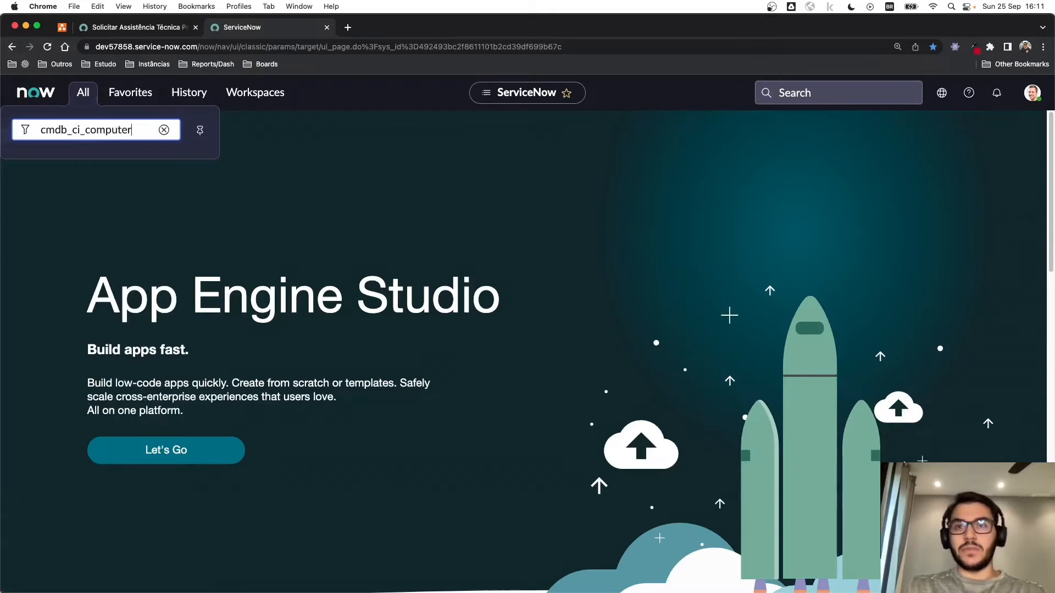
# Step: Open the record list of the cmdb_ci_computer table
pyautogui.write('.list')
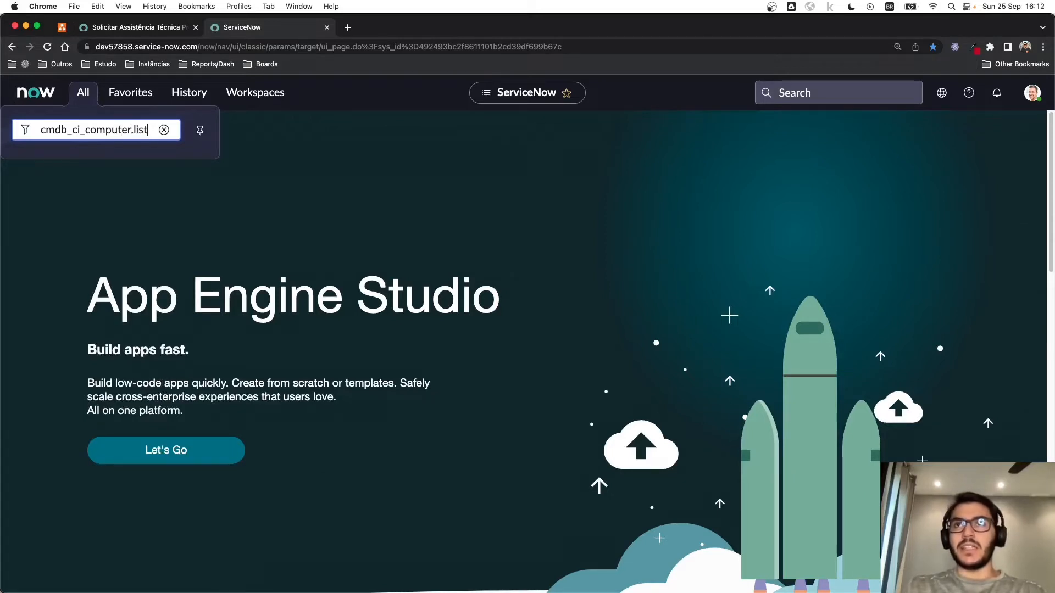
pyautogui.press('Return')
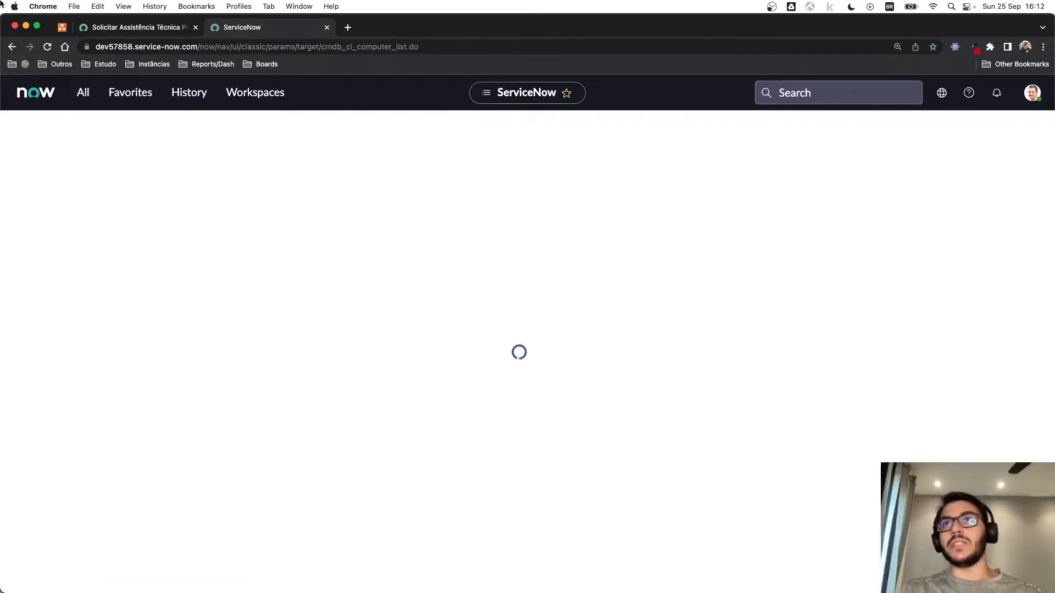
# Step: Open the catalog item's reference variable "Selecione o computador com o problema" and view its type specifications
pyautogui.click(126, 27)
pyautogui.scroll(-10, 254, 362)
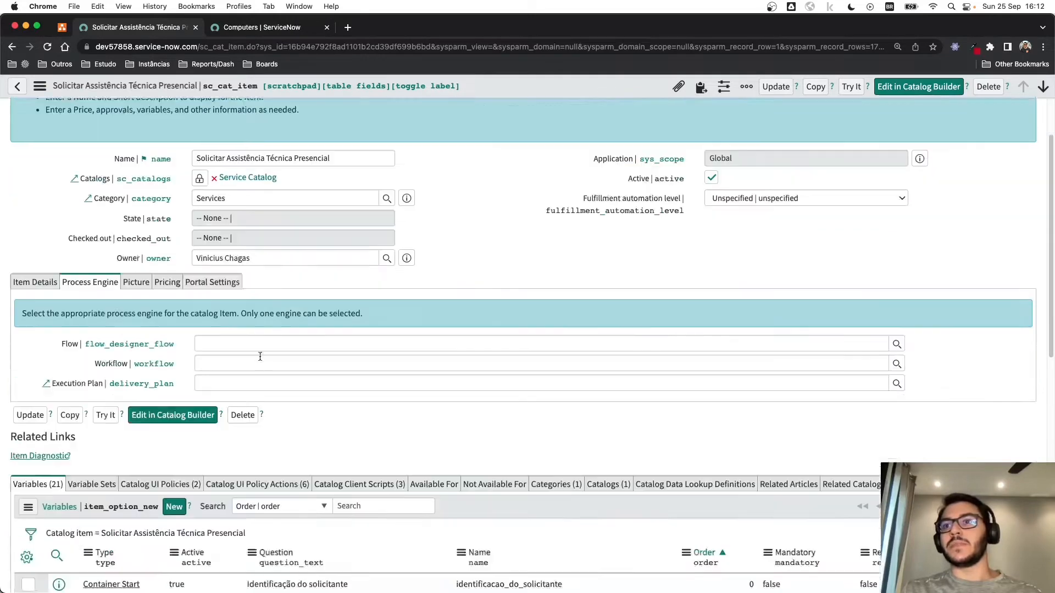
pyautogui.scroll(-3, 254, 361)
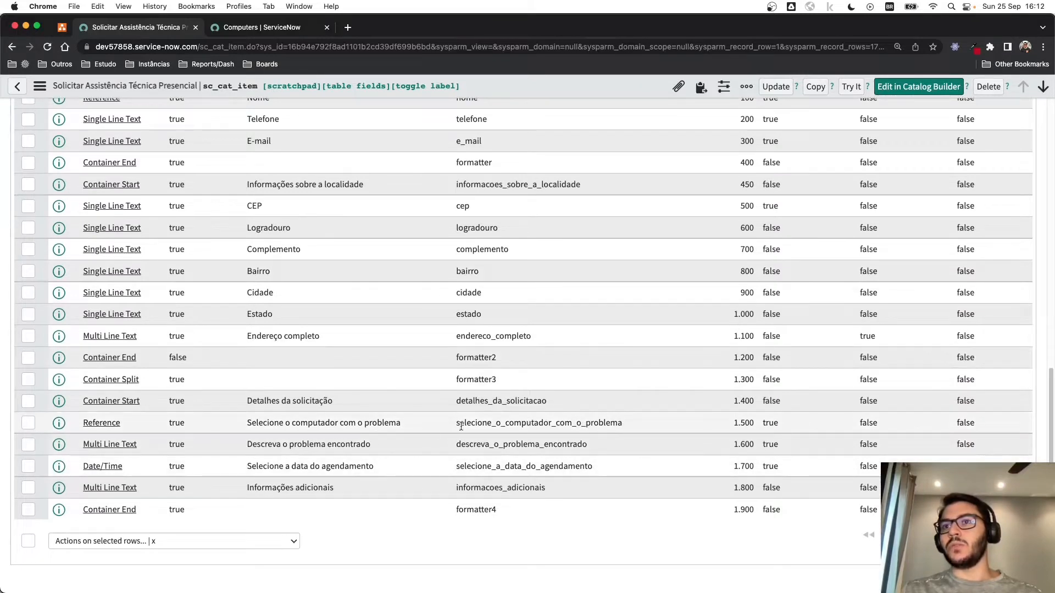
pyautogui.click(96, 424)
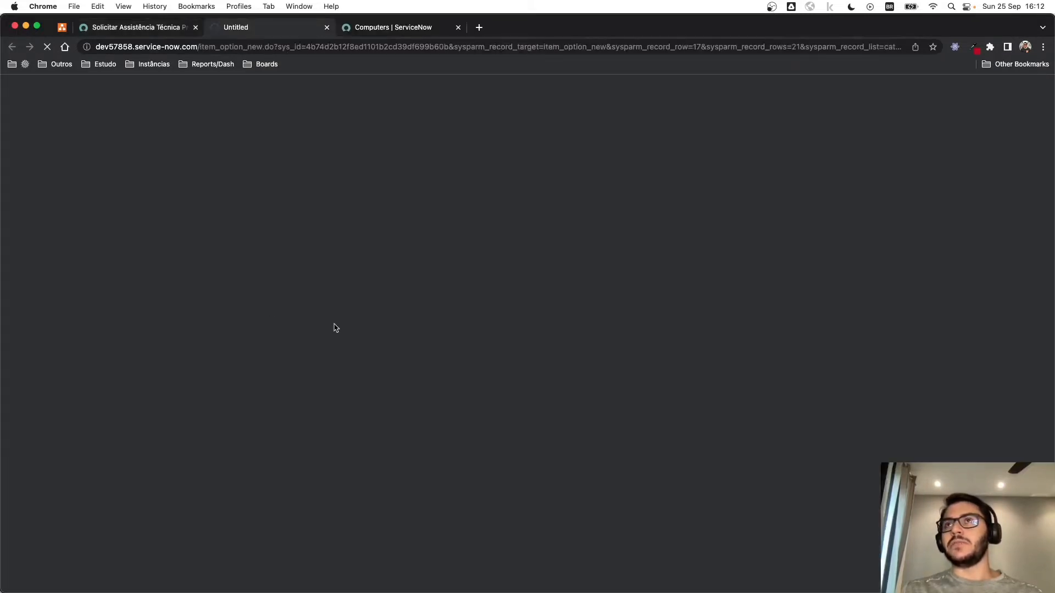
pyautogui.click(385, 32)
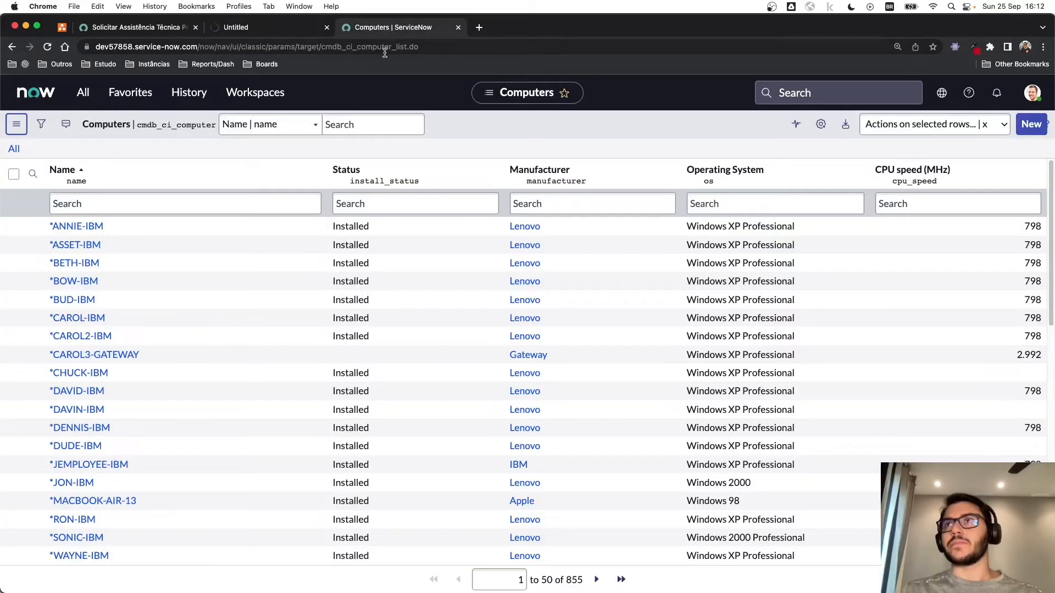
pyautogui.click(299, 29)
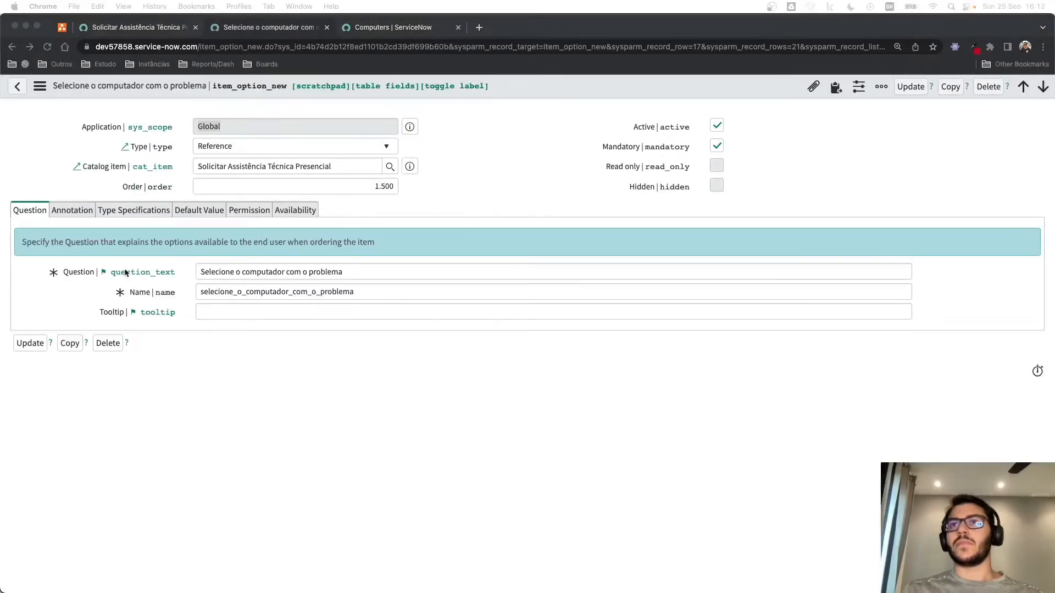
pyautogui.click(120, 209)
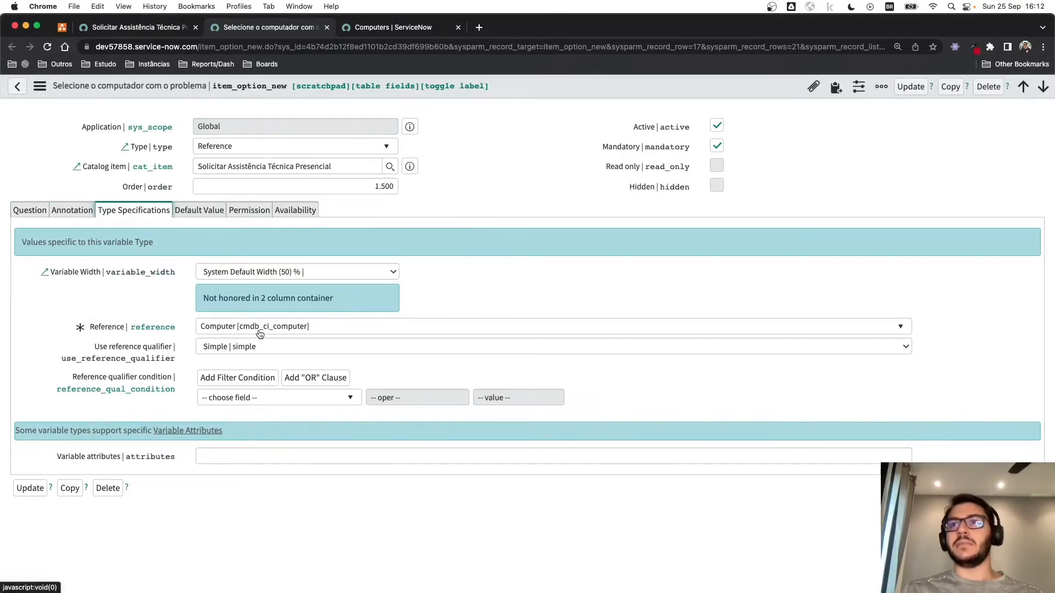
# Step: Check the Computers list, close it, and review the process flowchart in diagrams.net
pyautogui.click(379, 27)
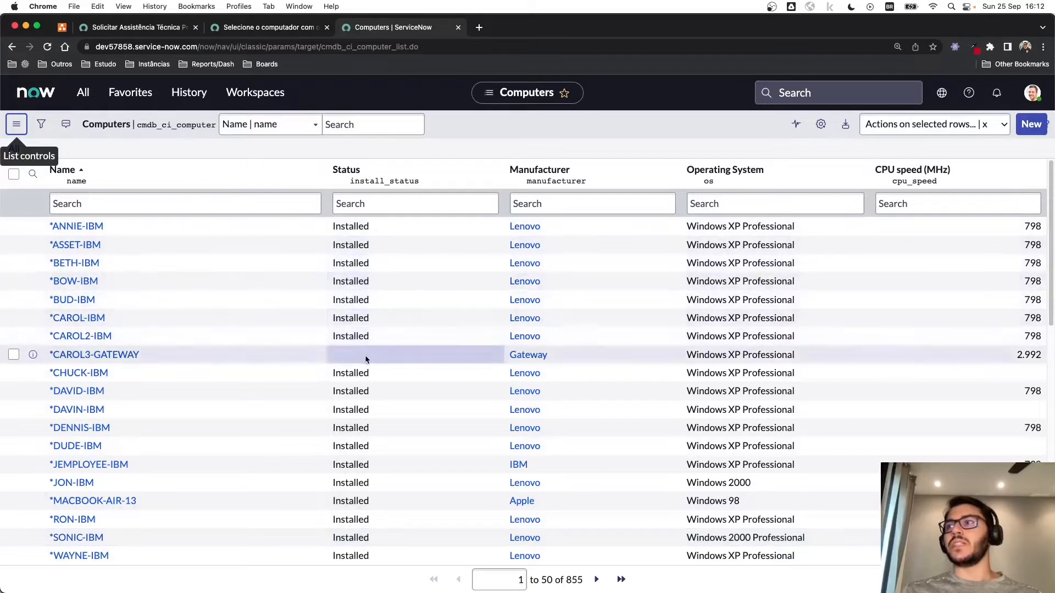
pyautogui.click(458, 27)
pyautogui.click(147, 32)
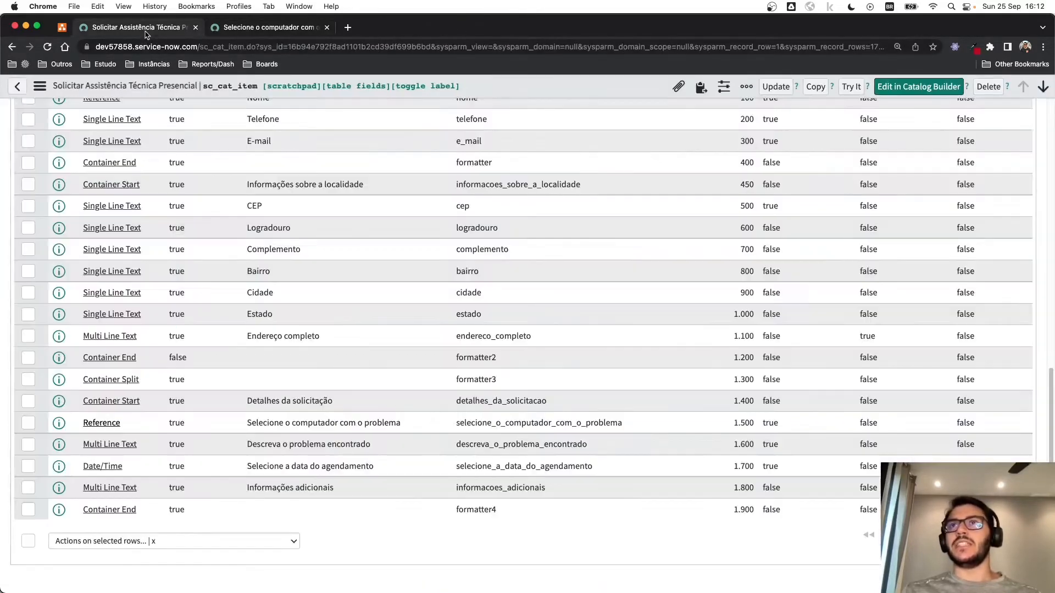
pyautogui.click(62, 27)
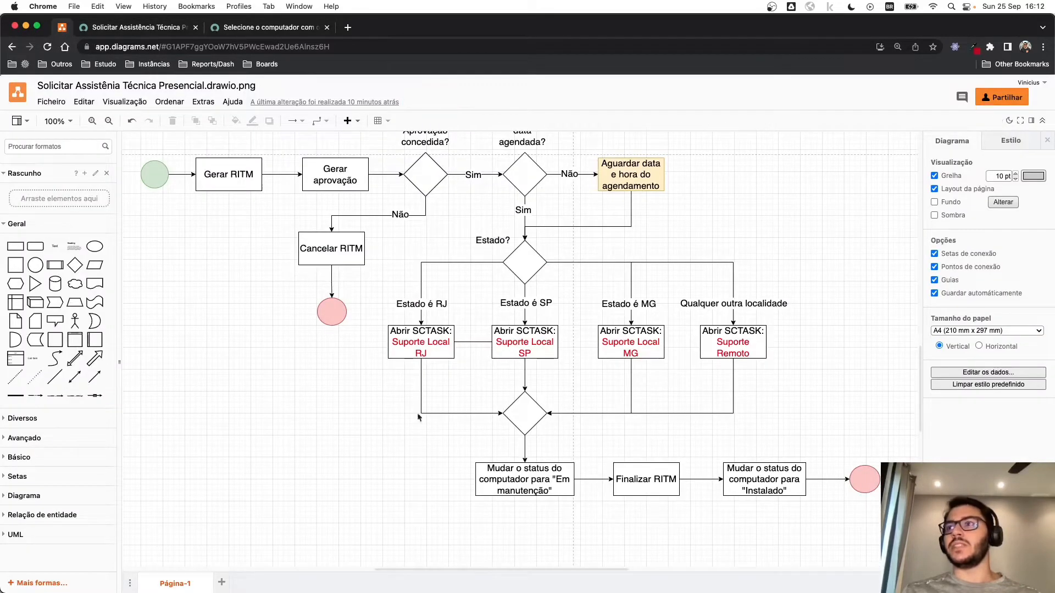
pyautogui.scroll(2, 332, 269)
# Step: Open the dev57858.service-now.com instance in a new browser tab and close the computer variable's record
pyautogui.click(285, 29)
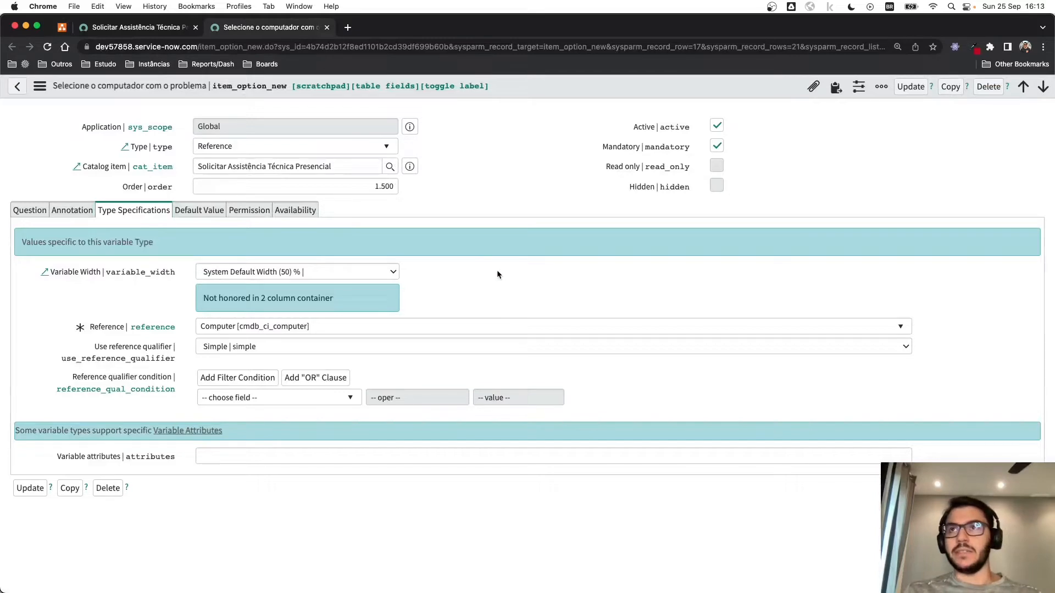
pyautogui.click(348, 29)
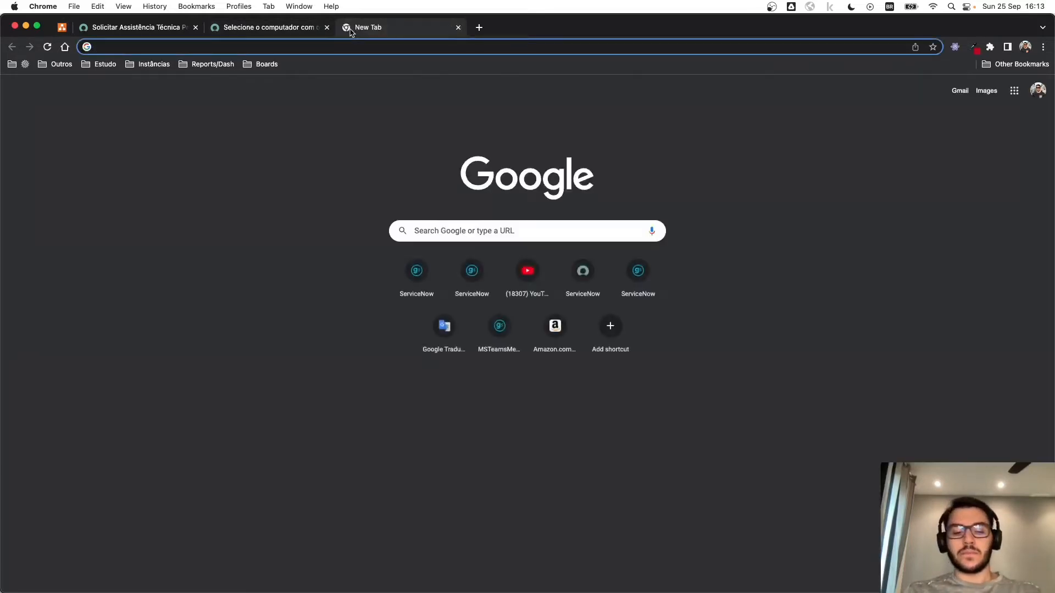
pyautogui.write('dev57')
pyautogui.press('Return')
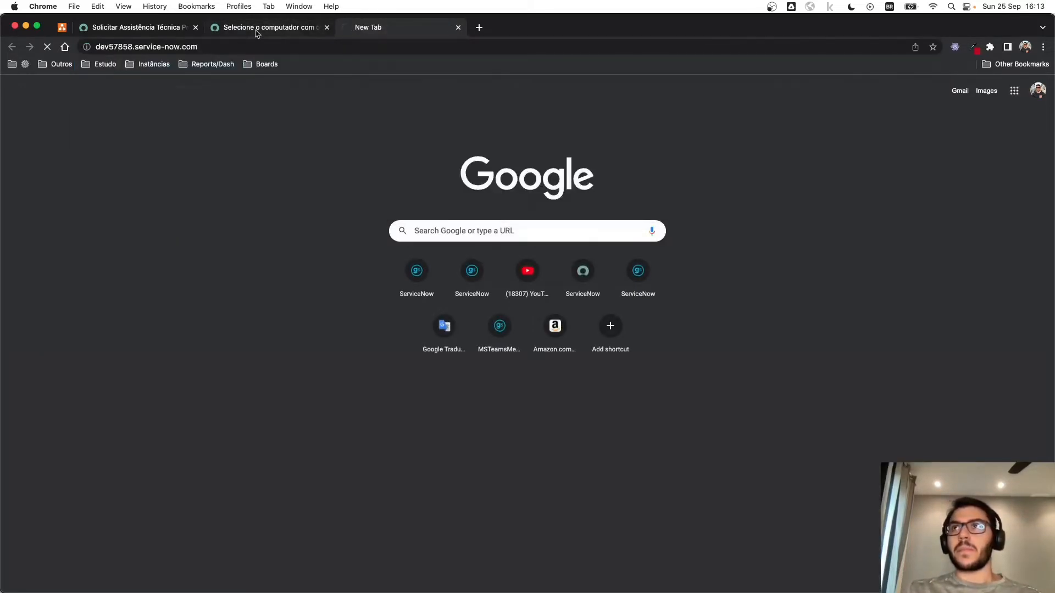
pyautogui.click(257, 29)
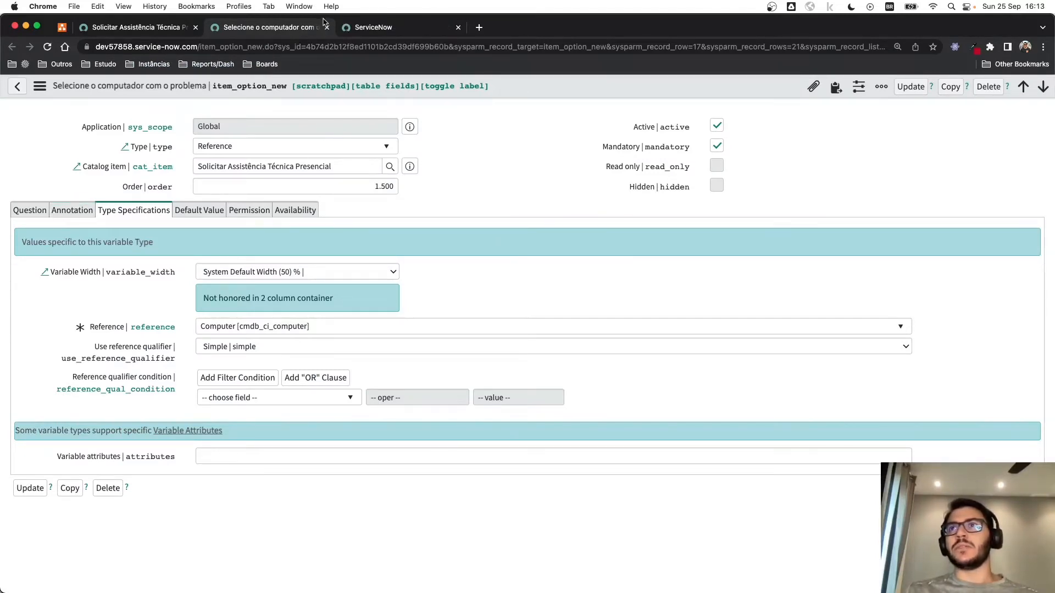
pyautogui.click(327, 27)
# Step: Examine the catalog item's Process Engine settings and the flows available for its Flow field, leaving the field empty
pyautogui.click(144, 28)
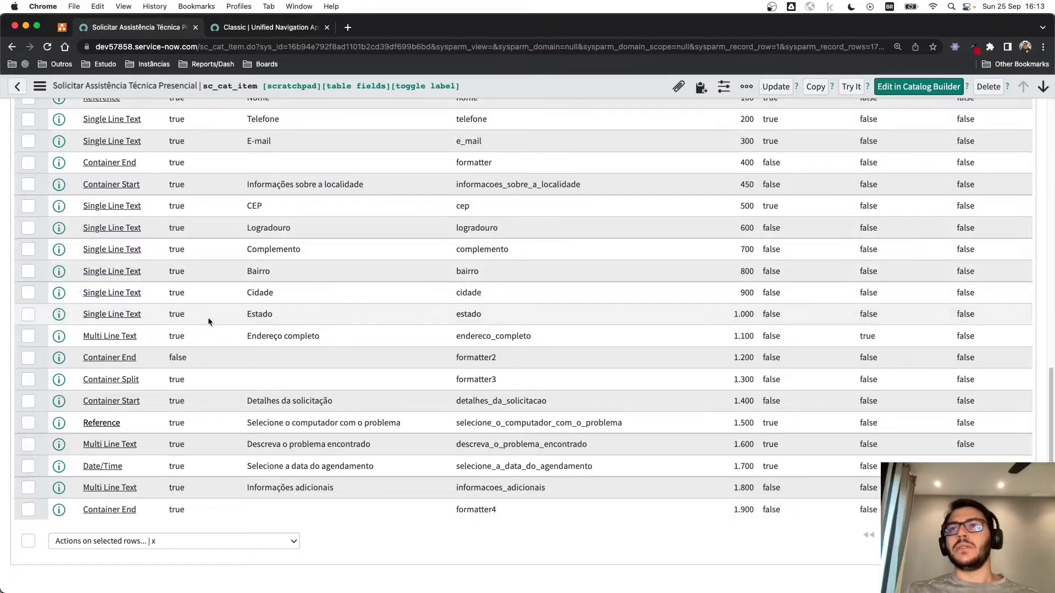
pyautogui.scroll(11, 209, 322)
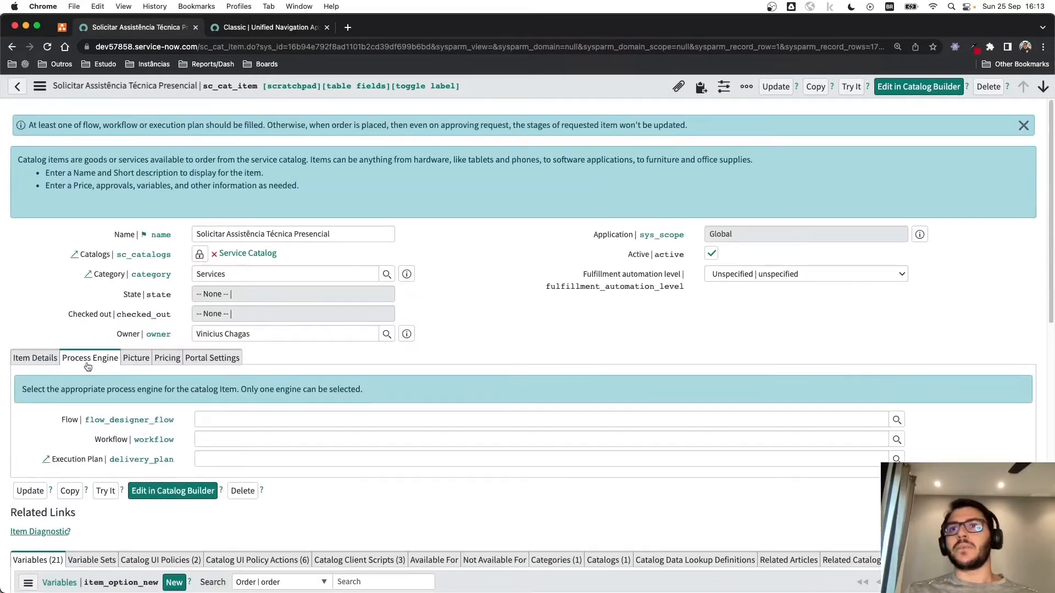
pyautogui.scroll(-3, 342, 365)
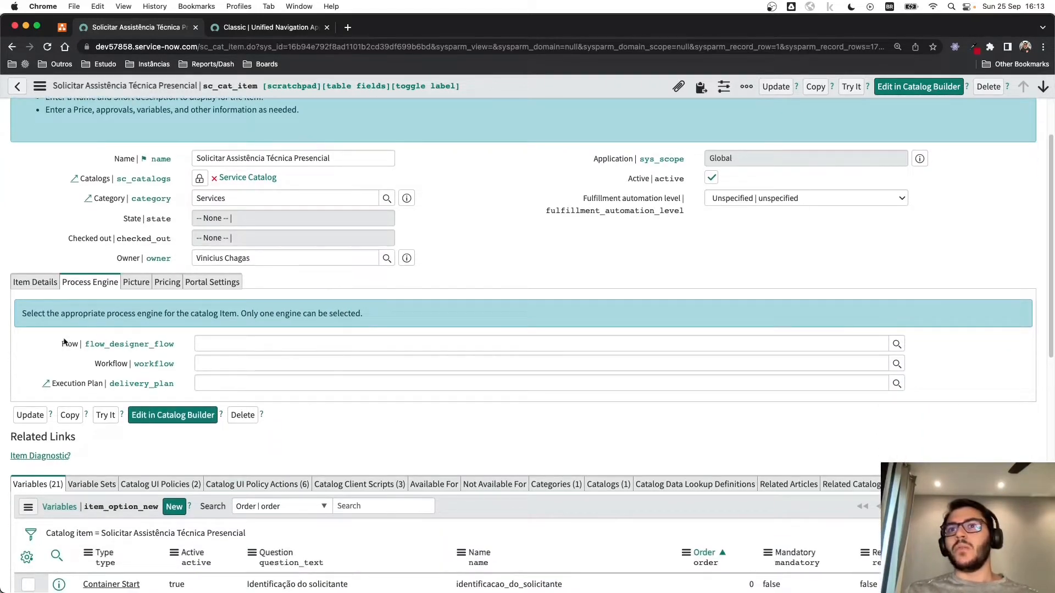
pyautogui.click(214, 341)
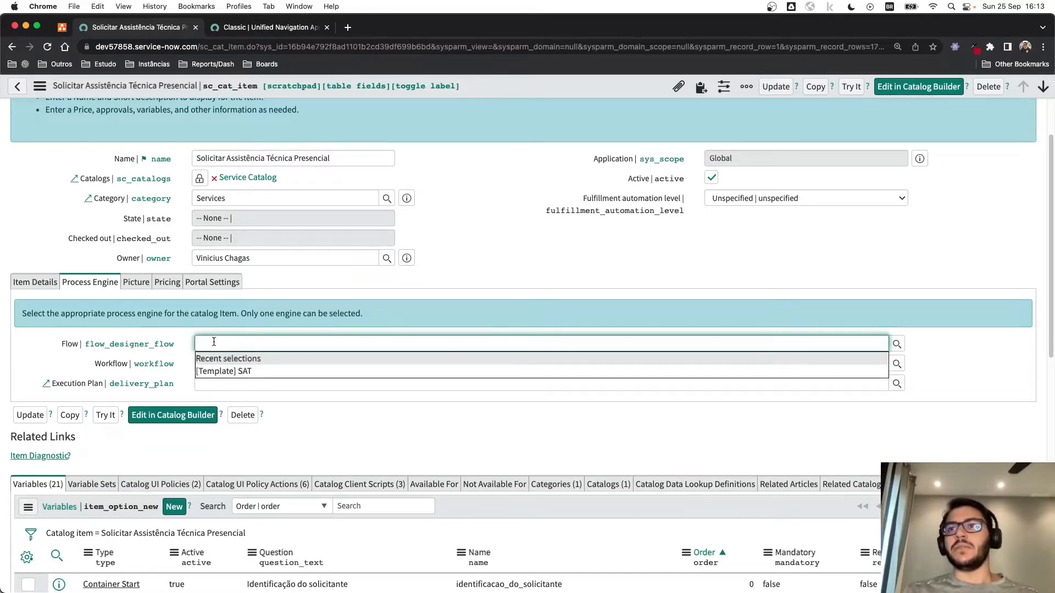
pyautogui.click(45, 347)
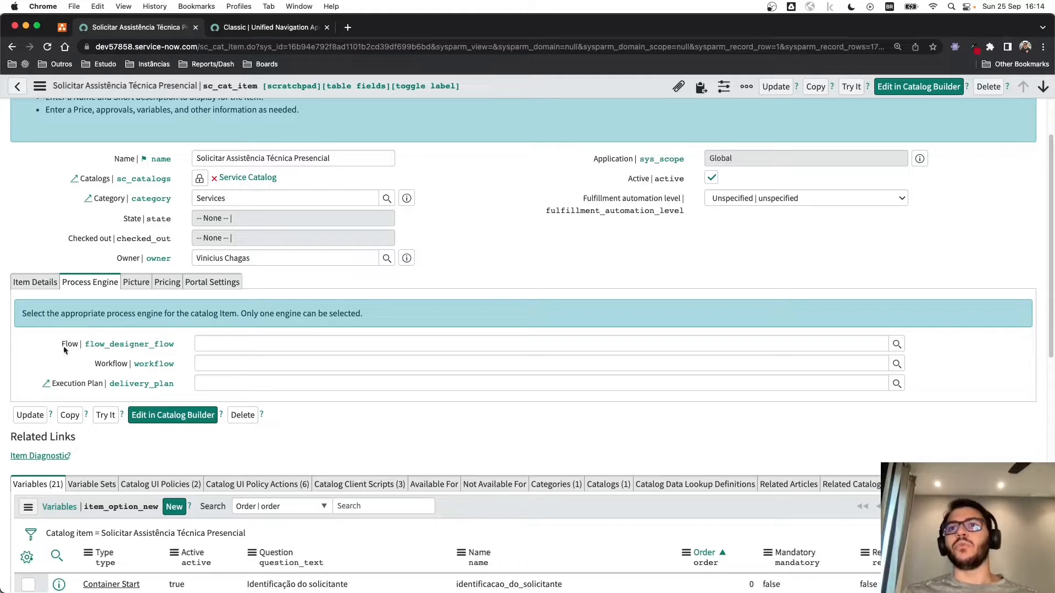
pyautogui.click(896, 344)
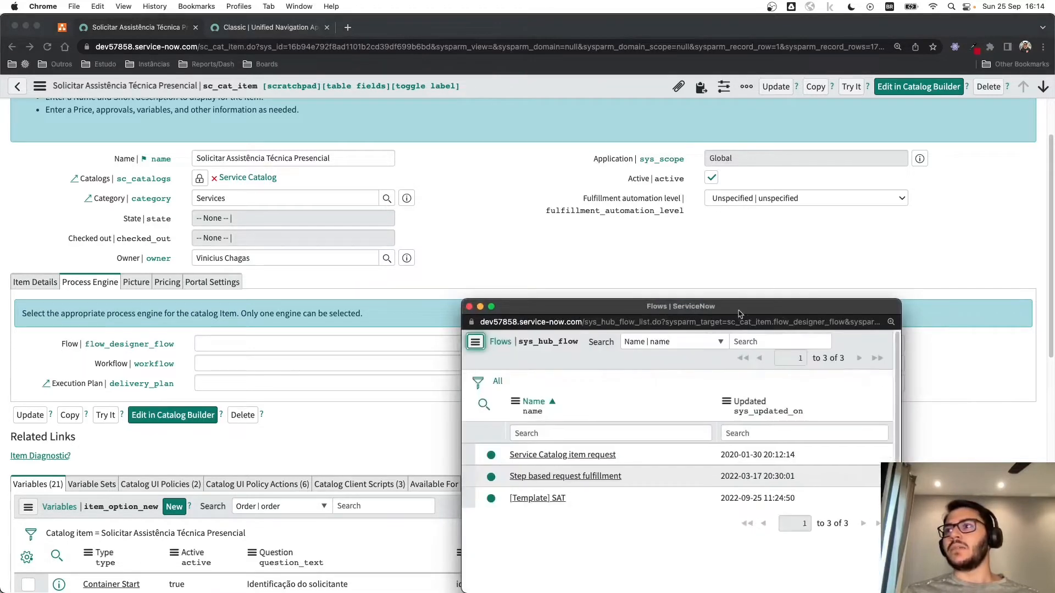
pyautogui.moveTo(679, 307); pyautogui.dragTo(636, 184)
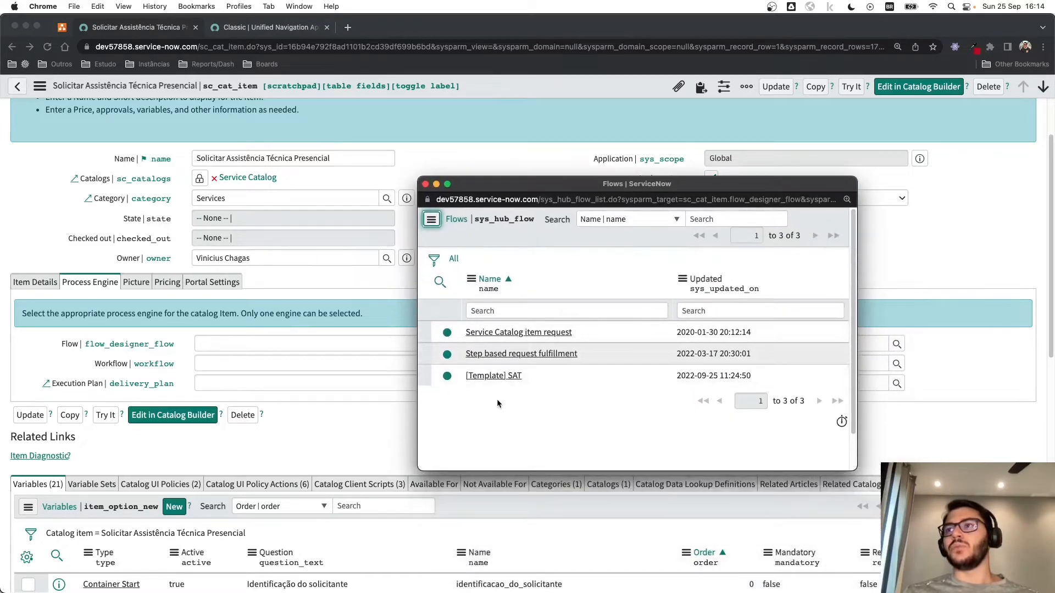
pyautogui.click(425, 184)
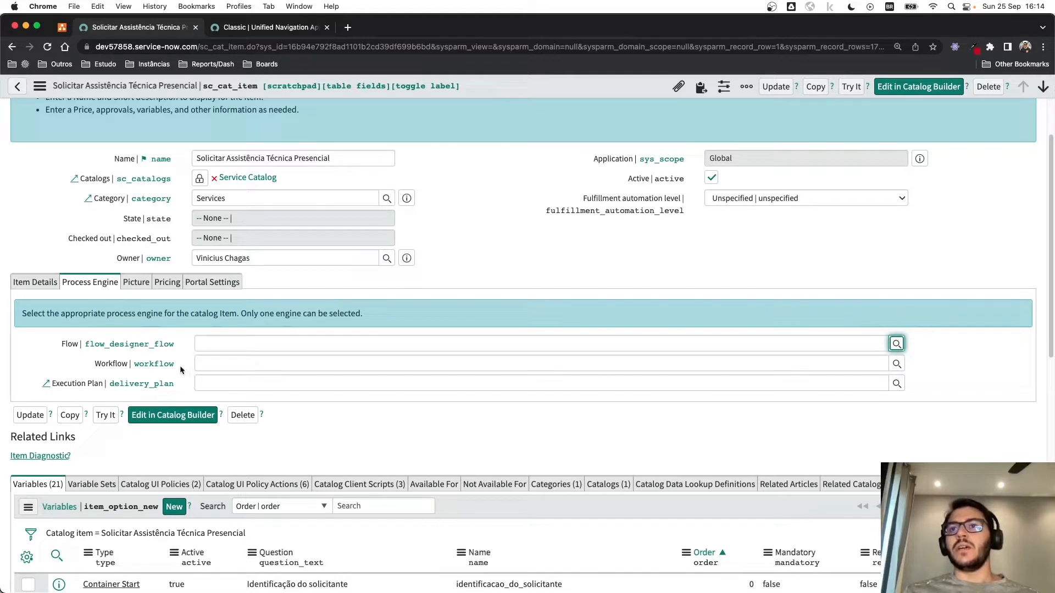
pyautogui.moveTo(181, 369); pyautogui.dragTo(147, 369)
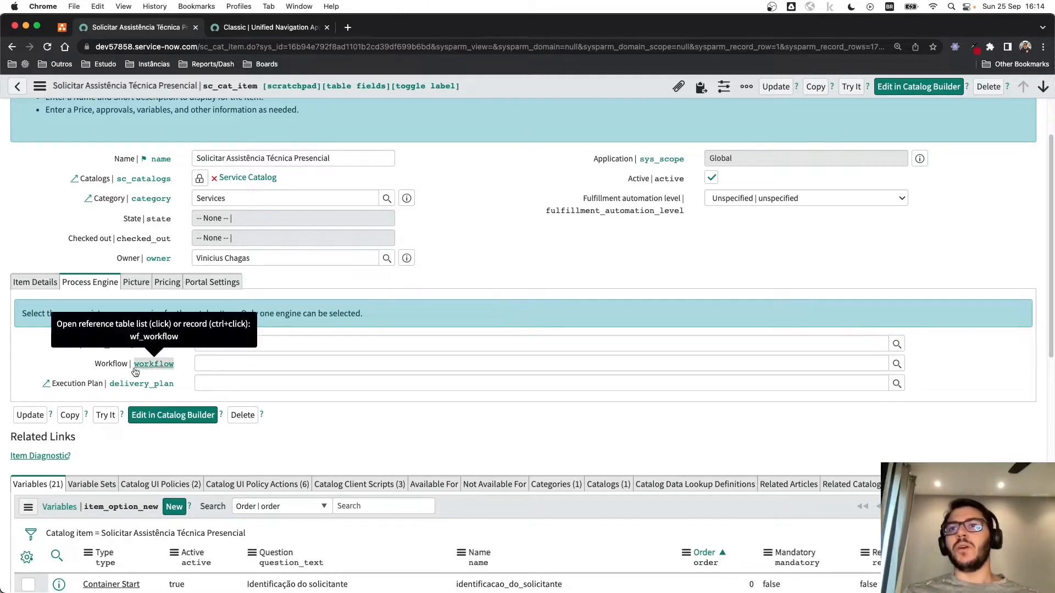
pyautogui.click(72, 371)
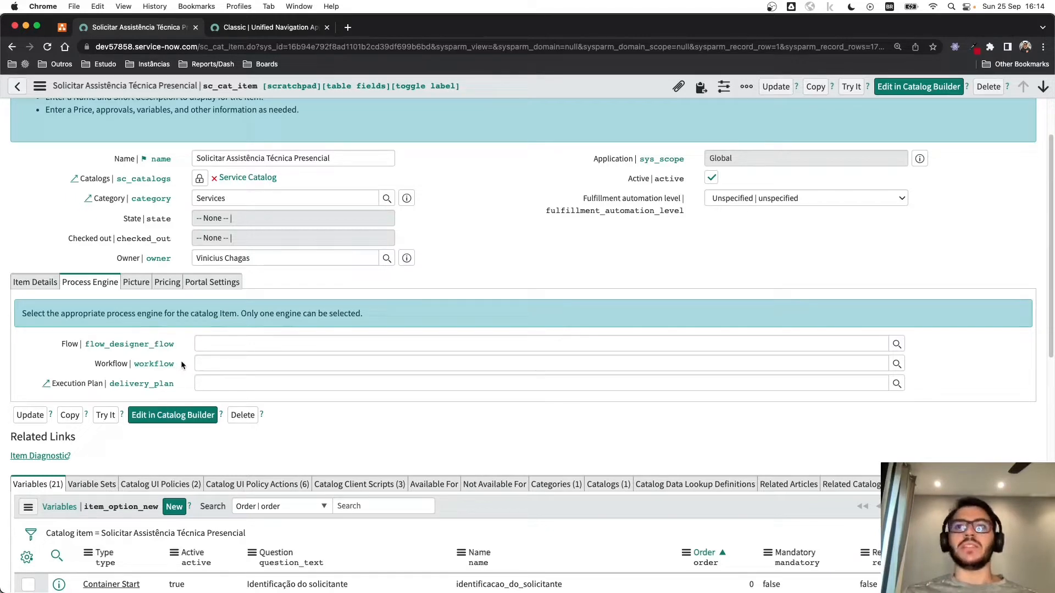
pyautogui.moveTo(179, 346); pyautogui.dragTo(84, 348)
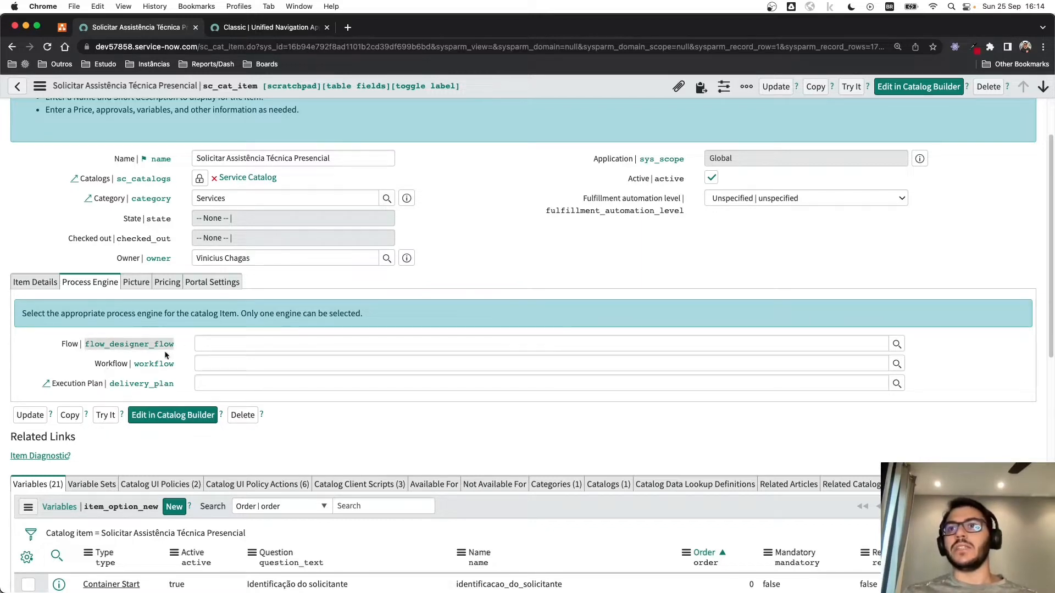
pyautogui.click(55, 340)
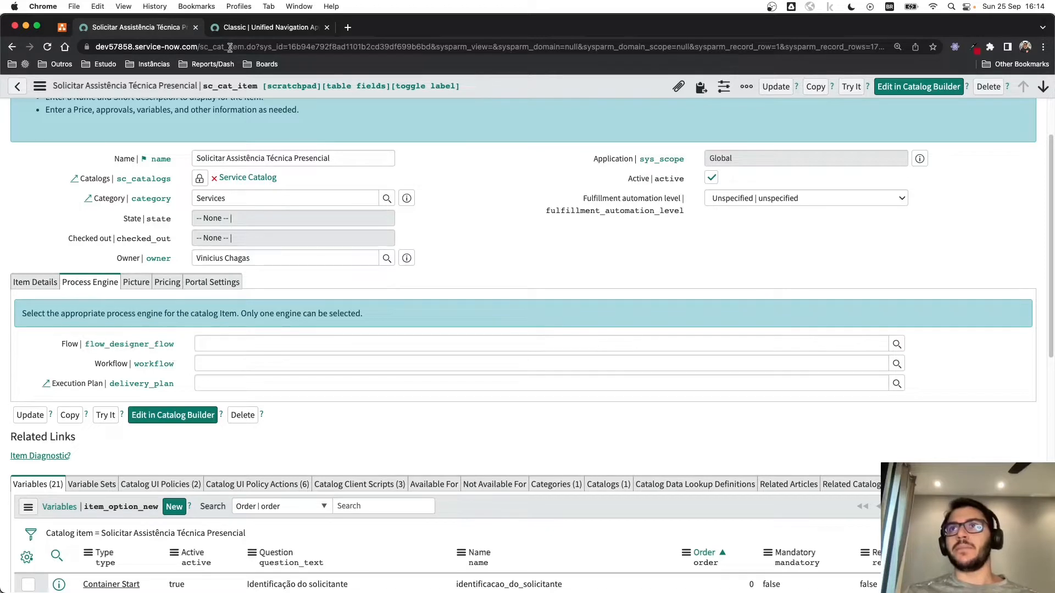
# Step: Find Flow Designer by filtering the application navigator for "flow d", open it, and close the ServiceNow home page
pyautogui.click(237, 31)
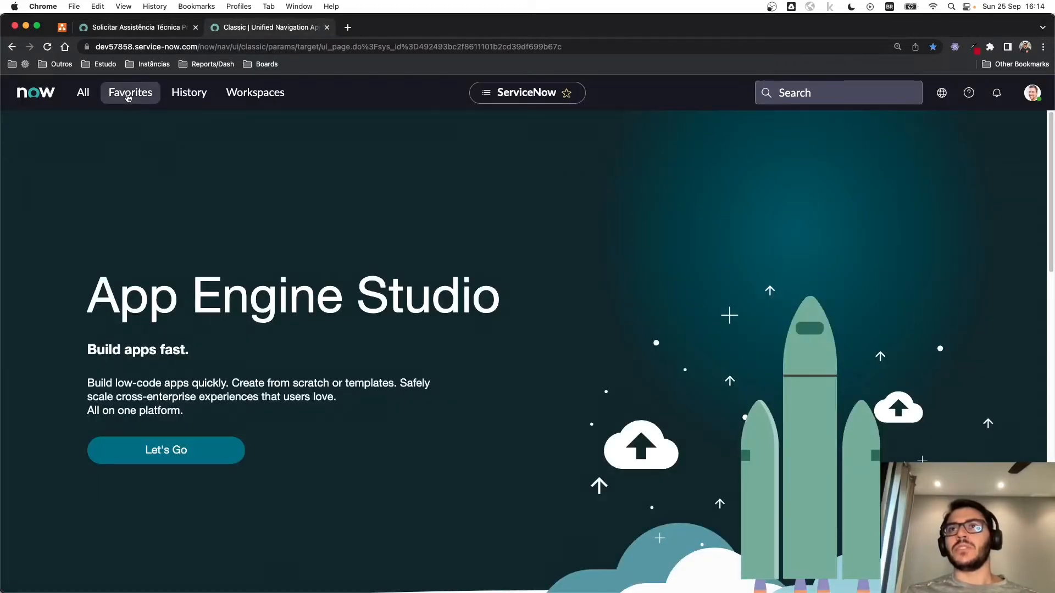
pyautogui.click(80, 98)
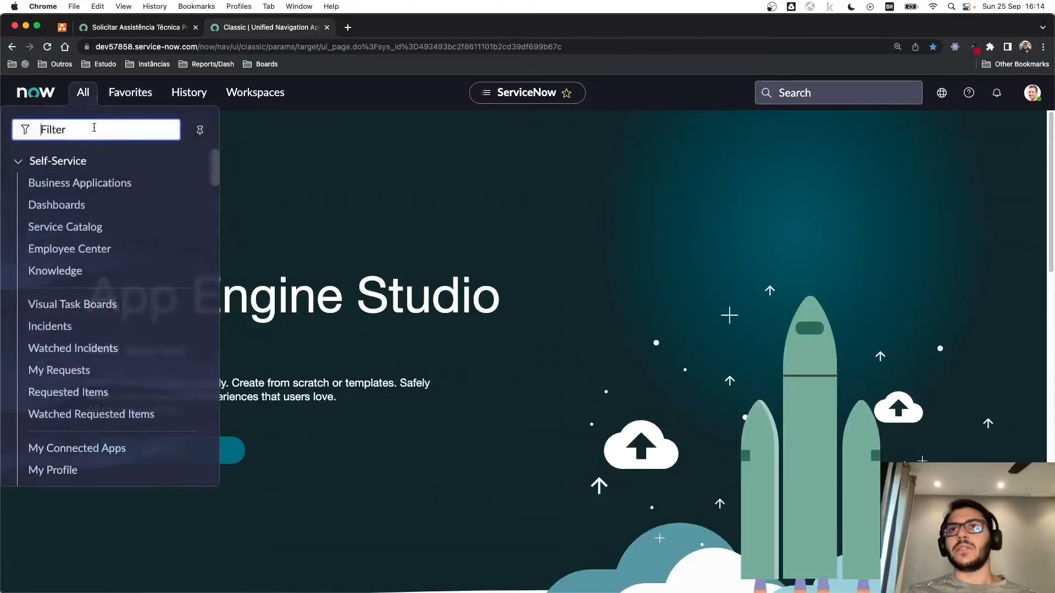
pyautogui.write('flow d')
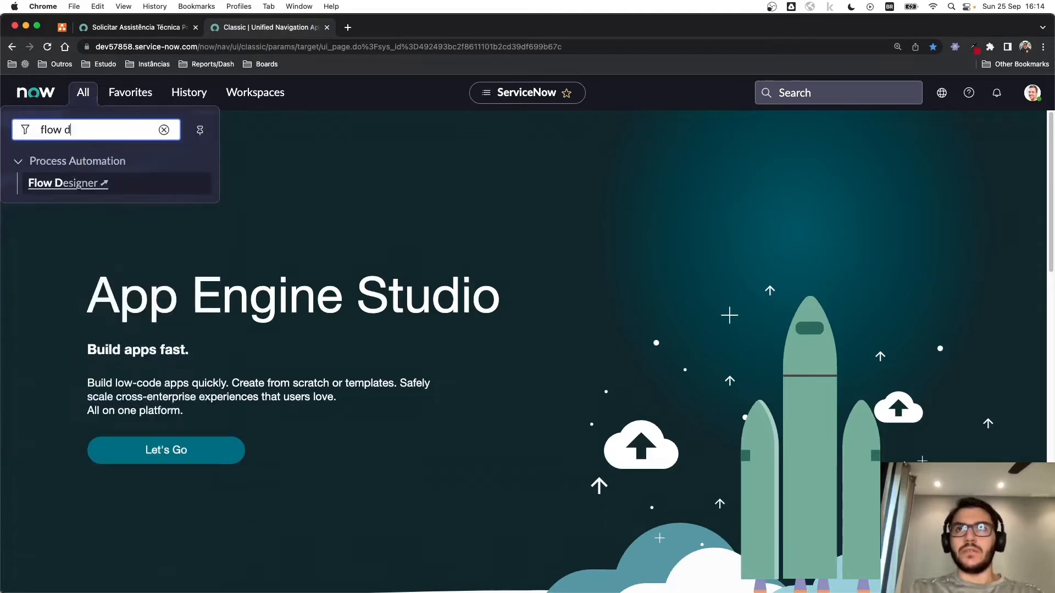
pyautogui.click(73, 183)
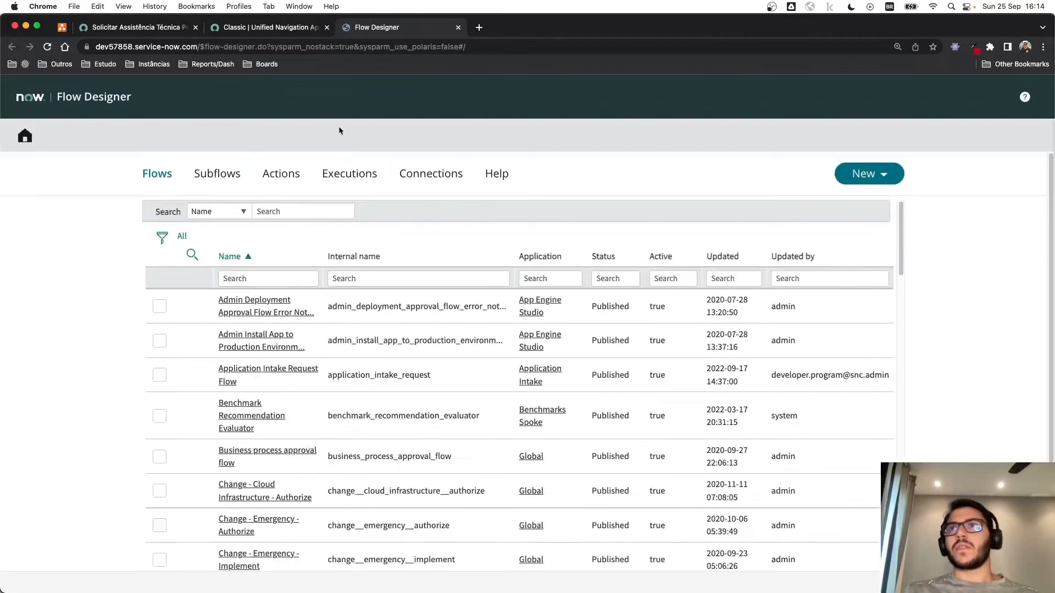
pyautogui.click(327, 27)
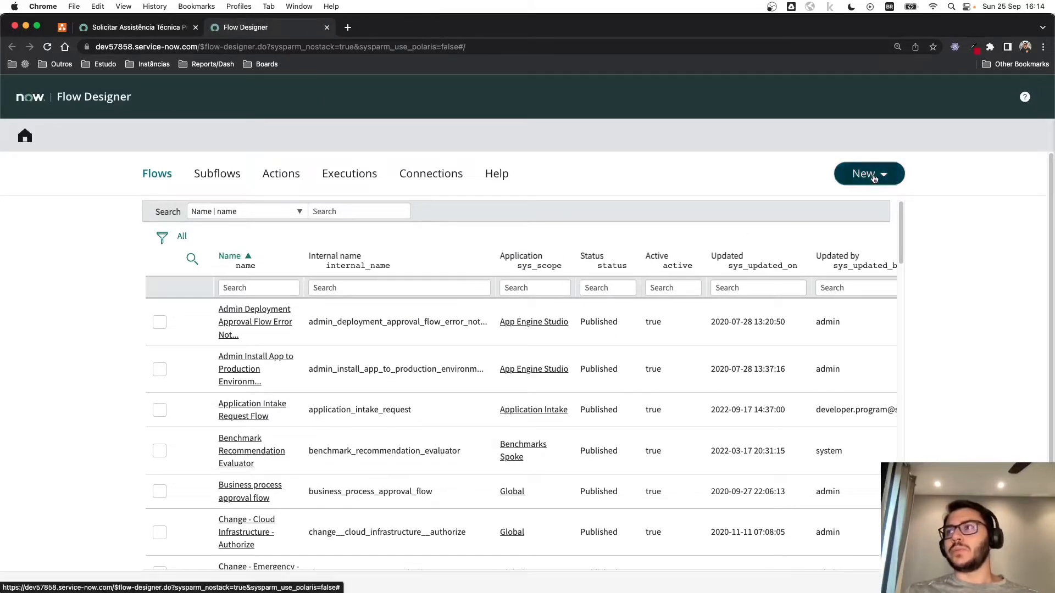
# Step: Start a new flow and name it "Solicitar Assistência Técnica Presencial", copying the name from the catalog item's record
pyautogui.click(874, 177)
pyautogui.click(868, 209)
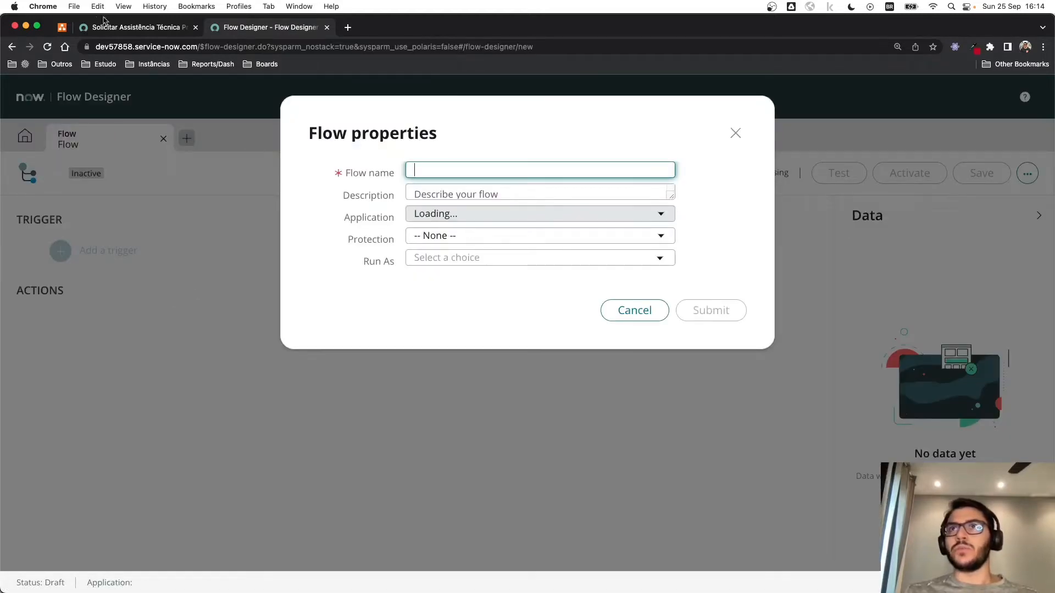
pyautogui.click(120, 29)
pyautogui.doubleClick(341, 162)
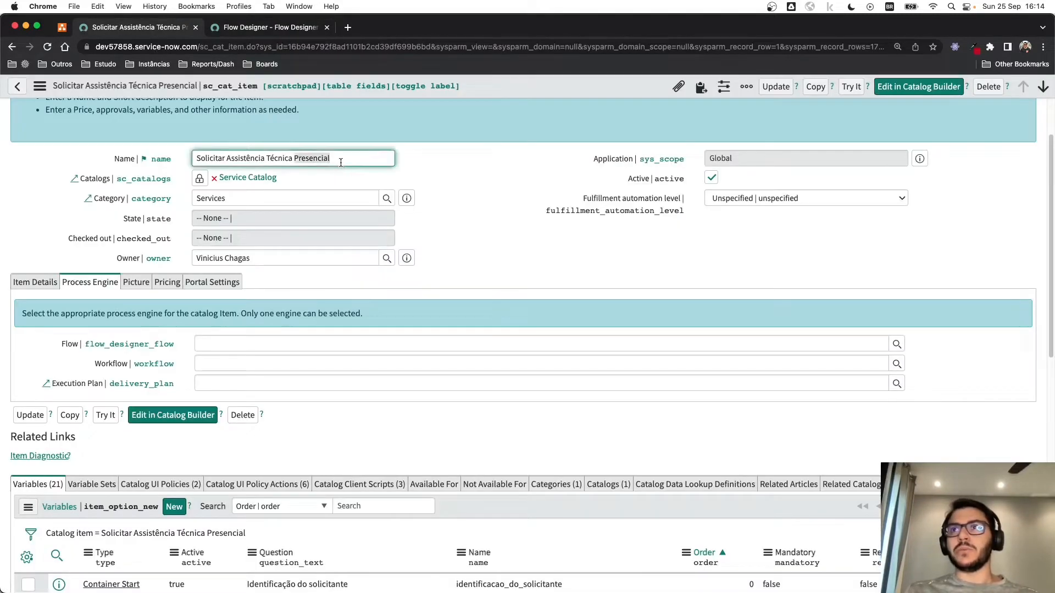
pyautogui.tripleClick(340, 162)
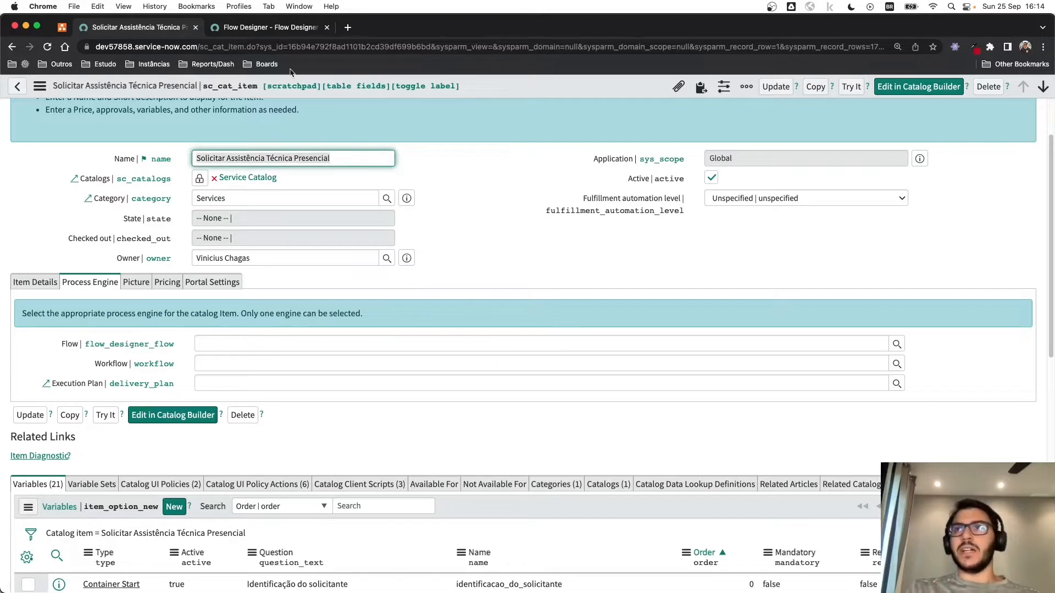
pyautogui.click(290, 28)
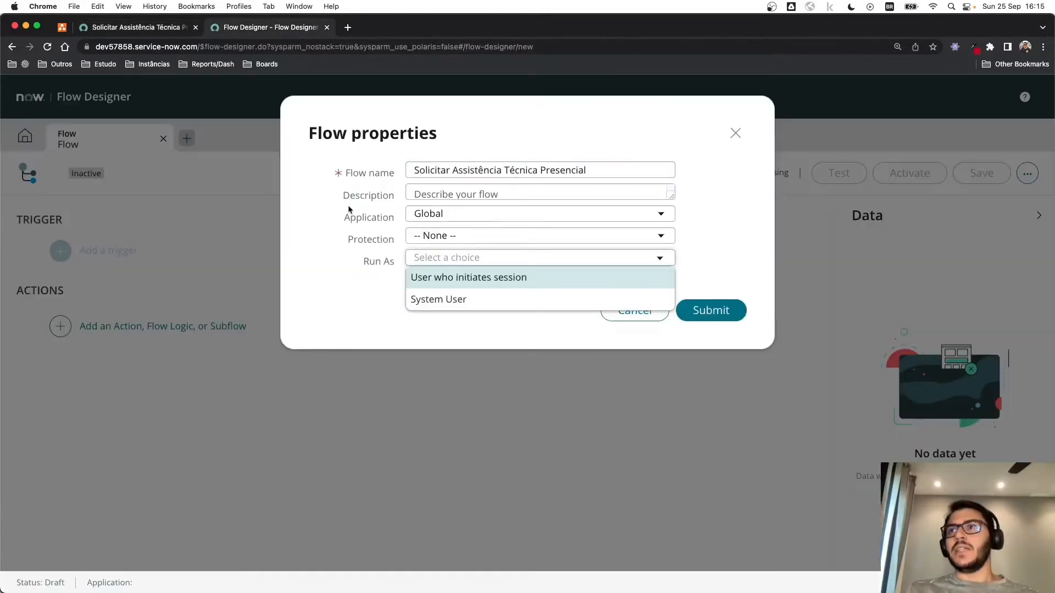
pyautogui.click(356, 211)
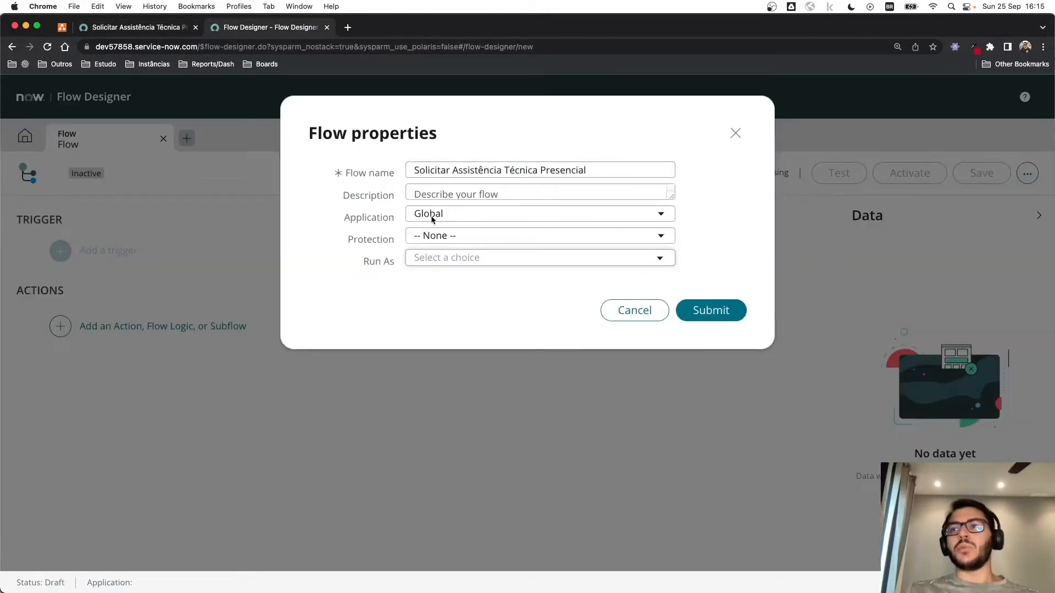
pyautogui.click(450, 238)
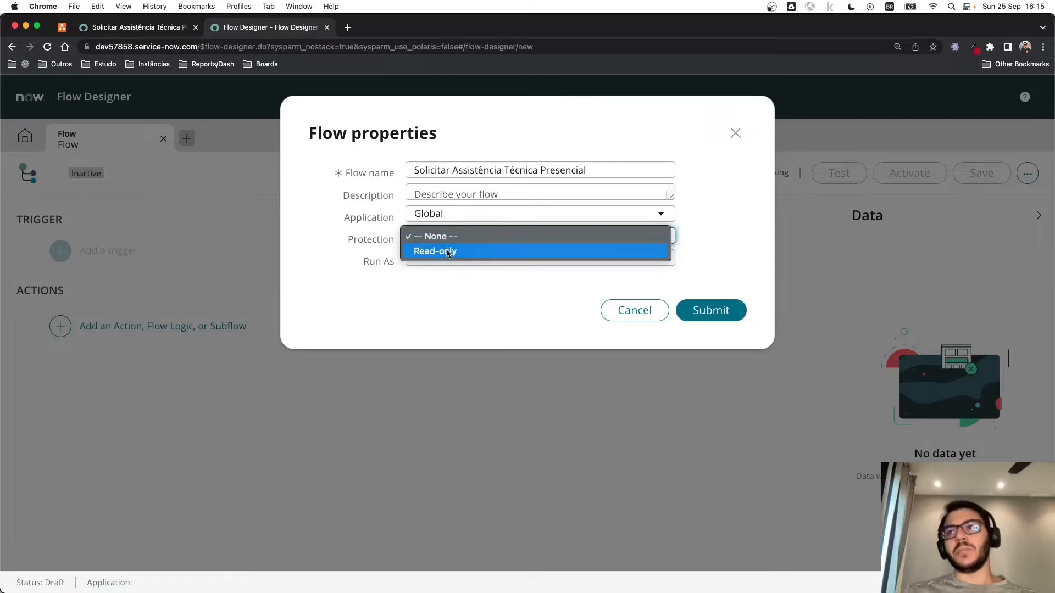
pyautogui.click(447, 254)
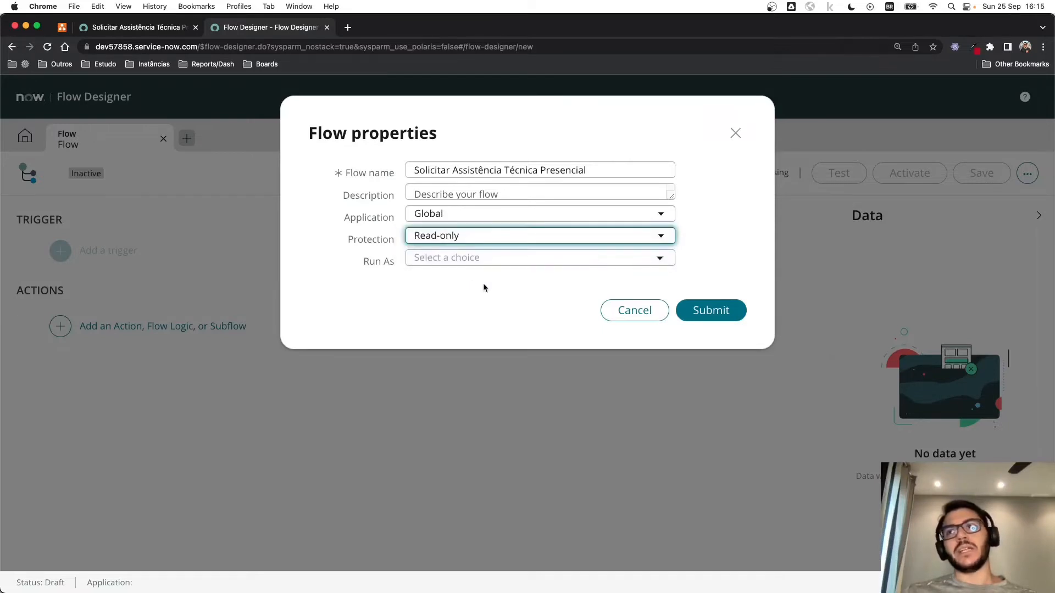
pyautogui.click(463, 239)
pyautogui.click(454, 220)
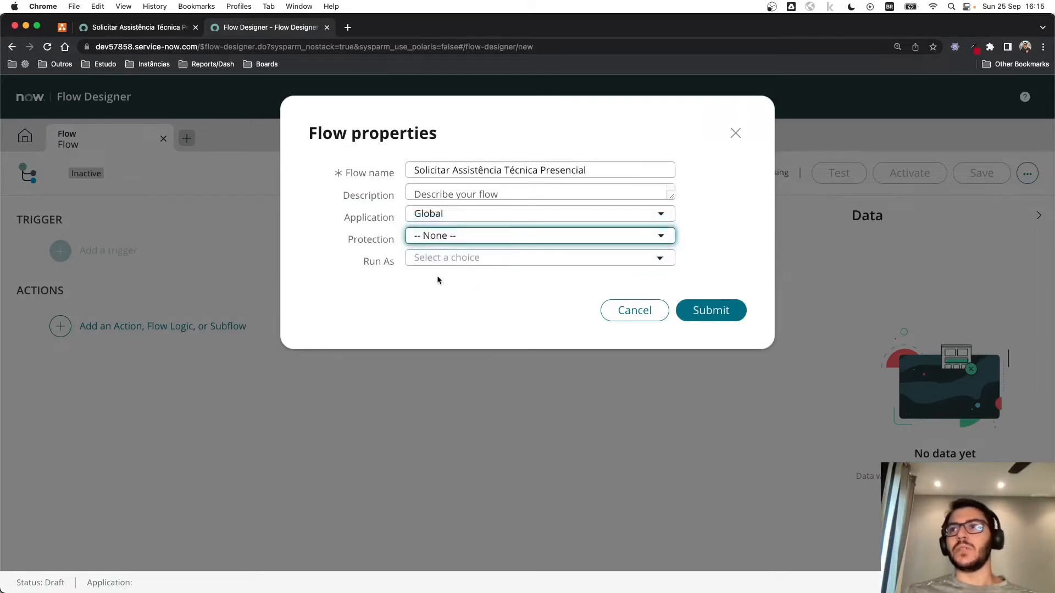
# Step: Set the flow to run as System User and submit the flow properties
pyautogui.click(444, 260)
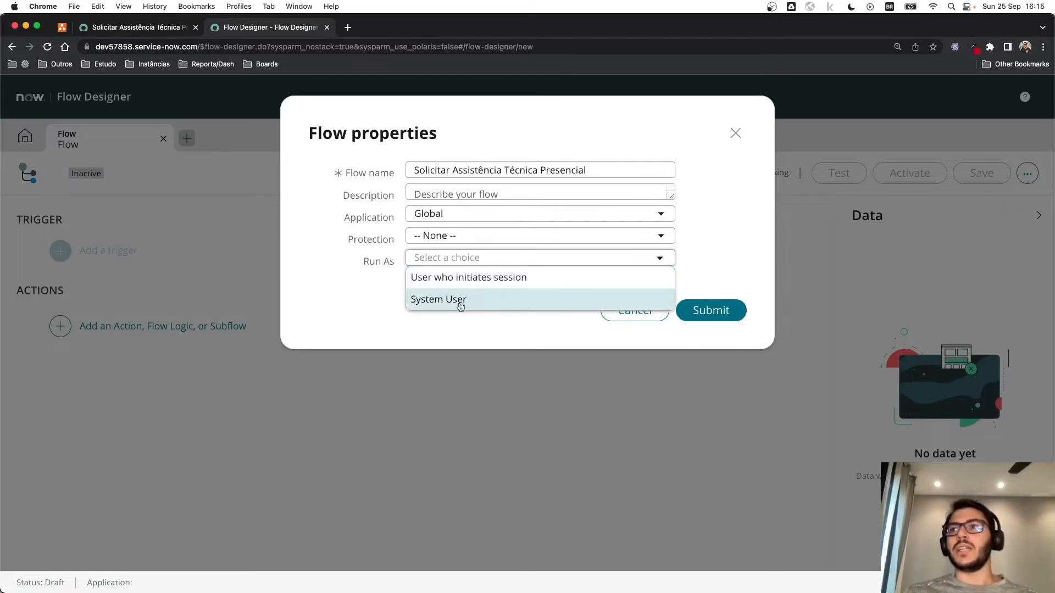
pyautogui.click(460, 301)
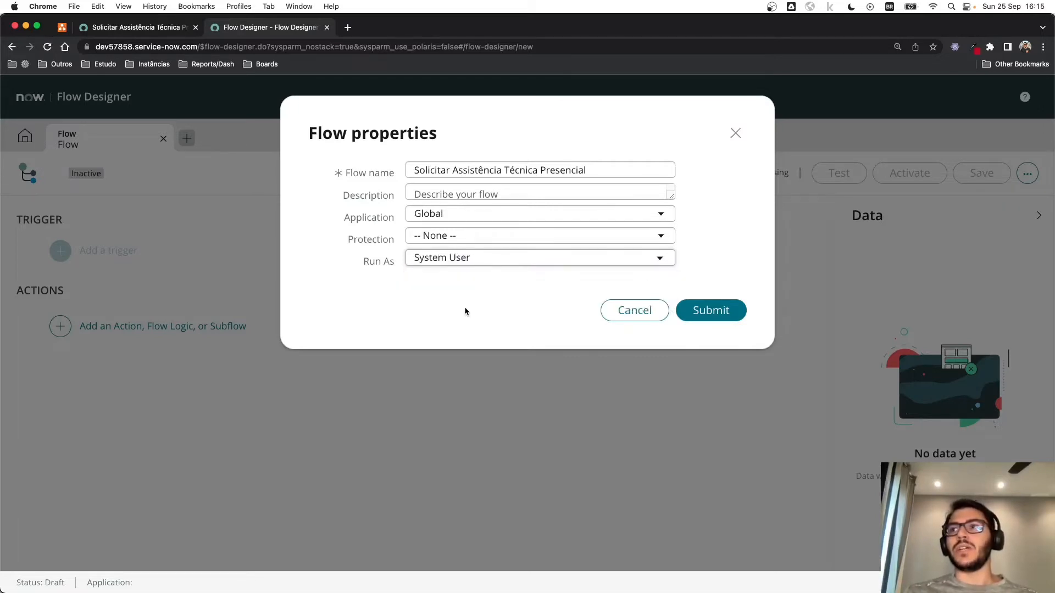
pyautogui.click(697, 311)
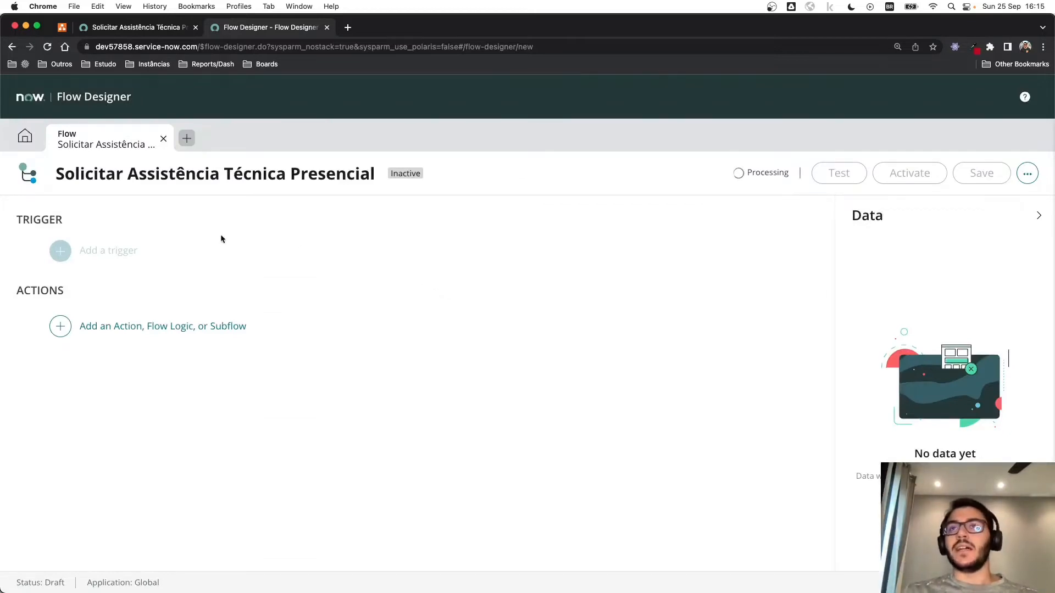
# Step: Check the process flowchart in diagrams.net and give the flow a Service Catalog trigger
pyautogui.click(62, 29)
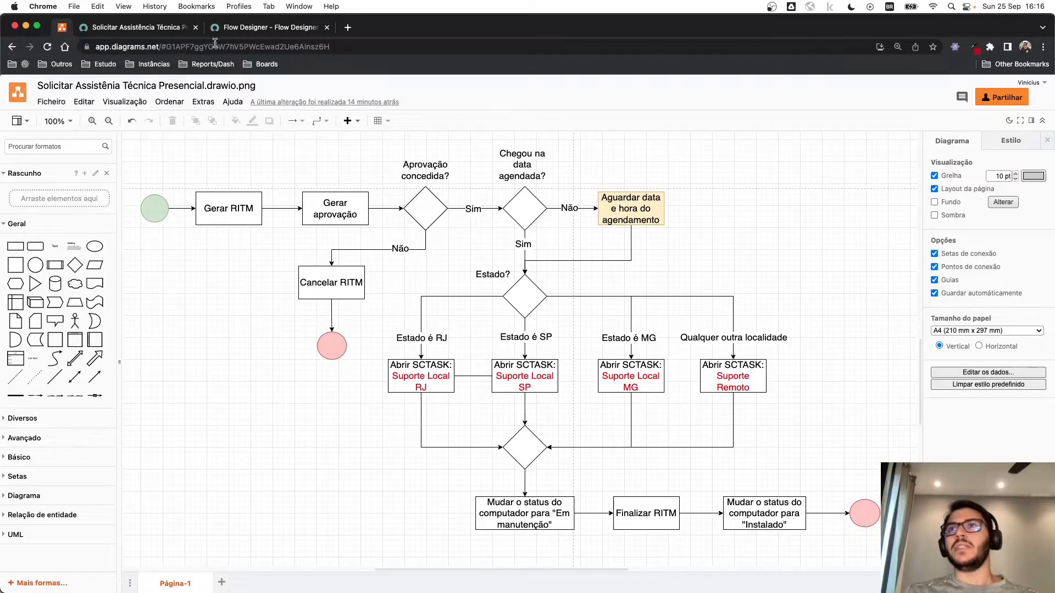
pyautogui.click(231, 28)
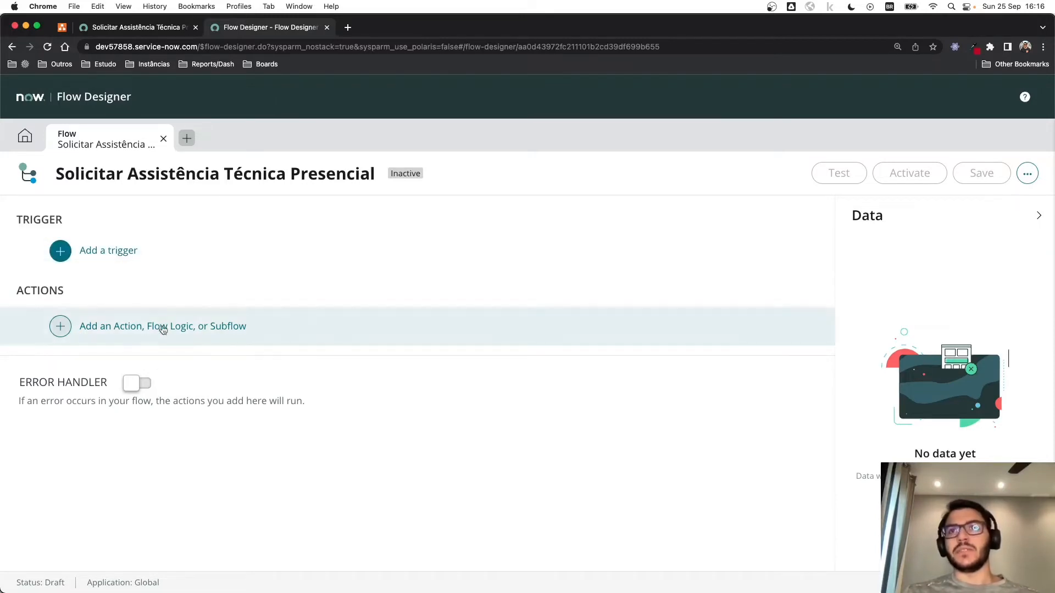
pyautogui.click(135, 252)
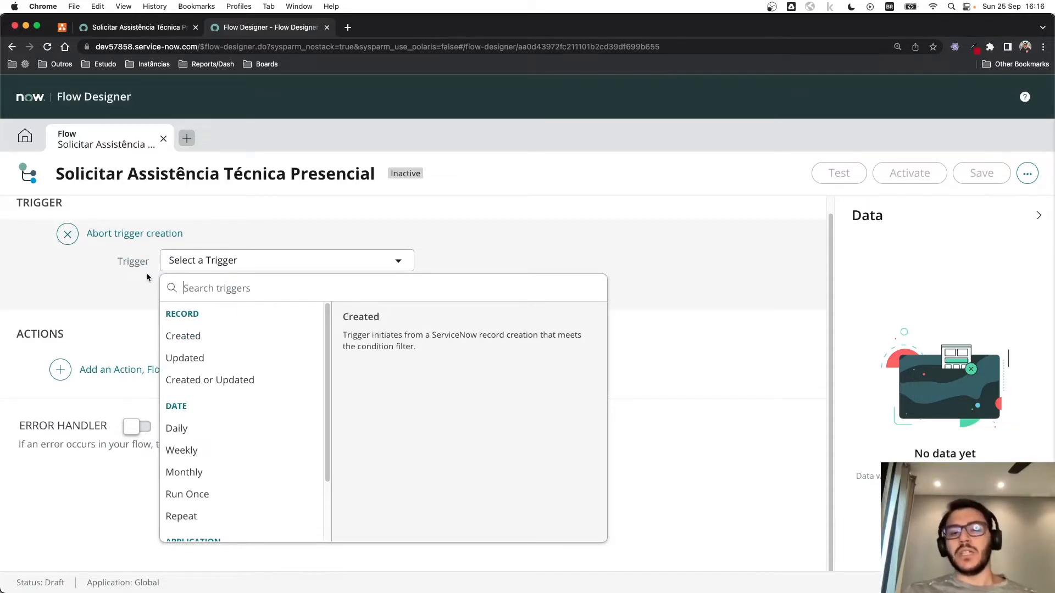
pyautogui.write('service')
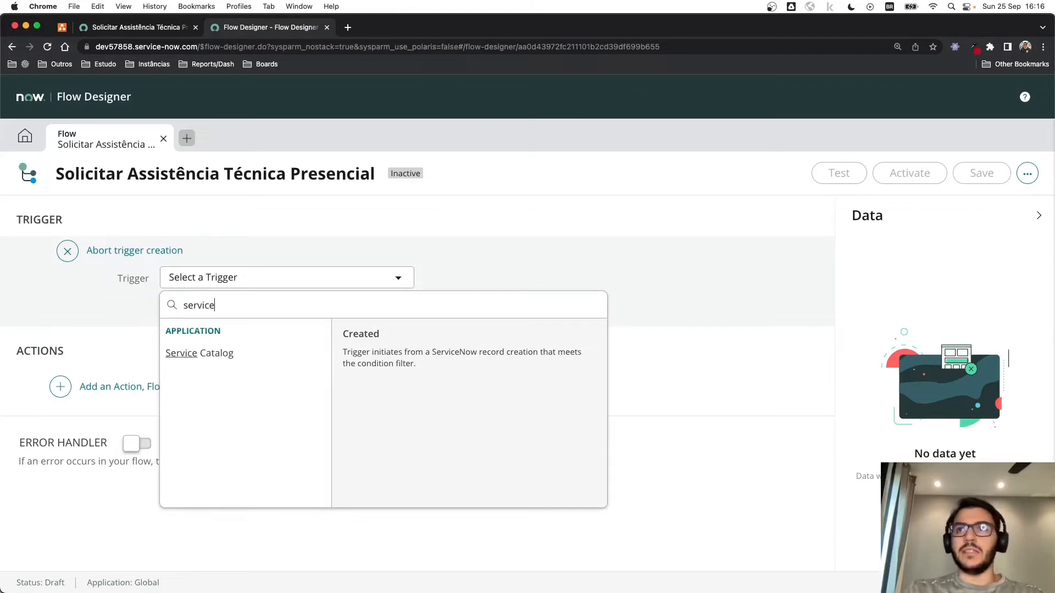
pyautogui.click(209, 354)
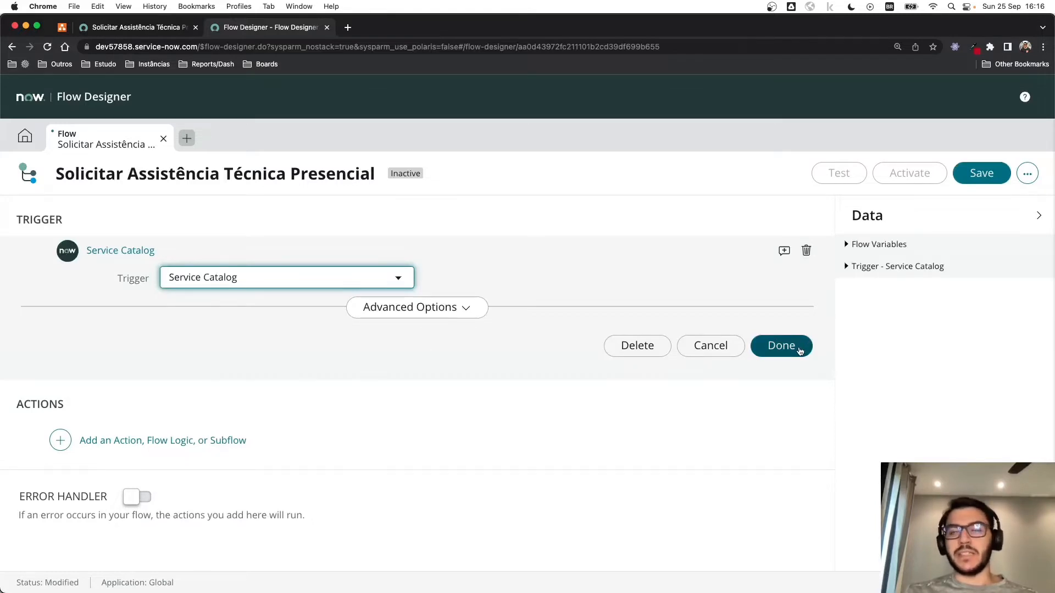
pyautogui.click(800, 352)
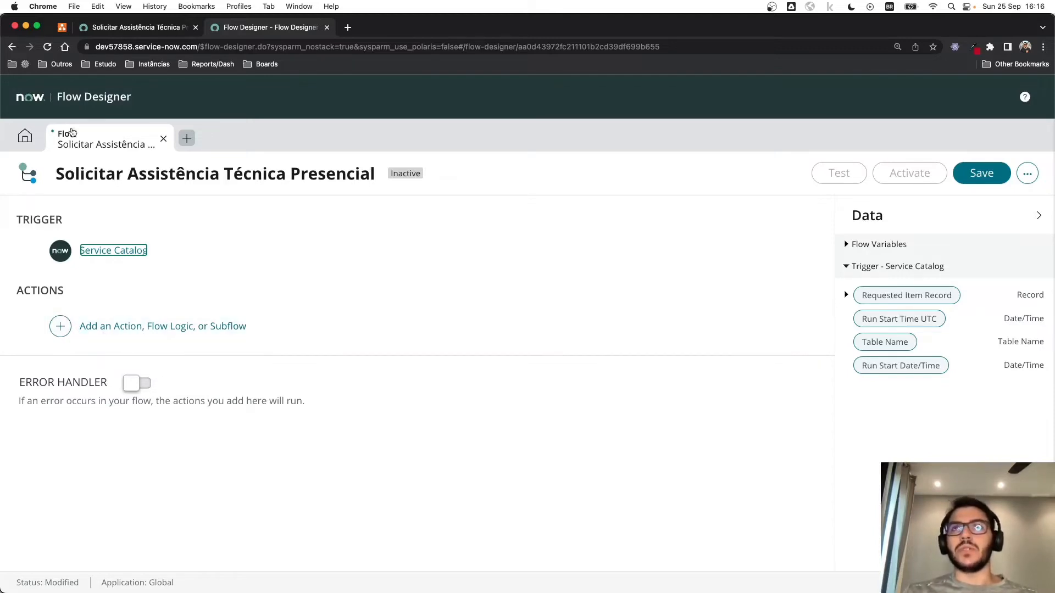
# Step: Recheck the process flowchart, search the available actions for "update record", and add Update Record as the flow's first action
pyautogui.click(64, 28)
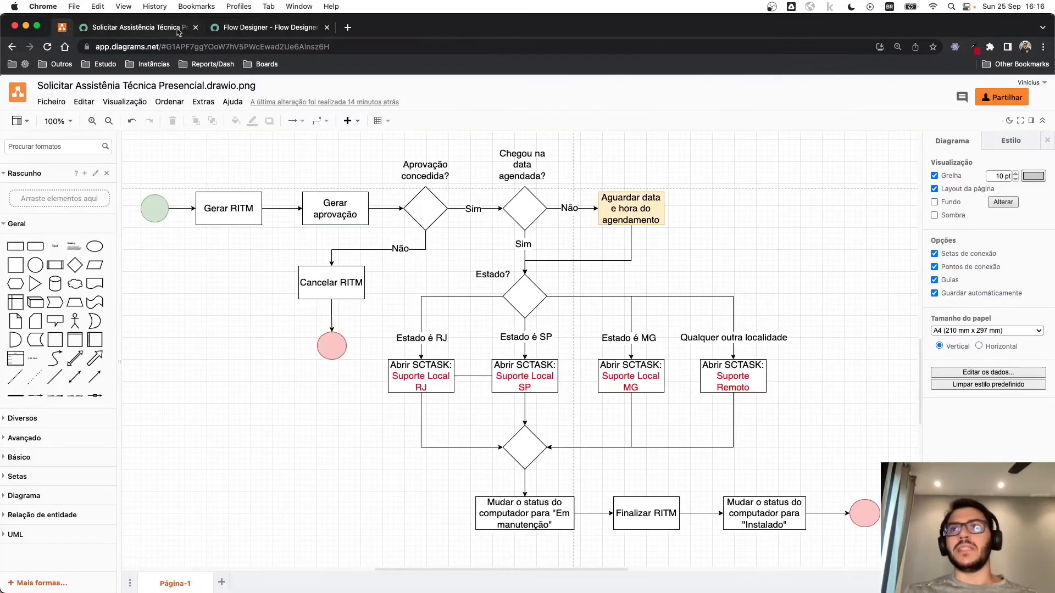
pyautogui.click(259, 30)
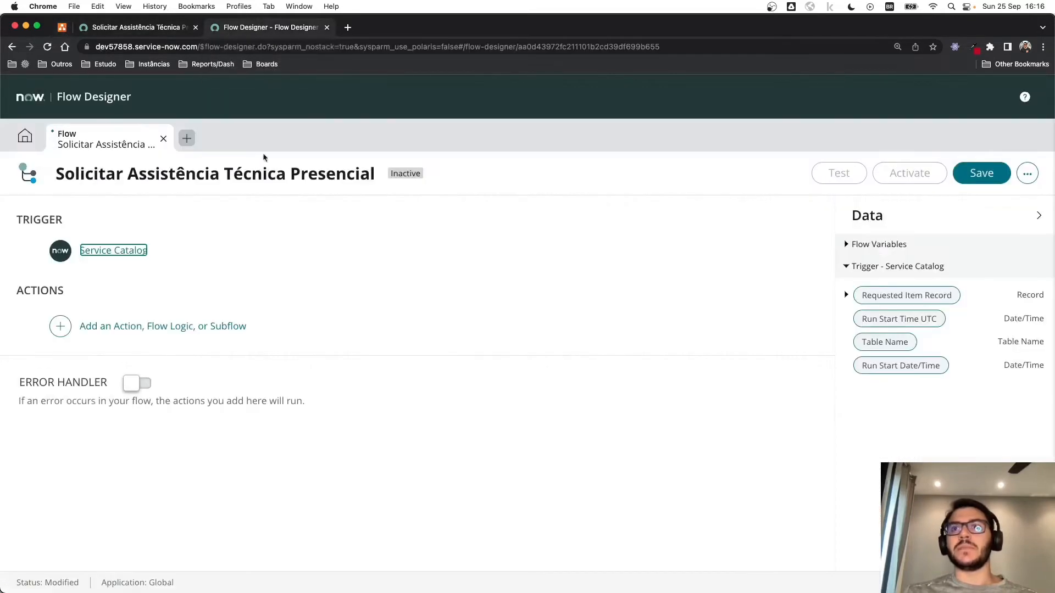
pyautogui.click(61, 327)
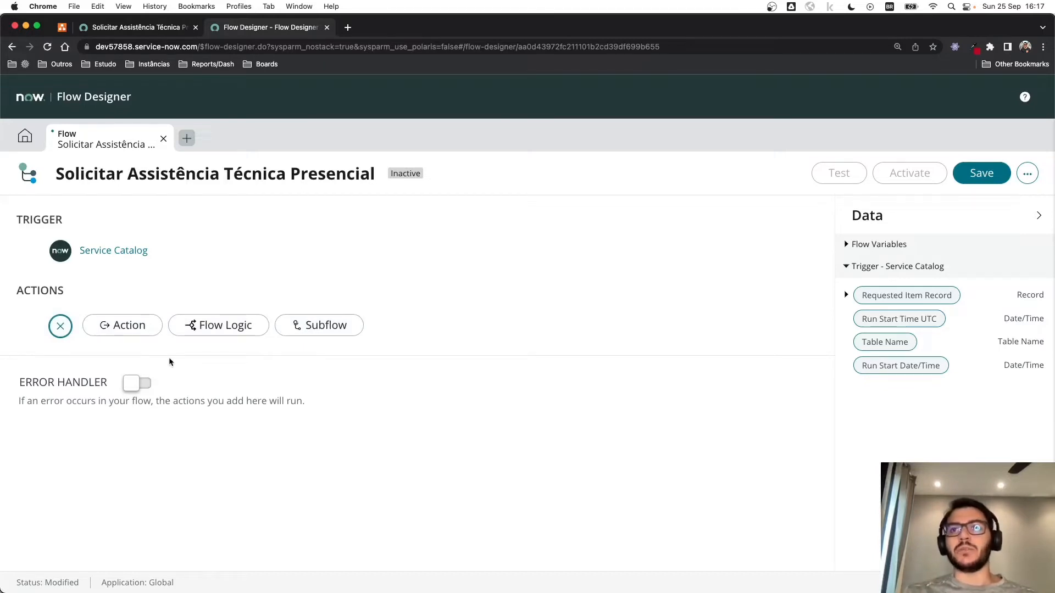
pyautogui.click(63, 328)
pyautogui.click(63, 326)
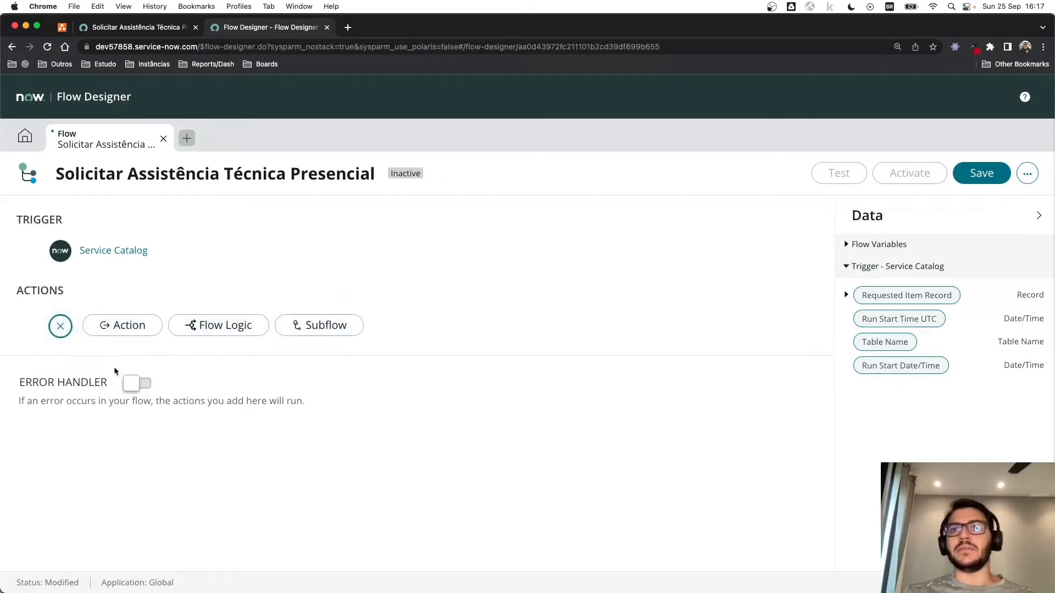
pyautogui.click(130, 333)
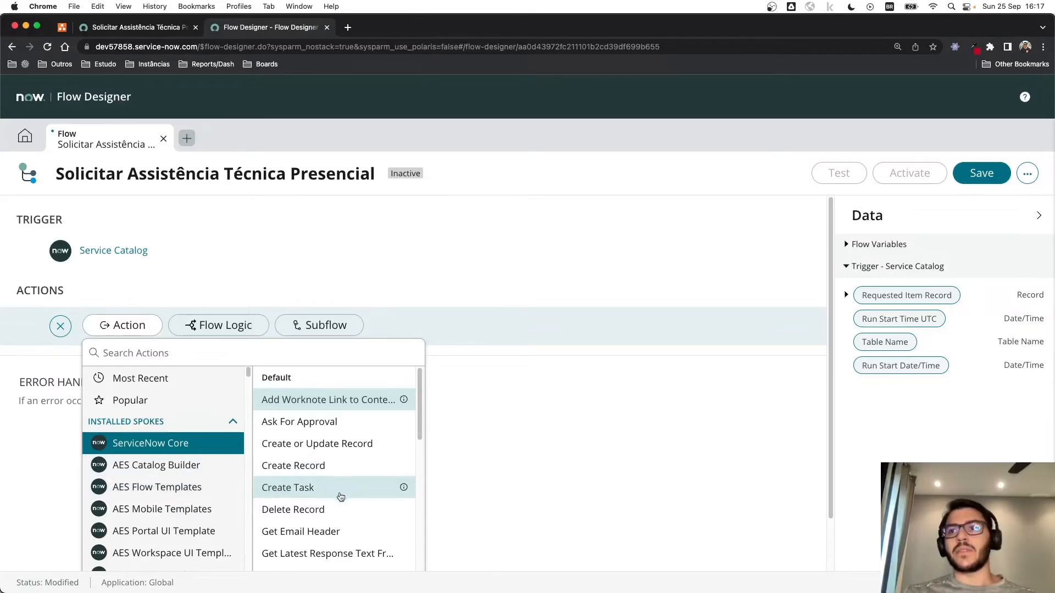
pyautogui.scroll(-1, 328, 491)
pyautogui.scroll(1, 336, 487)
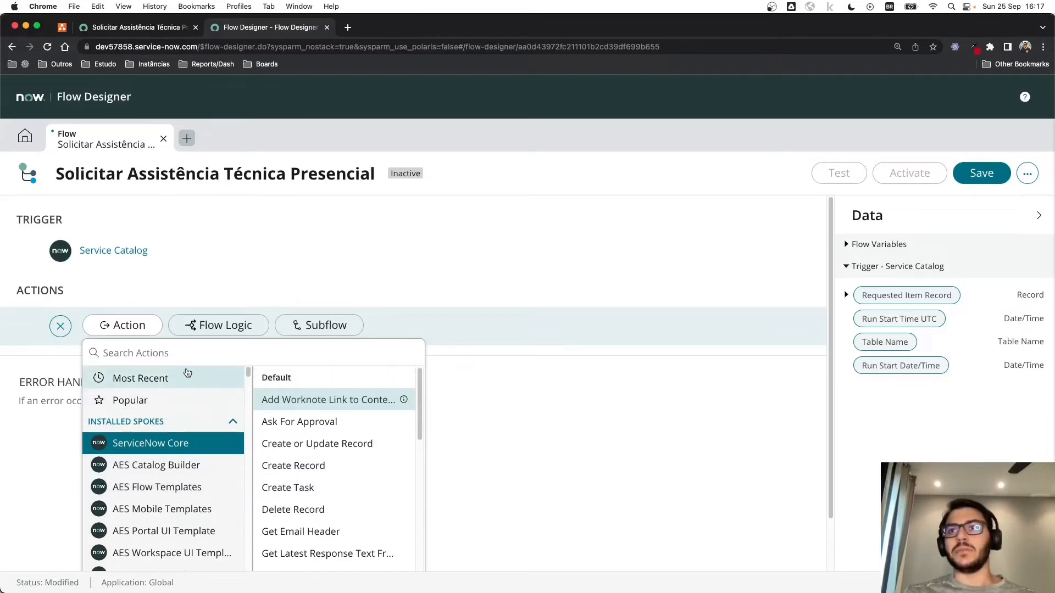
pyautogui.click(173, 358)
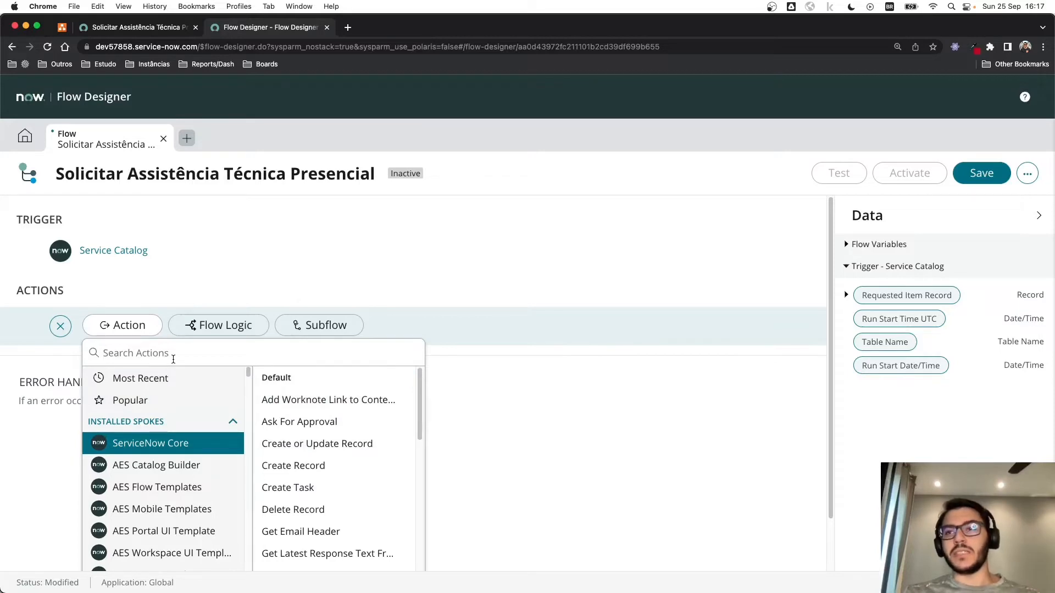
pyautogui.write('updat')
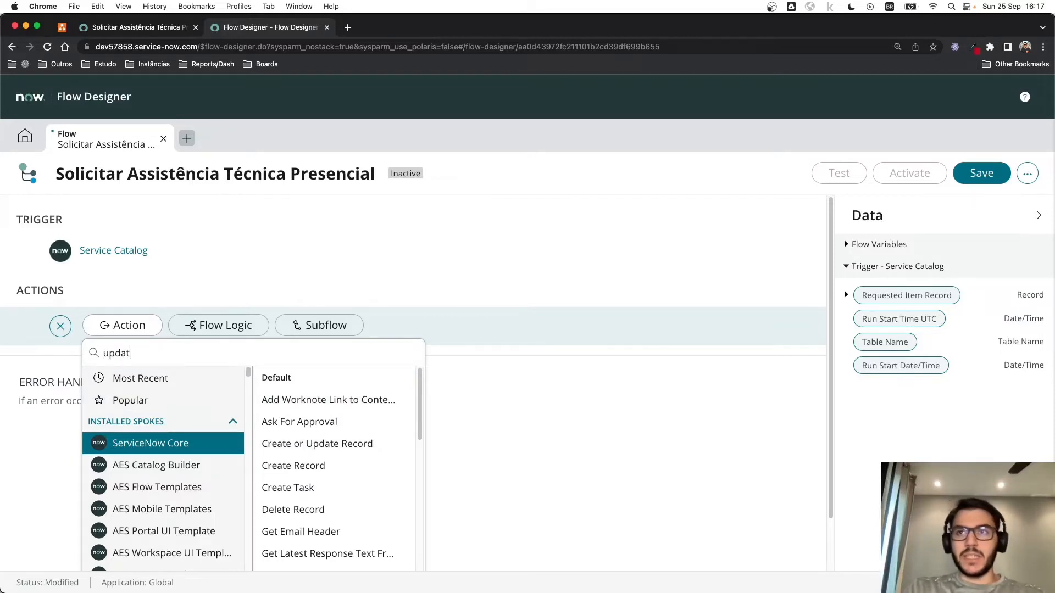
pyautogui.write('e recrd')
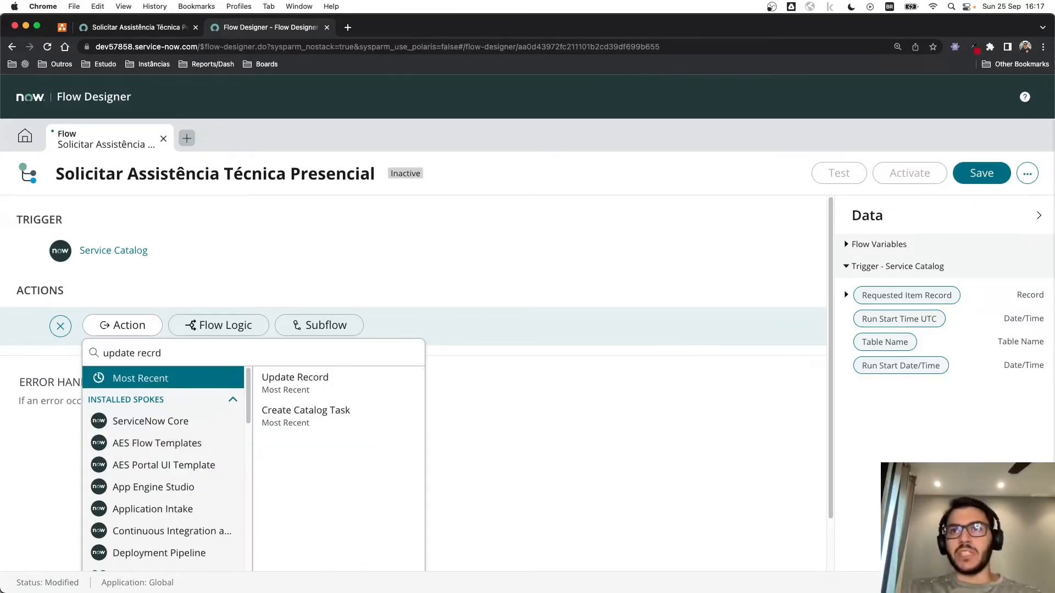
pyautogui.press('BackSpace')
pyautogui.press('BackSpace')
pyautogui.write('ord')
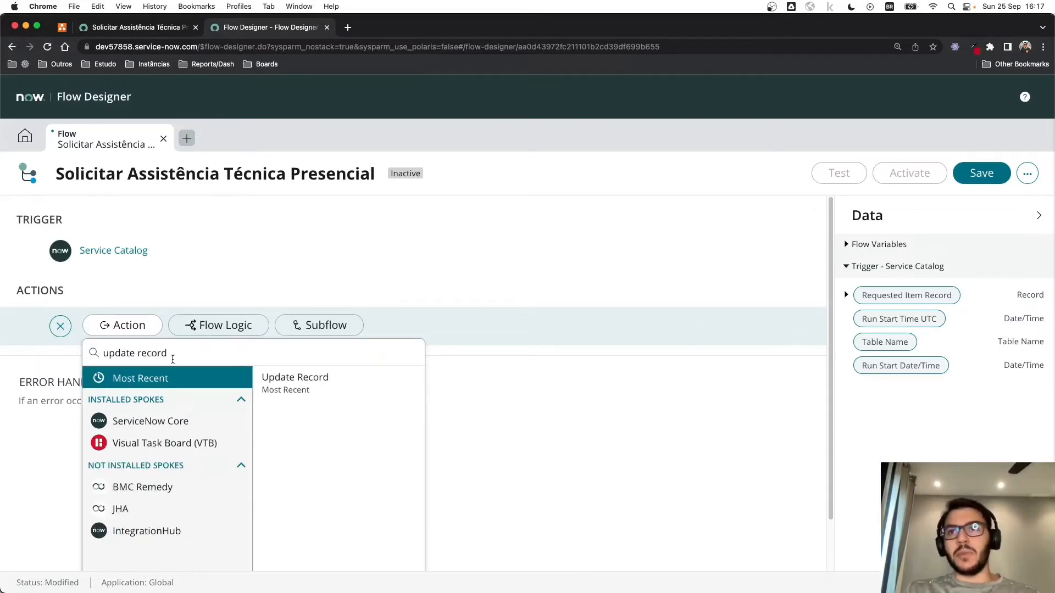
pyautogui.click(307, 387)
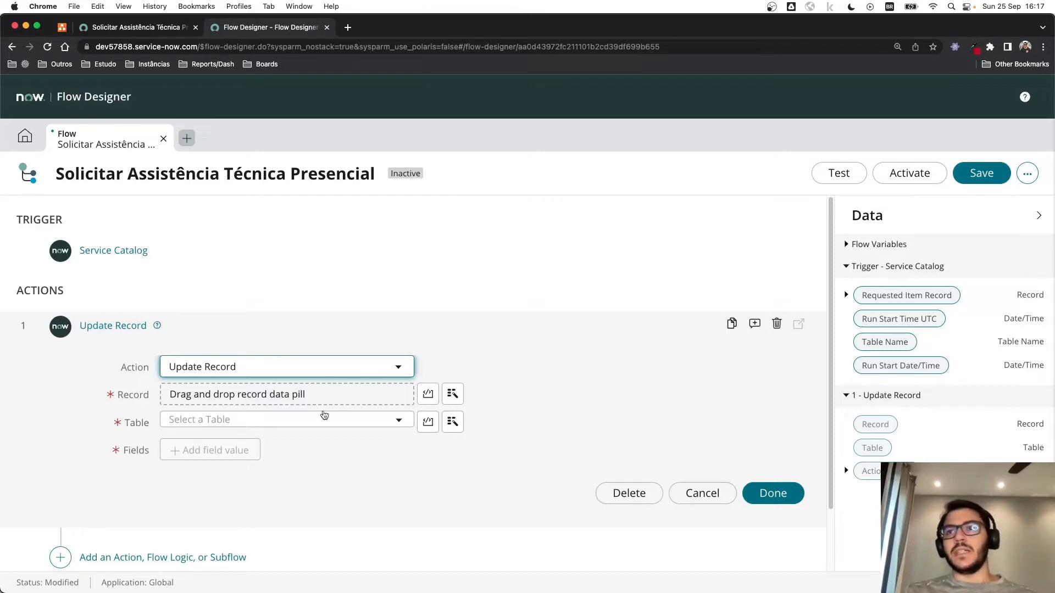
# Step: Set the Update Record action's record to the Requested Item Record from the Service Catalog trigger
pyautogui.scroll(-1, 77, 400)
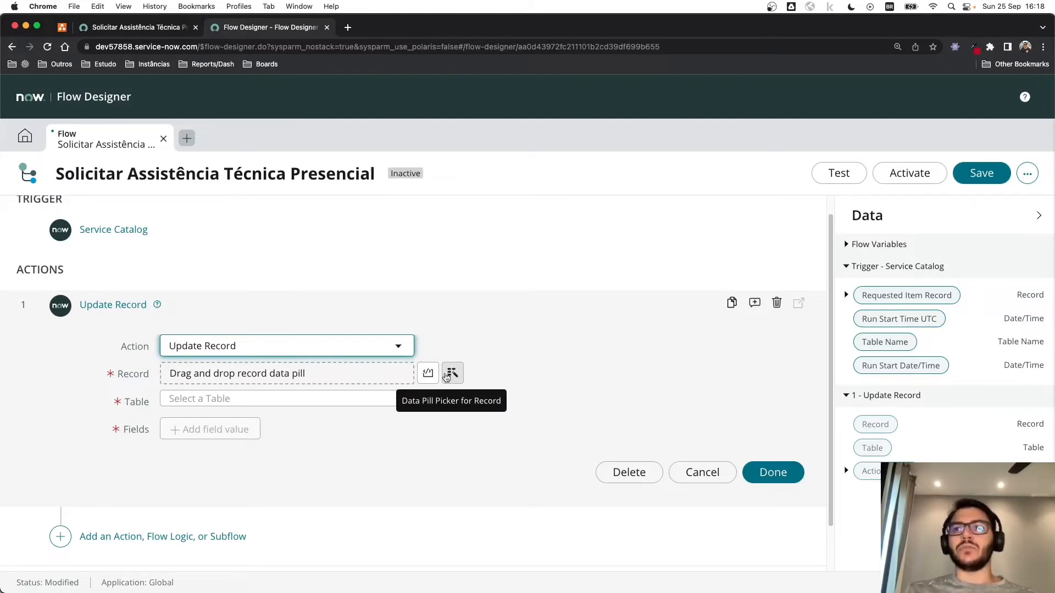
pyautogui.click(451, 376)
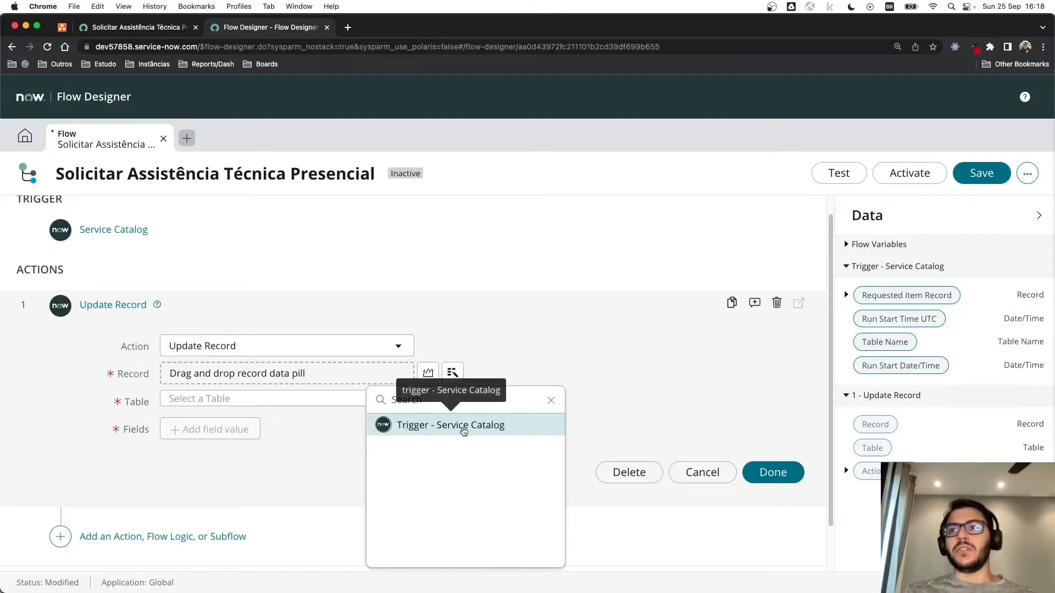
pyautogui.click(463, 431)
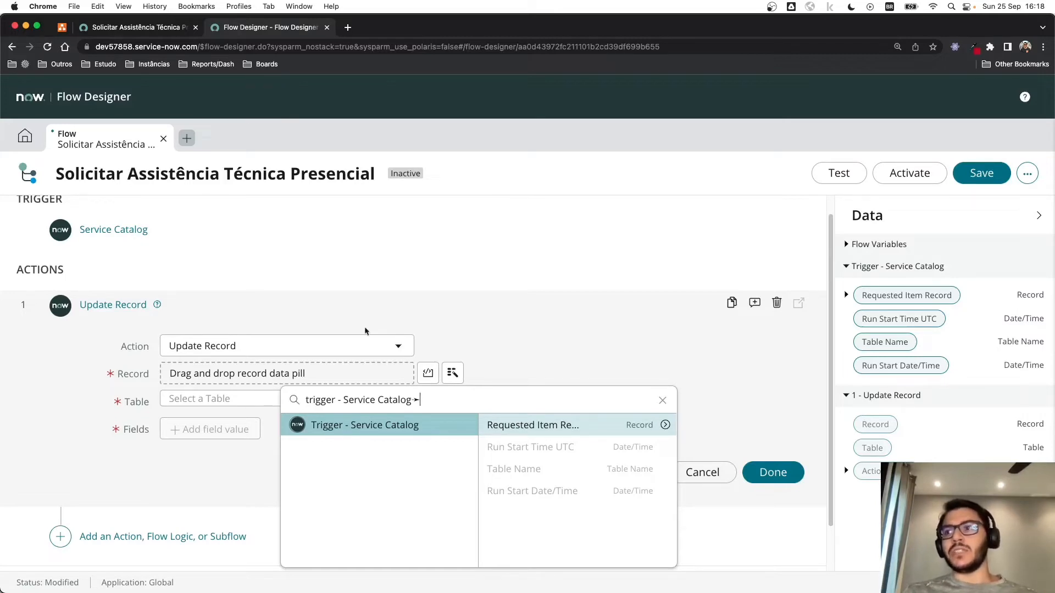
pyautogui.click(519, 426)
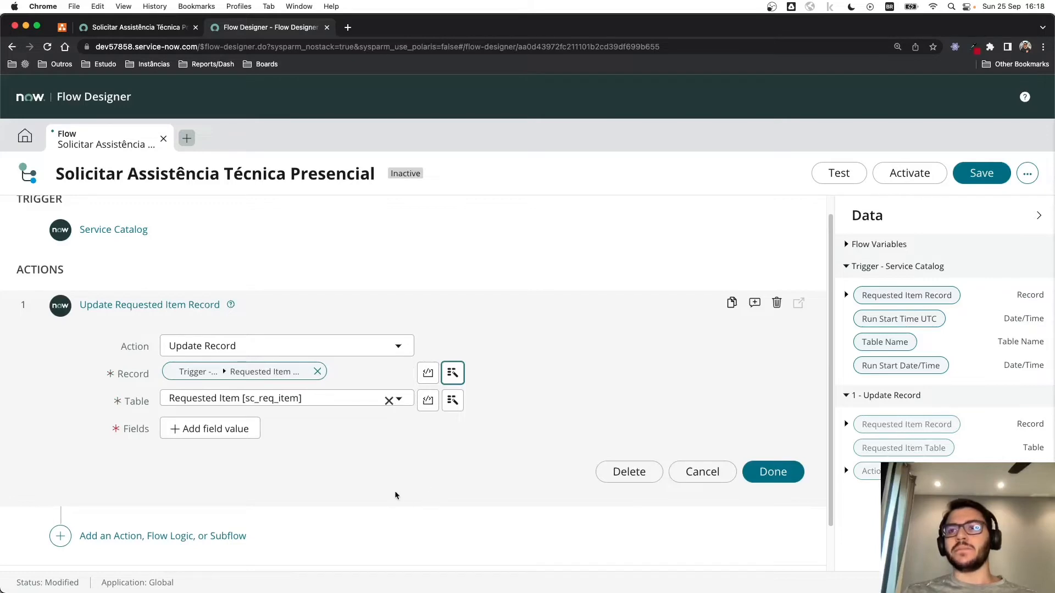
# Step: Add the State field to the Update Record action and set its value to Pending
pyautogui.scroll(-1, 380, 489)
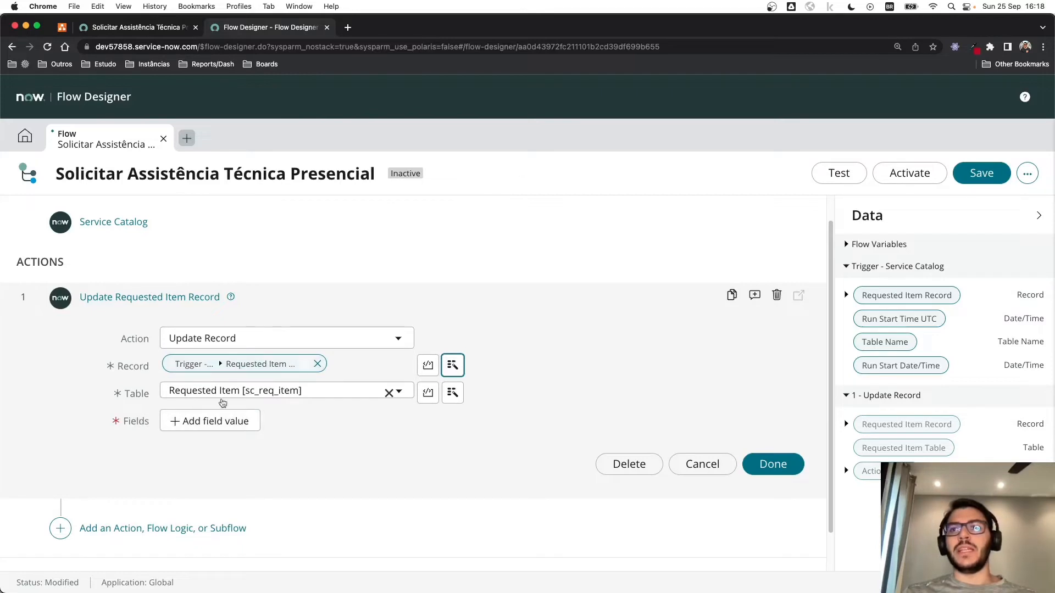
pyautogui.click(222, 421)
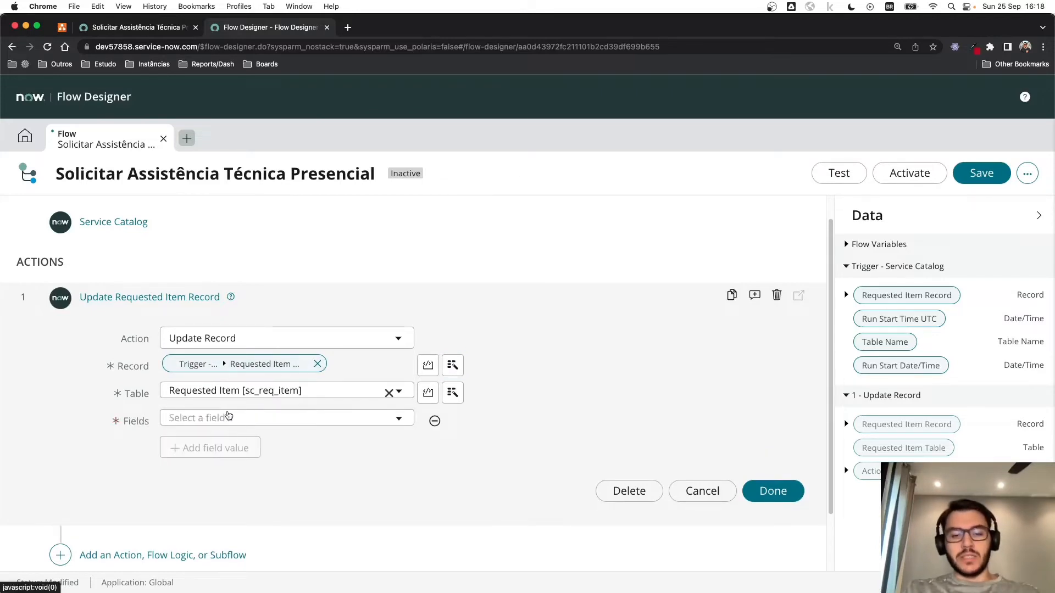
pyautogui.click(228, 416)
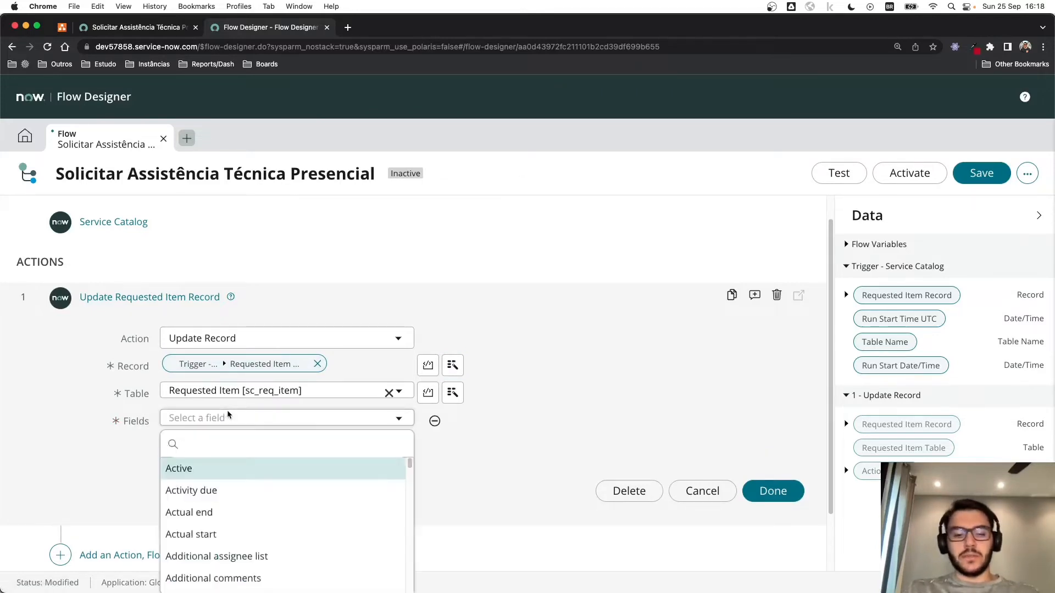
pyautogui.write('state')
pyautogui.press('Return')
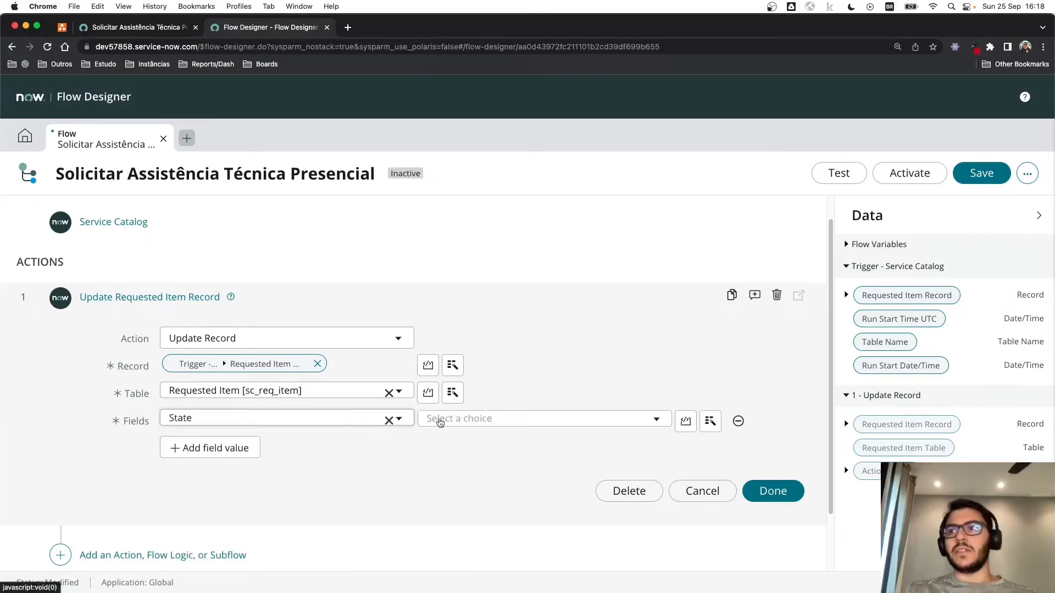
pyautogui.click(437, 420)
pyautogui.click(435, 439)
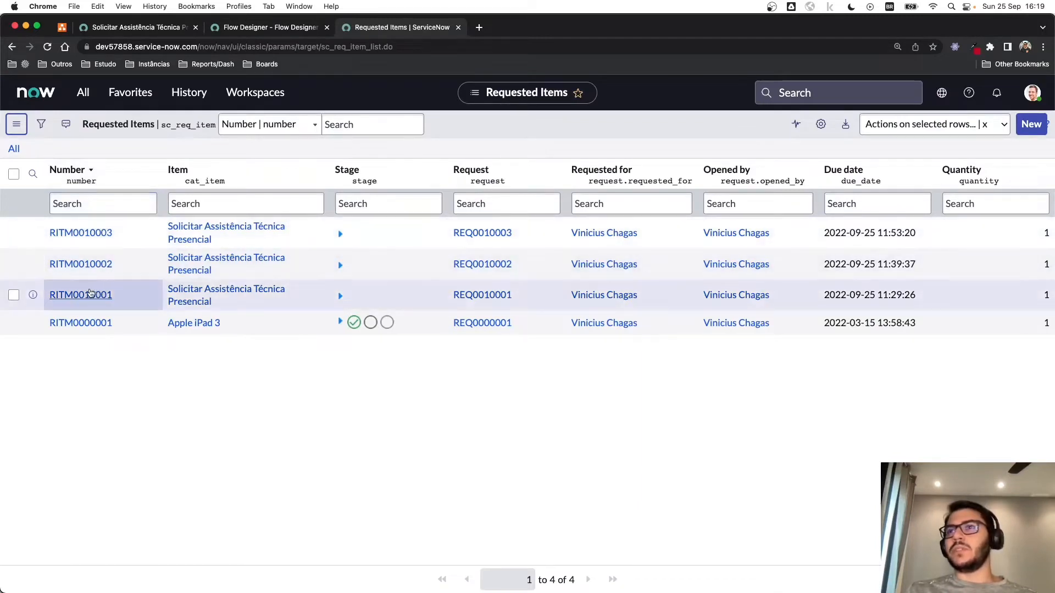
# Step: Open an existing "Solicitar Assistência Técnica Presencial" requested item, examine its State choices by trying Pending, and leave without saving
pyautogui.keyDown('super'); pyautogui.click(83, 294); pyautogui.keyUp('super')
pyautogui.click(500, 30)
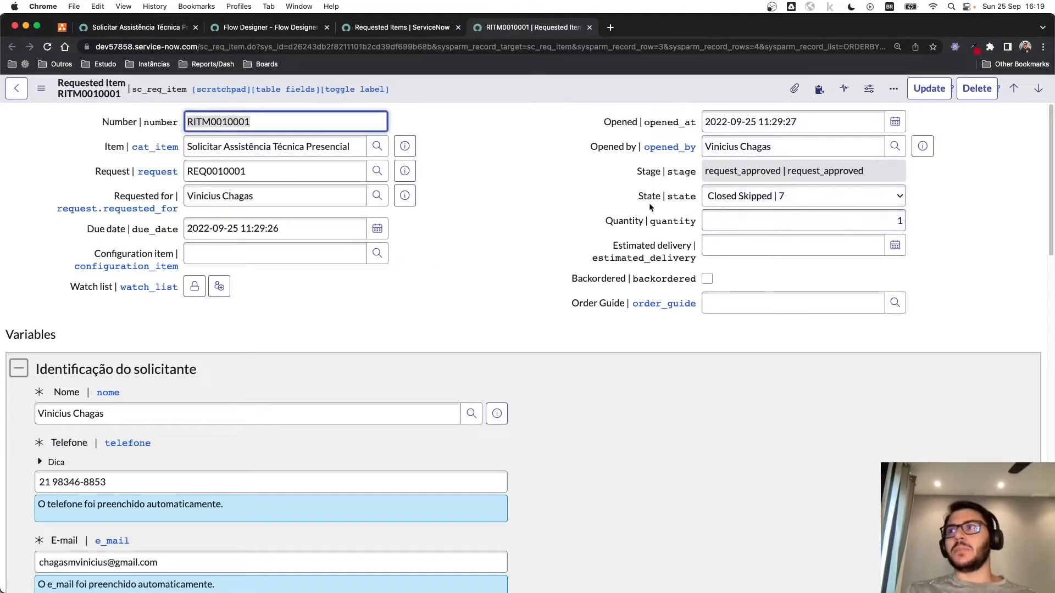
pyautogui.click(803, 202)
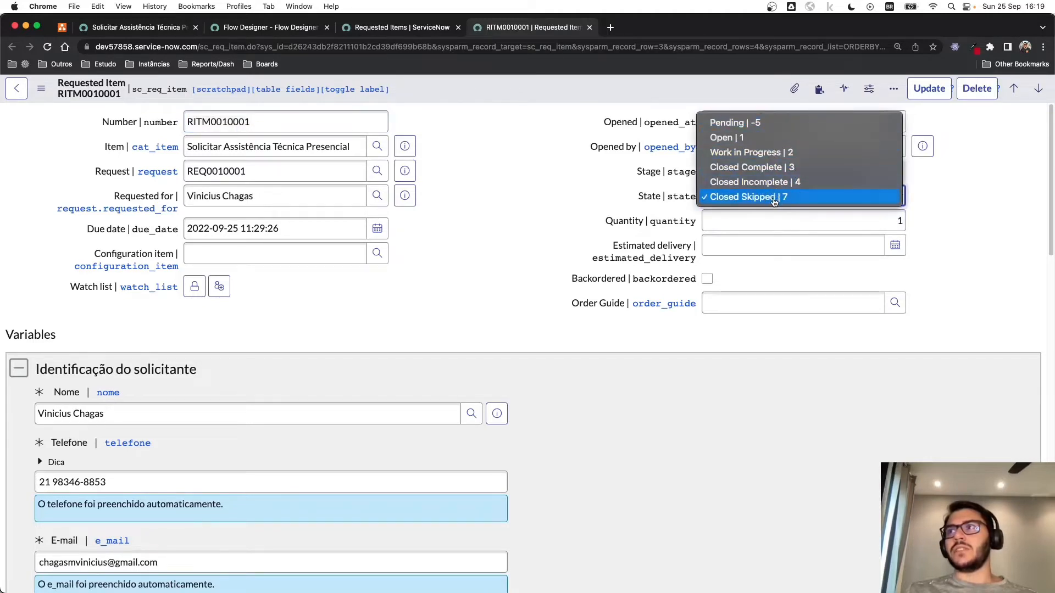
pyautogui.click(757, 122)
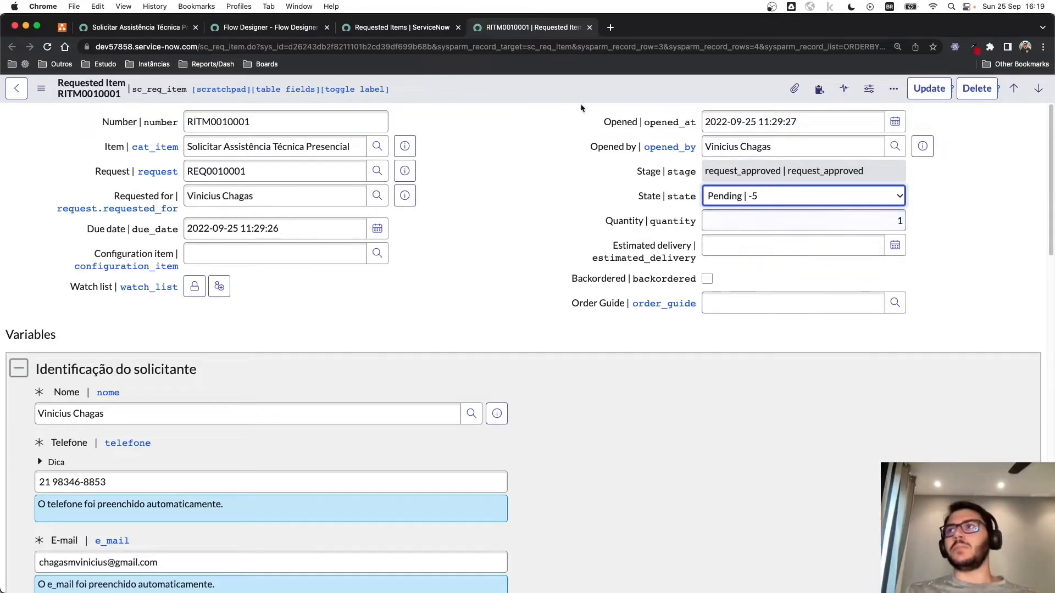
pyautogui.click(590, 26)
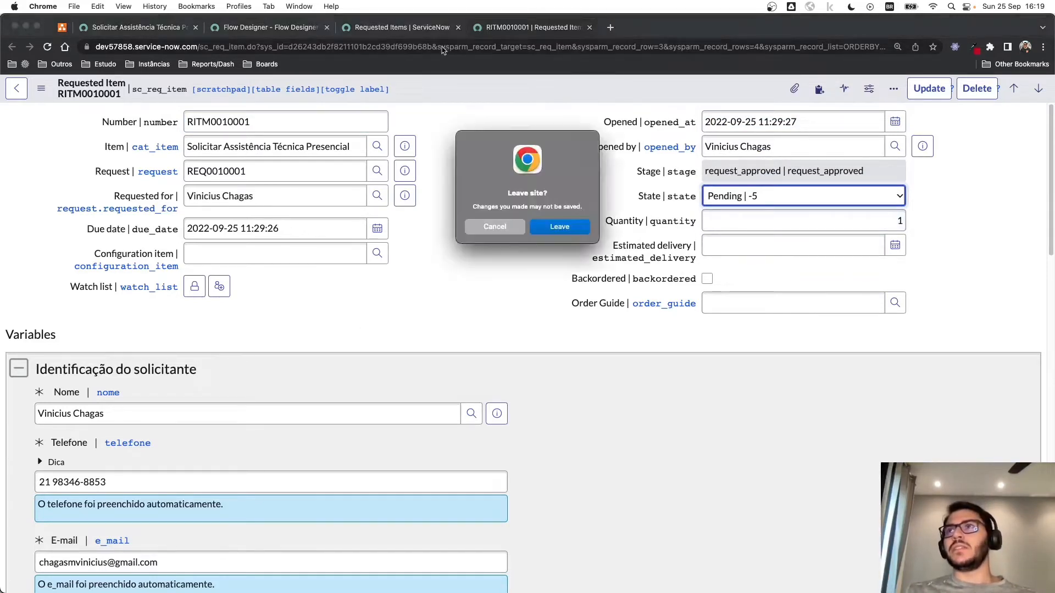
pyautogui.click(559, 227)
pyautogui.click(458, 27)
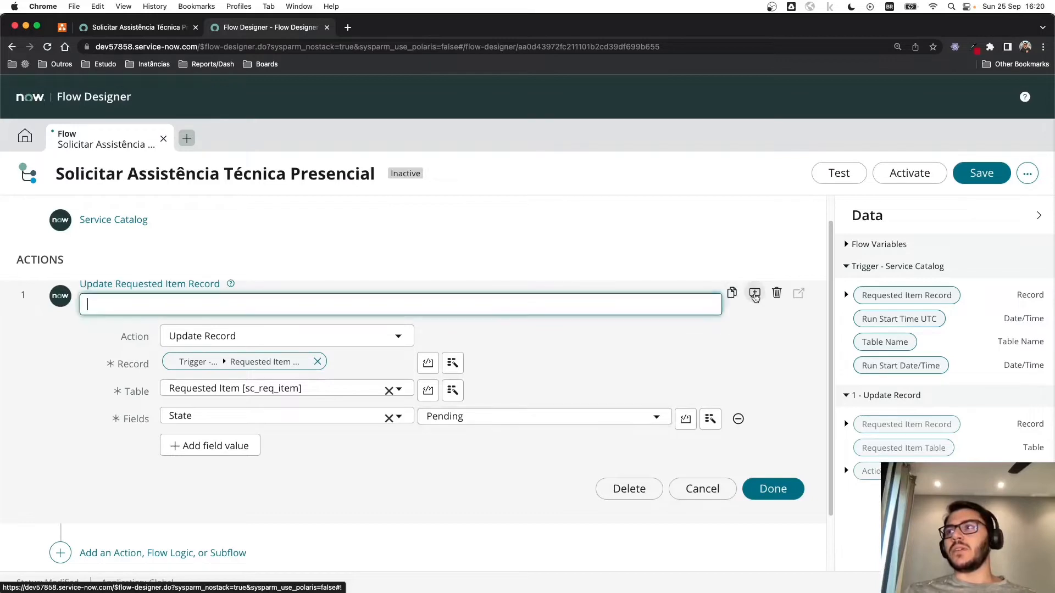
# Step: Annotate the Update Record action with "State se torna Pending" and finish editing the action
pyautogui.click(755, 297)
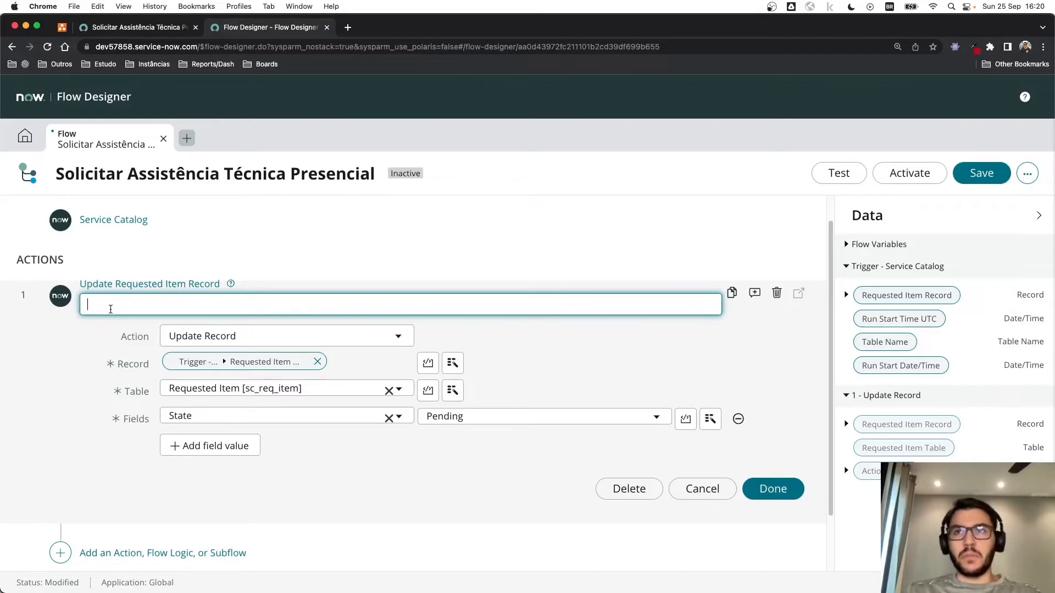
pyautogui.write('Sa')
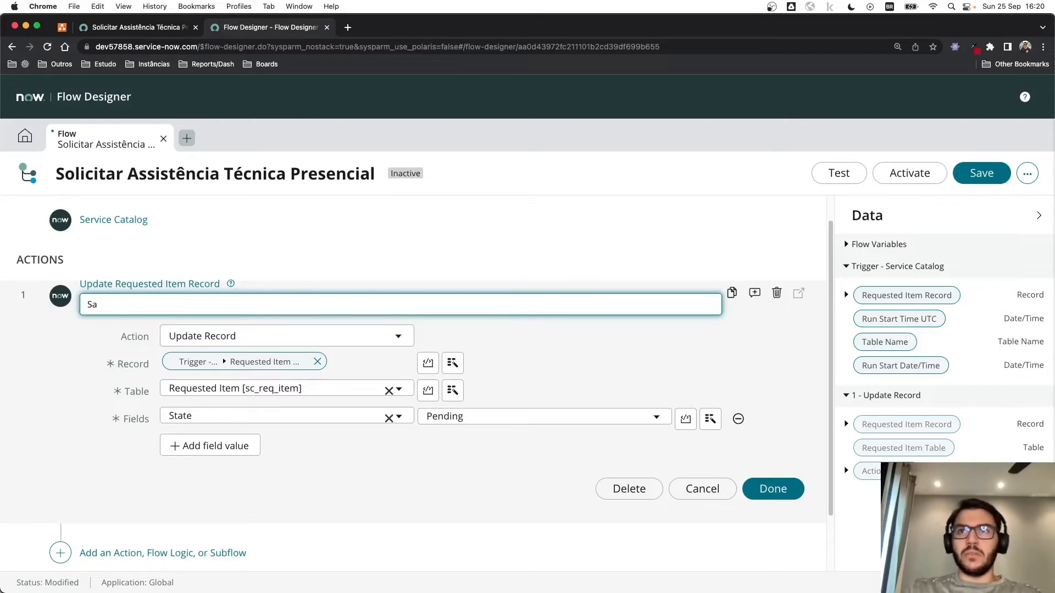
pyautogui.write('te')
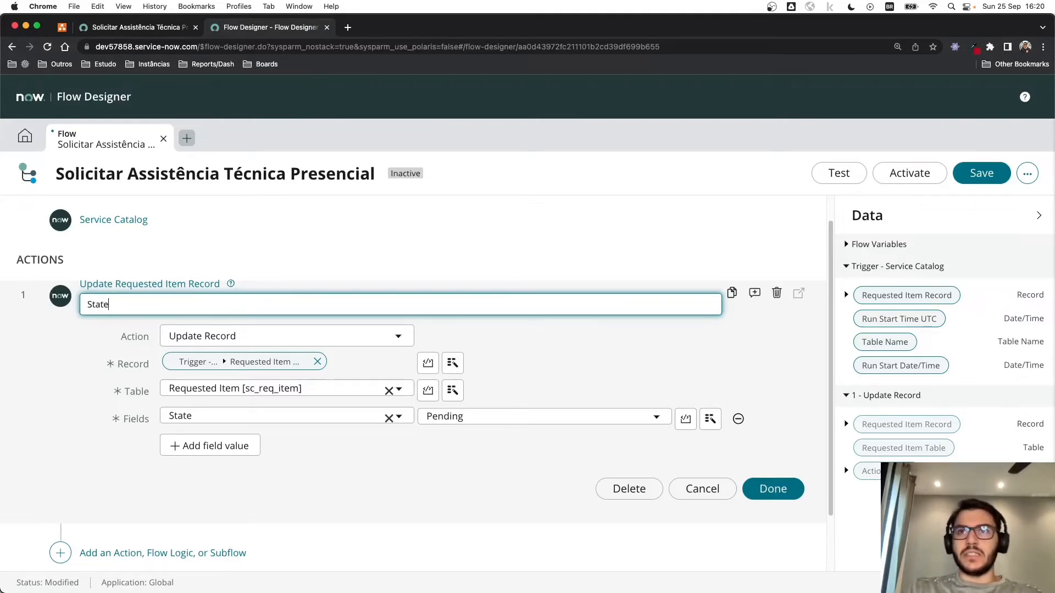
pyautogui.write('ate é ')
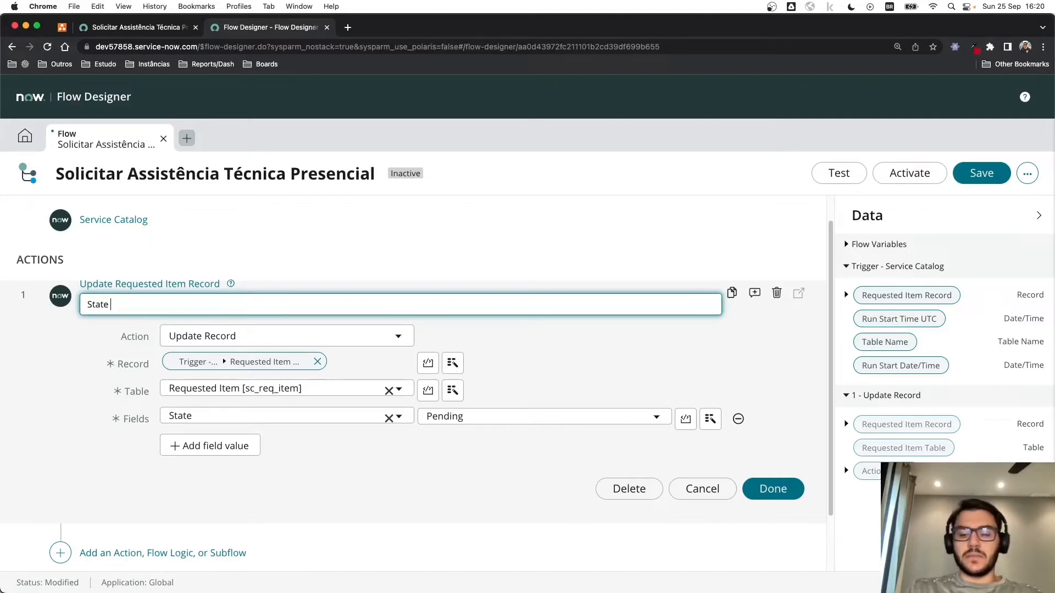
pyautogui.write('se torna')
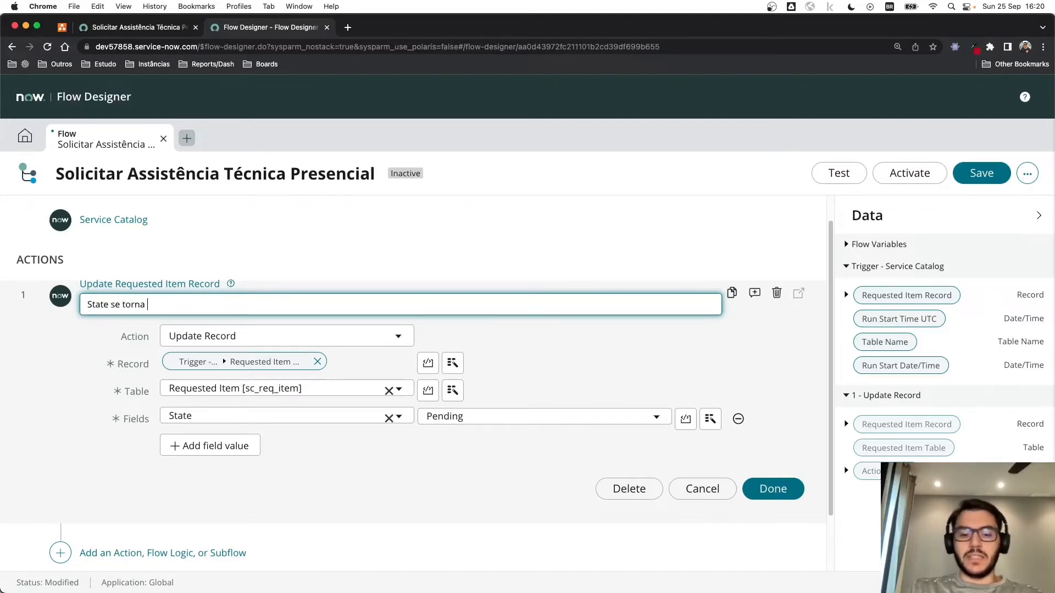
pyautogui.write(' Pending')
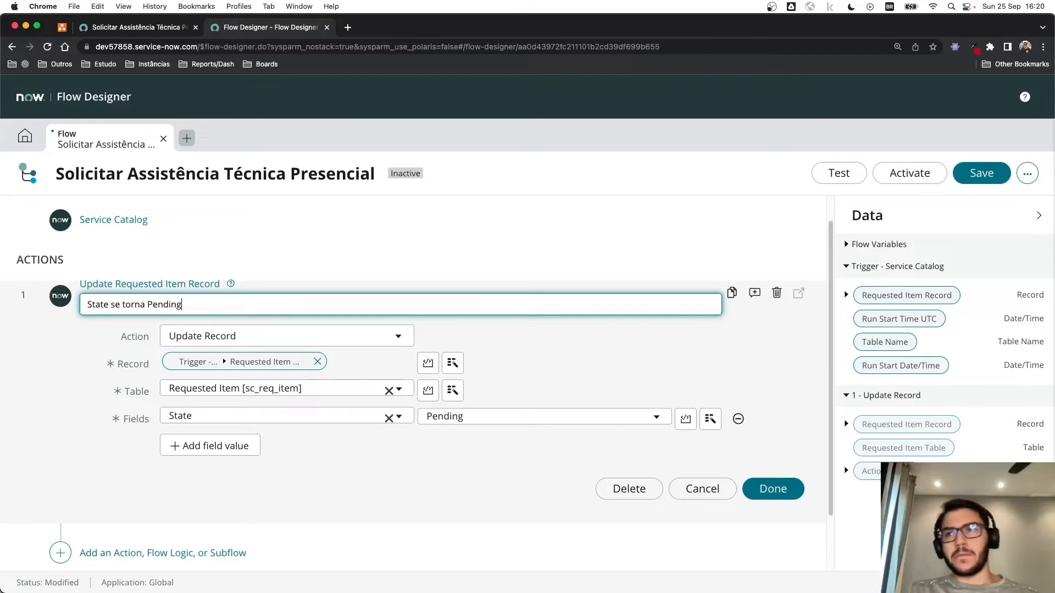
pyautogui.click(757, 484)
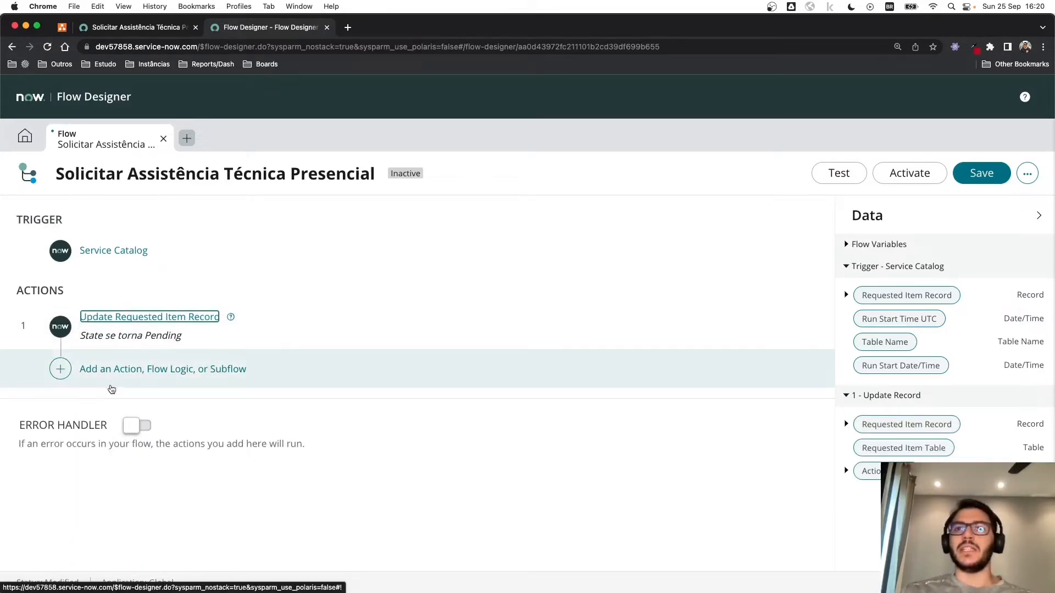
# Step: Check the "Gerar aprovação" stage in the diagrams.net flowchart and add Ask For Approval as the flow's second action
pyautogui.click(65, 373)
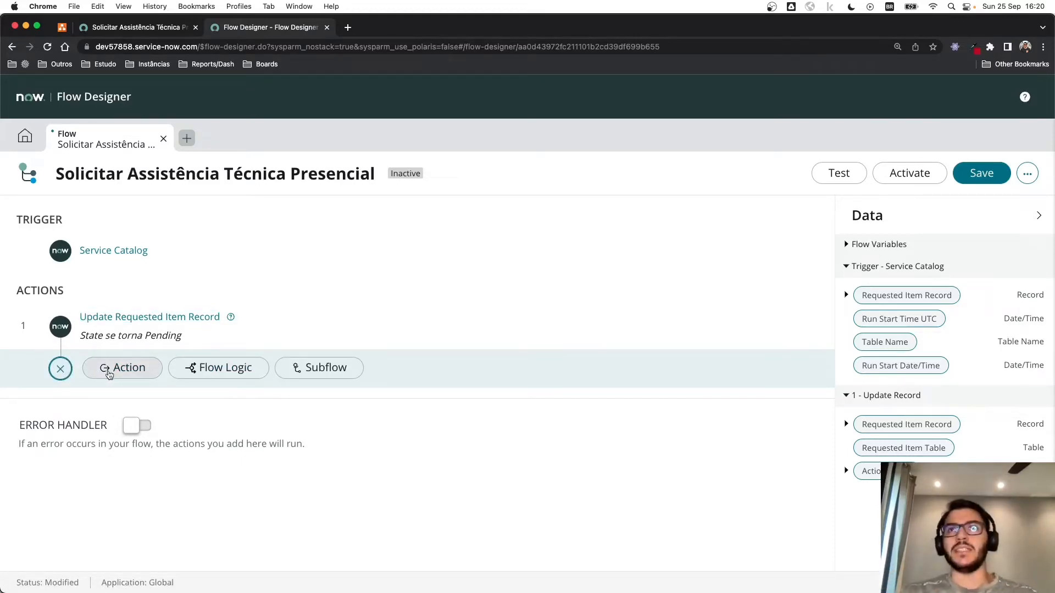
pyautogui.click(83, 28)
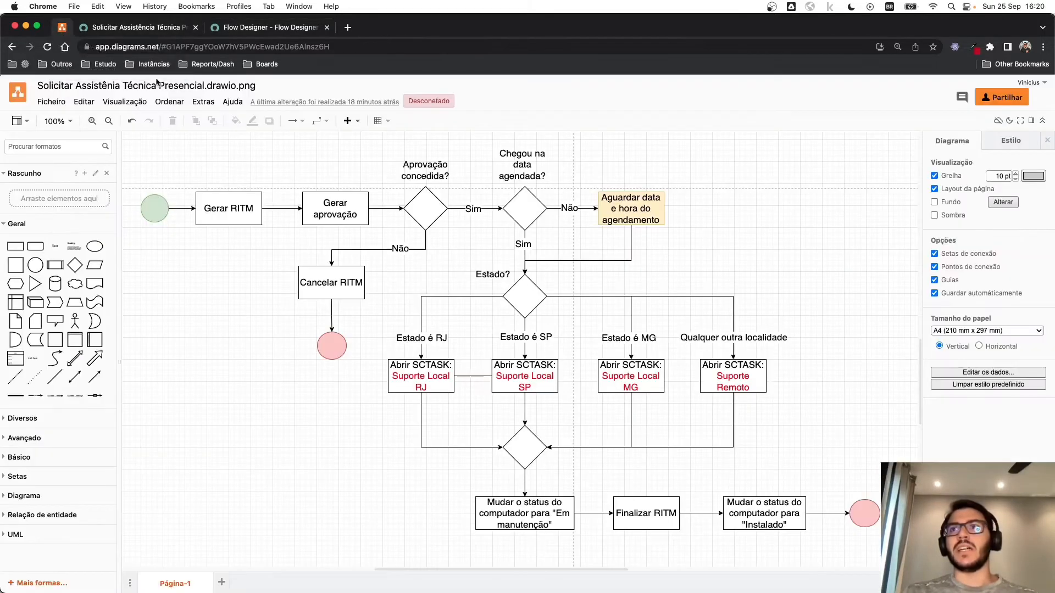
pyautogui.click(337, 211)
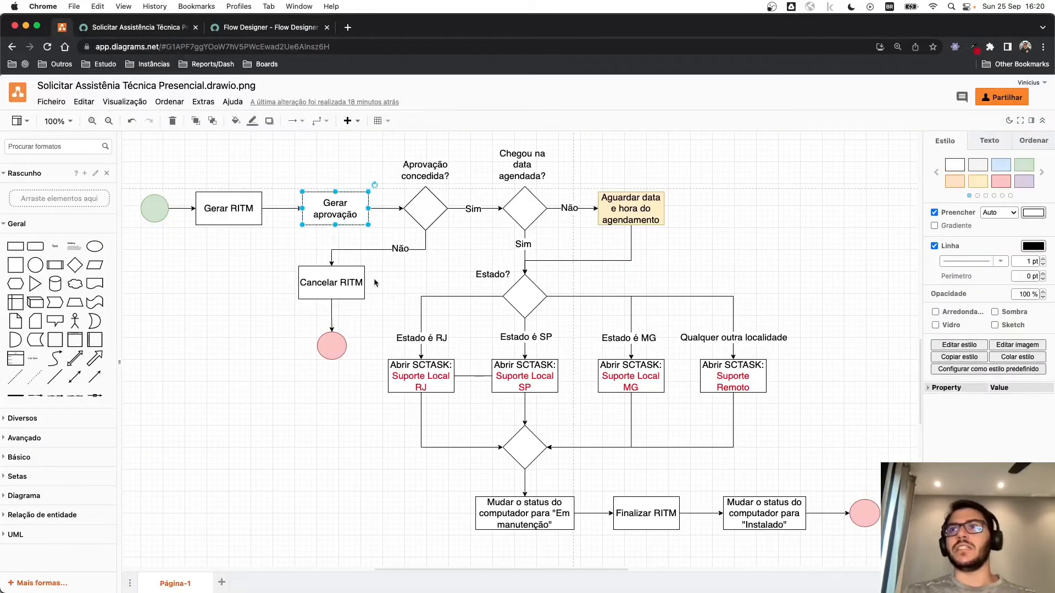
pyautogui.click(281, 30)
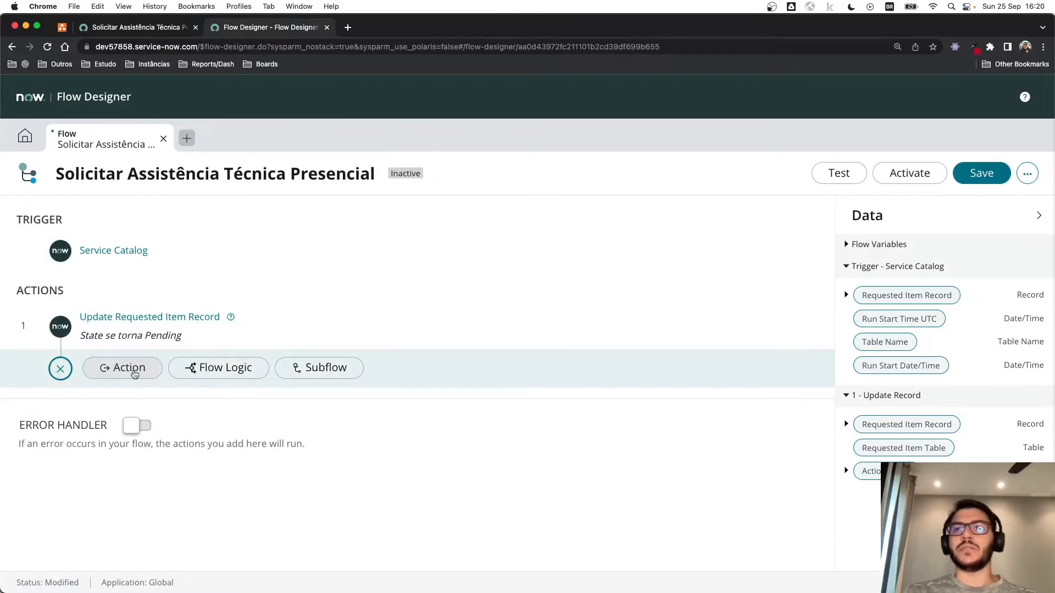
pyautogui.click(133, 373)
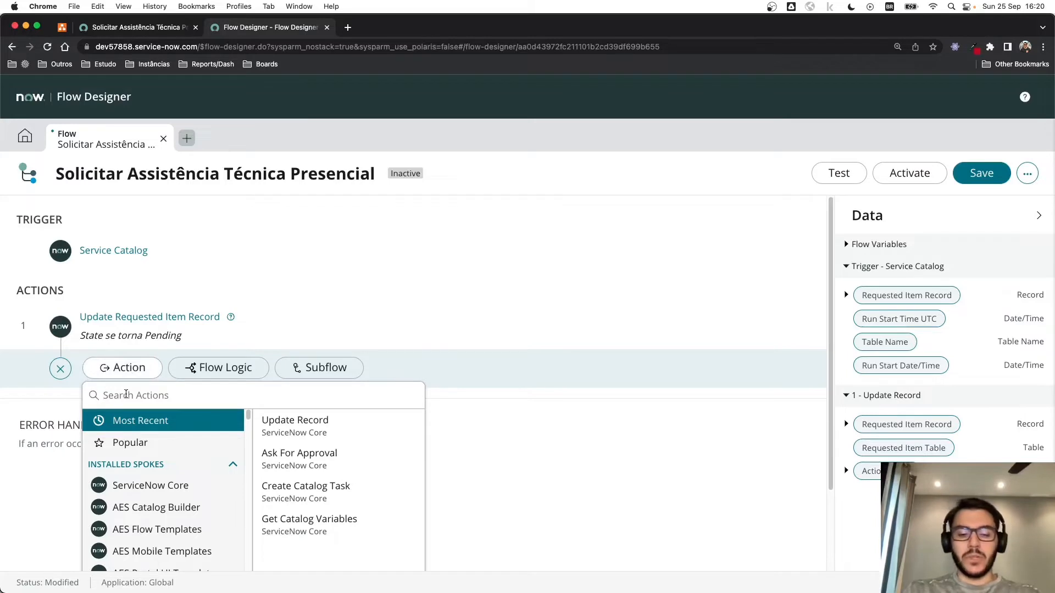
pyautogui.write('ask')
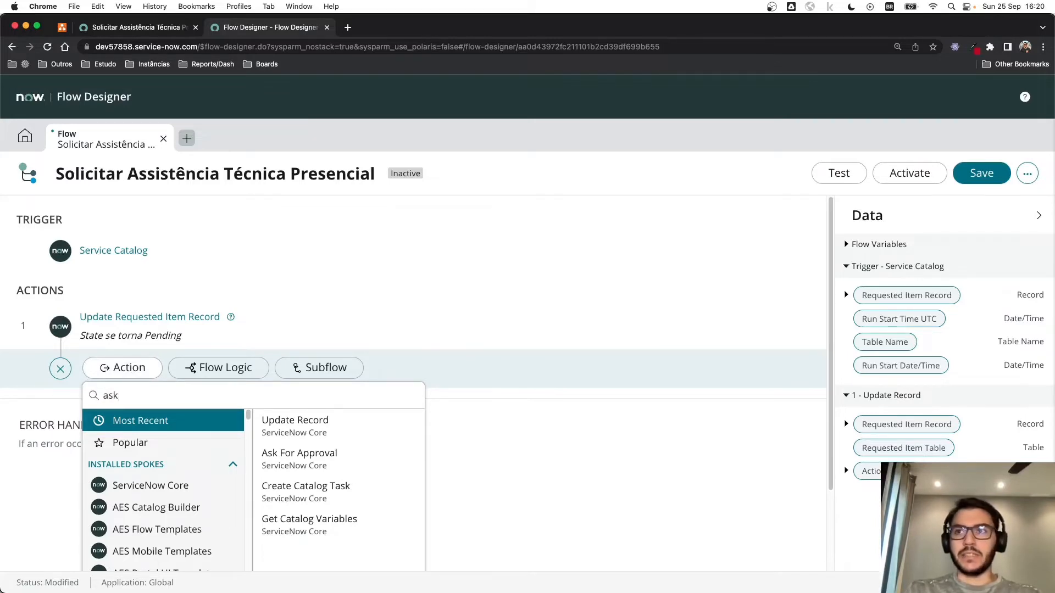
pyautogui.write(' for appro')
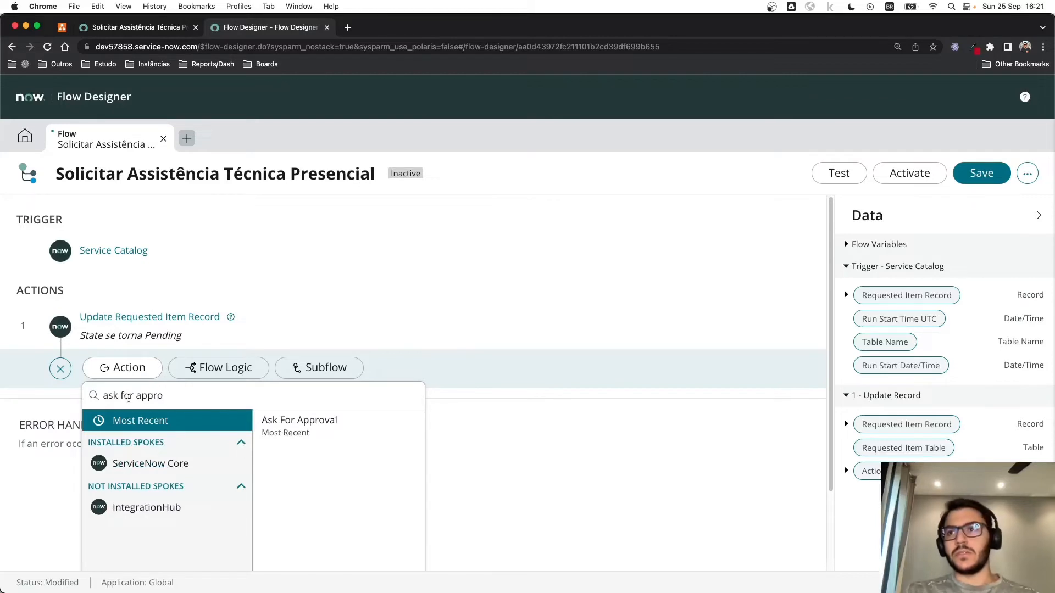
pyautogui.click(267, 439)
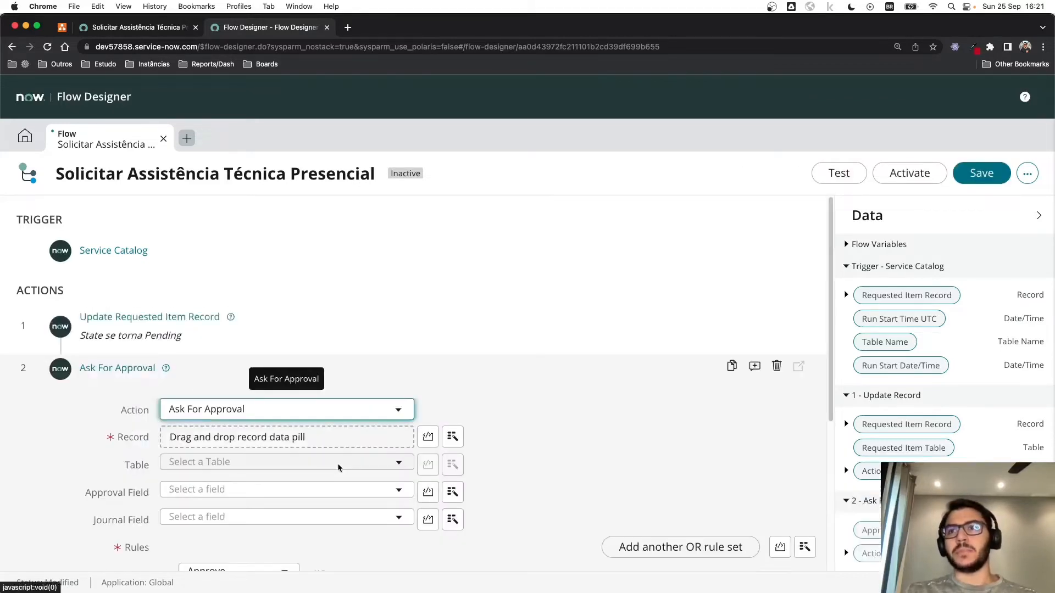
# Step: Set the Ask For Approval action's record to the Requested Item Record from the Service Catalog trigger
pyautogui.scroll(-2, 530, 443)
pyautogui.scroll(-2, 530, 443)
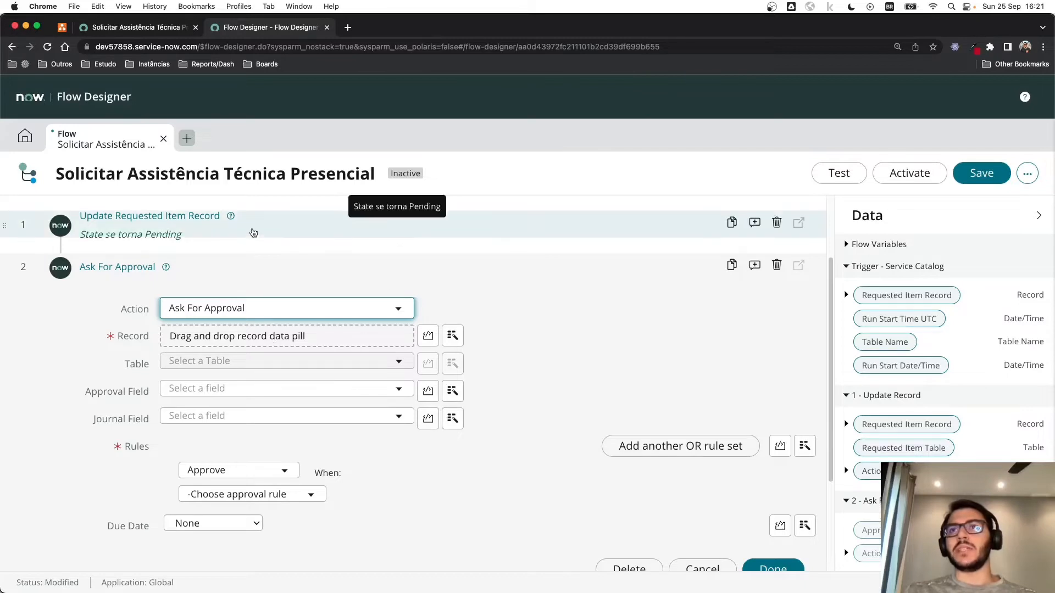
pyautogui.click(453, 336)
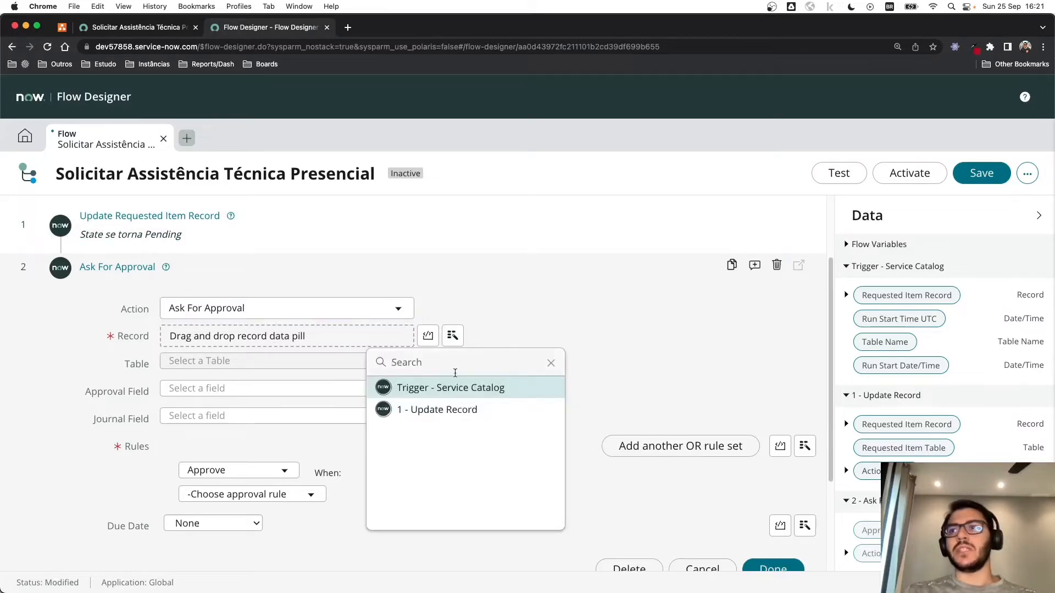
pyautogui.click(453, 390)
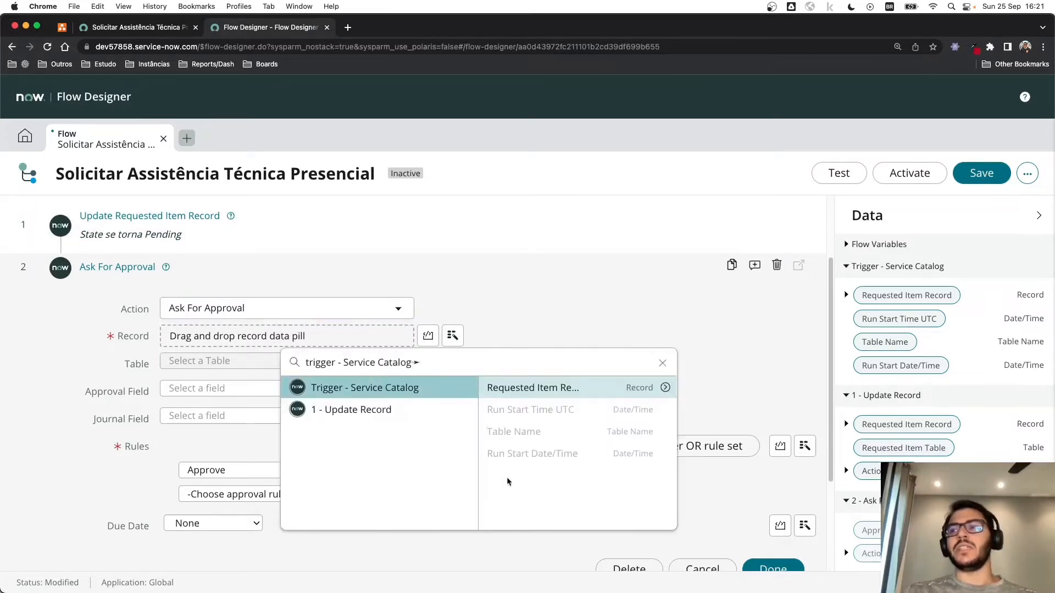
pyautogui.click(544, 388)
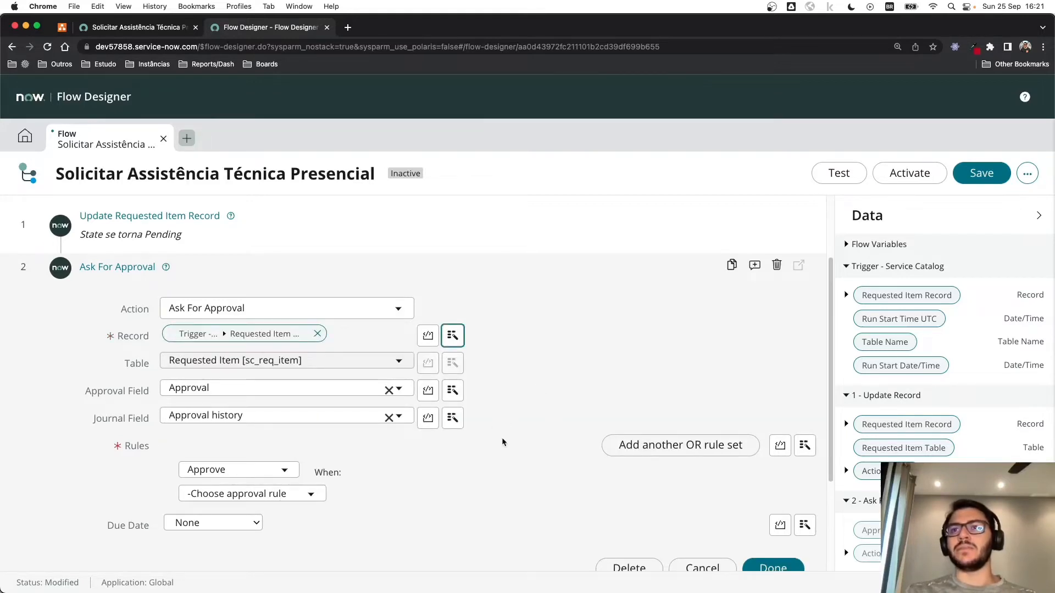
# Step: Set the approval rule to Approve or Reject when "Anyone approves or rejects"
pyautogui.scroll(-2, 502, 437)
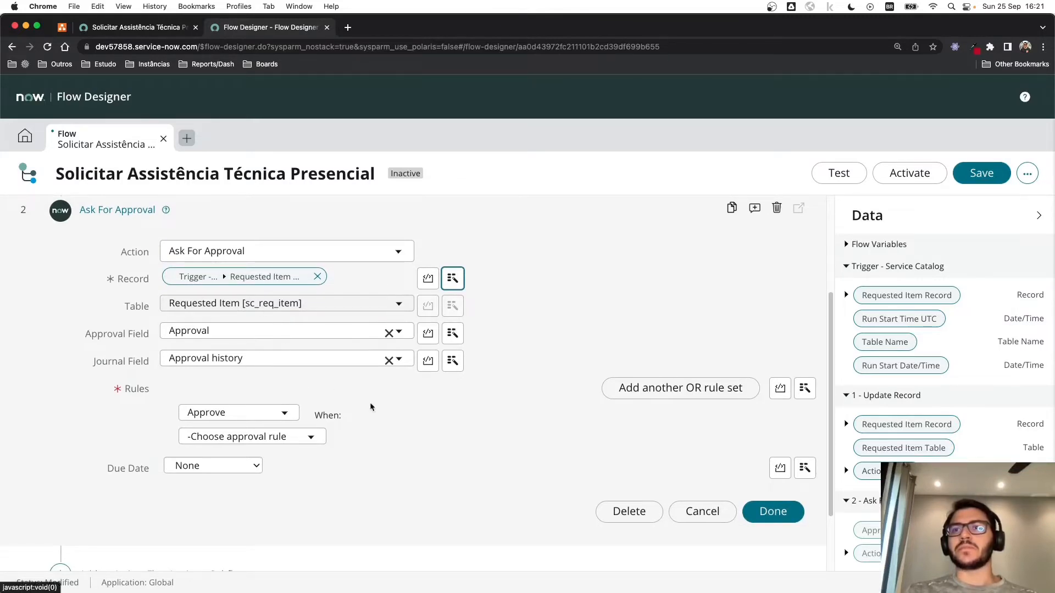
pyautogui.scroll(-1, 372, 407)
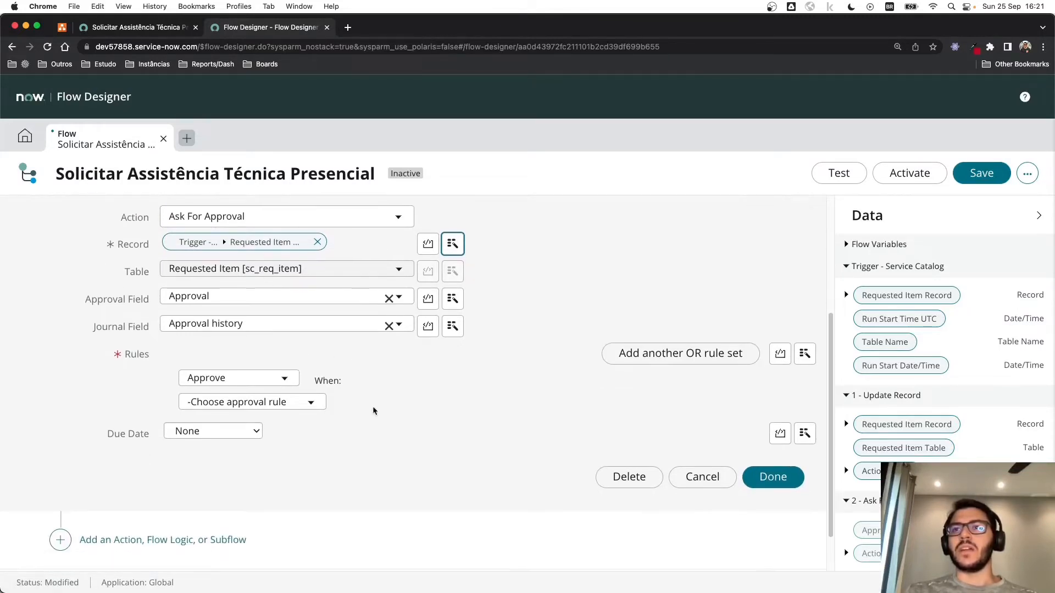
pyautogui.click(288, 380)
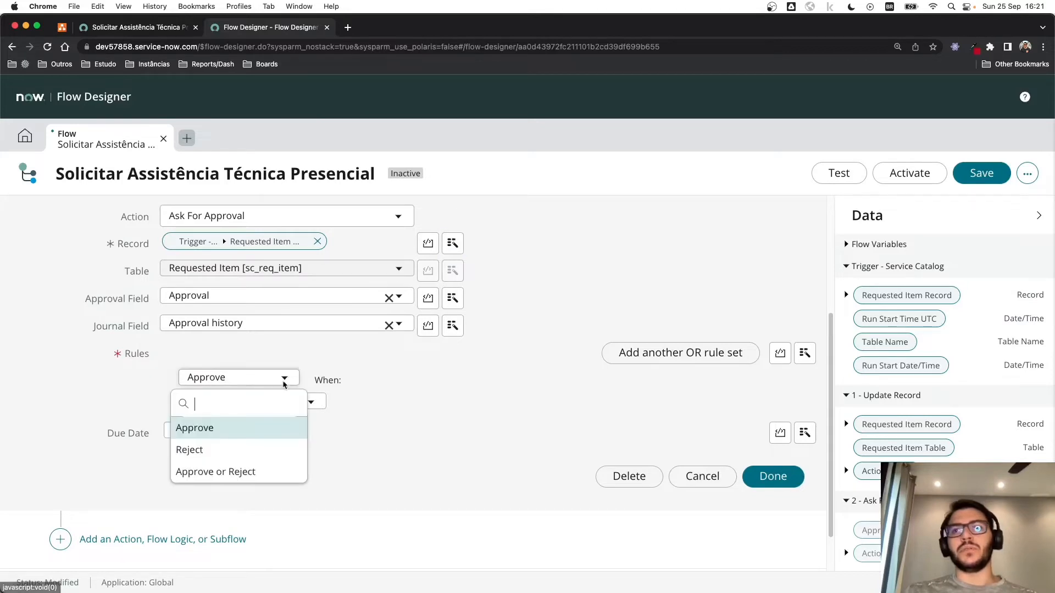
pyautogui.click(265, 471)
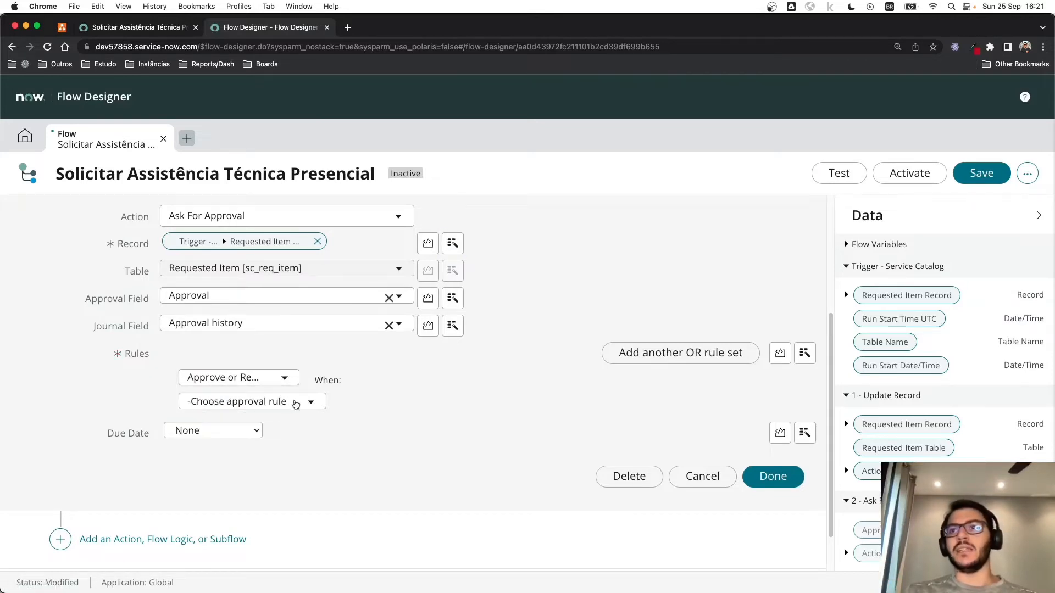
pyautogui.click(316, 408)
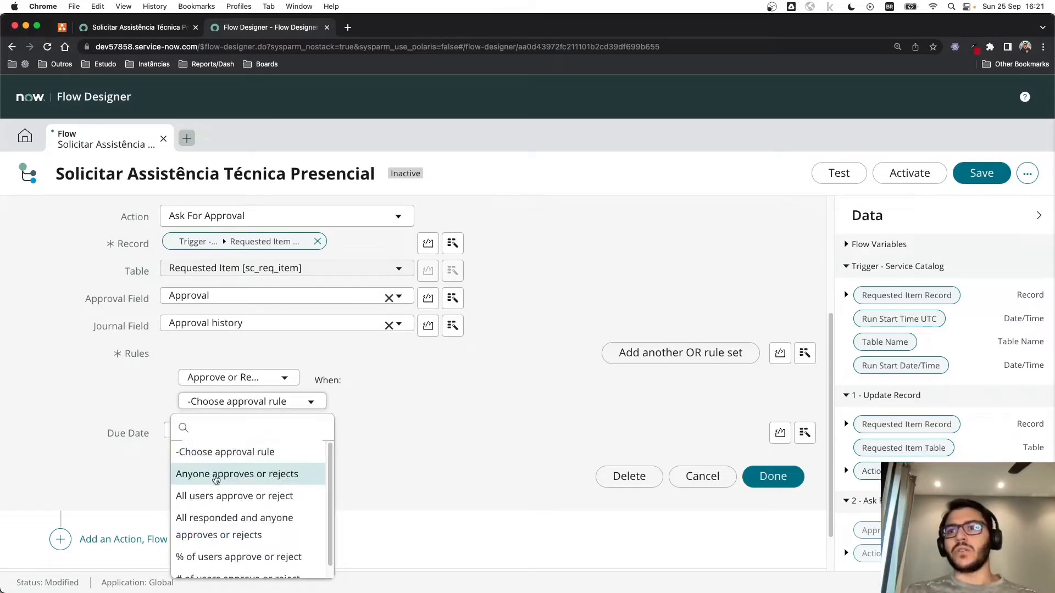
pyautogui.click(268, 478)
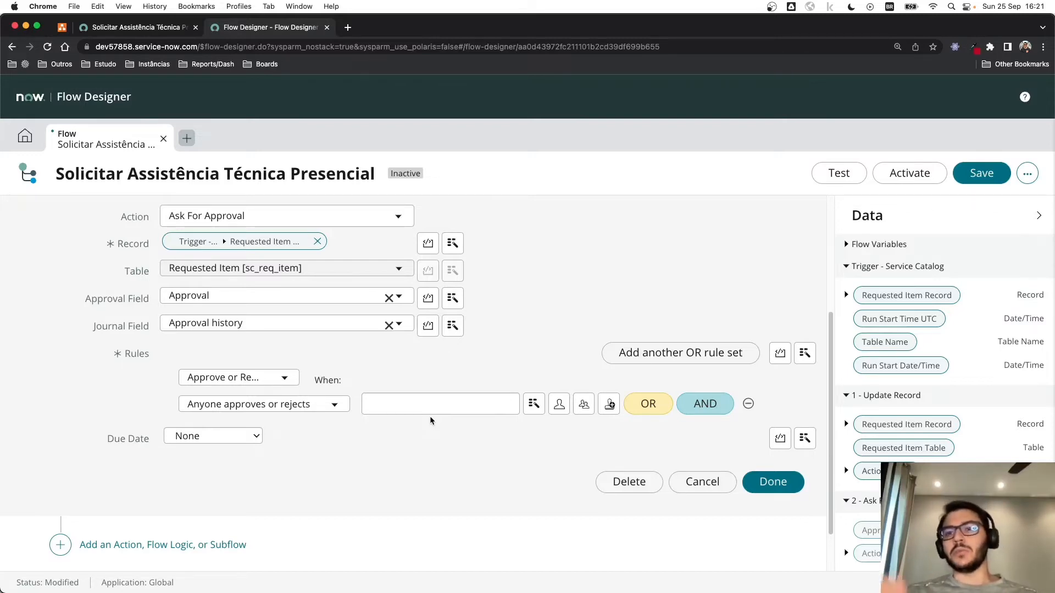
# Step: Review the available approval rule conditions and keep "Anyone approves or rejects" selected
pyautogui.click(335, 406)
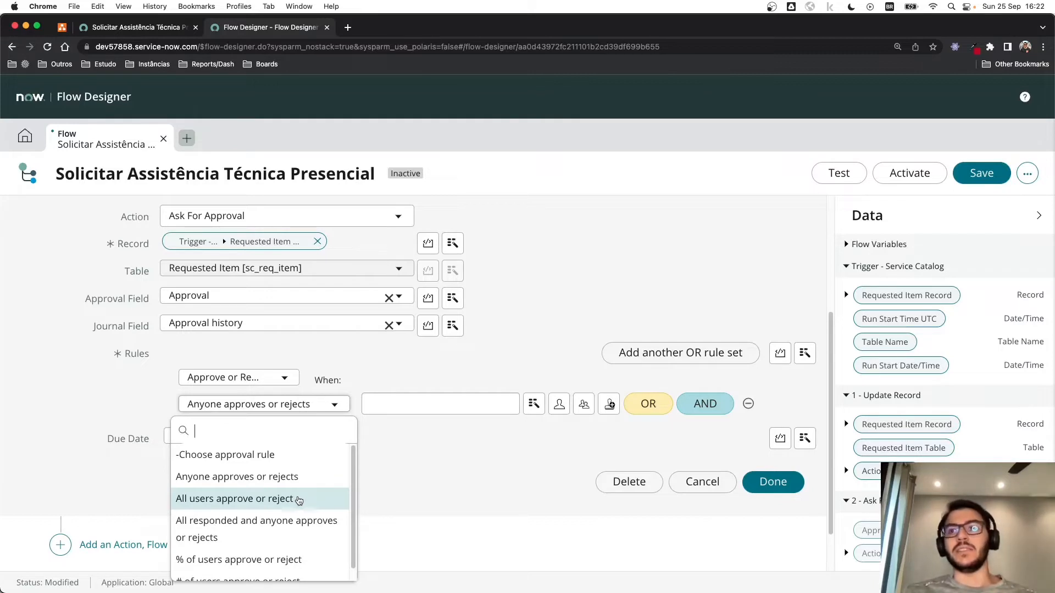
pyautogui.scroll(-1, 300, 536)
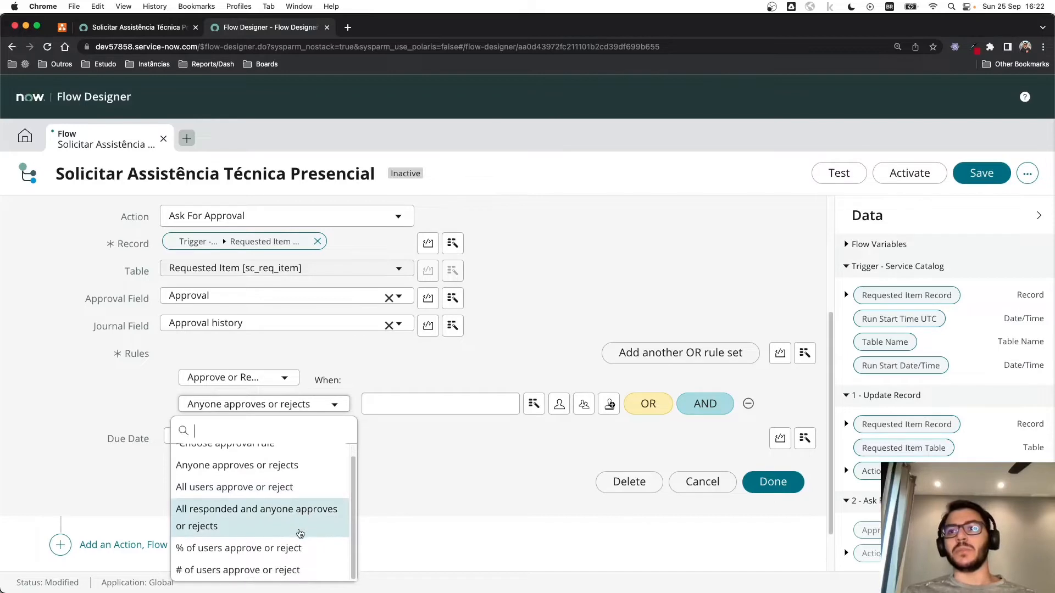
pyautogui.scroll(1, 291, 533)
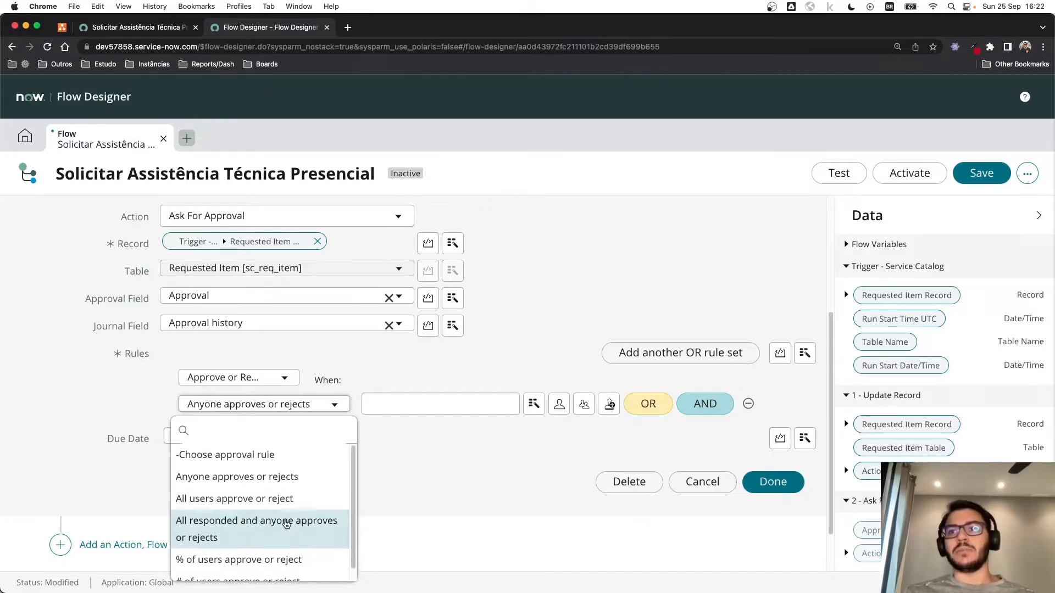
pyautogui.click(257, 478)
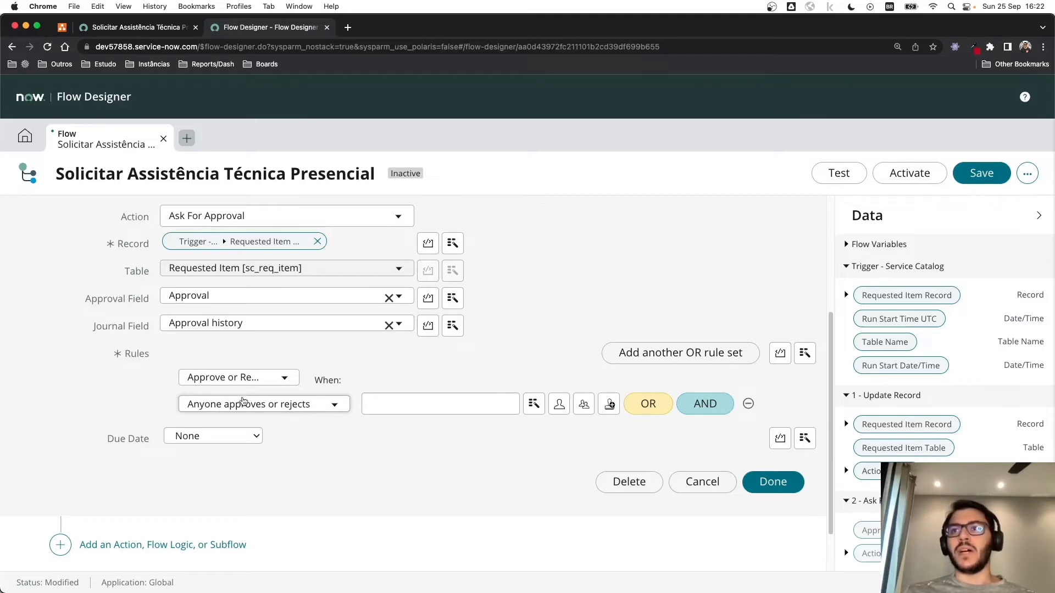
# Step: Examine the ways to specify approvers for the rule: an individual user, a group, or a data pill
pyautogui.click(583, 406)
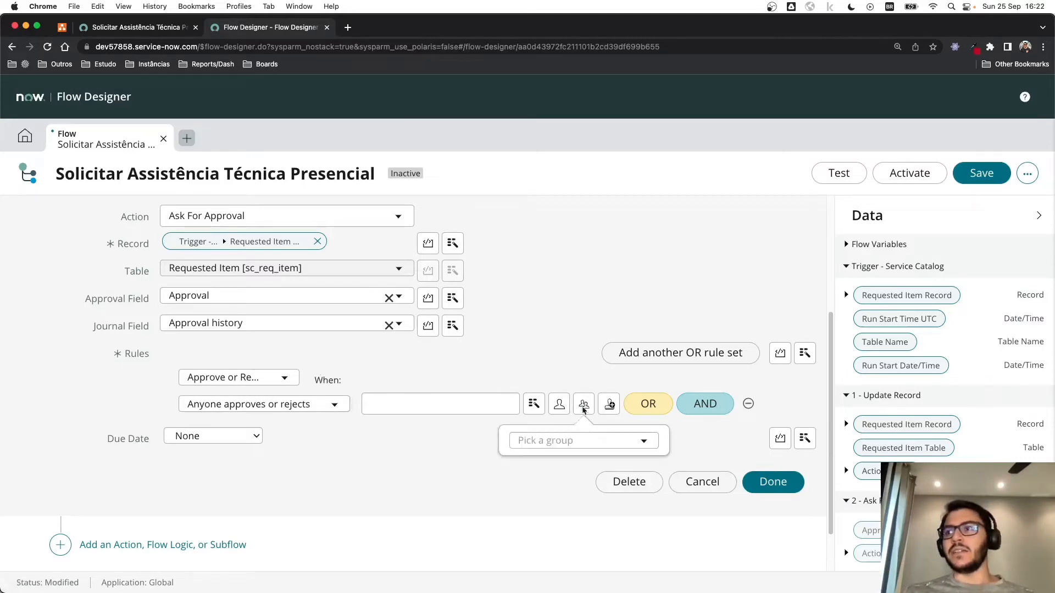
pyautogui.click(583, 405)
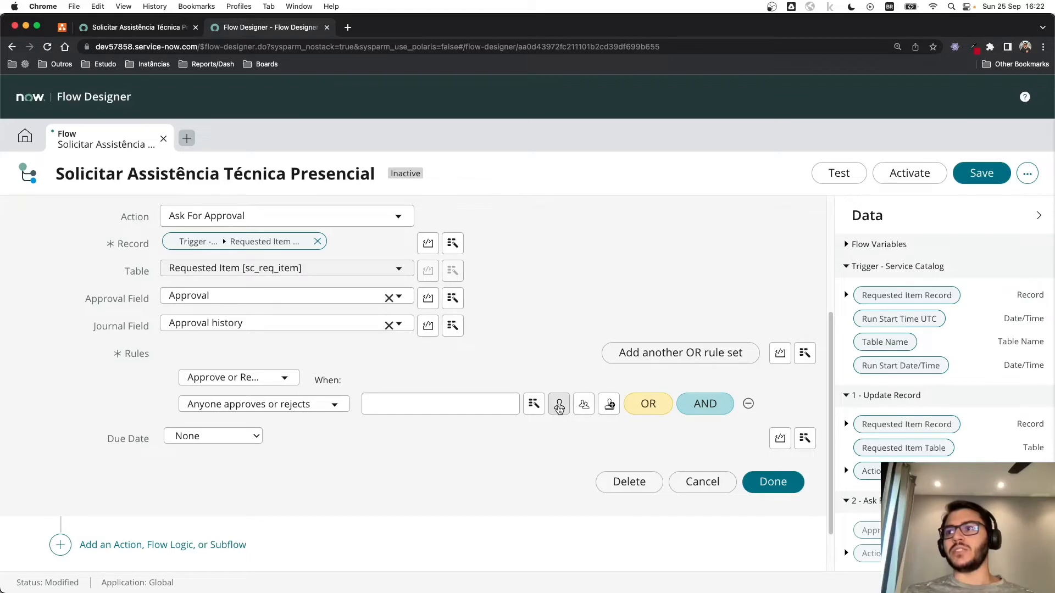
pyautogui.click(559, 405)
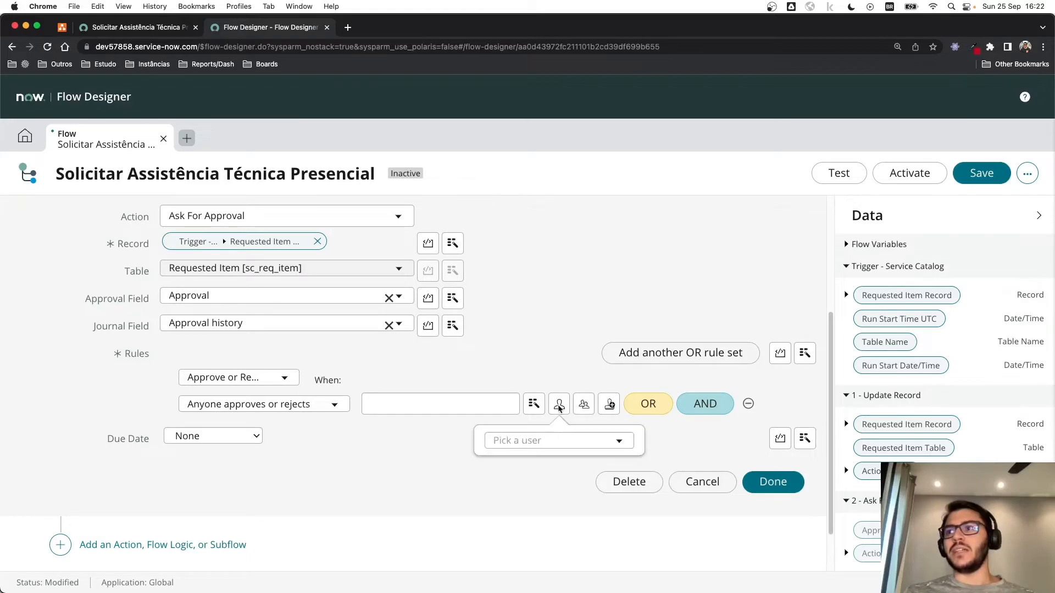
pyautogui.click(598, 440)
pyautogui.click(415, 458)
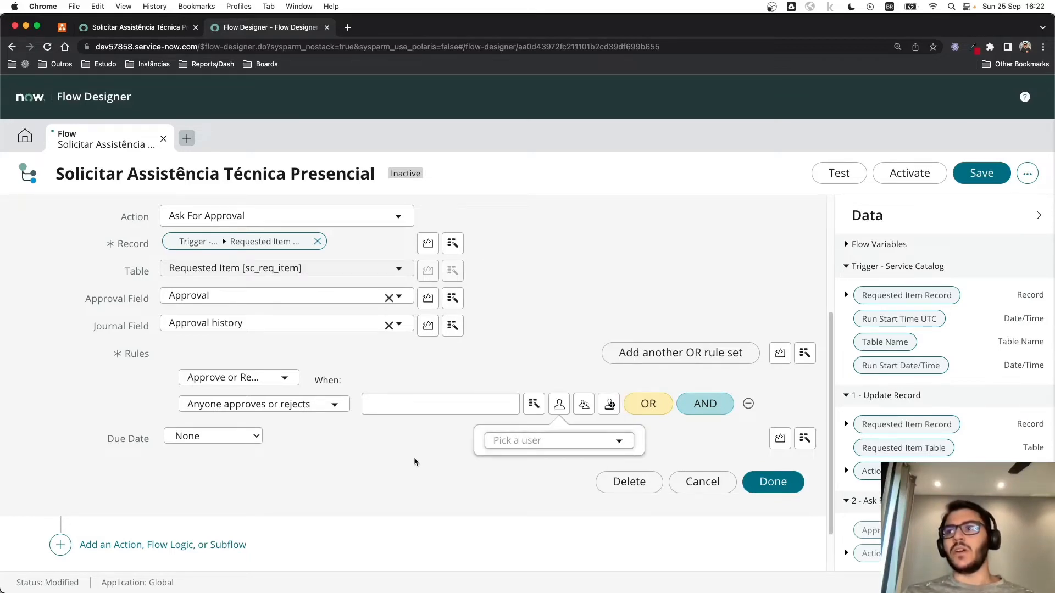
pyautogui.click(583, 408)
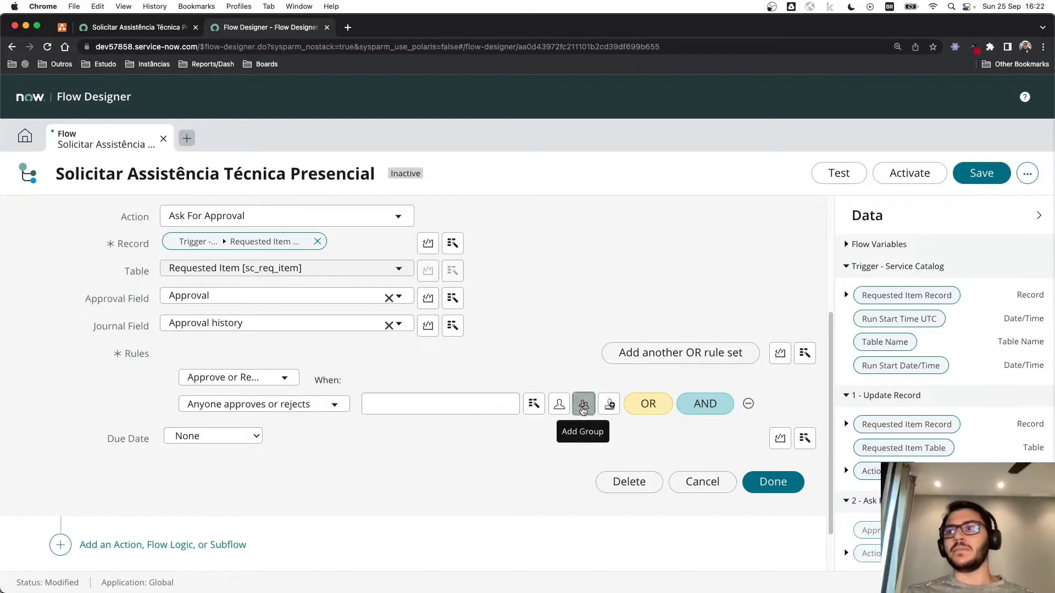
pyautogui.click(583, 410)
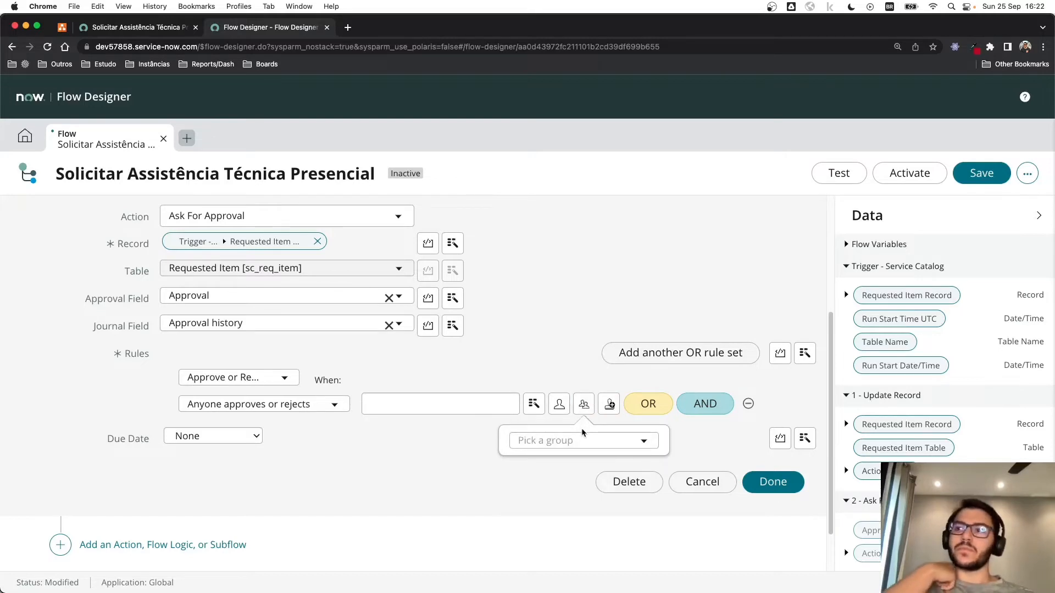
pyautogui.click(533, 407)
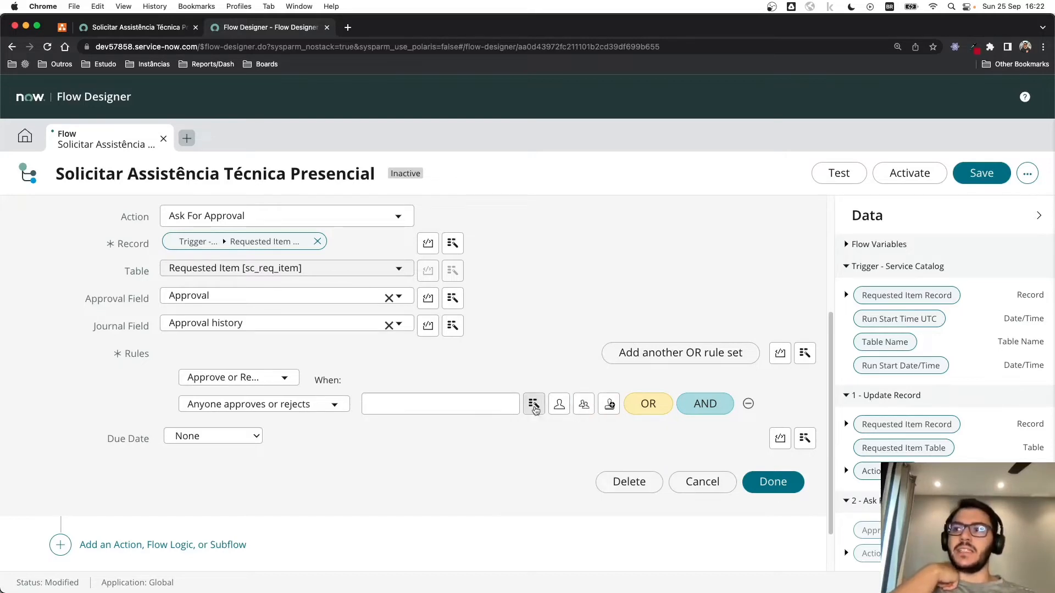
pyautogui.click(535, 408)
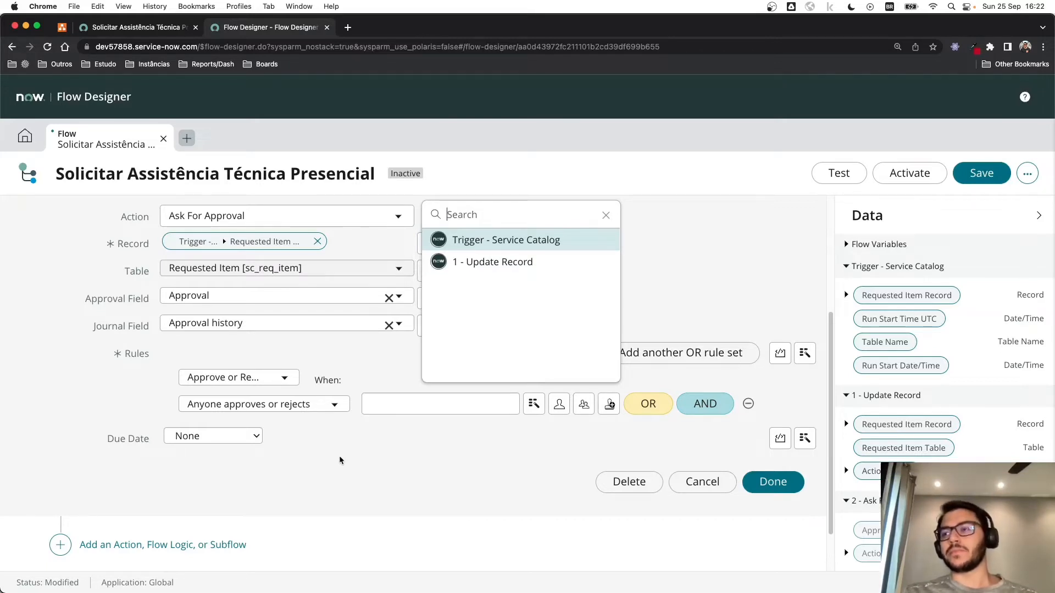
pyautogui.press('Escape')
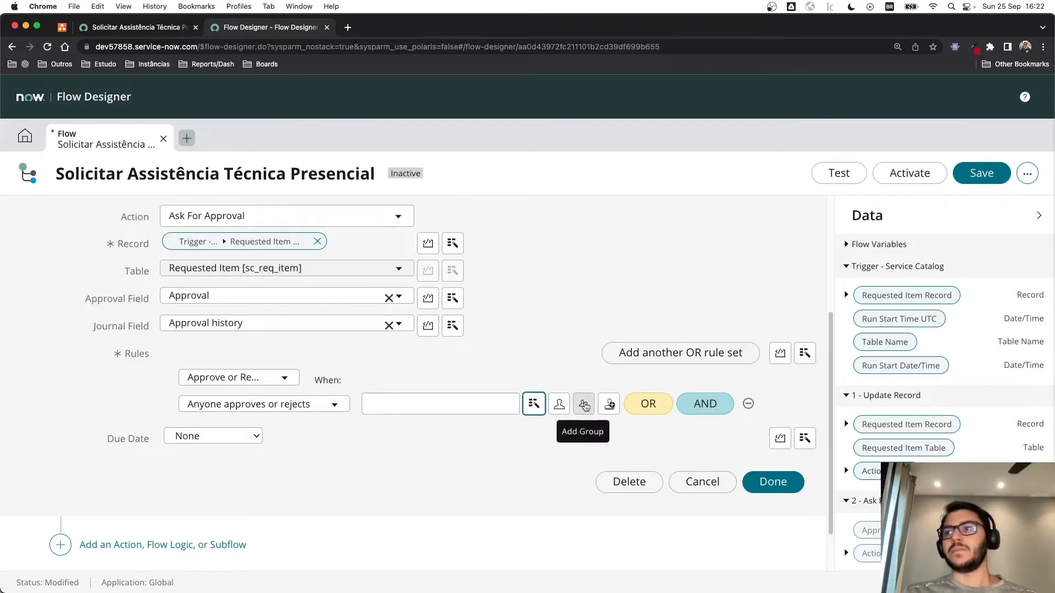
# Step: Assign the group Gestão Agendamentos Suporte Local as approver in the approval rule
pyautogui.click(585, 405)
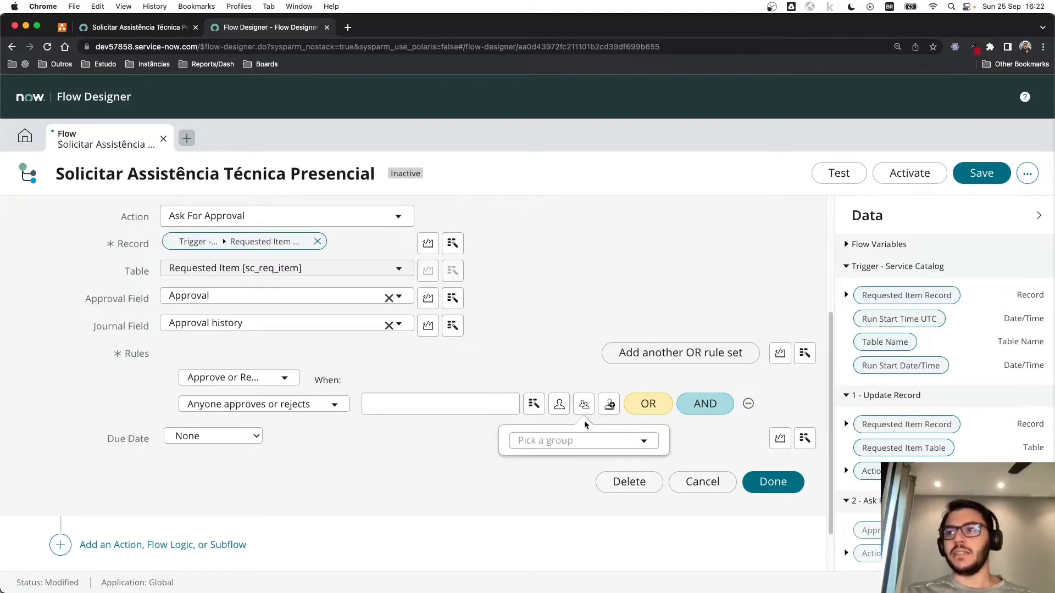
pyautogui.click(581, 441)
pyautogui.write('g')
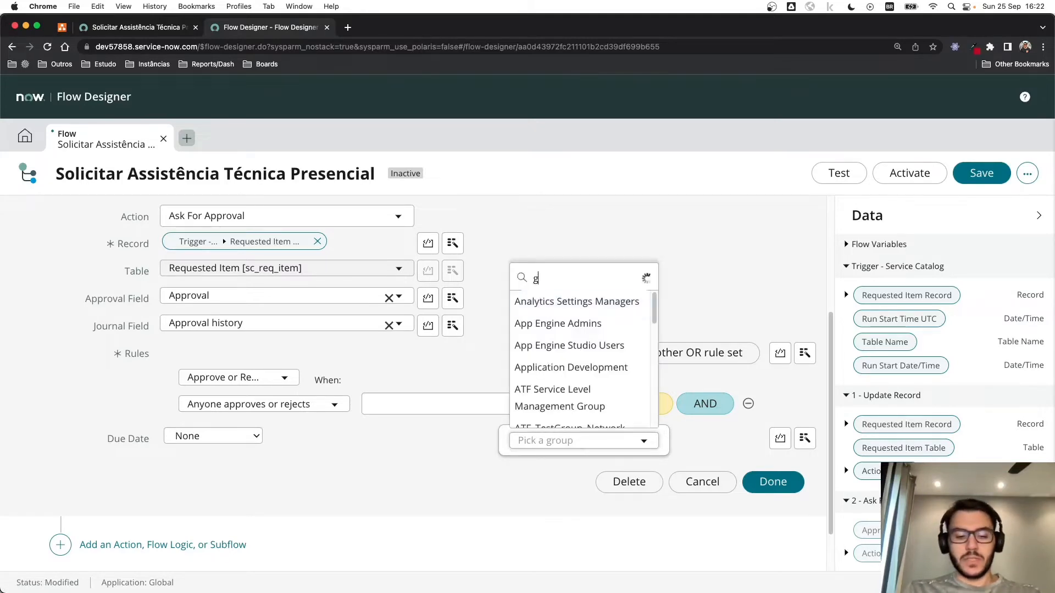
pyautogui.write('estão')
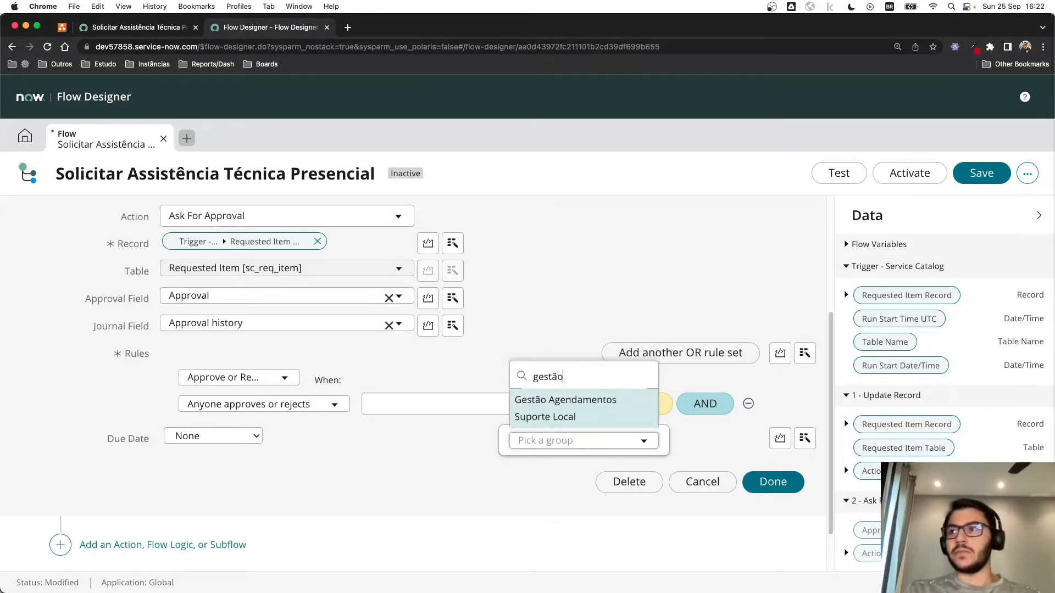
pyautogui.click(582, 419)
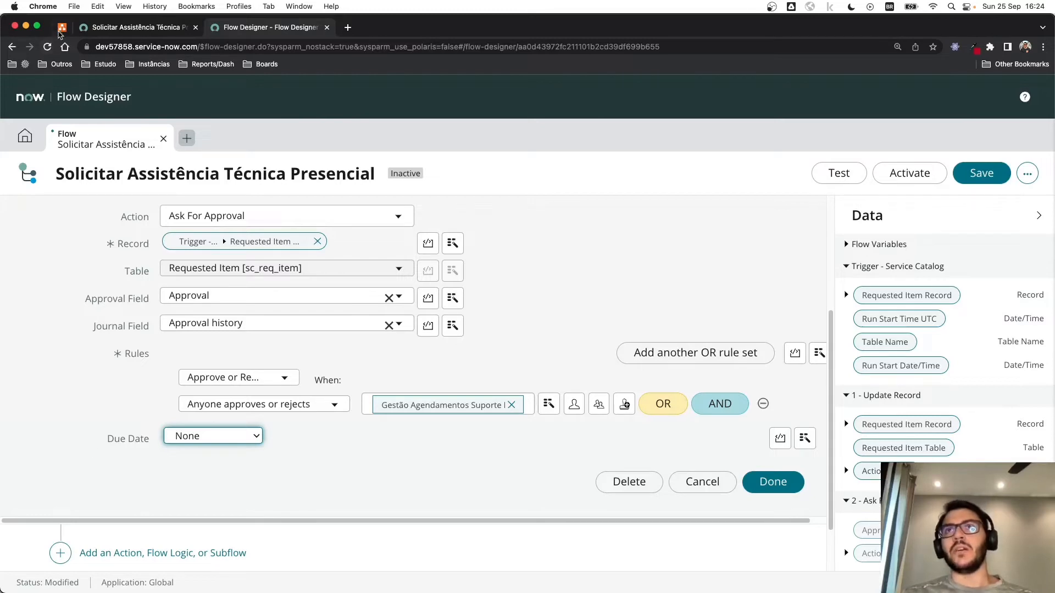
# Step: Check the approval branch in the diagrams.net flowchart and set the Ask For Approval due date behaviour to Cancel in Flow Designer
pyautogui.click(61, 27)
pyautogui.click(443, 259)
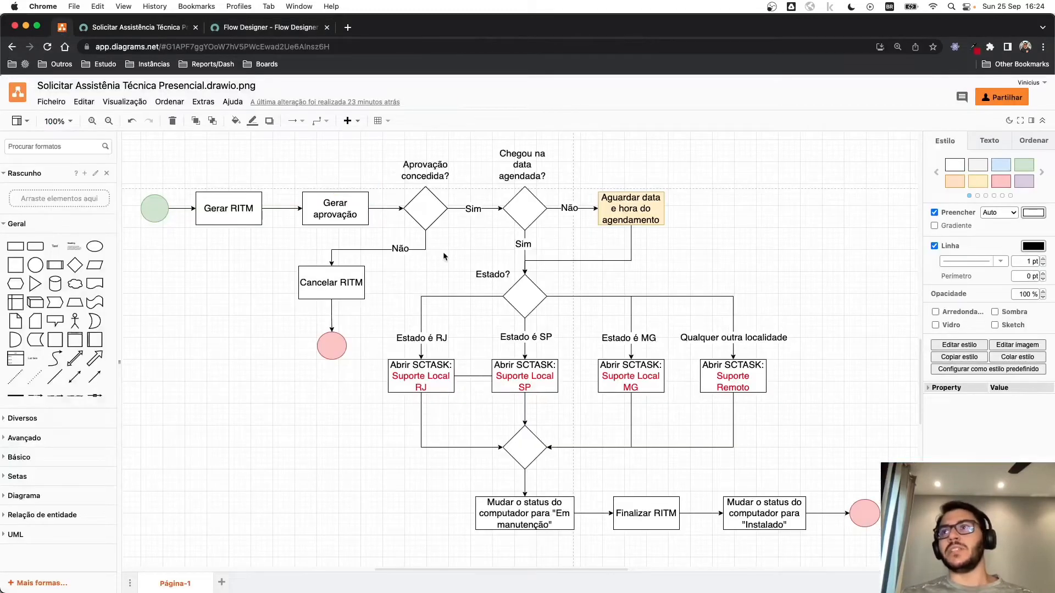
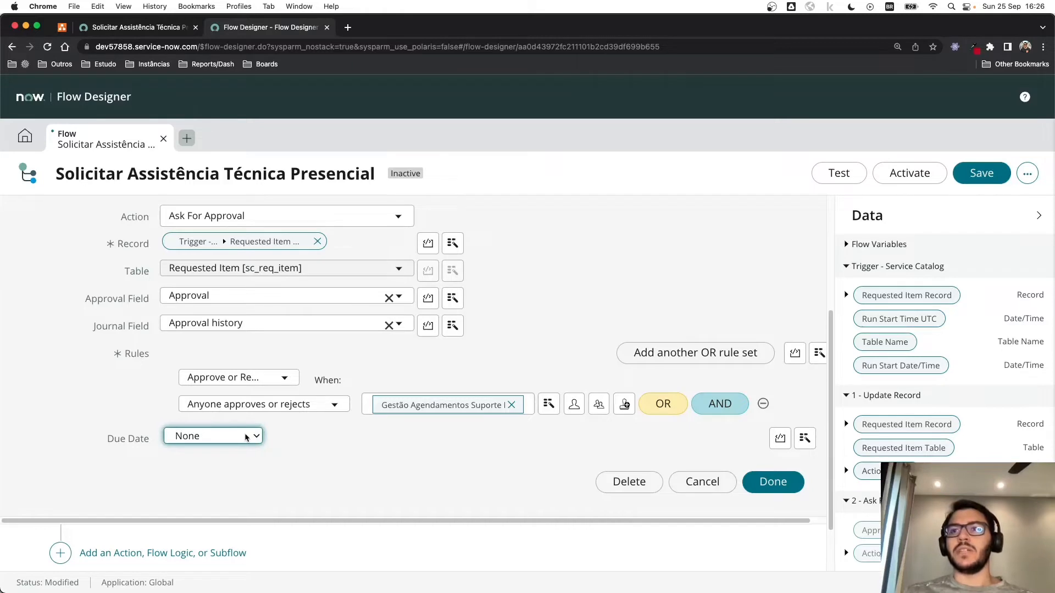
pyautogui.click(246, 438)
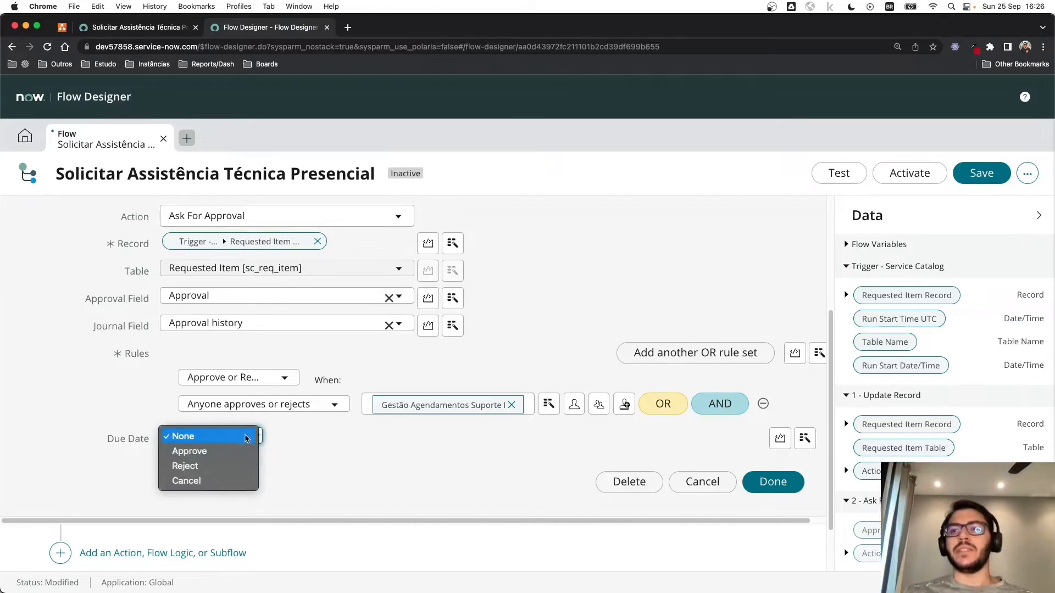
pyautogui.click(210, 482)
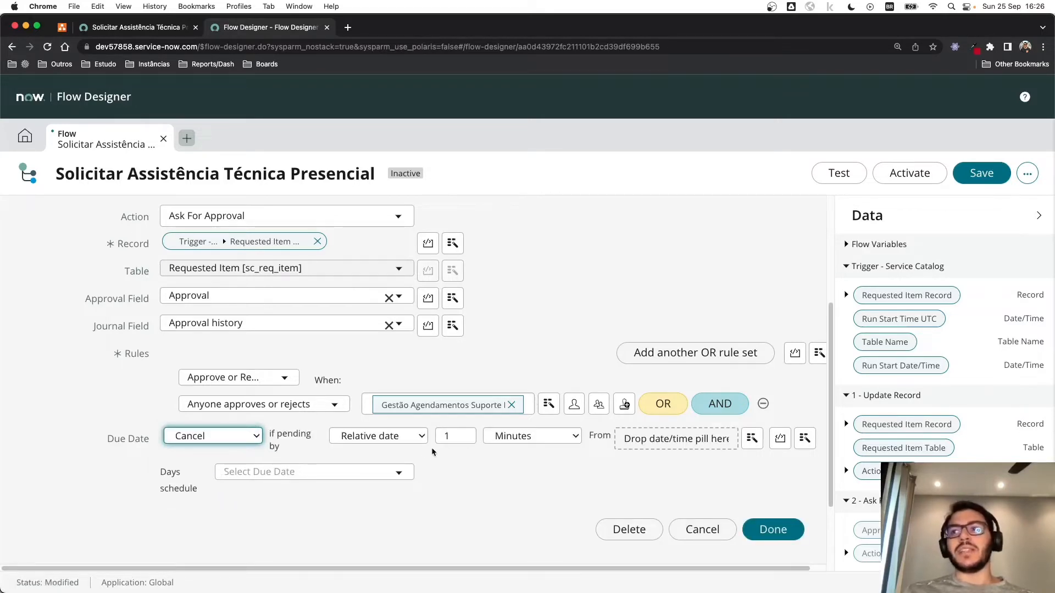
pyautogui.click(516, 440)
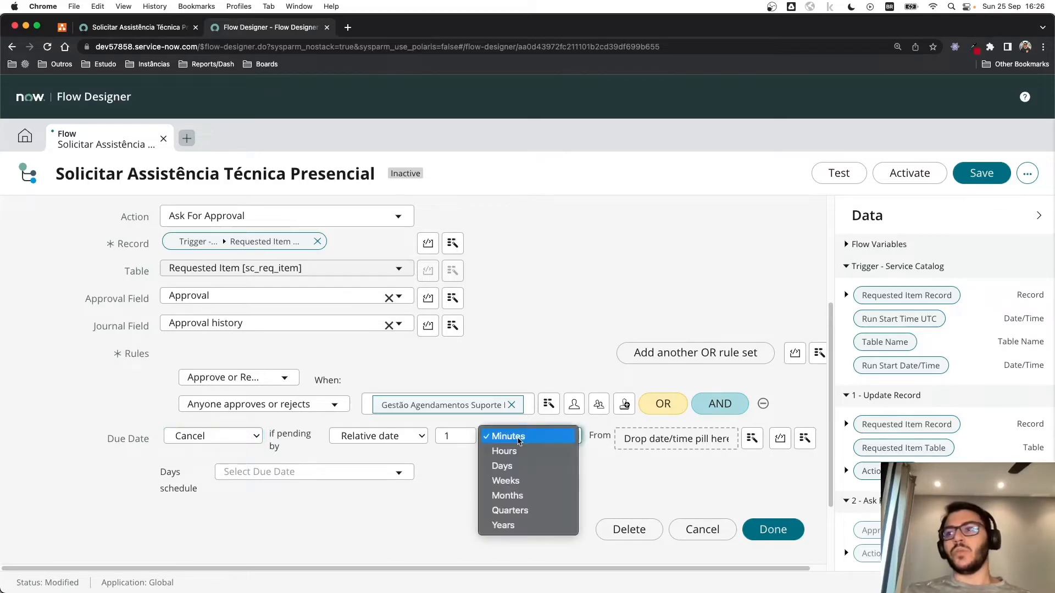
pyautogui.click(458, 499)
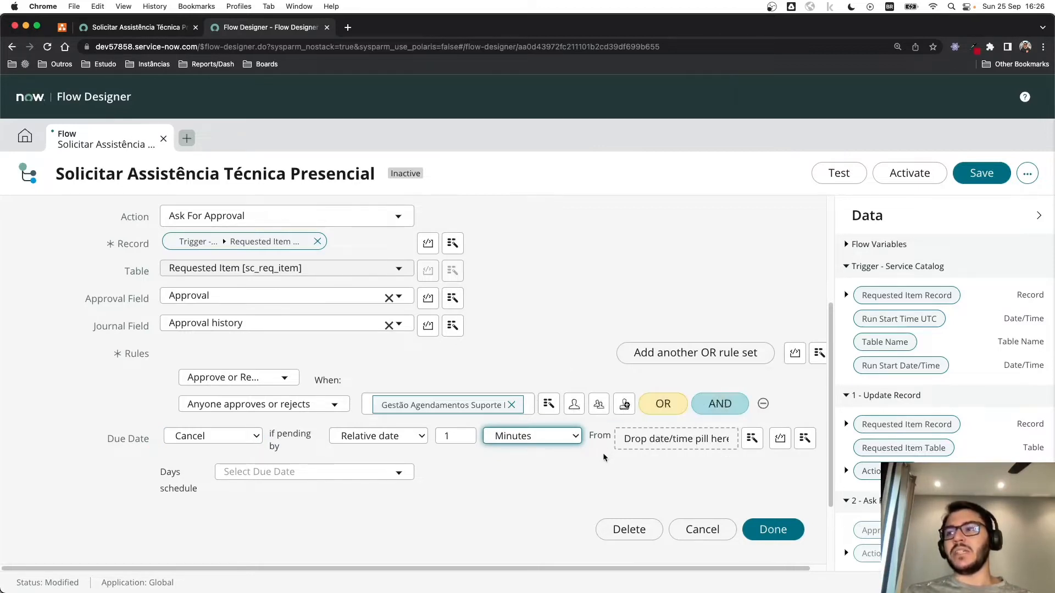
# Step: Check the catalog item's variables for the Date/Time question "Selecione a data do agendamento" and return to the approval's due date in Flow Designer
pyautogui.scroll(1, 532, 397)
pyautogui.click(142, 30)
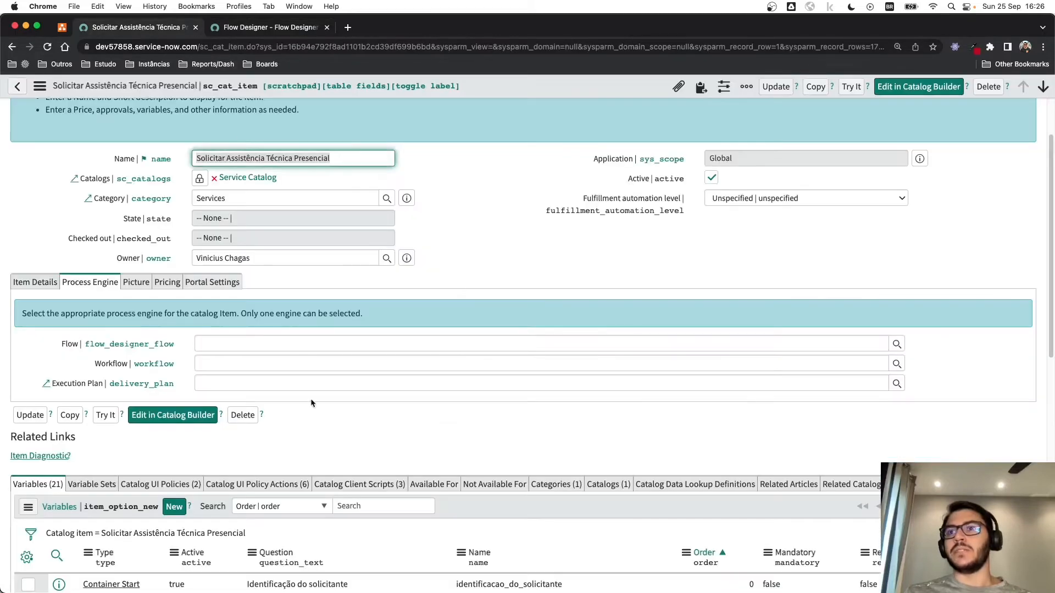
pyautogui.scroll(-10, 311, 403)
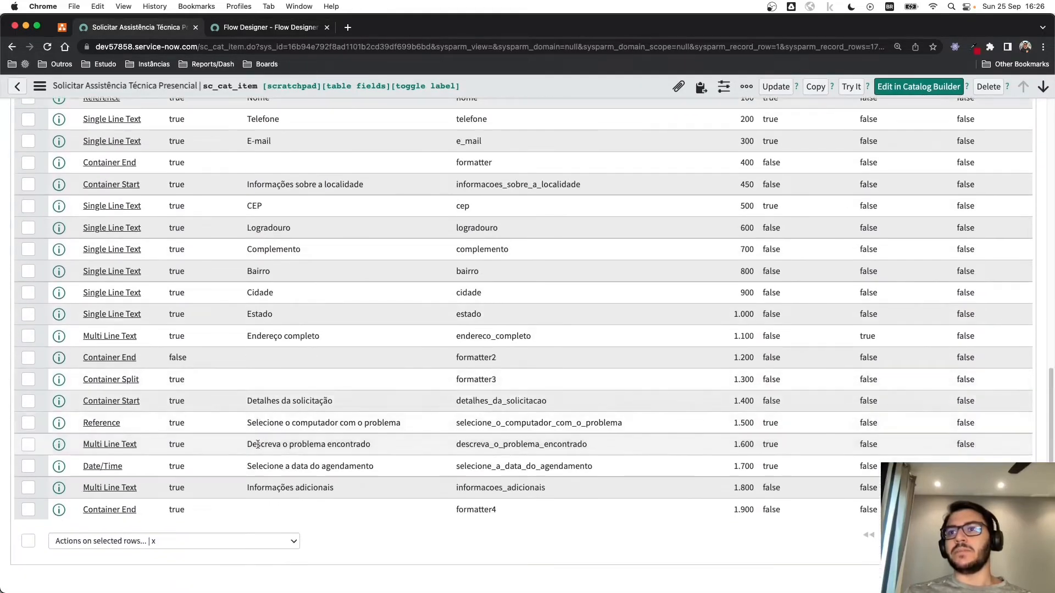
pyautogui.scroll(1, 354, 486)
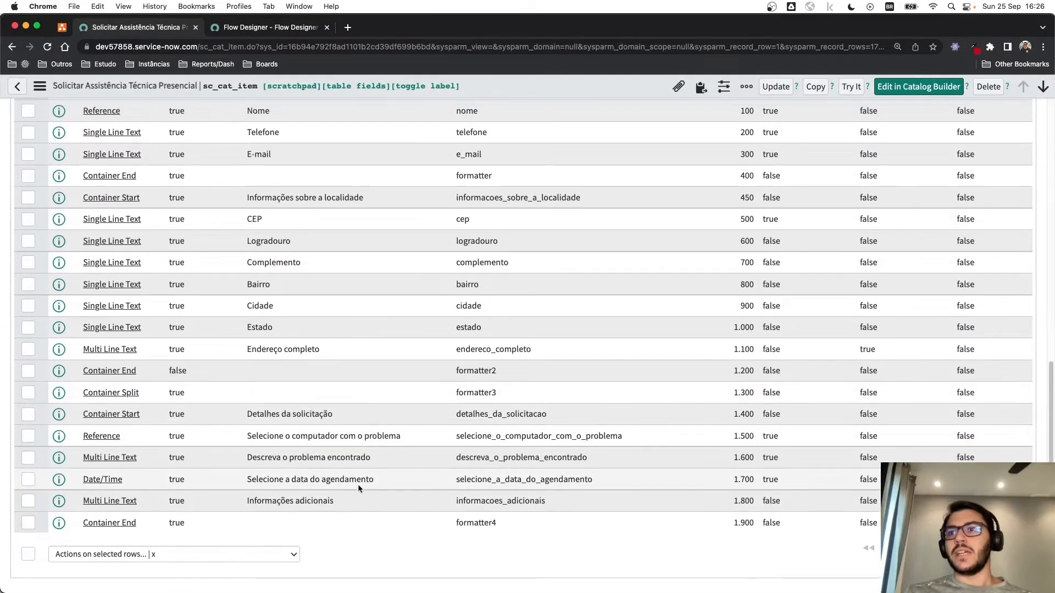
pyautogui.doubleClick(372, 479)
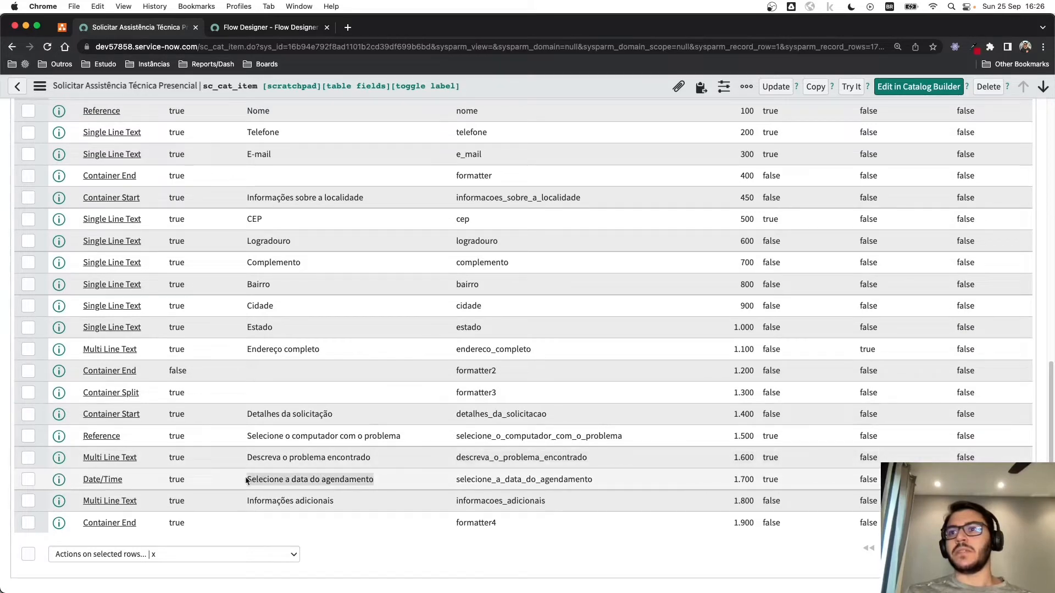
pyautogui.click(275, 28)
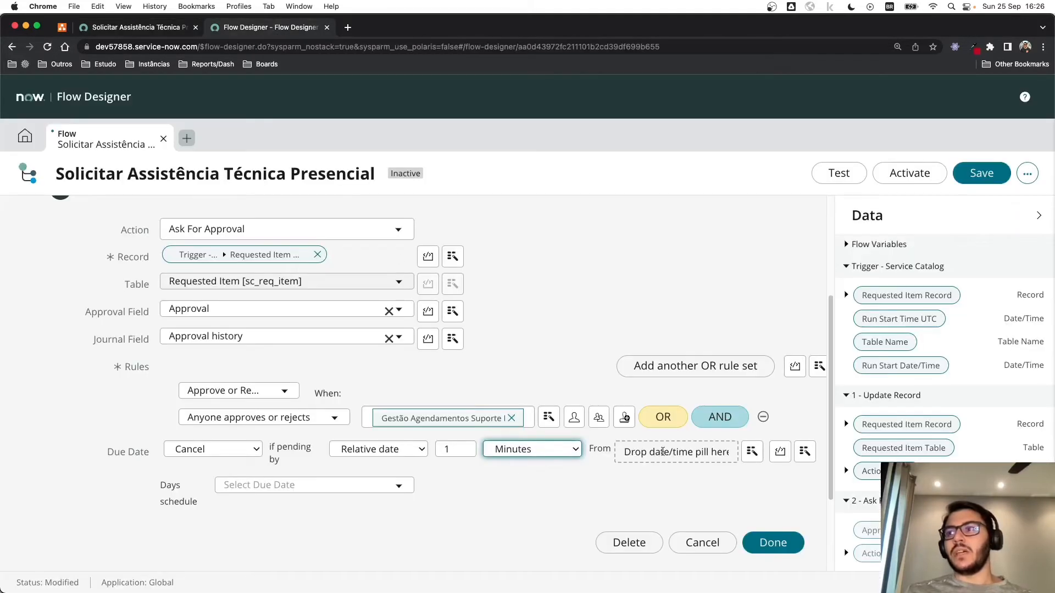
pyautogui.click(665, 451)
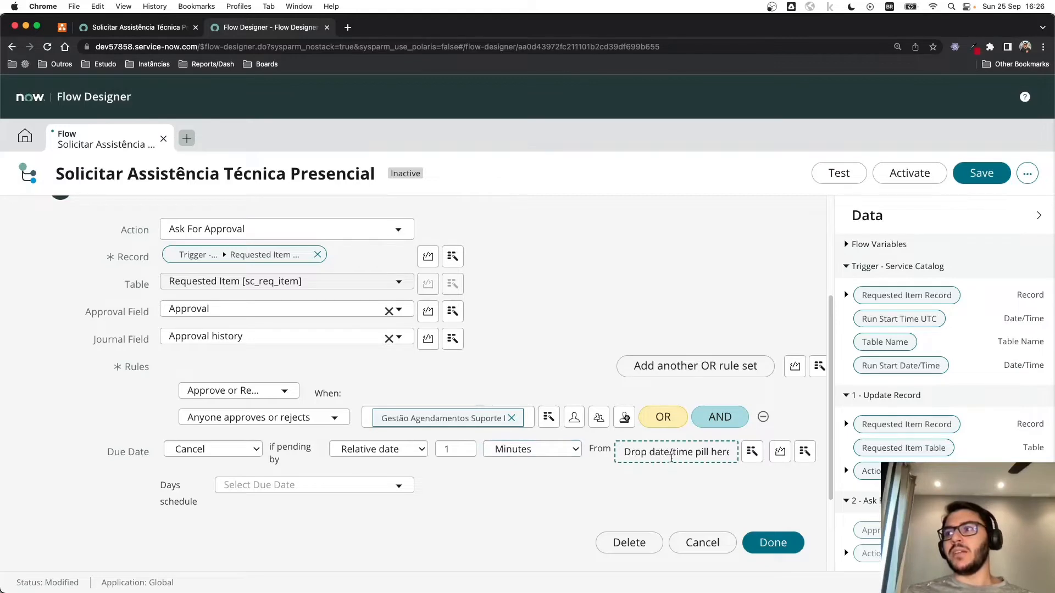
# Step: Insert a Get Catalog Variables action at the start of the flow, before the Update Requested Item Record action
pyautogui.scroll(3, 252, 395)
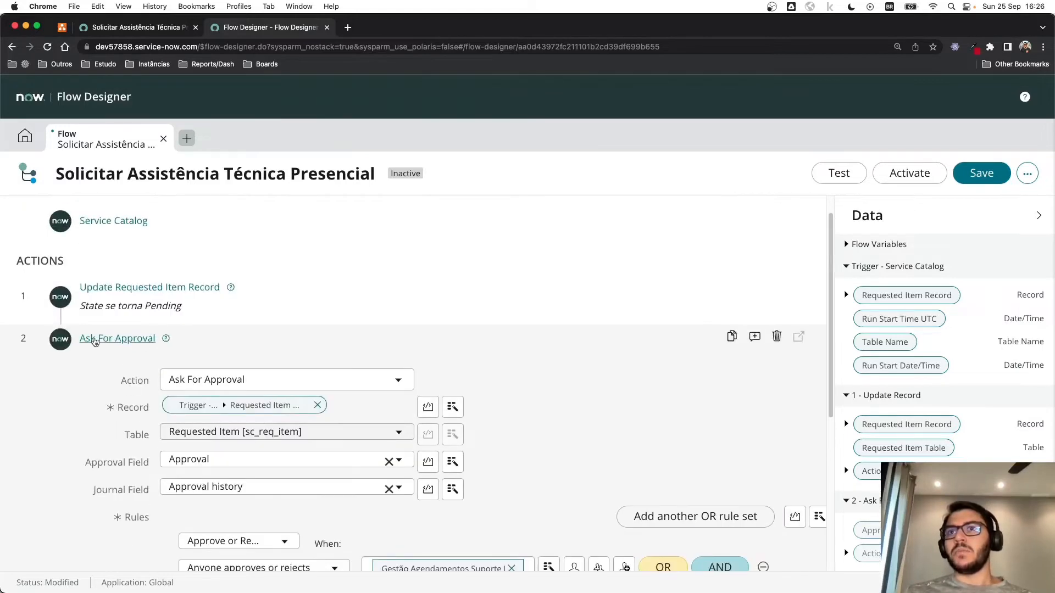
pyautogui.click(95, 339)
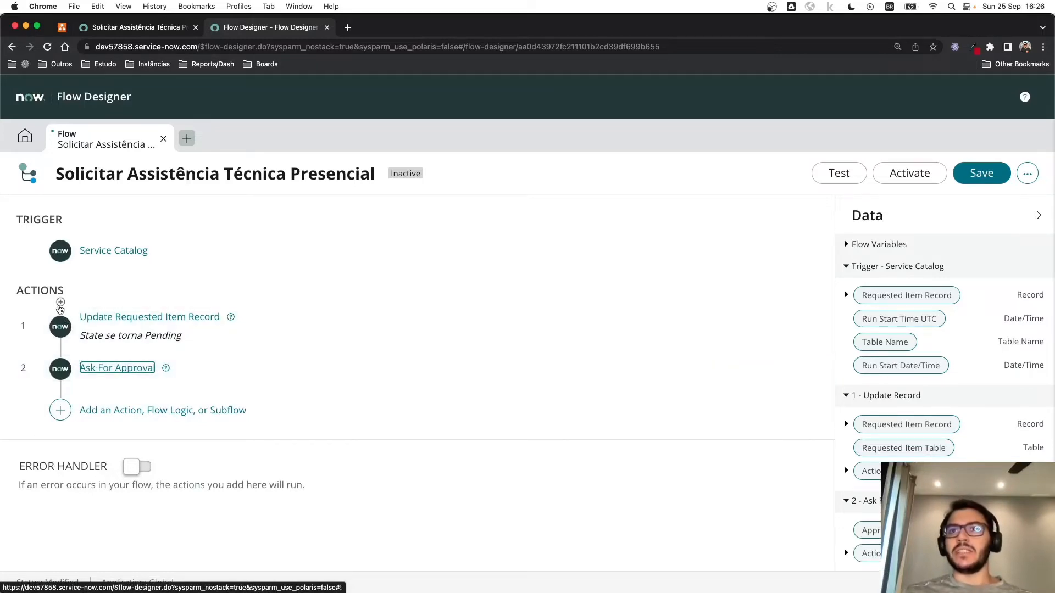
pyautogui.click(60, 304)
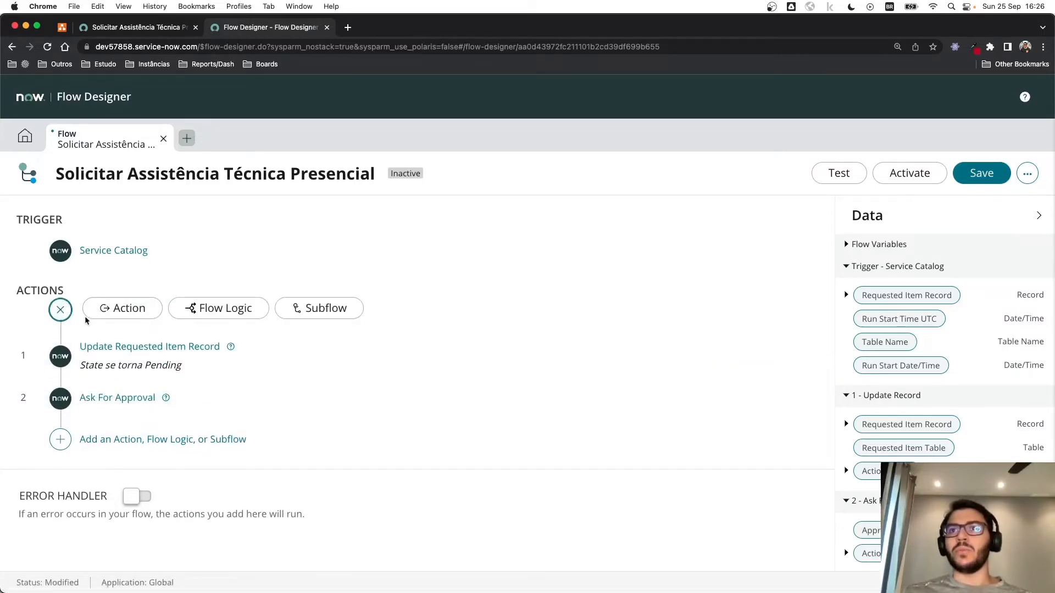
pyautogui.click(112, 316)
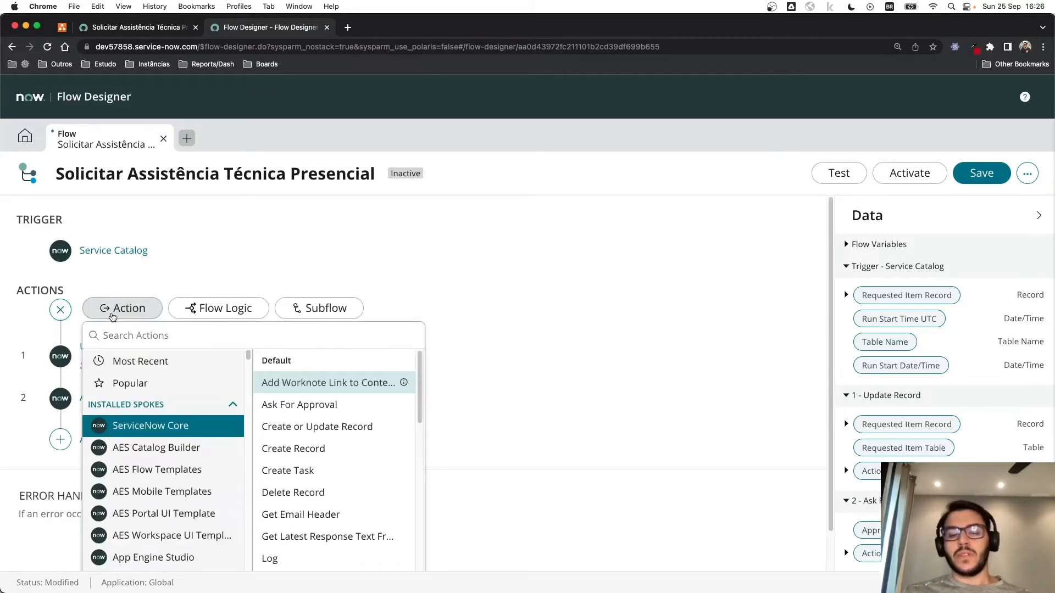
pyautogui.click(123, 325)
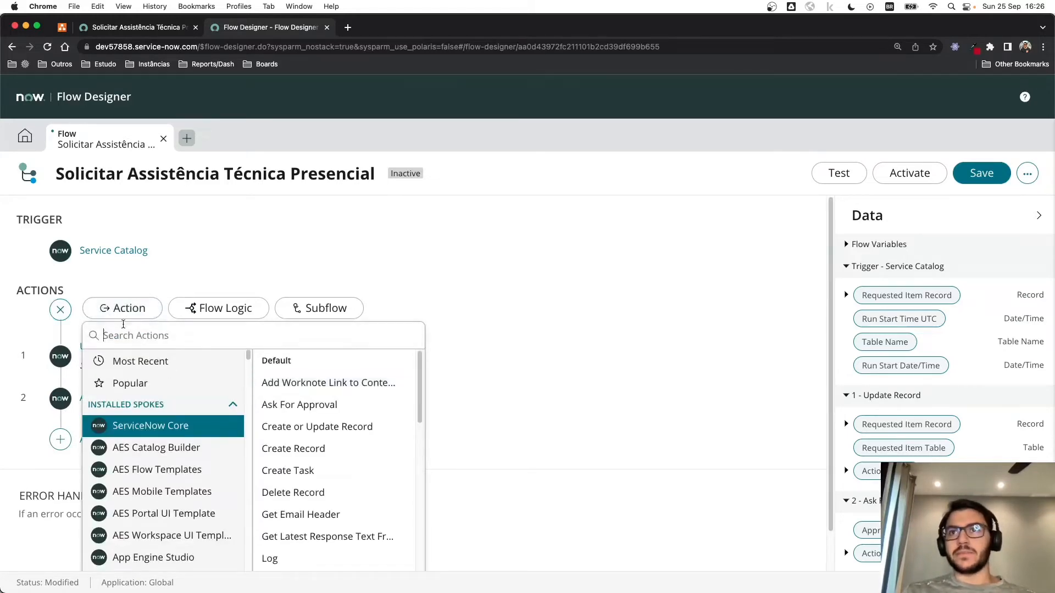
pyautogui.write('get cata')
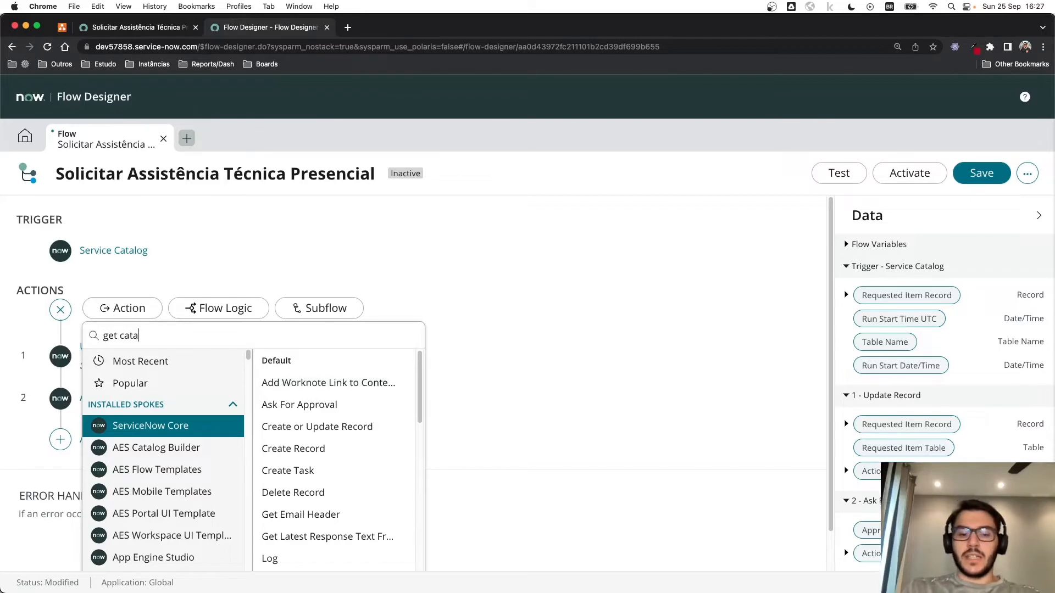
pyautogui.write('log variables')
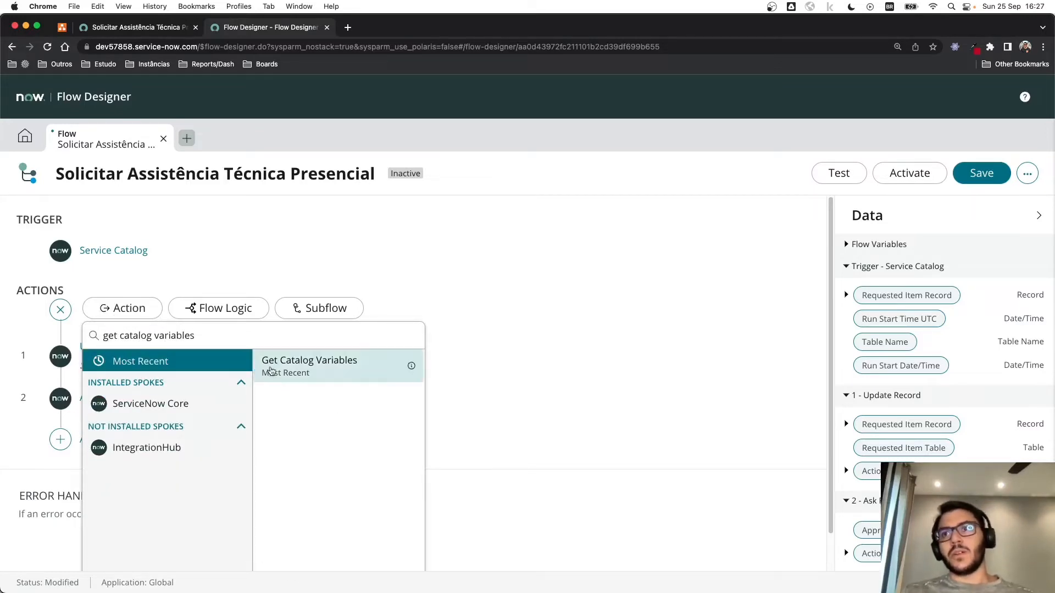
pyautogui.click(269, 372)
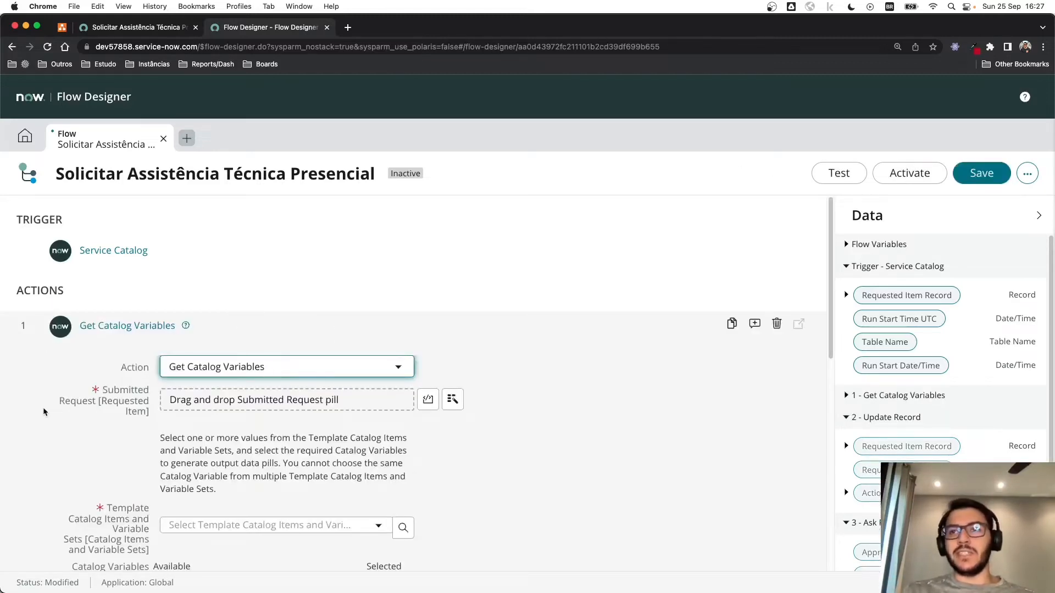
# Step: Set the Submitted Request of Get Catalog Variables to the Requested Item Record from the Service Catalog trigger
pyautogui.scroll(-5, 39, 411)
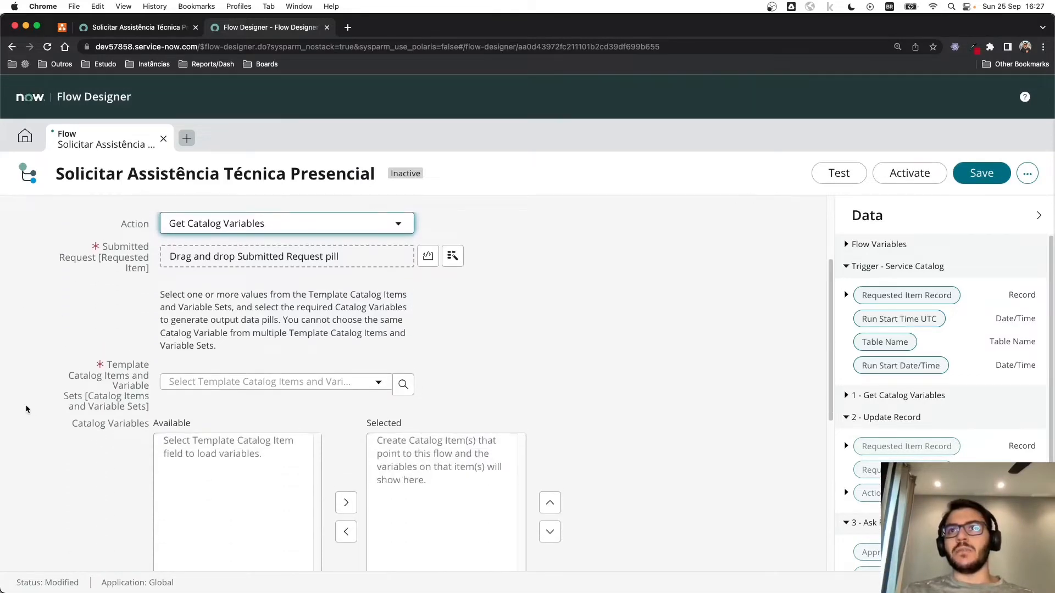
pyautogui.scroll(1, 82, 341)
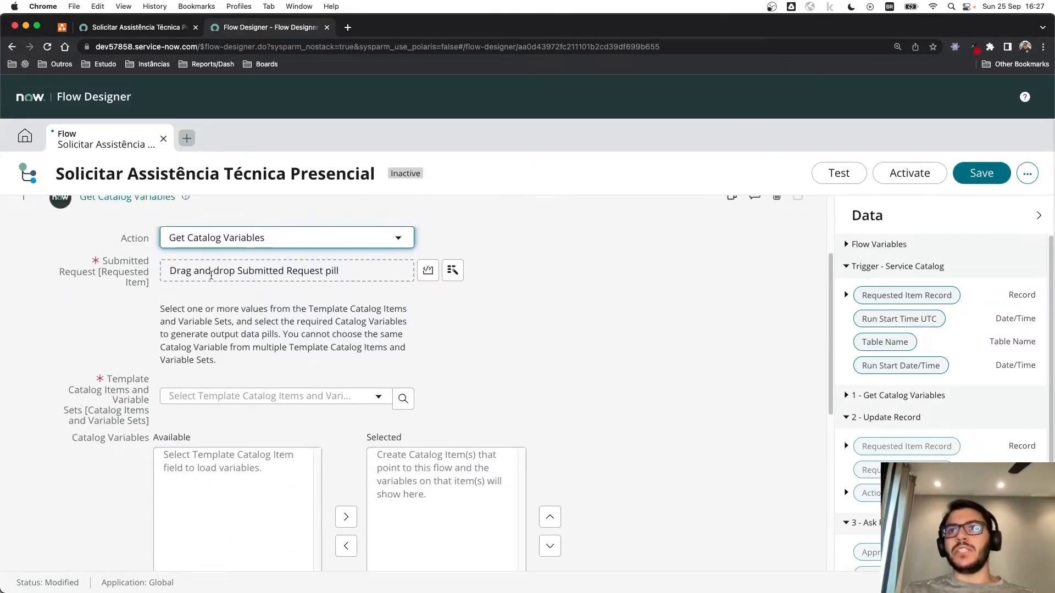
pyautogui.click(453, 269)
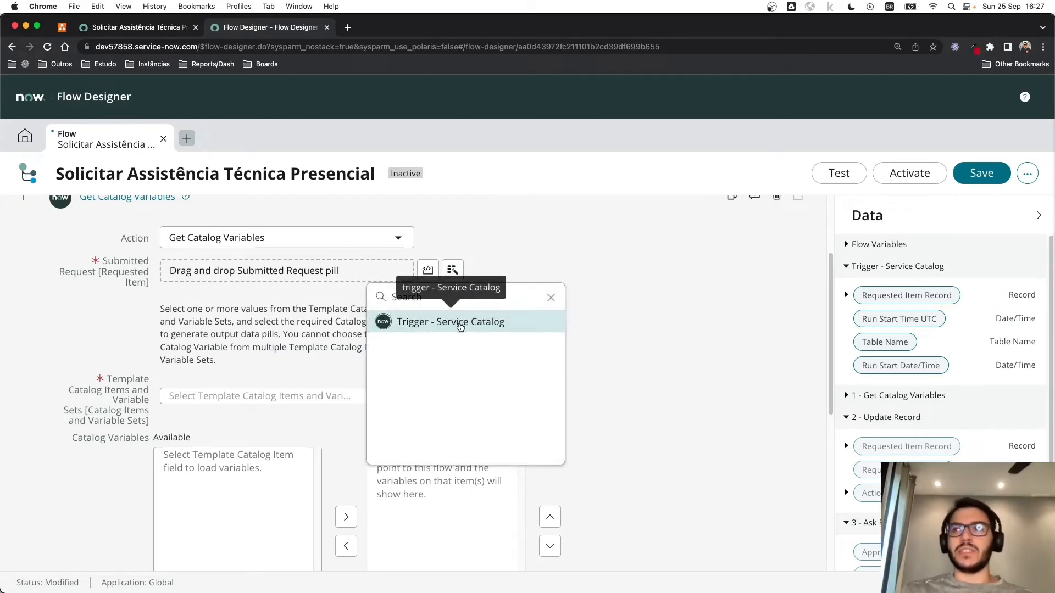
pyautogui.click(460, 327)
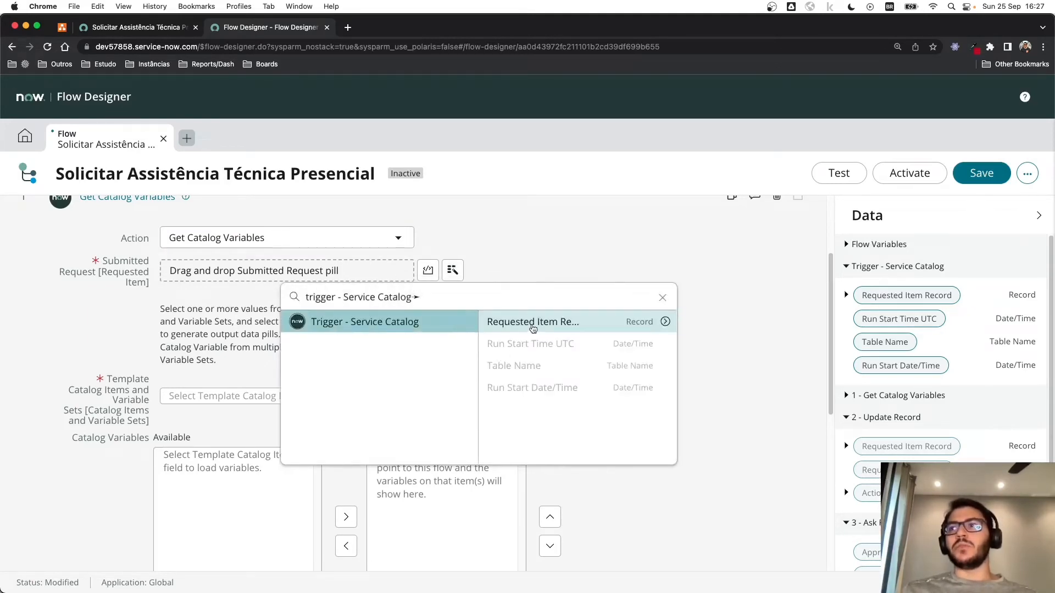
pyautogui.click(530, 325)
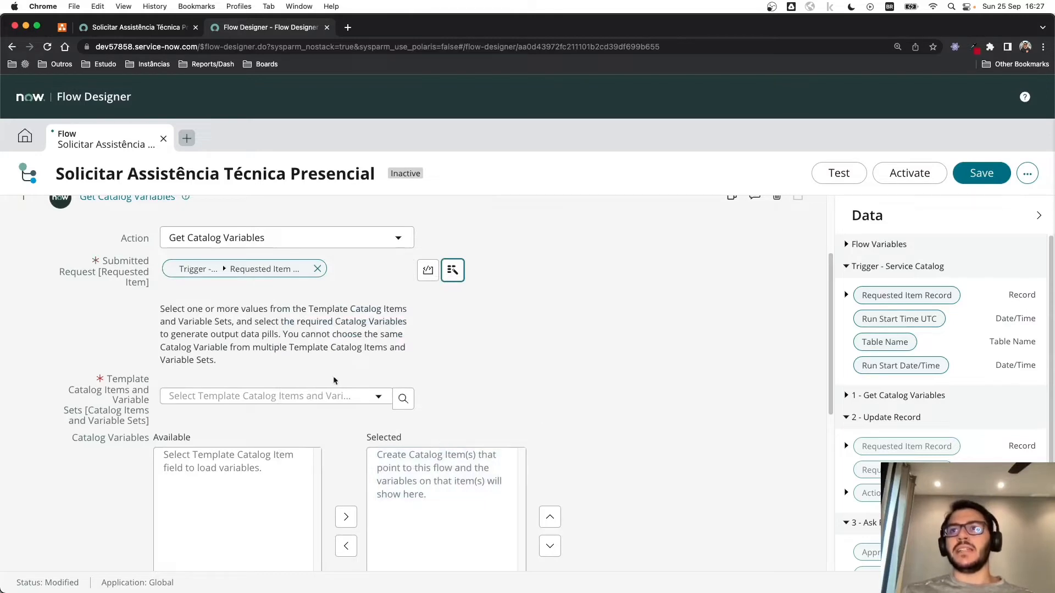
# Step: Choose Solicitar Assistência Técnica Presencial as the template catalog item, not its [TEMPLATE] version
pyautogui.scroll(-1, 533, 408)
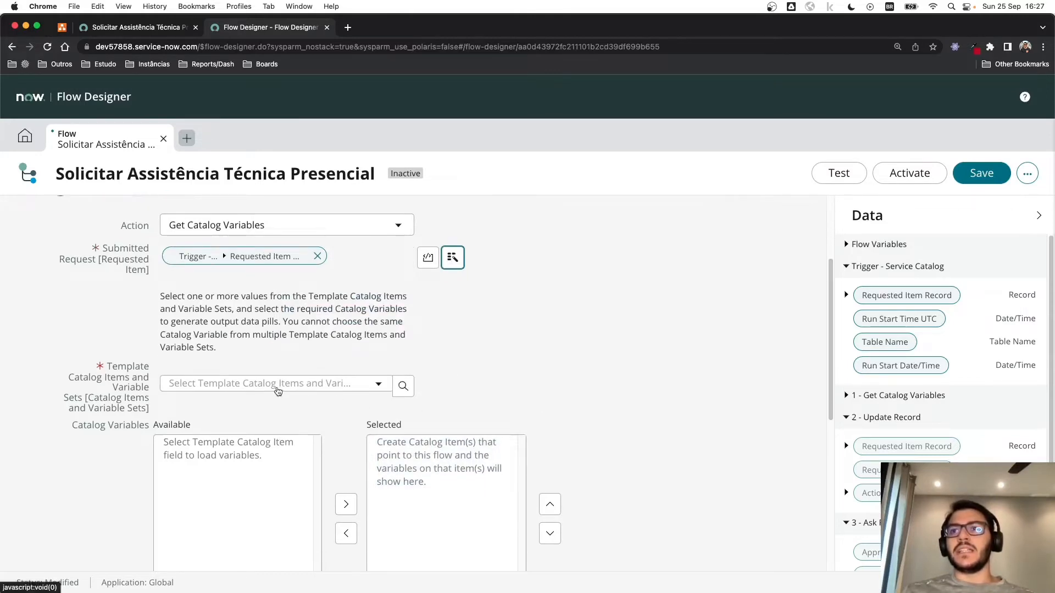
pyautogui.scroll(3, 296, 387)
pyautogui.scroll(-1, 217, 462)
pyautogui.click(201, 468)
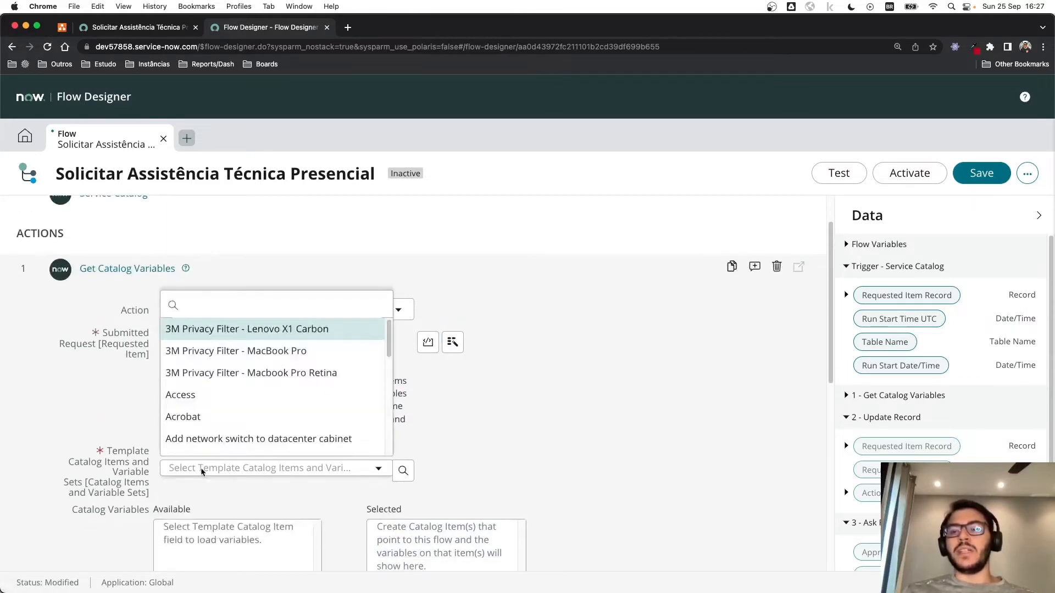
pyautogui.write('solici')
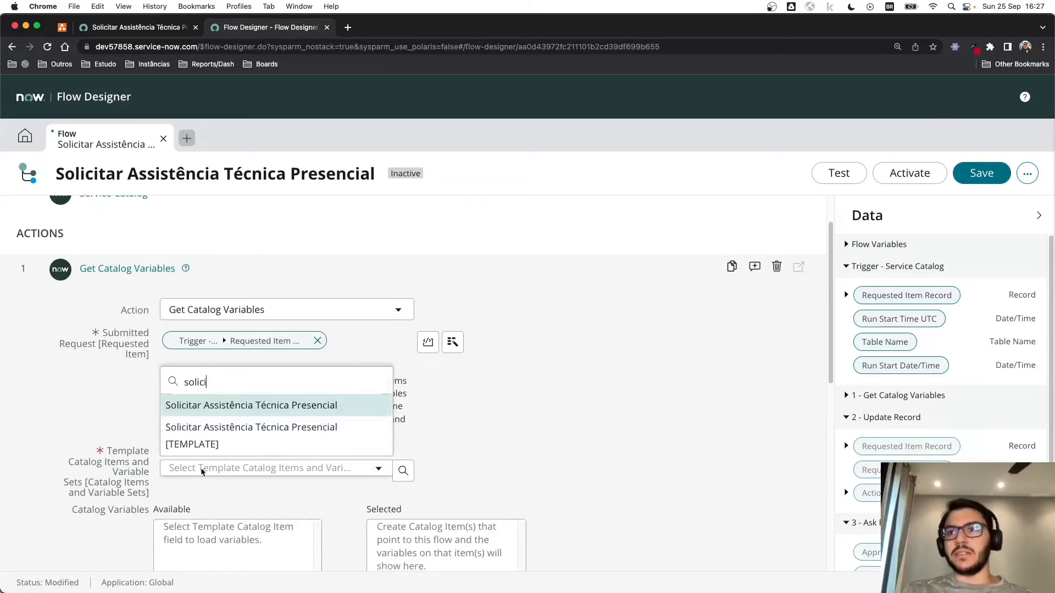
pyautogui.click(254, 405)
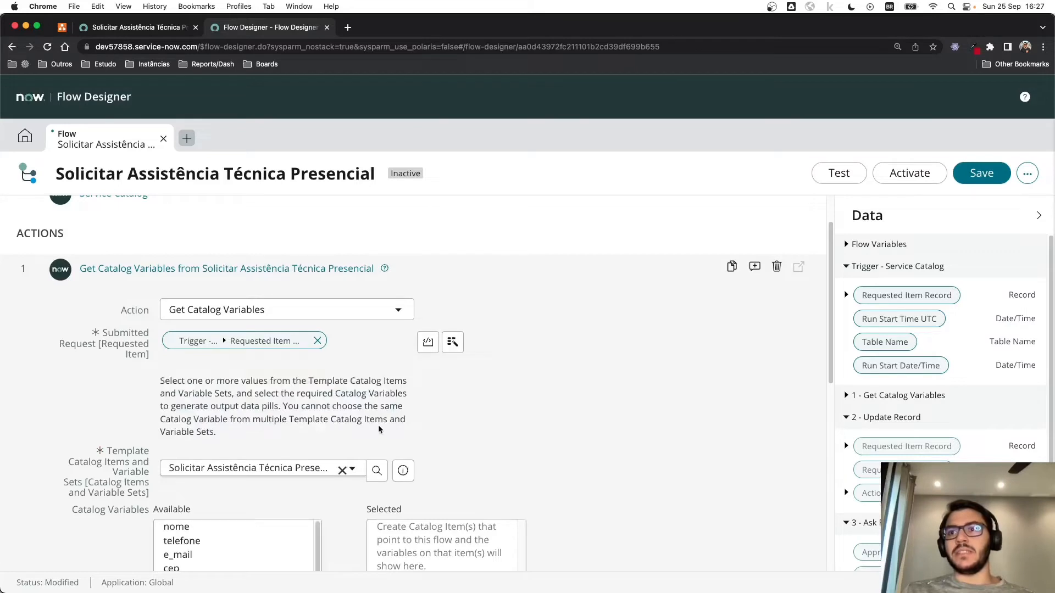
# Step: Add the "Selecione a data do agendamento" variable to the selected catalog variables and finish the Get Catalog Variables action
pyautogui.scroll(-5, 379, 429)
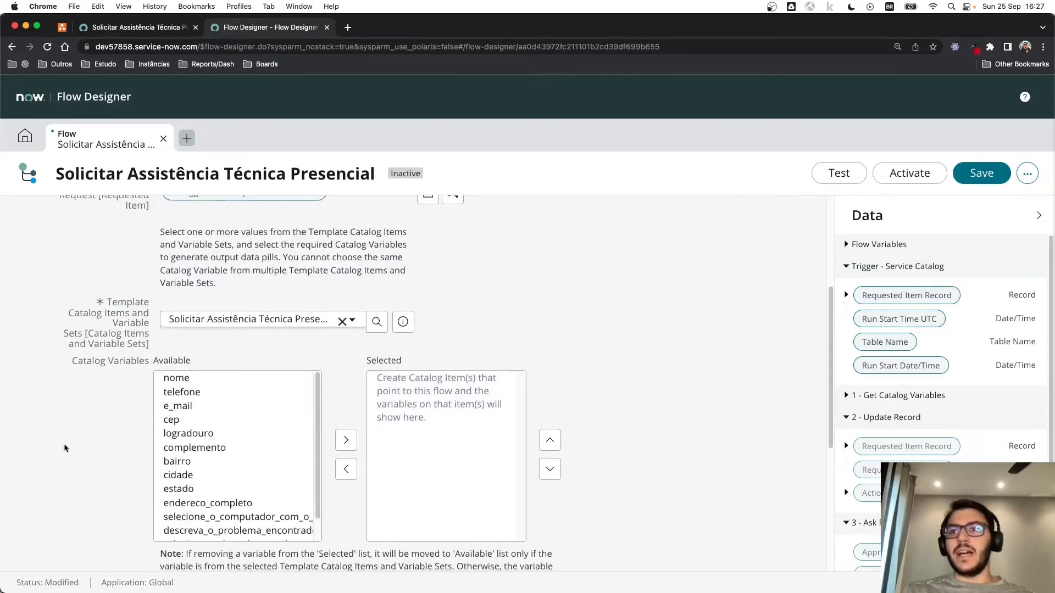
pyautogui.scroll(-1, 212, 445)
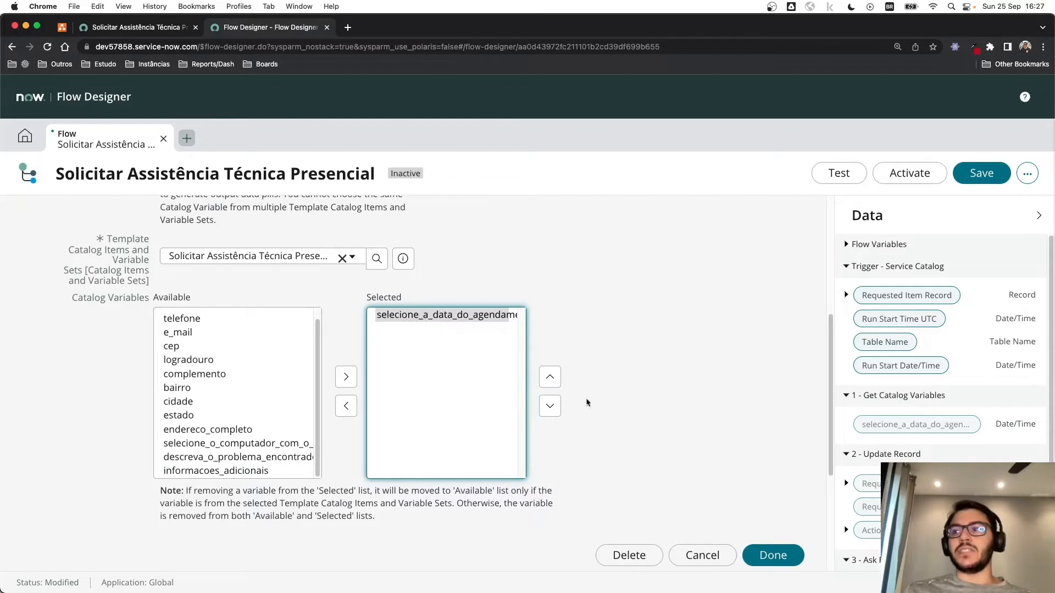
pyautogui.click(756, 556)
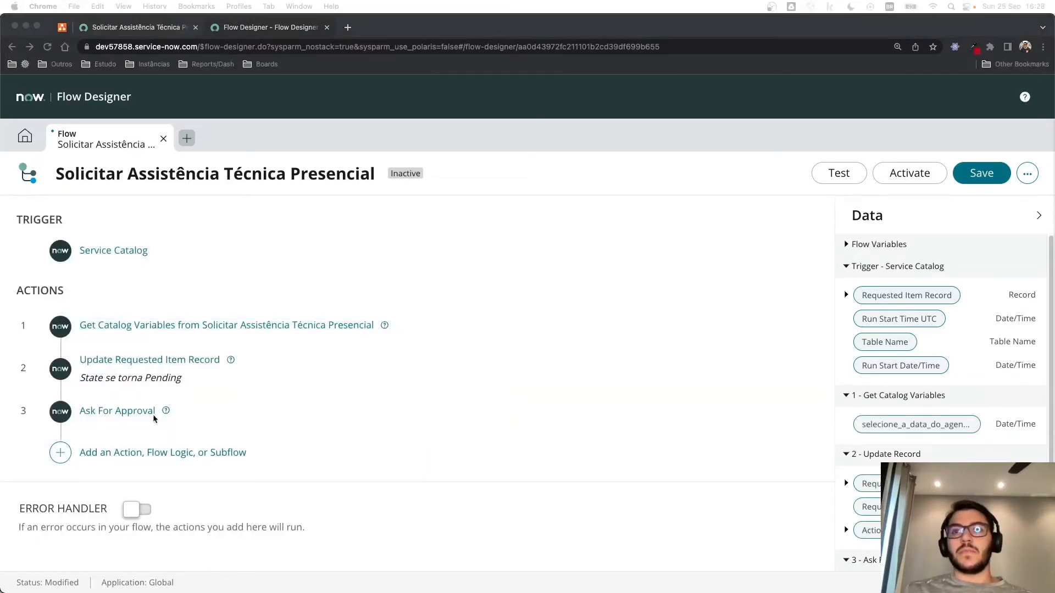
# Step: In the Ask For Approval action, base the relative due date on the appointment date variable from Get Catalog Variables
pyautogui.click(153, 414)
pyautogui.click(148, 414)
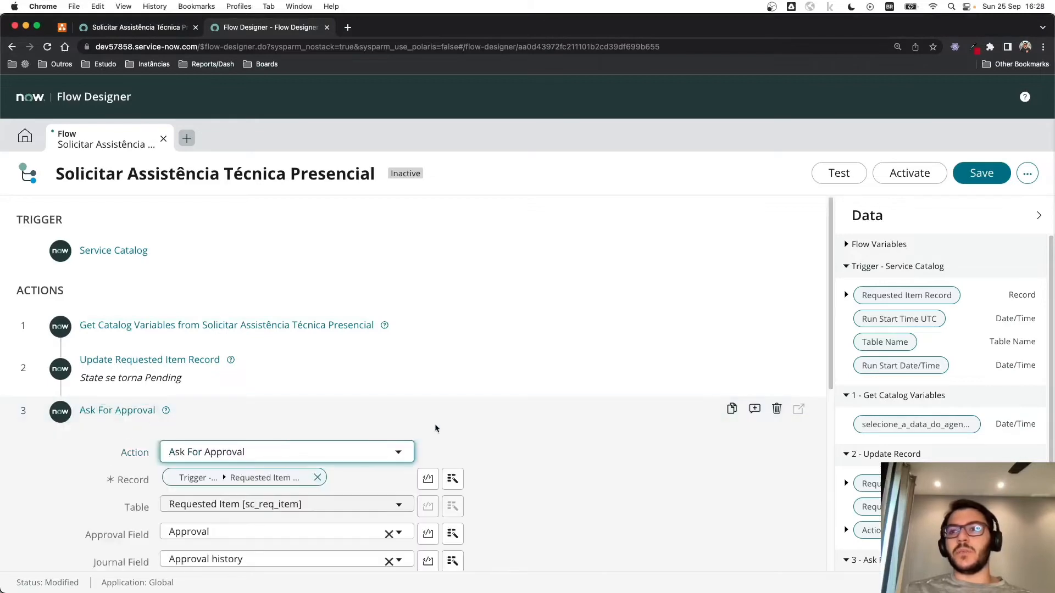
pyautogui.scroll(-5, 439, 417)
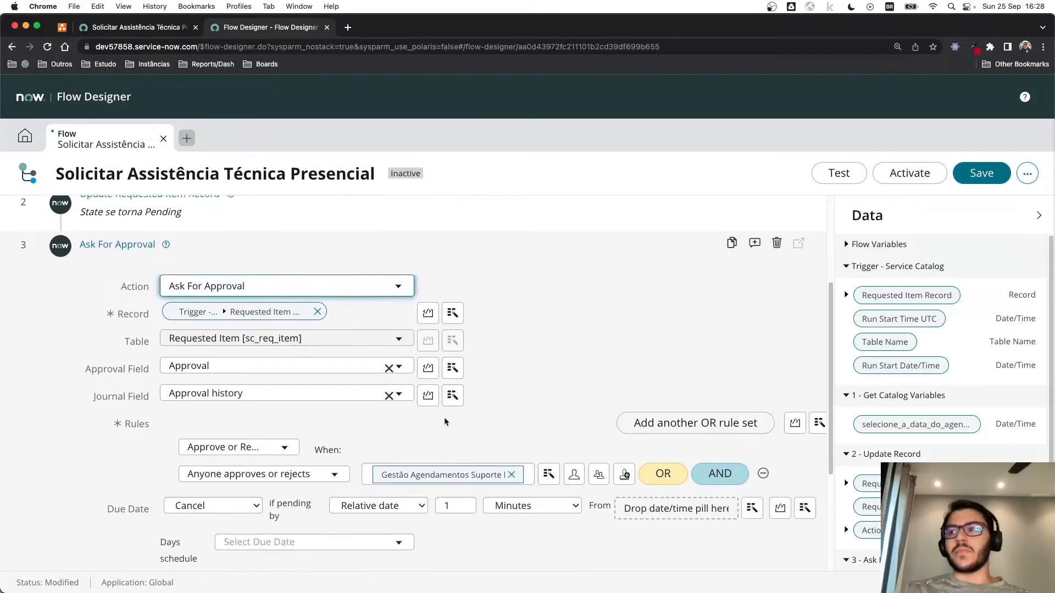
pyautogui.scroll(-1, 444, 417)
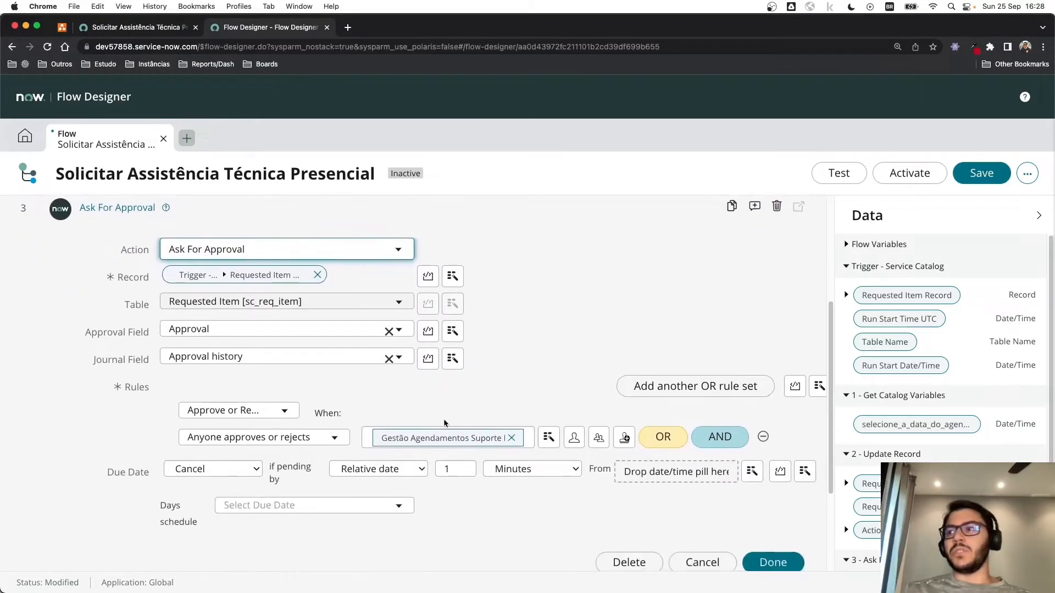
pyautogui.click(752, 472)
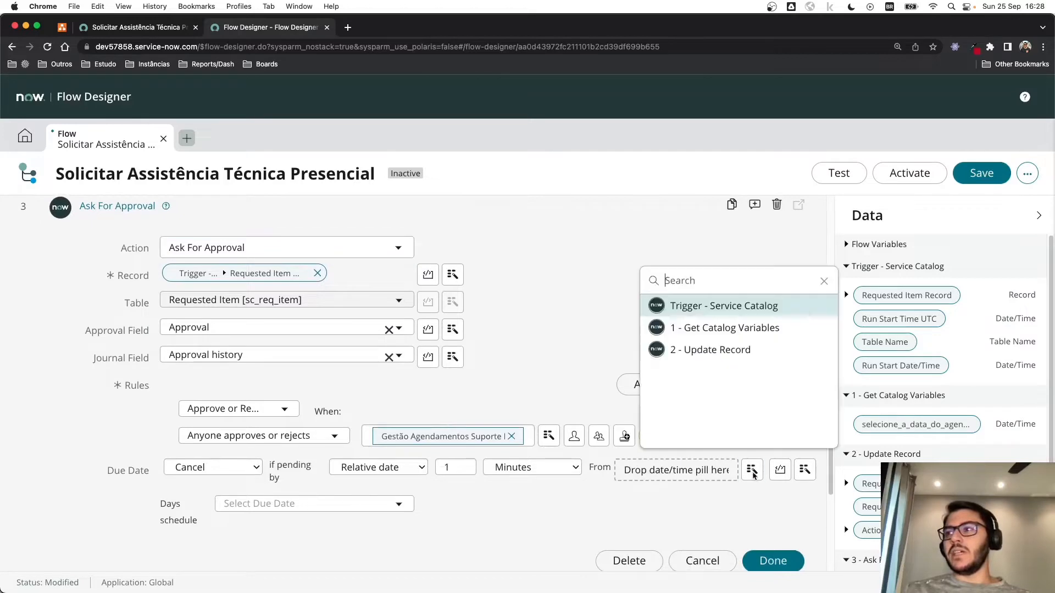
pyautogui.click(715, 336)
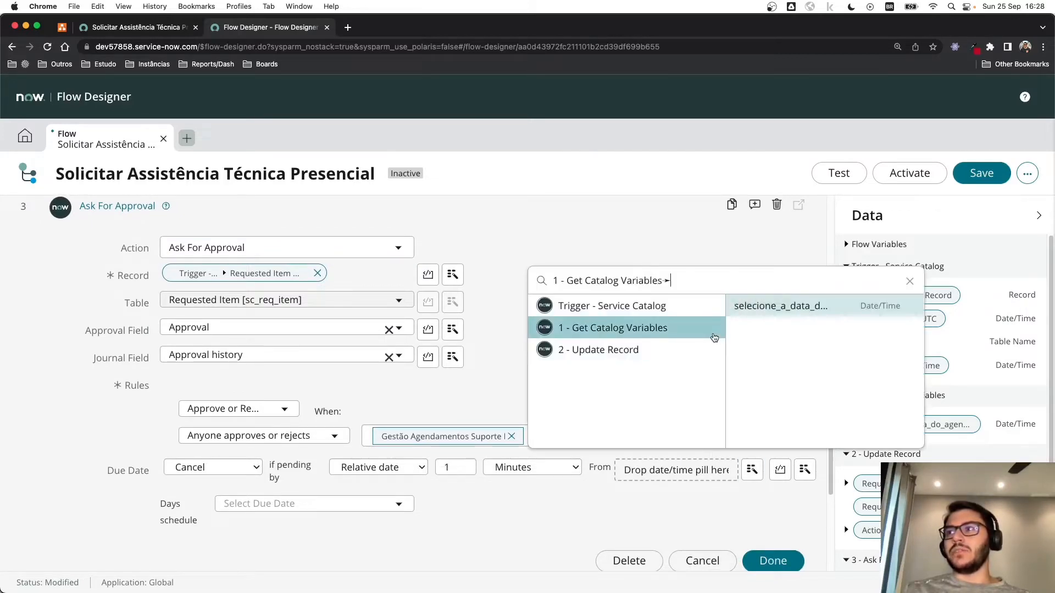
pyautogui.click(773, 312)
pyautogui.scroll(-1, 85, 500)
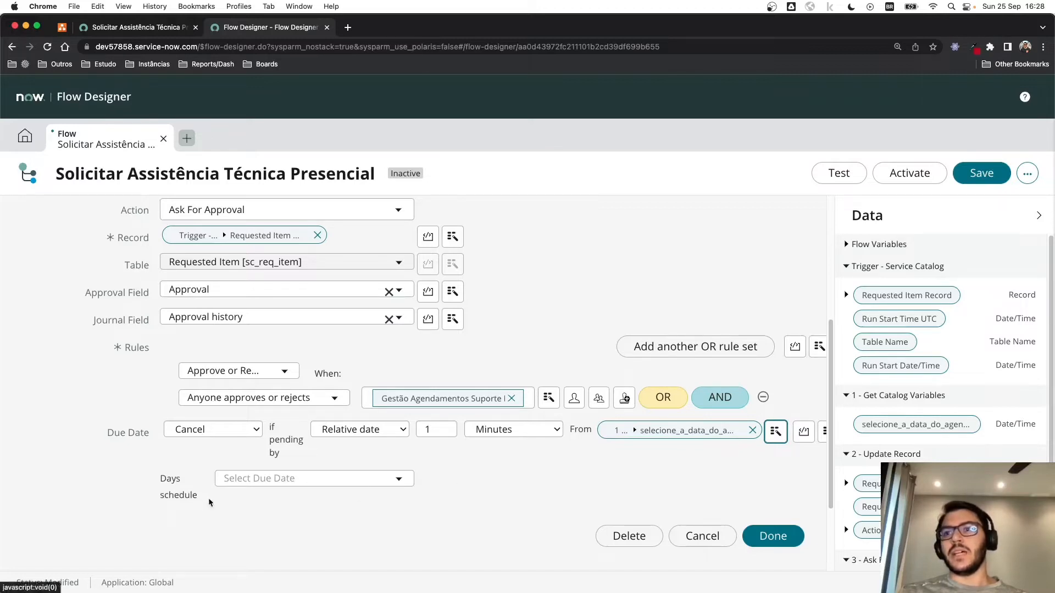
# Step: Set the approval due date's days schedule to 24 x 7 and finish the Ask For Approval action
pyautogui.click(259, 478)
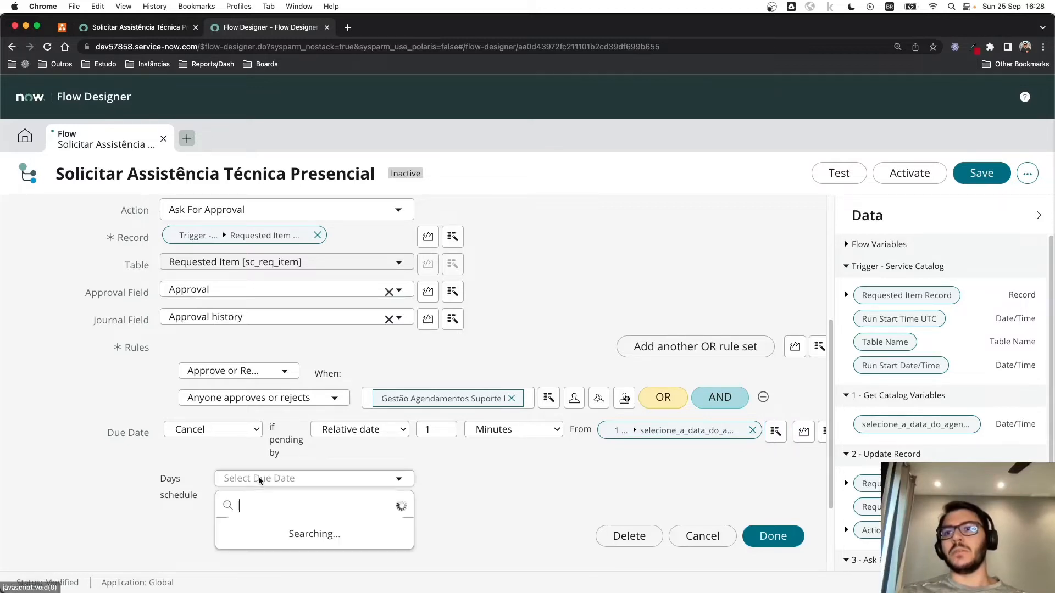
pyautogui.scroll(-1, 253, 396)
pyautogui.scroll(2, 253, 397)
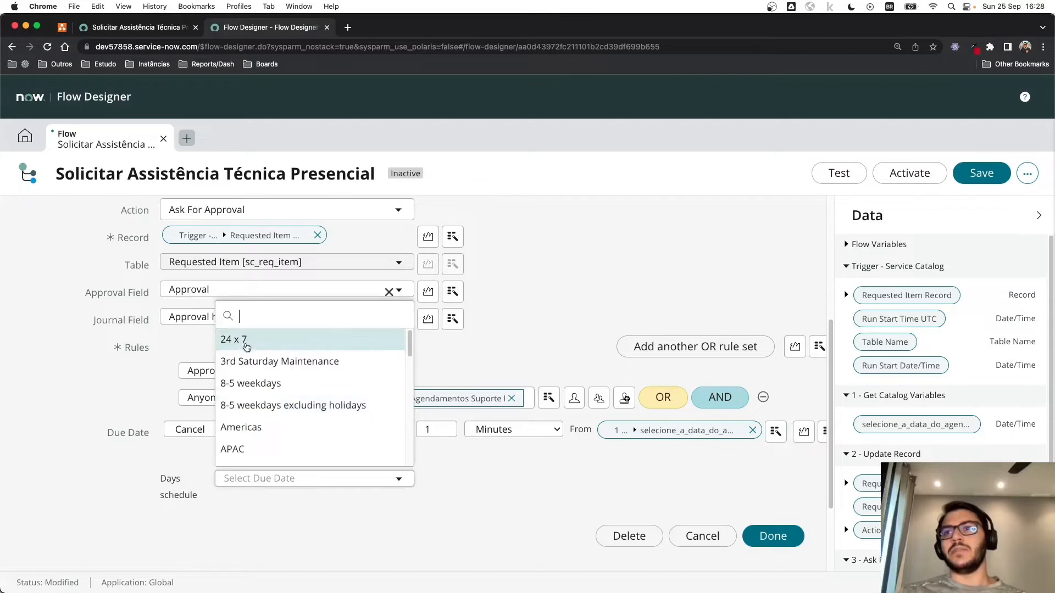
pyautogui.click(246, 346)
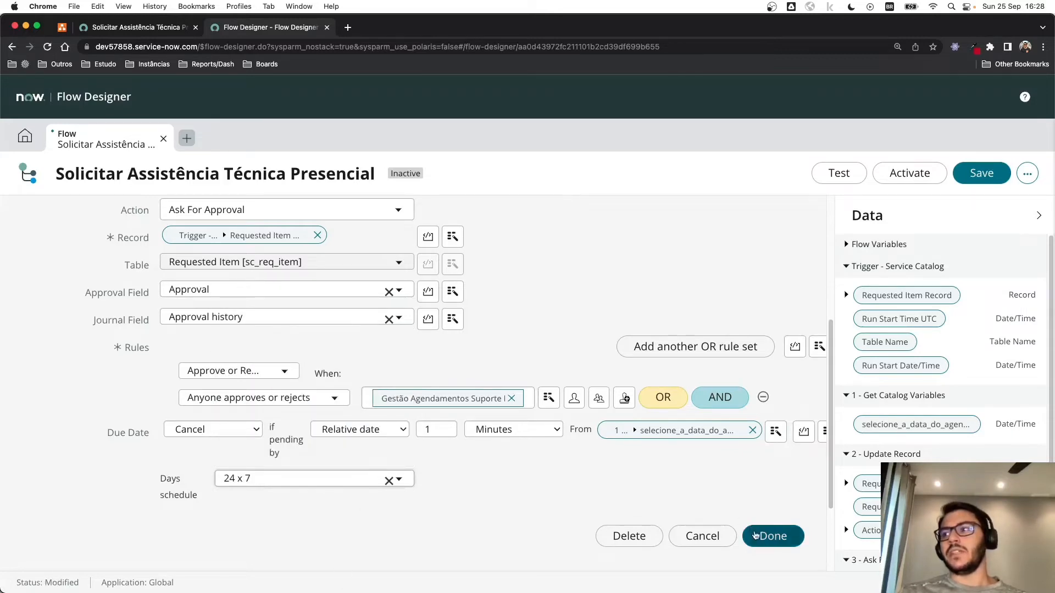
pyautogui.click(764, 534)
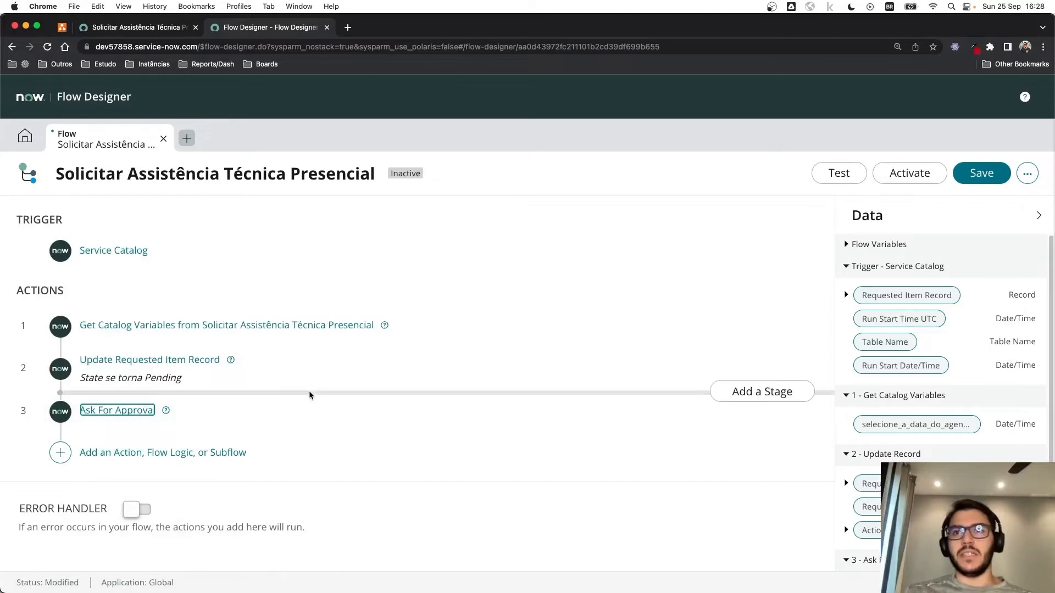
# Step: Annotate the Ask For Approval action with "Envio da aprovação (Gestão Agendamentos Suporte Local)" and finish the action
pyautogui.click(245, 398)
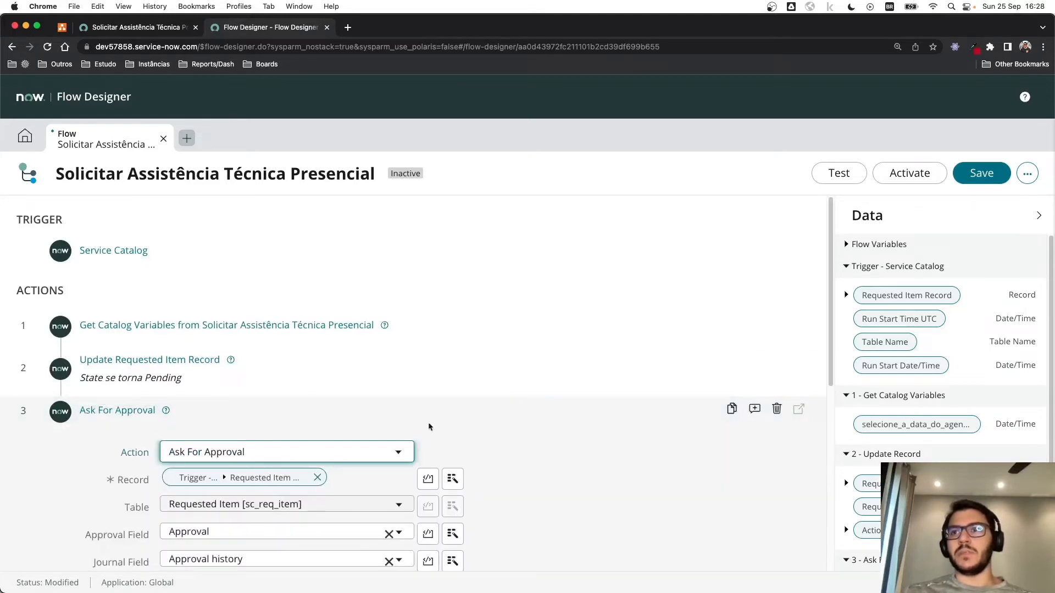
pyautogui.scroll(-3, 486, 420)
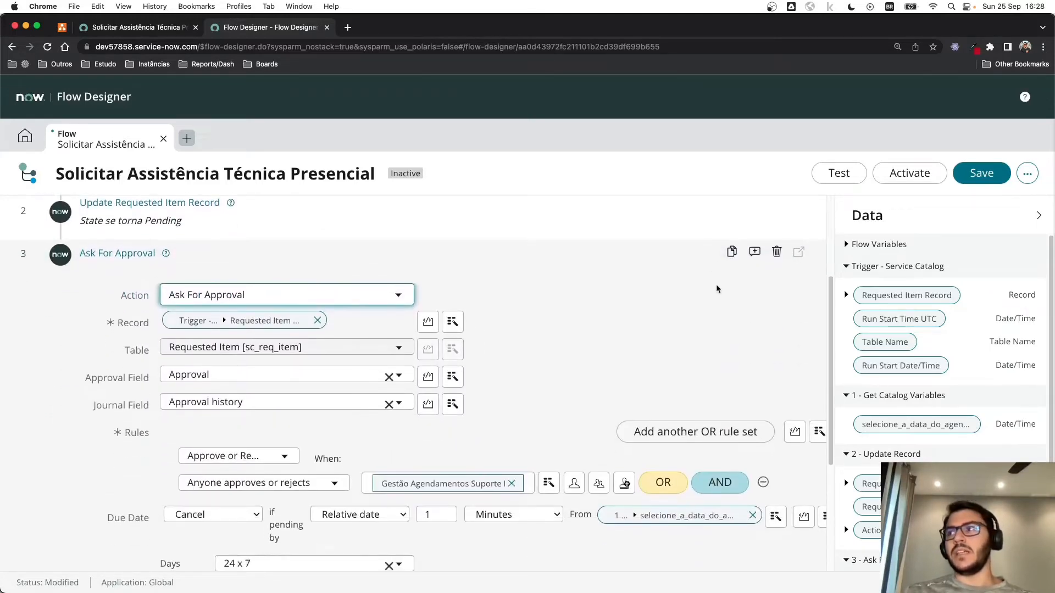
pyautogui.click(754, 252)
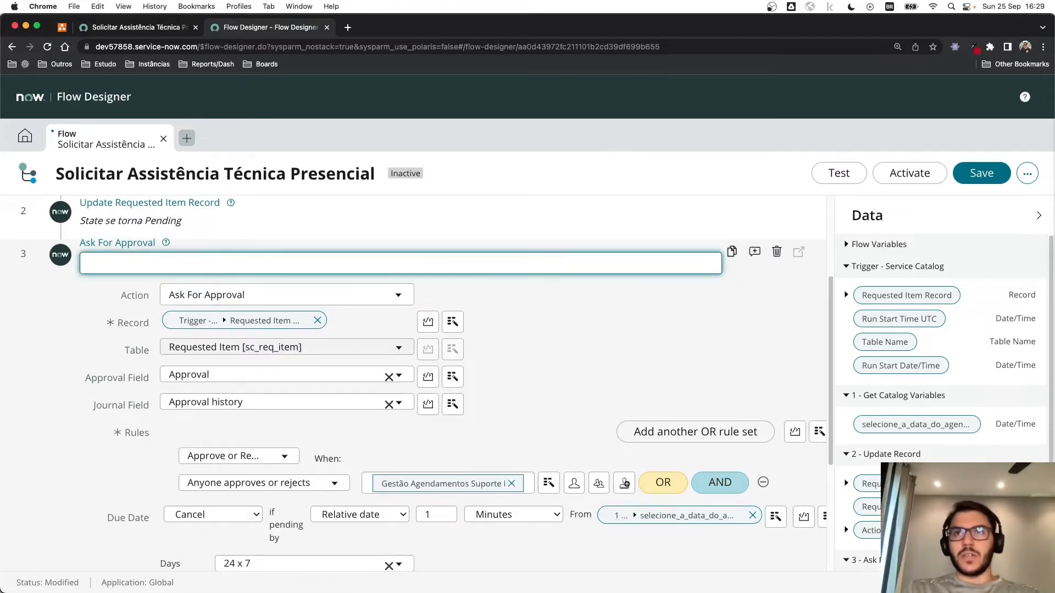
pyautogui.write('Envio da ap')
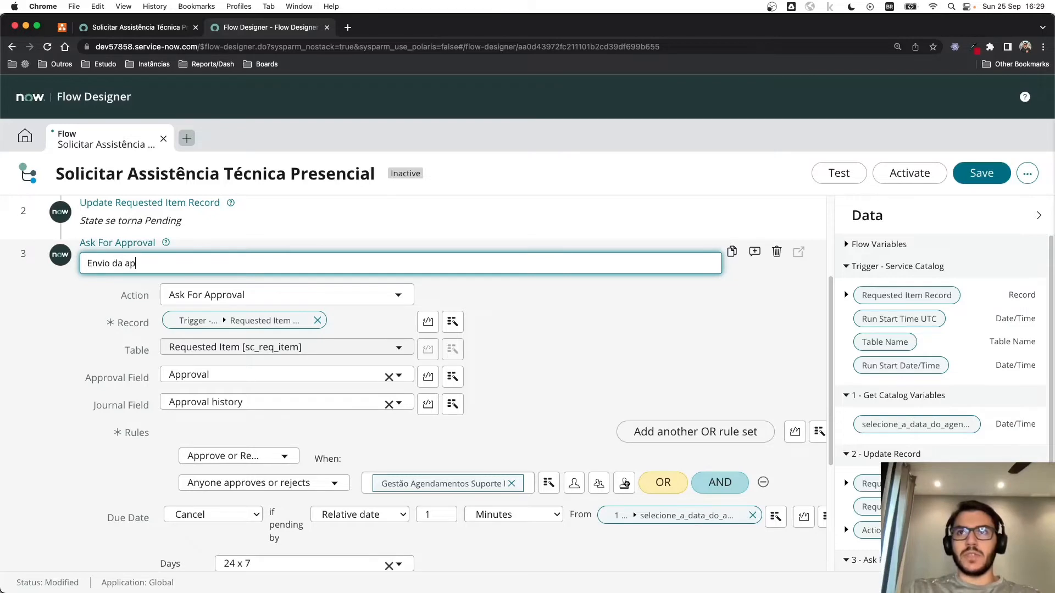
pyautogui.write('rovação (Gestão ')
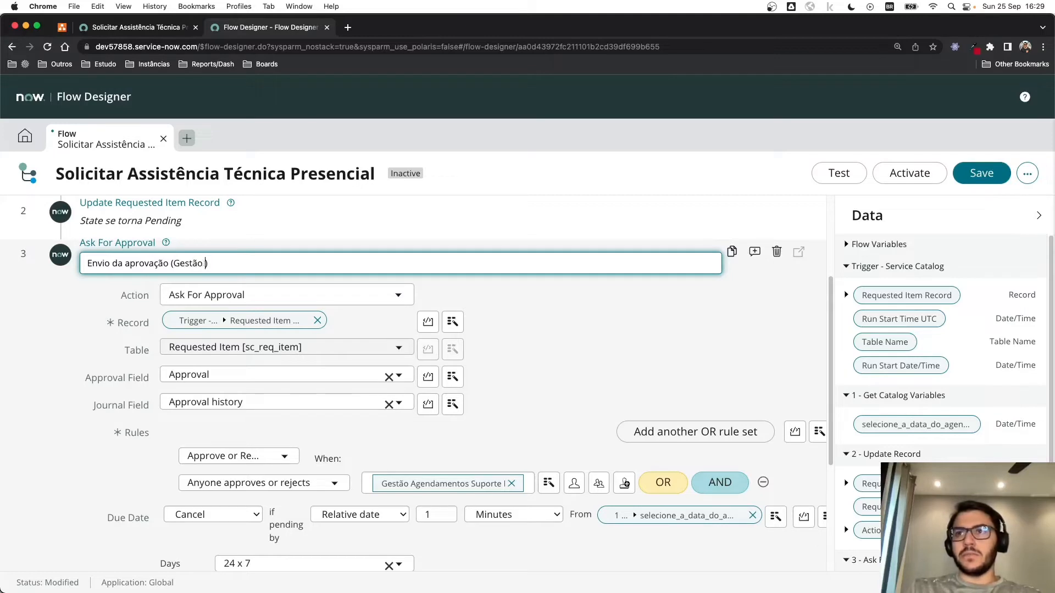
pyautogui.write('Agen')
pyautogui.write('damentos')
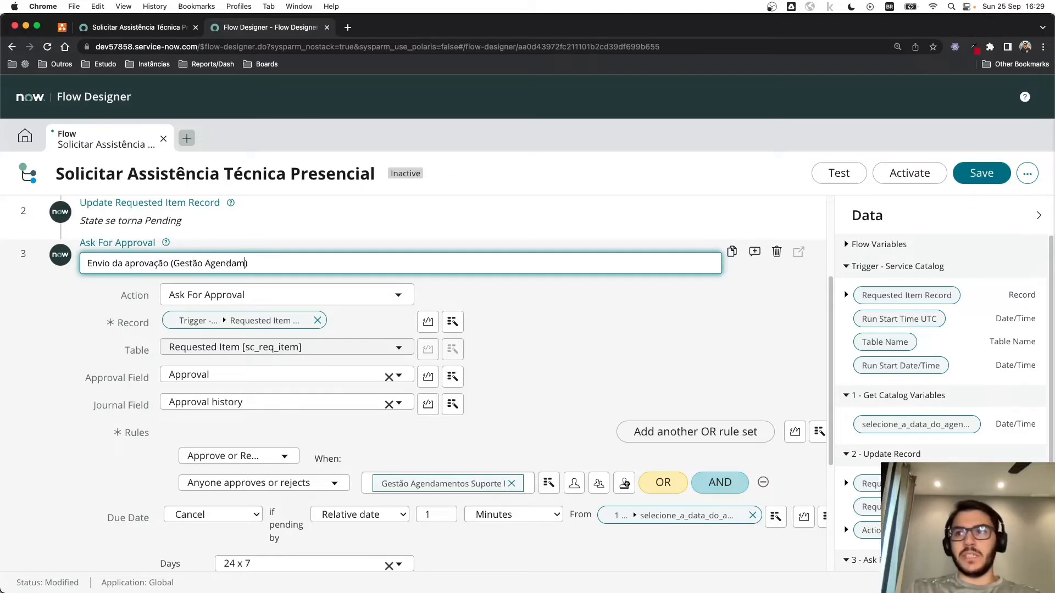
pyautogui.write(' Suporte Local')
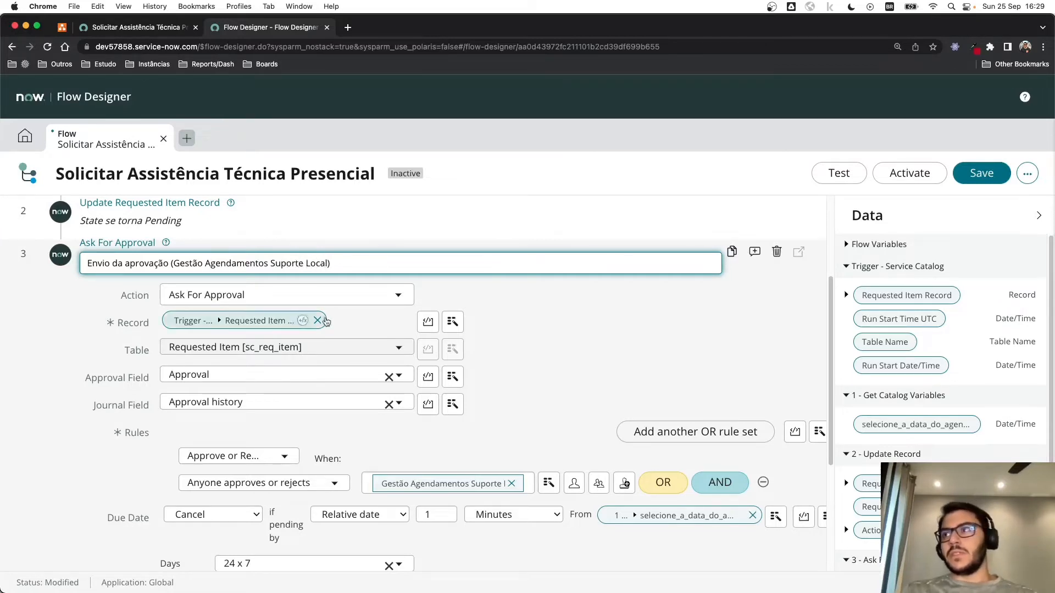
pyautogui.scroll(-3, 633, 512)
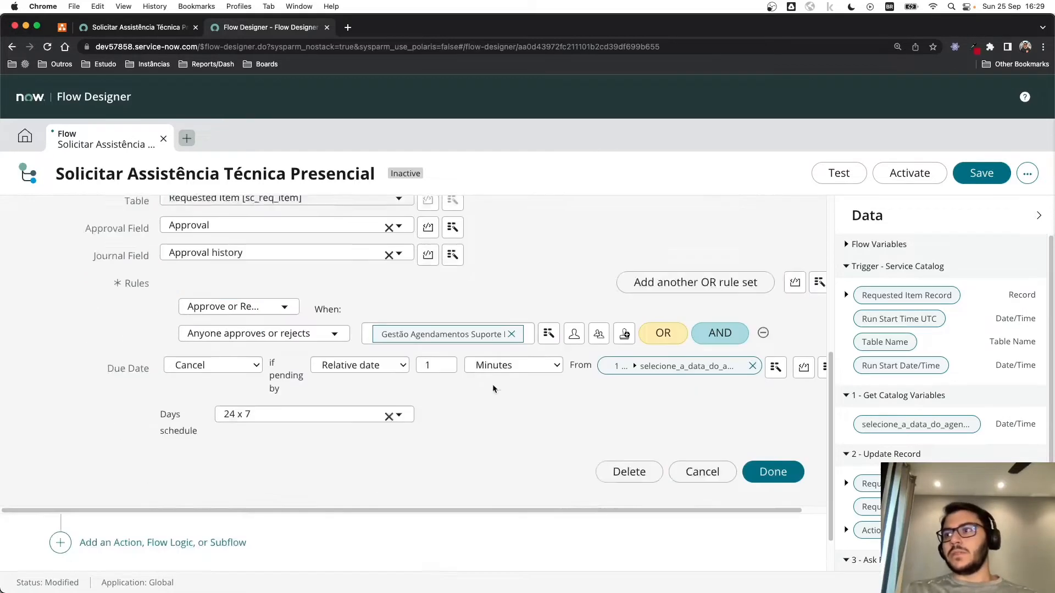
pyautogui.click(747, 421)
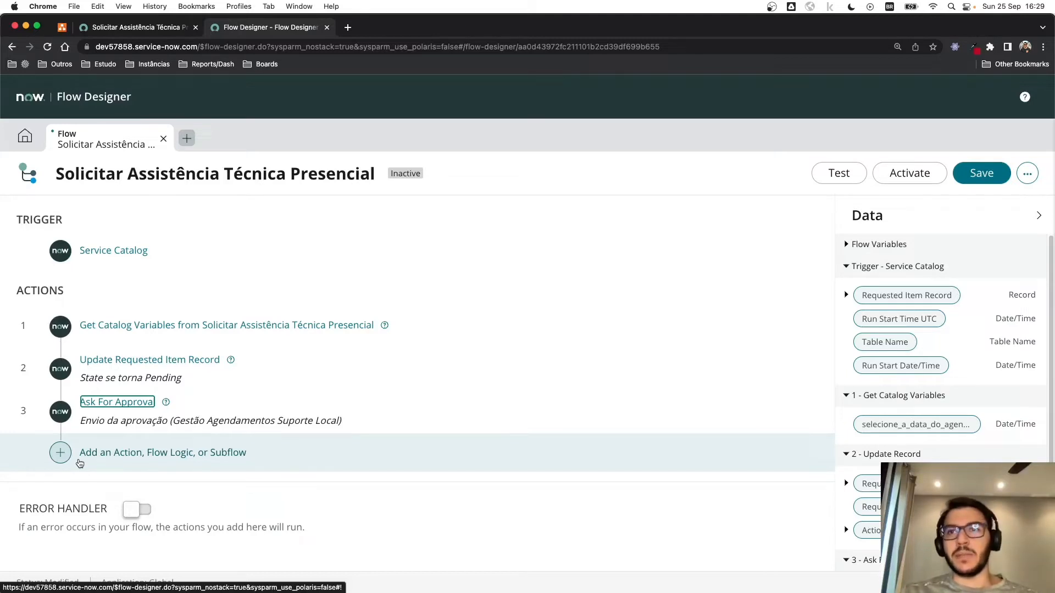
# Step: Review the Ask For Approval due date settings and check the approval decision's branches in the diagrams.net process diagram
pyautogui.click(165, 421)
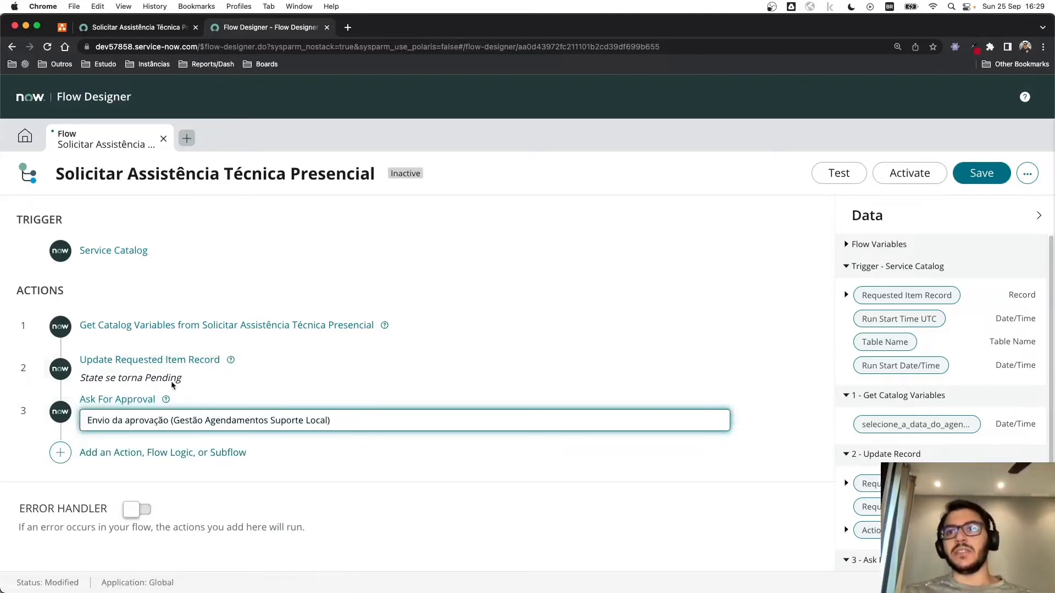
pyautogui.click(147, 401)
pyautogui.scroll(-2, 267, 463)
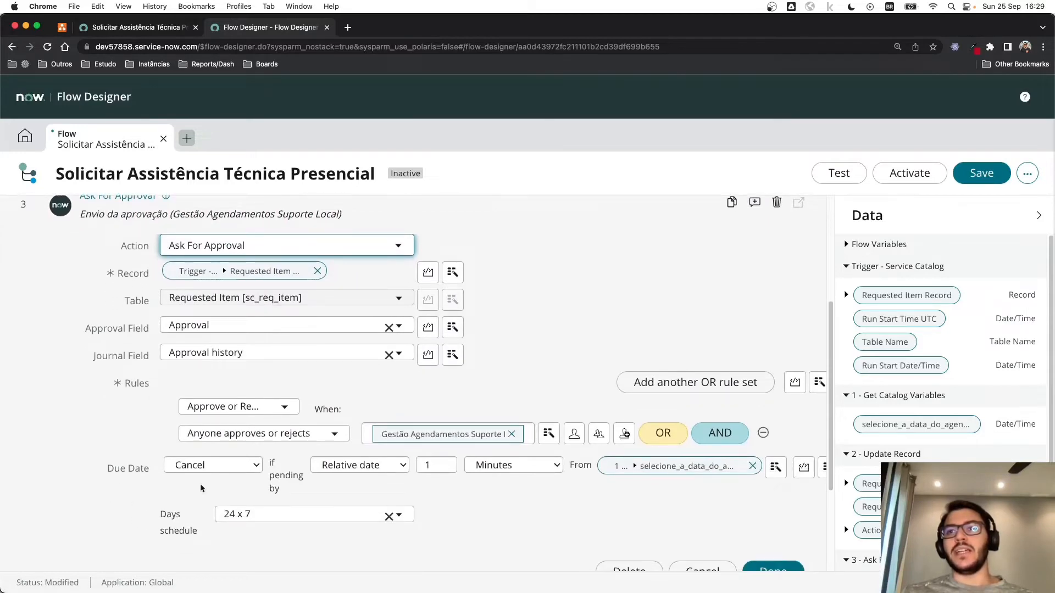
pyautogui.scroll(3, 104, 440)
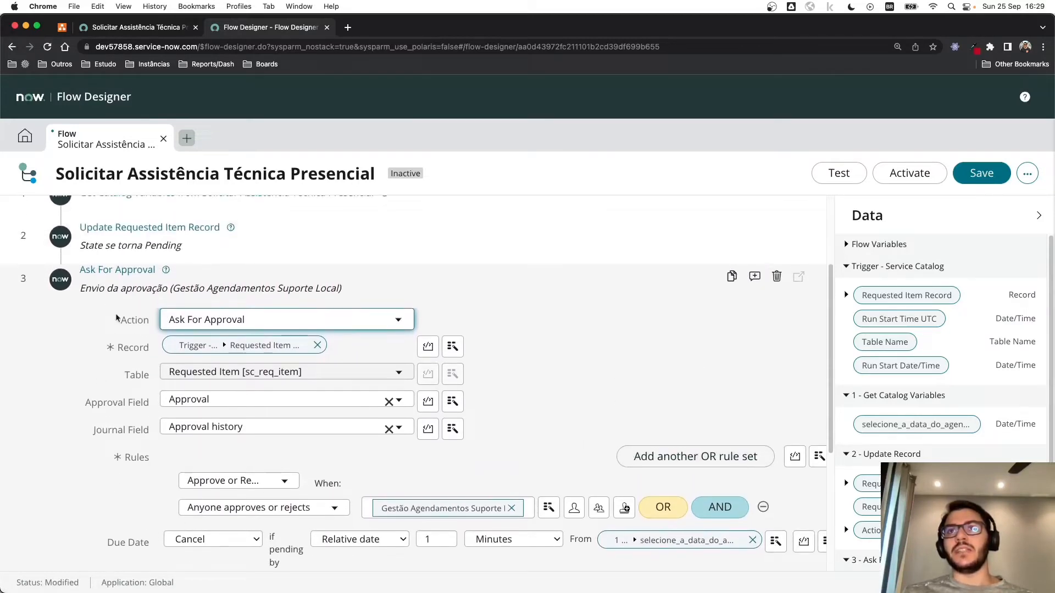
pyautogui.click(131, 279)
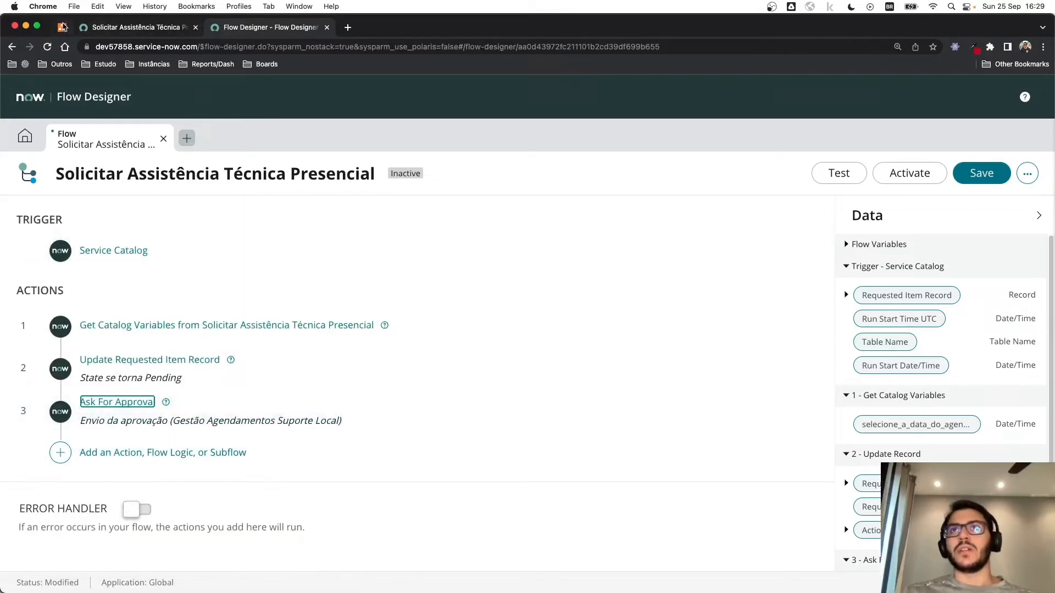
pyautogui.click(63, 27)
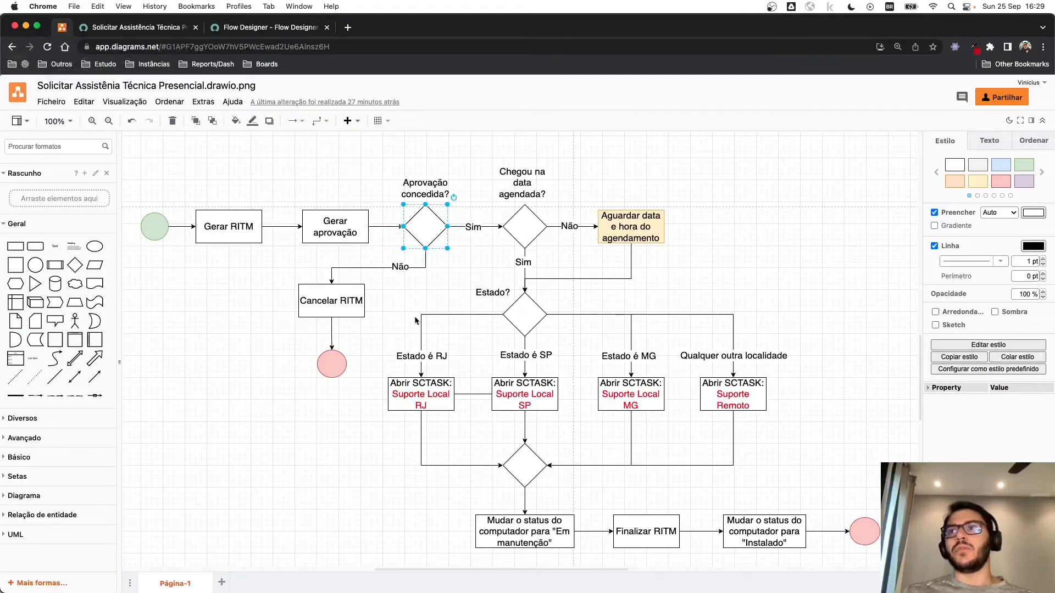
pyautogui.click(396, 261)
pyautogui.click(335, 301)
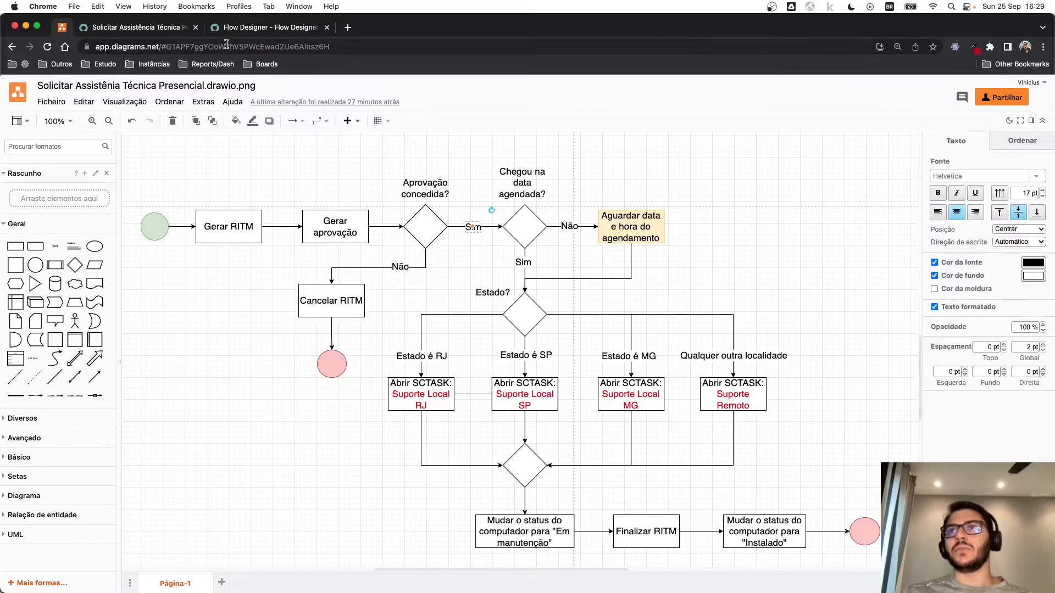
pyautogui.click(232, 29)
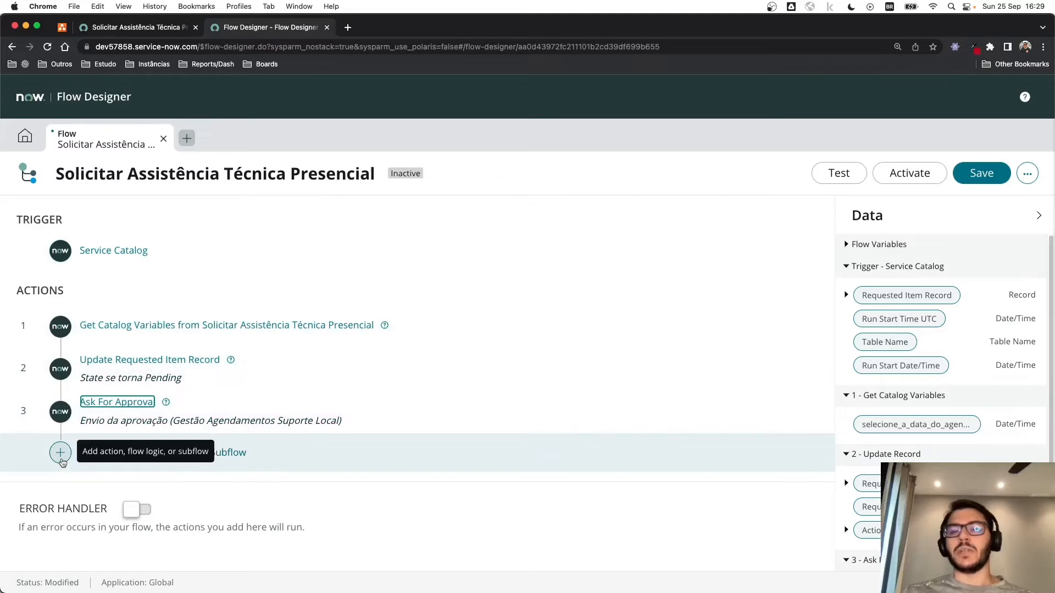
# Step: Add an If flow logic after the Ask For Approval action
pyautogui.click(61, 458)
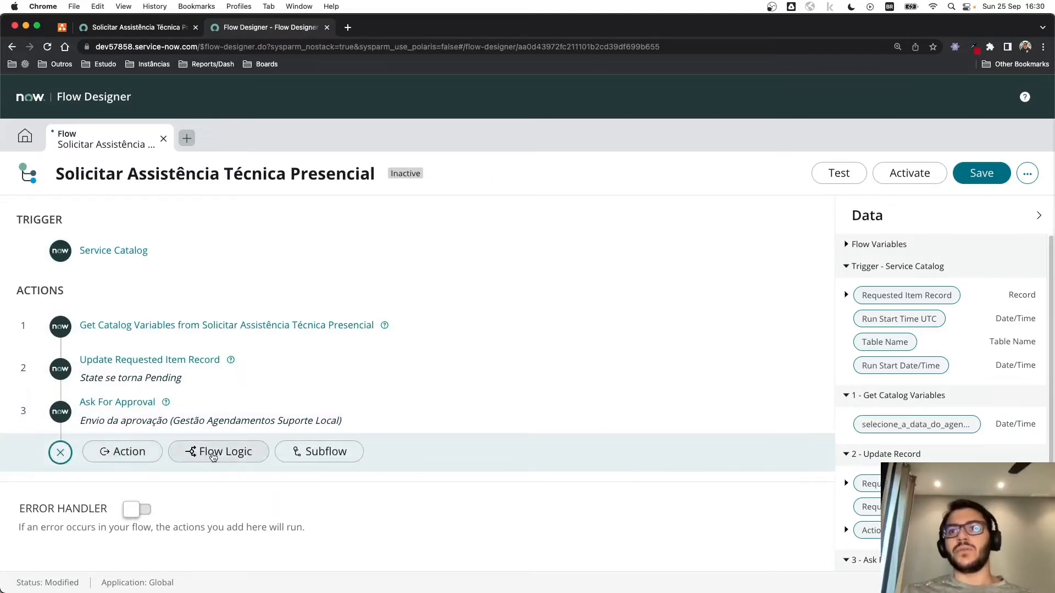
pyautogui.click(214, 458)
pyautogui.scroll(-4, 132, 480)
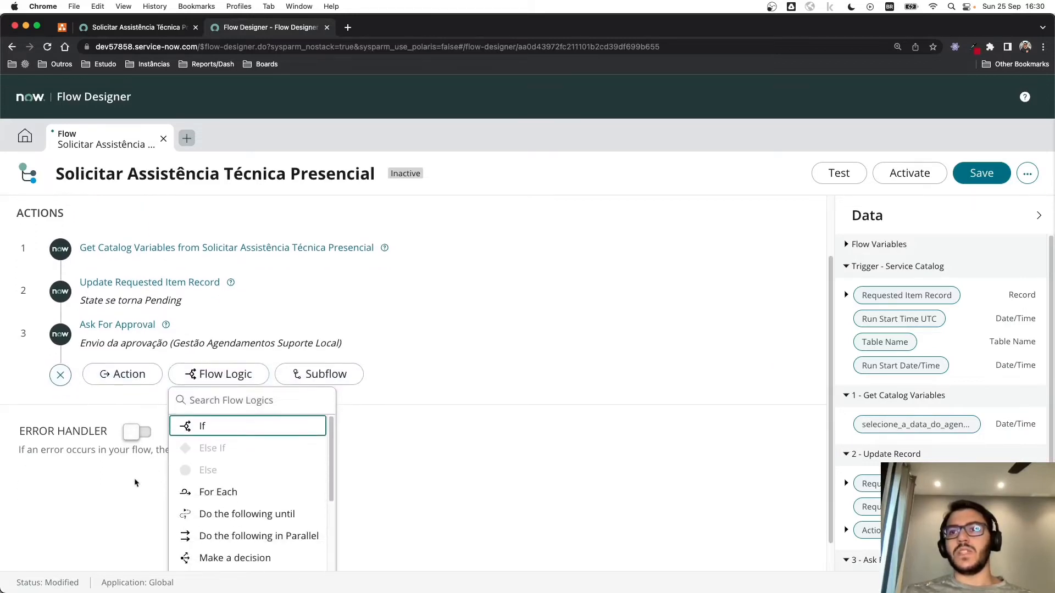
pyautogui.scroll(-5, 236, 429)
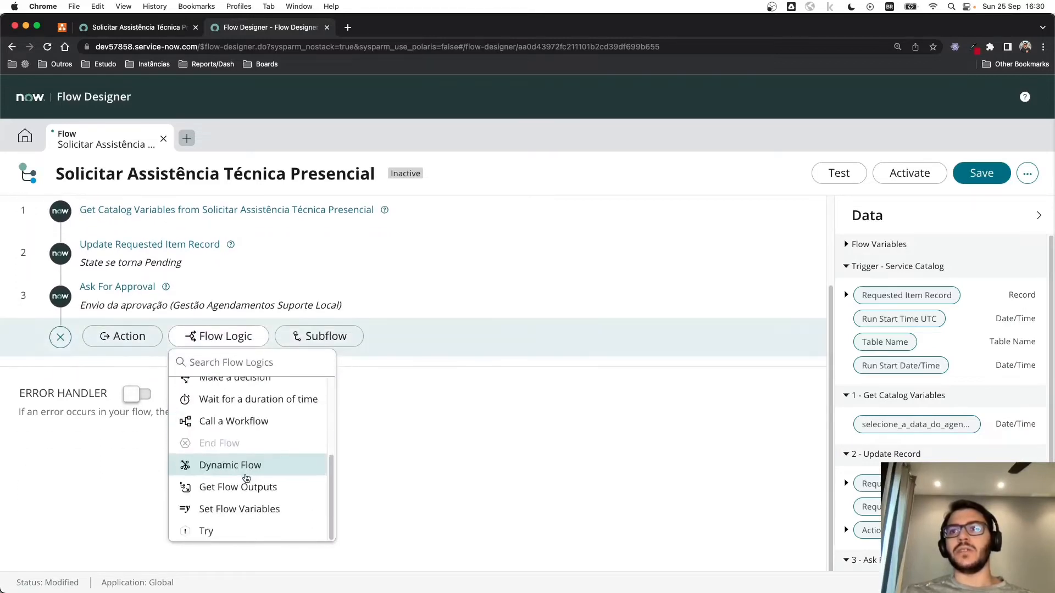
pyautogui.scroll(5, 259, 481)
pyautogui.click(220, 389)
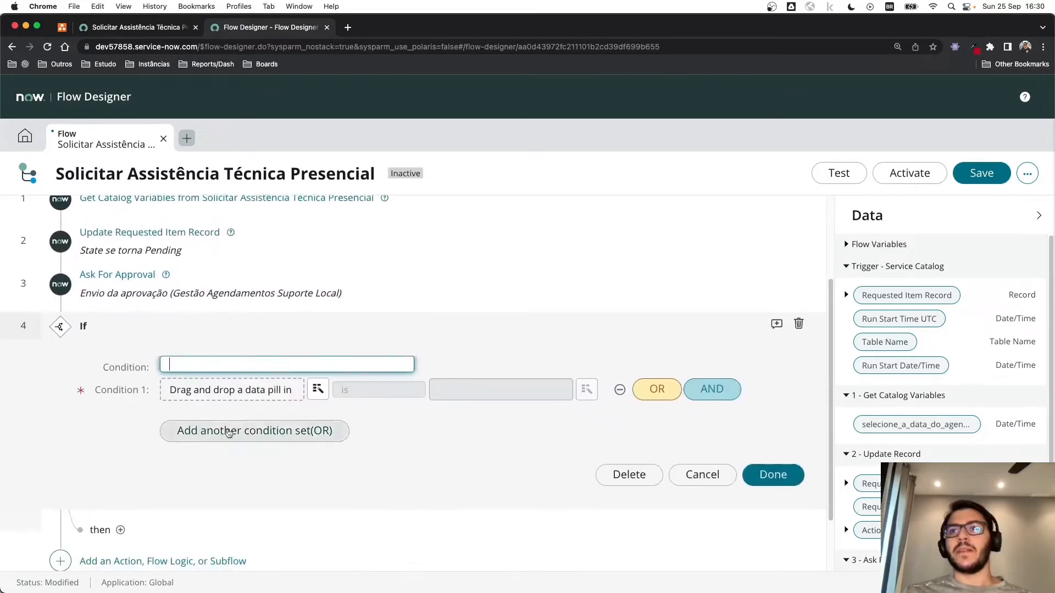
# Step: Set the If condition to the Approval State from Ask For Approval is Cancelled and finish it
pyautogui.click(317, 391)
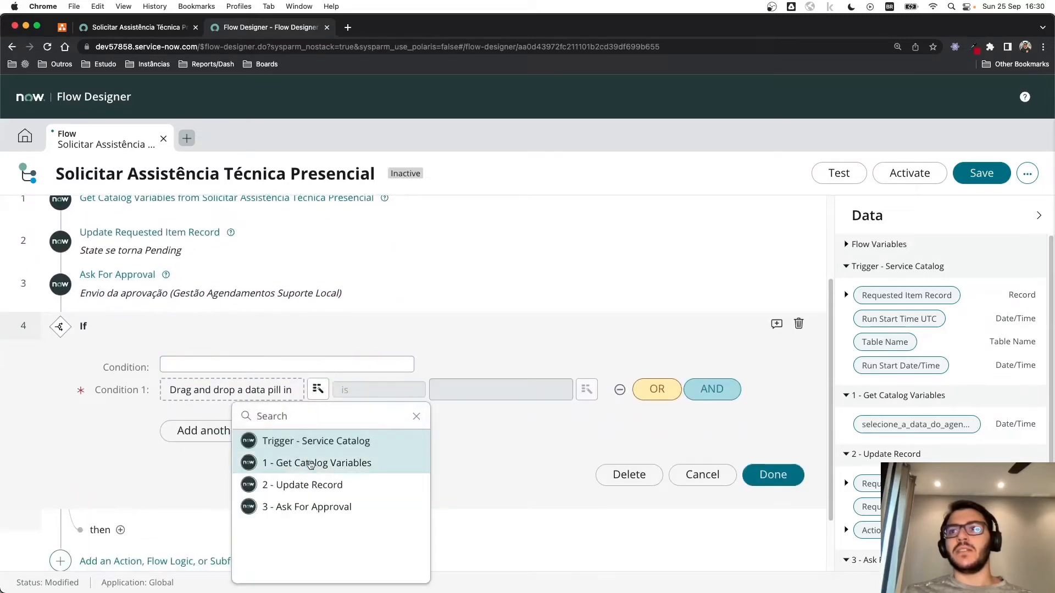
pyautogui.click(301, 507)
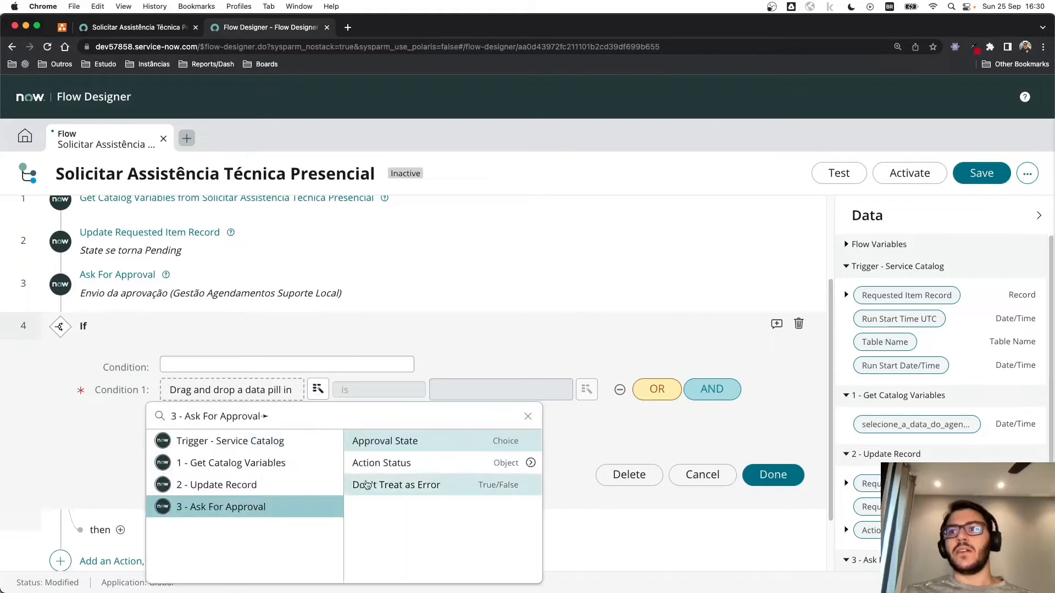
pyautogui.click(413, 448)
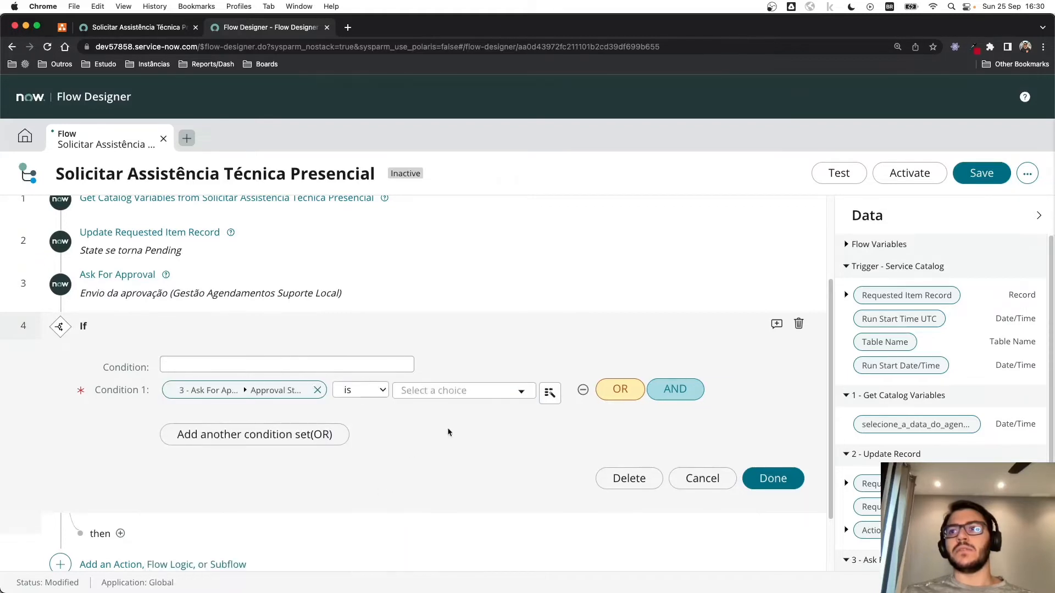
pyautogui.click(488, 396)
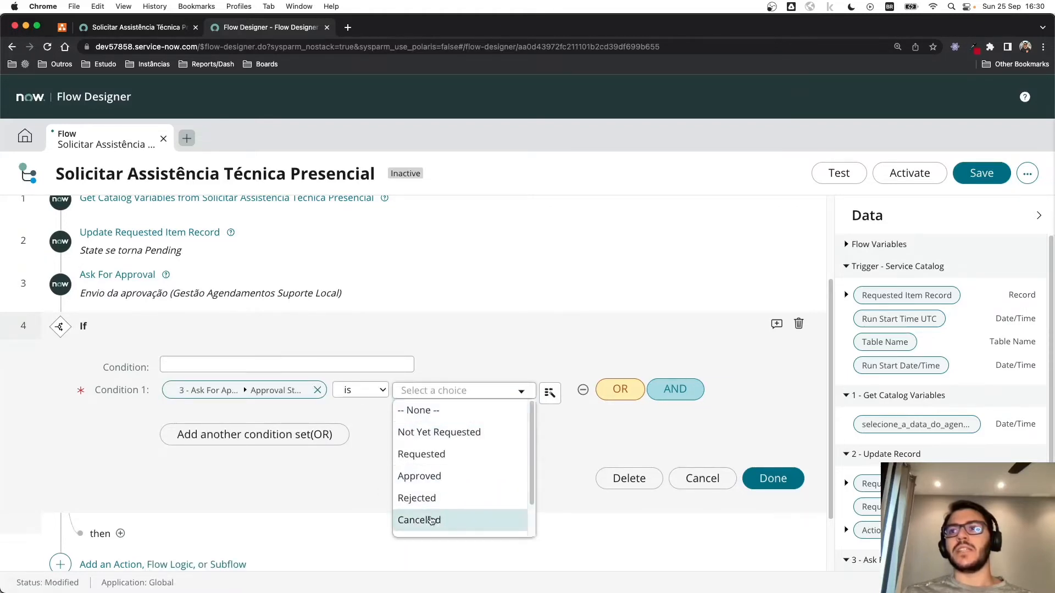
pyautogui.click(431, 520)
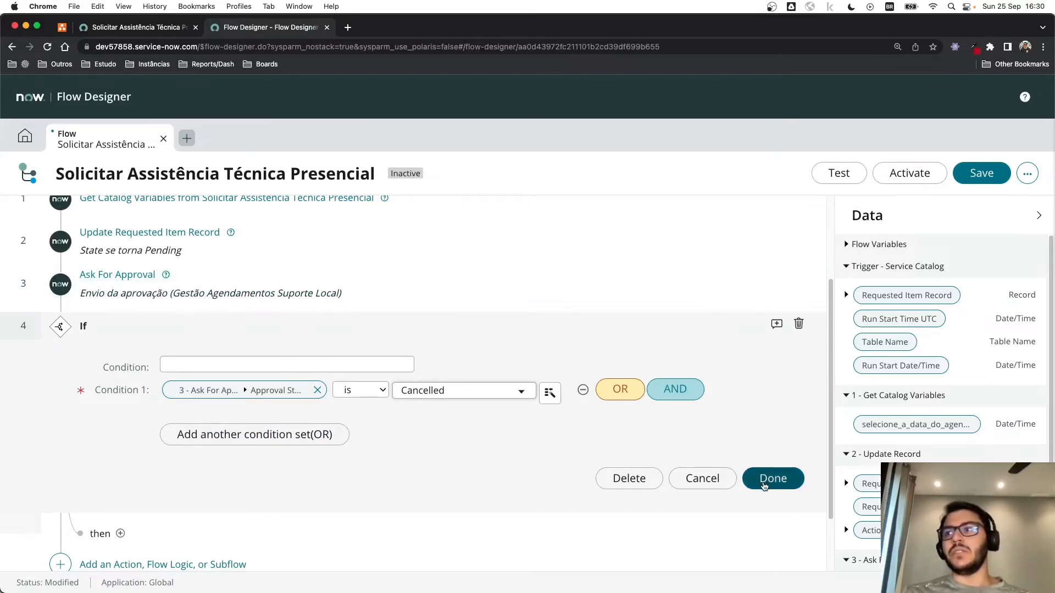
pyautogui.click(765, 484)
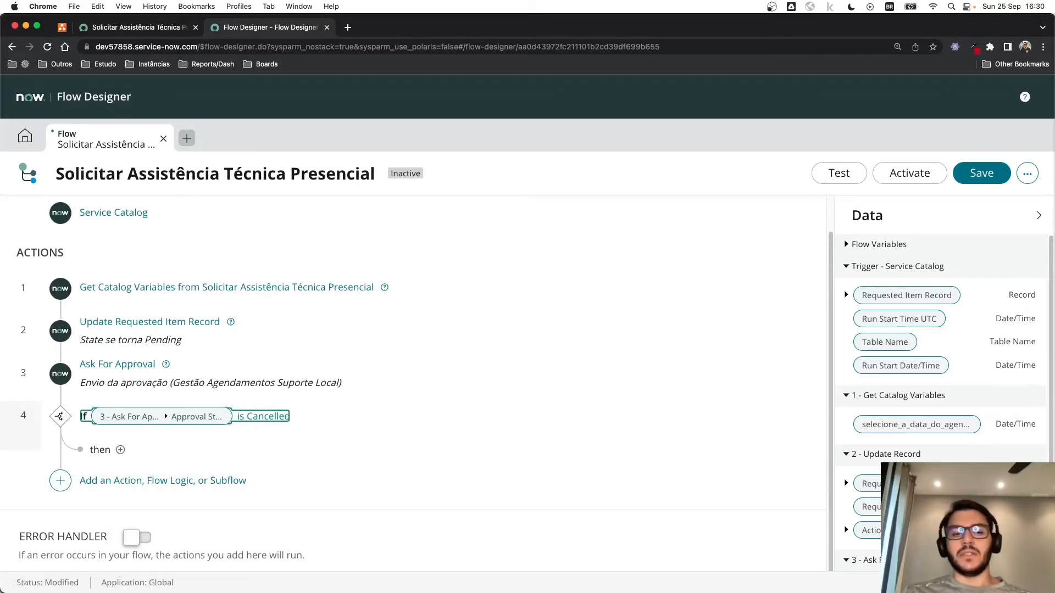
# Step: Add an Update Record action under the If's then branch, using the trigger's Requested Item Record as its record
pyautogui.click(120, 449)
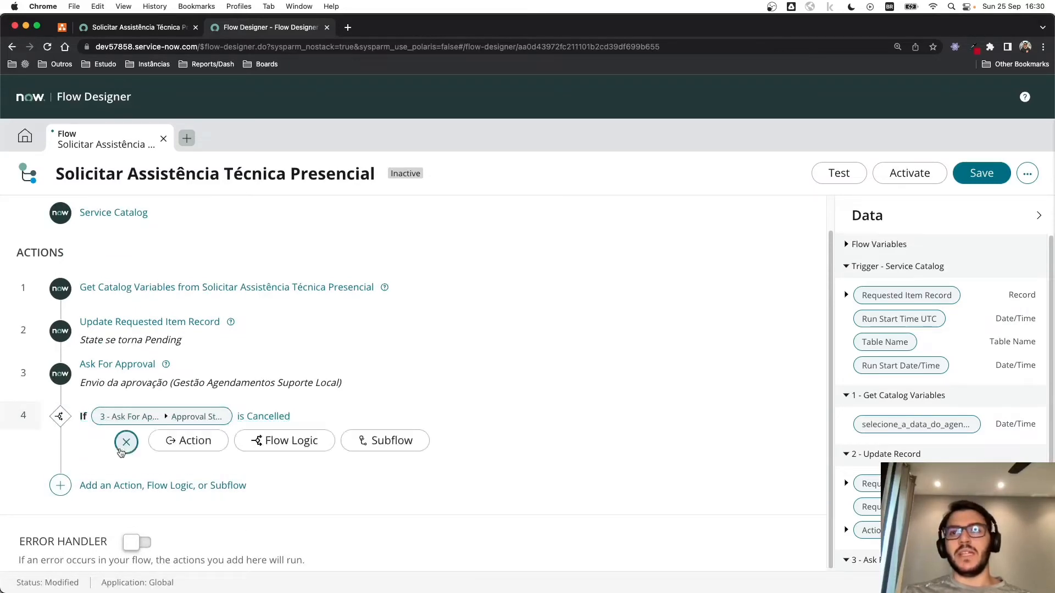
pyautogui.click(181, 448)
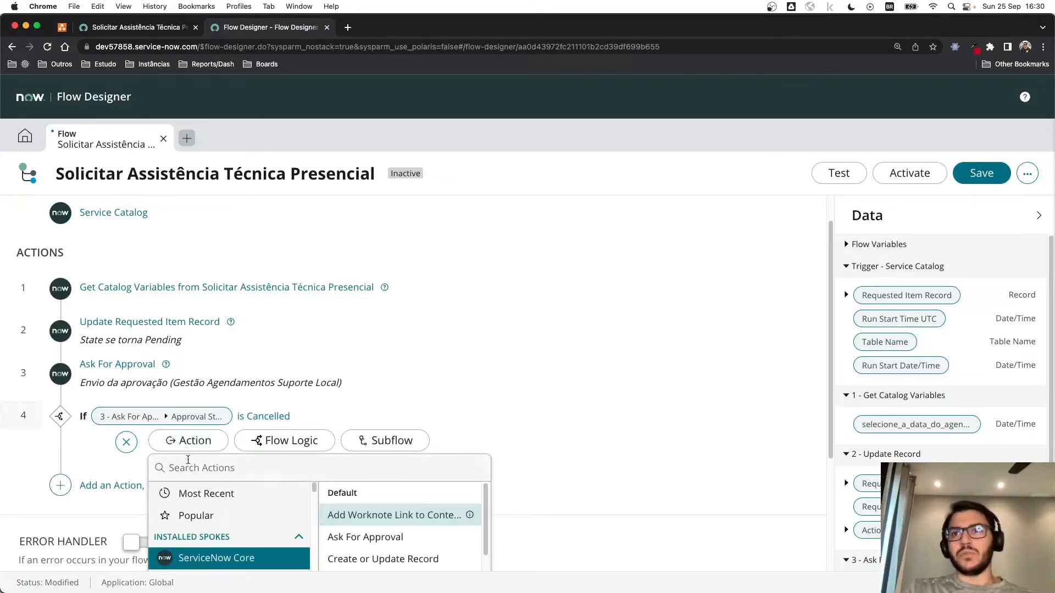
pyautogui.write('update')
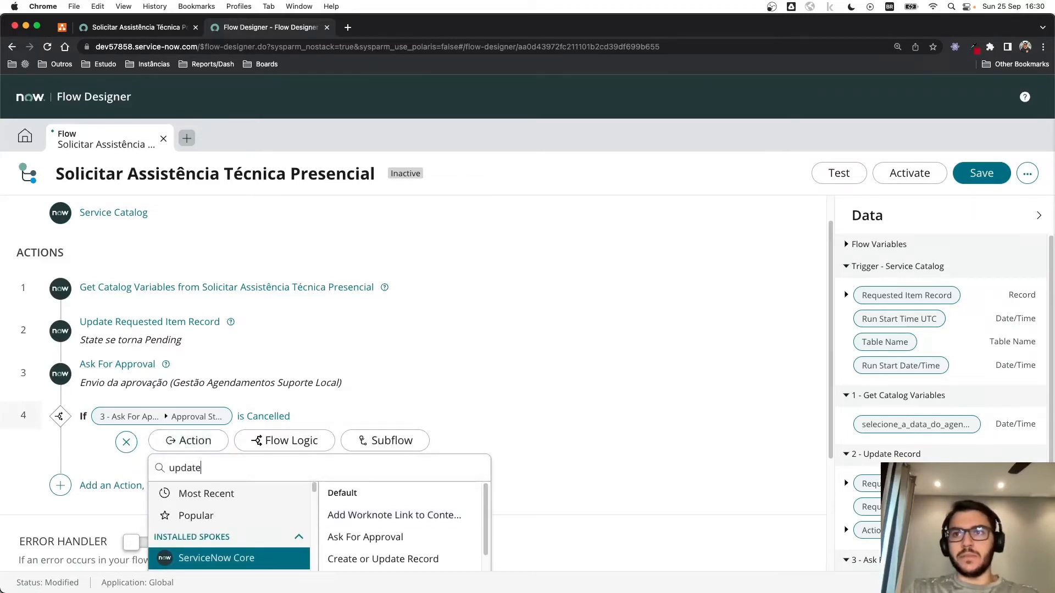
pyautogui.write(' record')
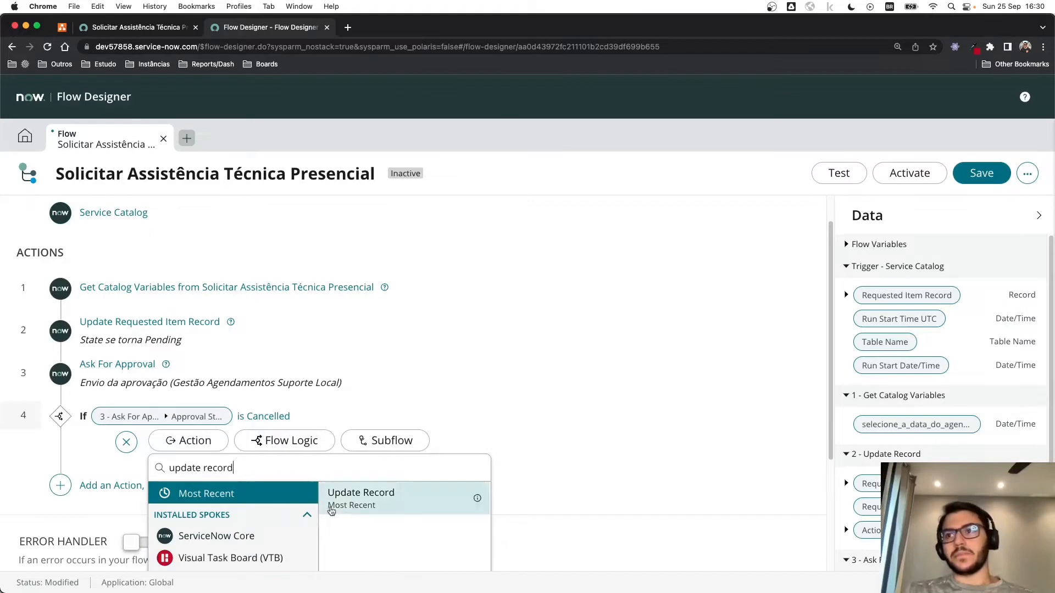
pyautogui.click(331, 511)
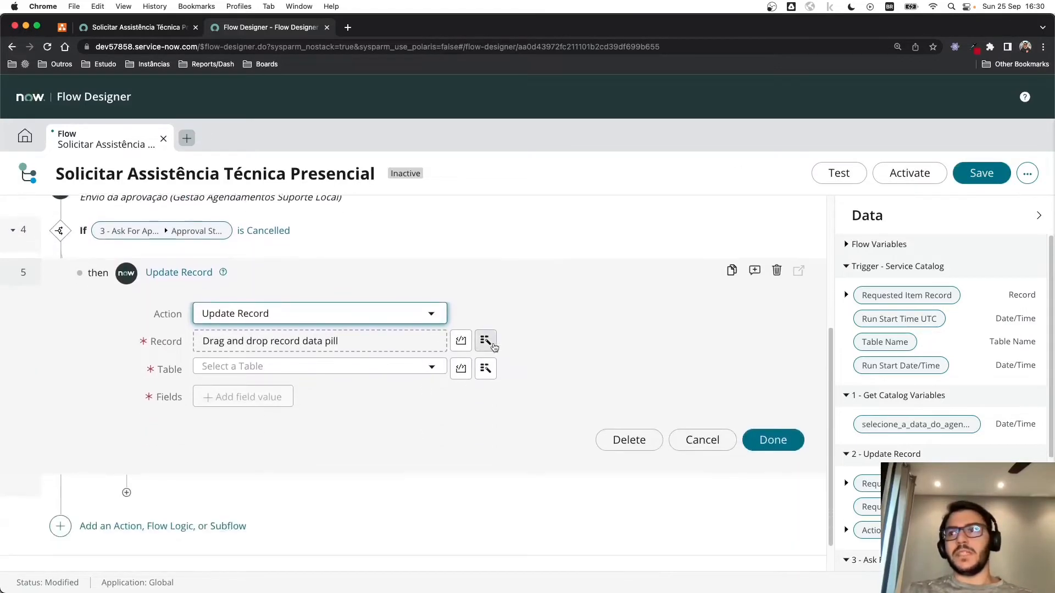
pyautogui.click(494, 345)
pyautogui.moveTo(485, 404)
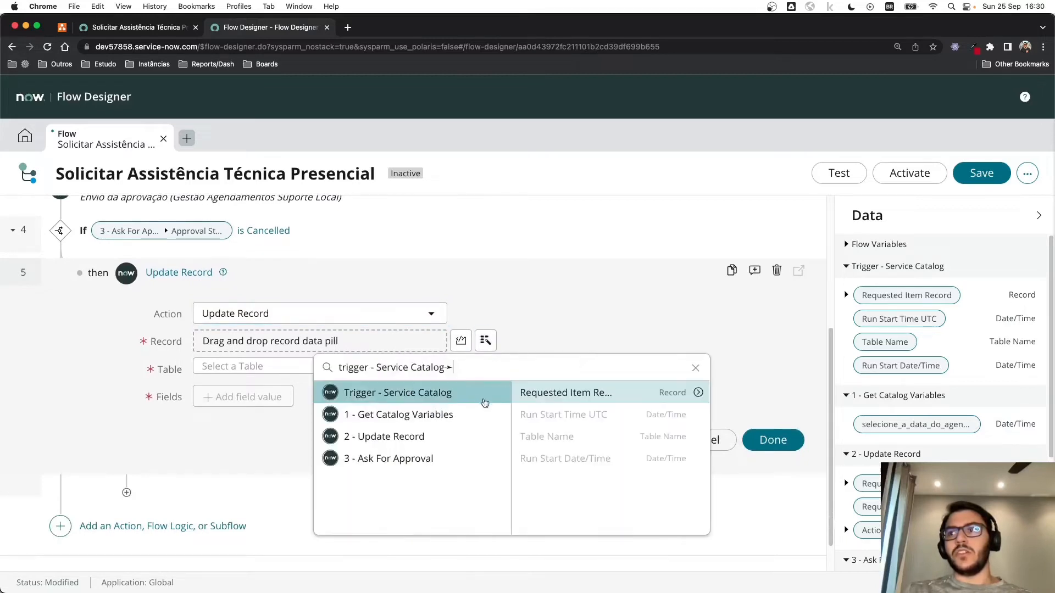
pyautogui.click(536, 394)
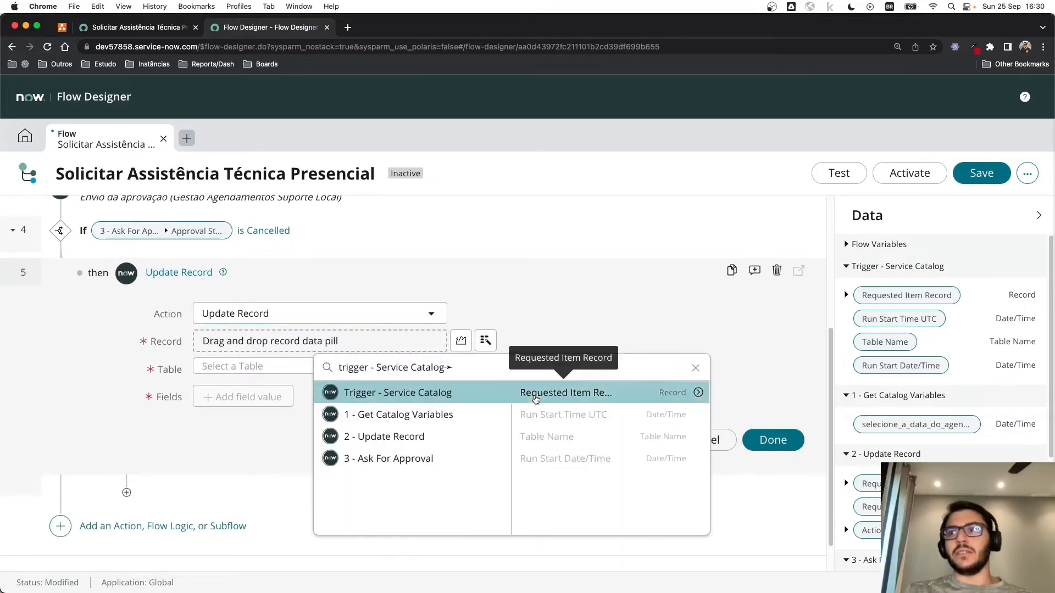
# Step: Add a State field value of Closed Skipped to the Update Requested Item Record action
pyautogui.click(245, 399)
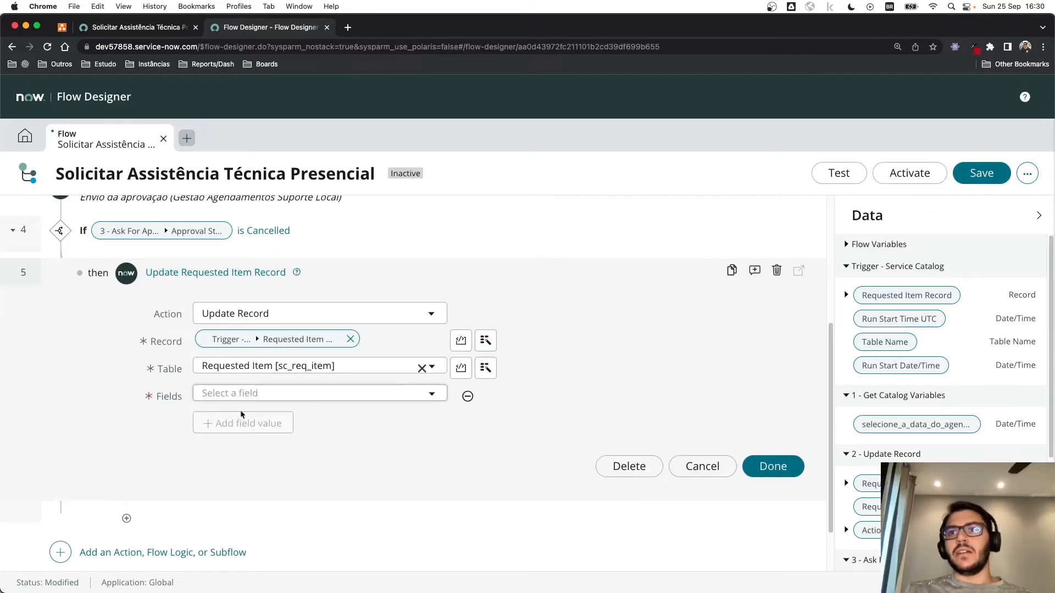
pyautogui.click(247, 395)
pyautogui.write('state')
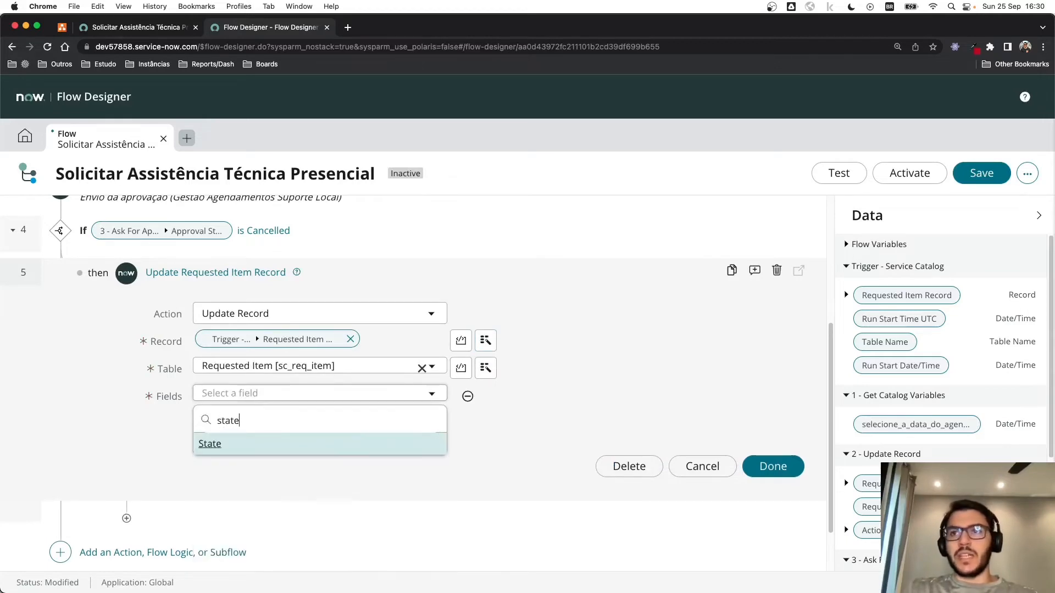
pyautogui.press('Return')
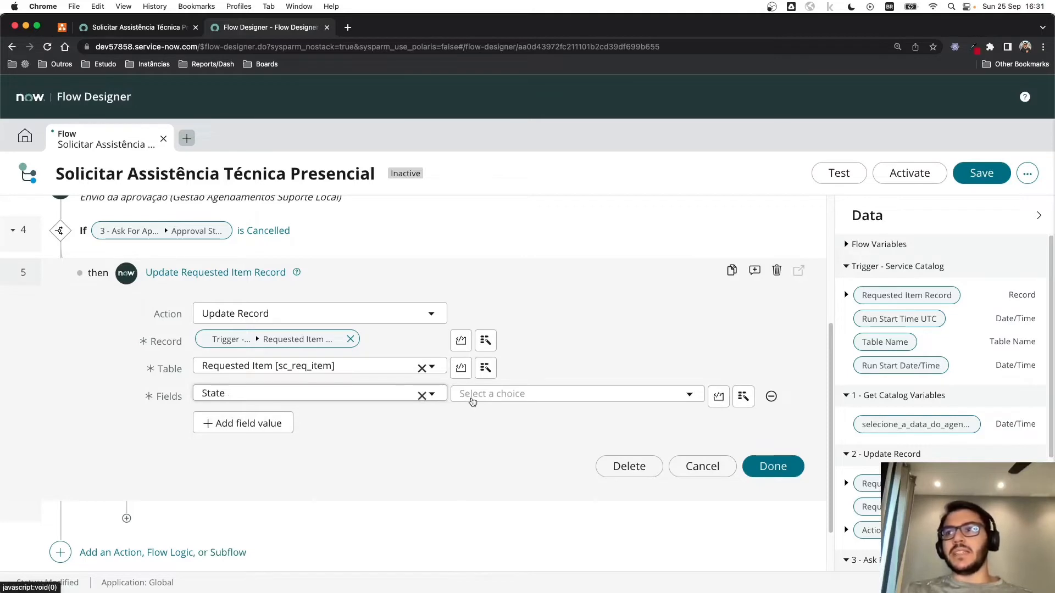
pyautogui.click(471, 395)
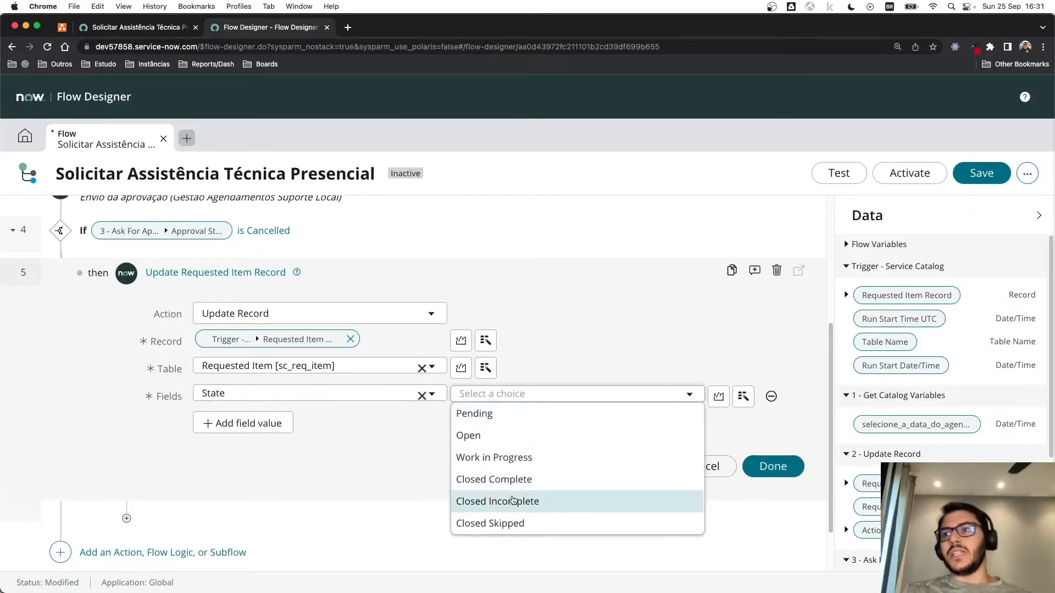
pyautogui.click(507, 526)
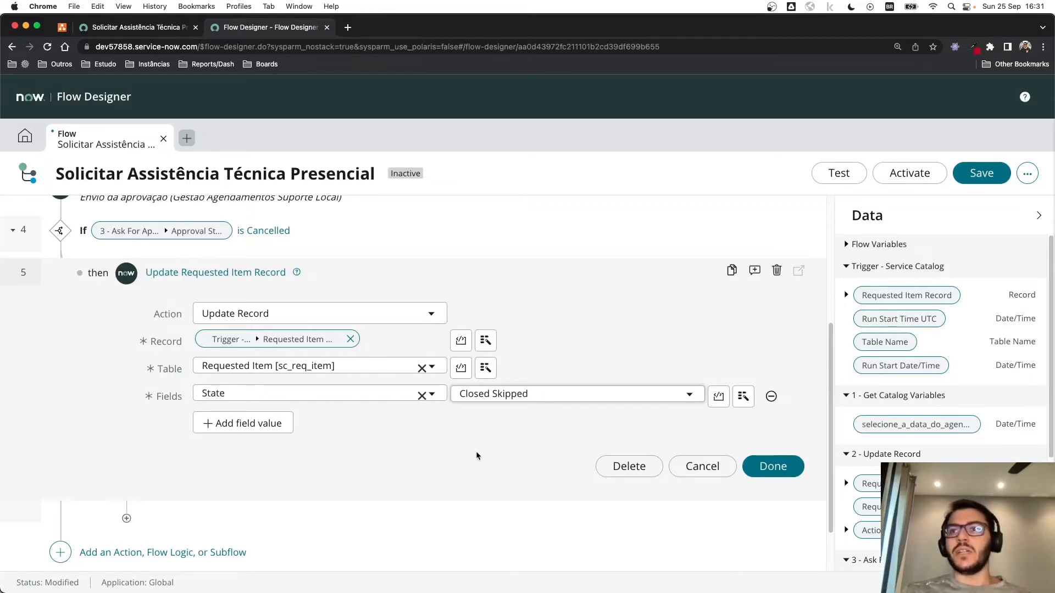
# Step: Add the Additional comments field as a second field in the Update Requested Item Record action
pyautogui.click(290, 429)
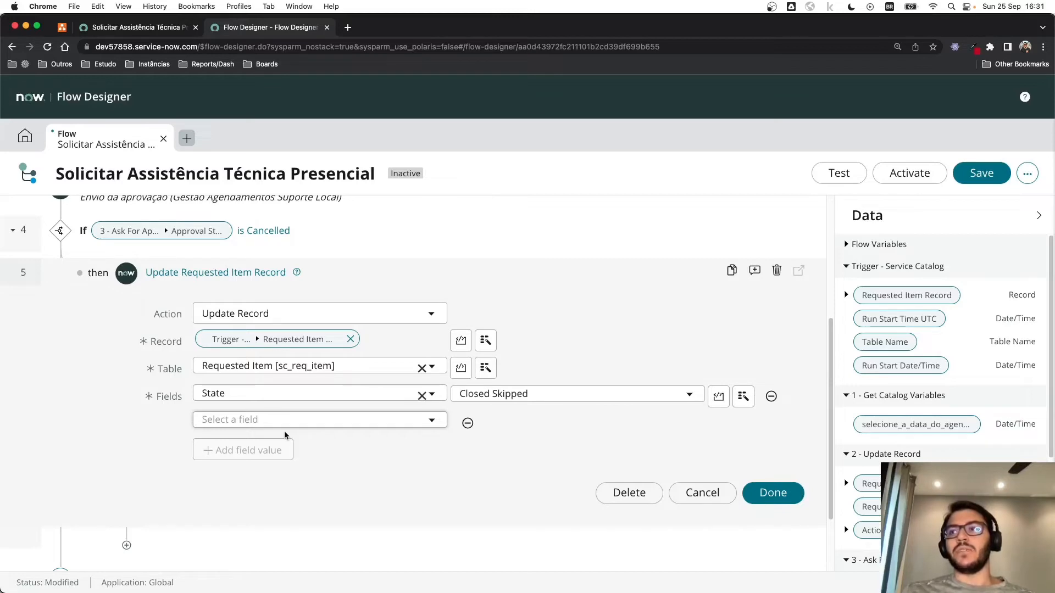
pyautogui.click(305, 421)
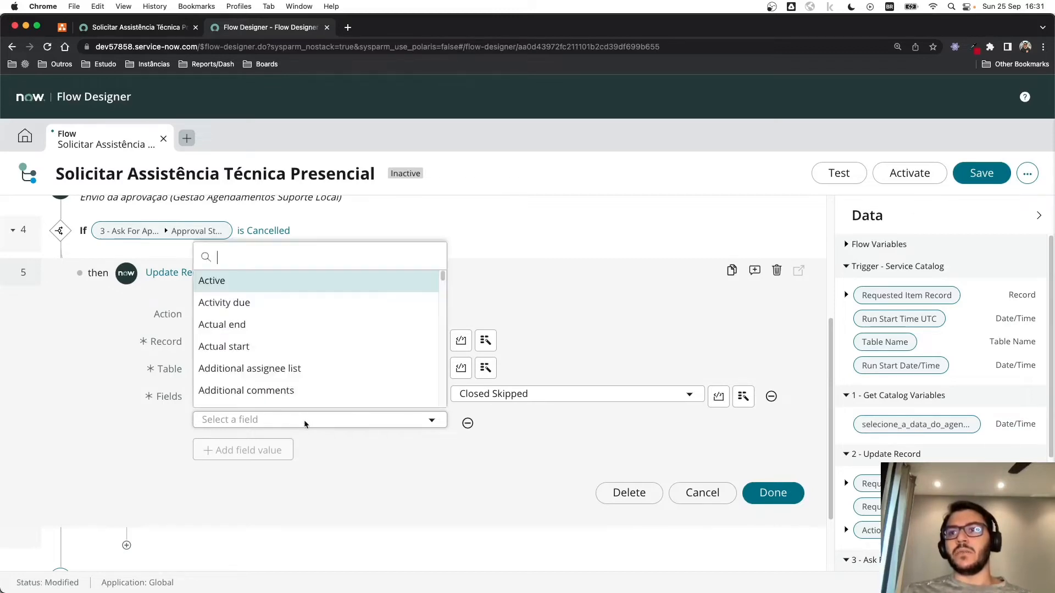
pyautogui.scroll(-1, 259, 394)
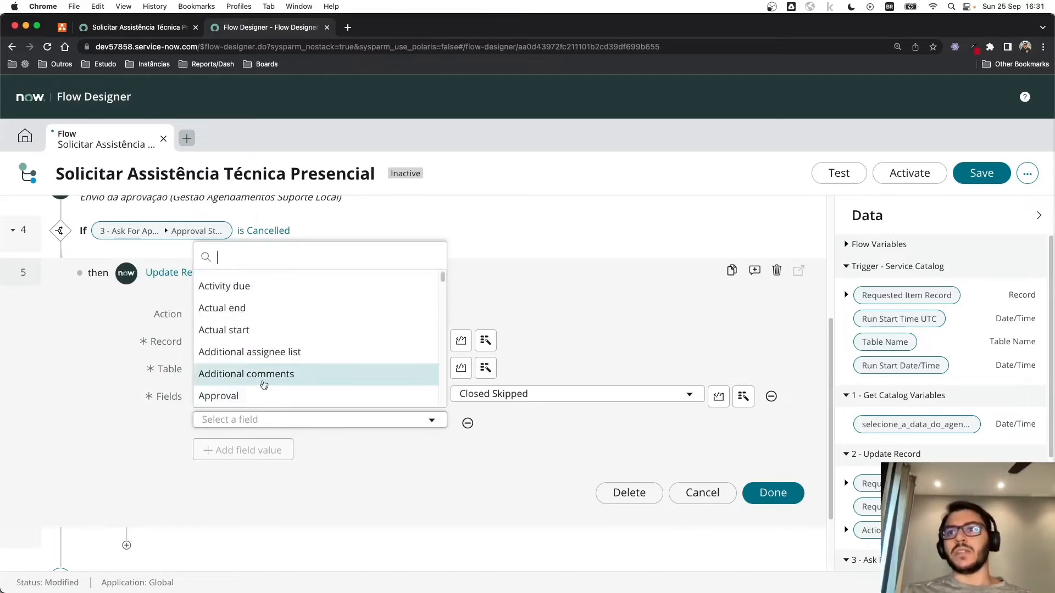
pyautogui.click(261, 375)
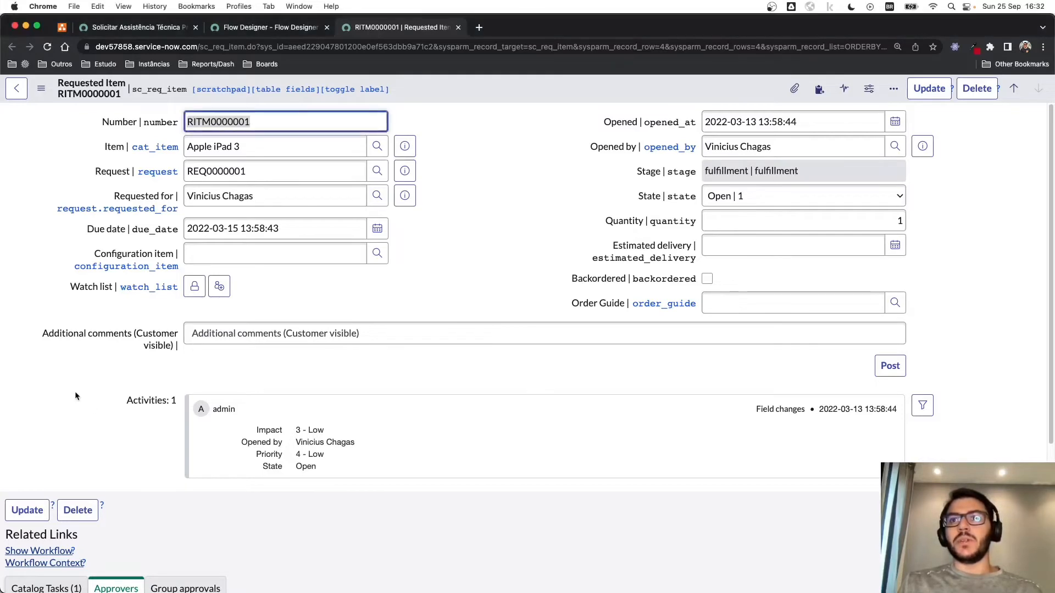
# Step: Post the test comment "teste" in Additional comments on the open Apple iPad 3 requested item, then close that record
pyautogui.click(49, 338)
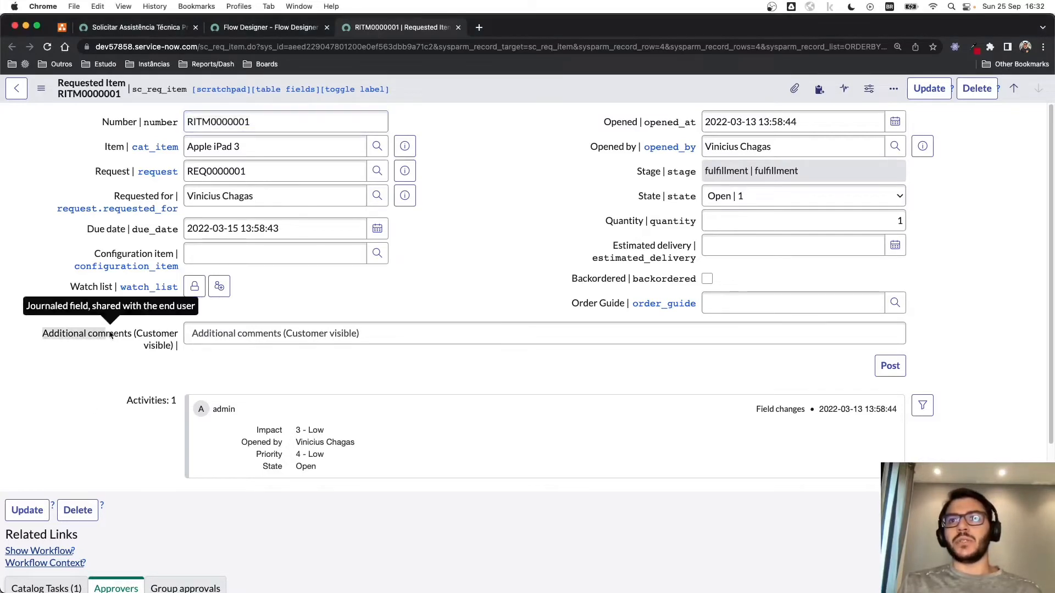
pyautogui.click(131, 333)
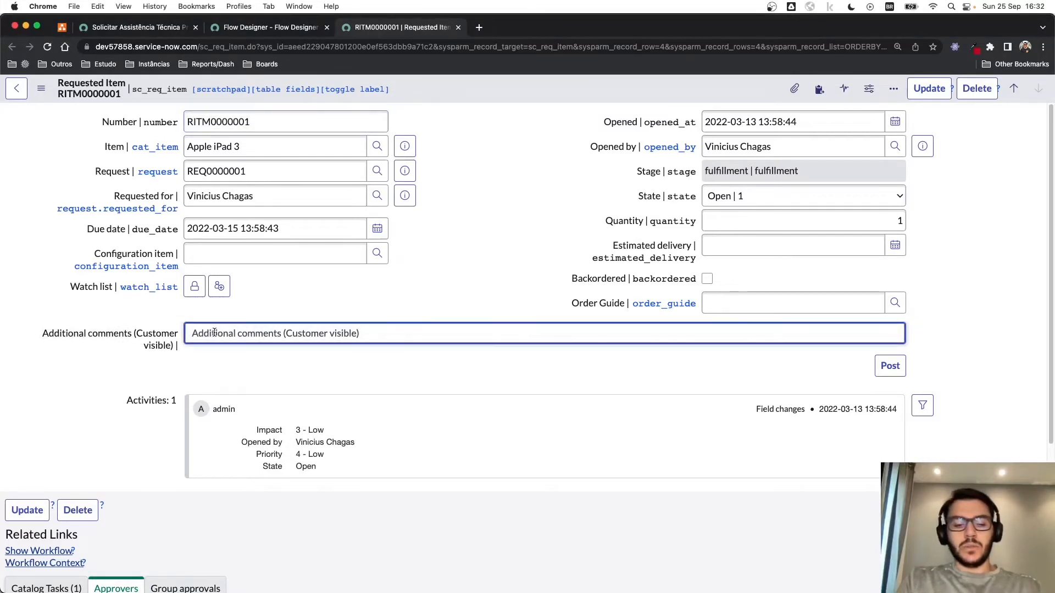
pyautogui.write('teste')
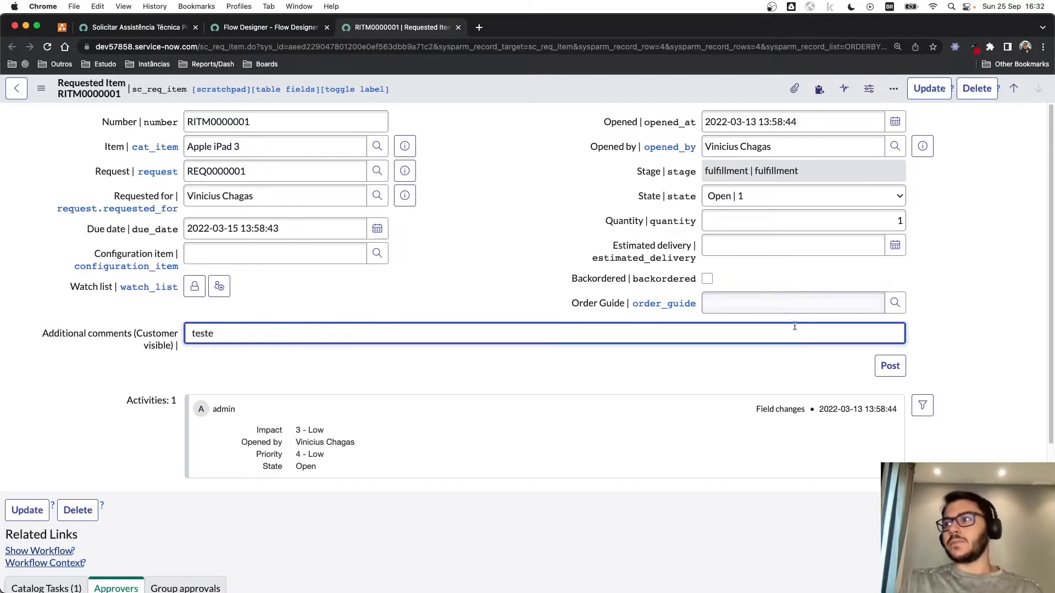
pyautogui.click(890, 366)
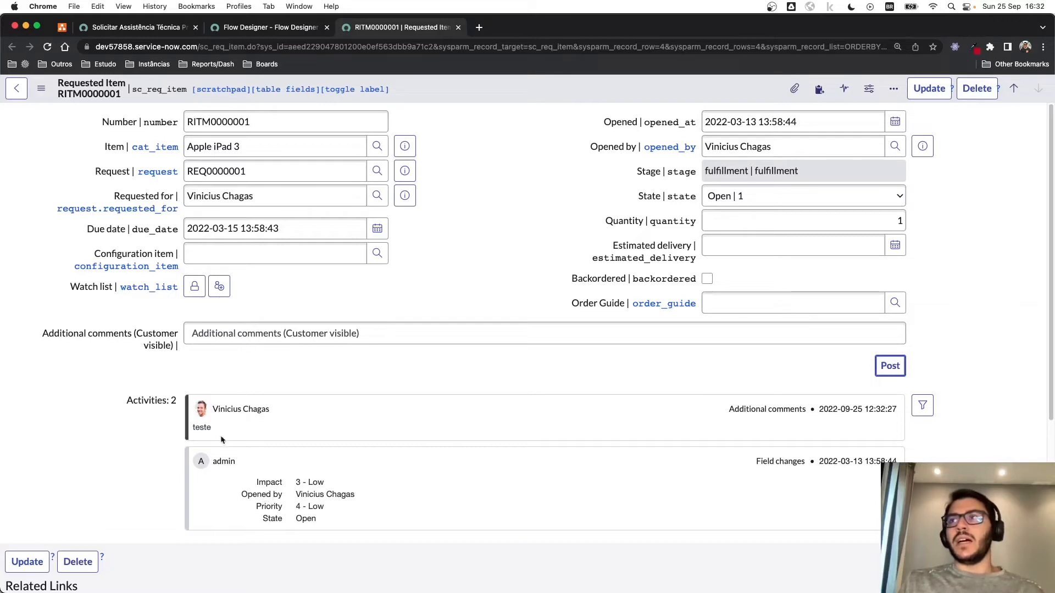
pyautogui.click(457, 28)
# Step: Set the Additional comments value to "A RITM foi finalizada por ter ultrapassado o prazo da data agendada sem aprovação."
pyautogui.scroll(-2, 250, 487)
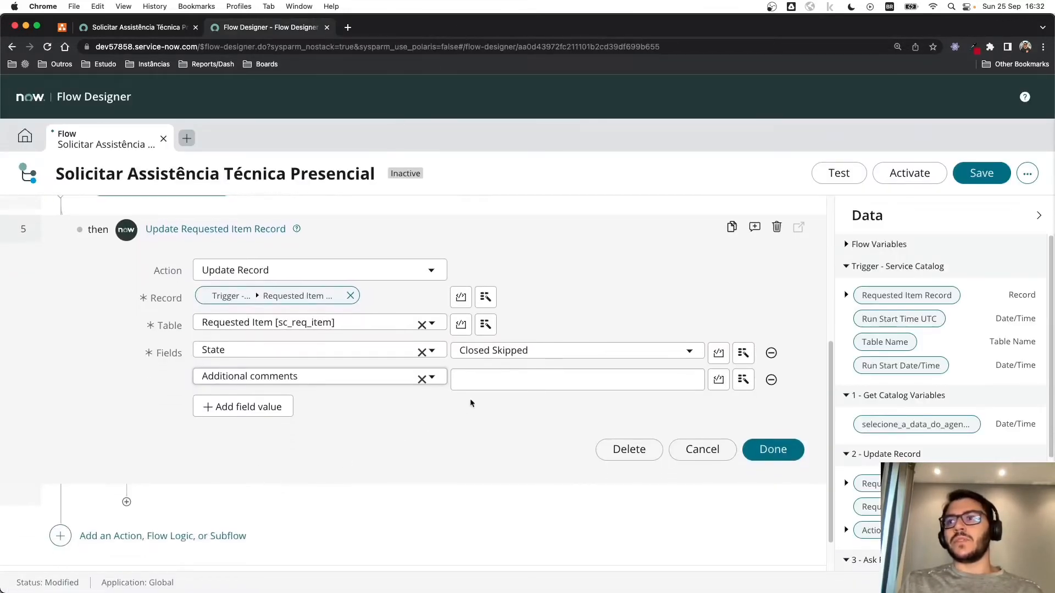
pyautogui.click(485, 379)
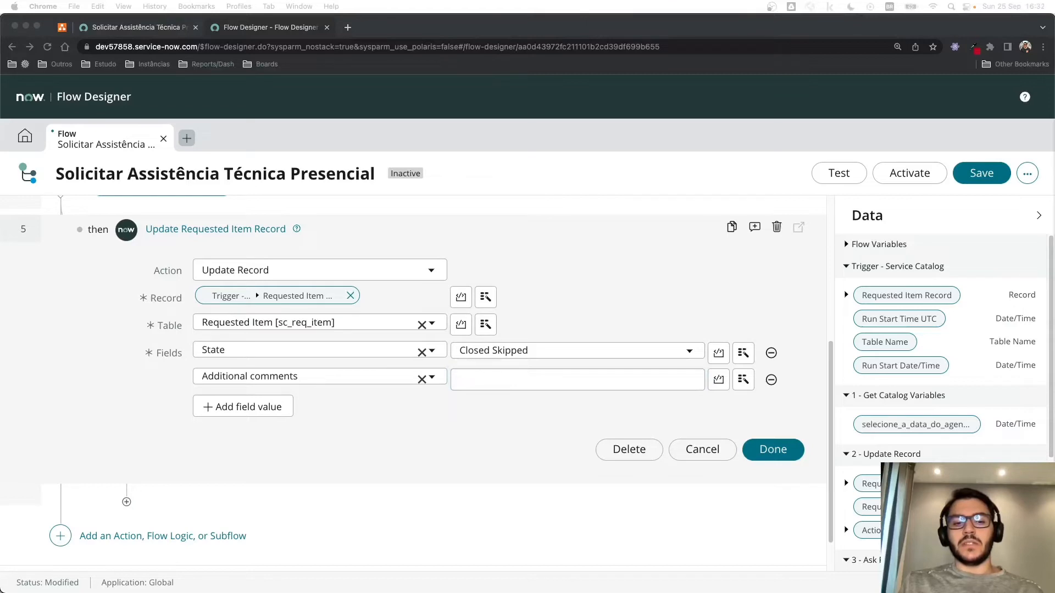
pyautogui.click(469, 380)
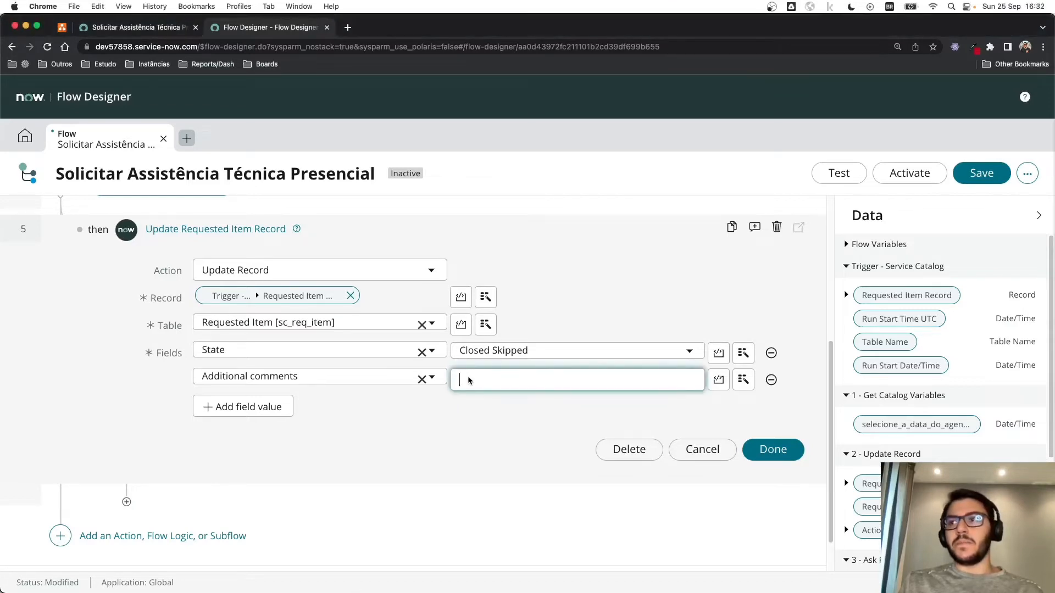
pyautogui.write('A')
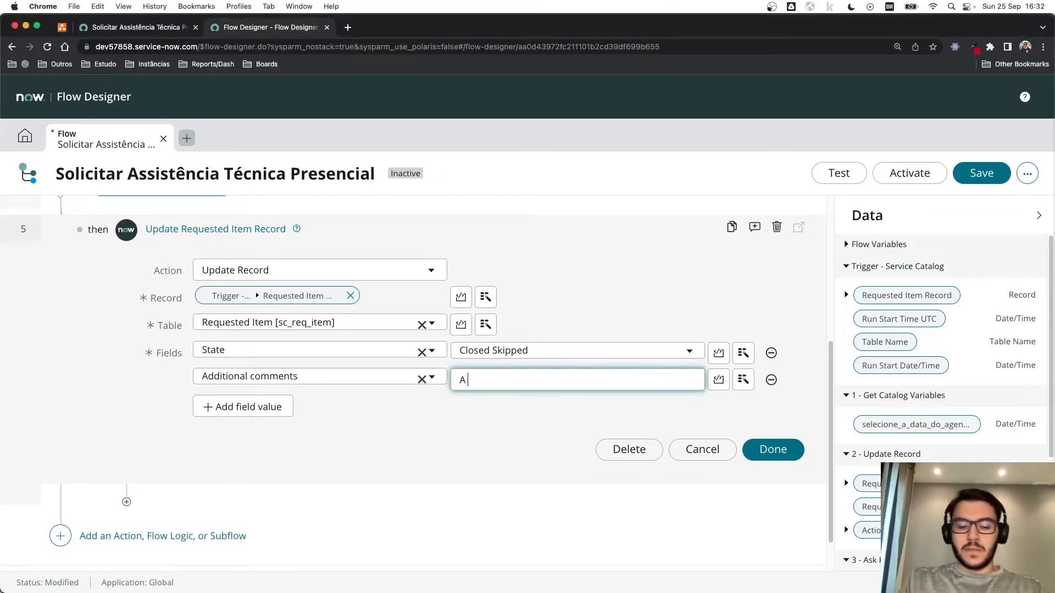
pyautogui.write(' RITM')
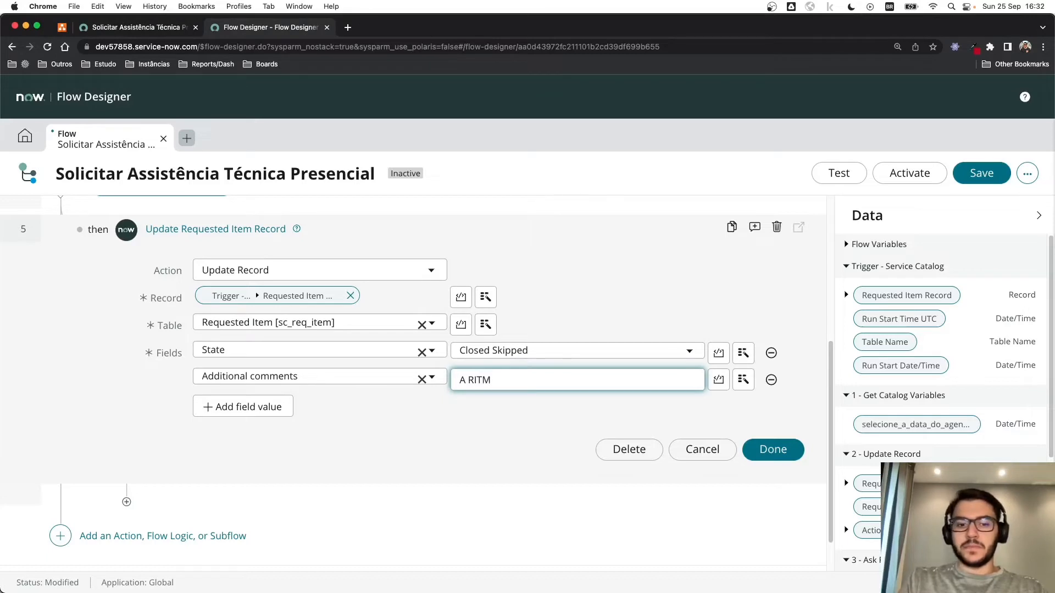
pyautogui.write(' foi finaliz')
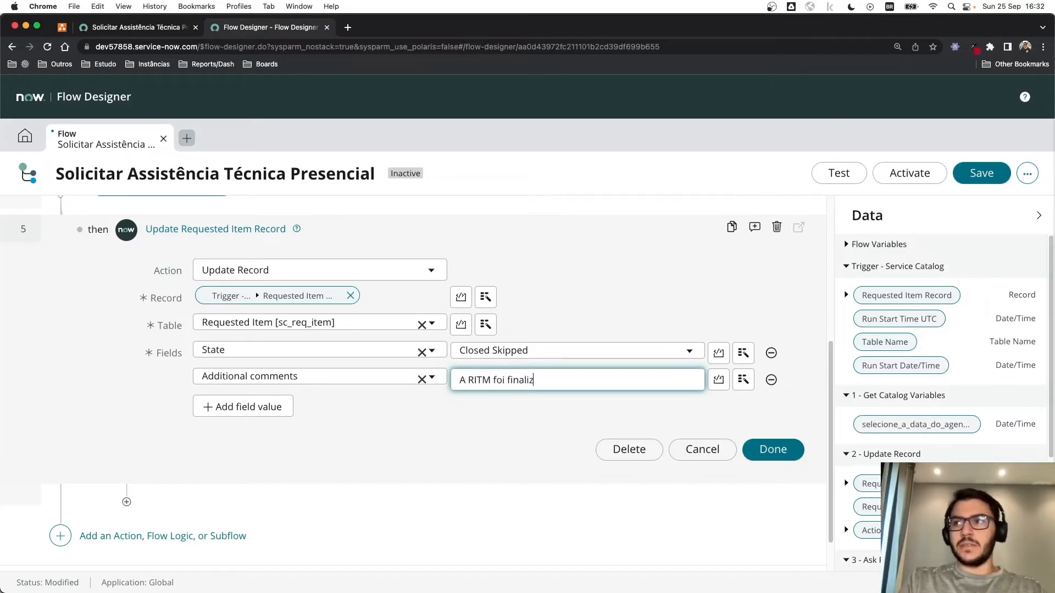
pyautogui.write('ada')
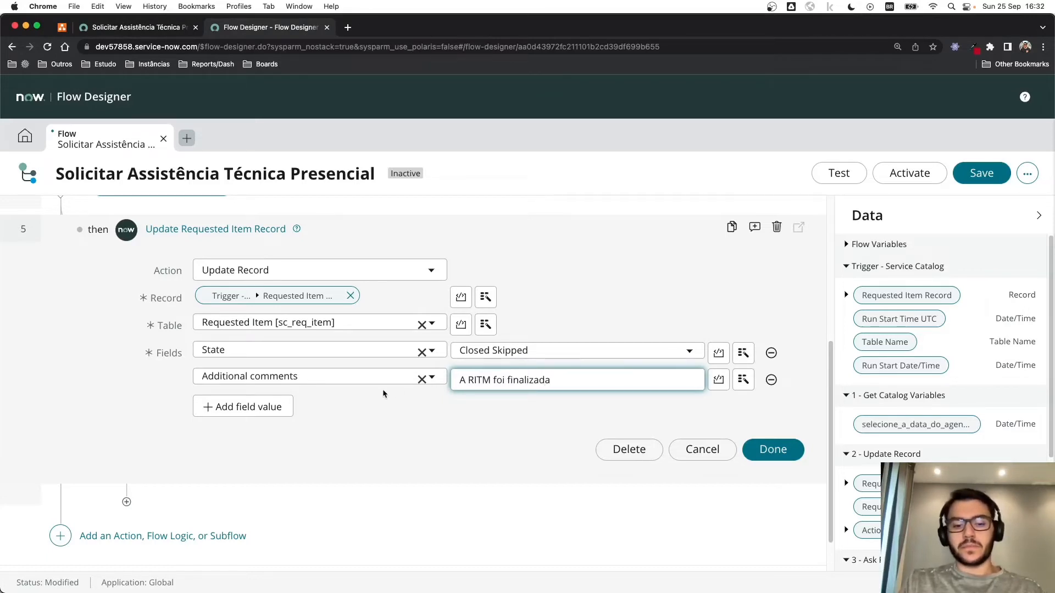
pyautogui.write(' por ter ult')
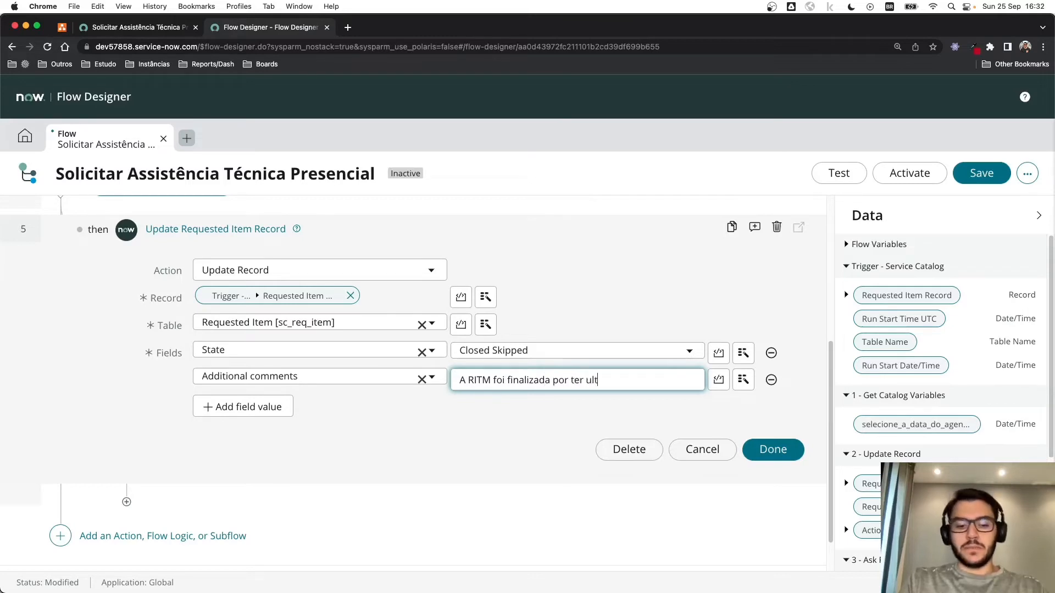
pyautogui.write('rapassado o p')
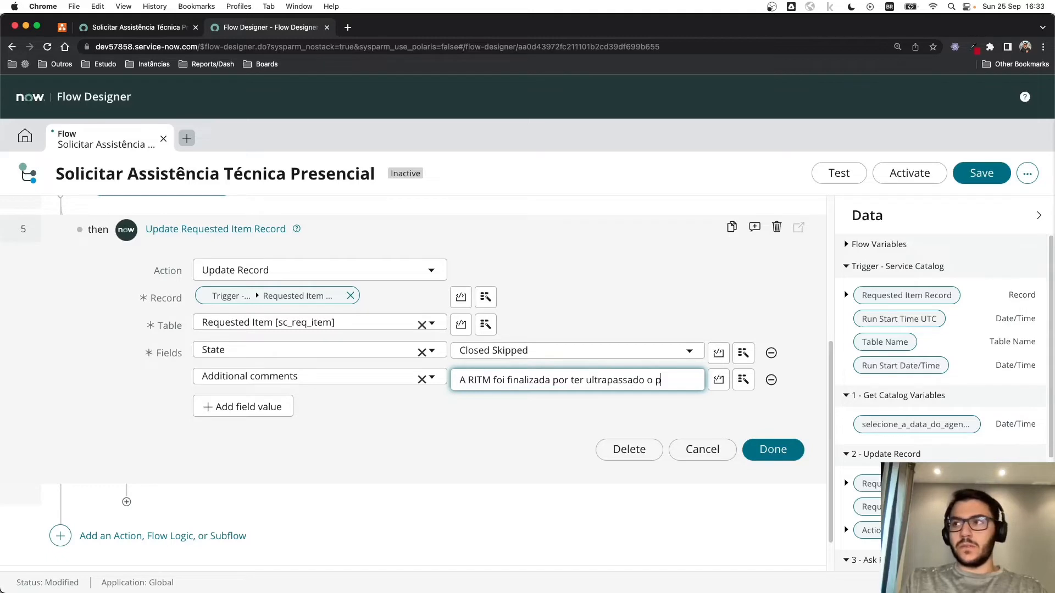
pyautogui.write('razo')
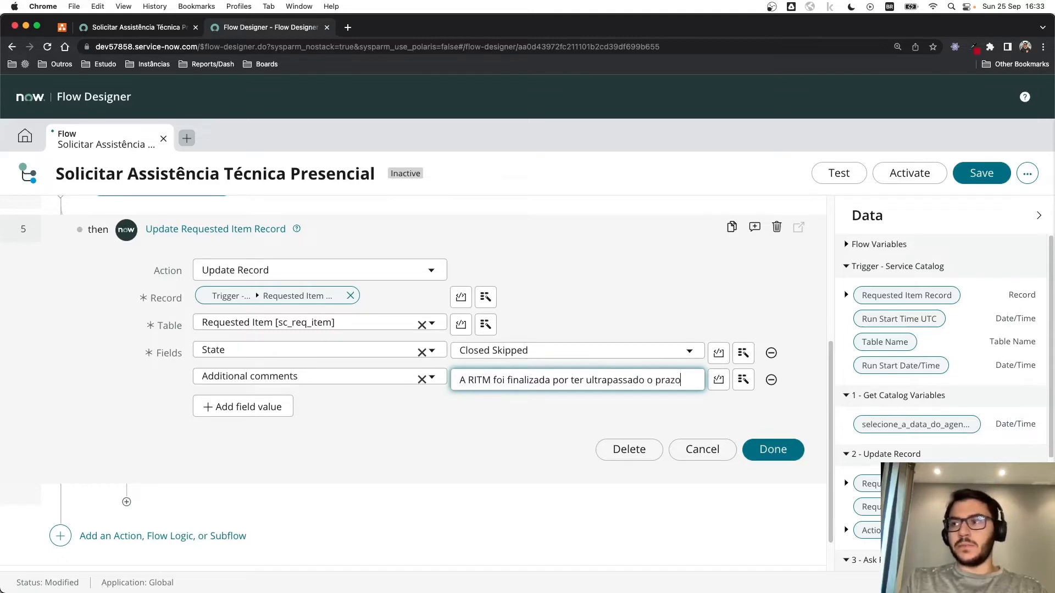
pyautogui.write(' da data agen')
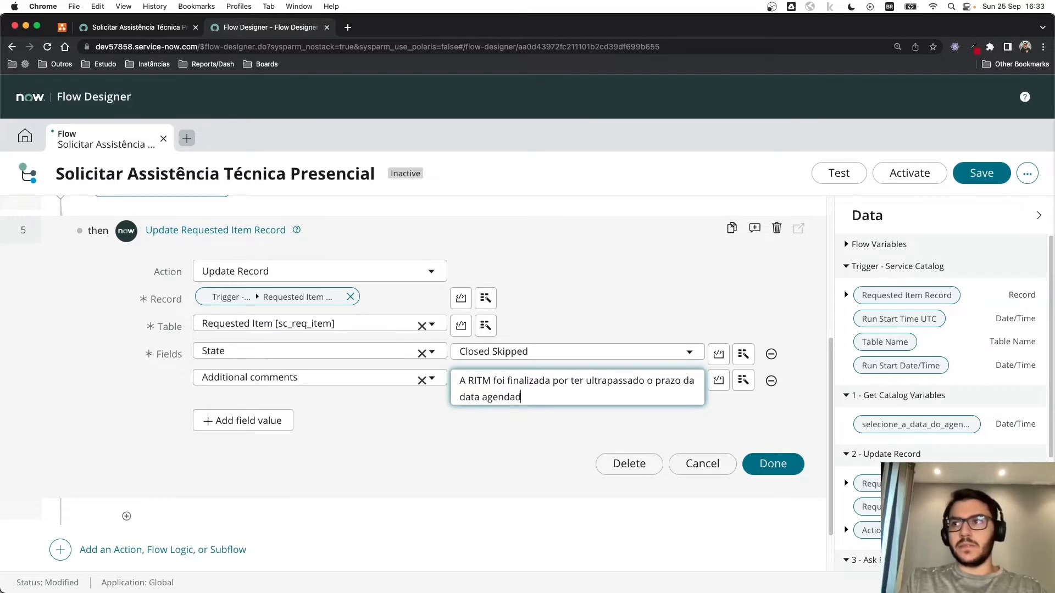
pyautogui.write('dada sem ap')
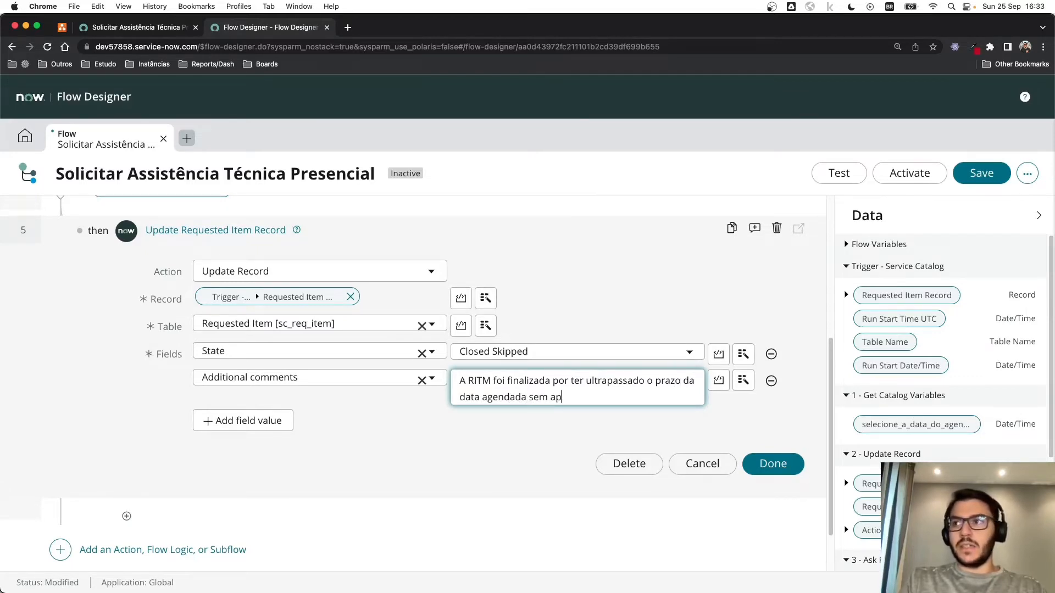
pyautogui.write('rovaçoã')
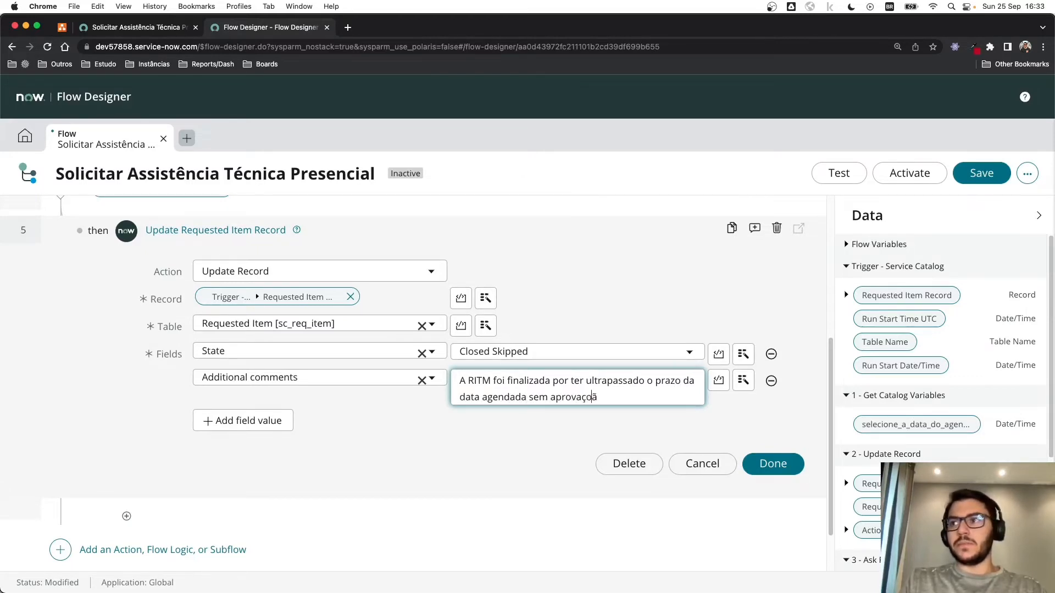
pyautogui.press('BackSpace')
pyautogui.press('BackSpace')
pyautogui.write('ã')
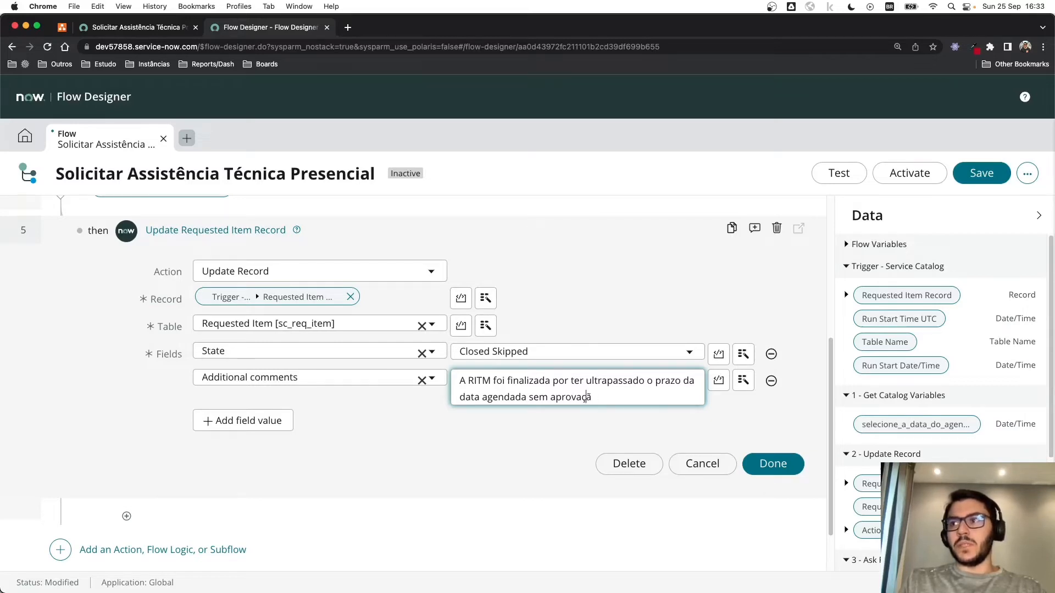
pyautogui.write('o.')
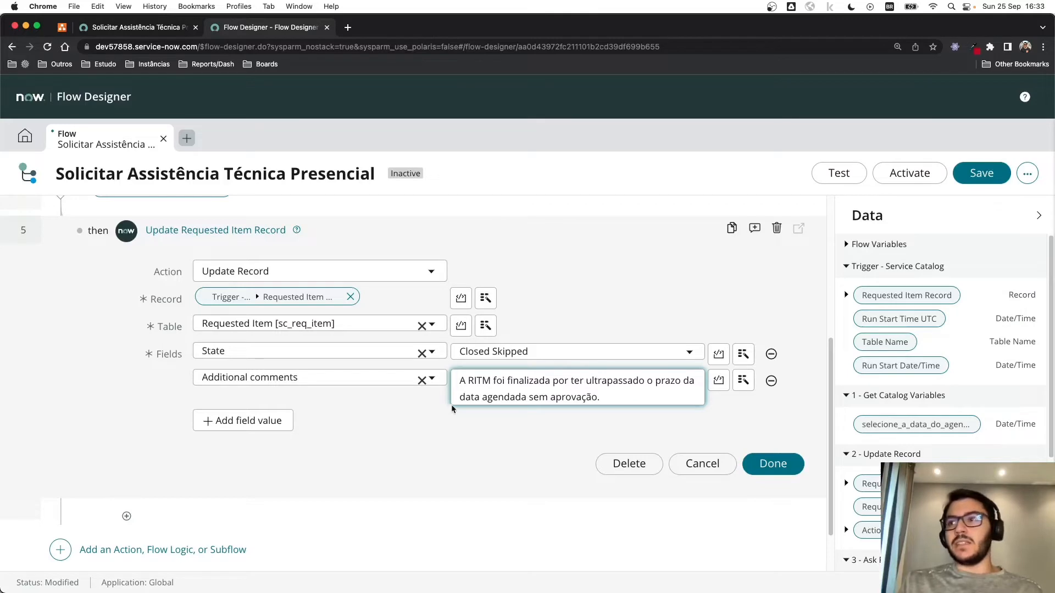
# Step: Replace the word "RITM" in the Additional comments text with the Number data pill from the trigger's Requested Item Record
pyautogui.moveTo(489, 380); pyautogui.dragTo(467, 380)
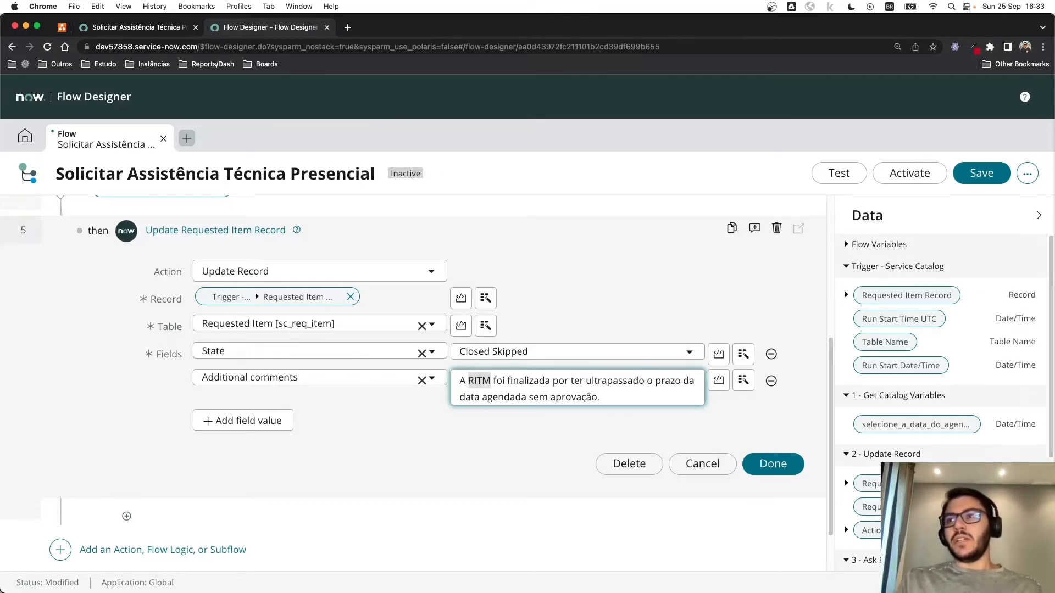
pyautogui.press('BackSpace')
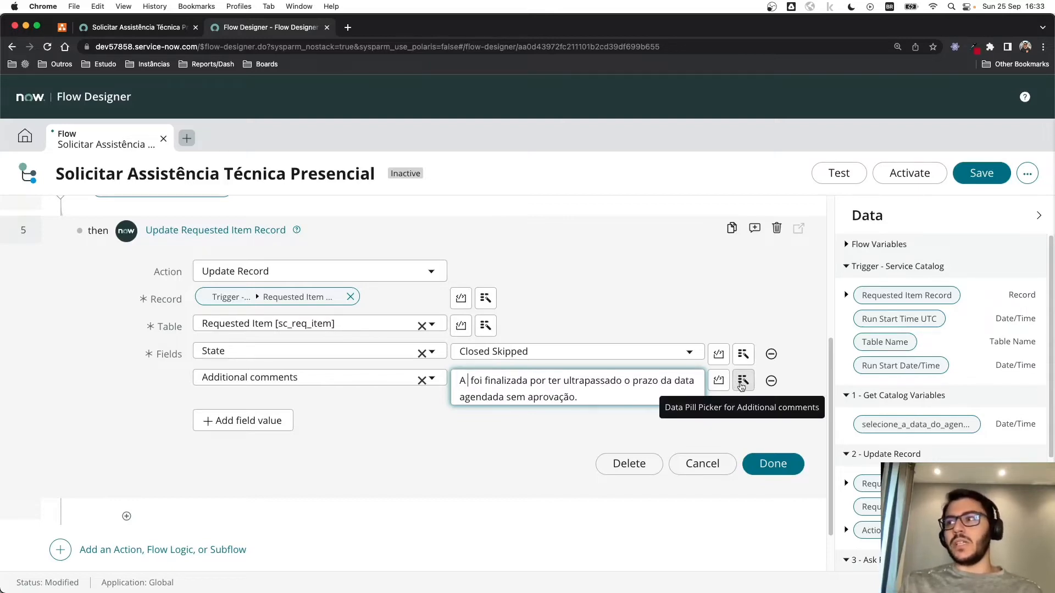
pyautogui.click(743, 381)
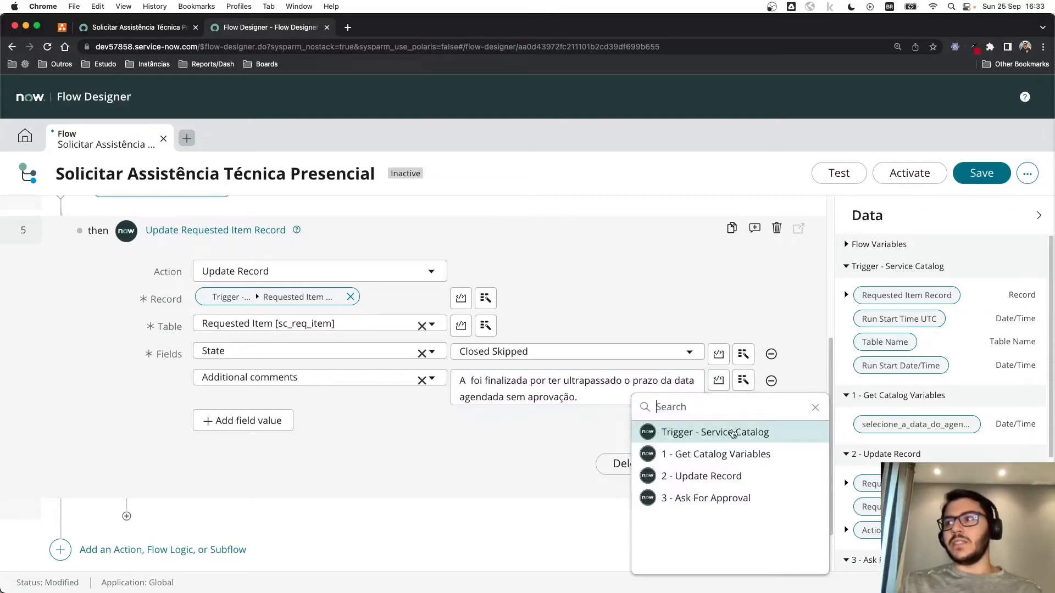
pyautogui.click(733, 432)
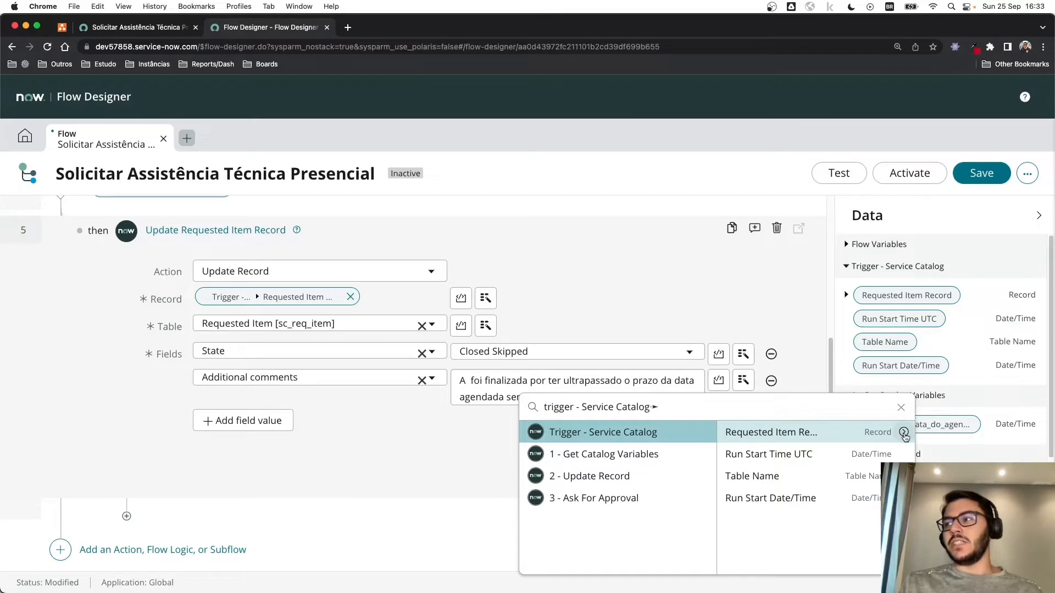
pyautogui.click(904, 433)
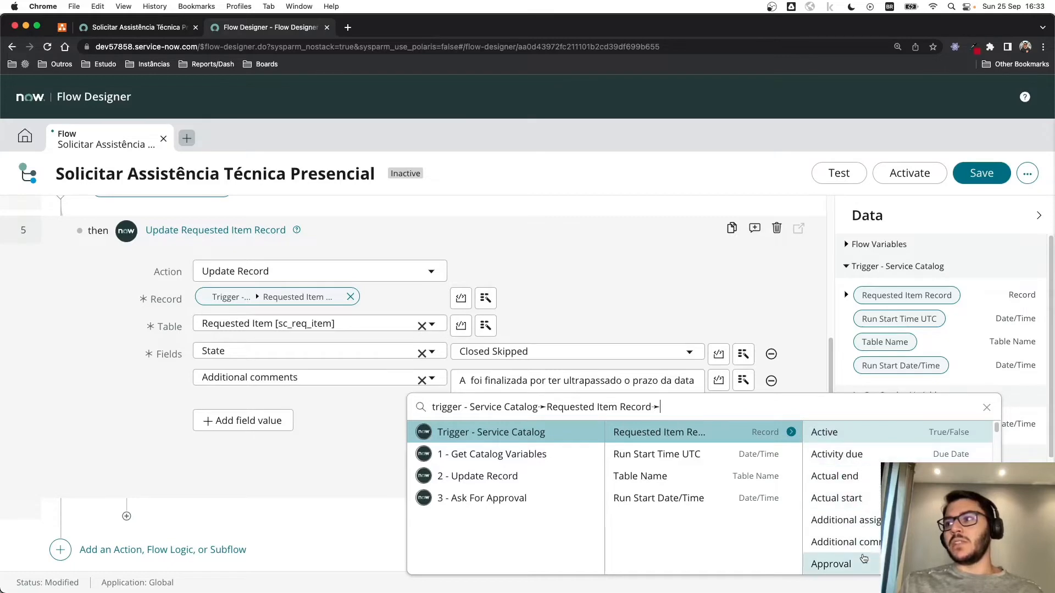
pyautogui.scroll(-10, 868, 547)
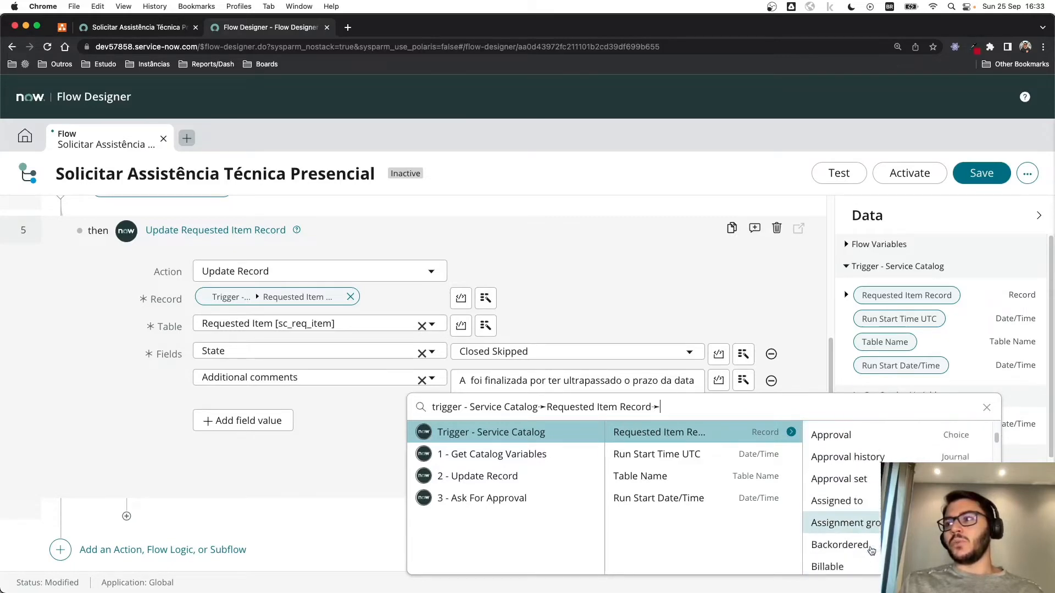
pyautogui.scroll(-12, 874, 549)
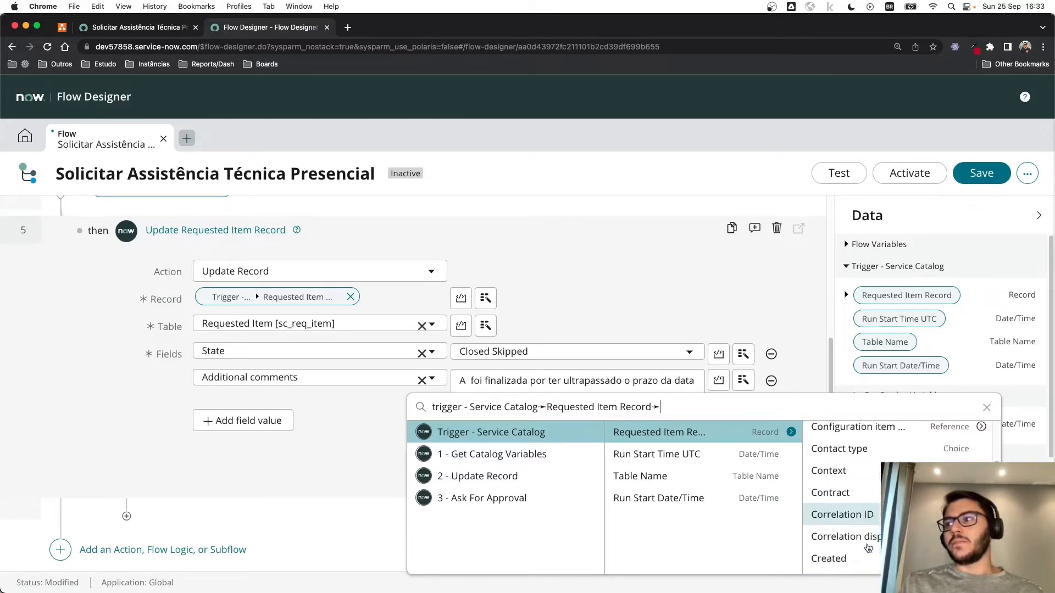
pyautogui.scroll(-10, 864, 548)
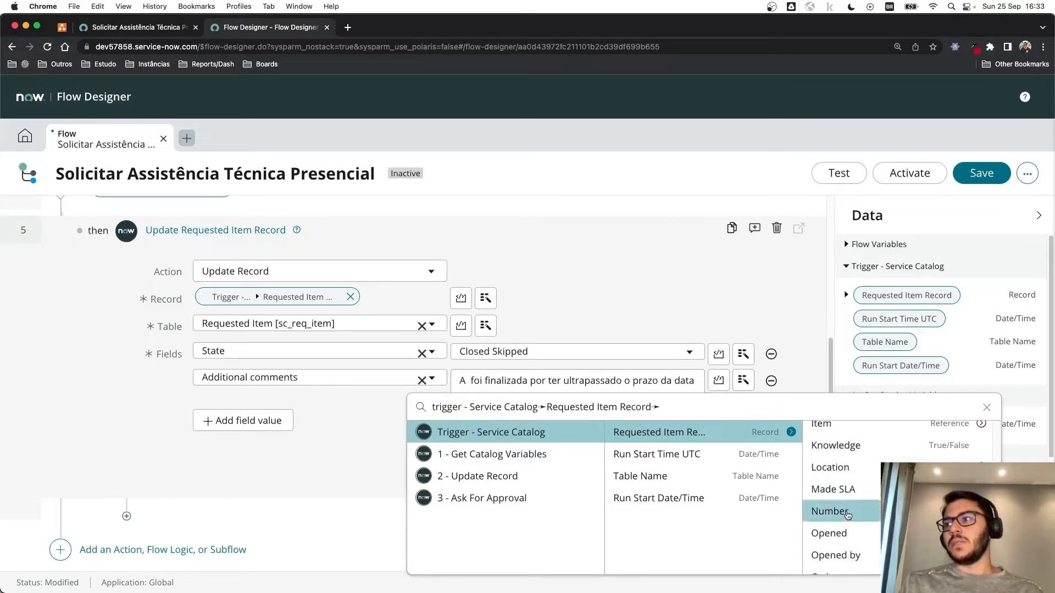
pyautogui.click(860, 513)
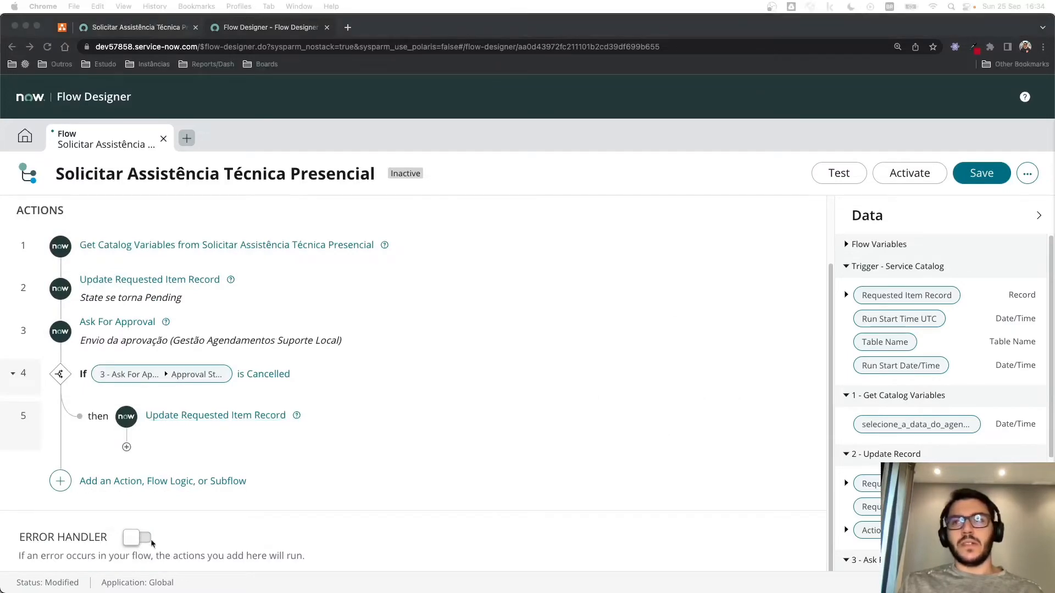
# Step: Annotate the Update Requested Item Record action in the Cancelled branch with "Status como Closed Skipped" and finish editing it
pyautogui.click(209, 417)
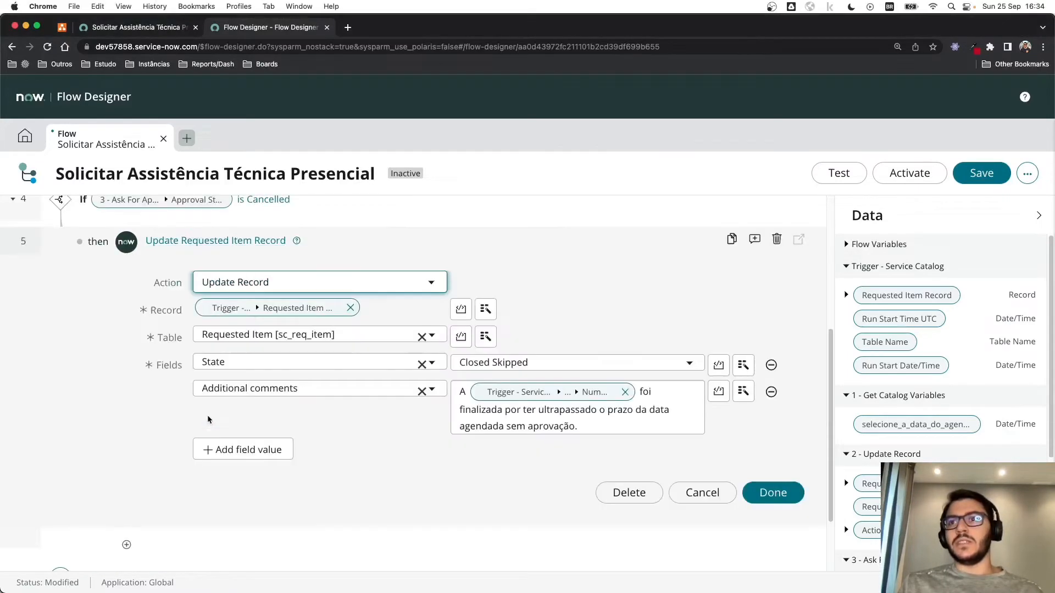
pyautogui.click(754, 239)
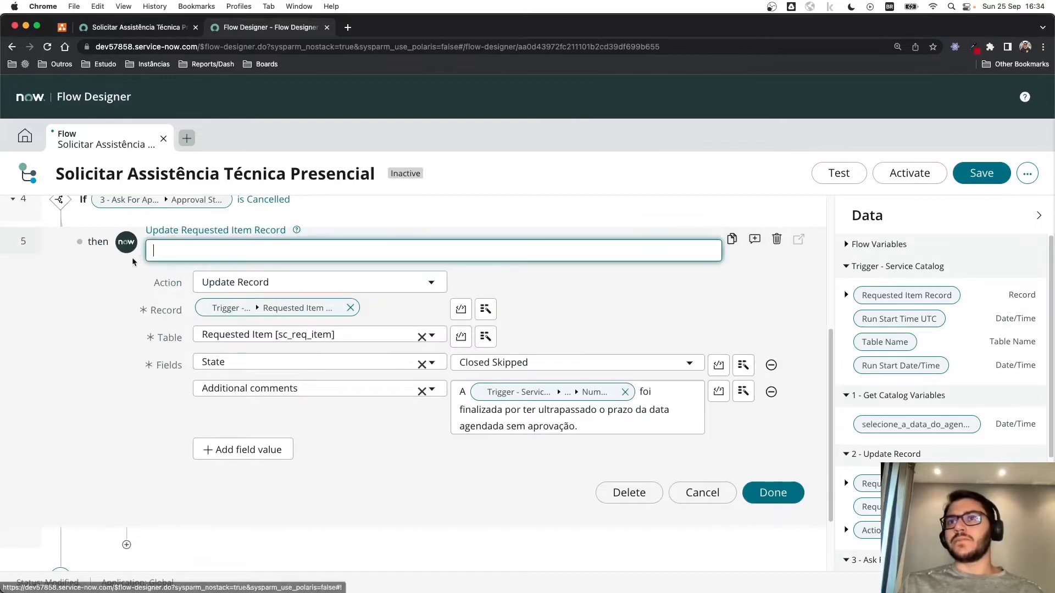
pyautogui.write('Sta')
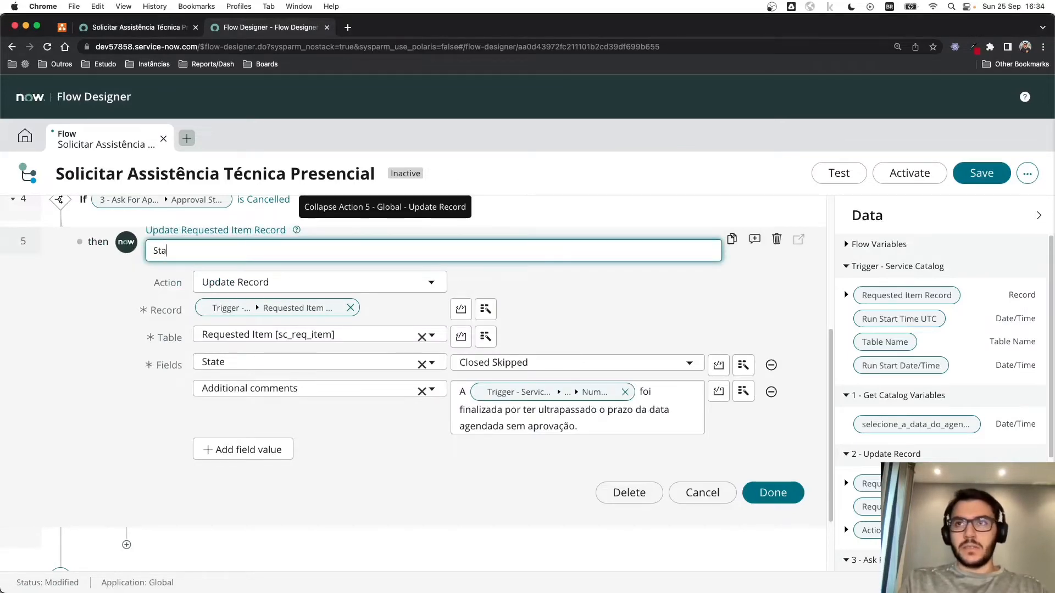
pyautogui.write('tus em')
pyautogui.press('BackSpace')
pyautogui.press('BackSpace')
pyautogui.press('BackSpace')
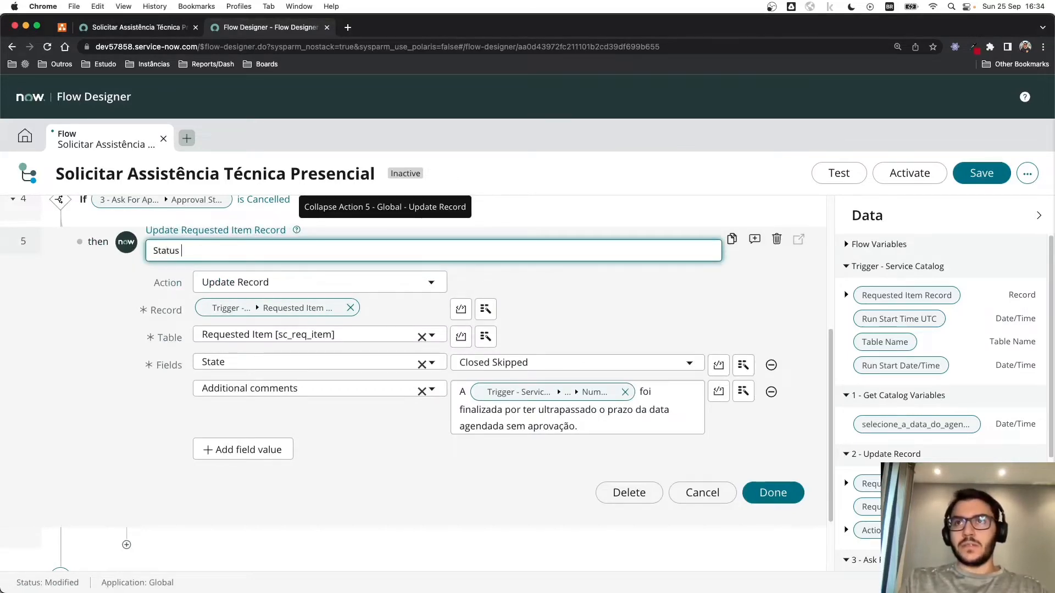
pyautogui.write('como C')
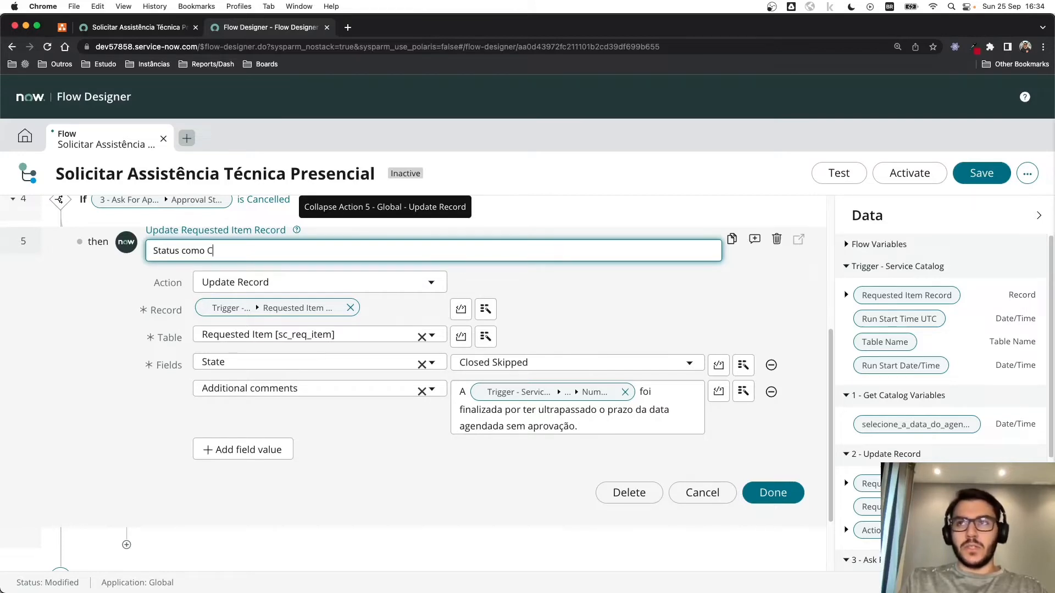
pyautogui.write('losed S')
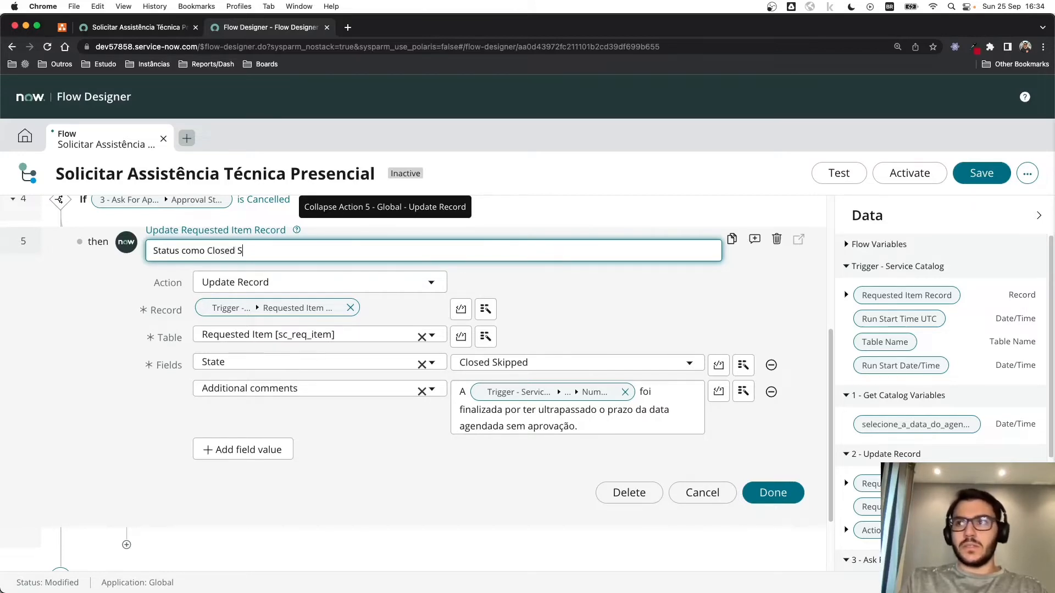
pyautogui.write('kipped')
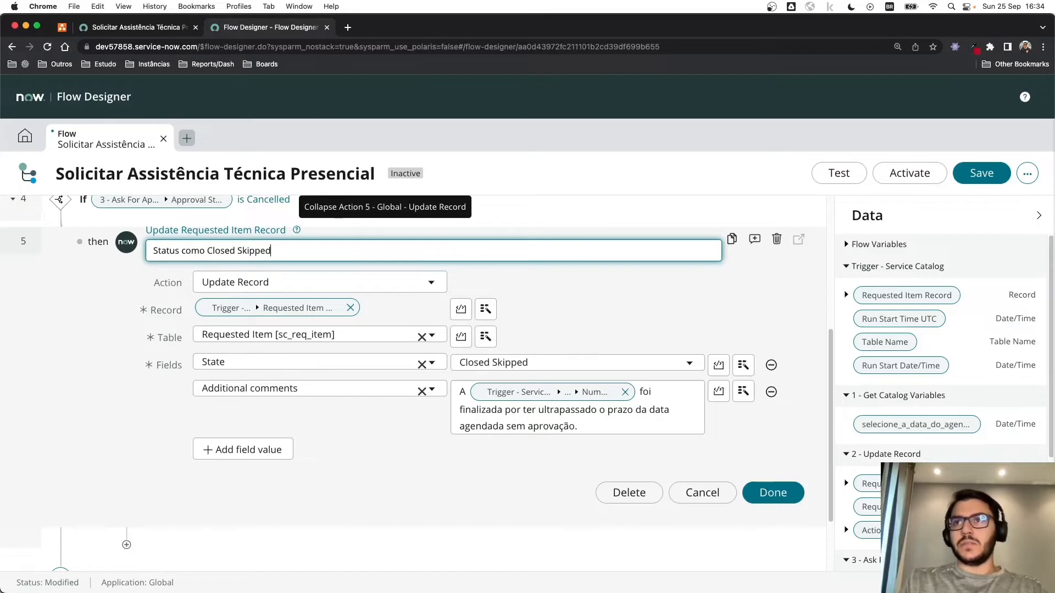
pyautogui.click(759, 492)
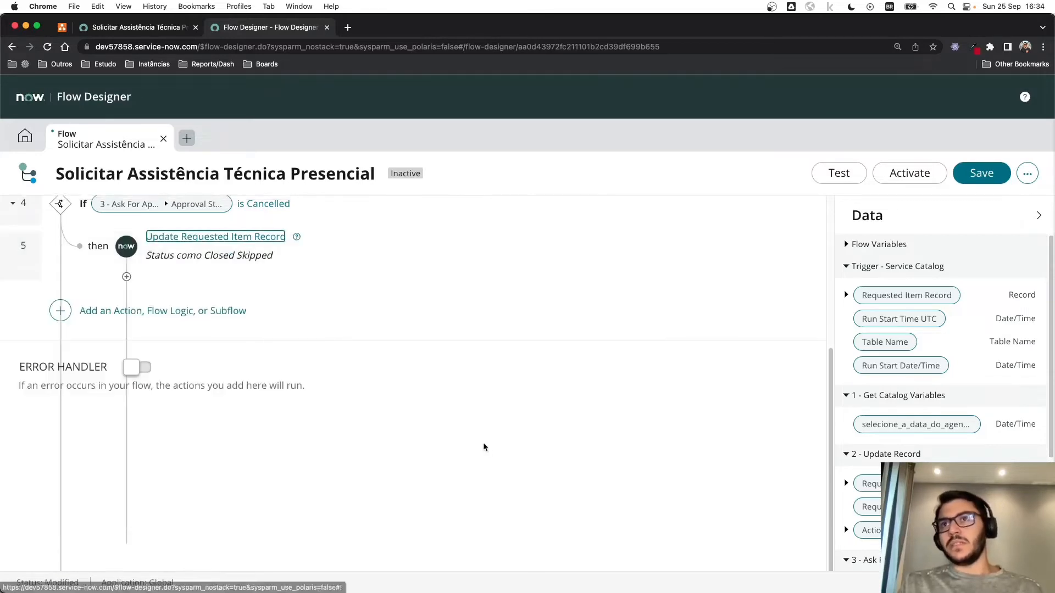
# Step: Add an End Flow logic after the Update Requested Item Record action in the Cancelled branch
pyautogui.scroll(3, 483, 443)
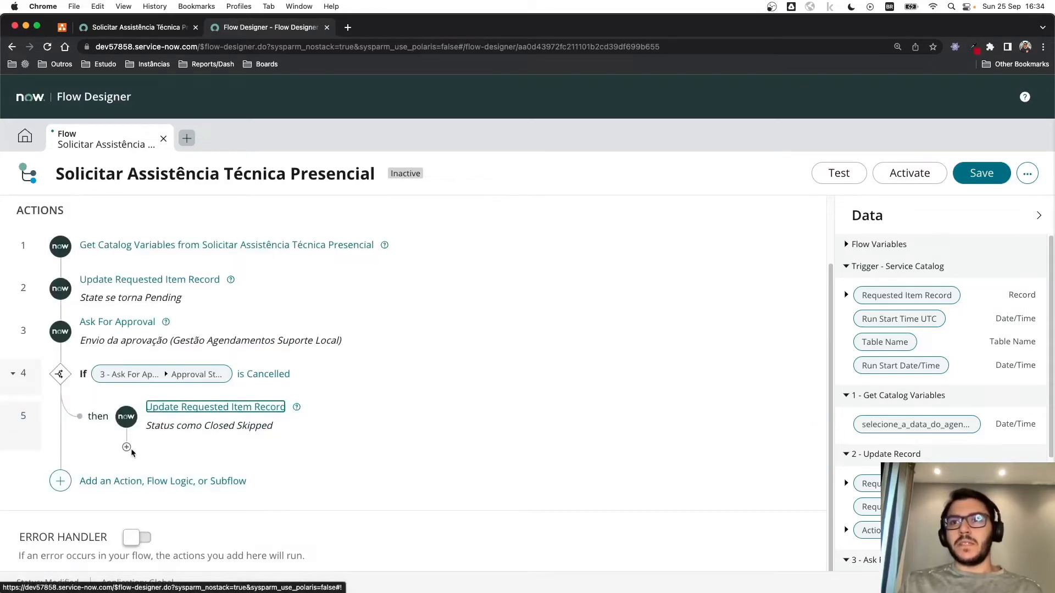
pyautogui.click(128, 449)
pyautogui.click(278, 444)
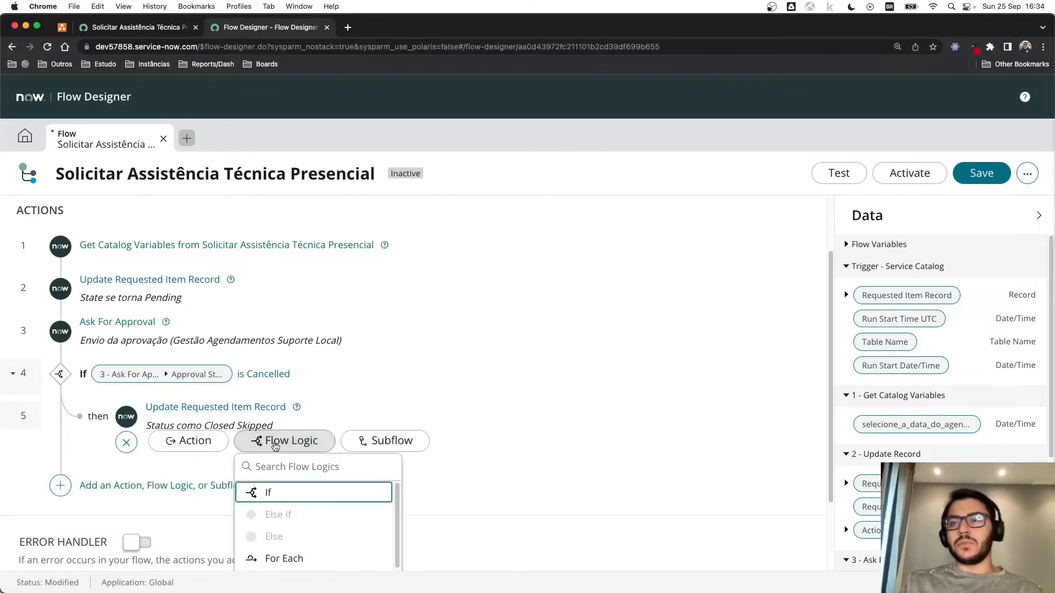
pyautogui.scroll(-2, 459, 454)
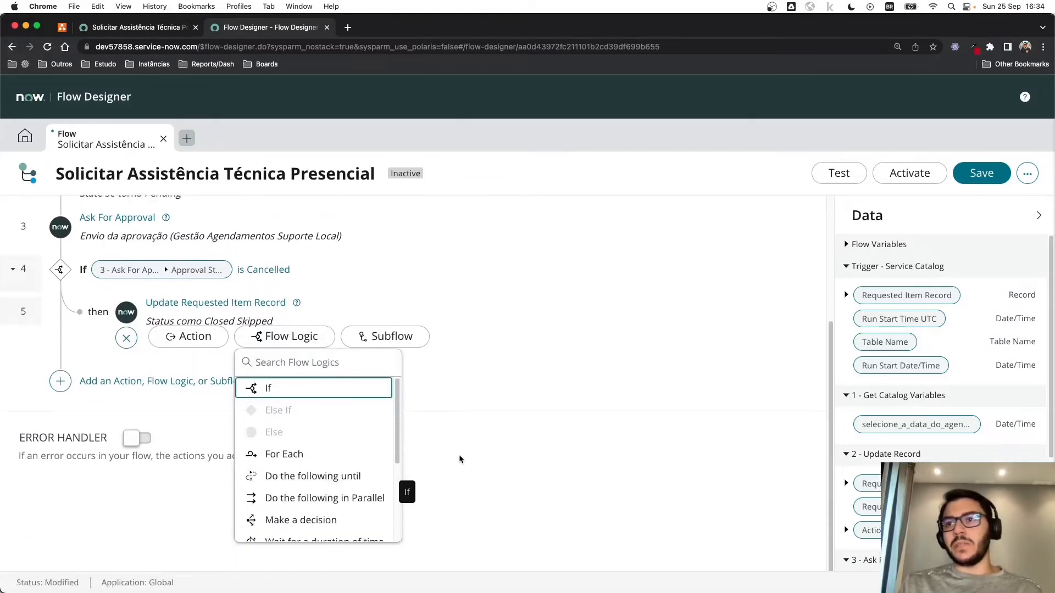
pyautogui.scroll(-3, 363, 457)
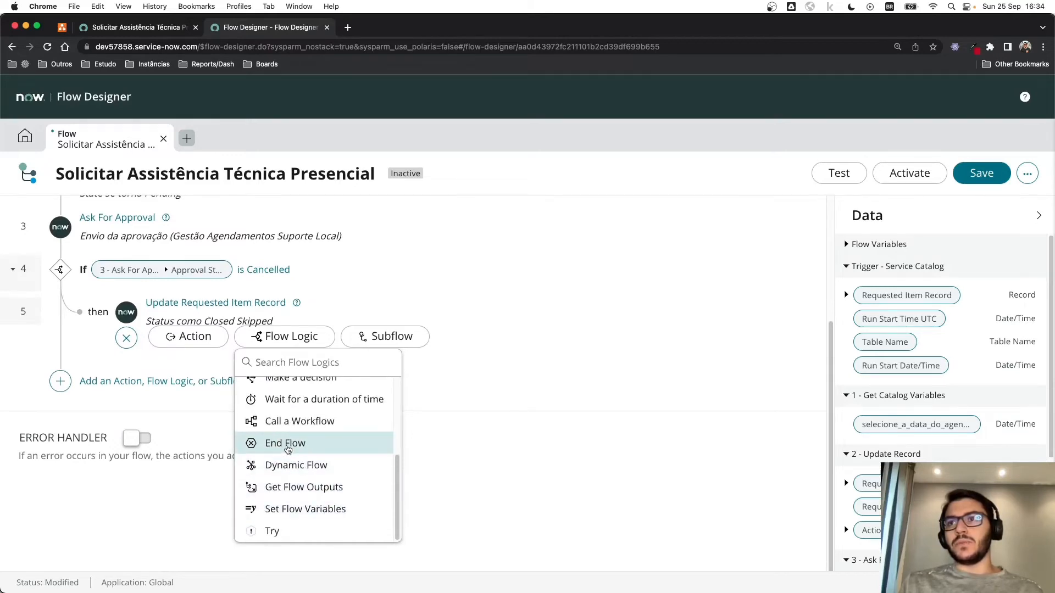
pyautogui.click(289, 342)
pyautogui.click(284, 436)
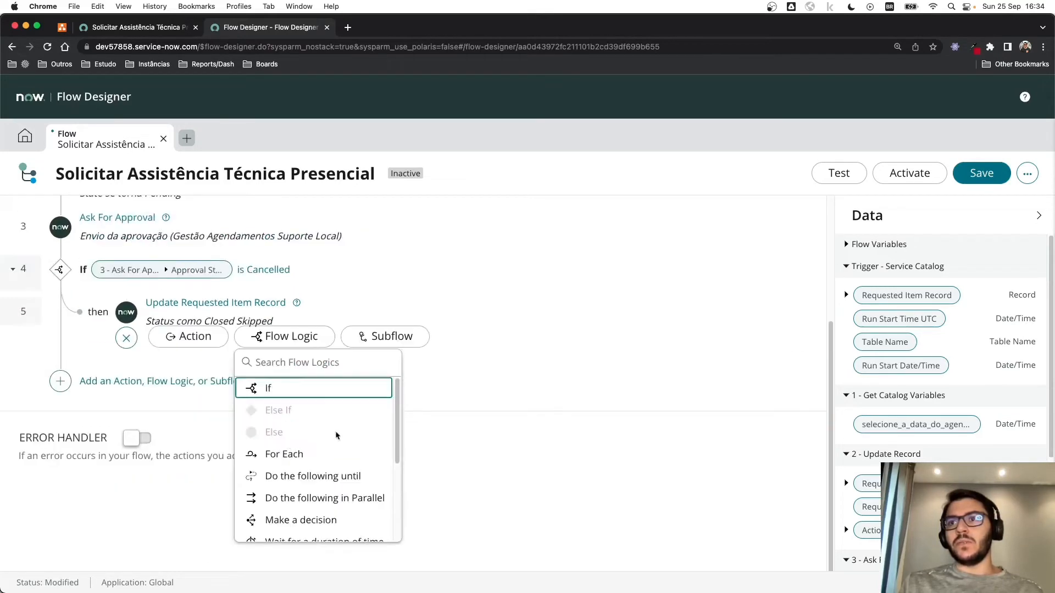
pyautogui.scroll(-3, 282, 456)
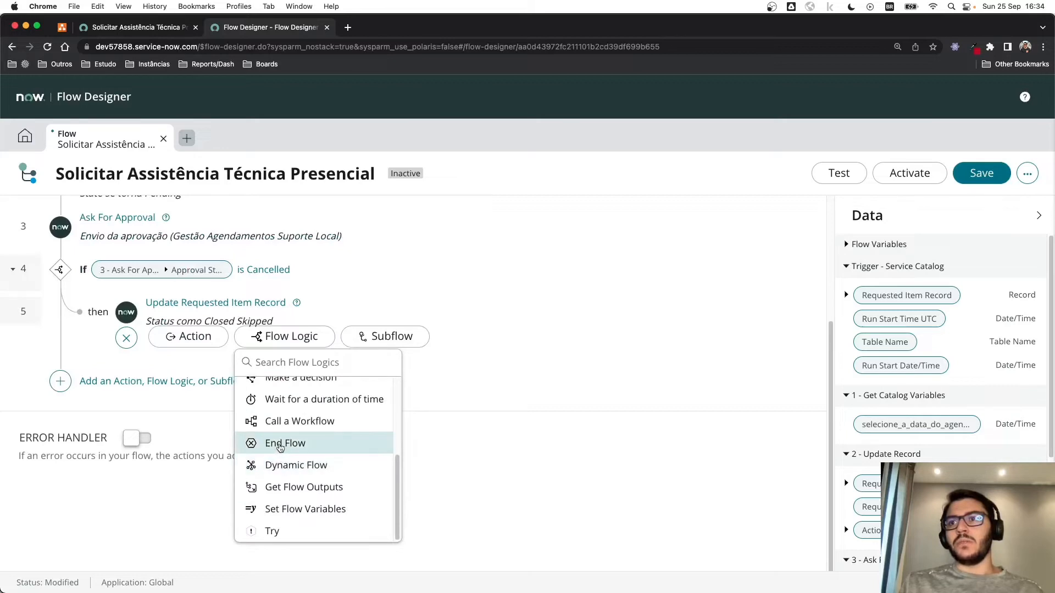
pyautogui.click(280, 440)
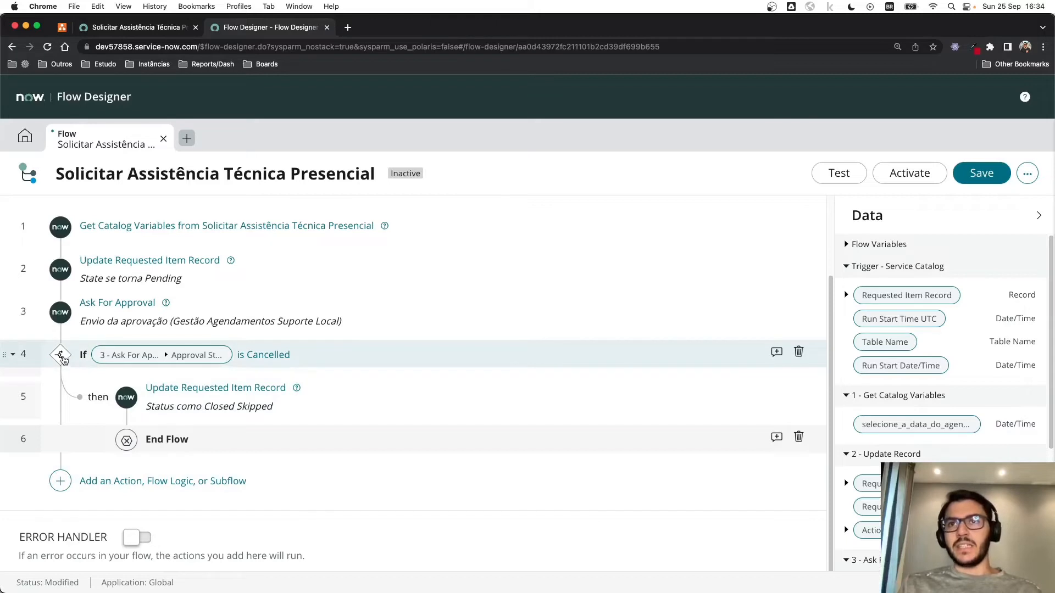
# Step: Add an Else If after the Cancelled branch with the condition that the Ask For Approval step's Approval State is Rejected
pyautogui.click(61, 480)
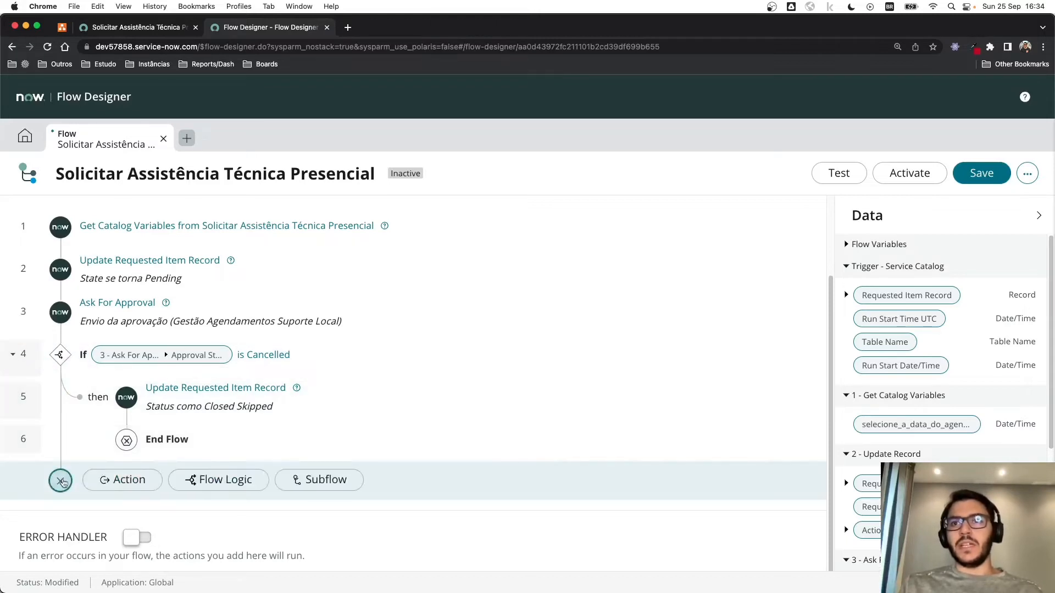
pyautogui.click(204, 489)
pyautogui.scroll(-5, 130, 486)
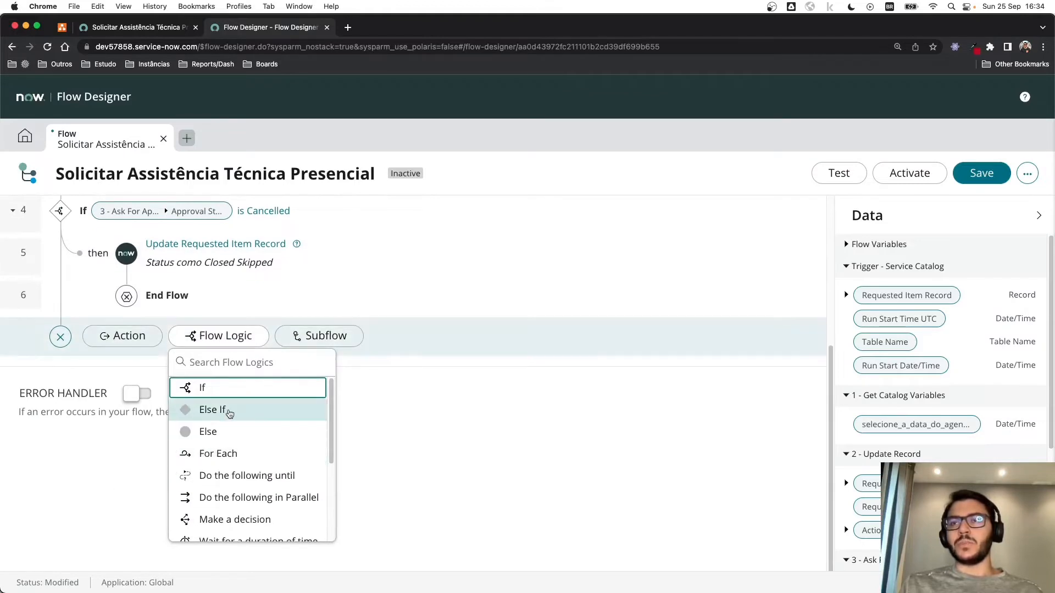
pyautogui.click(230, 413)
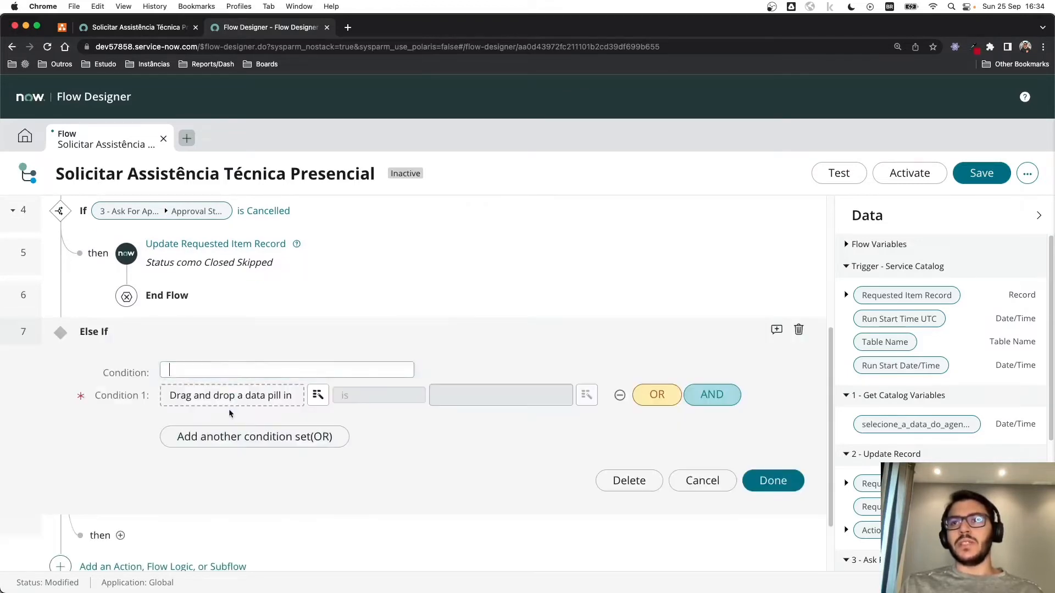
pyautogui.click(319, 396)
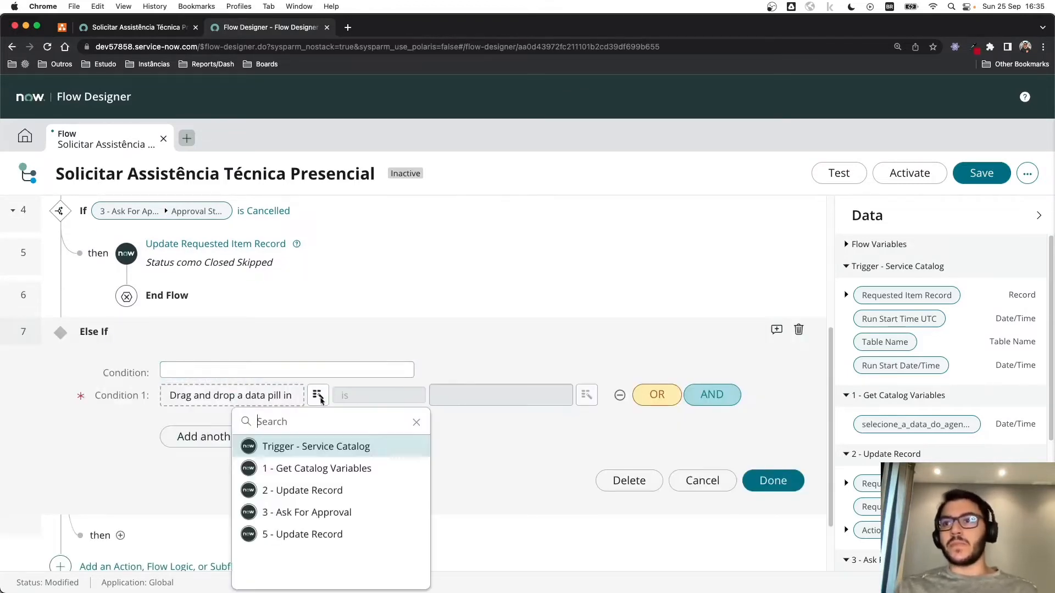
pyautogui.click(333, 512)
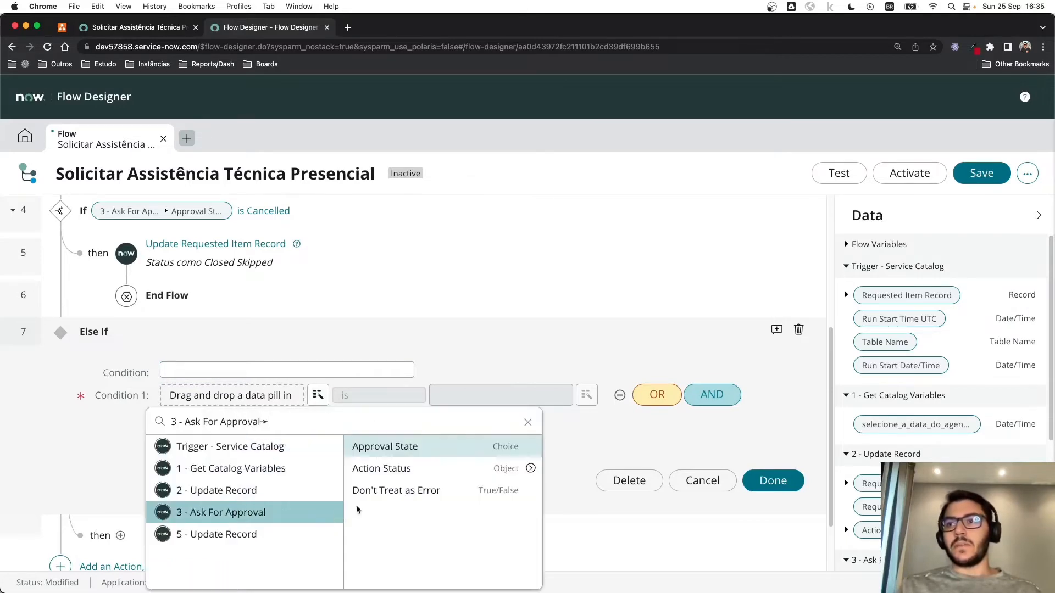
pyautogui.click(415, 454)
pyautogui.click(512, 396)
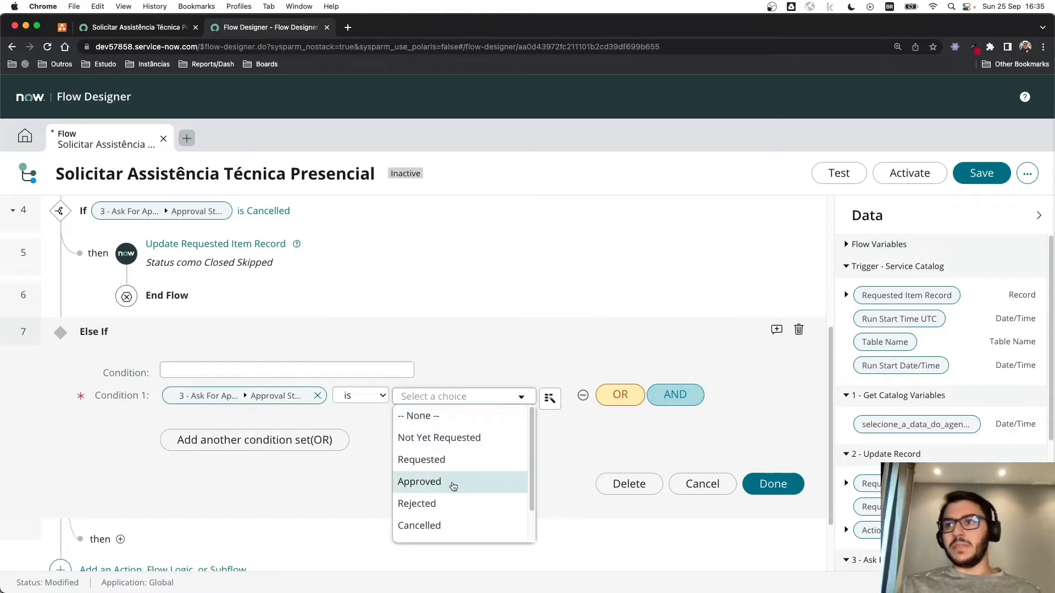
pyautogui.click(450, 504)
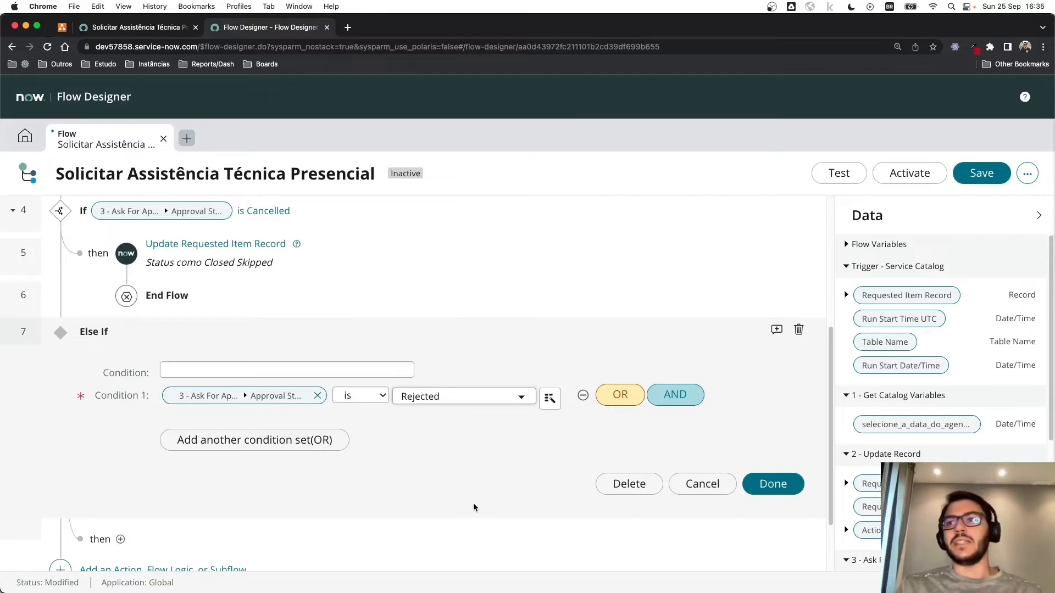
pyautogui.click(758, 484)
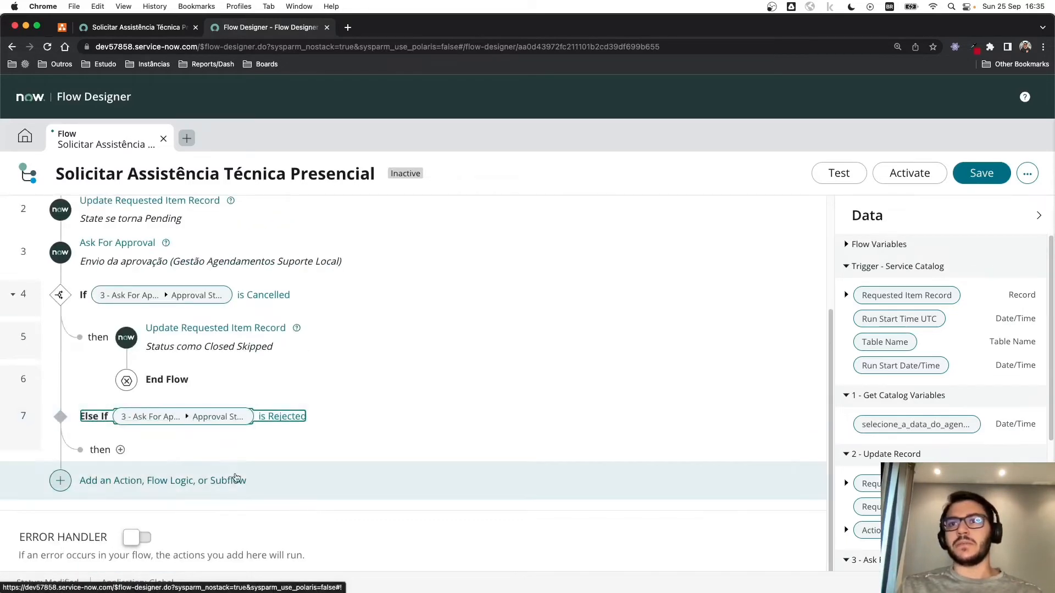
# Step: Add an Update Record action inside the Rejected Else If branch
pyautogui.click(121, 450)
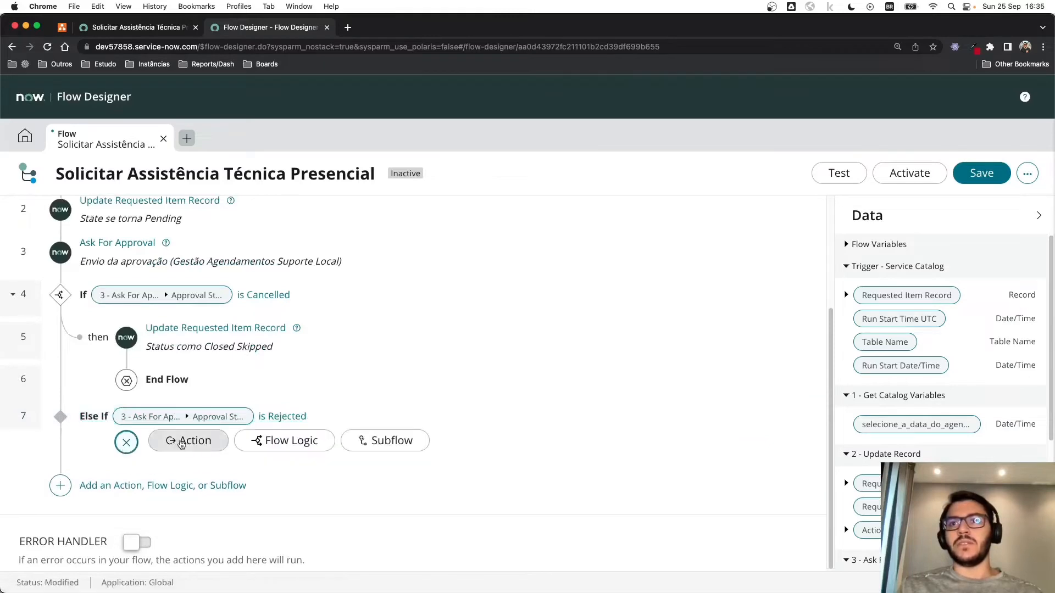
pyautogui.click(178, 441)
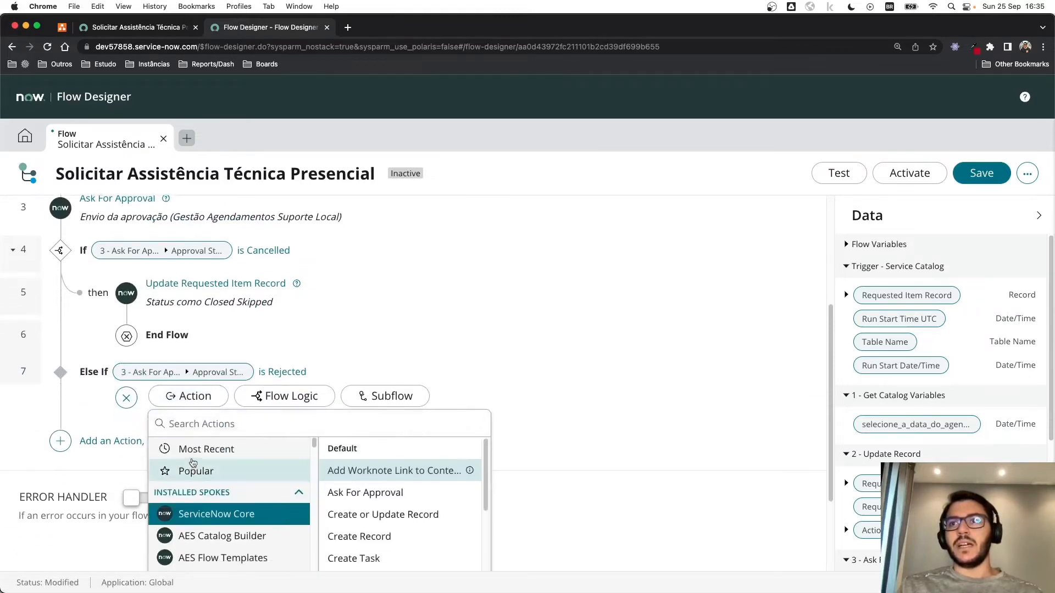
pyautogui.write('upda')
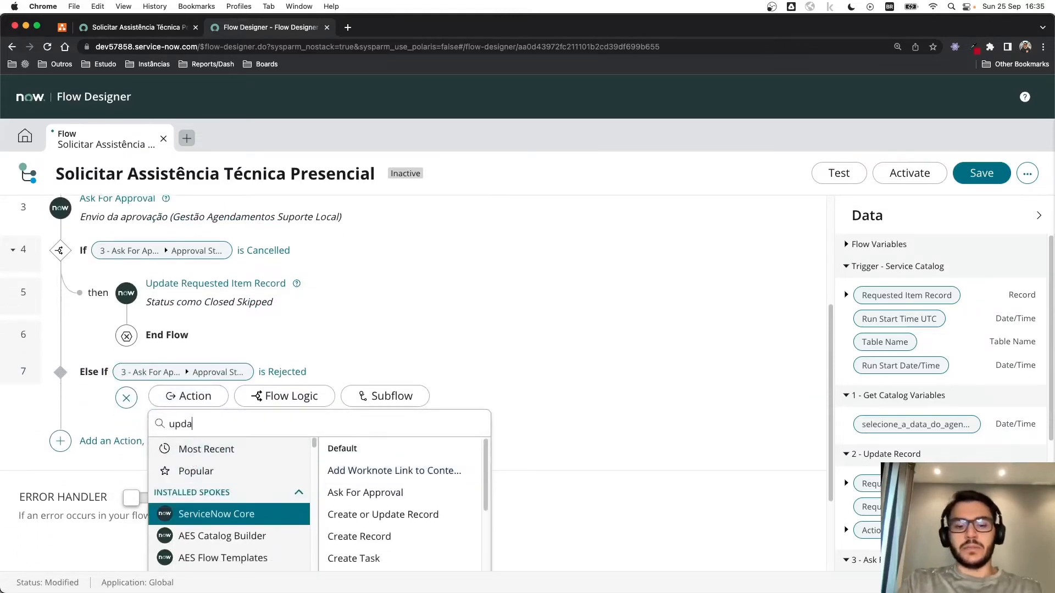
pyautogui.write('te record')
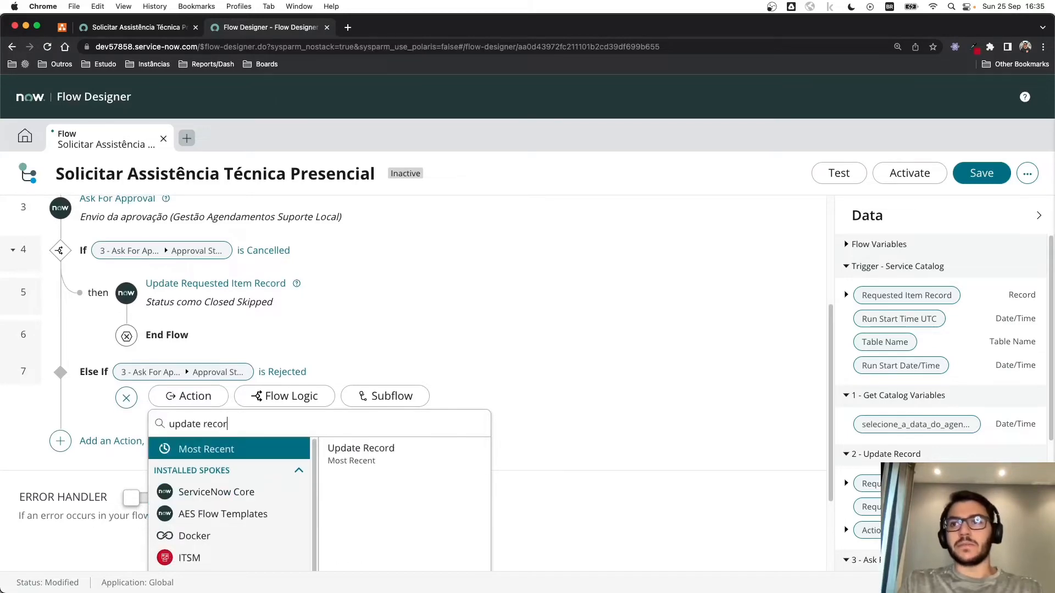
pyautogui.click(342, 464)
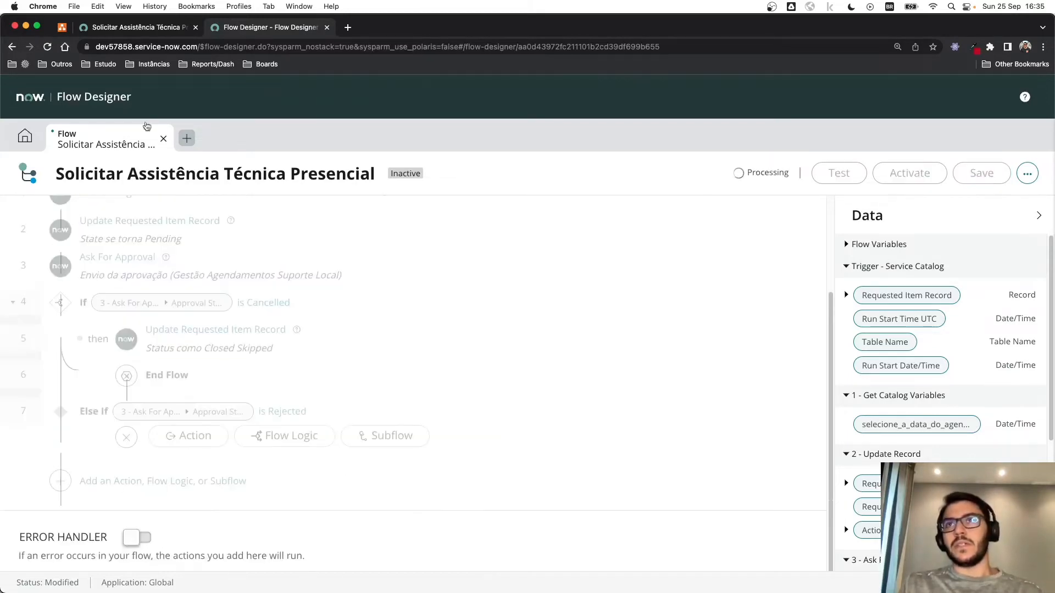
# Step: Switch to the process diagram, review the "Não" path from "Aprovação concedida?" to "Cancelar RITM", and return to the flow
pyautogui.click(60, 31)
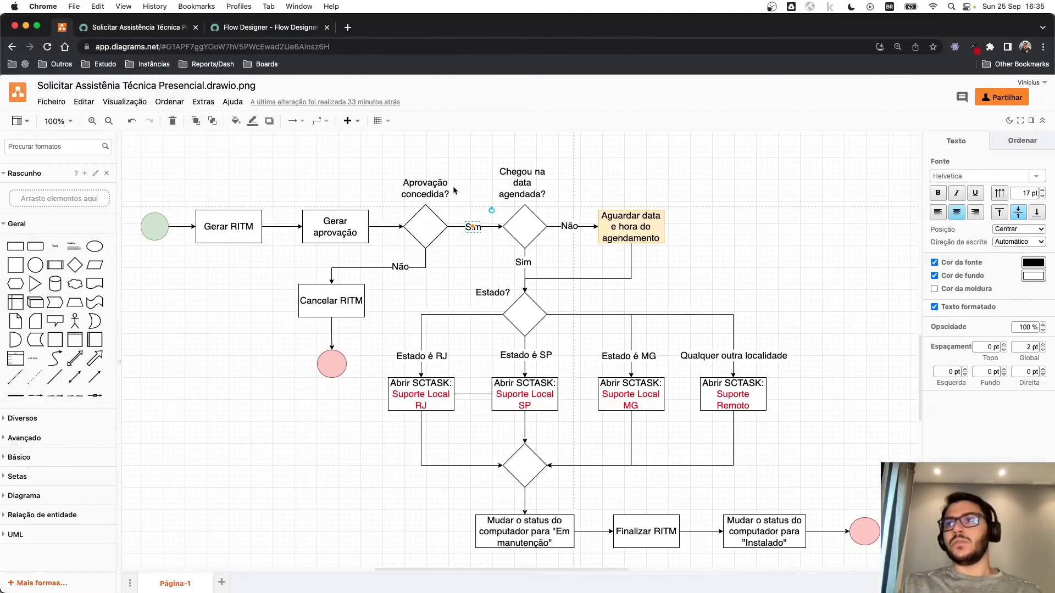
pyautogui.click(444, 261)
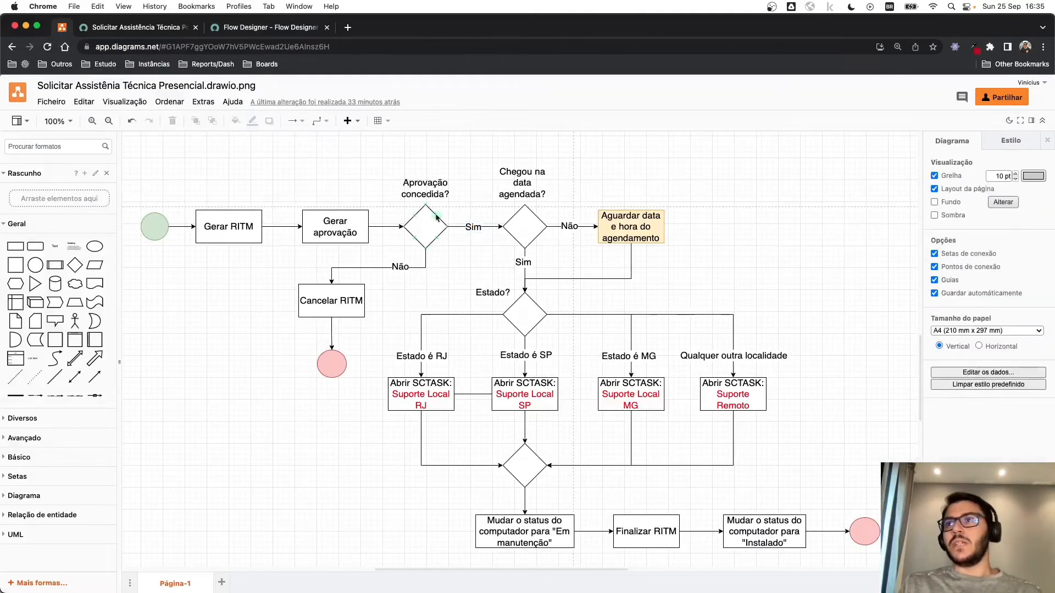
pyautogui.click(427, 189)
pyautogui.click(402, 268)
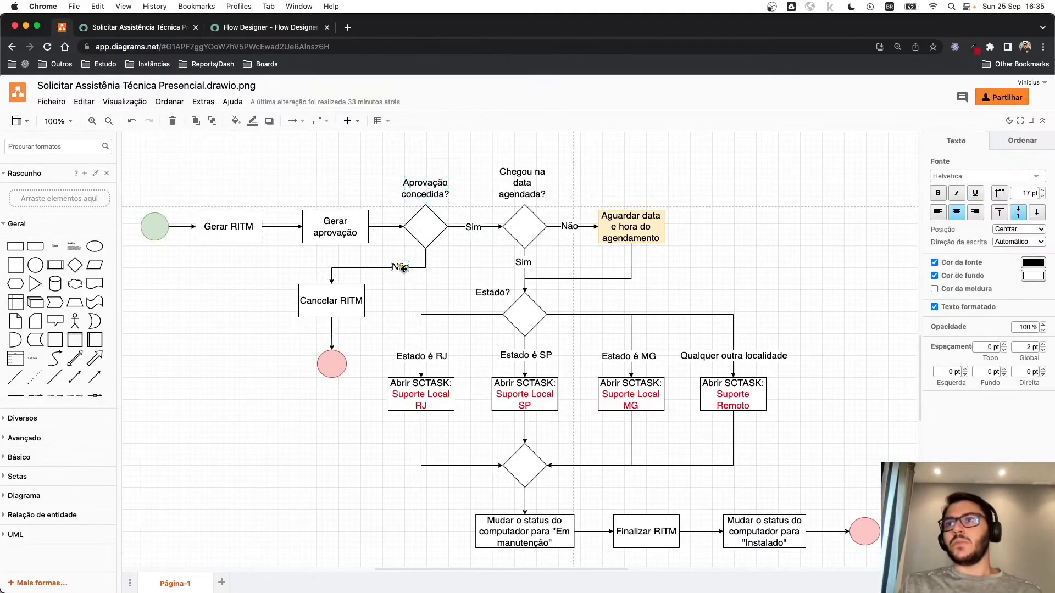
pyautogui.click(340, 297)
pyautogui.click(248, 27)
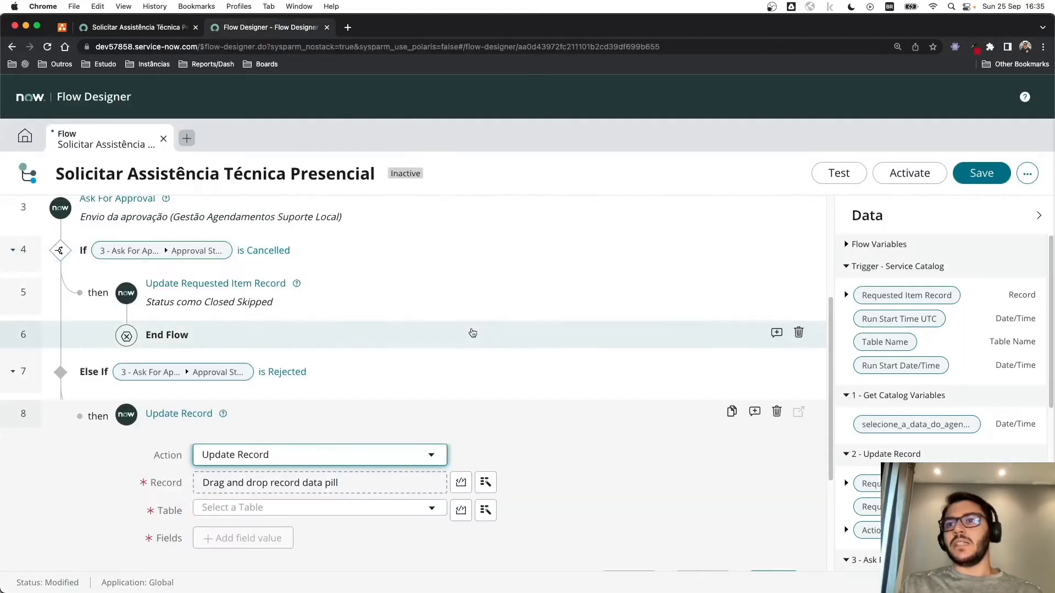
# Step: Set the Record of the Rejected branch's Update Record action to the Service Catalog trigger's Requested Item Record
pyautogui.scroll(-3, 473, 333)
pyautogui.click(485, 311)
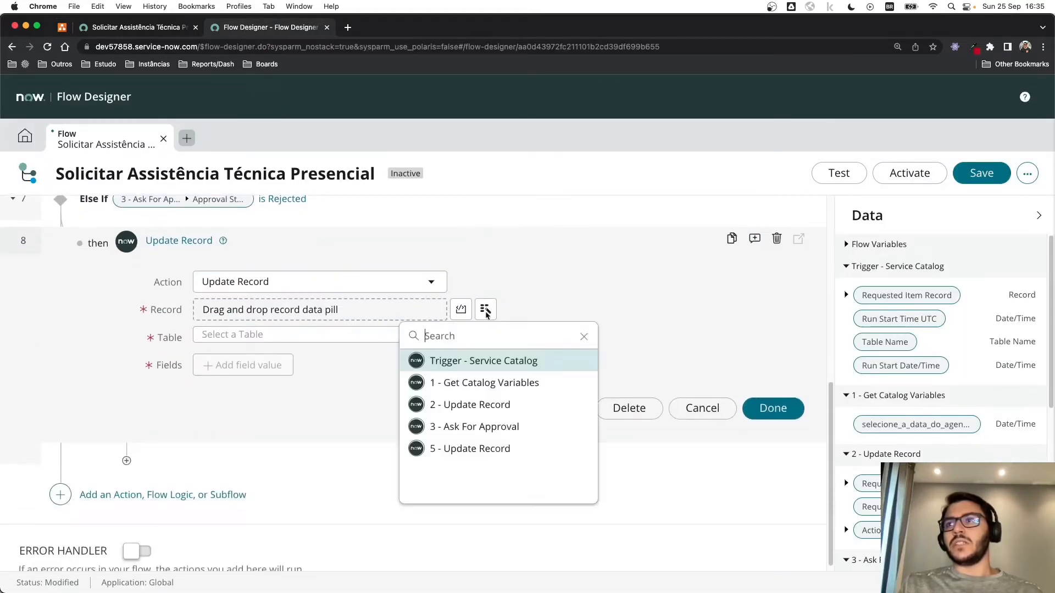
pyautogui.click(467, 361)
pyautogui.click(551, 361)
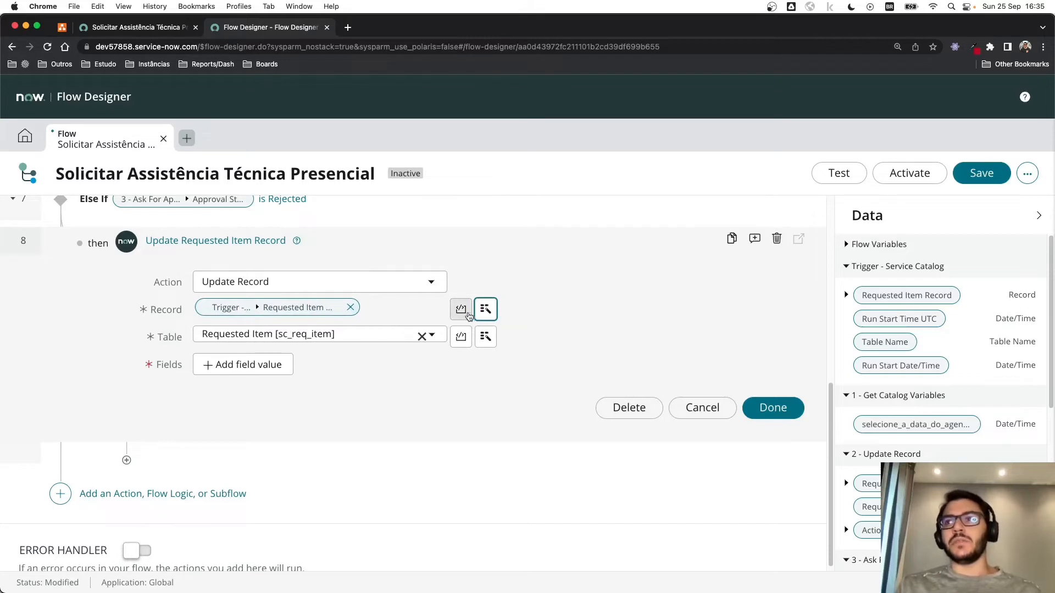
pyautogui.click(485, 309)
pyautogui.click(414, 363)
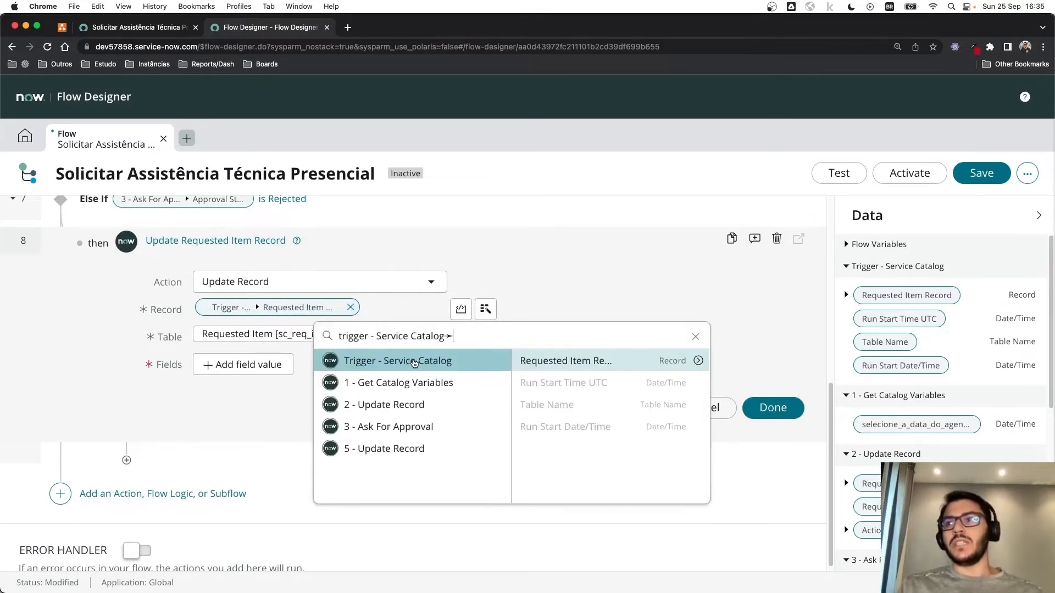
pyautogui.click(547, 361)
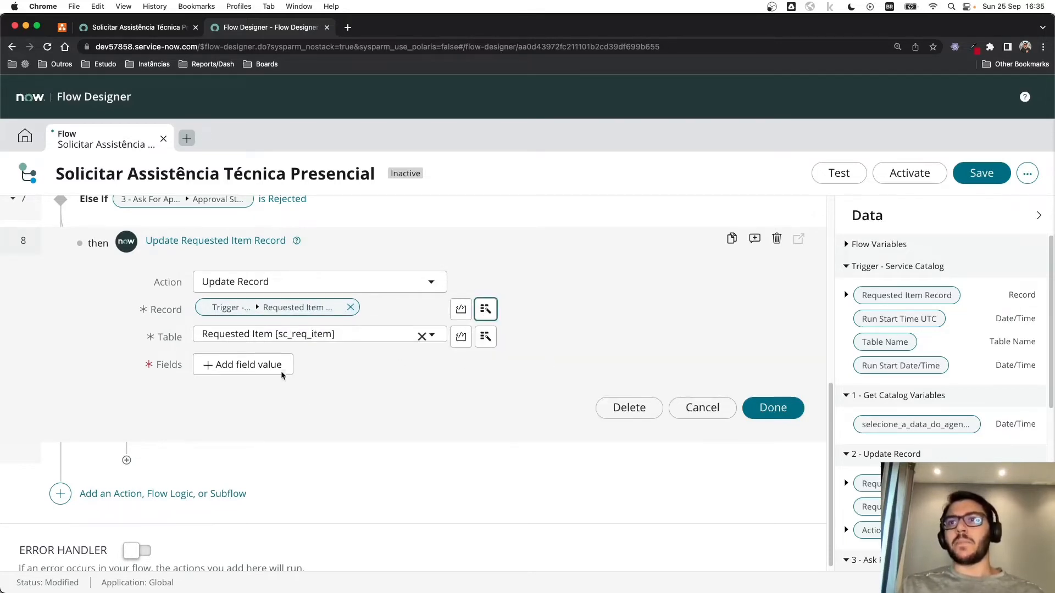
# Step: Add a State field value of Closed Incomplete to the Rejected branch's update action
pyautogui.click(237, 372)
pyautogui.click(238, 370)
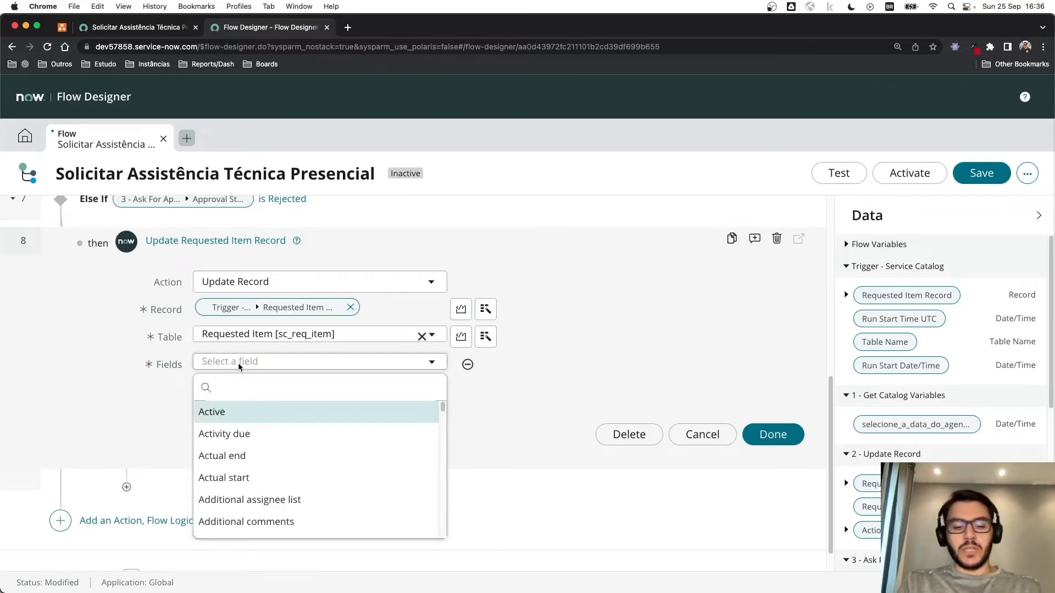
pyautogui.write('state')
pyautogui.press('Return')
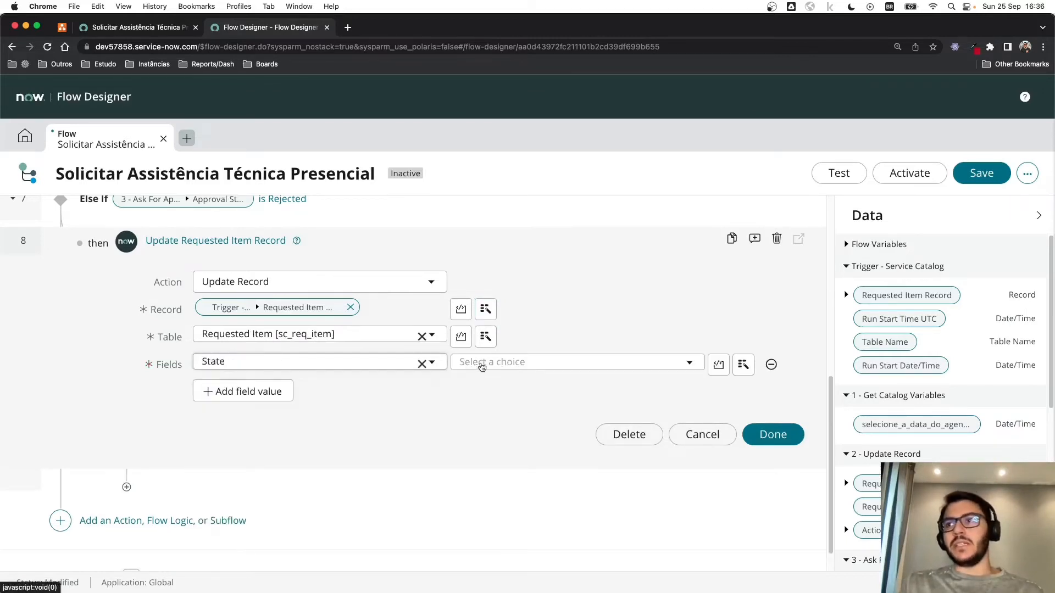
pyautogui.click(481, 364)
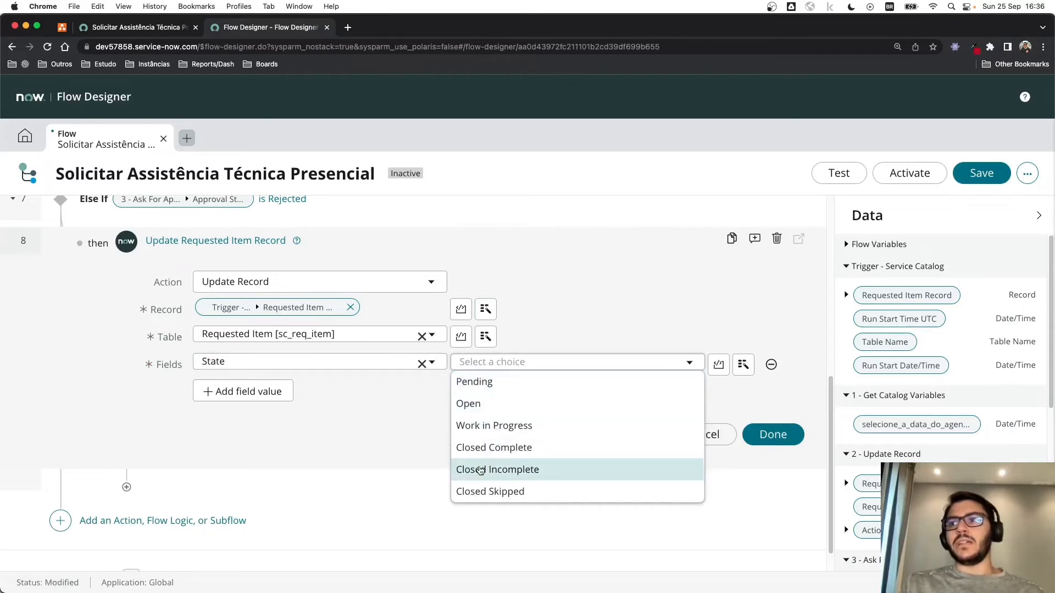
pyautogui.click(478, 470)
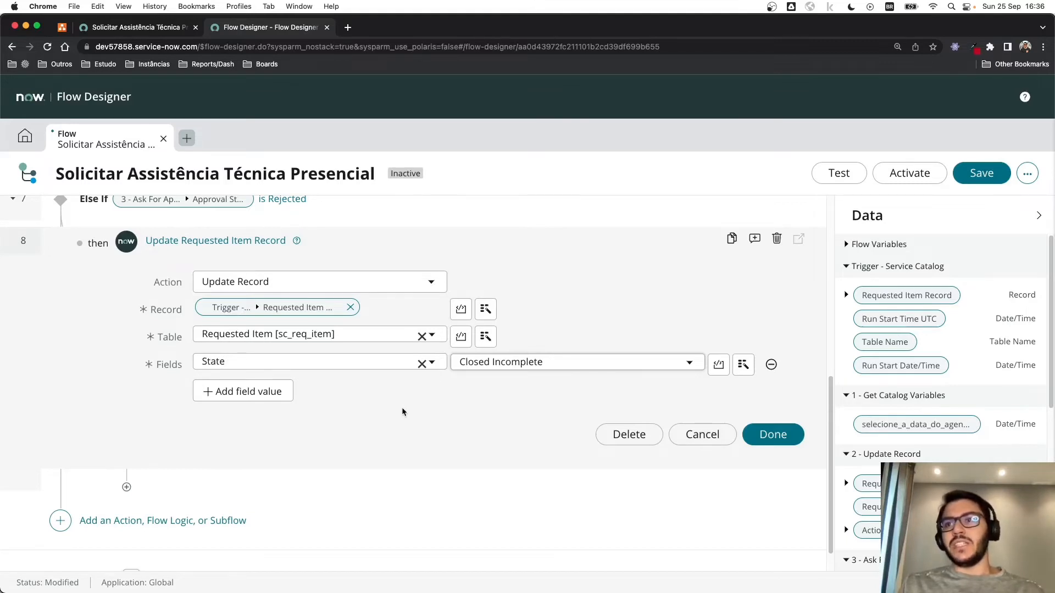
# Step: Add Additional comments as a second field in the Rejected branch's update action
pyautogui.click(242, 391)
pyautogui.write('addi')
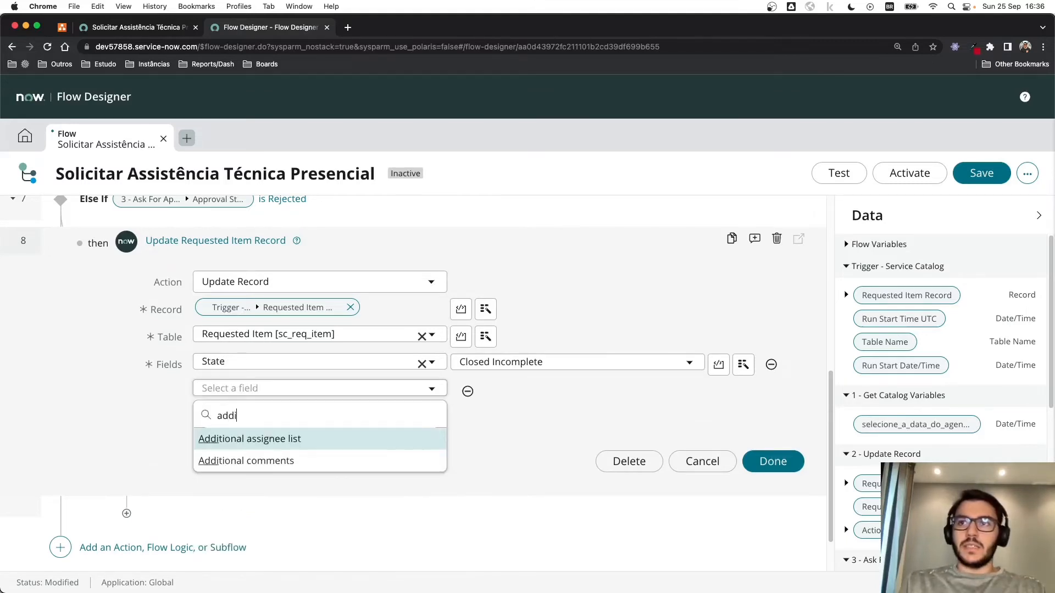
pyautogui.press('Down')
pyautogui.press('Return')
# Step: Enter "A RITM foi finalizada e a aprovação rejeitada." as the Additional comments value and finish editing the action
pyautogui.click(487, 394)
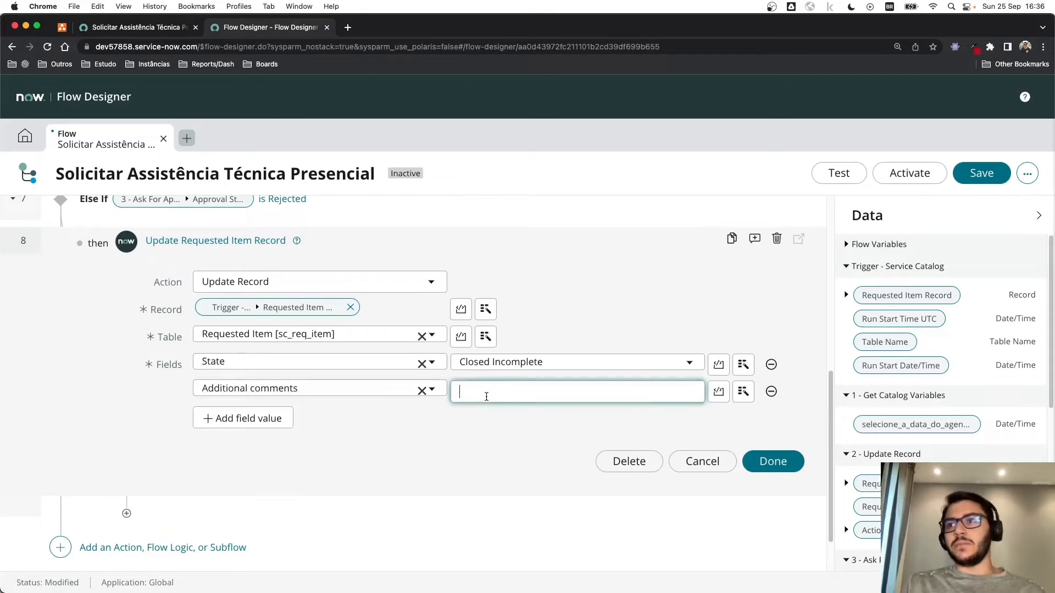
pyautogui.write('A T')
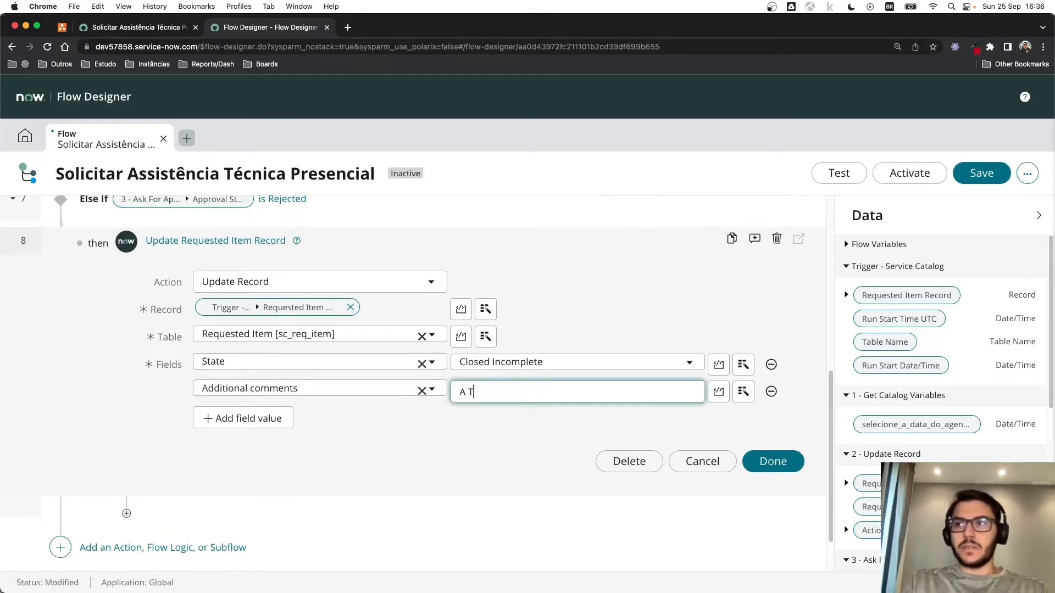
pyautogui.press('BackSpace')
pyautogui.write('RITM')
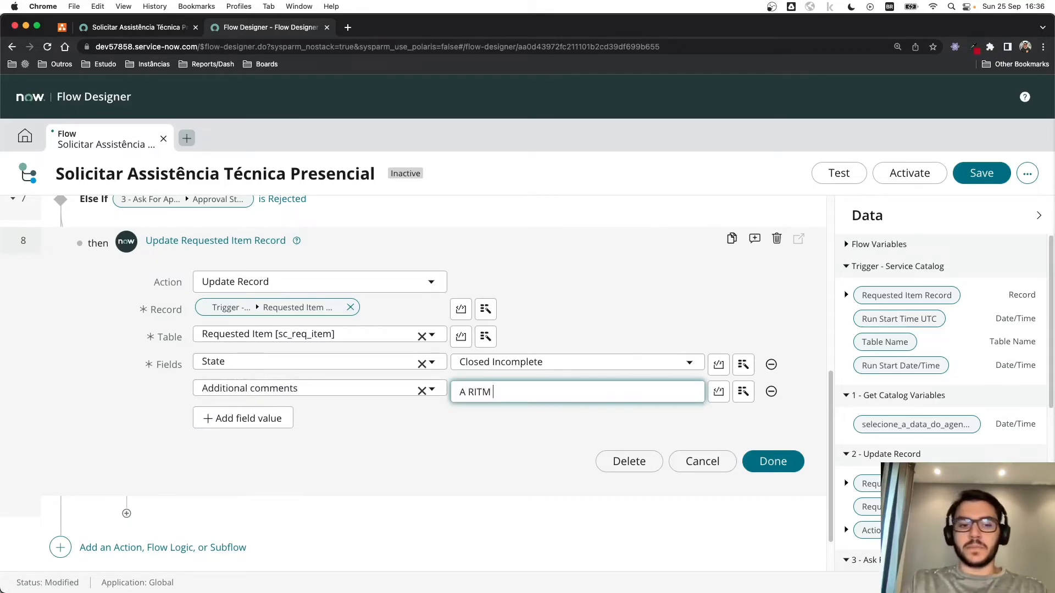
pyautogui.write(' foi finalizada')
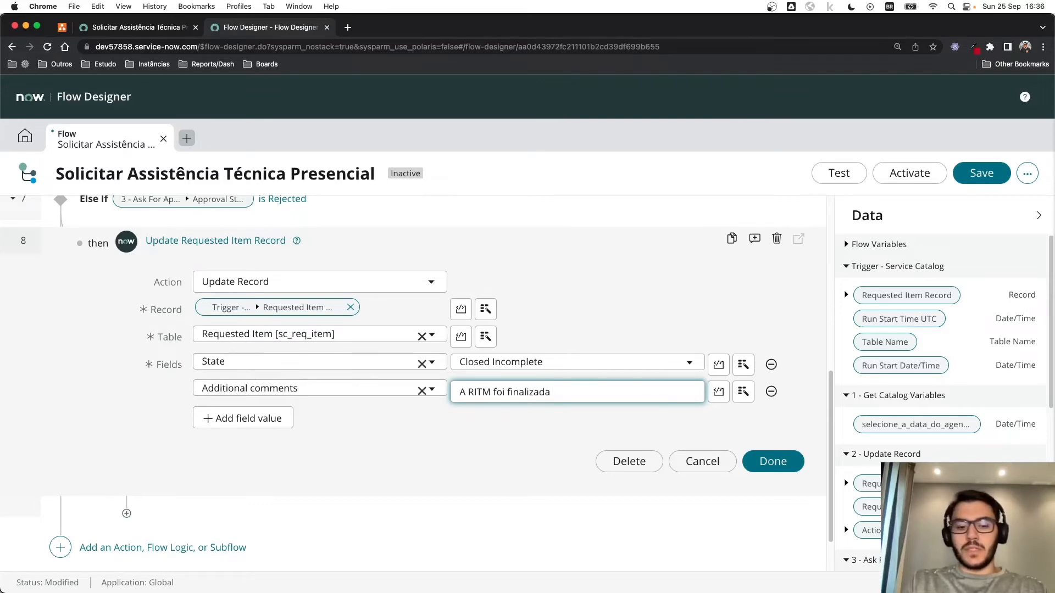
pyautogui.write(' e ')
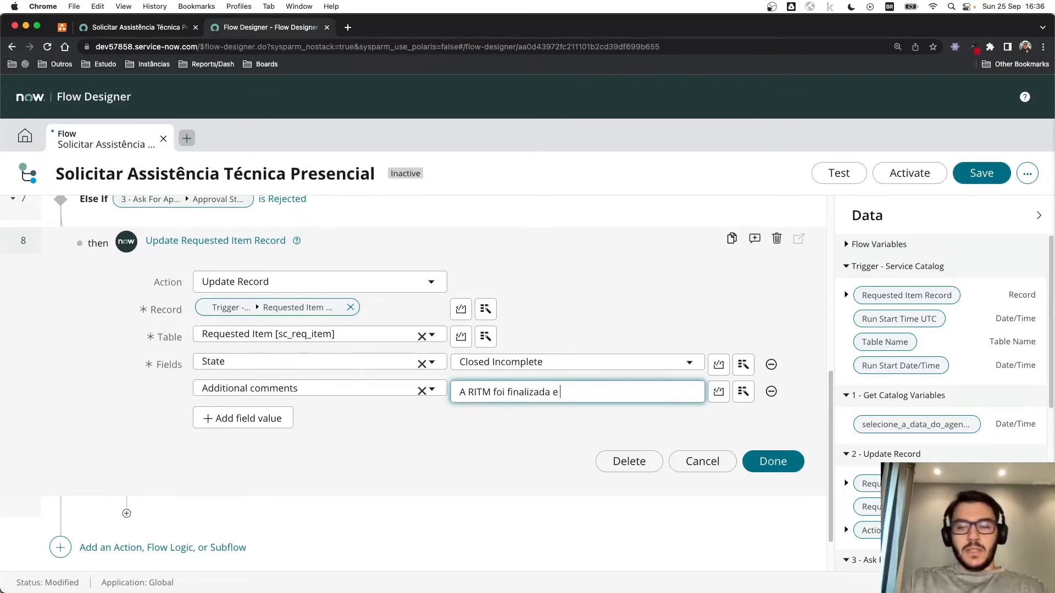
pyautogui.write('a p')
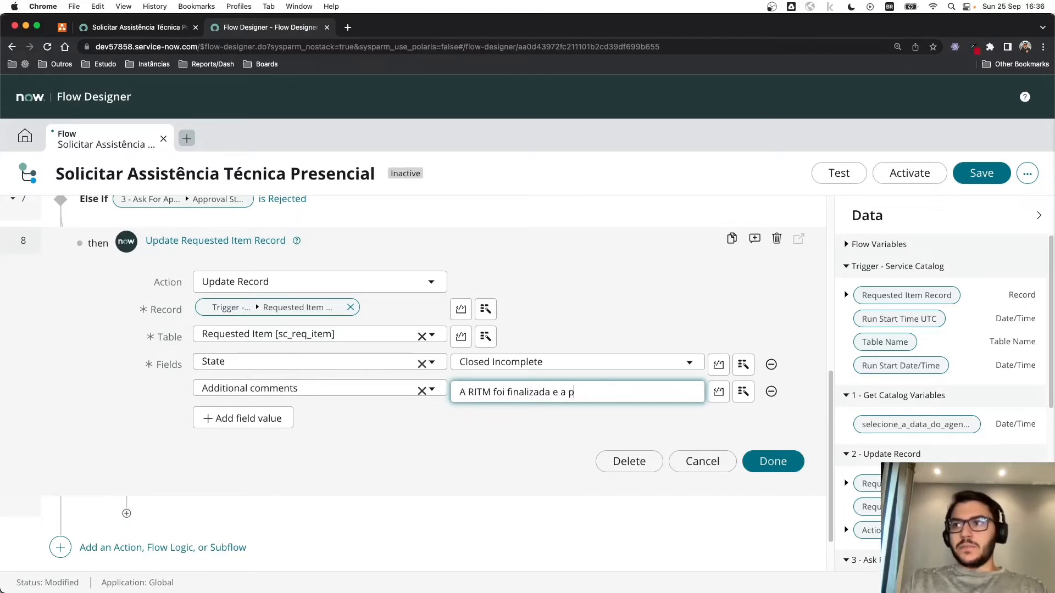
pyautogui.write('rovaç')
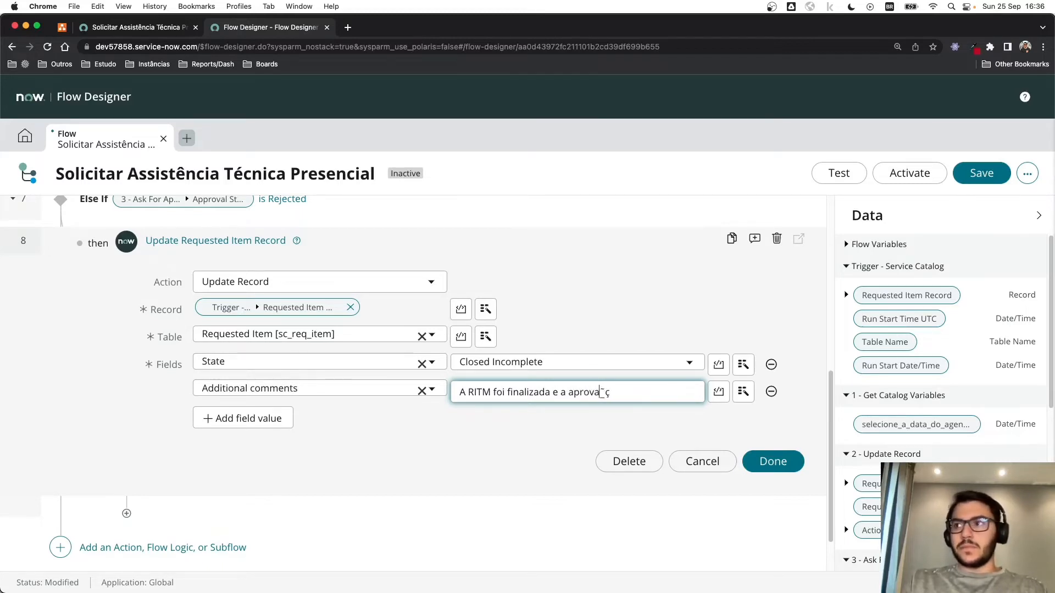
pyautogui.write('ão')
pyautogui.press('BackSpace')
pyautogui.press('BackSpace')
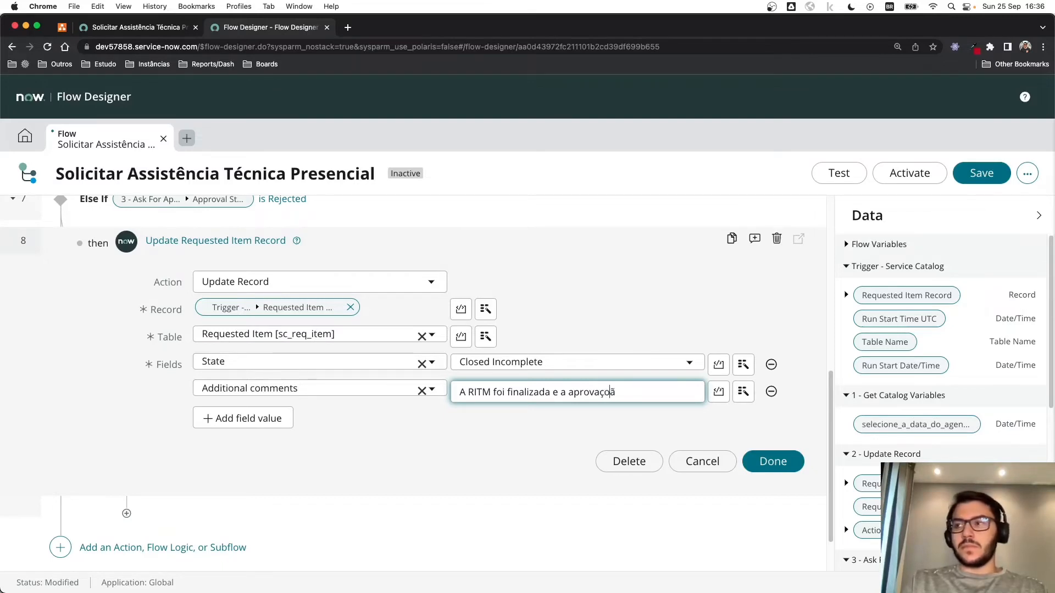
pyautogui.write('o re')
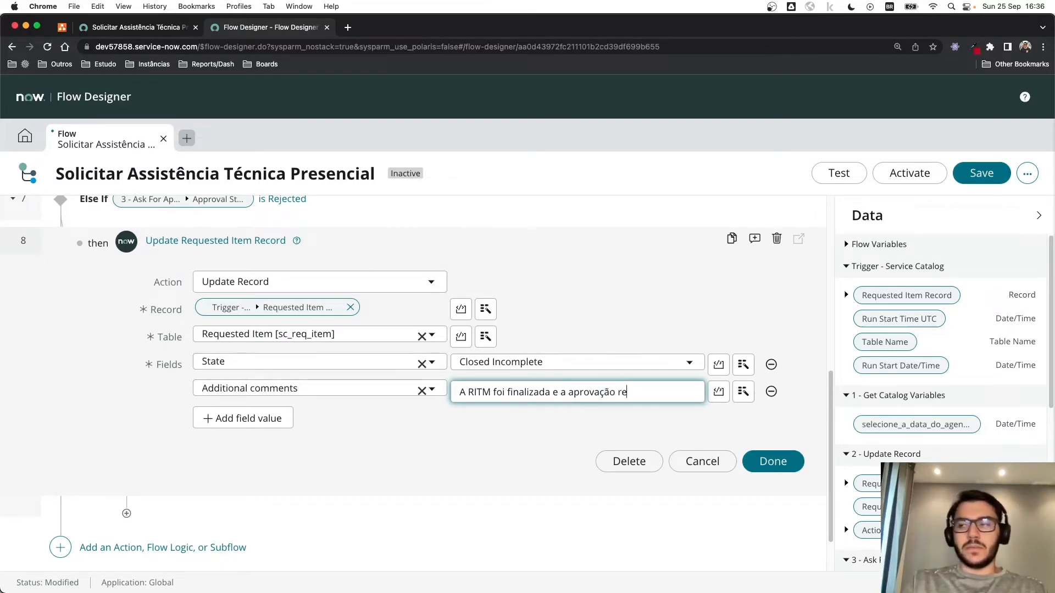
pyautogui.write('ijeitada.')
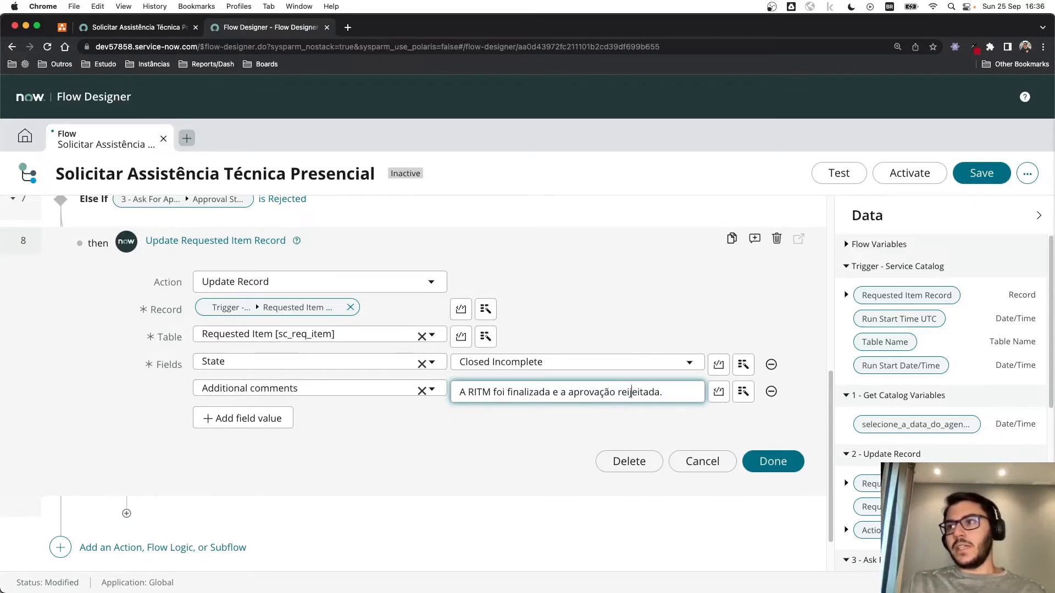
pyautogui.press('BackSpace')
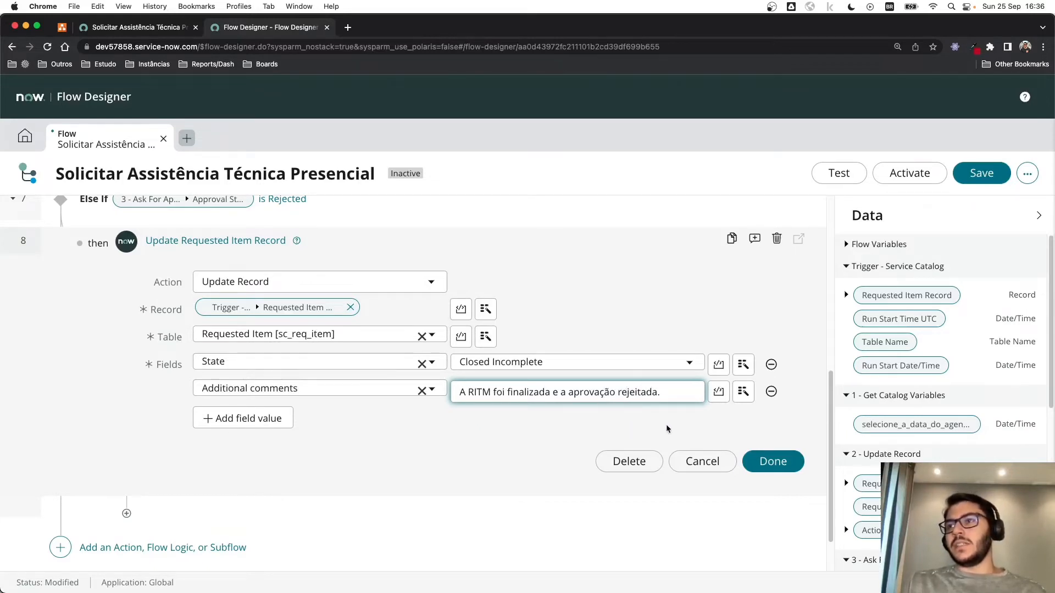
pyautogui.click(773, 461)
# Step: Reopen the Rejected branch's Update Requested Item Record action, annotate it with "Status como Closed Incomplete" and finish editing it
pyautogui.click(203, 416)
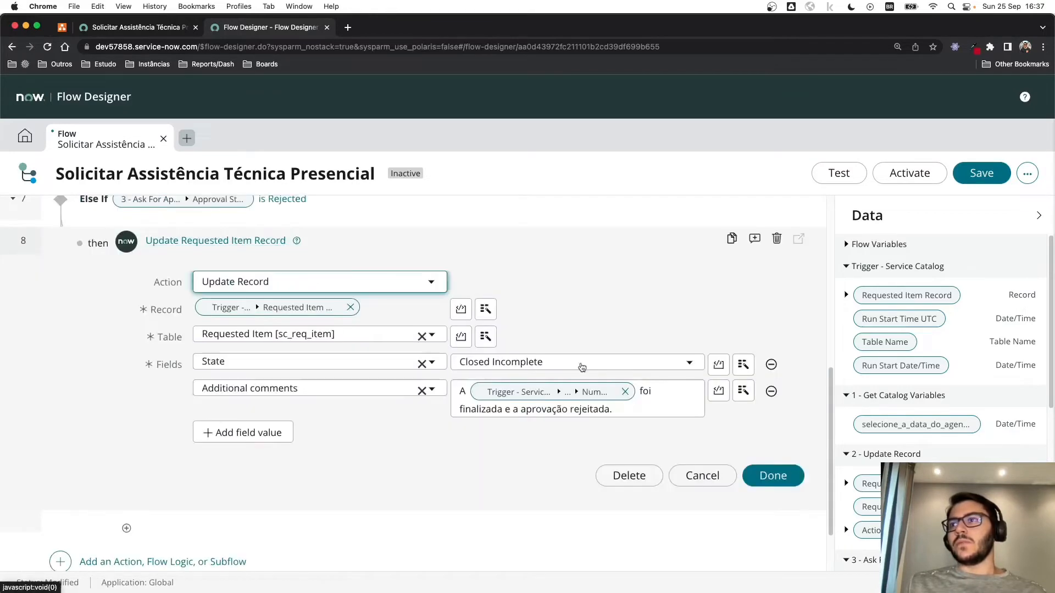
pyautogui.click(755, 238)
pyautogui.scroll(2, 99, 405)
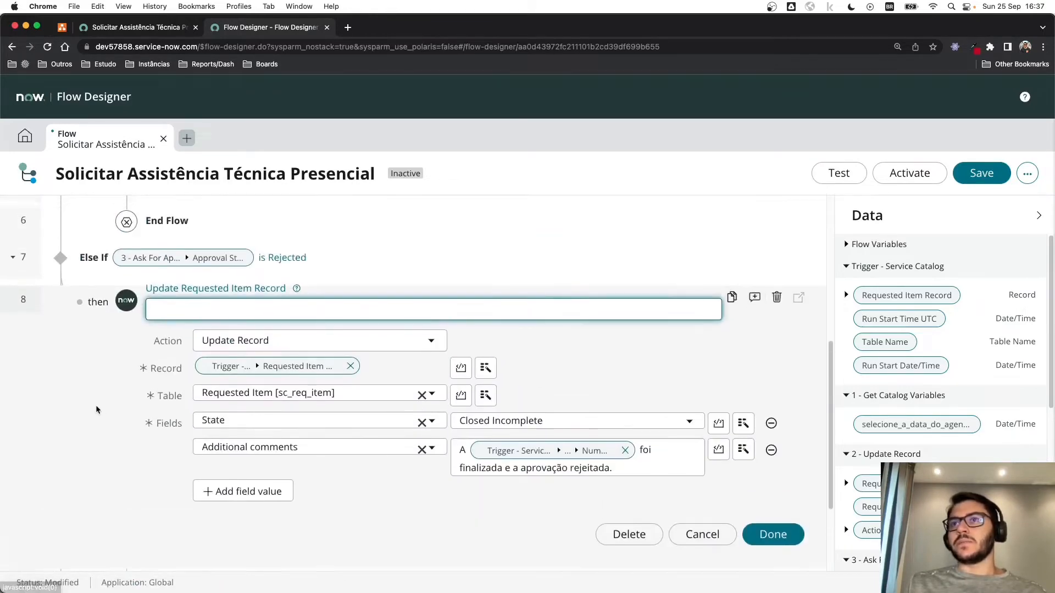
pyautogui.write('Sta')
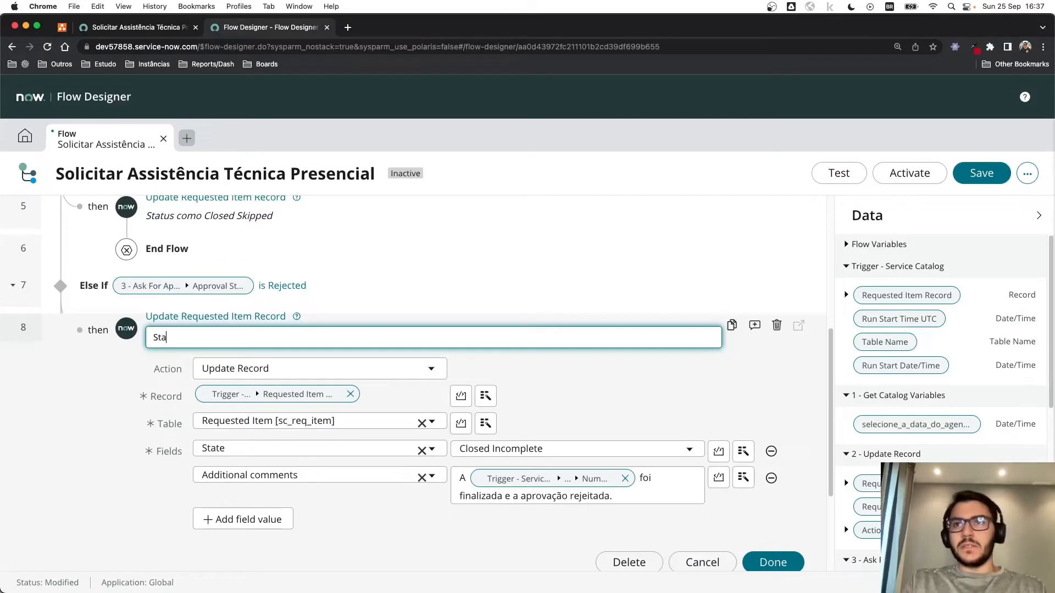
pyautogui.write('tus como Clos')
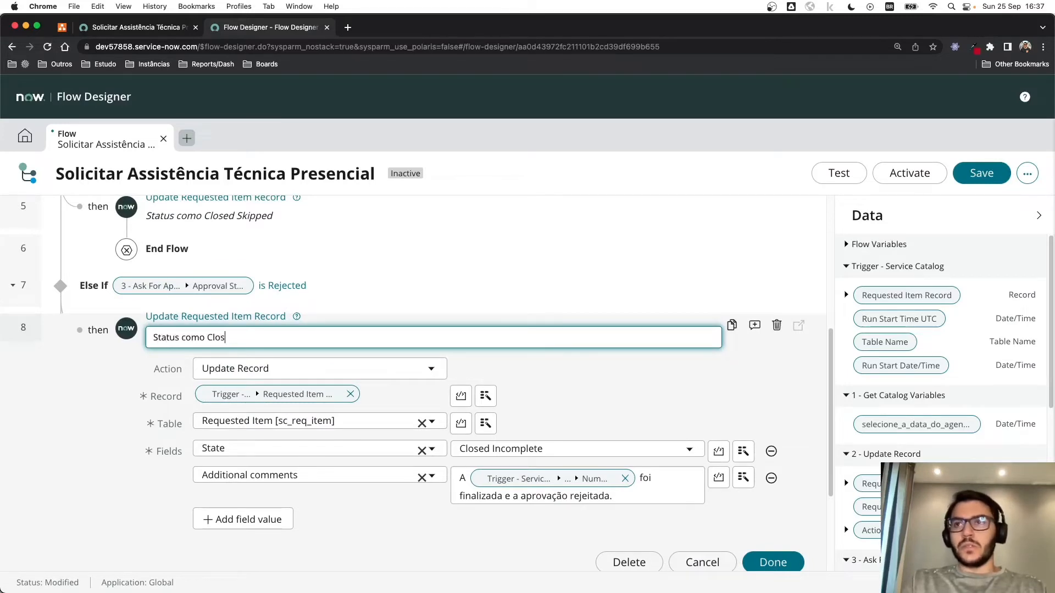
pyautogui.write('ed Incomplete')
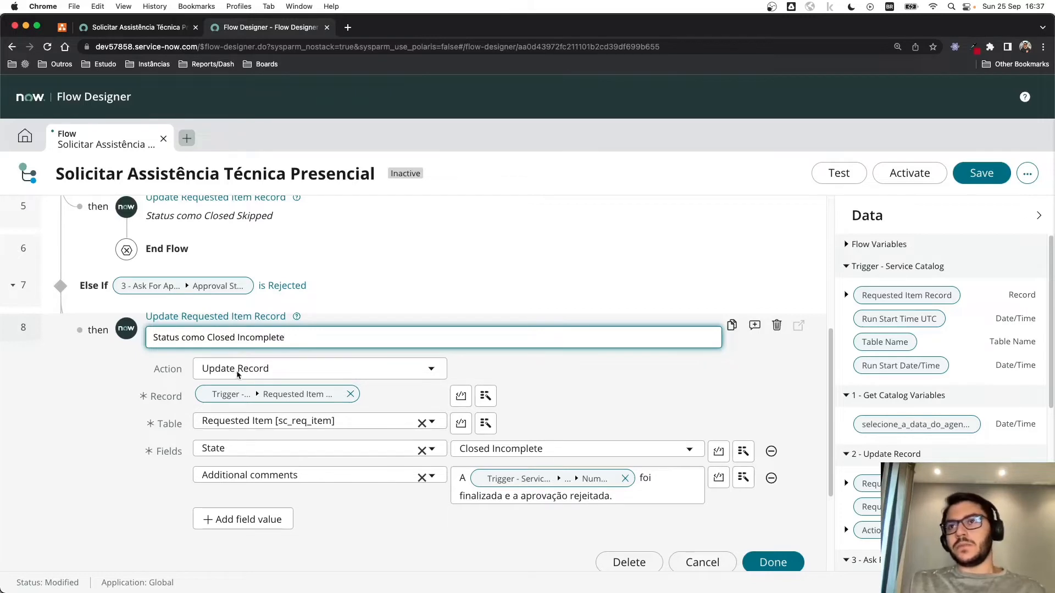
pyautogui.scroll(-3, 185, 282)
pyautogui.click(772, 487)
pyautogui.scroll(5, 444, 365)
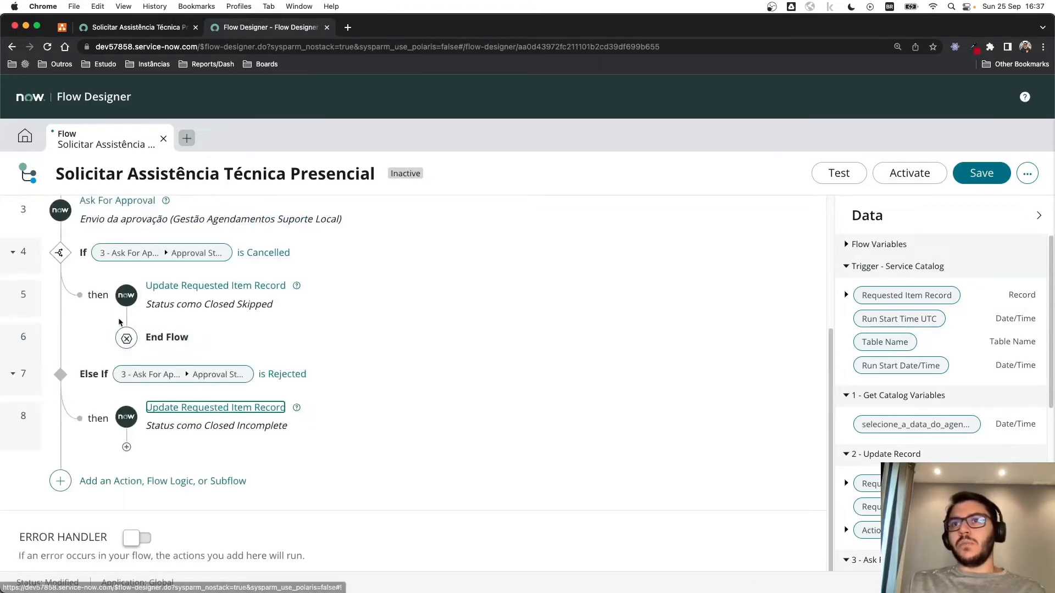
# Step: Add an End Flow step after the Rejected branch's Update Requested Item Record action
pyautogui.click(126, 442)
pyautogui.click(242, 448)
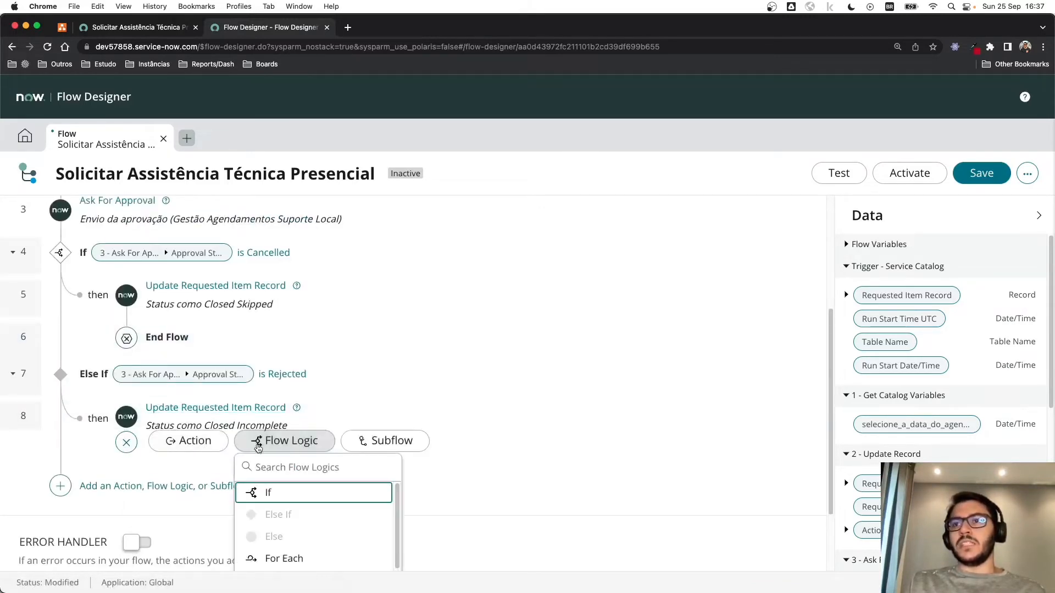
pyautogui.scroll(-3, 353, 438)
pyautogui.scroll(-2, 327, 479)
pyautogui.scroll(-2, 328, 479)
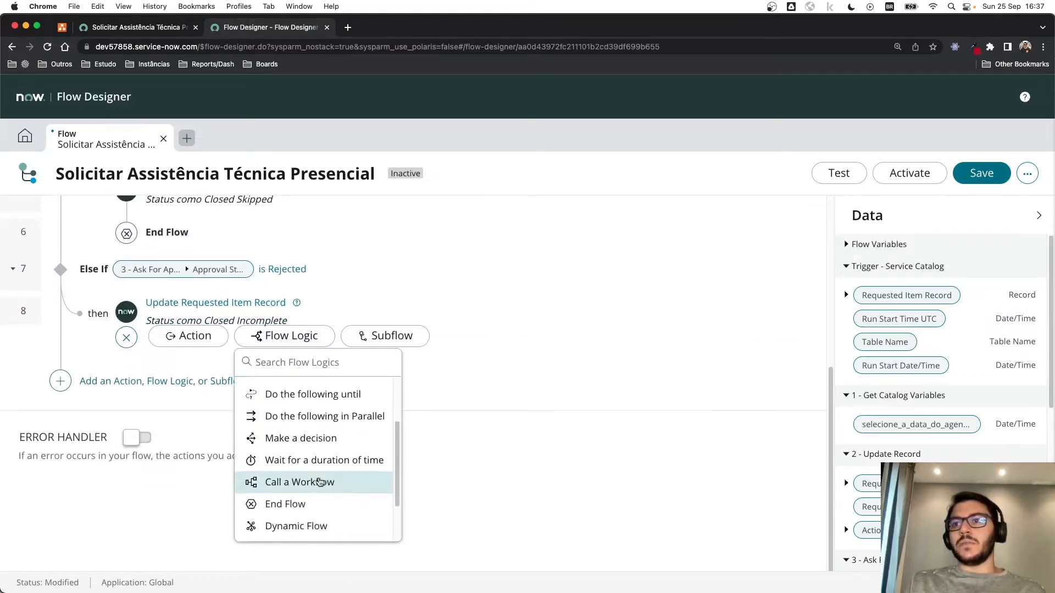
pyautogui.click(280, 502)
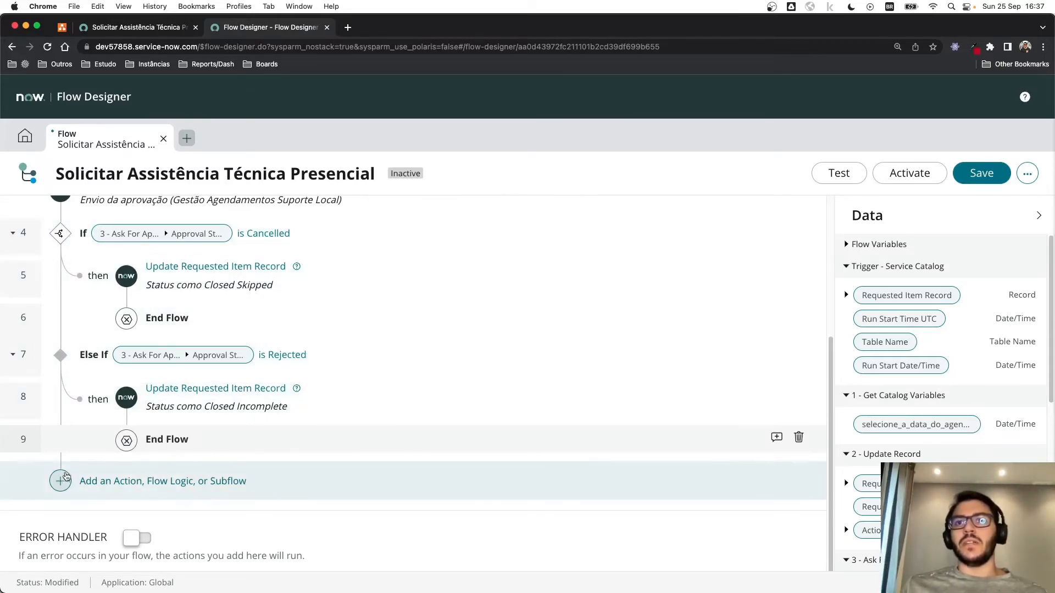
# Step: Add an Else branch after the Cancelled and Rejected approval conditions
pyautogui.click(63, 479)
pyautogui.click(186, 488)
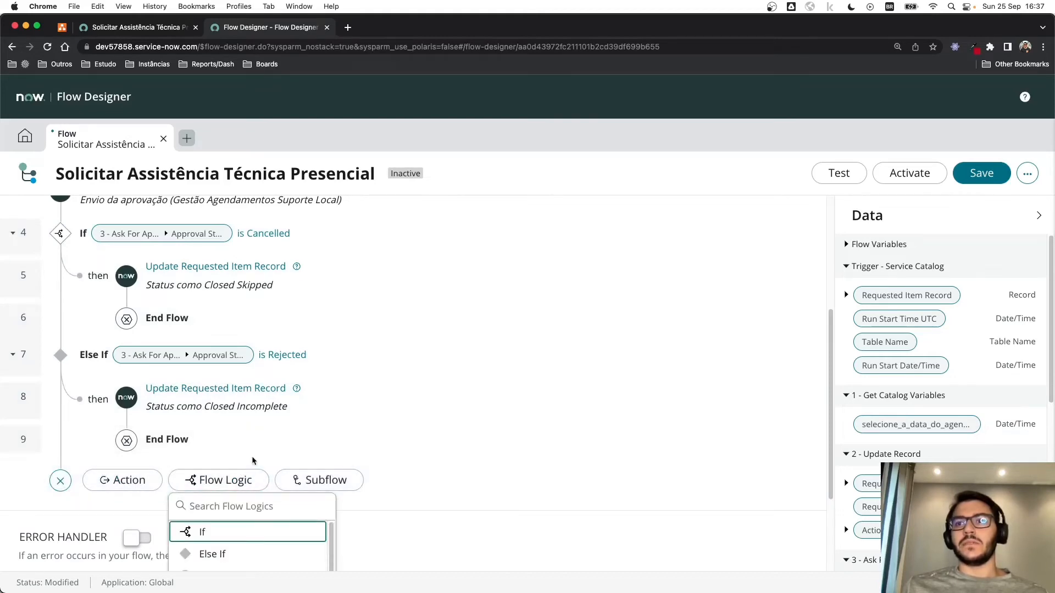
pyautogui.click(240, 439)
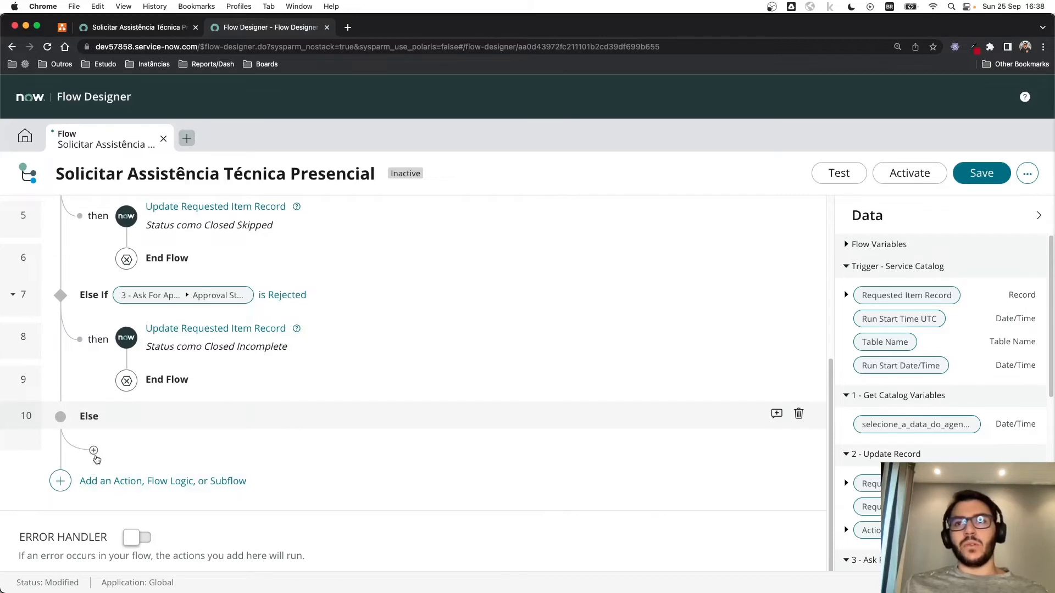
# Step: Search the actions for "update record" and add an Update Record action inside the Else branch
pyautogui.click(94, 451)
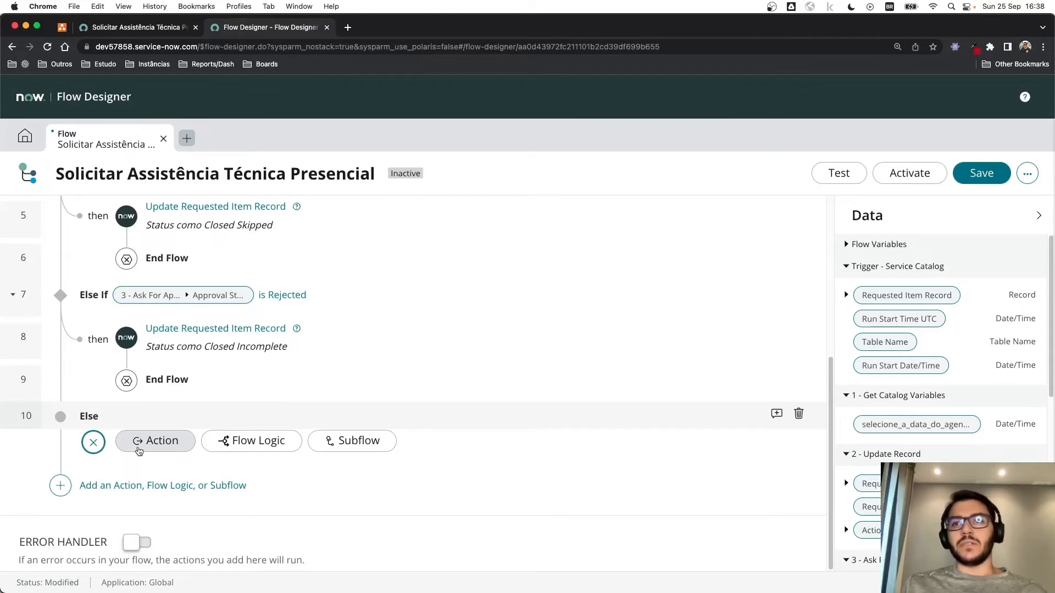
pyautogui.click(141, 447)
pyautogui.write('upd')
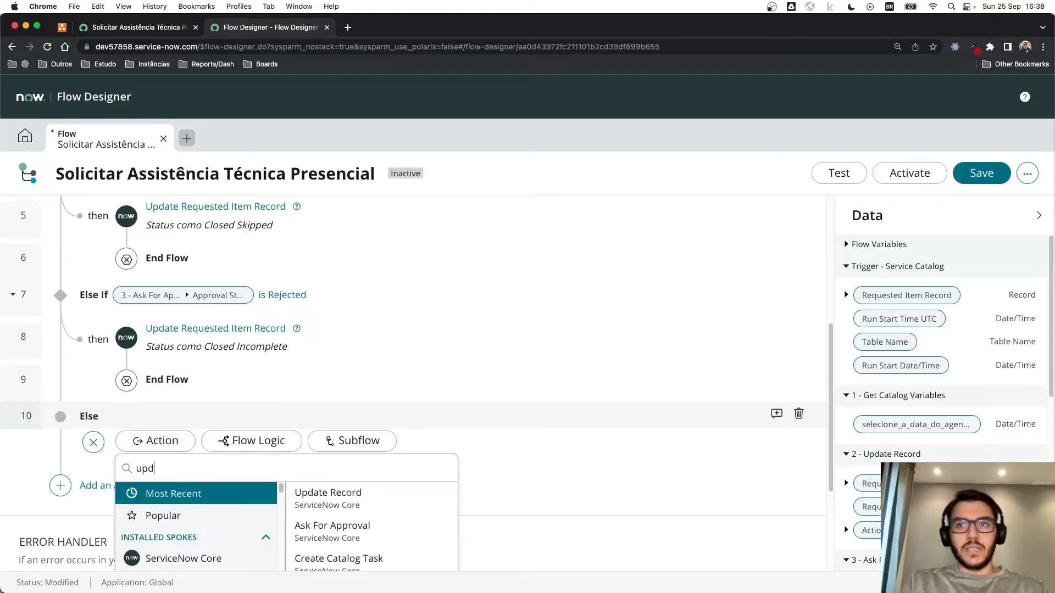
pyautogui.write('ate recor')
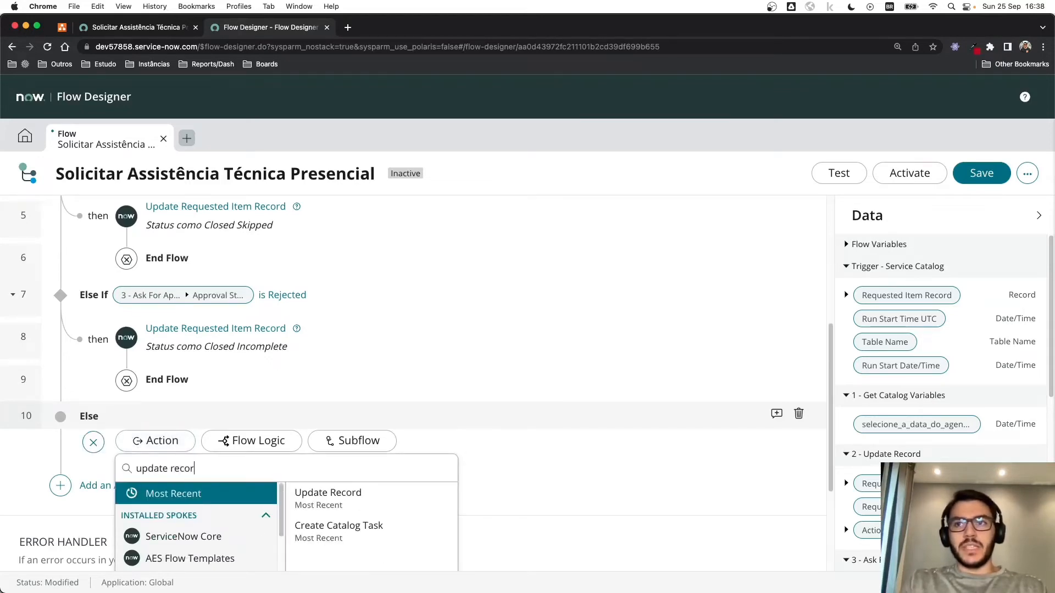
pyautogui.write('d')
pyautogui.scroll(-1, 316, 473)
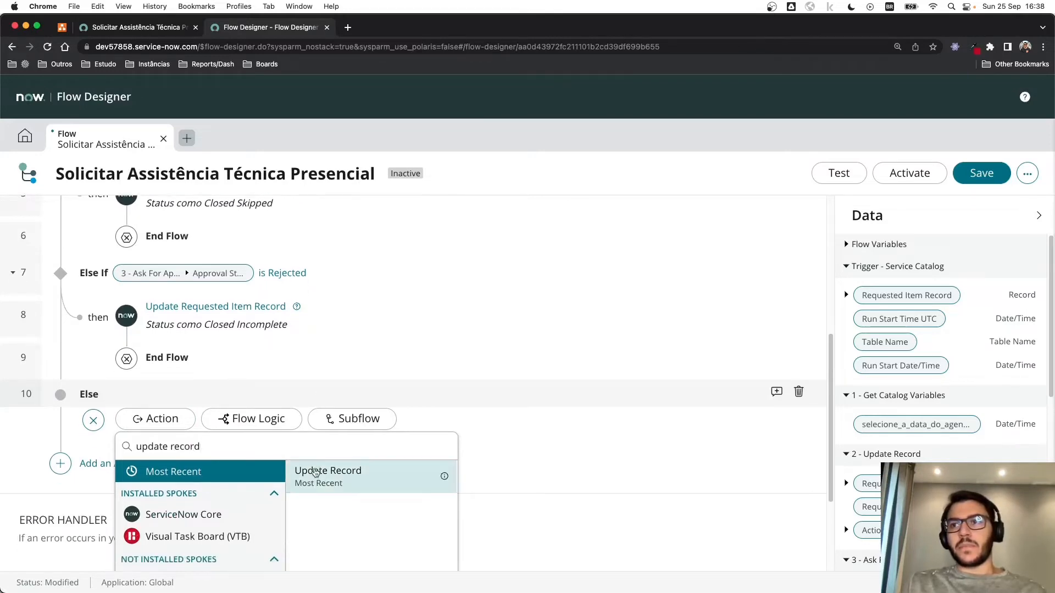
pyautogui.click(316, 472)
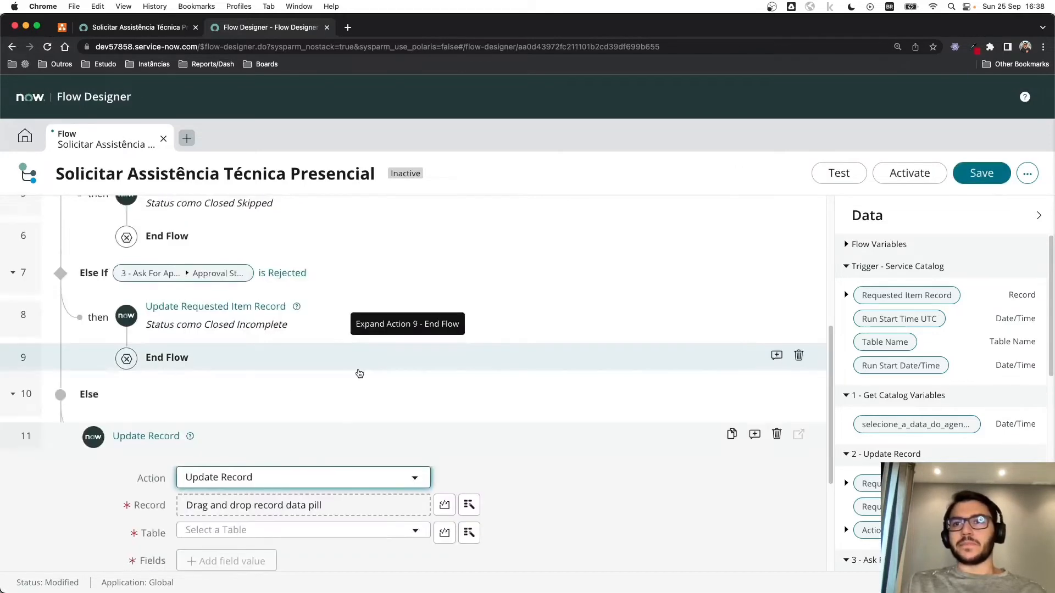
# Step: Set the new action's Record to the Service Catalog trigger's Requested Item Record
pyautogui.scroll(-5, 359, 373)
pyautogui.click(469, 296)
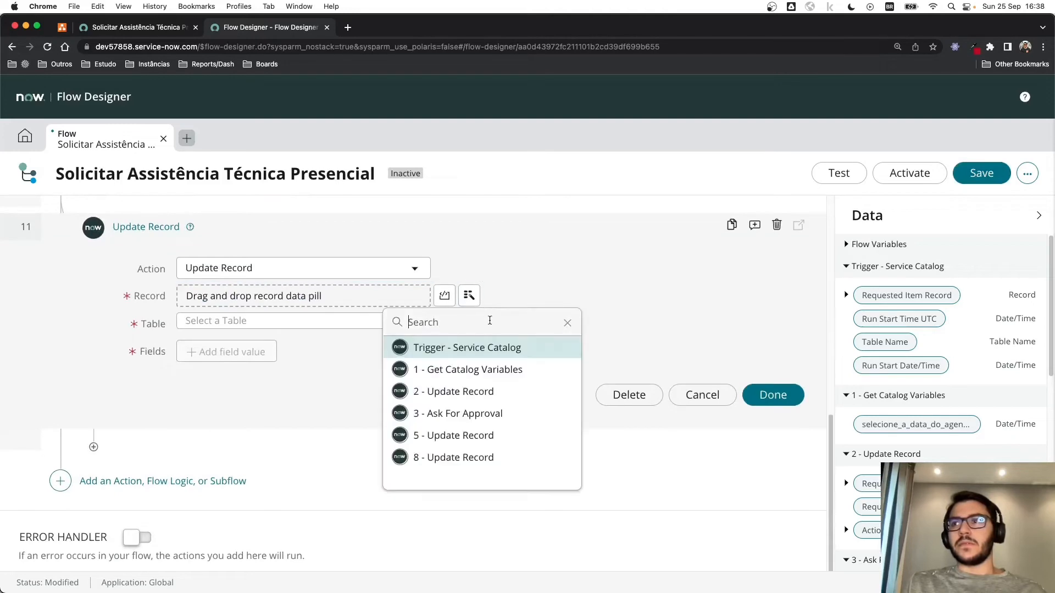
pyautogui.click(478, 348)
pyautogui.click(514, 347)
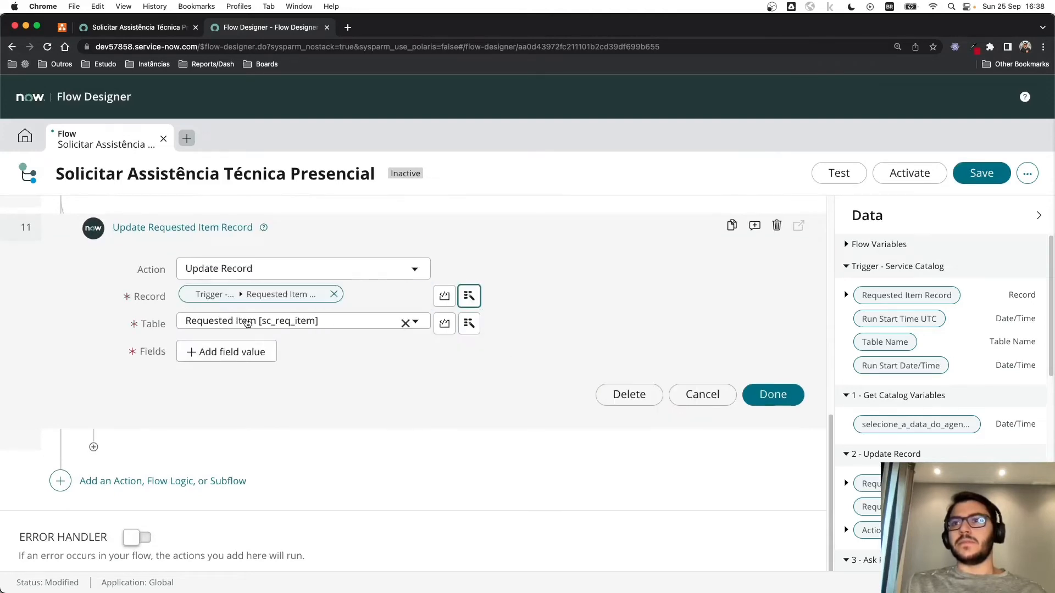
# Step: Add Additional comments as a field value in the Else branch's update action
pyautogui.click(214, 351)
pyautogui.click(225, 351)
pyautogui.write('ad')
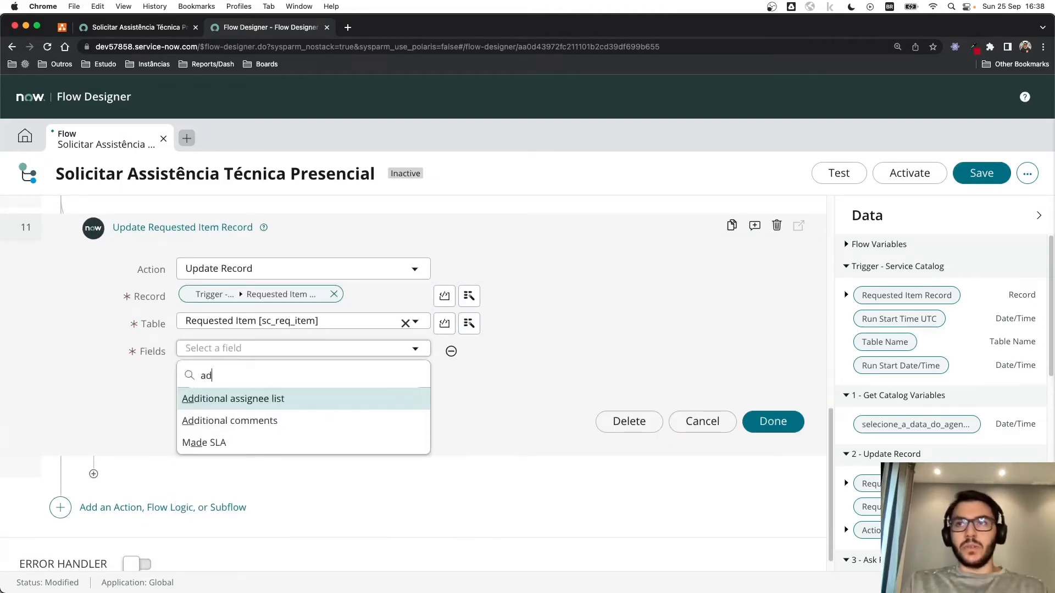
pyautogui.write('d')
pyautogui.press('Down')
pyautogui.press('Return')
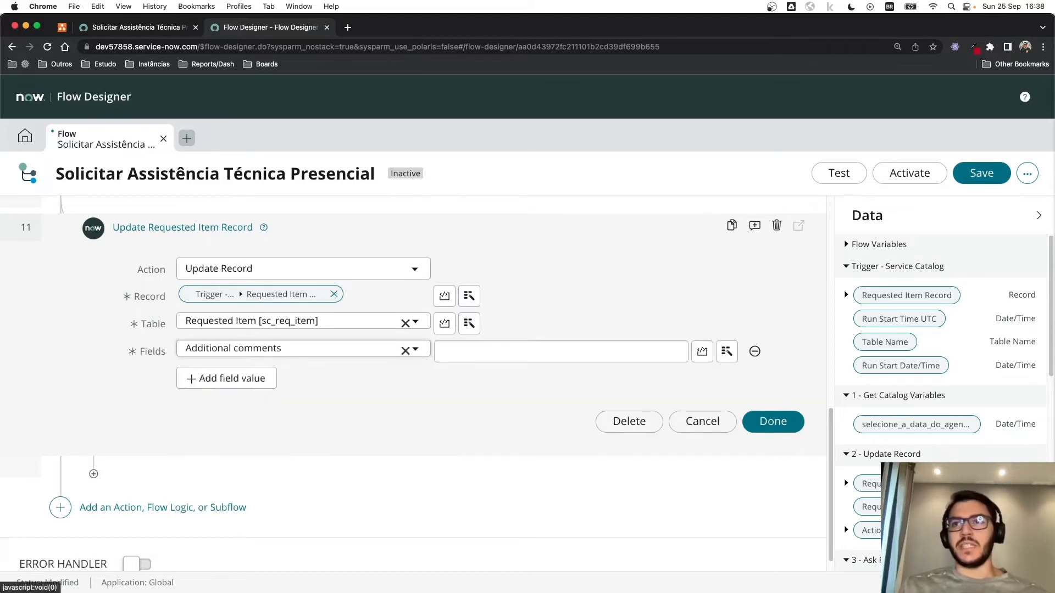
# Step: Enter "A RITM foi aprovada." and, on a second line, "Aguardando data/hora para a execução." as the Additional comments value
pyautogui.scroll(5, 137, 401)
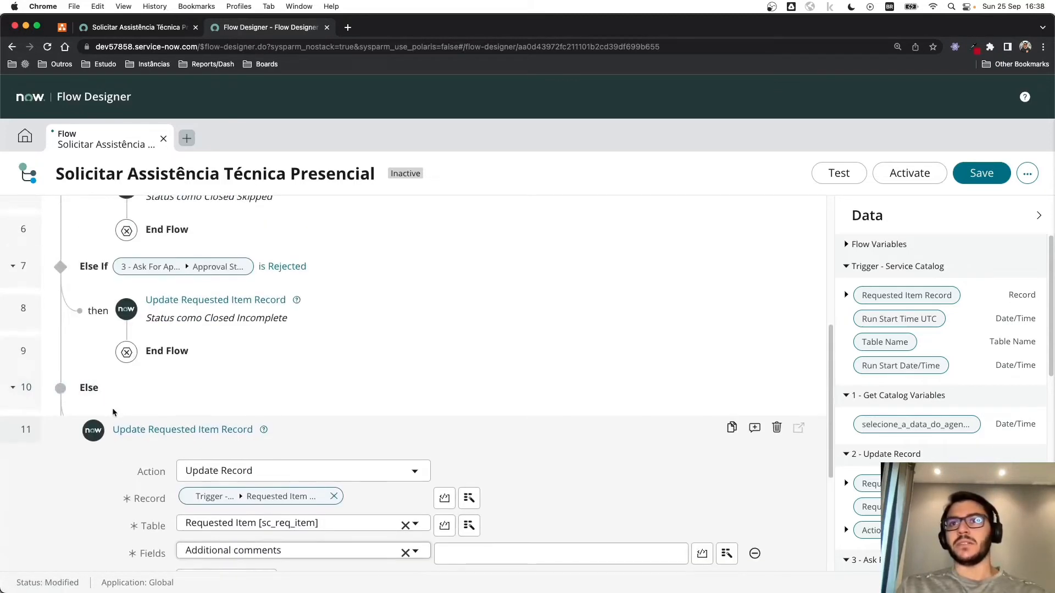
pyautogui.scroll(5, 112, 413)
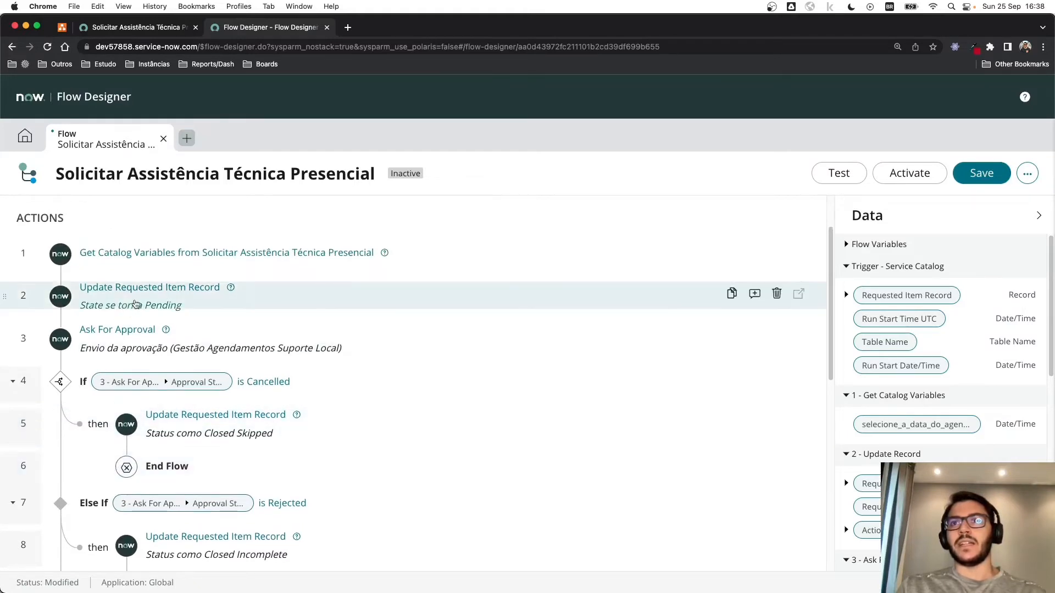
pyautogui.scroll(-1, 77, 357)
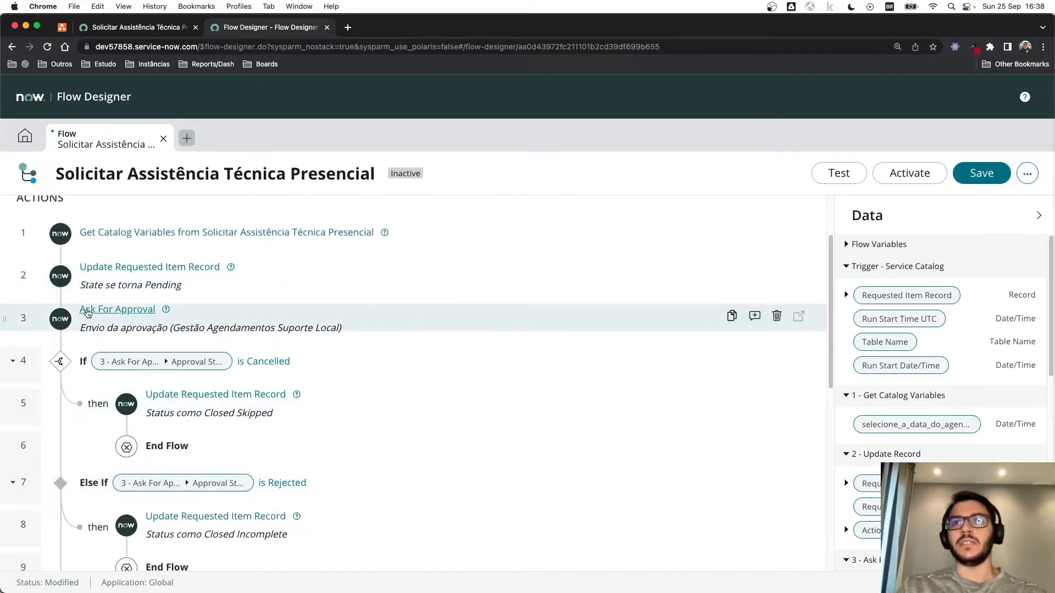
pyautogui.scroll(-10, 88, 319)
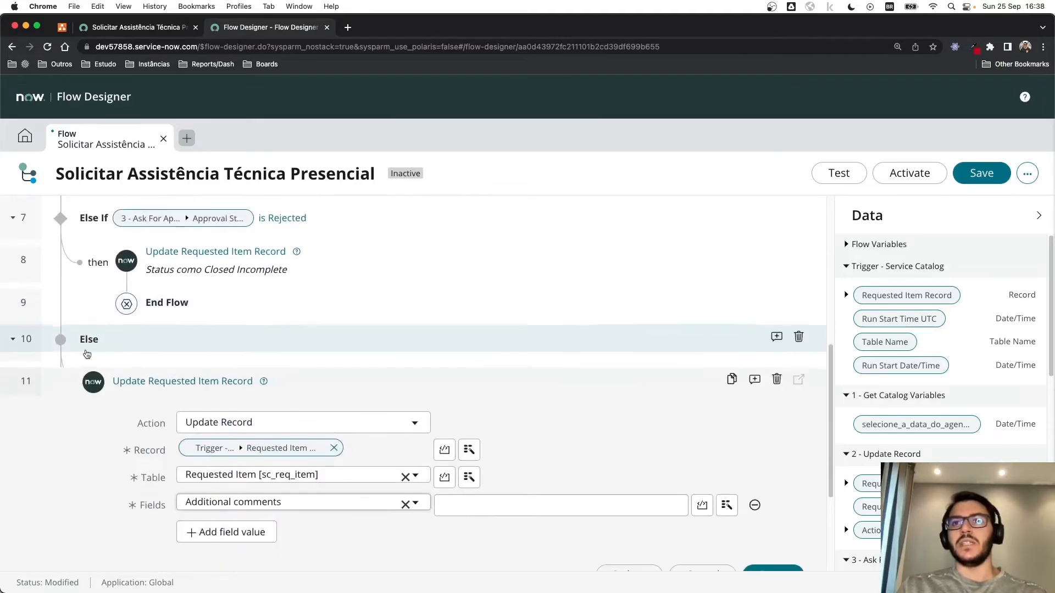
pyautogui.scroll(-3, 130, 377)
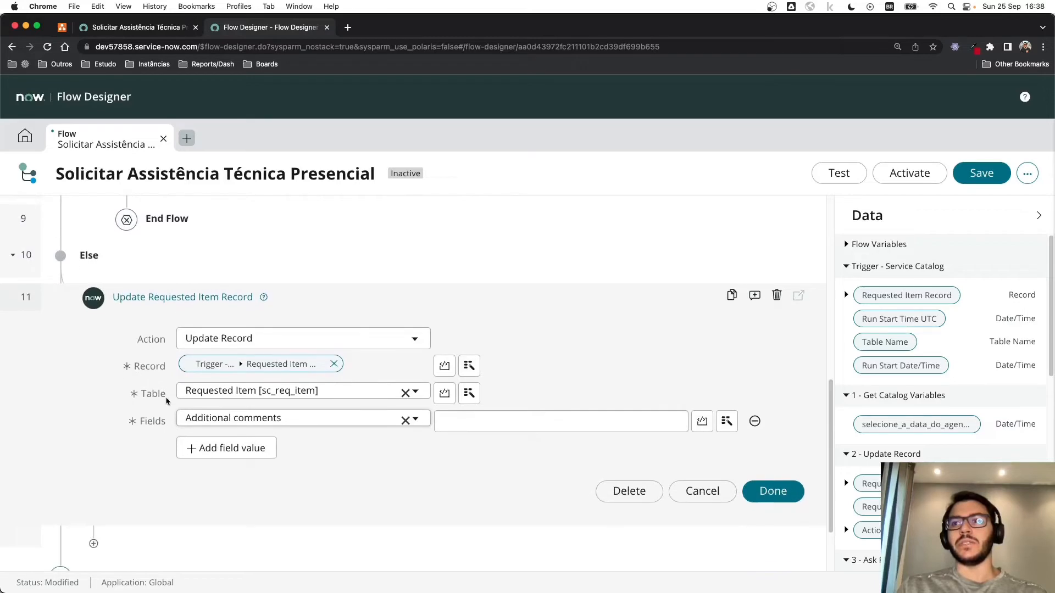
pyautogui.click(441, 422)
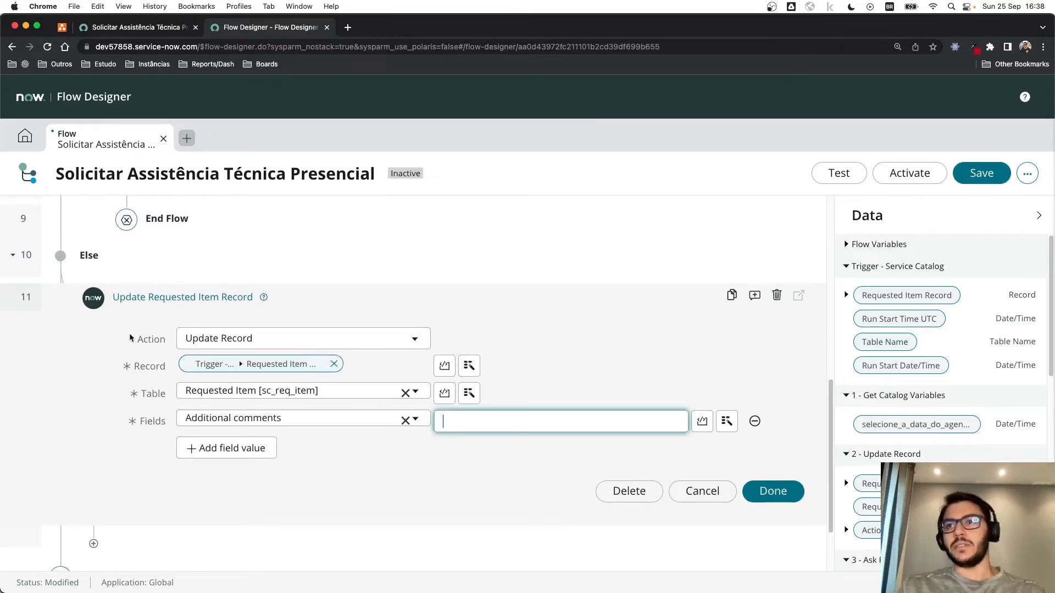
pyautogui.write('A ')
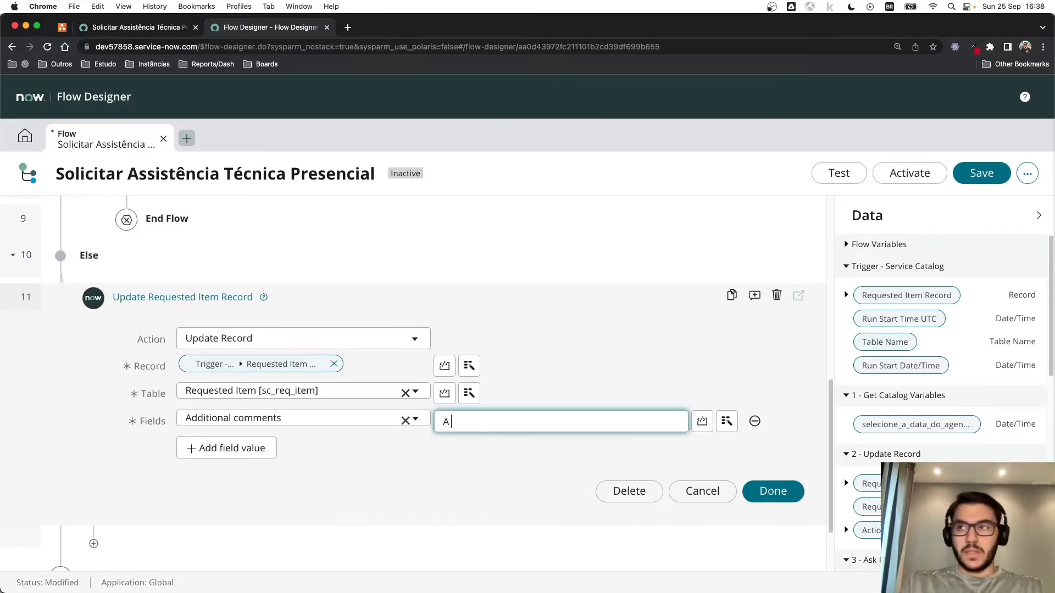
pyautogui.write('RITM foi ap')
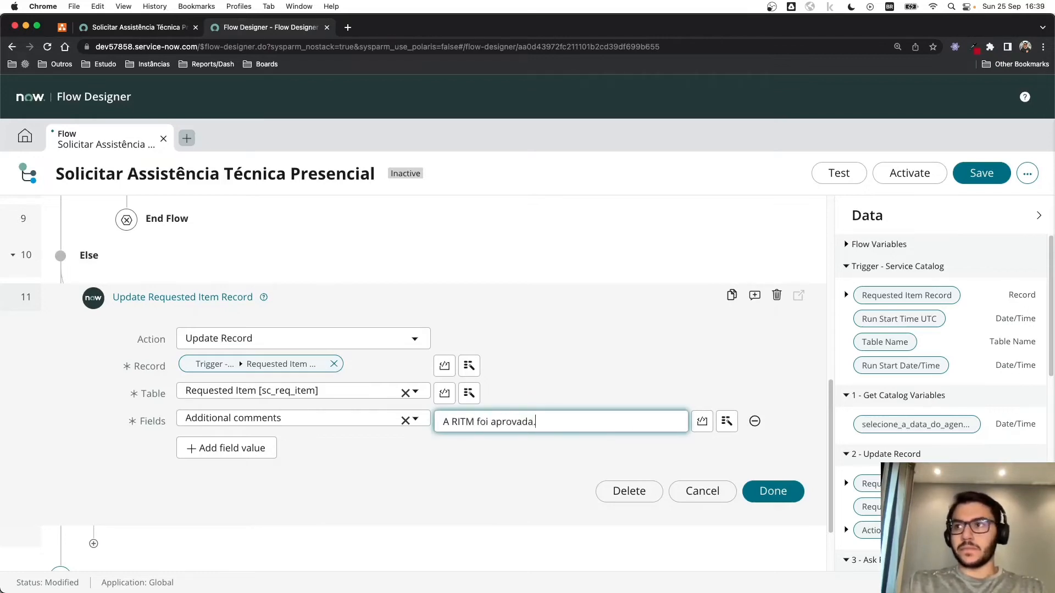
pyautogui.write('rovada.')
pyautogui.press('Return')
pyautogui.write('Aguarda')
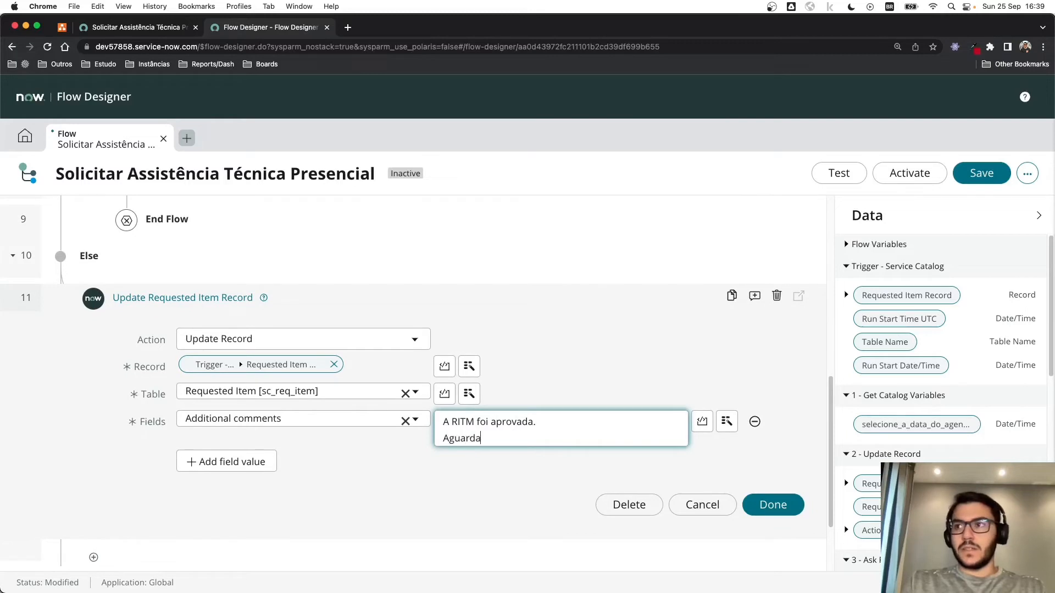
pyautogui.write('ndo data/')
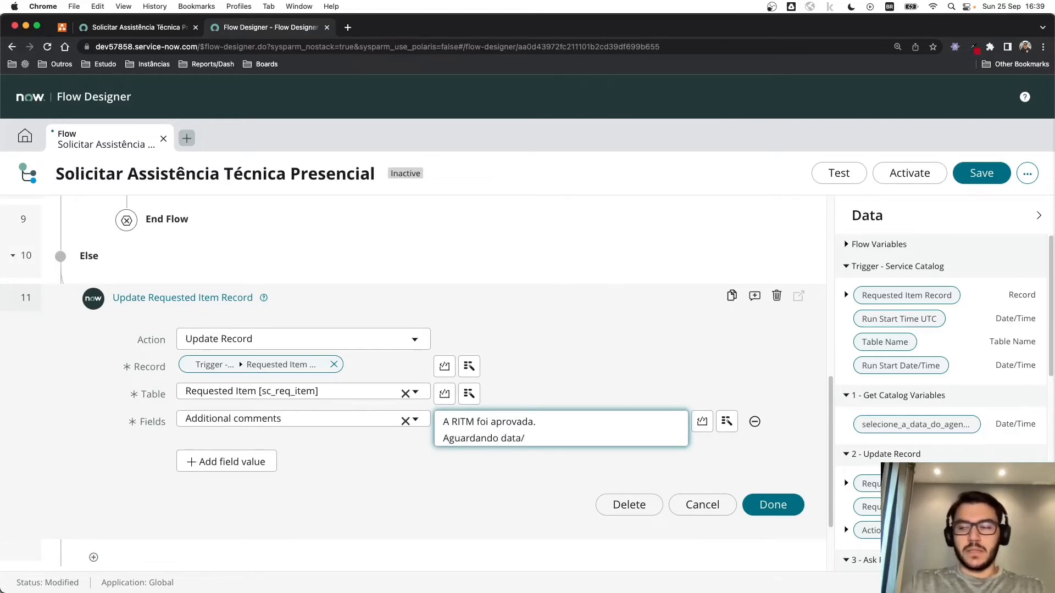
pyautogui.write('hora para a')
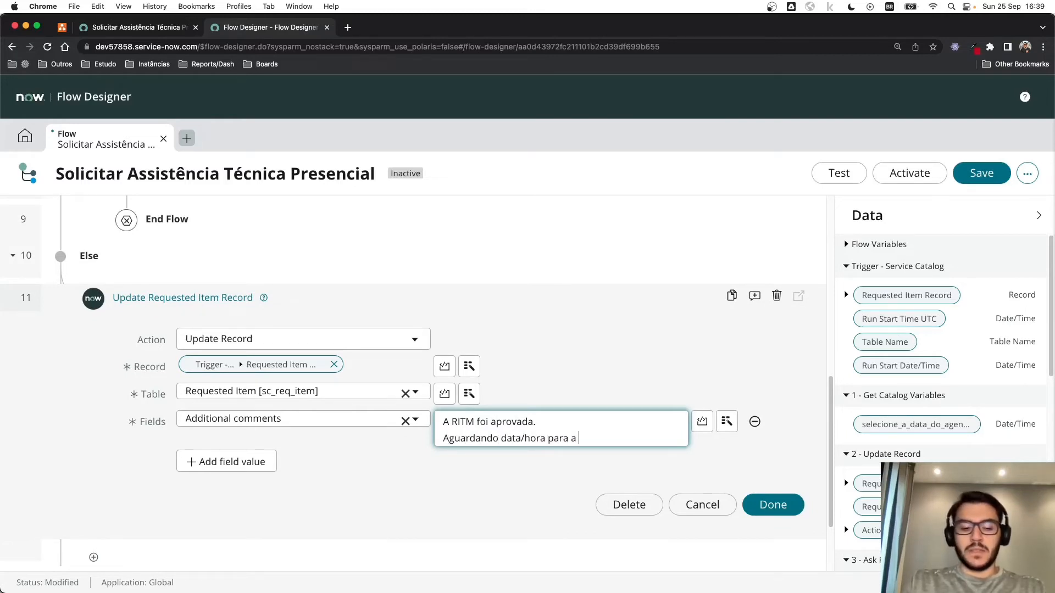
pyautogui.write(' exuc')
pyautogui.write('ão')
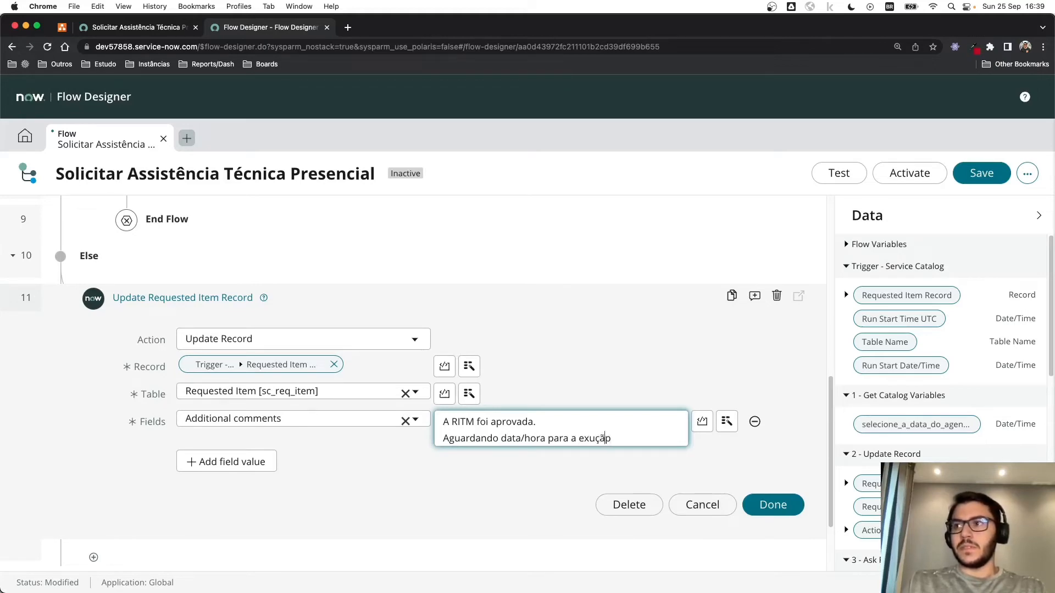
pyautogui.write('ec')
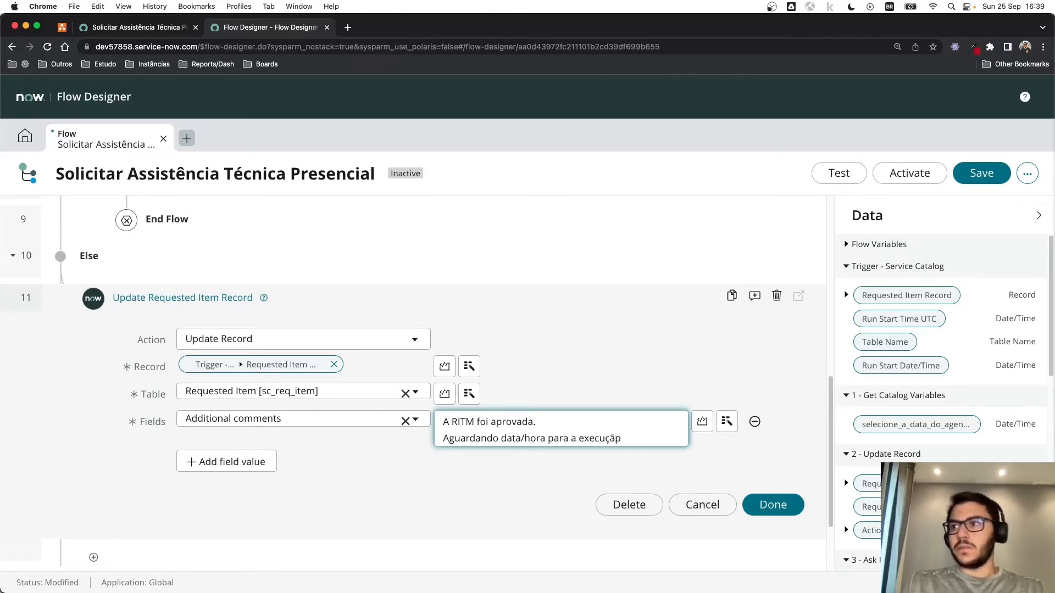
pyautogui.press('Delete')
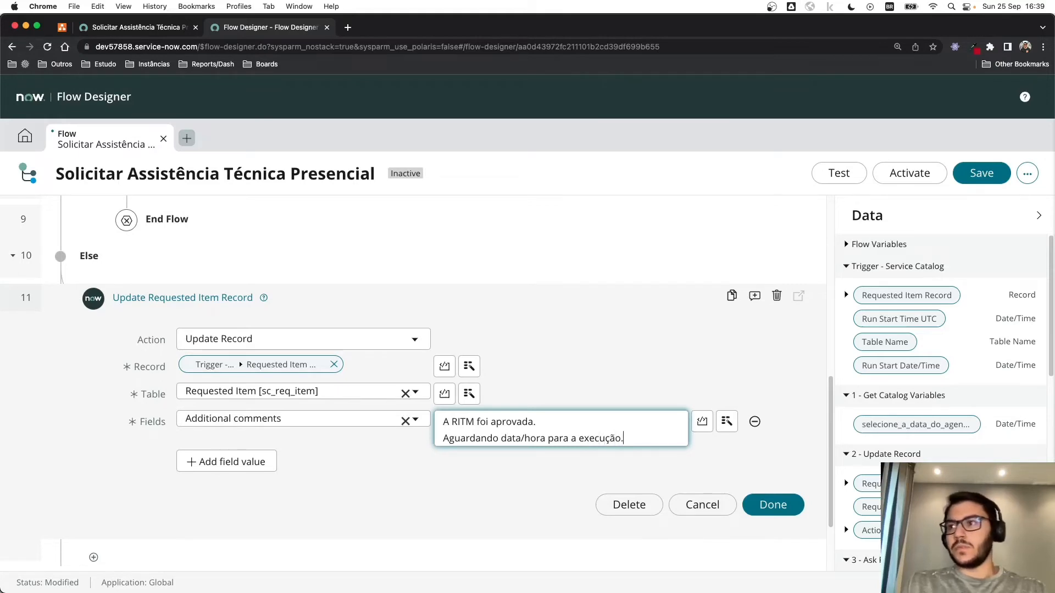
# Step: Finish editing the Else branch's update action and make its annotation read "Comentário: RITM aprovada" without a final period
pyautogui.click(774, 505)
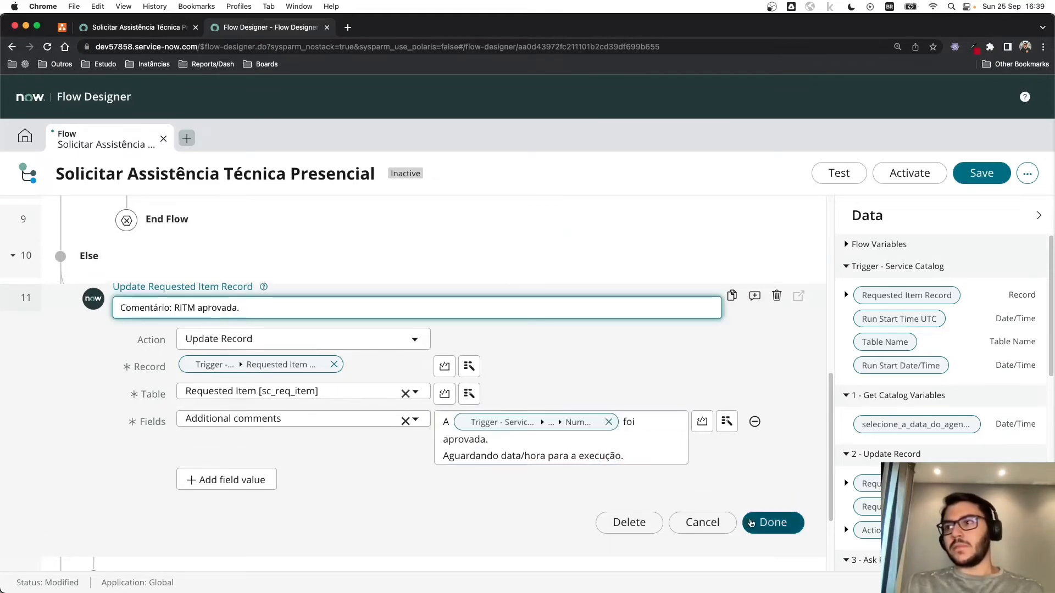
pyautogui.scroll(3, 554, 490)
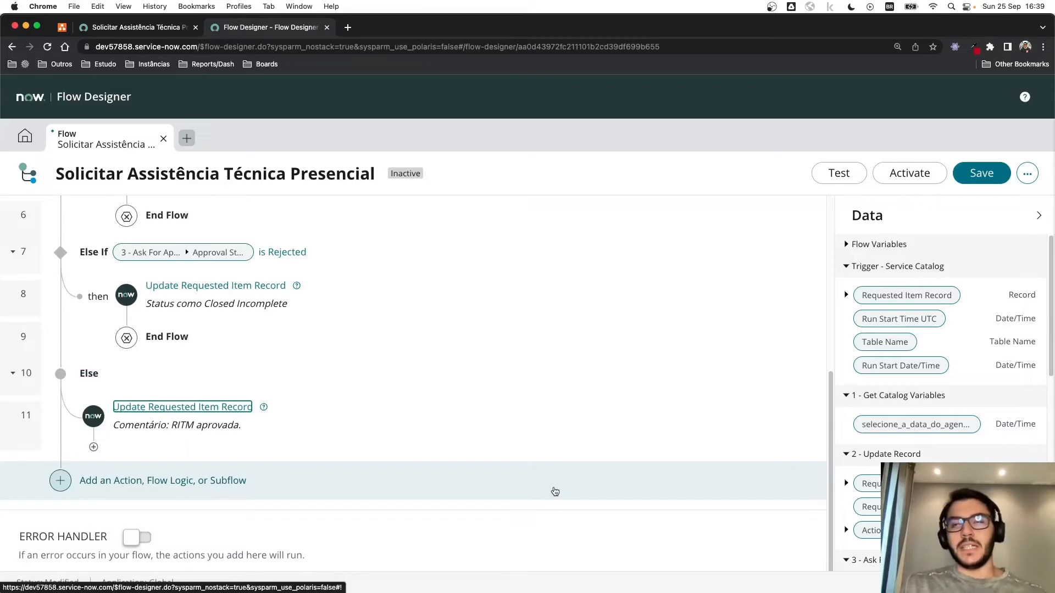
pyautogui.click(266, 423)
pyautogui.press('BackSpace')
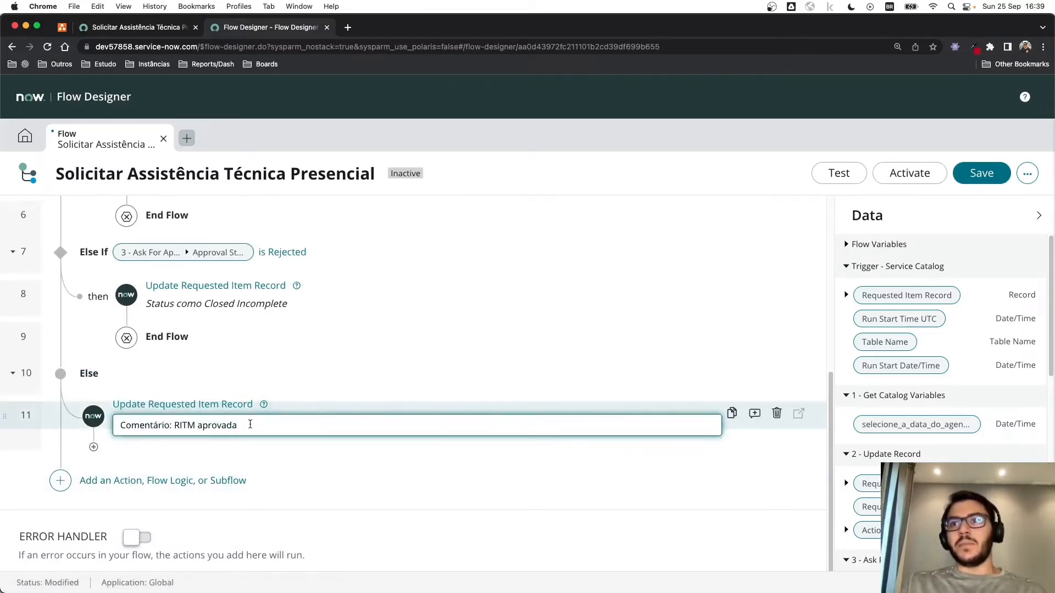
pyautogui.click(240, 454)
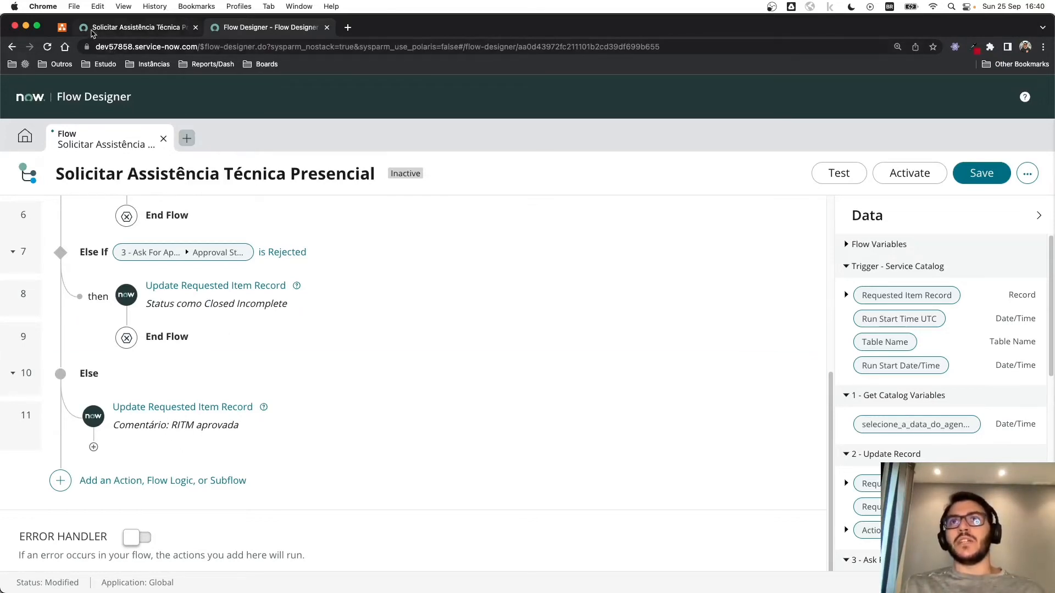
# Step: Add a "Wait for a duration of time" flow logic after the update action in the Else branch
pyautogui.click(91, 32)
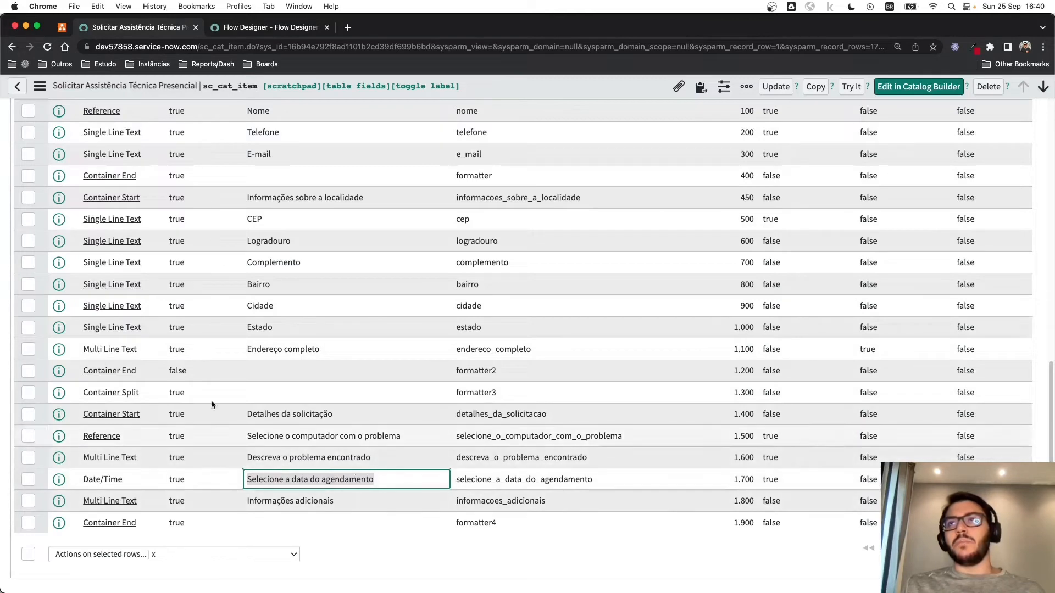
pyautogui.click(256, 33)
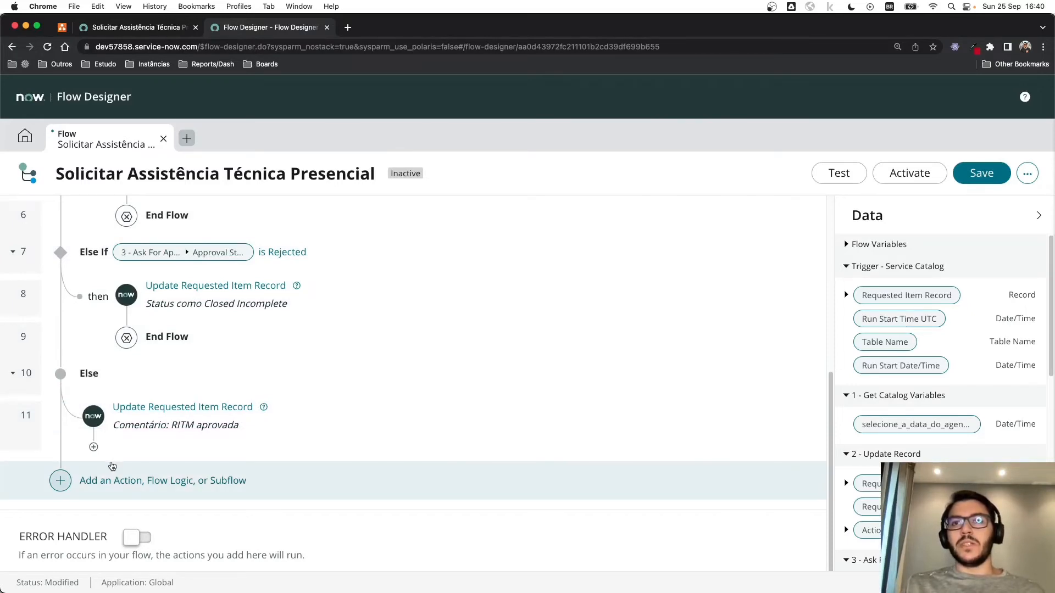
pyautogui.click(93, 447)
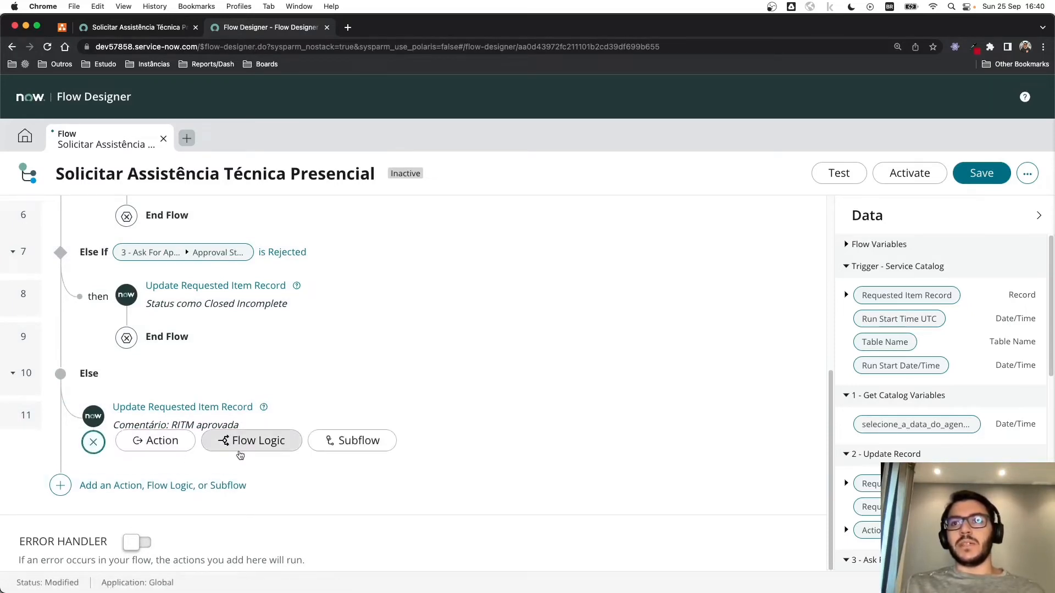
pyautogui.click(268, 447)
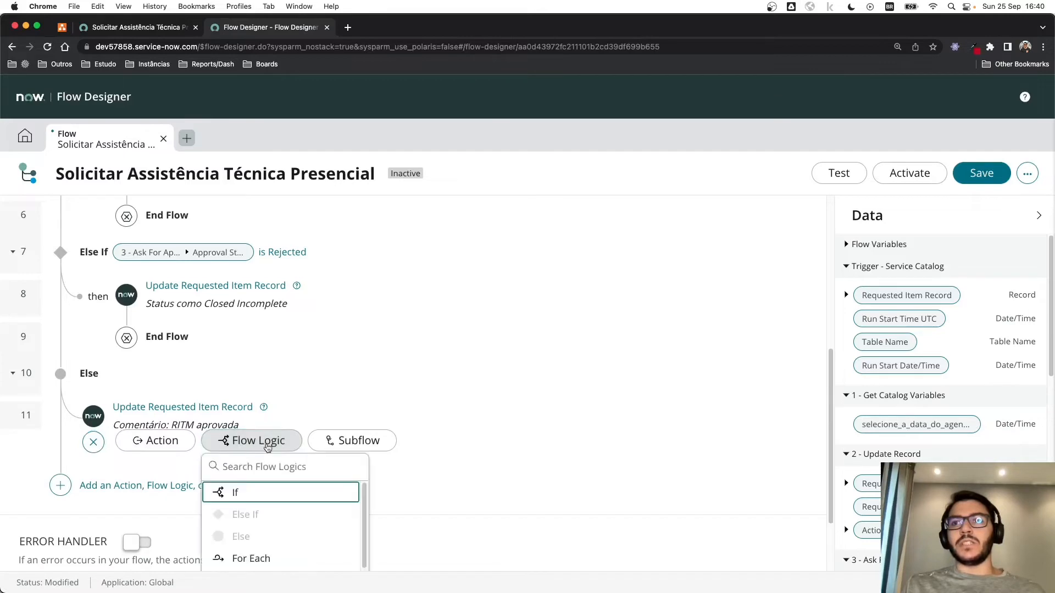
pyautogui.scroll(-3, 158, 444)
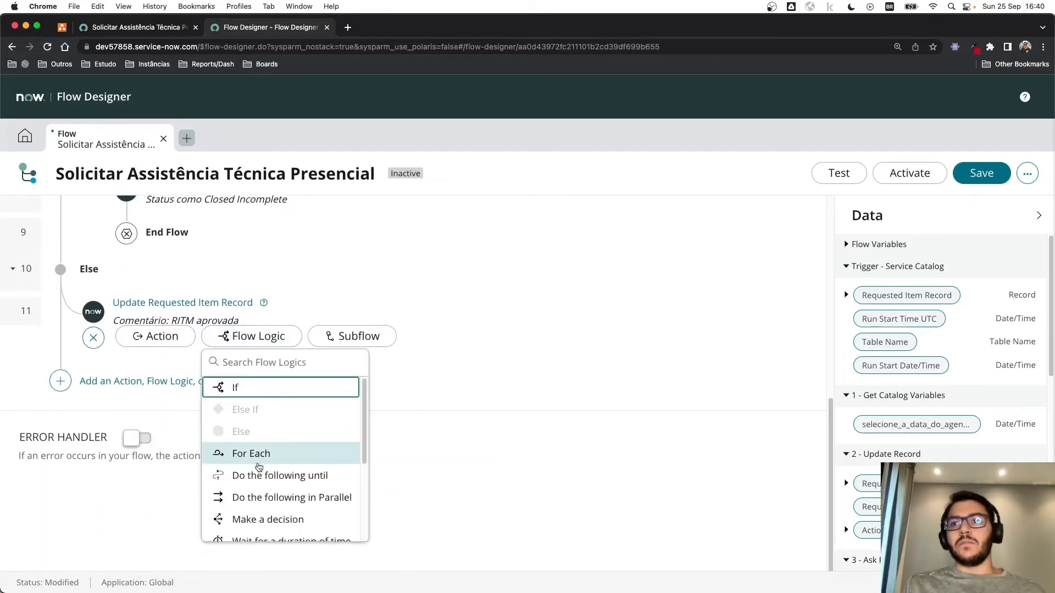
pyautogui.scroll(-4, 247, 456)
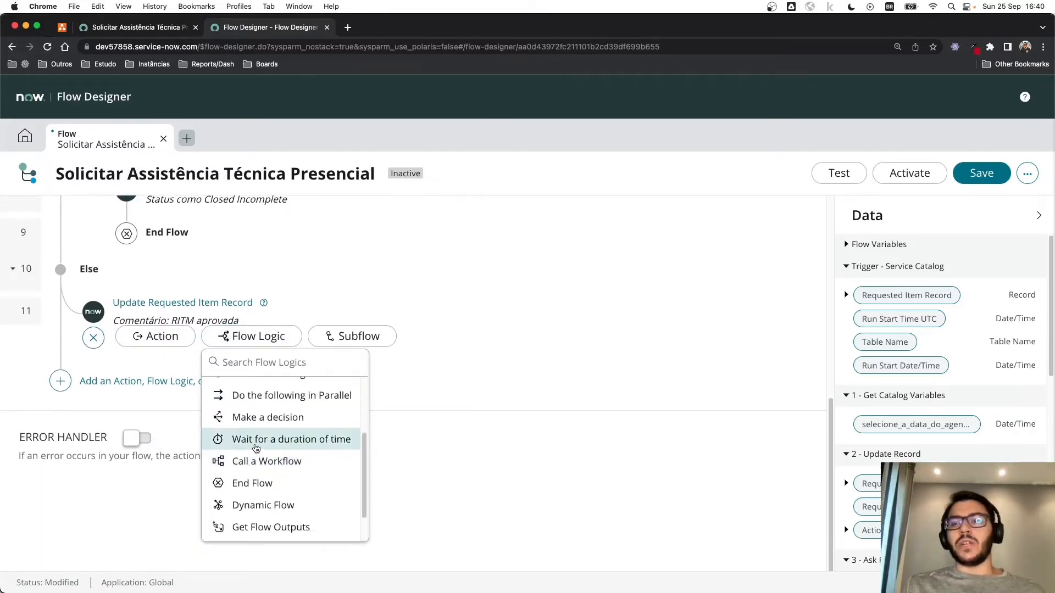
pyautogui.click(257, 441)
pyautogui.scroll(-3, 502, 504)
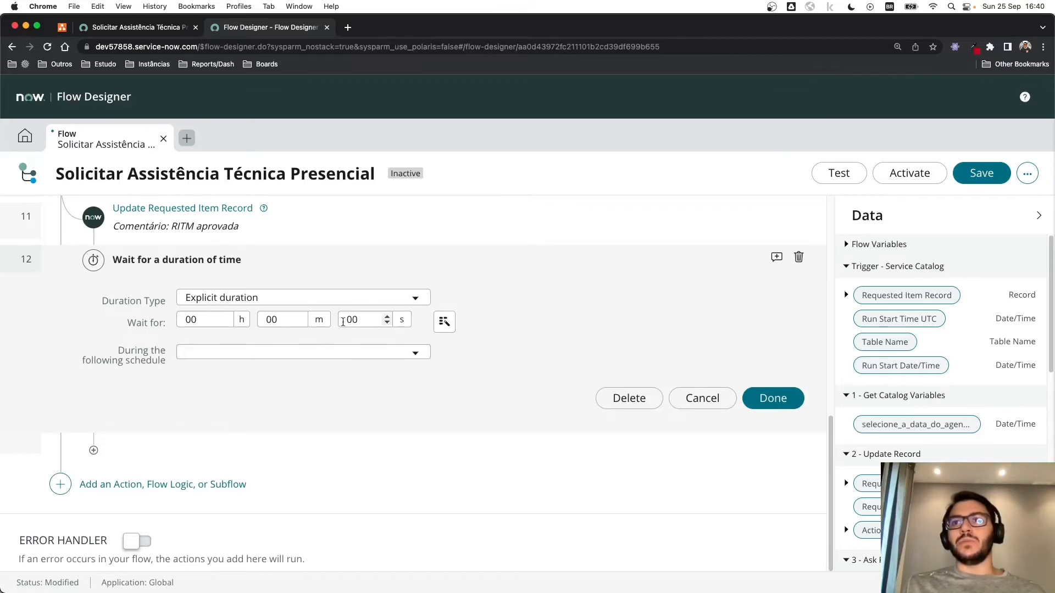
# Step: Set the wait's schedule to 24 x 7 and its duration type to Relative duration
pyautogui.click(359, 352)
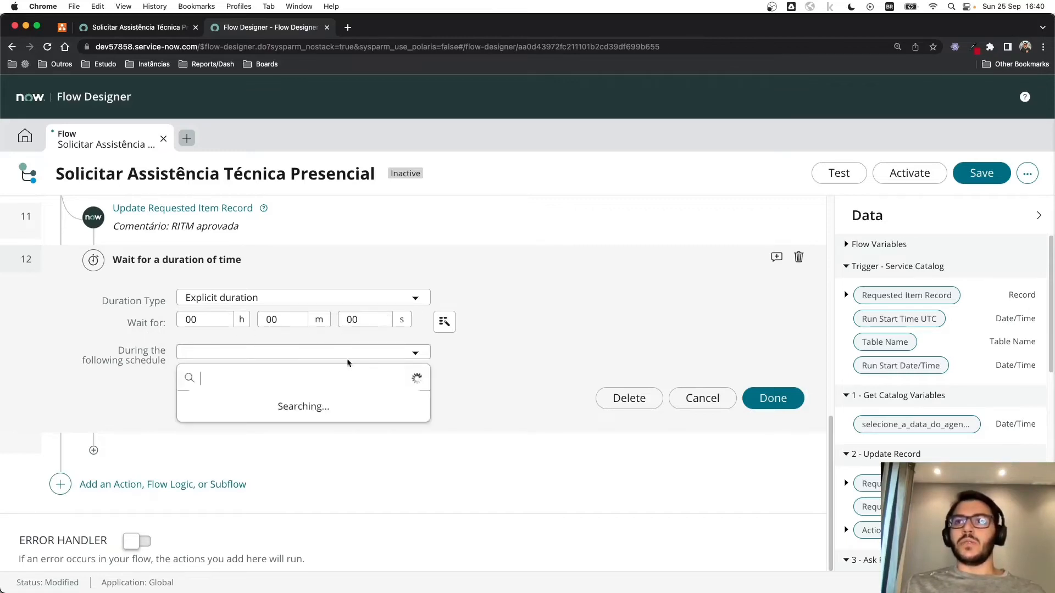
pyautogui.click(229, 402)
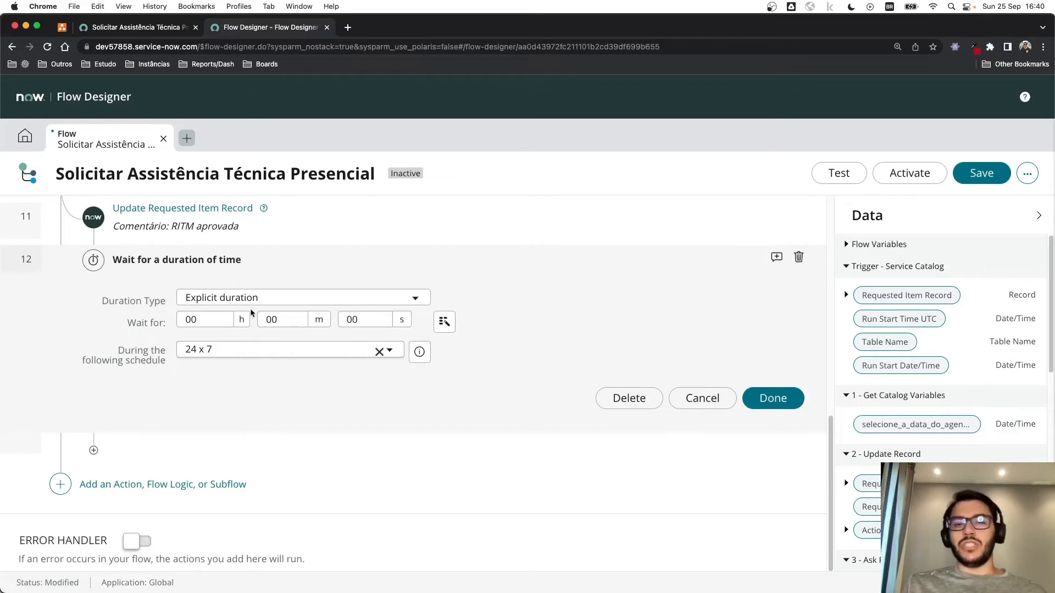
pyautogui.click(415, 299)
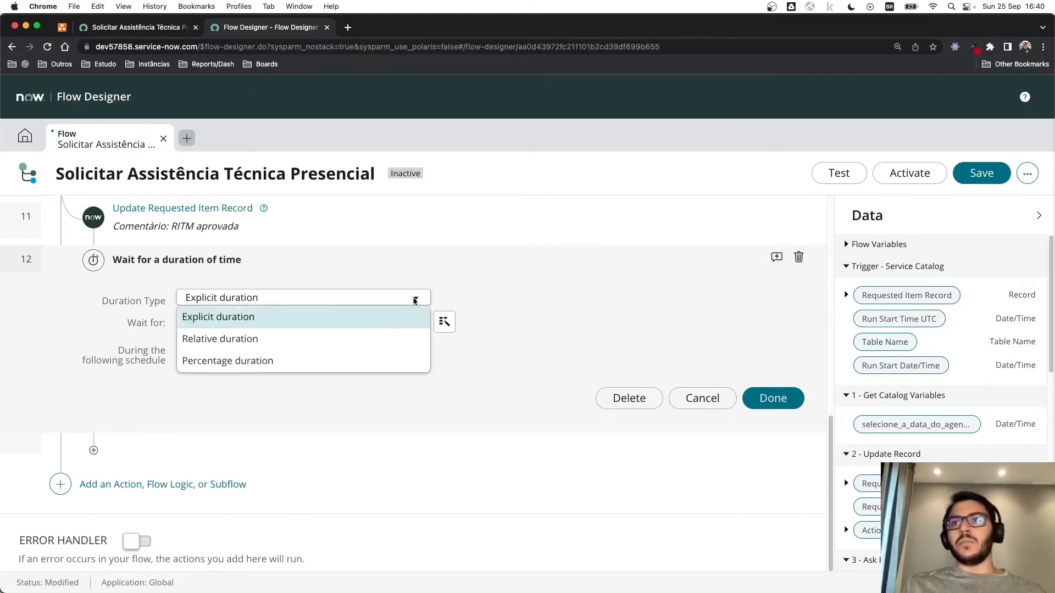
pyautogui.click(382, 337)
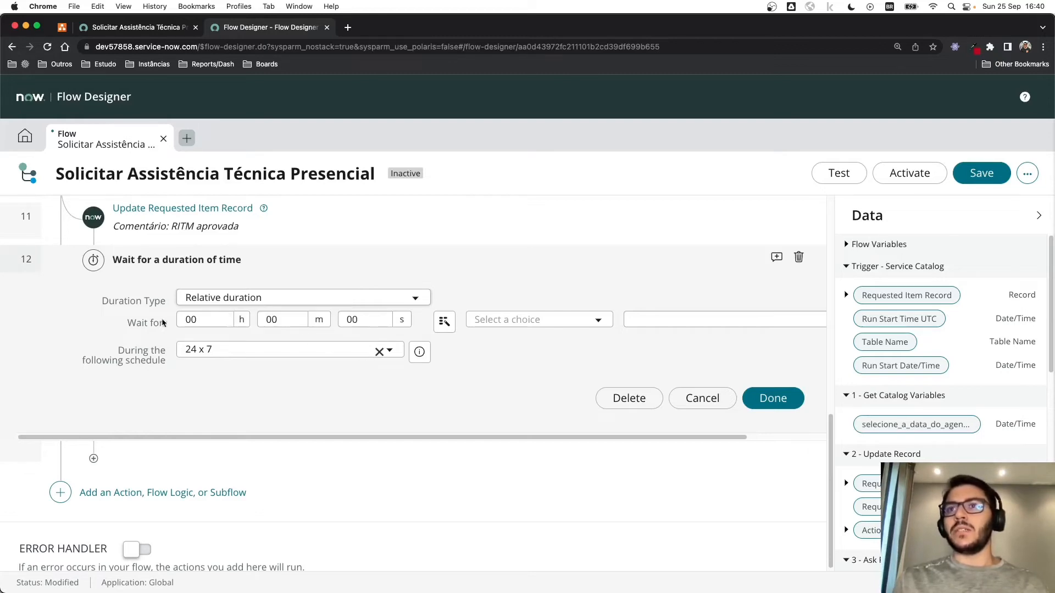
# Step: Make the wait last 1 second after the selecione_a_data_do_agendamento catalog variable and finish editing it
pyautogui.doubleClick(369, 323)
pyautogui.write('1')
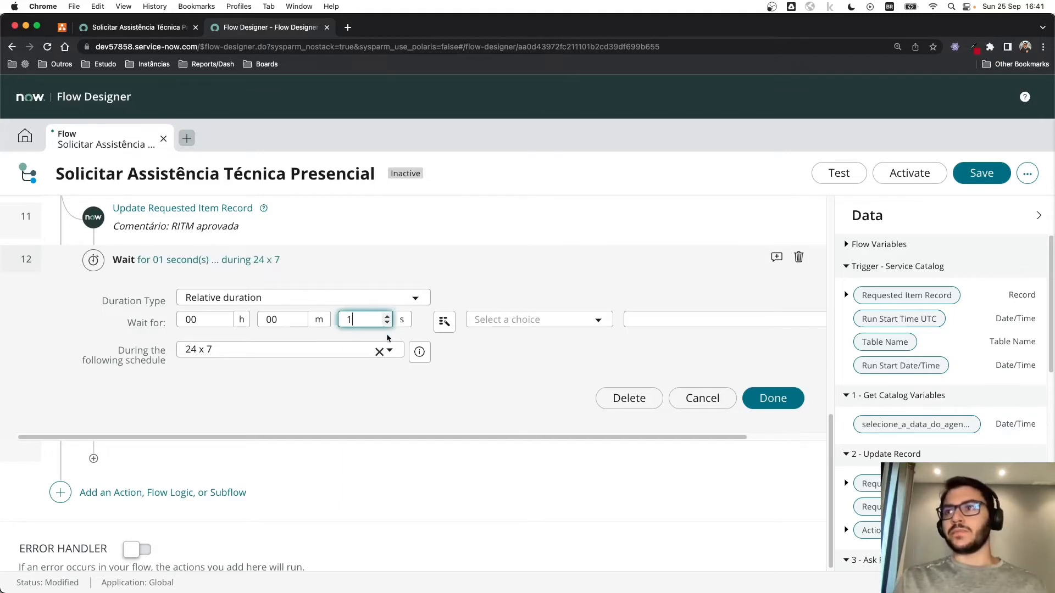
pyautogui.click(532, 320)
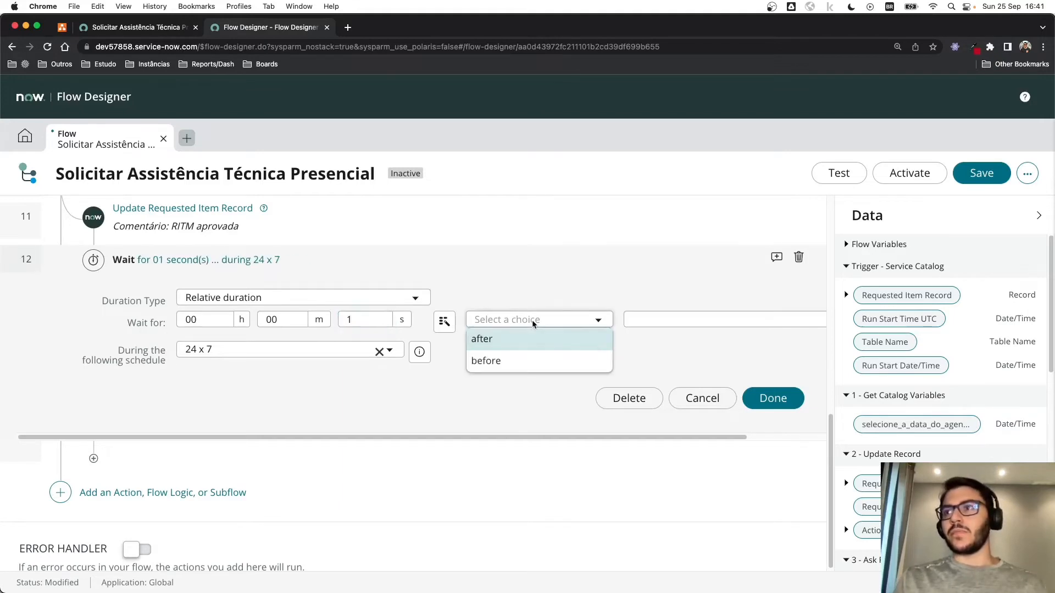
pyautogui.click(512, 339)
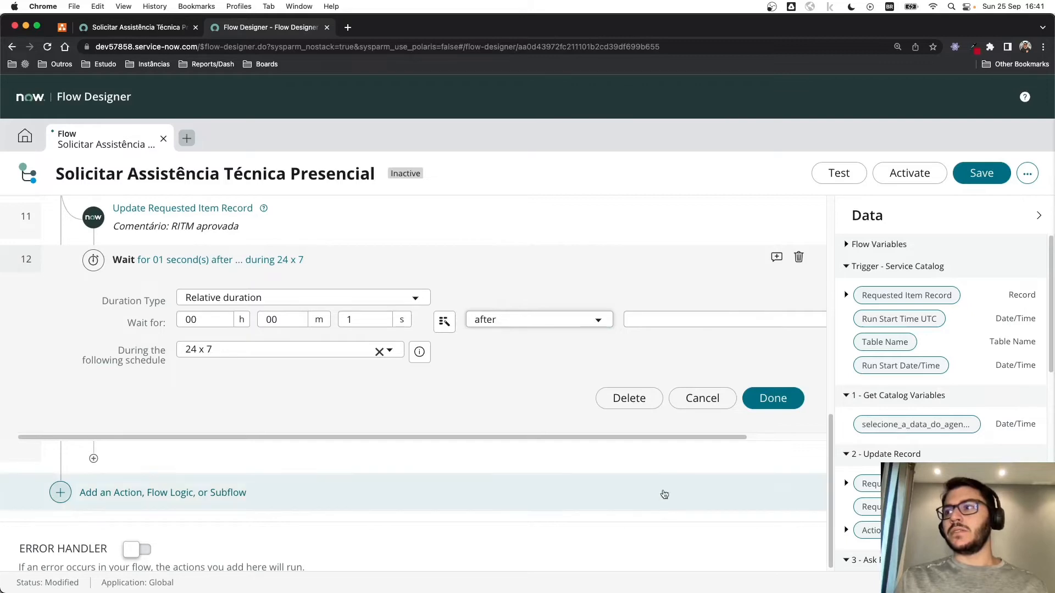
pyautogui.moveTo(662, 439); pyautogui.dragTo(743, 444)
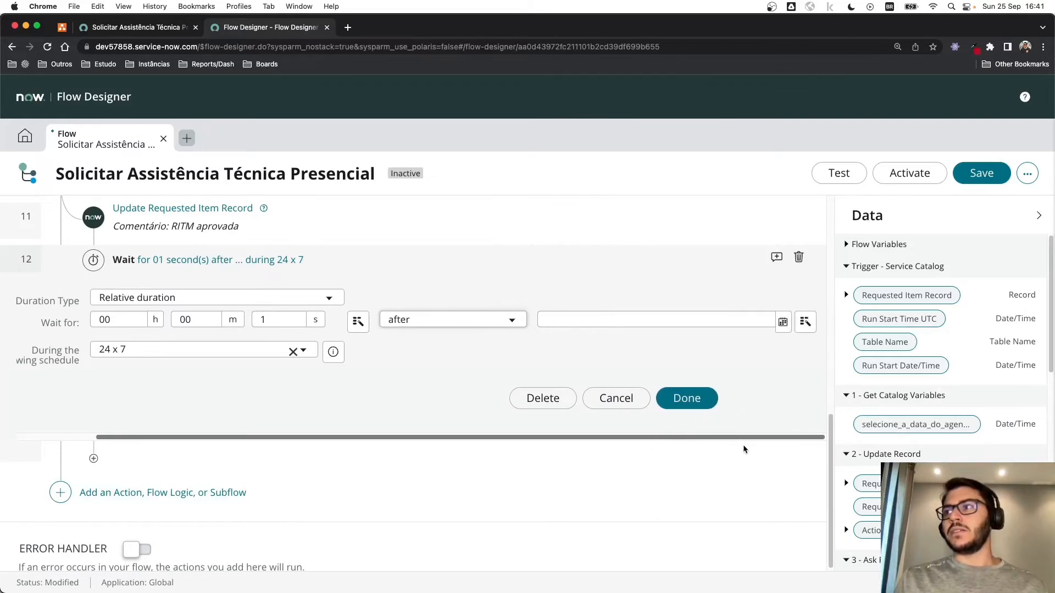
pyautogui.click(806, 321)
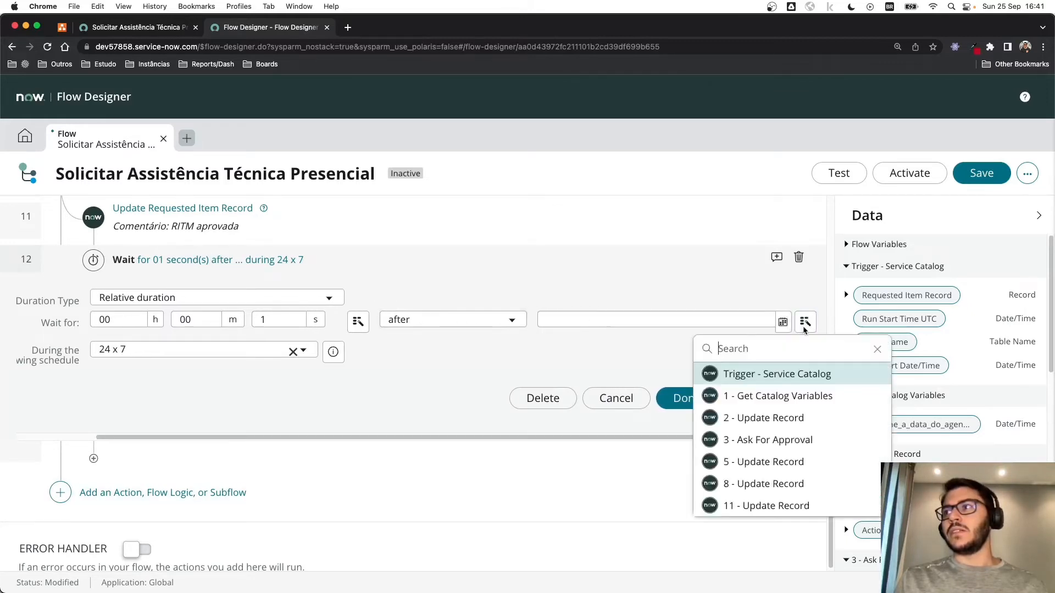
pyautogui.click(764, 397)
pyautogui.click(802, 385)
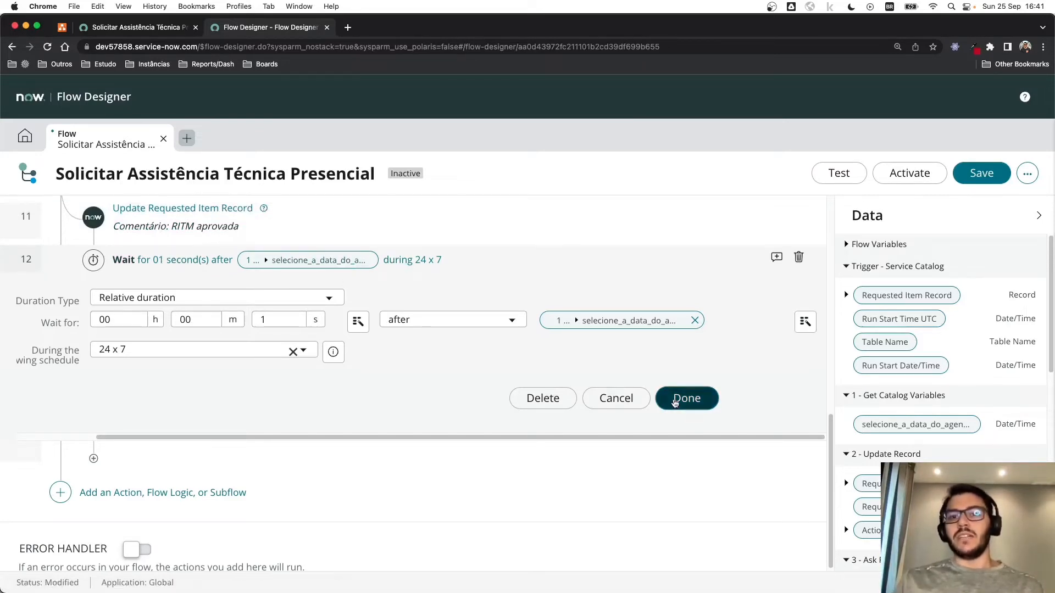
pyautogui.click(677, 400)
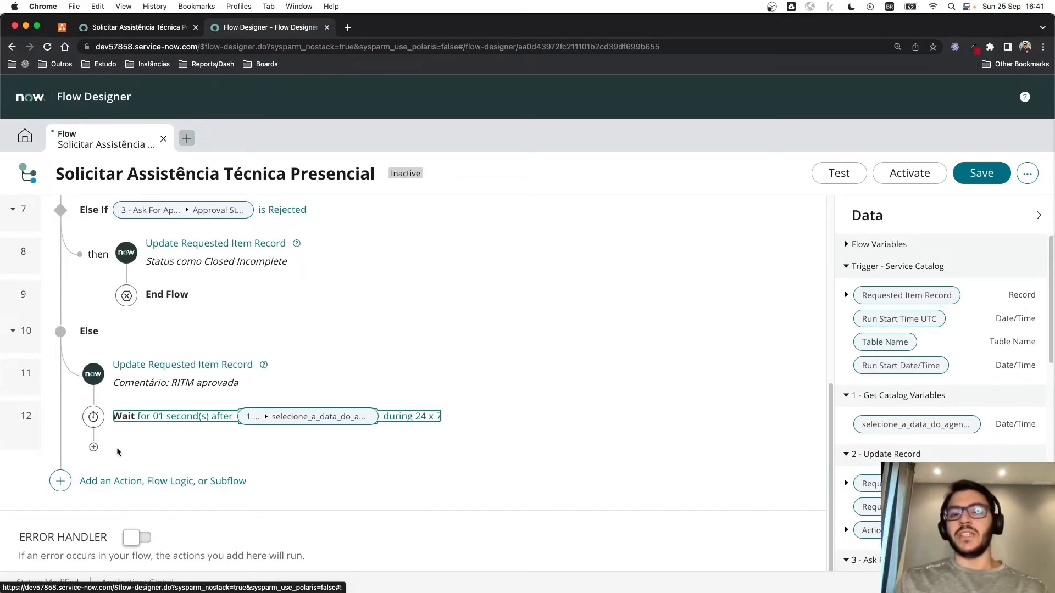
# Step: Add an Update Record action after the wait, with the Service Catalog trigger's Requested Item Record as its Record
pyautogui.click(93, 447)
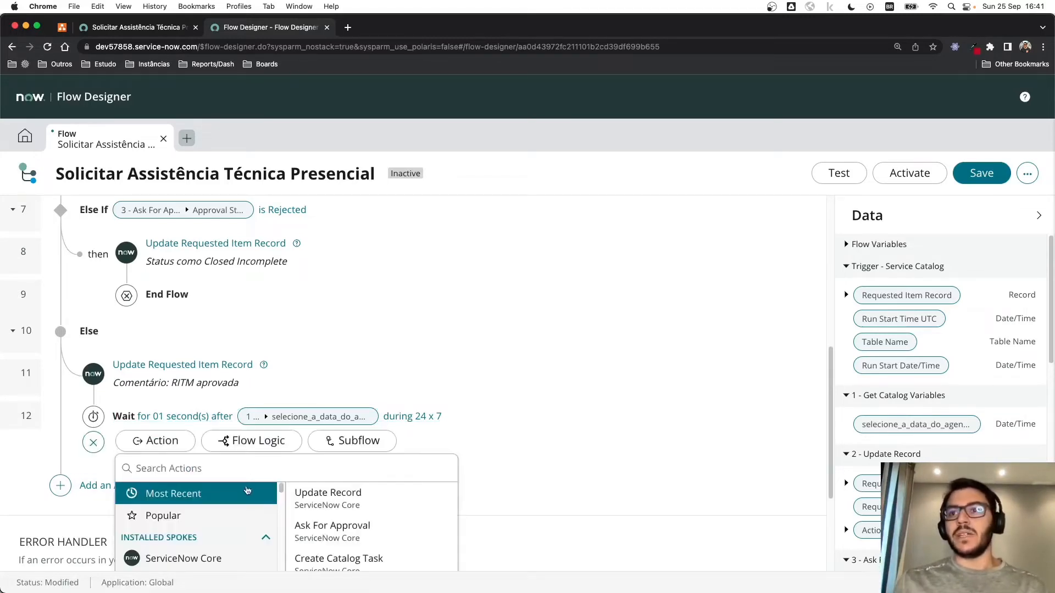
pyautogui.scroll(-5, 165, 528)
pyautogui.click(308, 495)
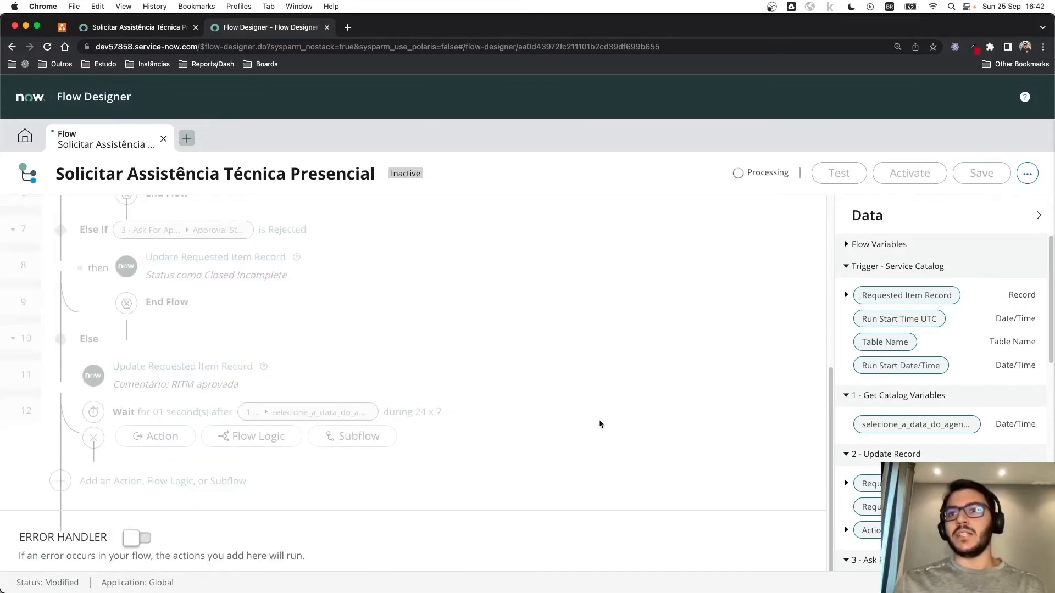
pyautogui.scroll(-4, 561, 417)
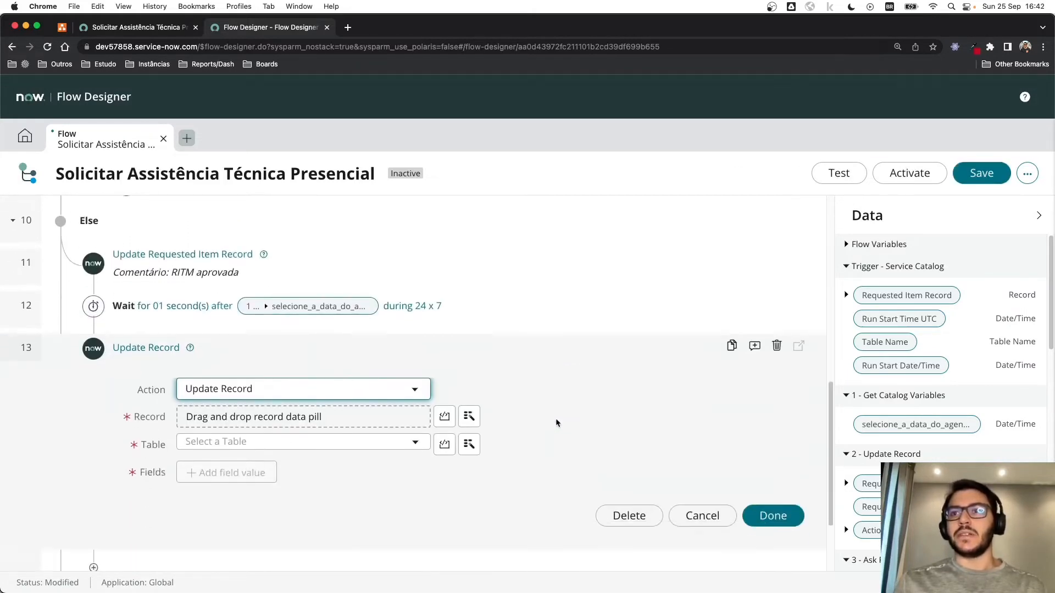
pyautogui.click(468, 331)
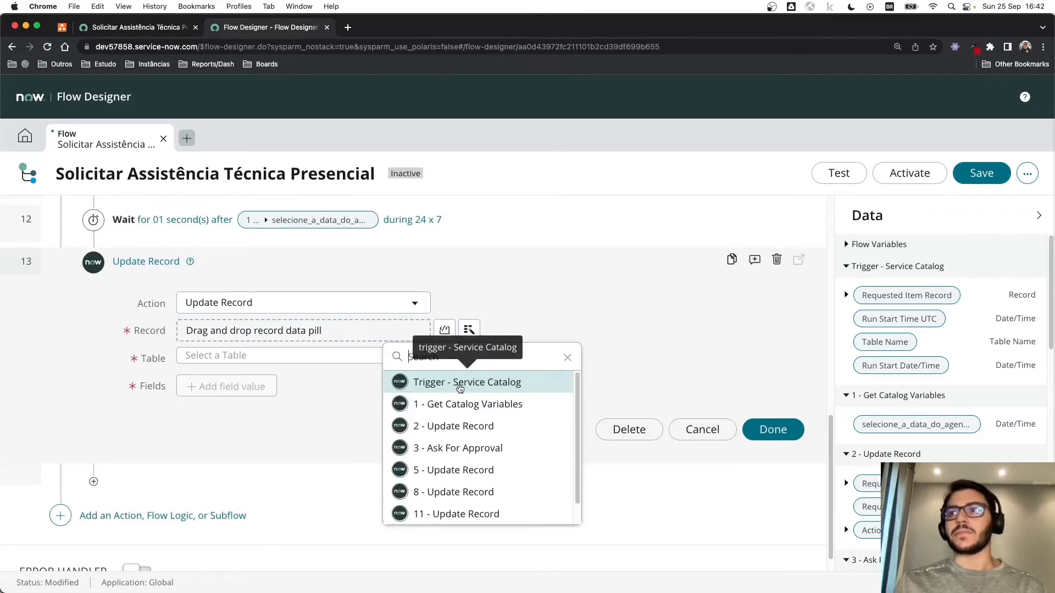
pyautogui.click(459, 385)
pyautogui.click(509, 383)
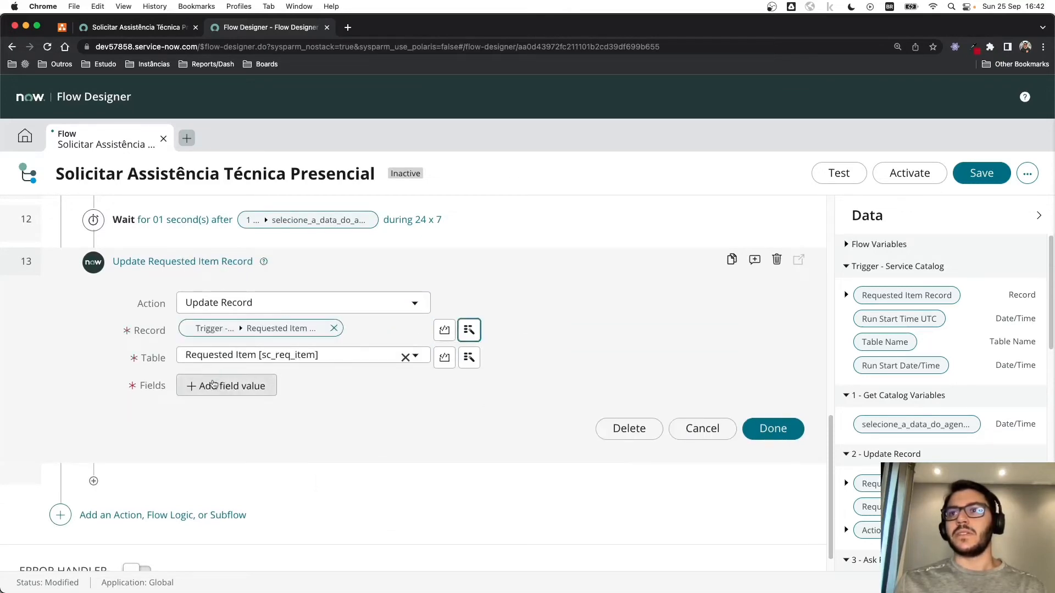
# Step: Add State as a field value in the new update action and set it to Open
pyautogui.click(211, 387)
pyautogui.click(211, 387)
pyautogui.write('state')
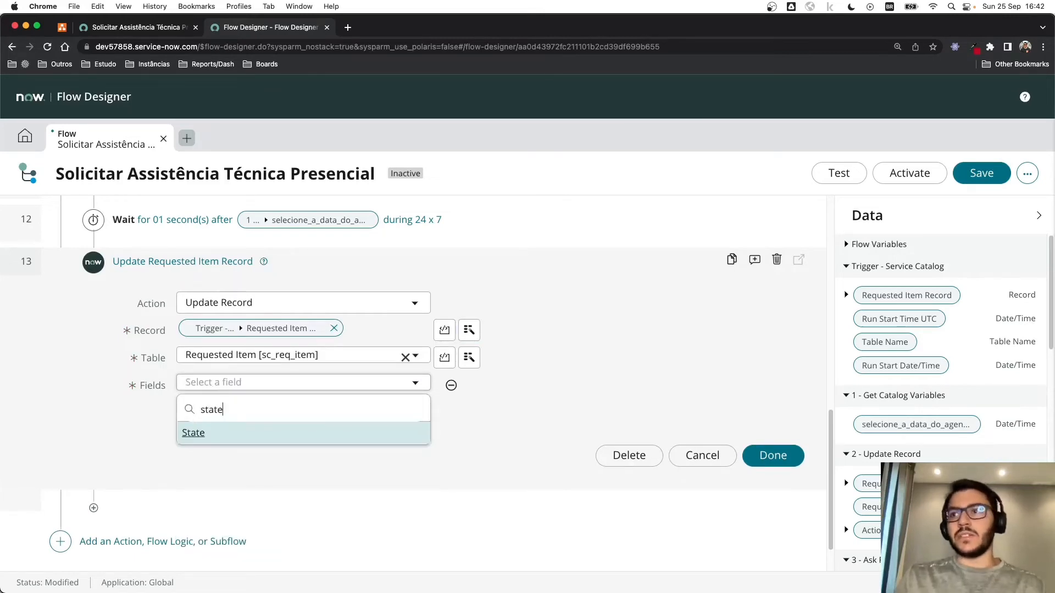
pyautogui.press('Return')
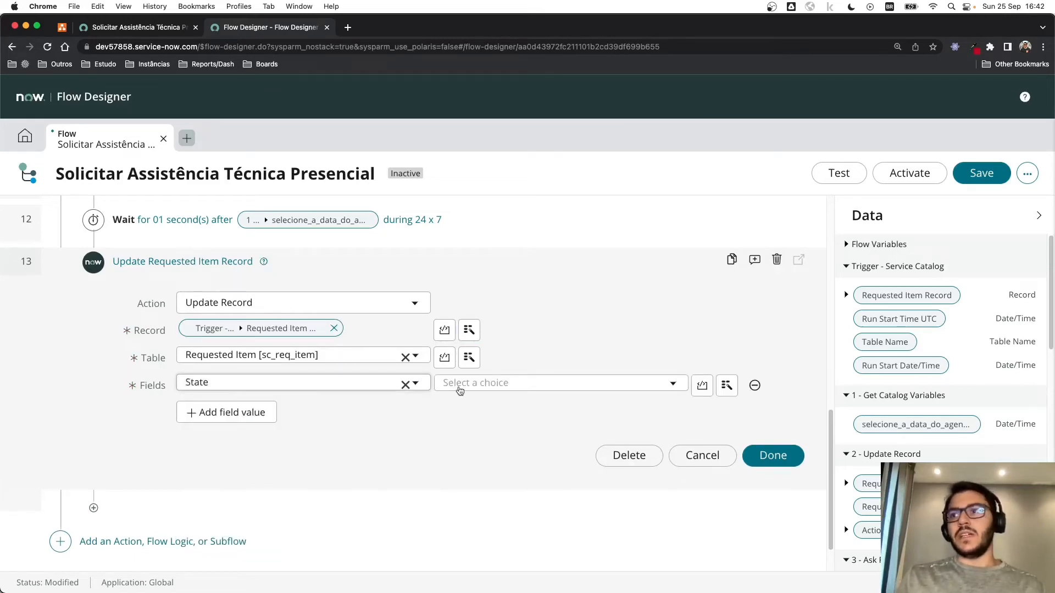
pyautogui.click(459, 389)
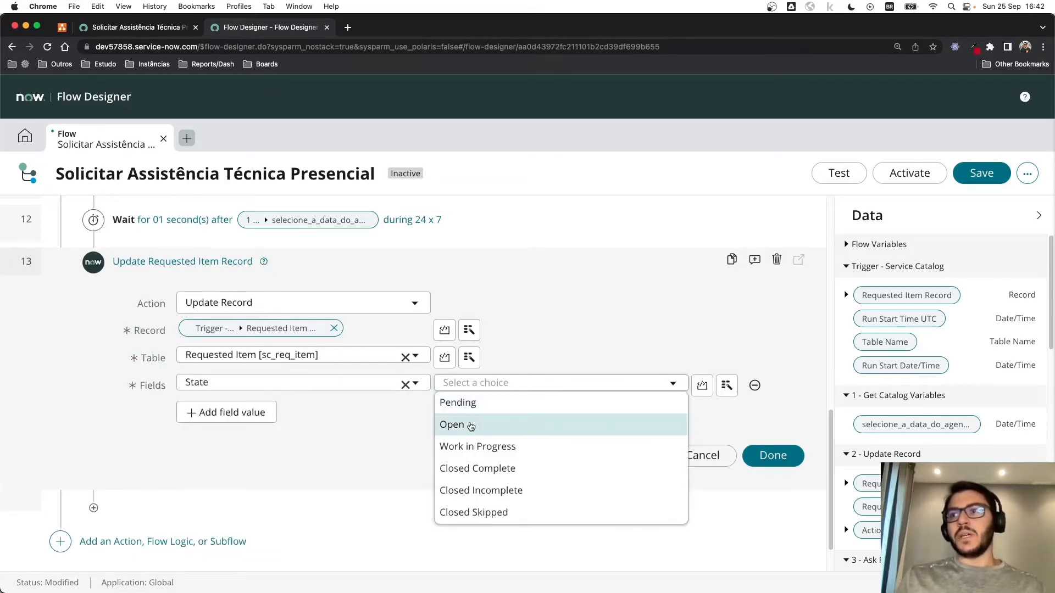
pyautogui.click(471, 425)
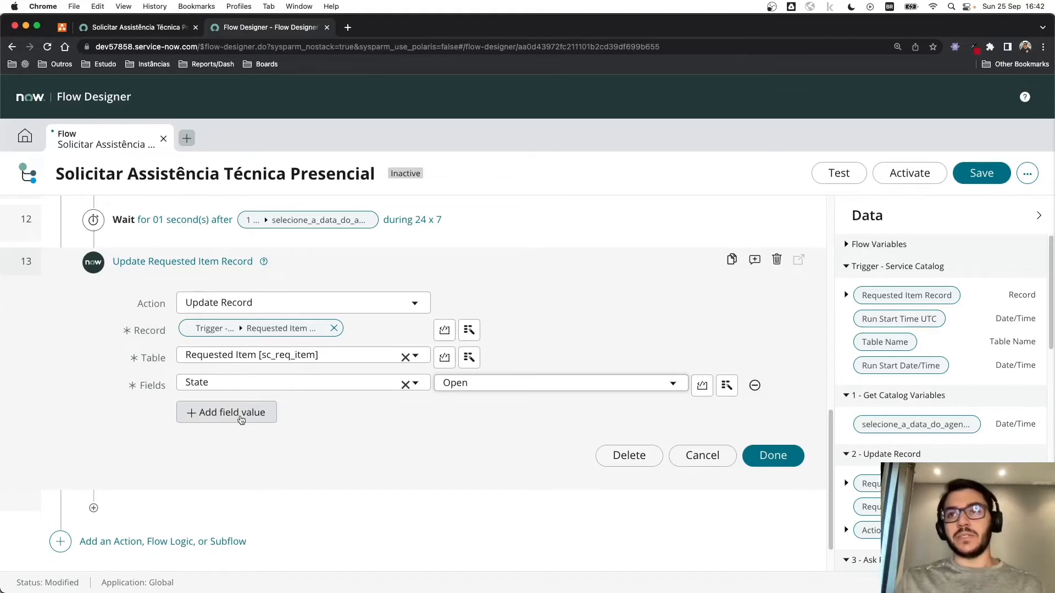
# Step: Add Additional comments reading "A RITM está disponível para o atendimento." and, on a second line, "As tarefas foram geradas."
pyautogui.click(240, 420)
pyautogui.click(243, 415)
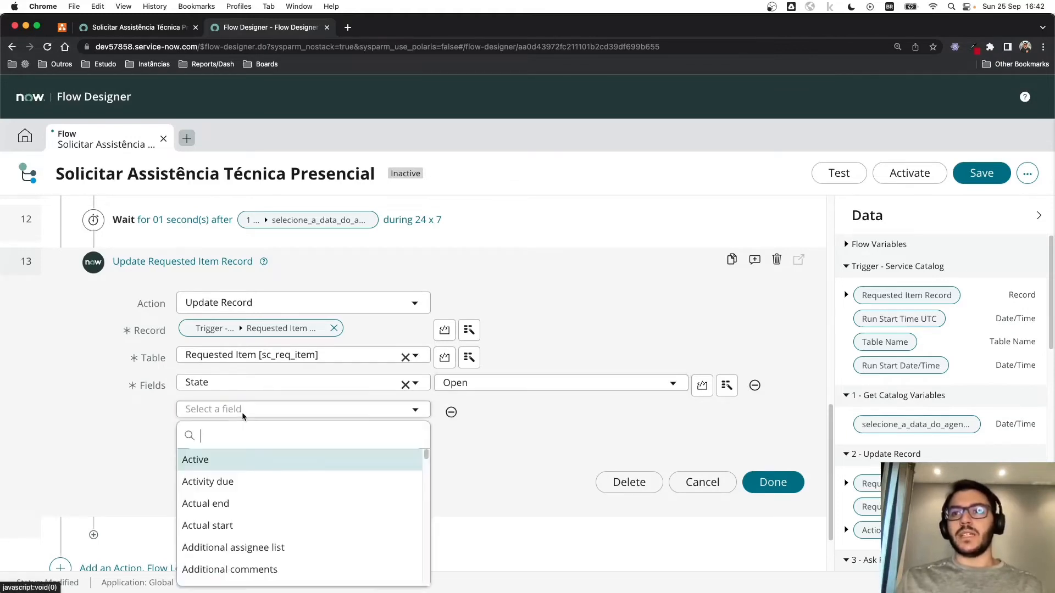
pyautogui.write('add')
pyautogui.press('Down')
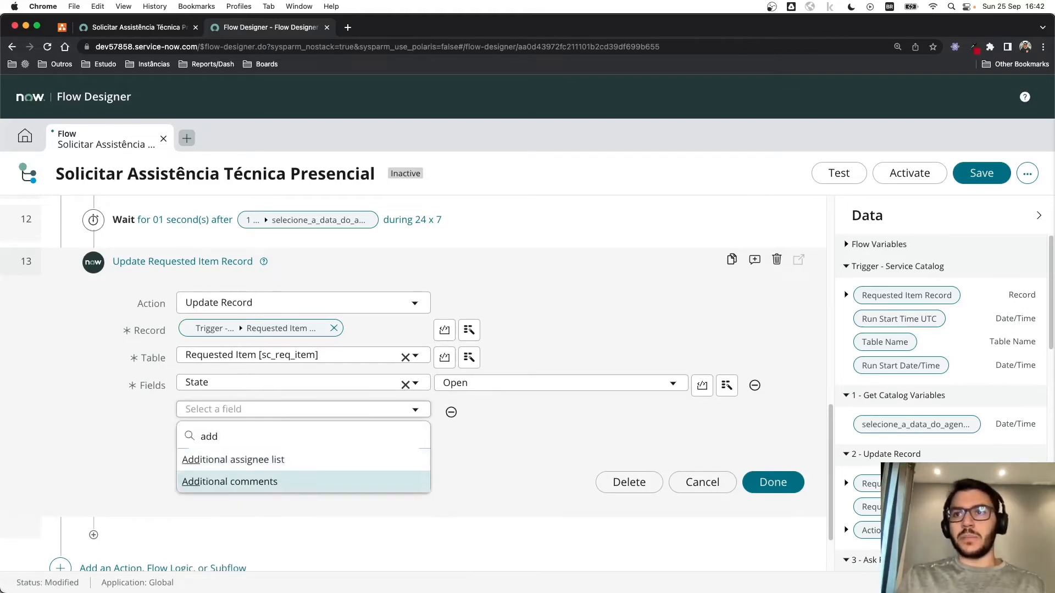
pyautogui.press('Return')
pyautogui.click(463, 407)
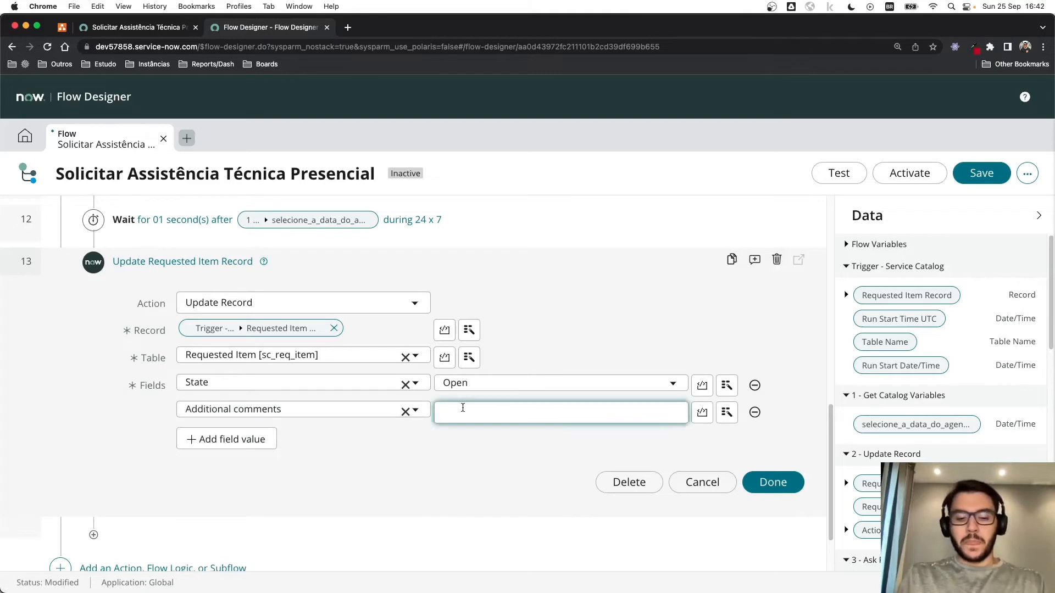
pyautogui.write('A RITM está disponível para o a')
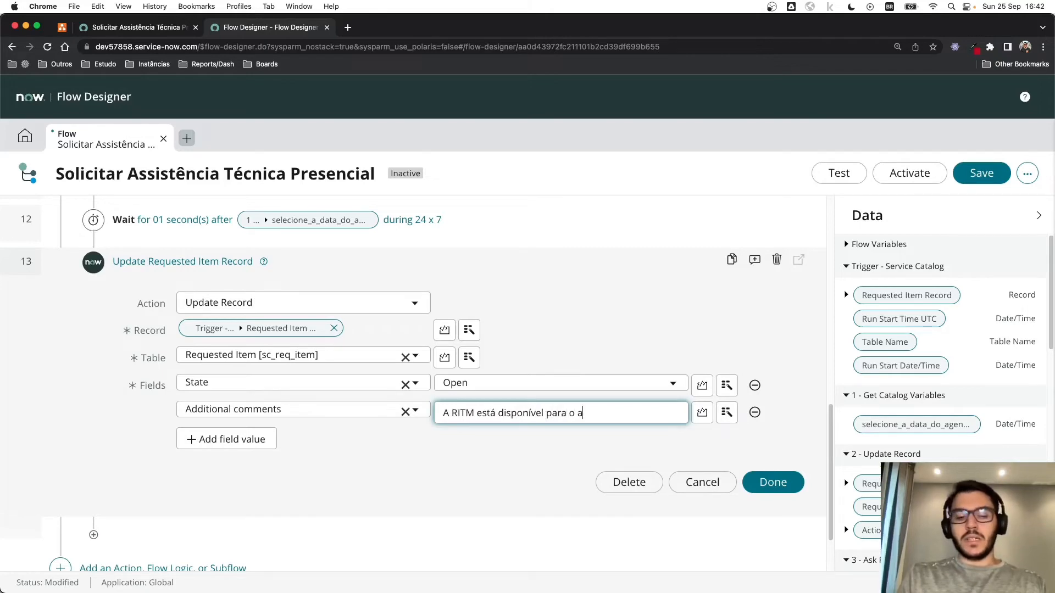
pyautogui.write('tendimento.')
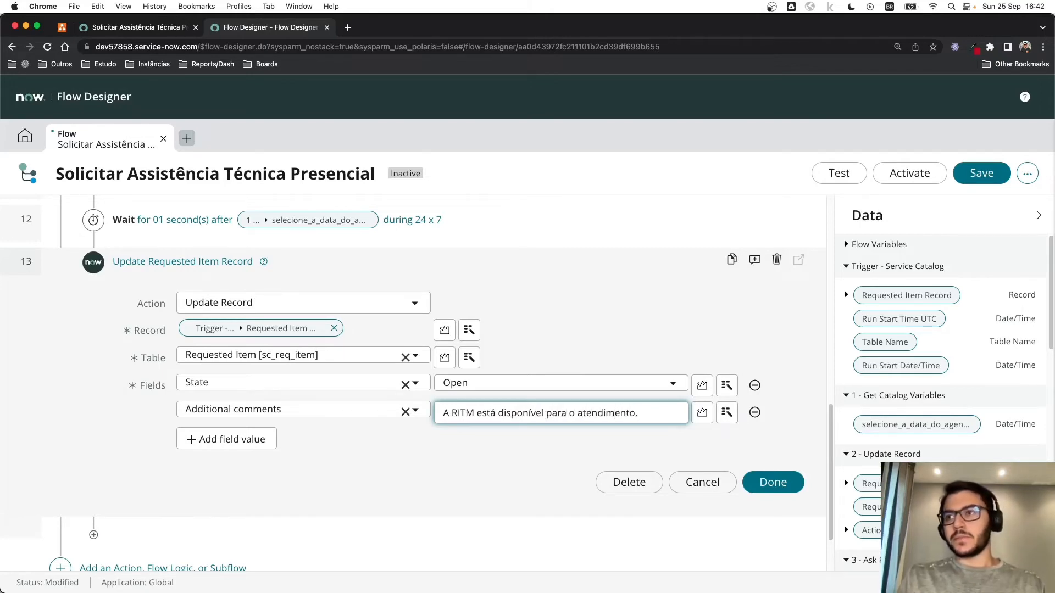
pyautogui.press('Return')
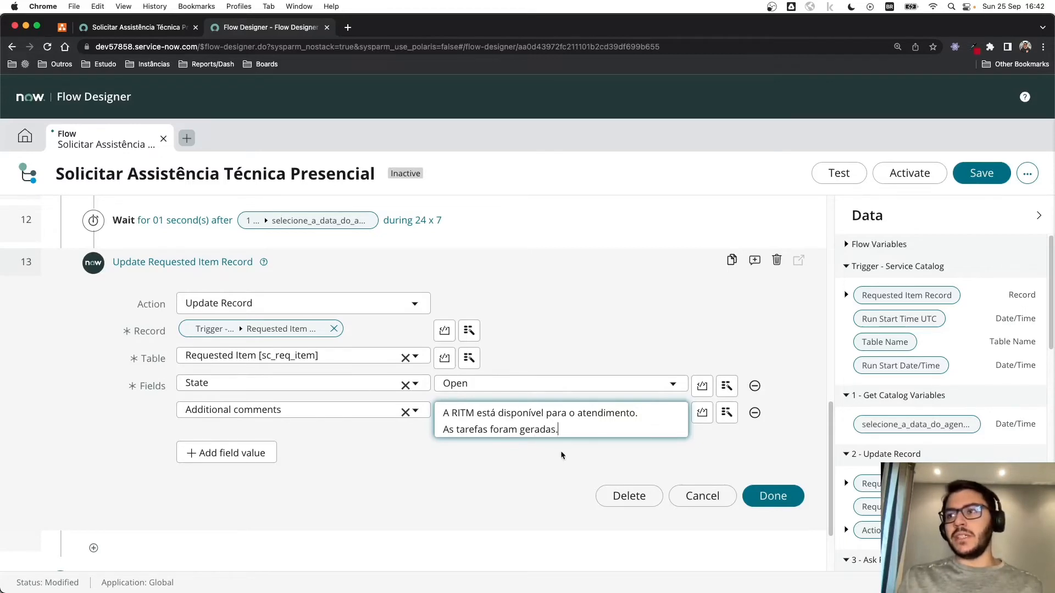
# Step: Finish editing the update action after the wait and annotate it "Status como Open"
pyautogui.doubleClick(470, 412)
pyautogui.click(478, 413)
pyautogui.press('BackSpace')
pyautogui.press('BackSpace')
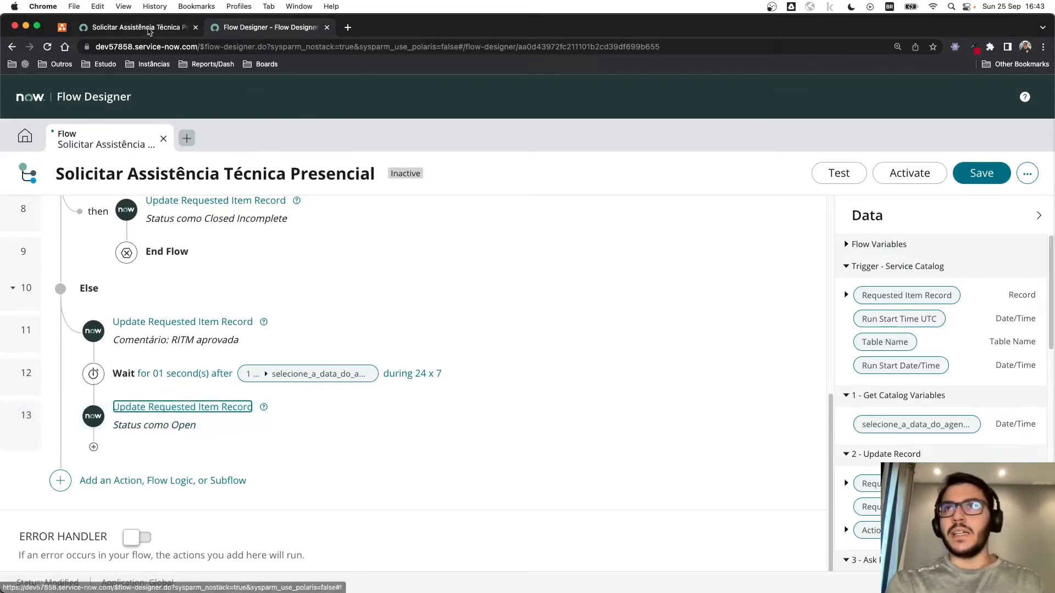
# Step: Switch to the draw.io process diagram and review the path from the scheduled-date decision through the SCTASK branches to the computer status update
pyautogui.click(160, 32)
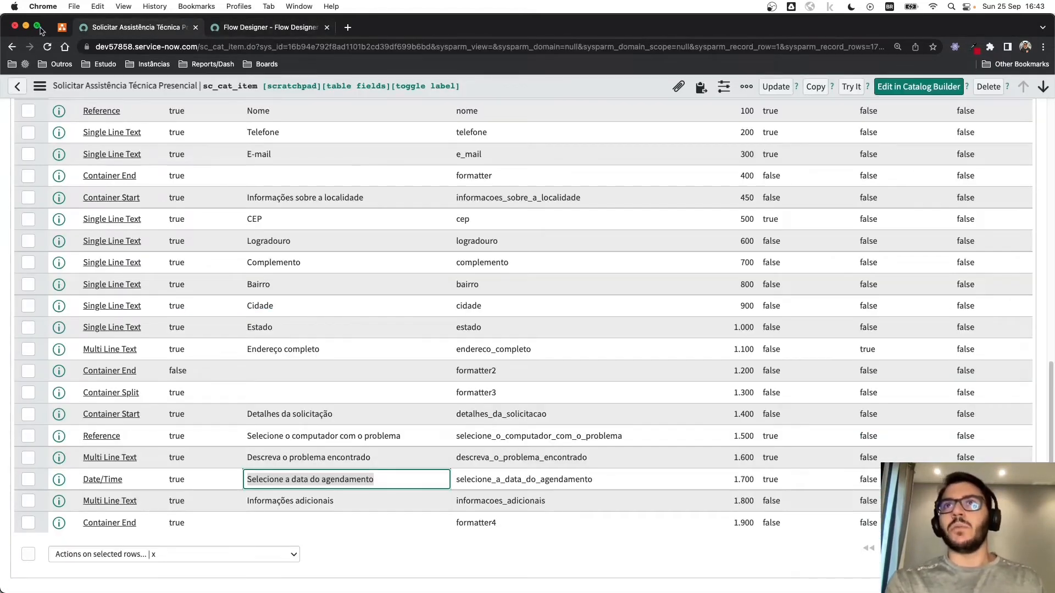
pyautogui.click(62, 27)
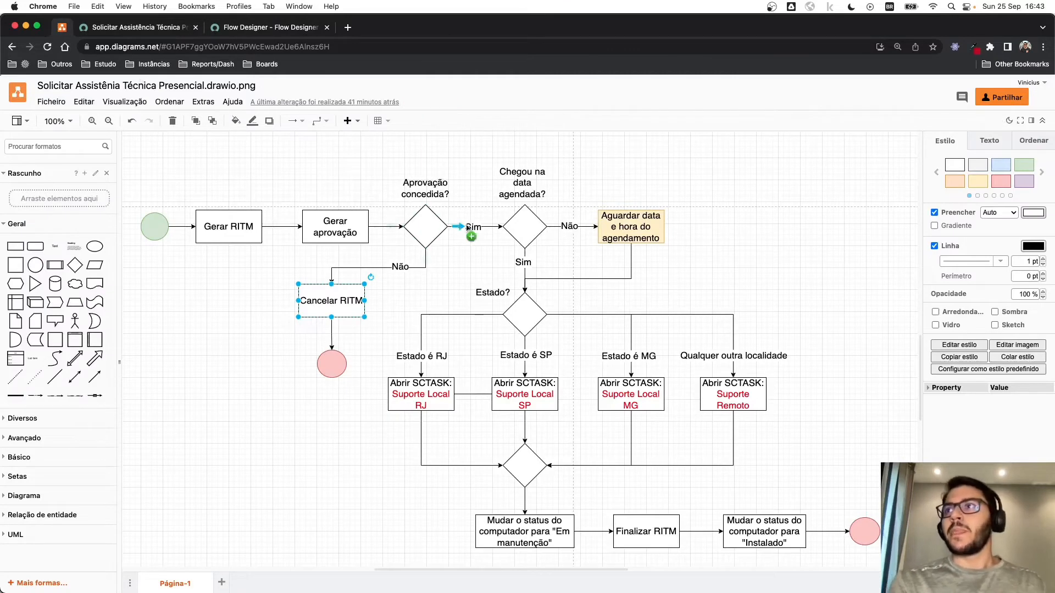
pyautogui.click(522, 189)
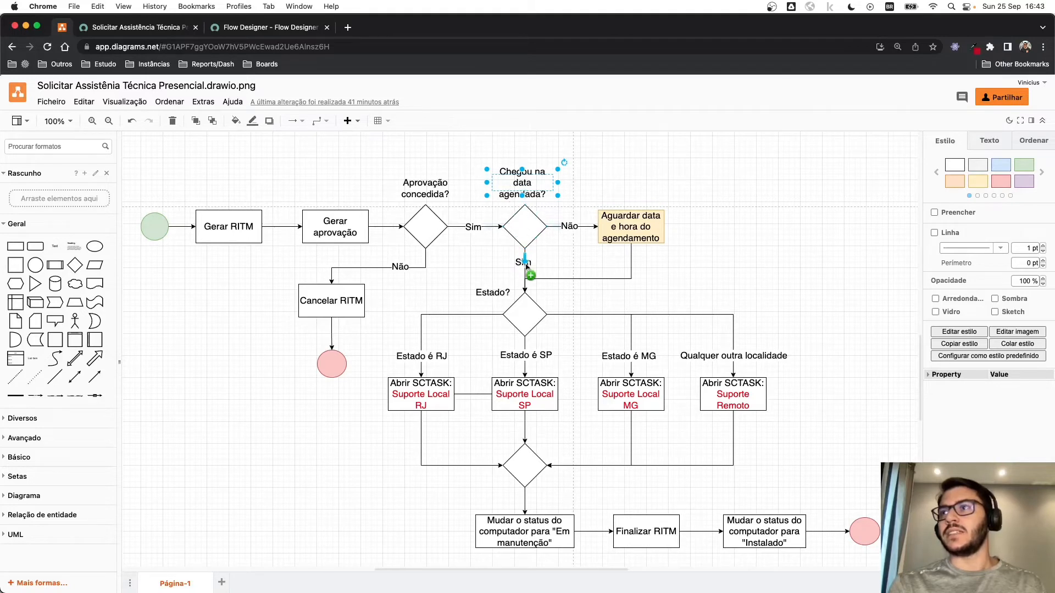
pyautogui.click(526, 263)
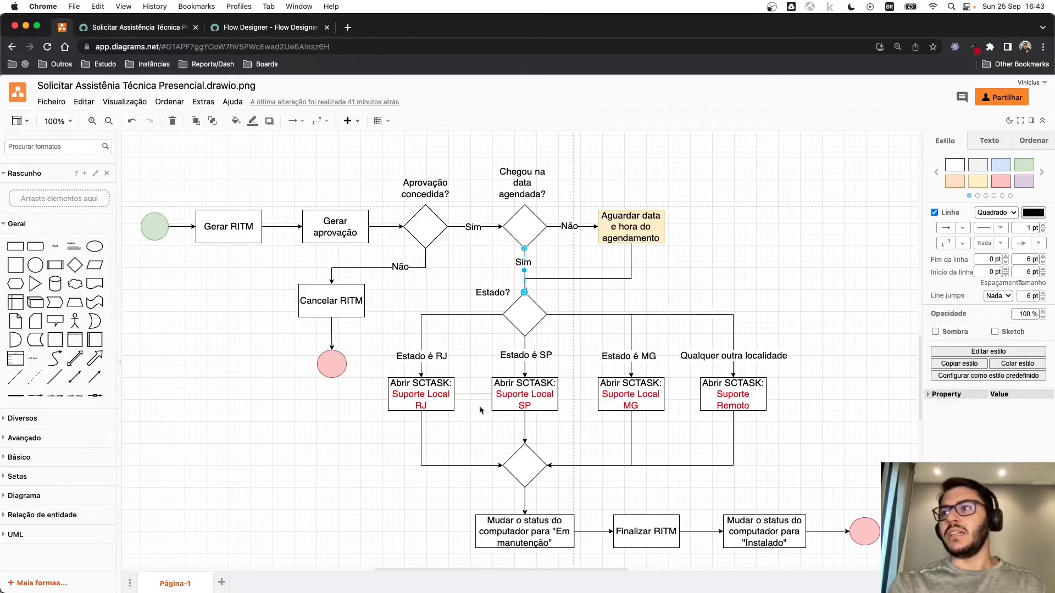
pyautogui.click(521, 521)
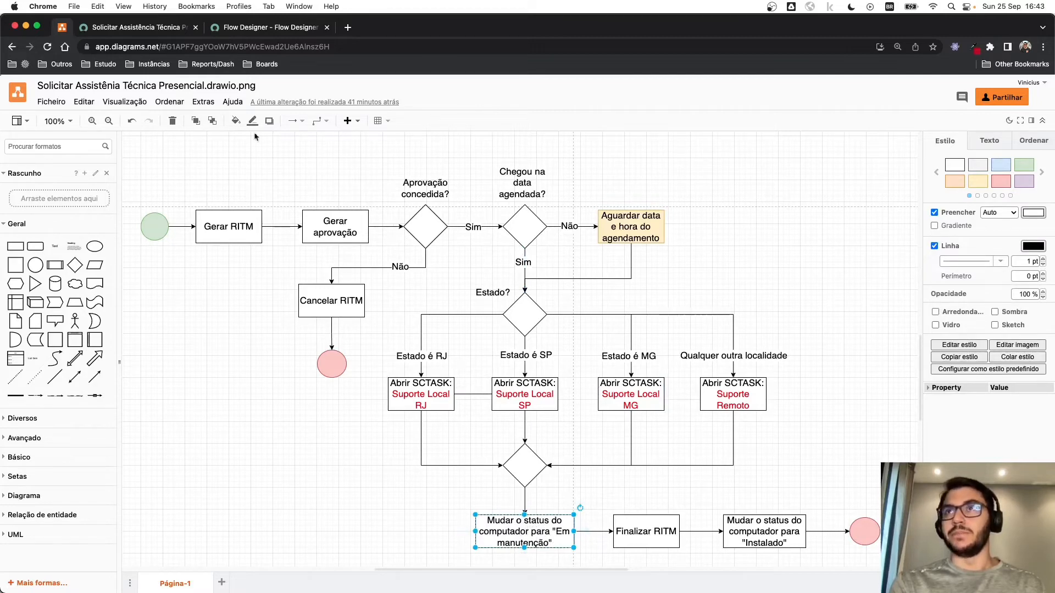
# Step: Return to Flow Designer and start adding an action after the "Status como Open" update in the Else branch
pyautogui.click(254, 29)
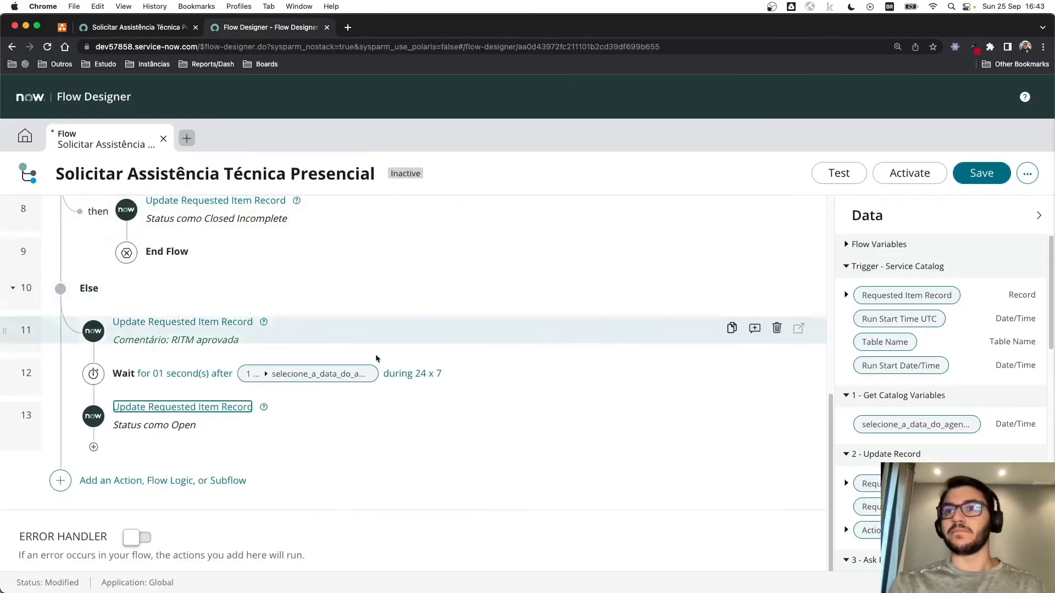
pyautogui.click(94, 447)
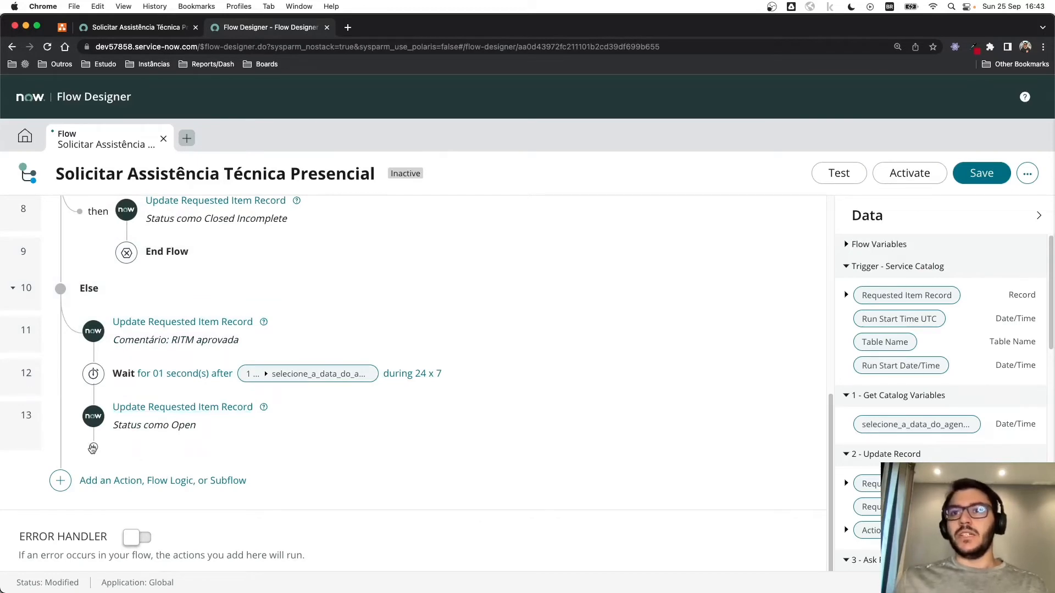
pyautogui.click(135, 446)
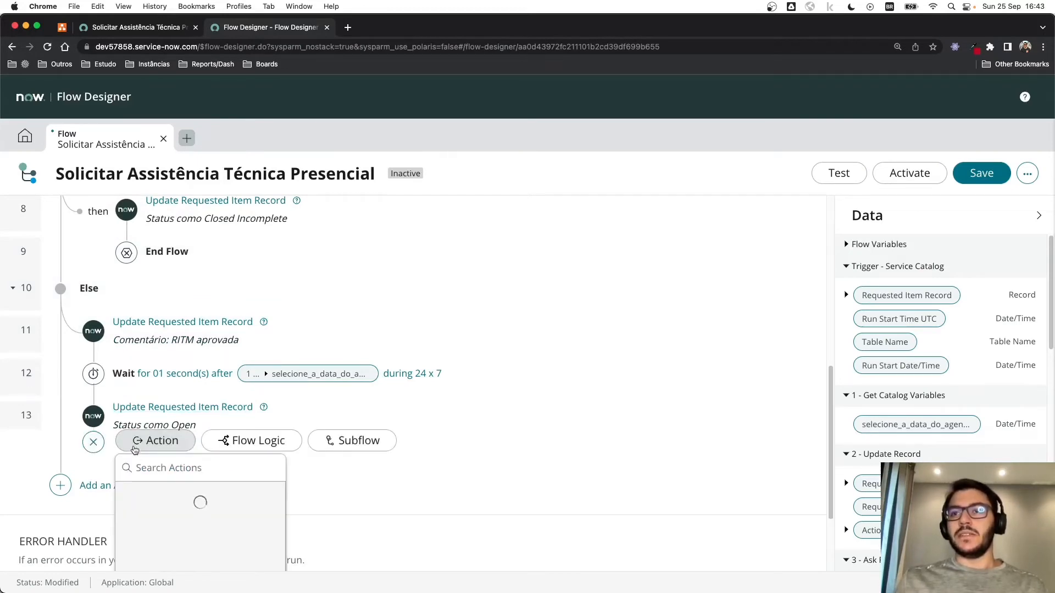
# Step: Dismiss the pending action picker, check the process flowchart in diagrams.net, and load the dev57858 ServiceNow instance in a new browser tab
pyautogui.click(96, 444)
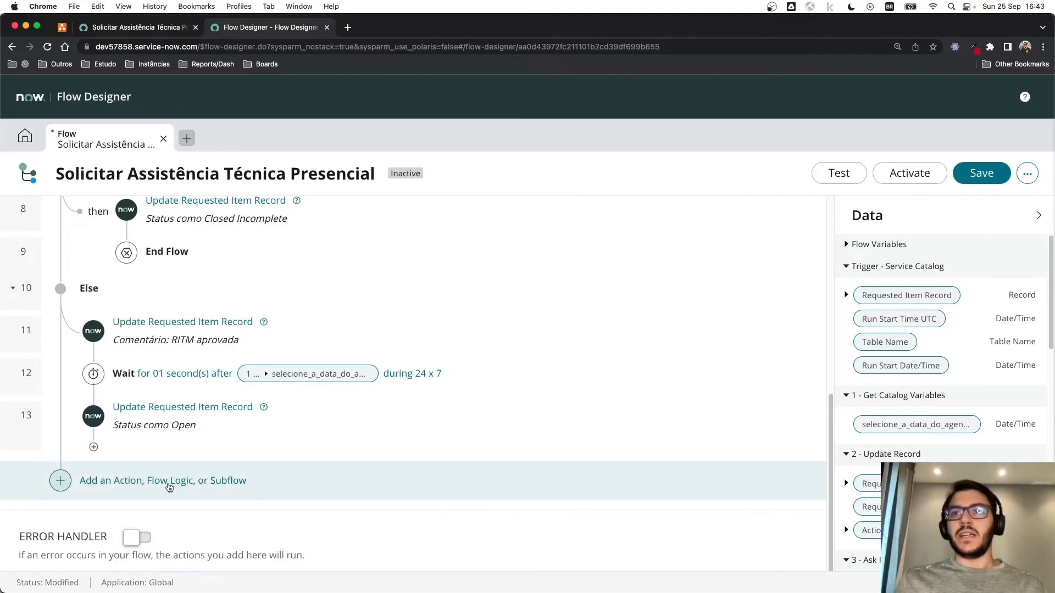
pyautogui.click(62, 27)
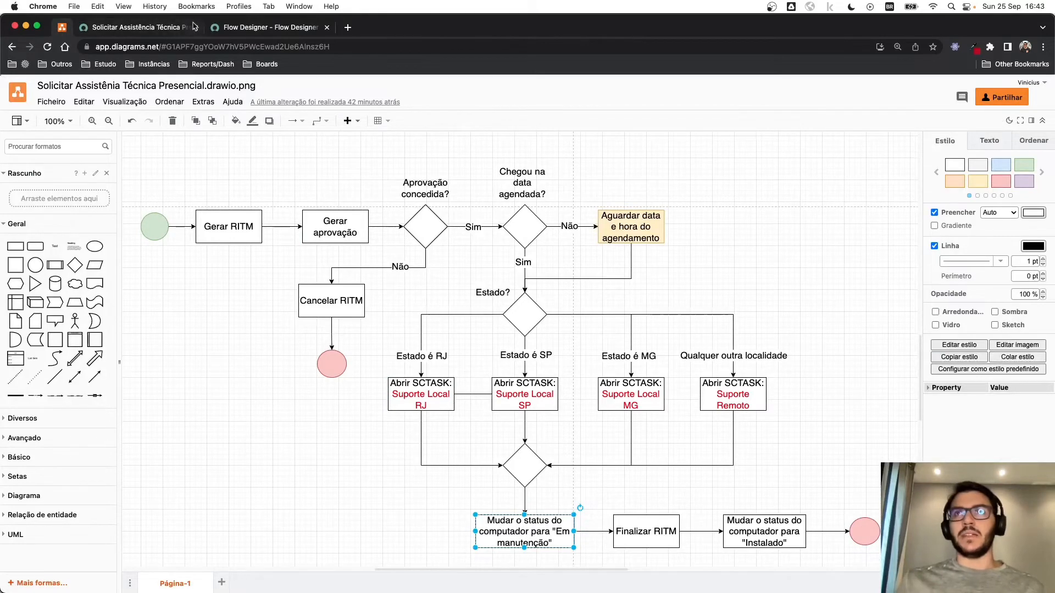
pyautogui.click(347, 27)
pyautogui.write('de')
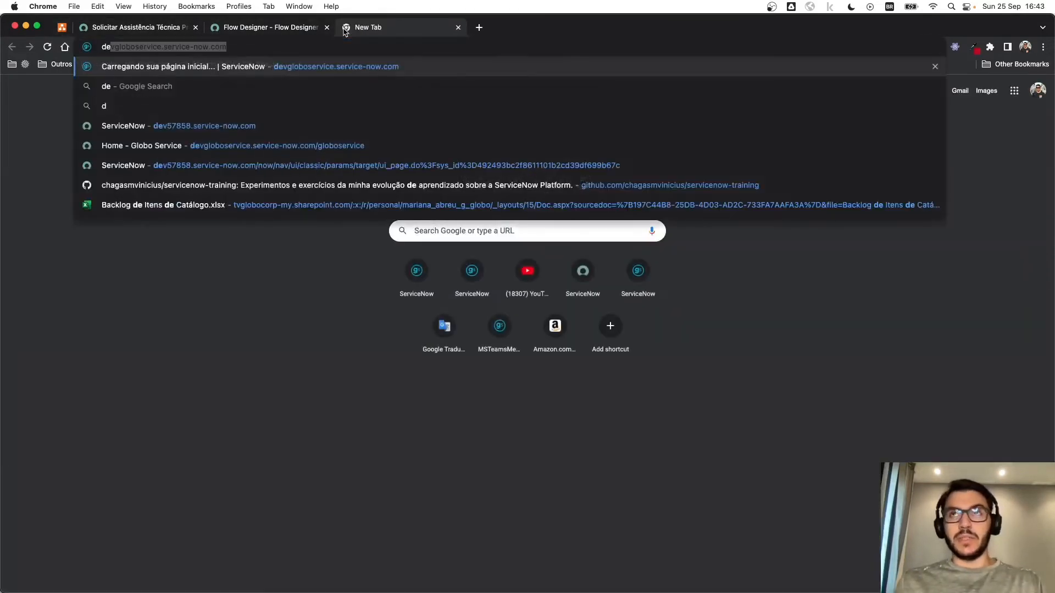
pyautogui.write('v57')
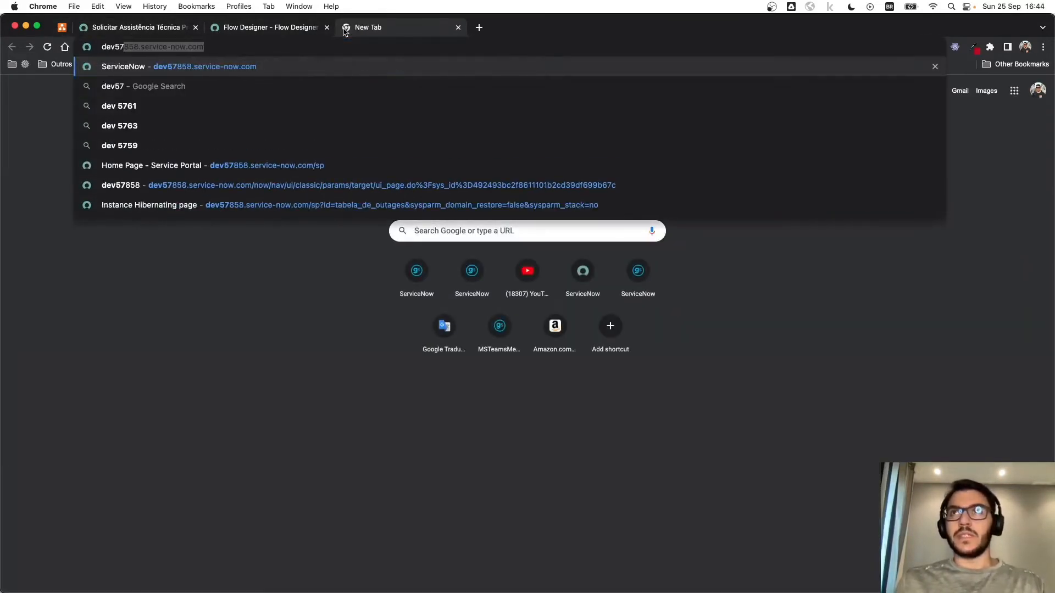
pyautogui.press('Return')
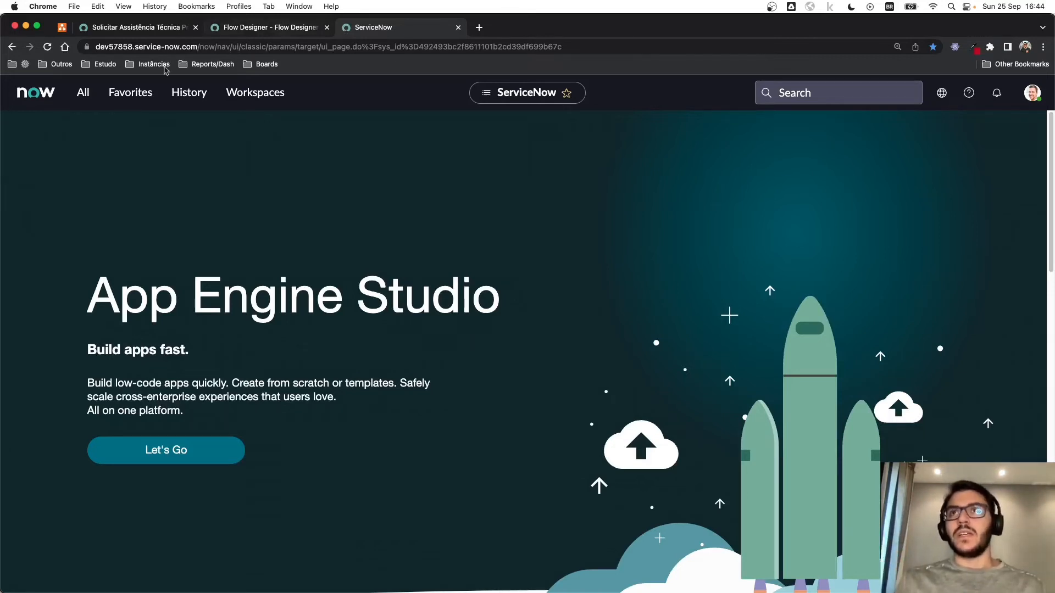
# Step: Open the cmdb_ci_computer table's record list using cmdb_ci_computer.list
pyautogui.click(83, 98)
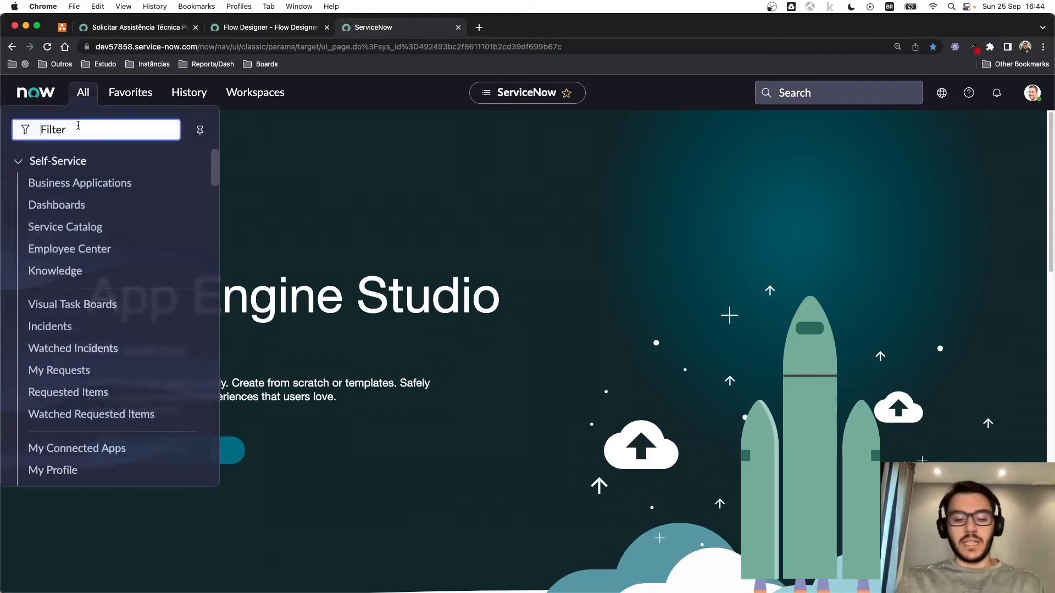
pyautogui.write('cmdb_ci')
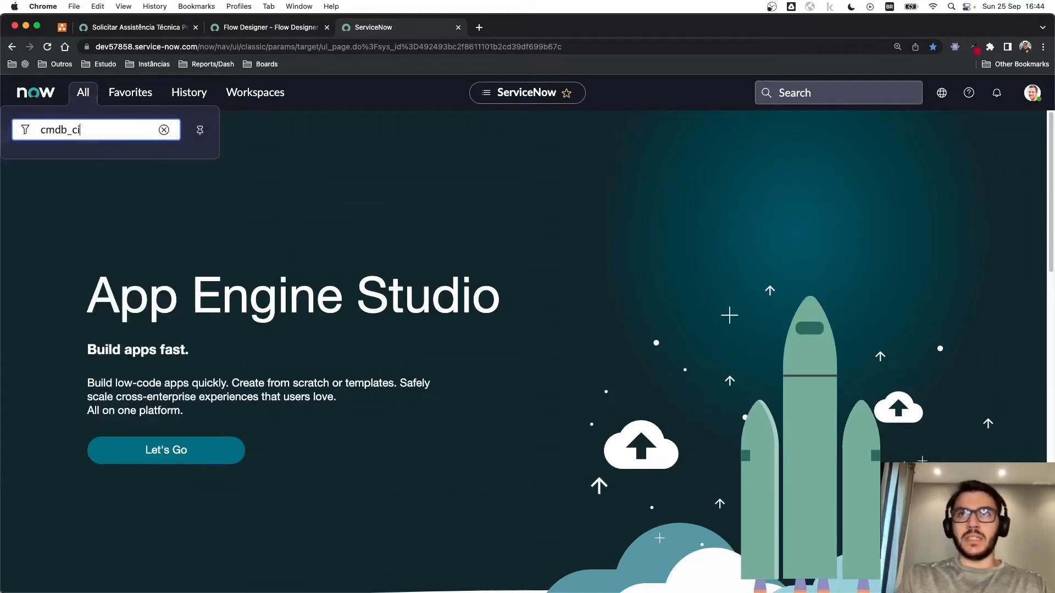
pyautogui.write('_comput')
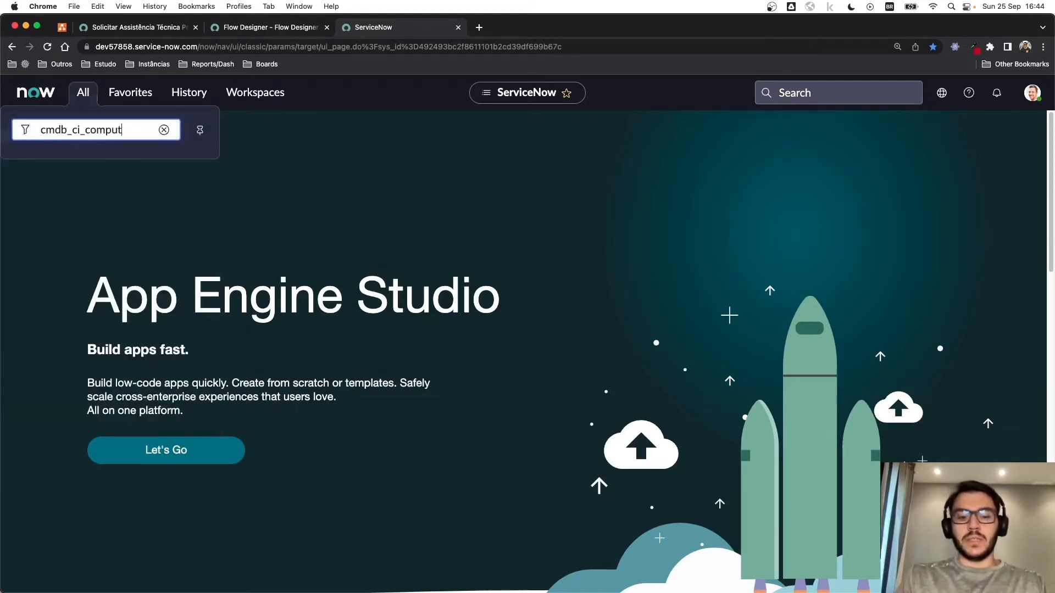
pyautogui.write('er.list')
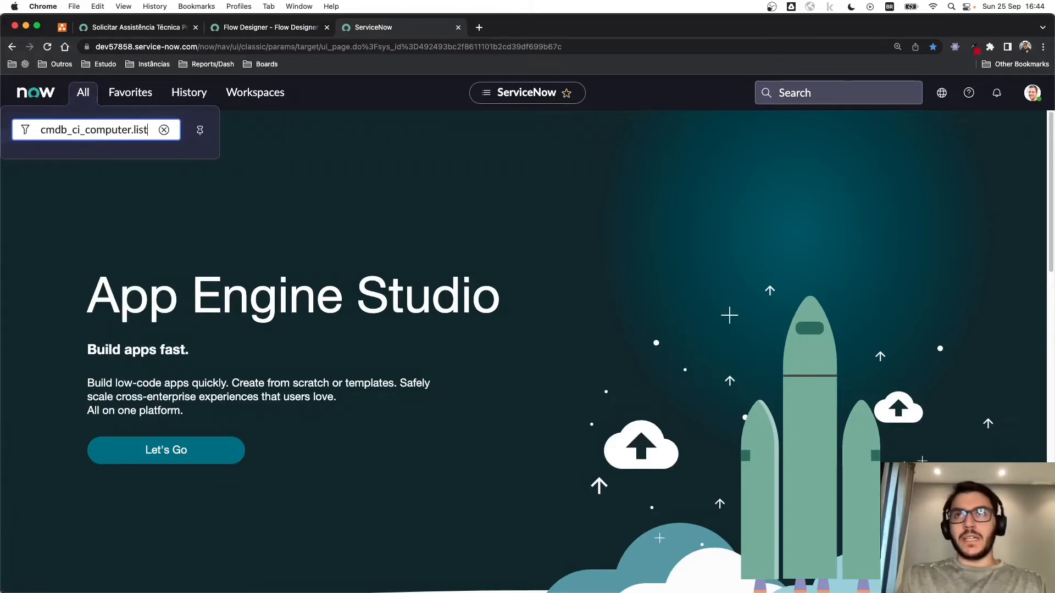
pyautogui.press('Return')
# Step: Examine the type and reference table of the catalog item's "Selecione o computador com o problema" variable, and close its record
pyautogui.click(123, 28)
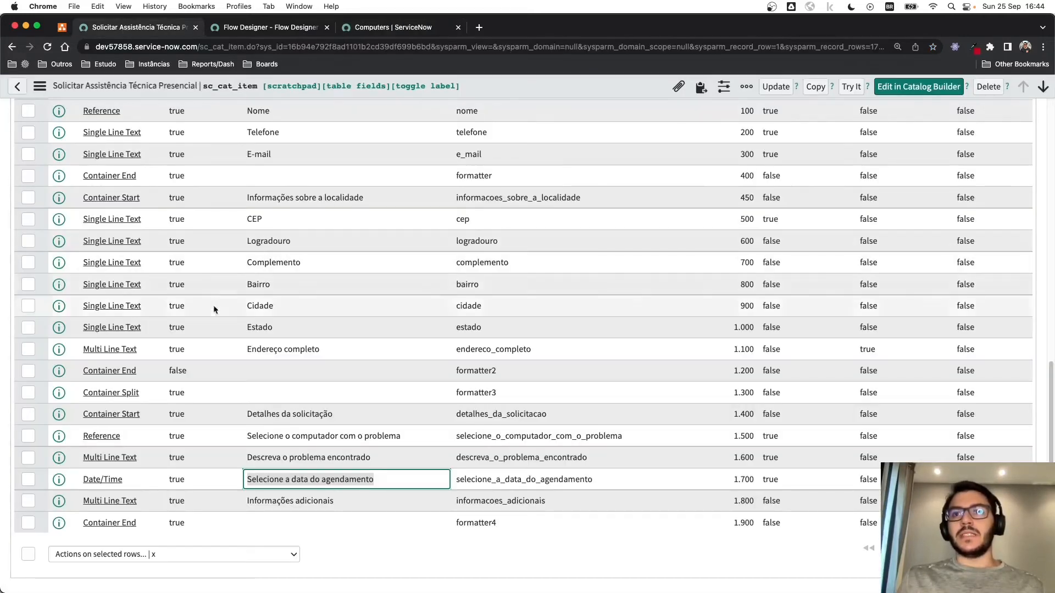
pyautogui.scroll(-1, 308, 384)
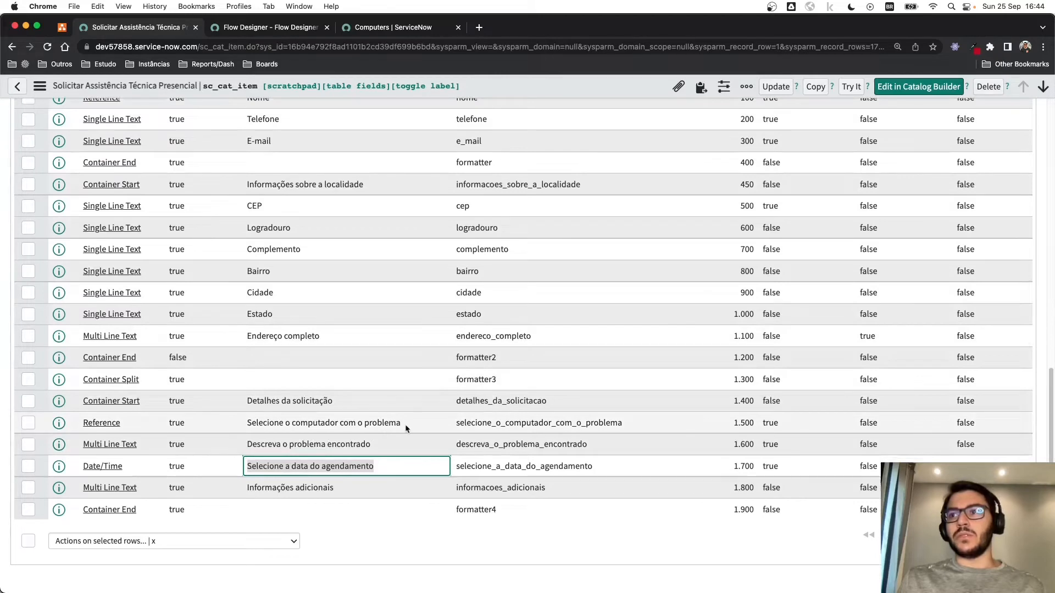
pyautogui.click(119, 424)
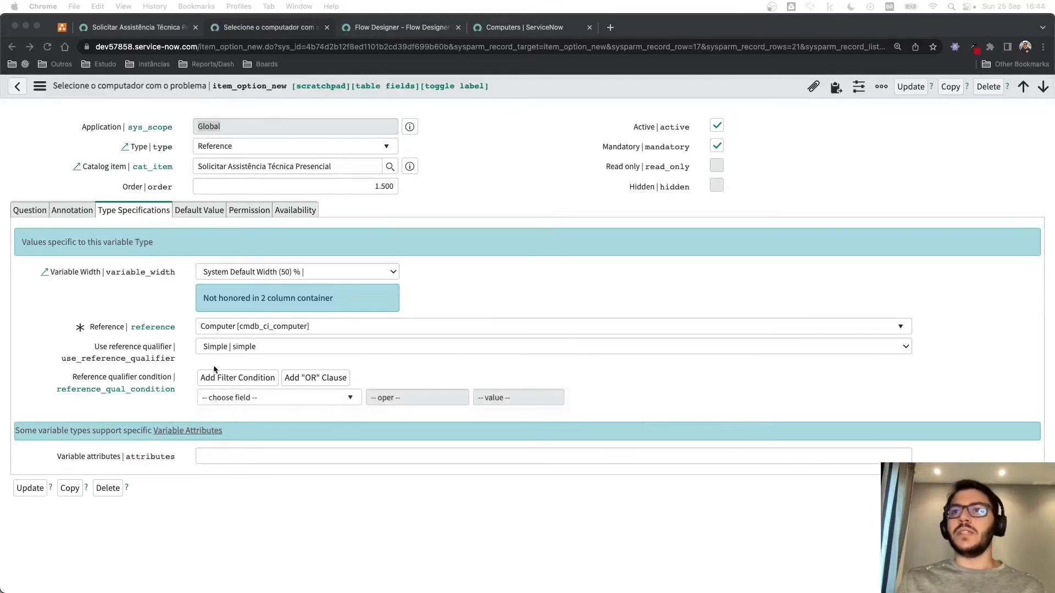
pyautogui.click(214, 146)
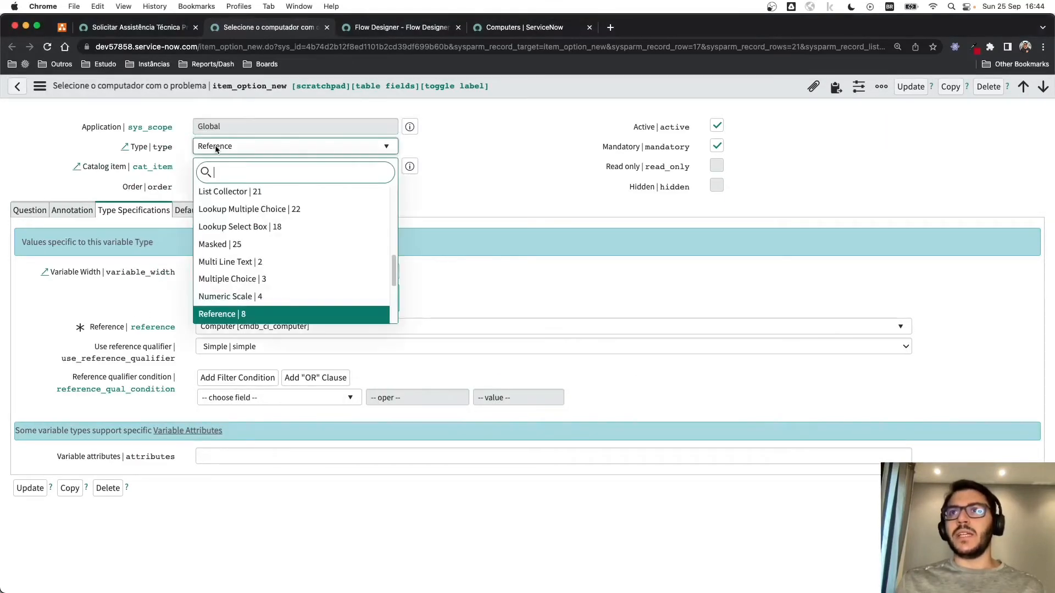
pyautogui.click(218, 147)
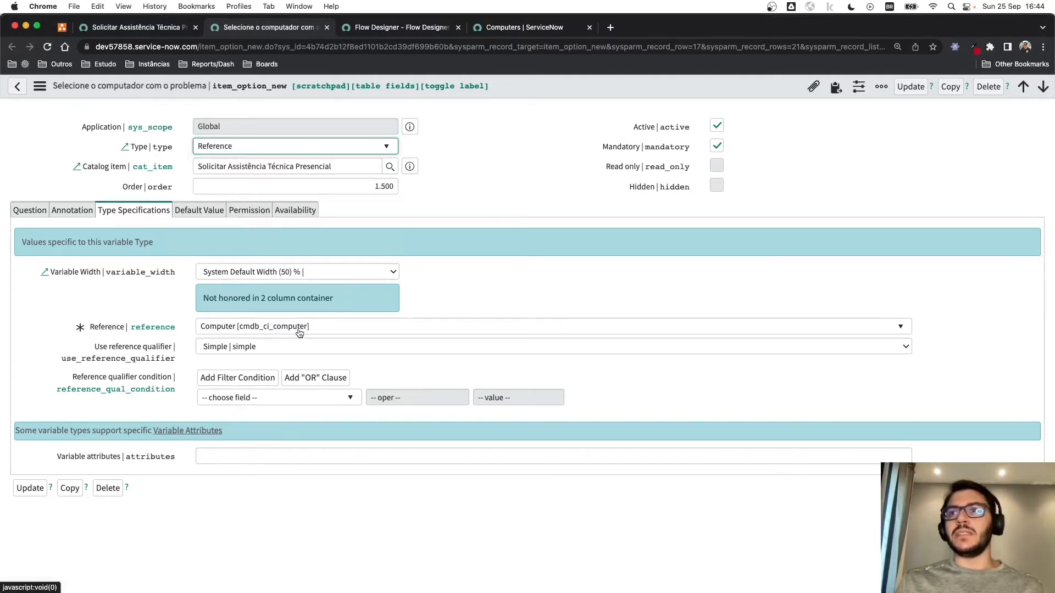
pyautogui.click(327, 27)
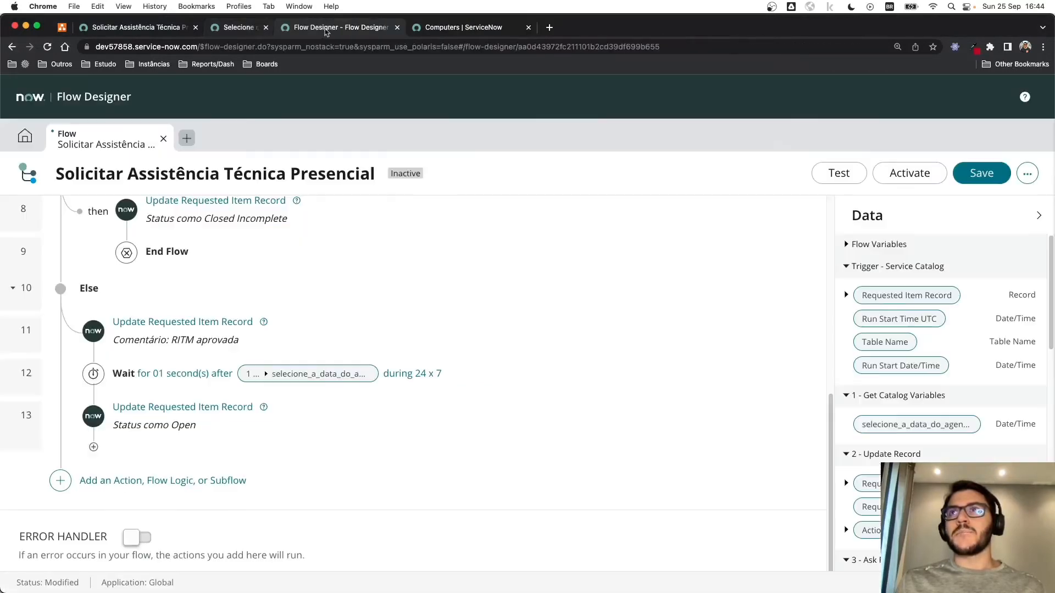
# Step: Examine the Status choices available for the first computer in the Computers list, leaving its value unchanged
pyautogui.click(379, 27)
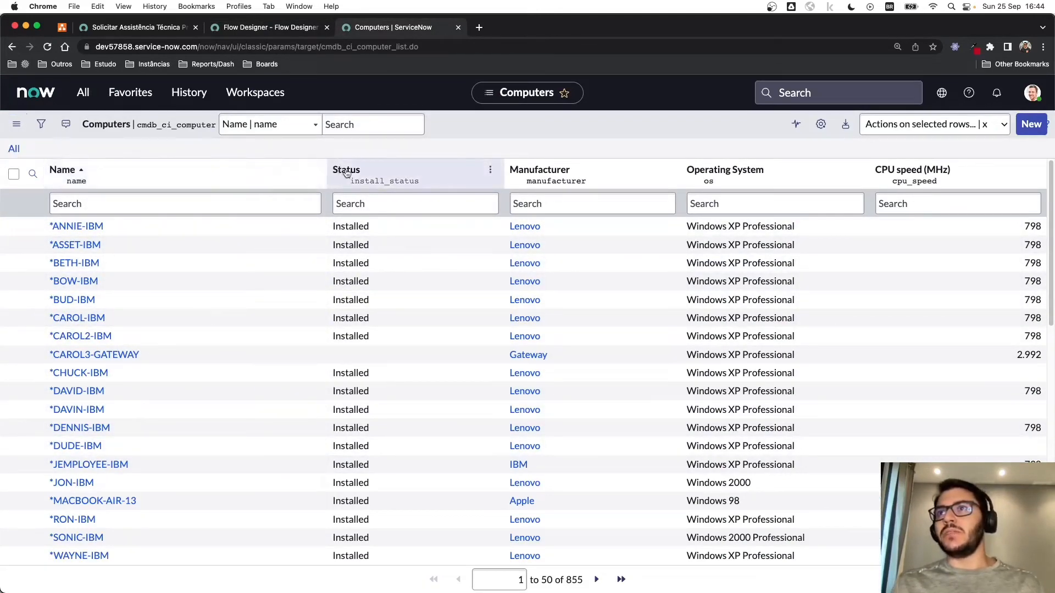
pyautogui.click(377, 230)
pyautogui.doubleClick(377, 230)
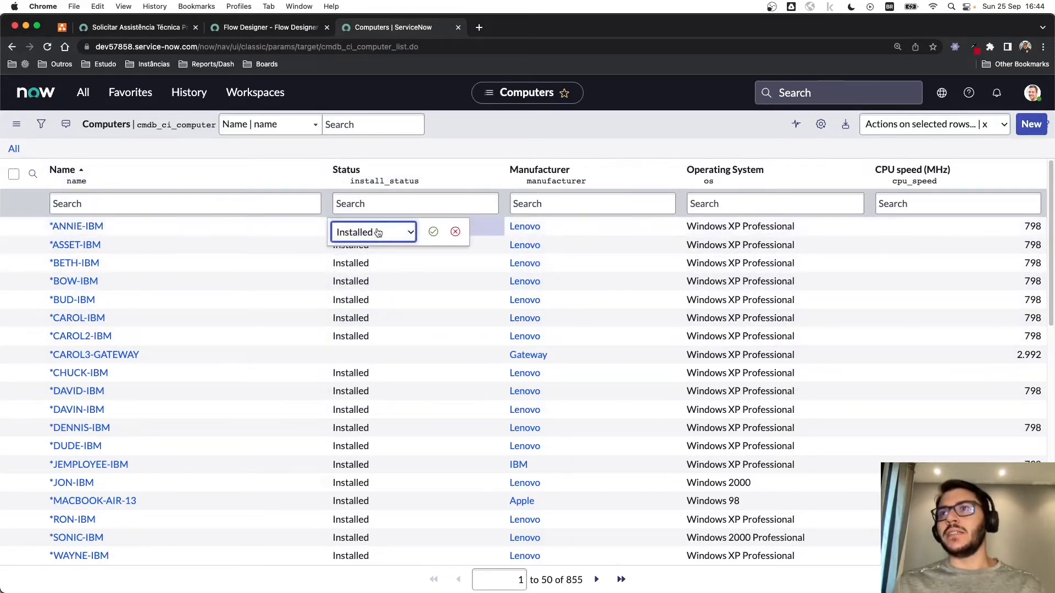
pyautogui.click(389, 233)
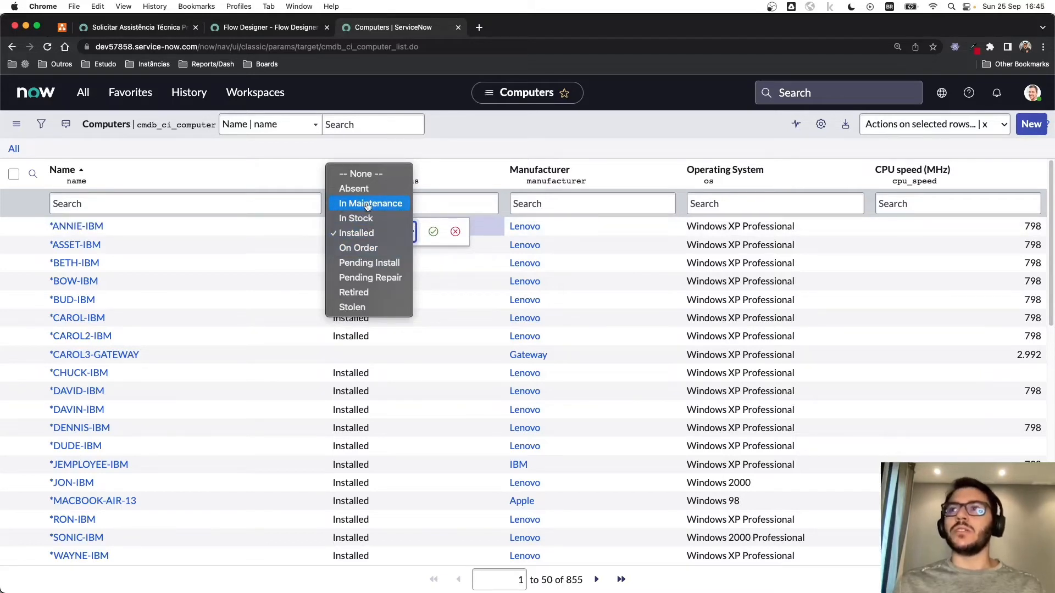
pyautogui.click(456, 231)
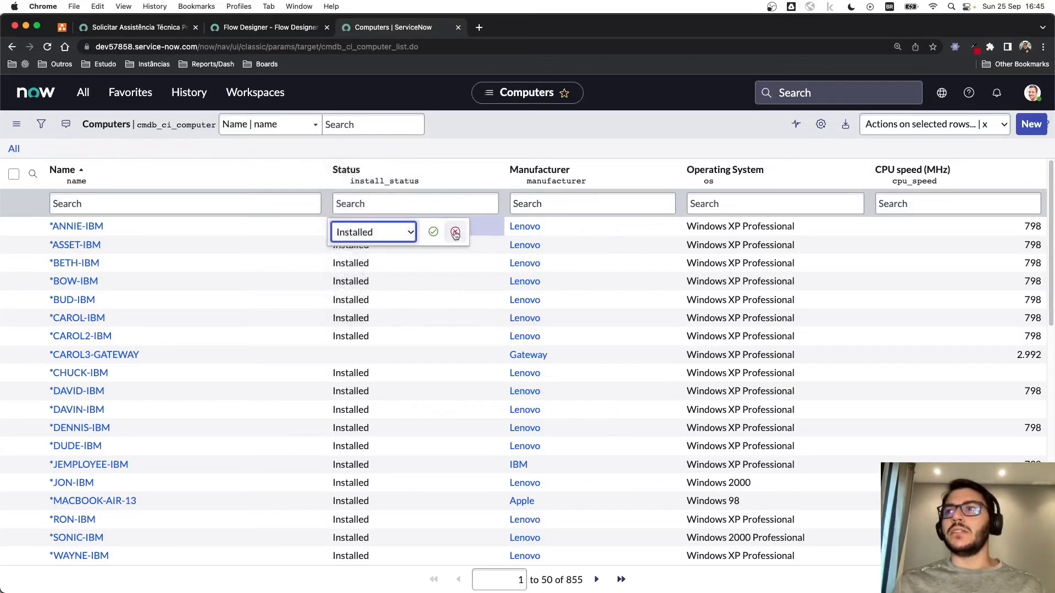
pyautogui.click(456, 231)
pyautogui.click(292, 30)
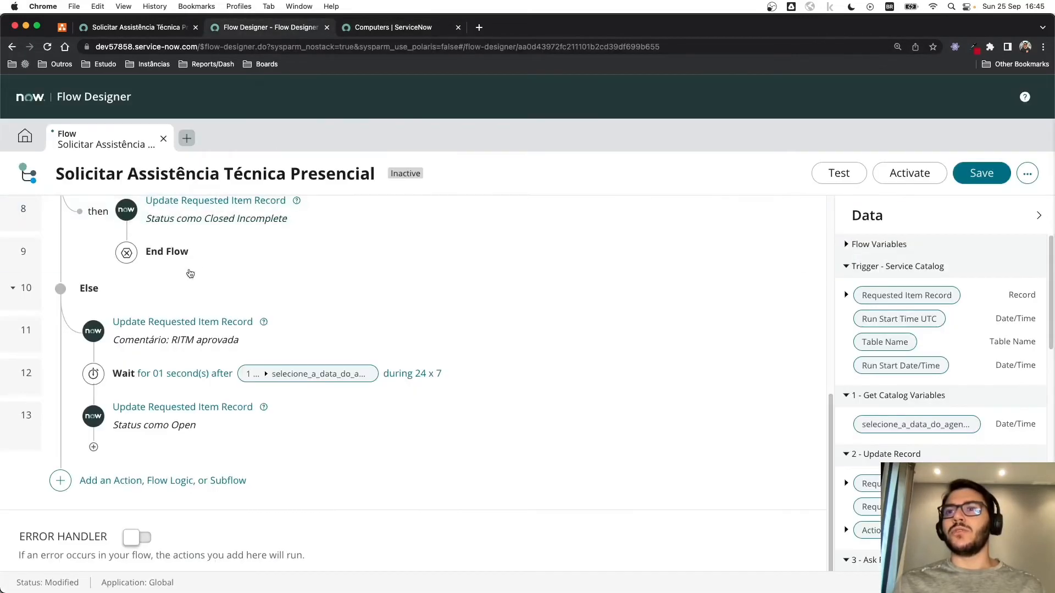
pyautogui.click(384, 34)
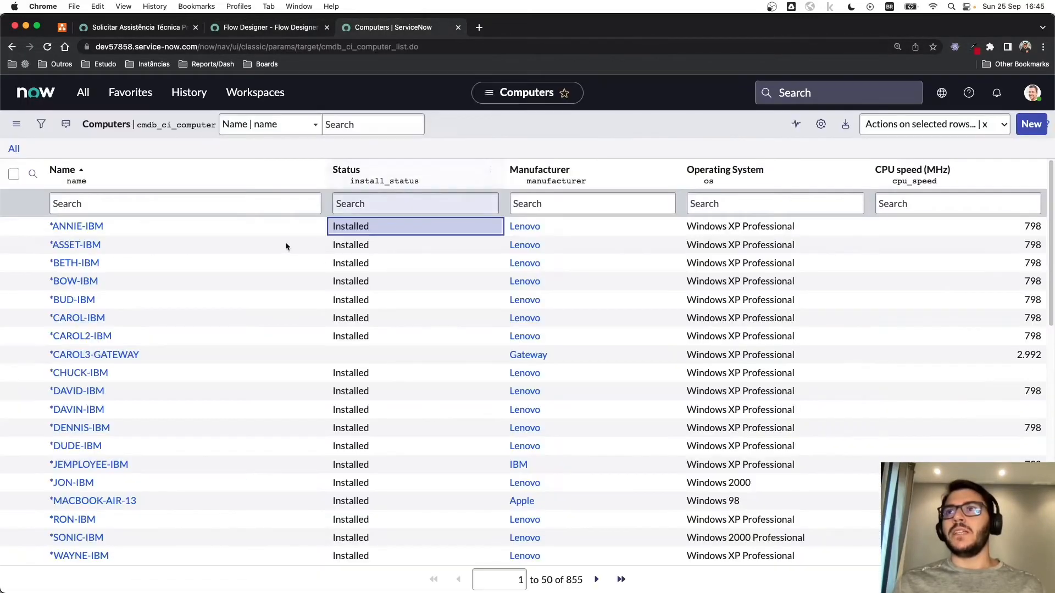
# Step: Add an Update Record action after step 13 in the Else branch of the Solicitar Assistência Técnica Presencial flow
pyautogui.click(258, 29)
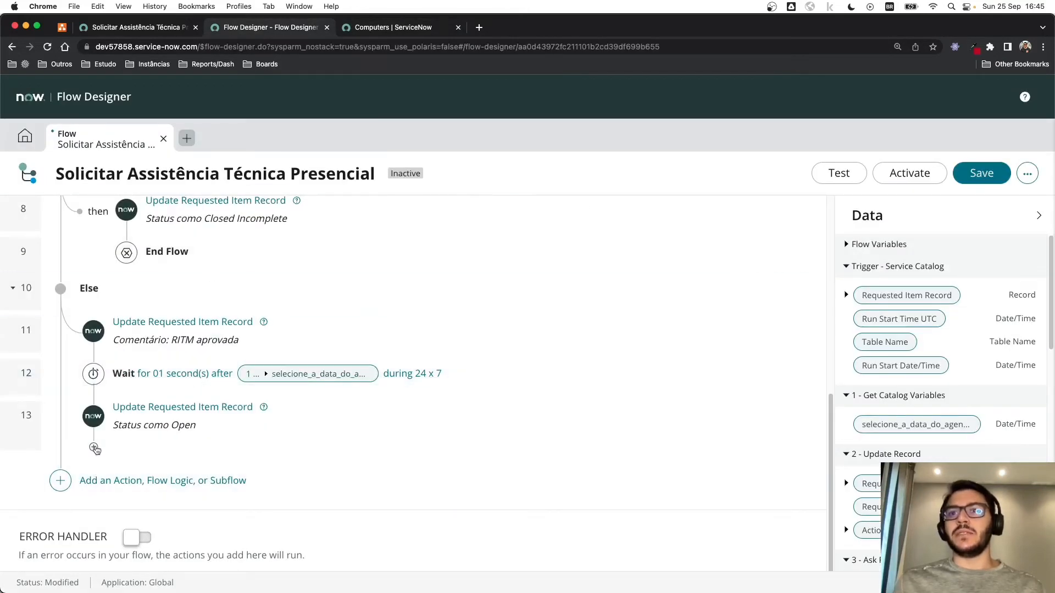
pyautogui.click(94, 448)
pyautogui.click(142, 440)
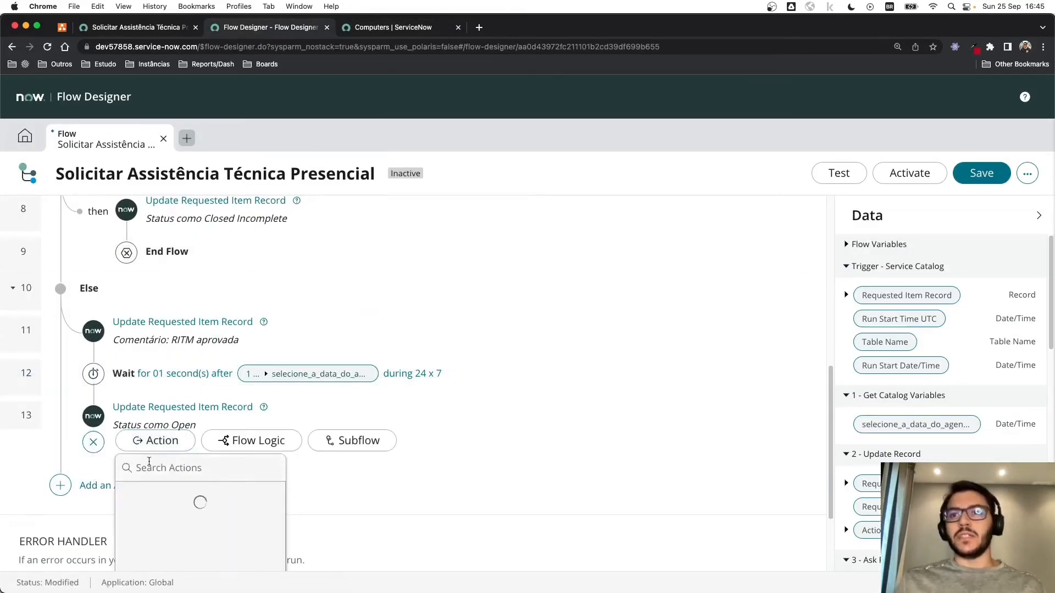
pyautogui.write('u')
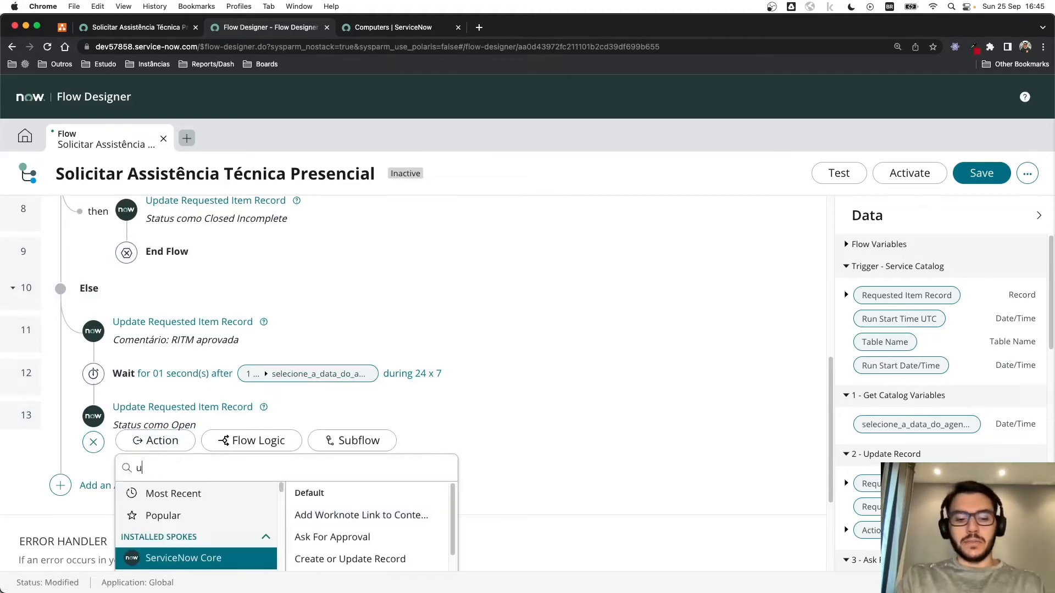
pyautogui.write('pdate re')
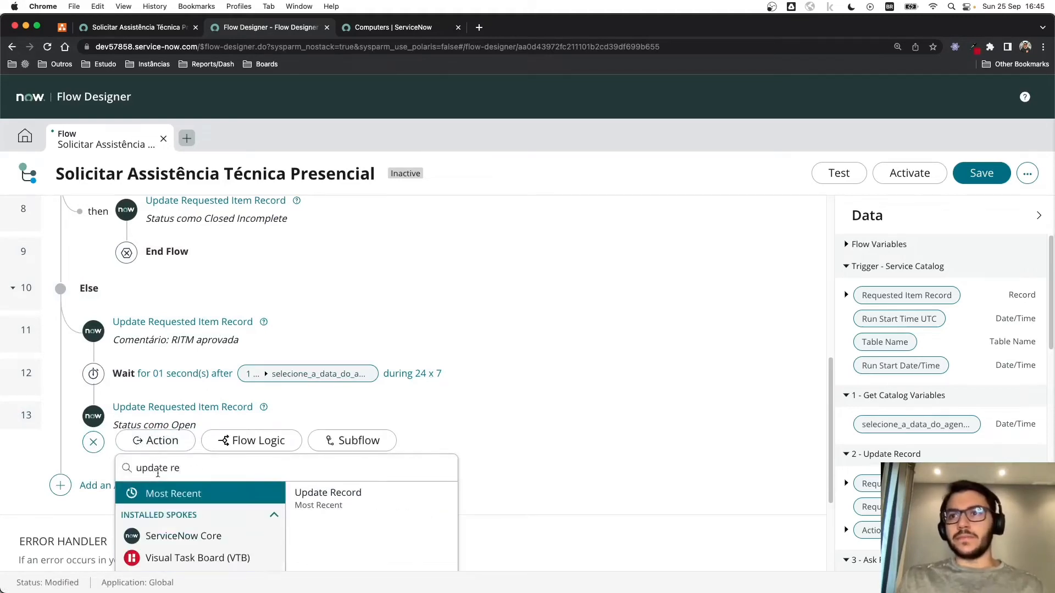
pyautogui.click(330, 497)
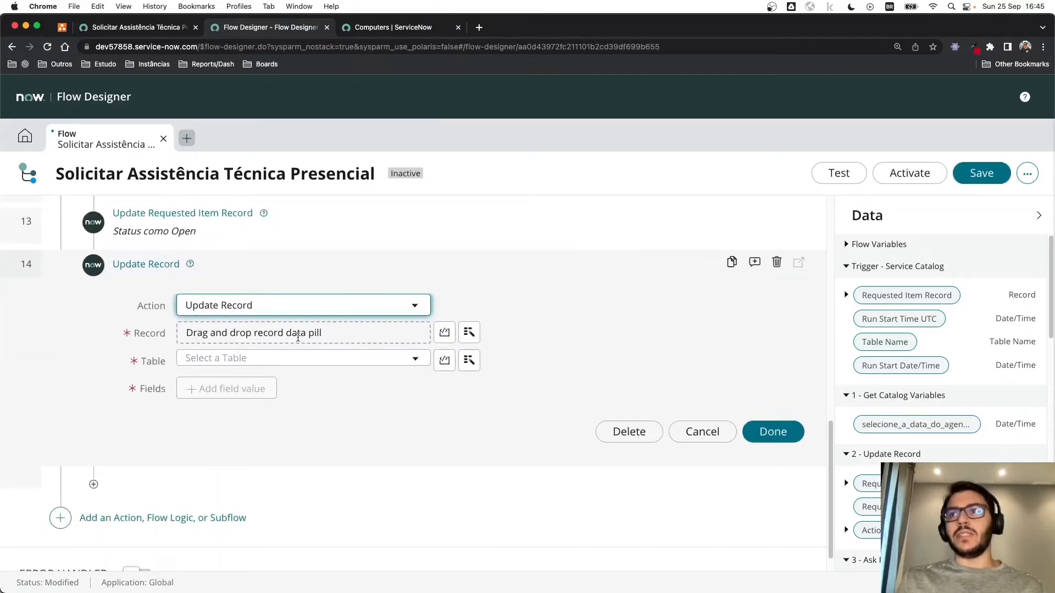
# Step: Check the Get Catalog Variables pills for the new action's record against the catalog item's computer variable and the Computers list
pyautogui.click(468, 334)
pyautogui.click(474, 407)
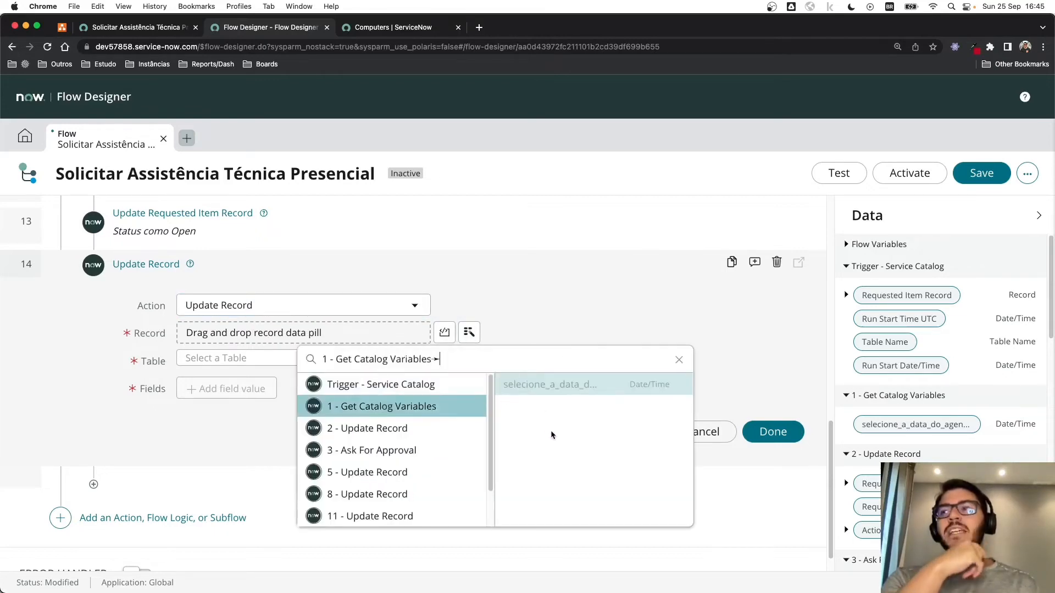
pyautogui.click(160, 29)
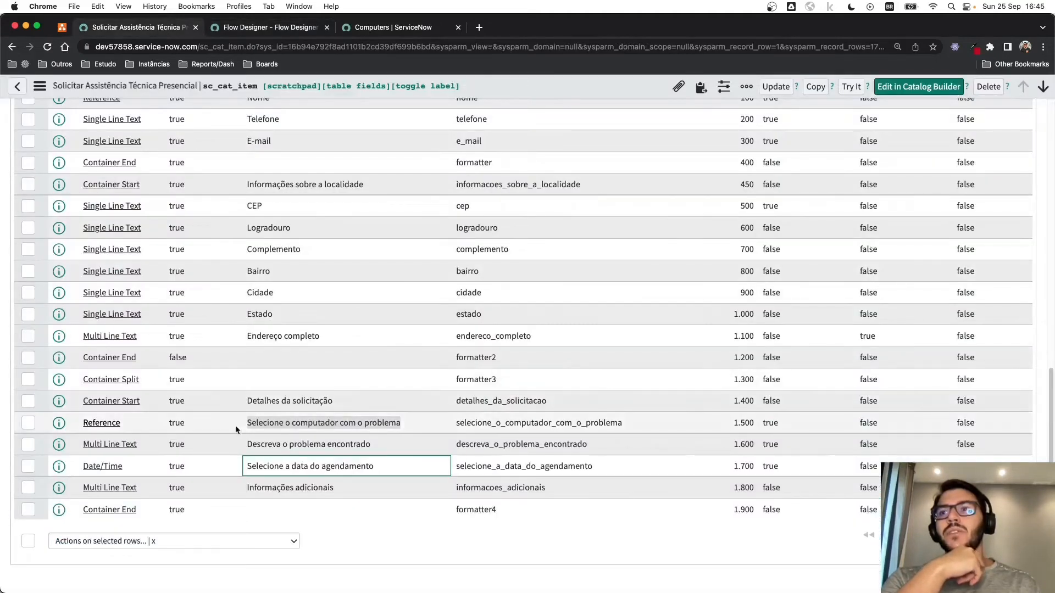
pyautogui.click(405, 423)
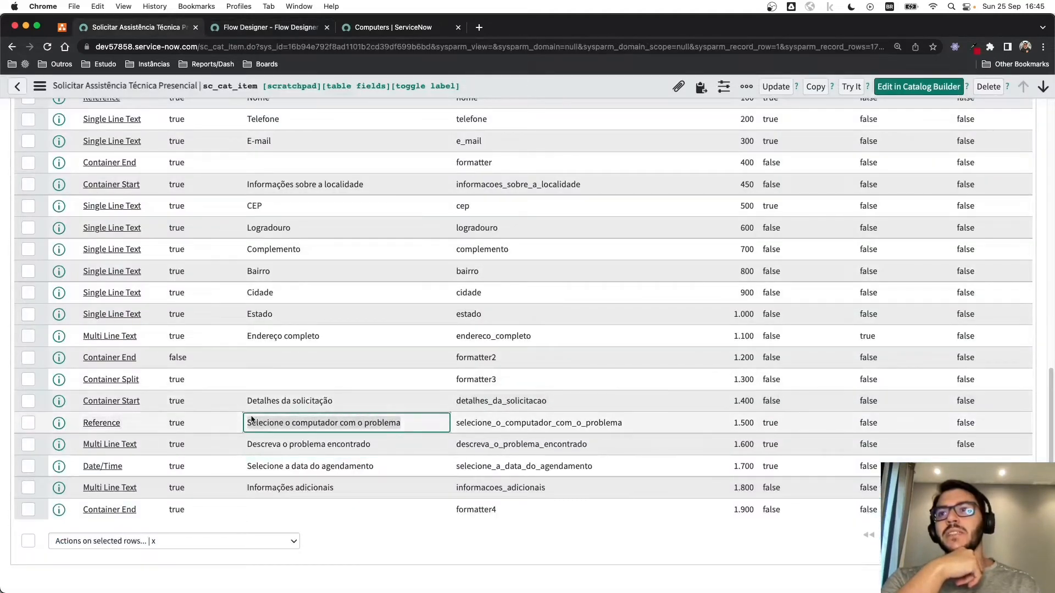
pyautogui.click(379, 32)
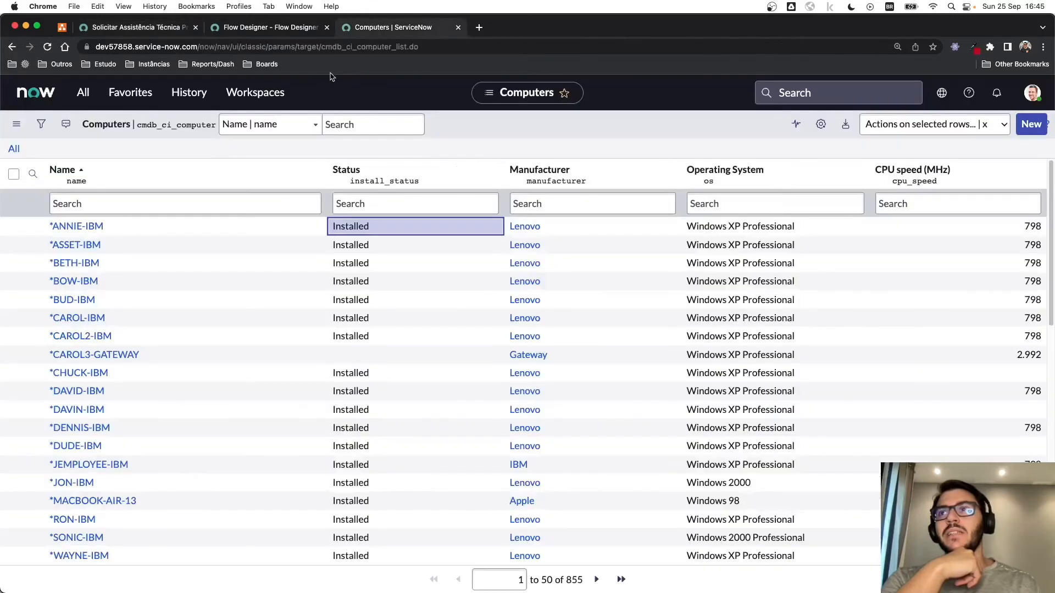
pyautogui.click(294, 33)
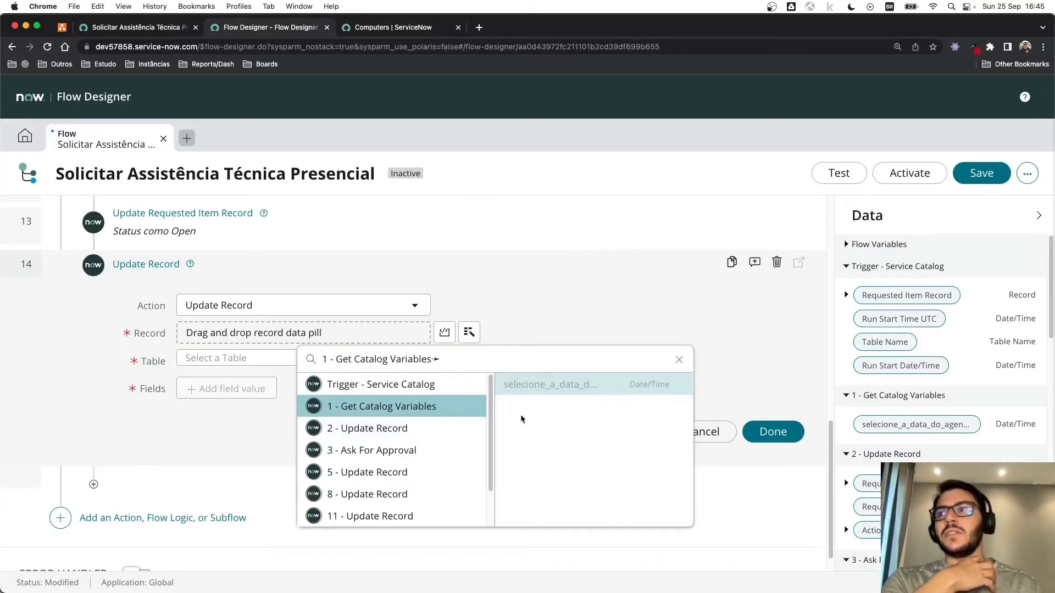
# Step: Add the selecione_o_computador_com_o_… variable to the selected catalog variables of step 1, Get Catalog Variables
pyautogui.click(642, 317)
pyautogui.scroll(15, 327, 403)
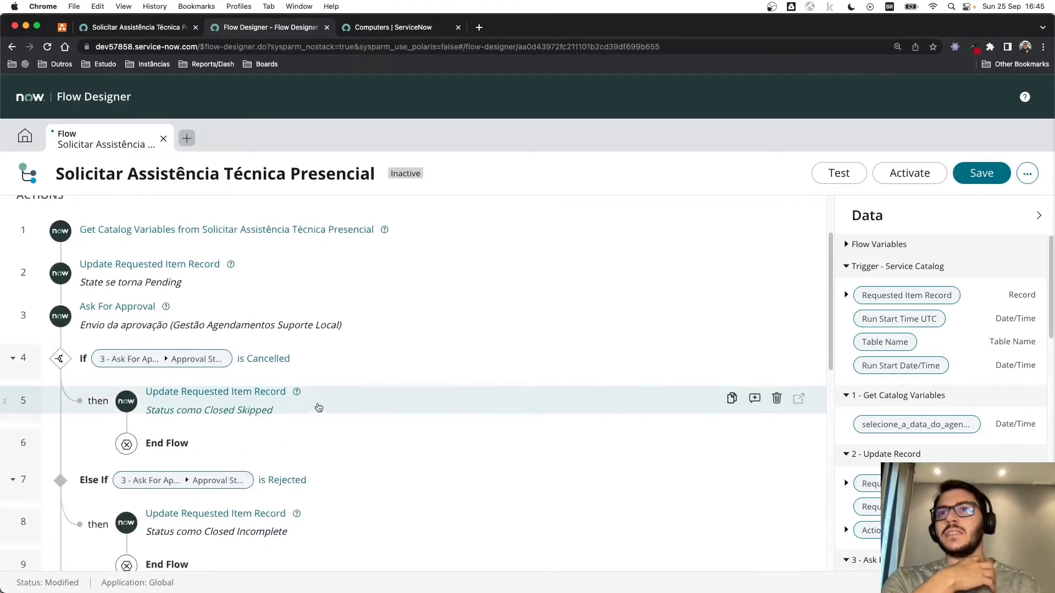
pyautogui.scroll(1, 301, 400)
pyautogui.click(280, 256)
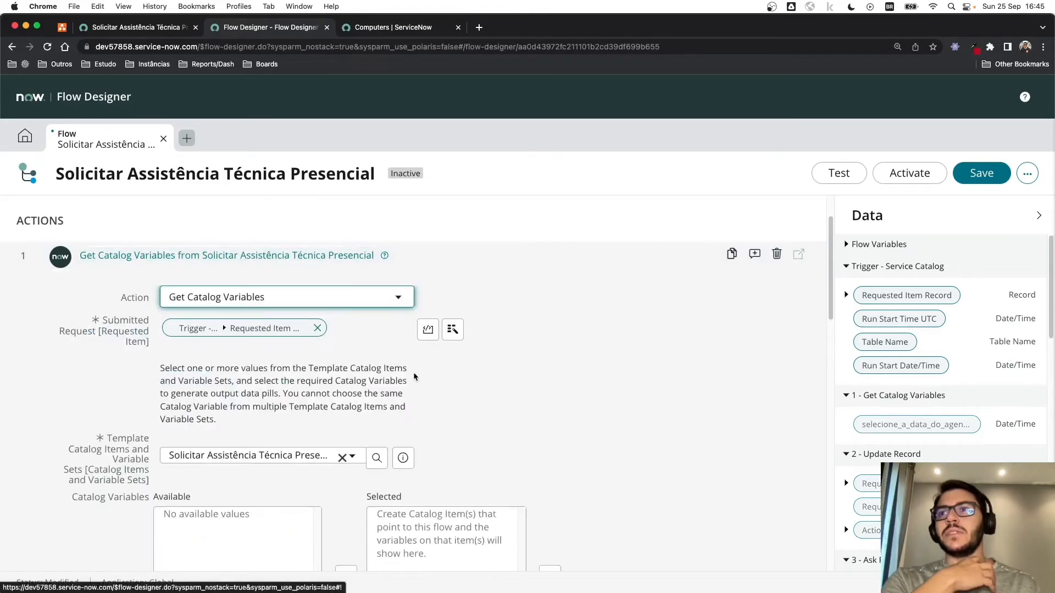
pyautogui.scroll(-5, 106, 400)
pyautogui.scroll(1, 110, 395)
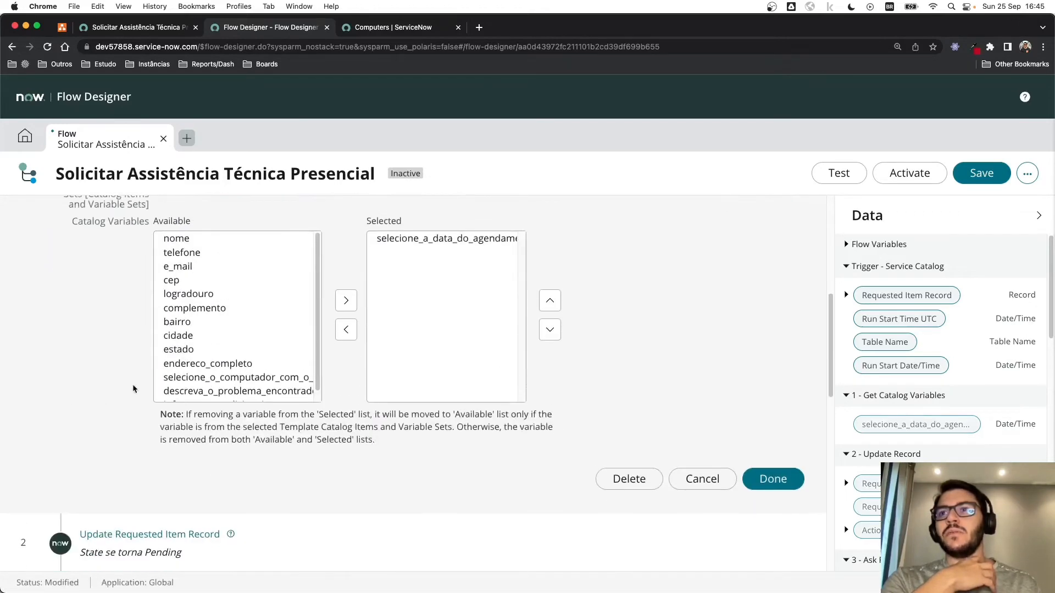
pyautogui.click(209, 378)
pyautogui.click(342, 309)
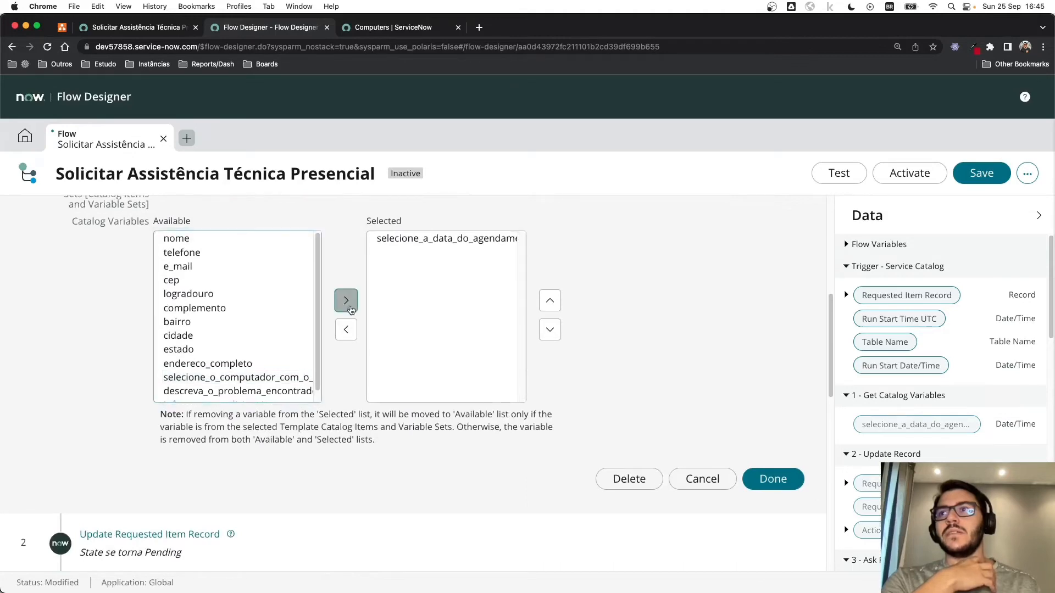
pyautogui.click(759, 479)
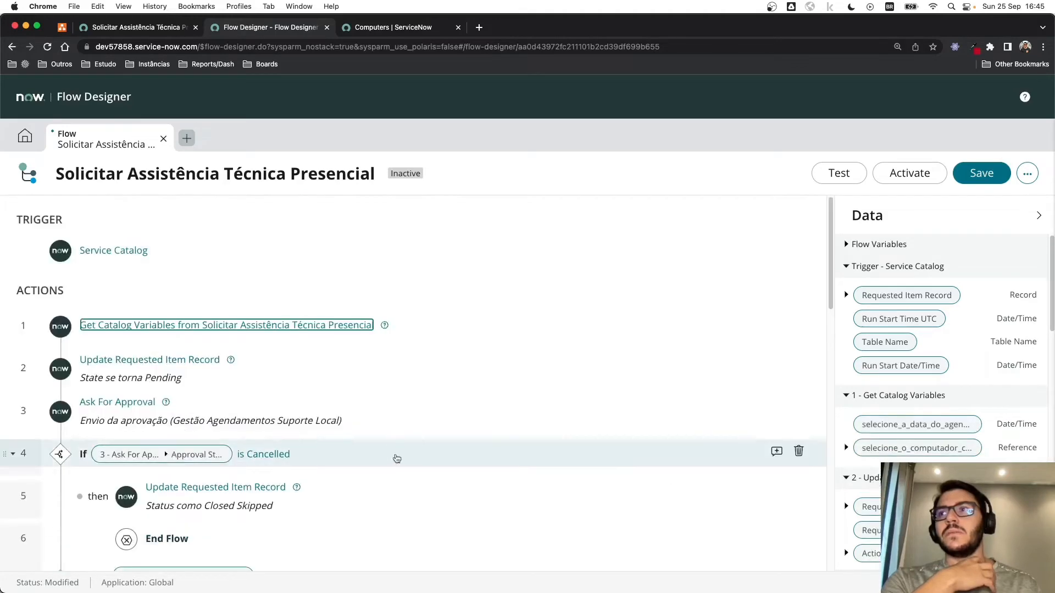
# Step: Set the record of the step 14 Update Record action to the selecione_o_computador_c… pill from 1 - Get Catalog Variables
pyautogui.scroll(-8, 367, 470)
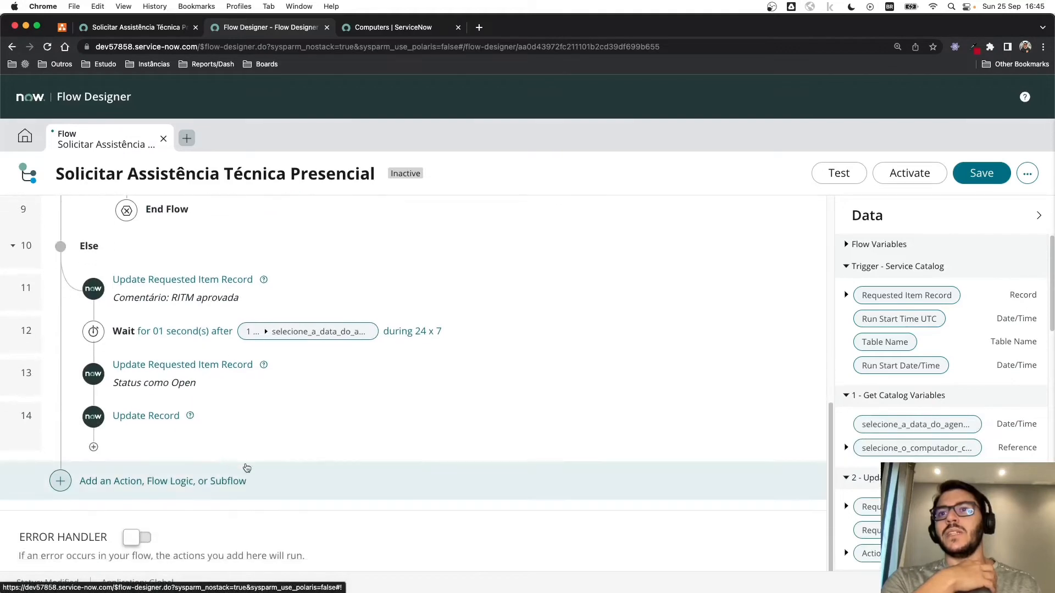
pyautogui.click(172, 419)
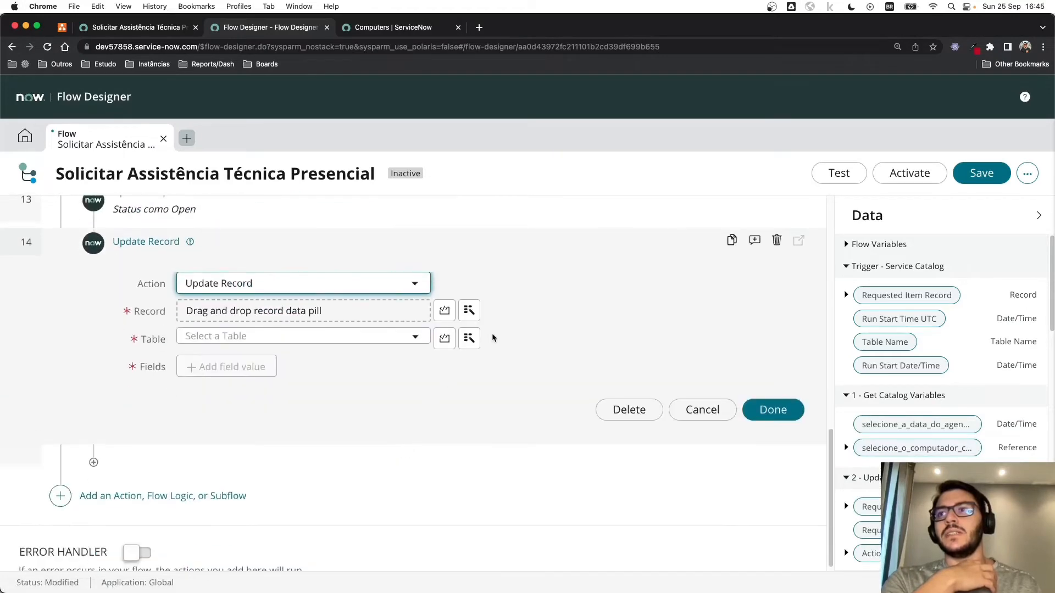
pyautogui.click(469, 311)
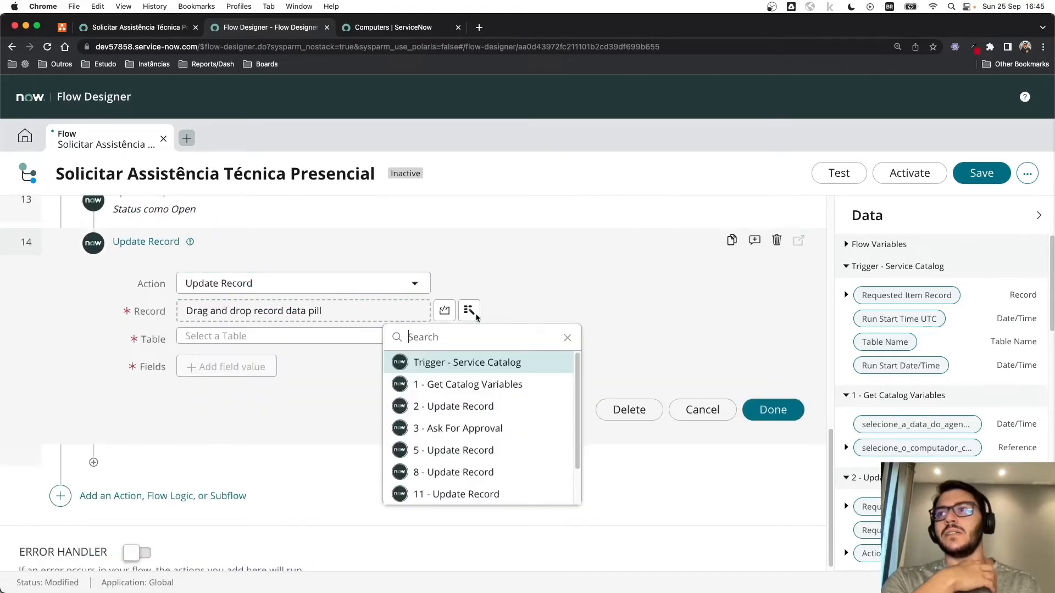
pyautogui.click(483, 385)
pyautogui.click(546, 387)
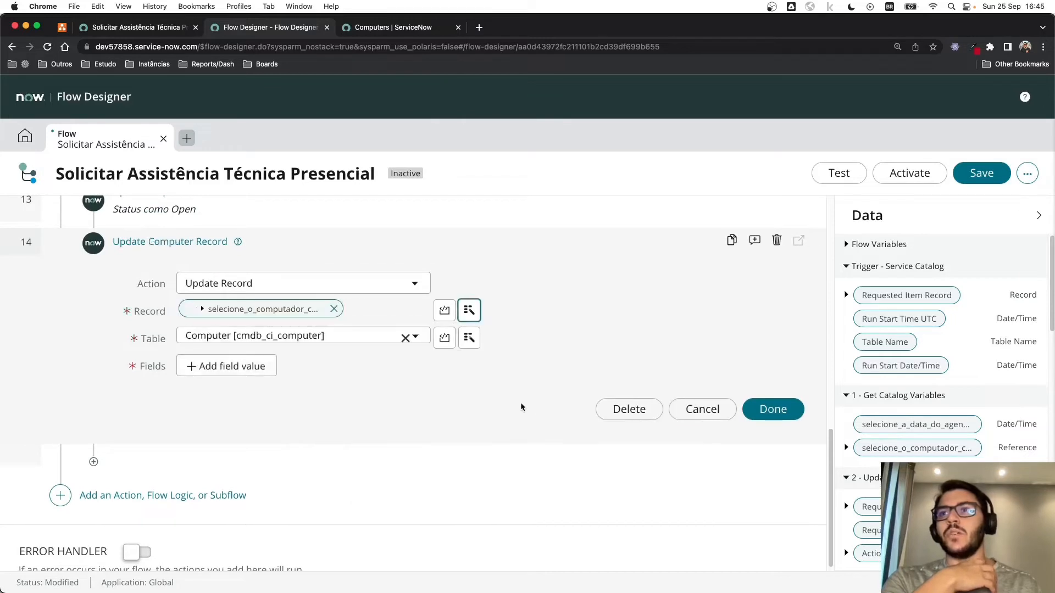
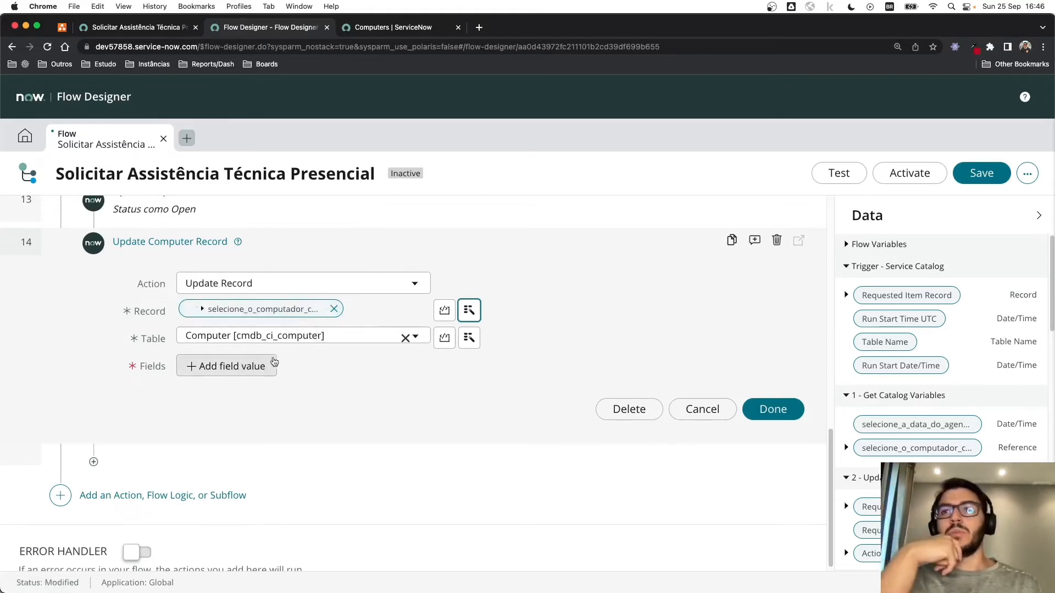
# Step: Add the Status field to the step 14 update and set its value to In Maintenance
pyautogui.click(271, 365)
pyautogui.click(252, 367)
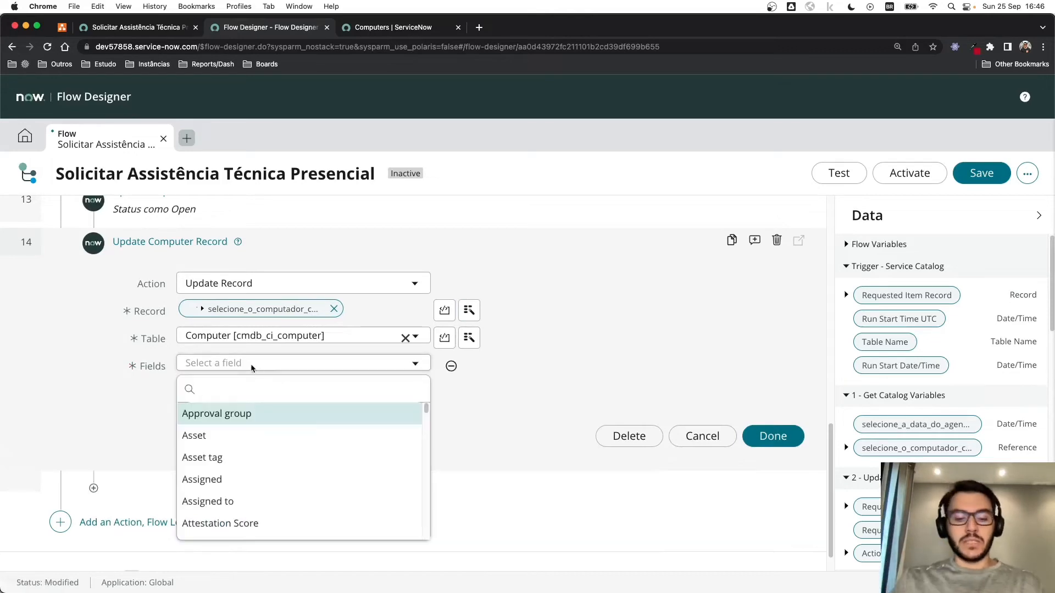
pyautogui.write('status')
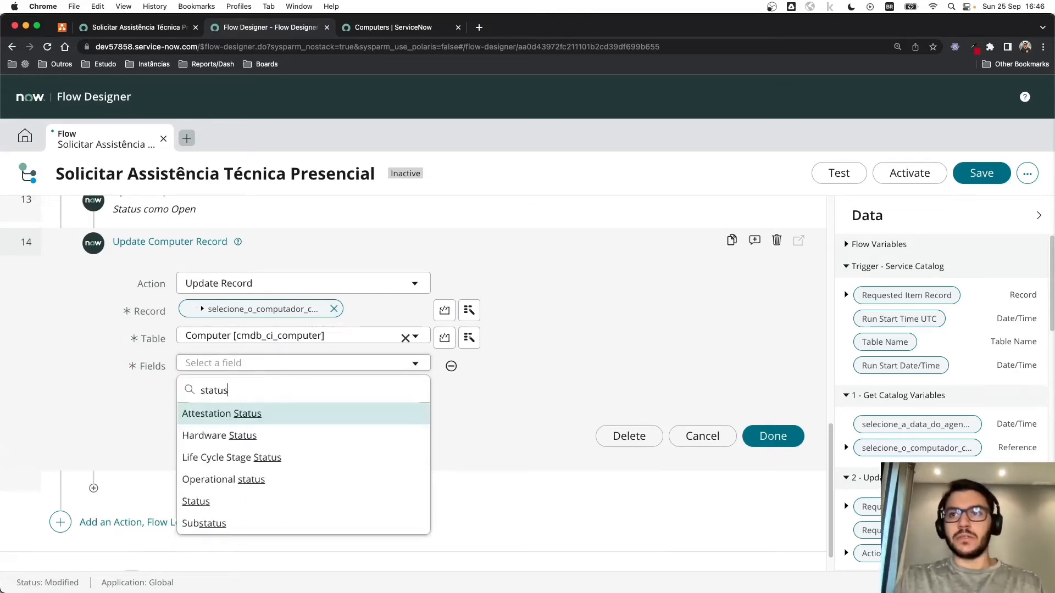
pyautogui.press('Down')
pyautogui.press('Down')
pyautogui.press('Down')
pyautogui.press('Down')
pyautogui.press('Return')
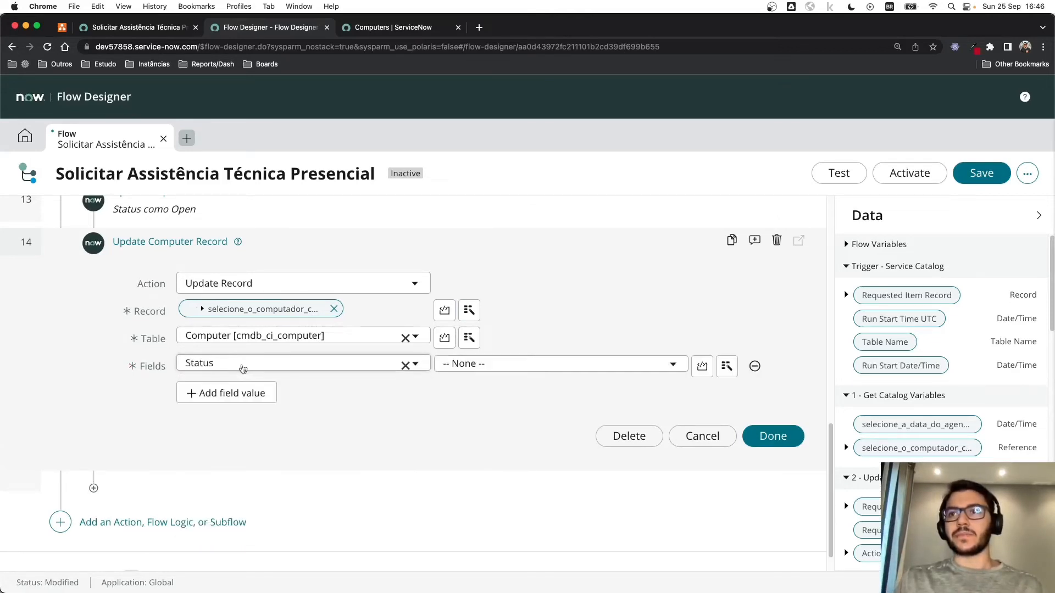
pyautogui.click(476, 366)
pyautogui.click(479, 456)
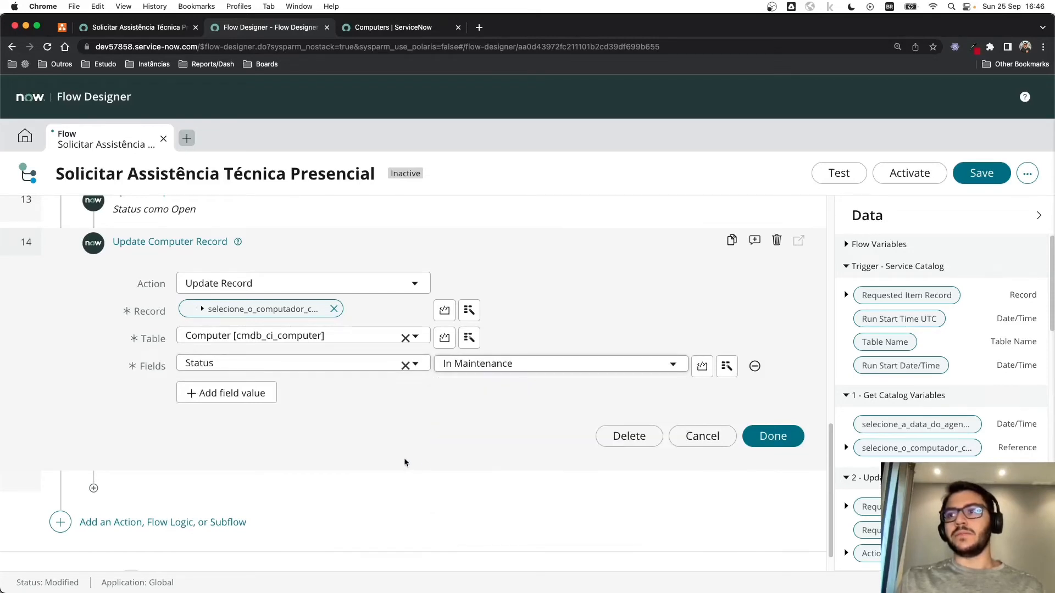
# Step: Add Comments as a second field in the step 14 computer record update
pyautogui.click(228, 393)
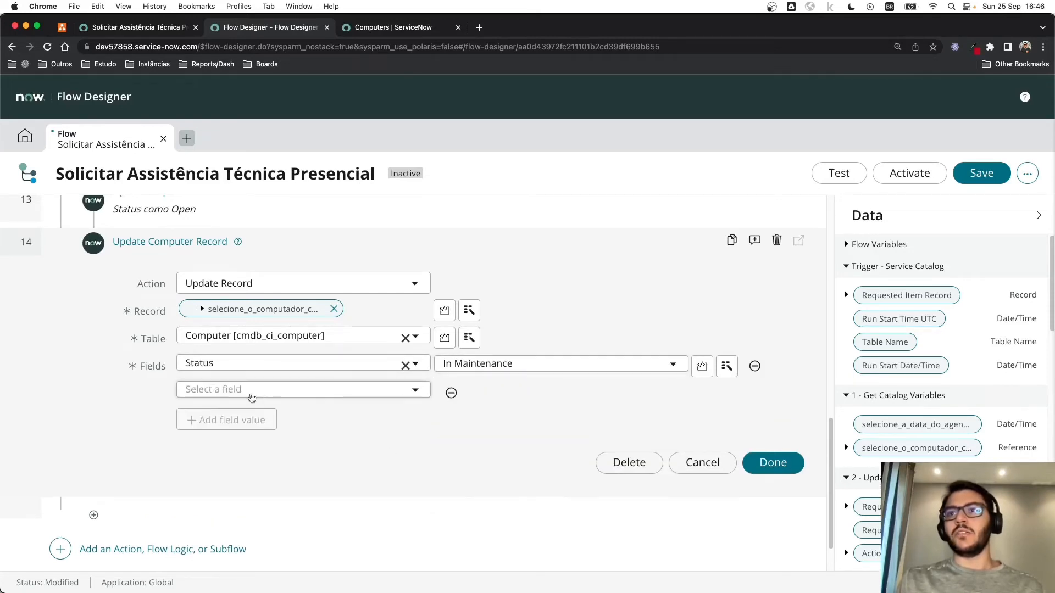
pyautogui.click(245, 389)
pyautogui.write('comen')
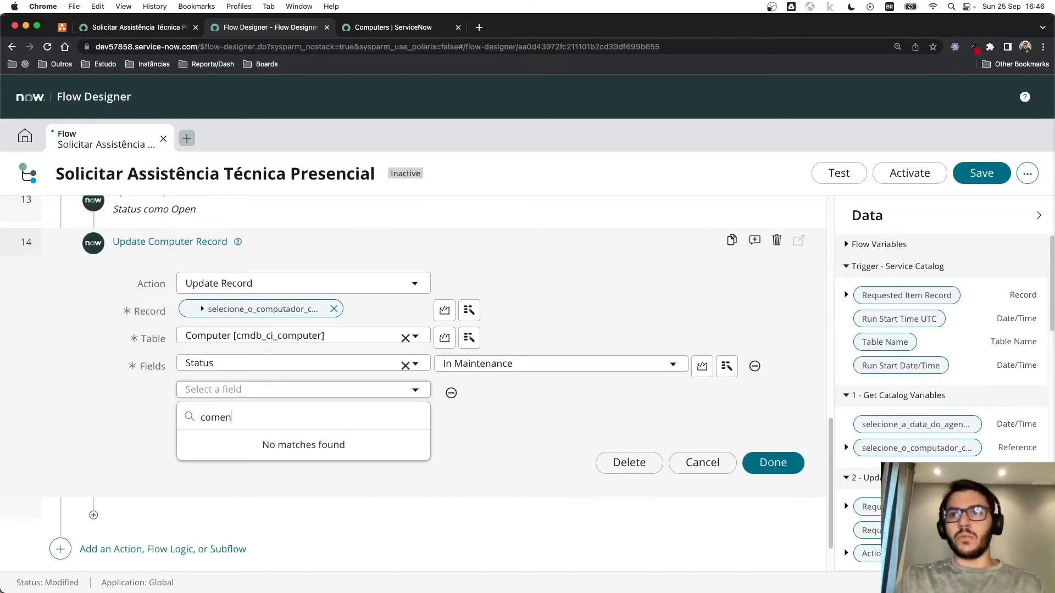
pyautogui.press('BackSpace')
pyautogui.press('Return')
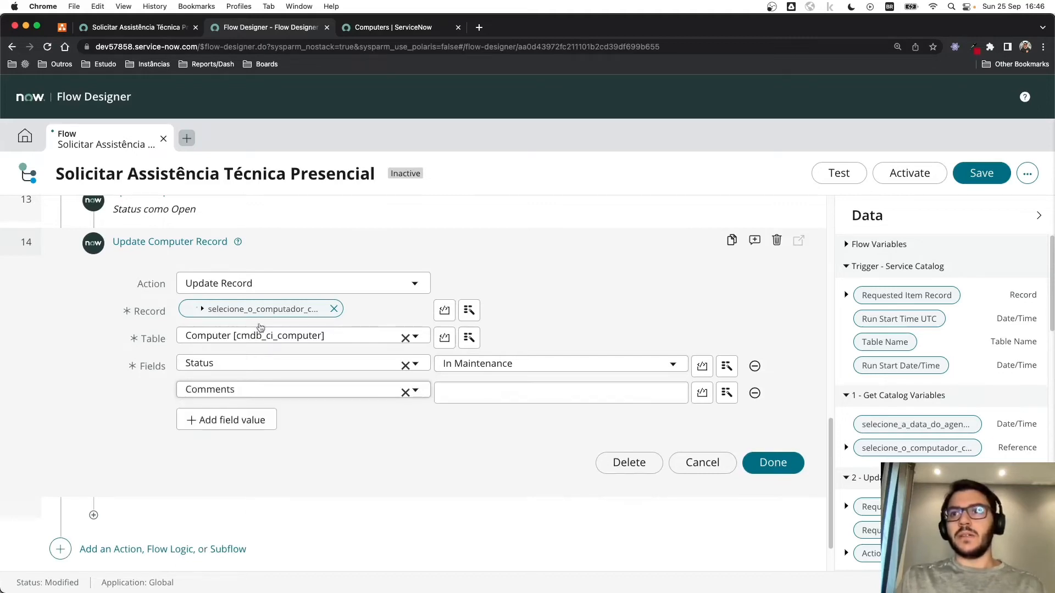
# Step: Add the Comments column to the Computers list through its column personalization
pyautogui.click(404, 34)
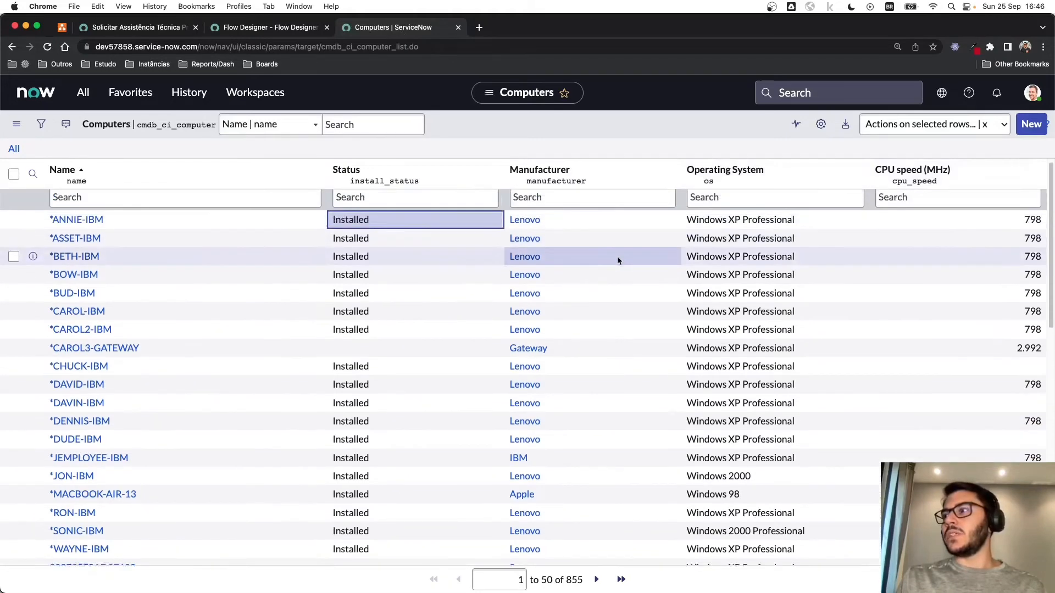
pyautogui.click(821, 124)
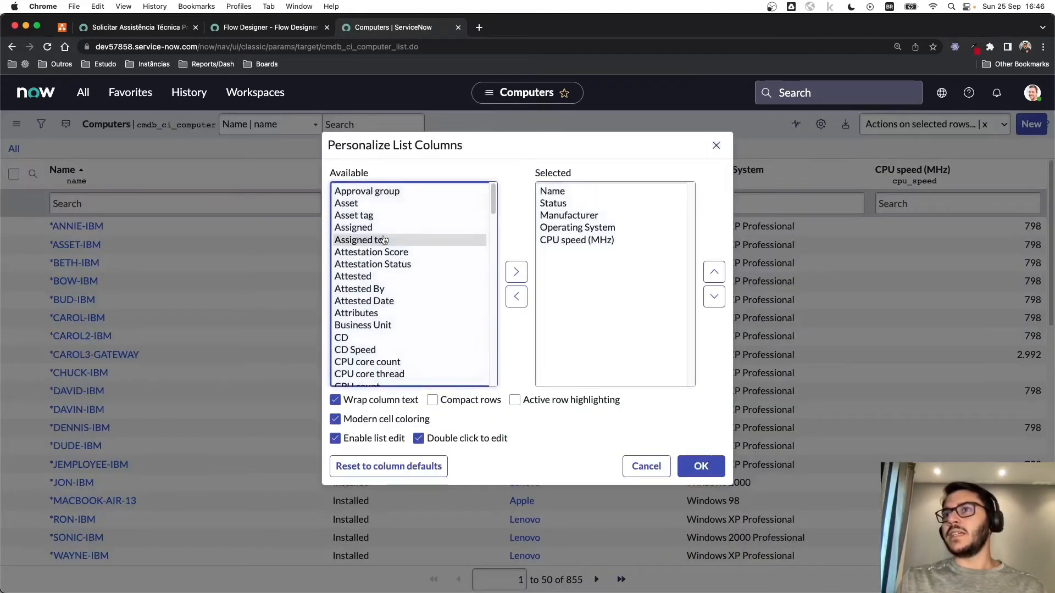
pyautogui.scroll(-5, 384, 240)
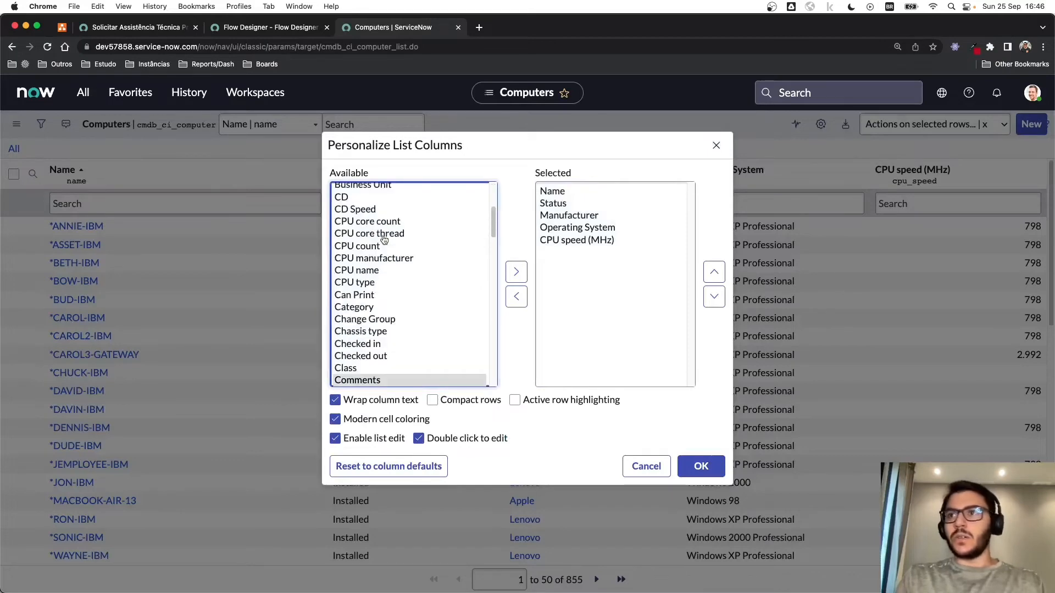
pyautogui.click(516, 272)
pyautogui.click(700, 465)
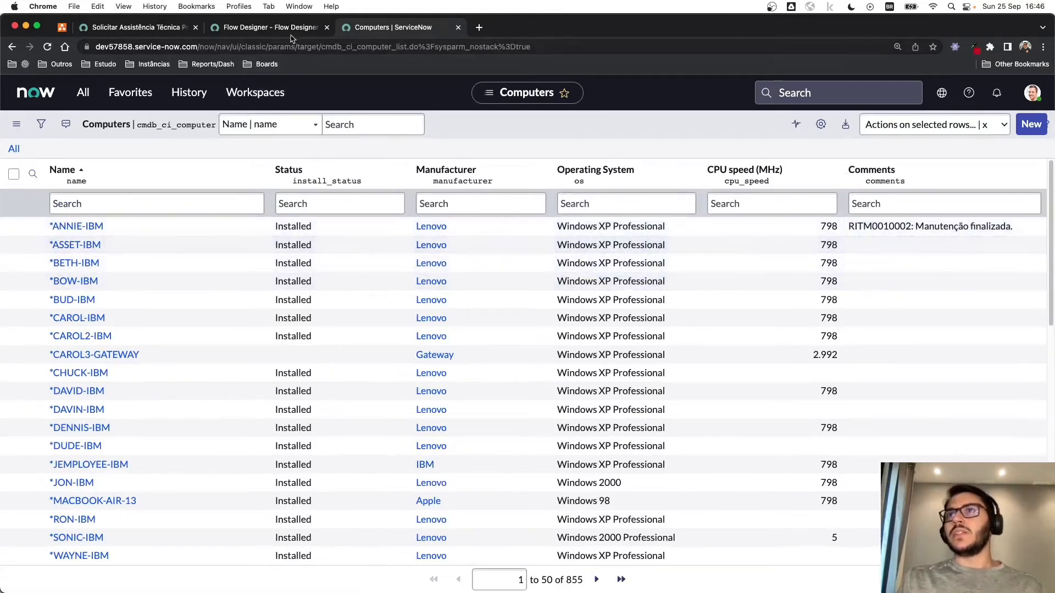
# Step: Back in the flow, insert the trigger's Requested Item Record Number pill as the Comments value of step 14
pyautogui.click(269, 27)
pyautogui.click(476, 393)
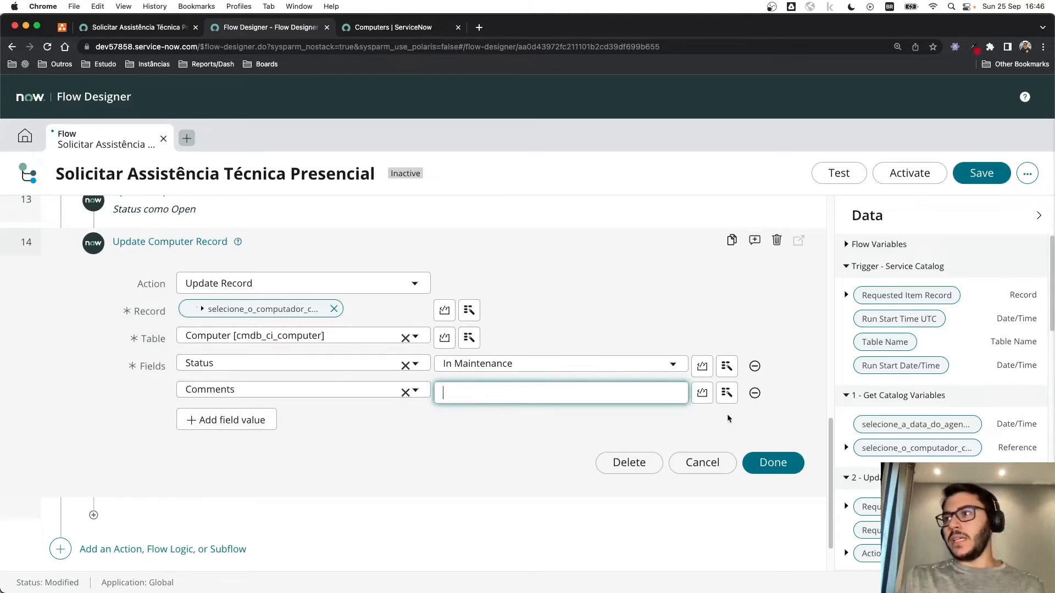
pyautogui.click(726, 392)
pyautogui.click(728, 446)
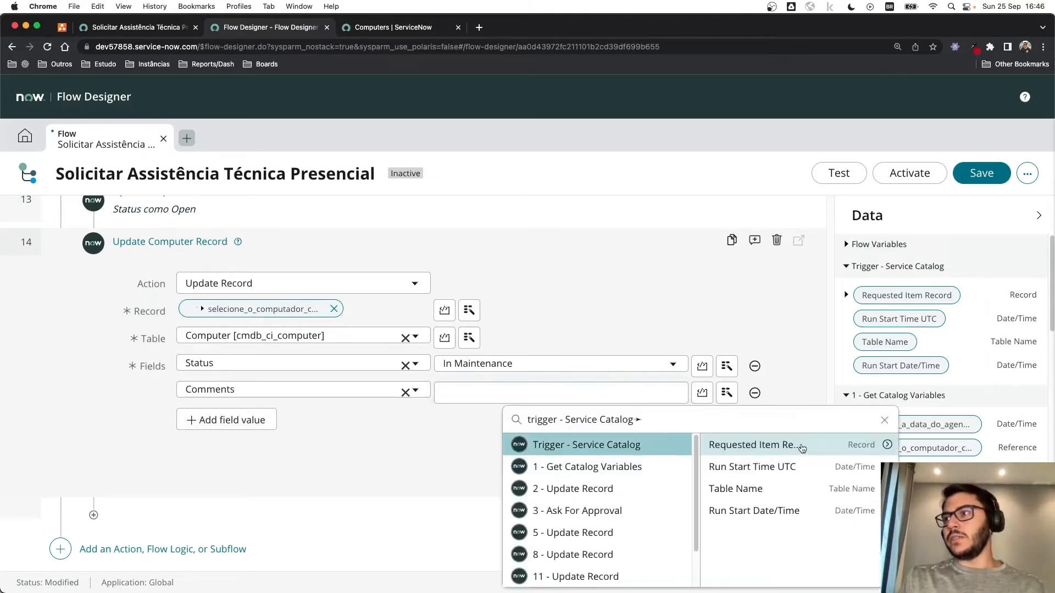
pyautogui.click(887, 445)
pyautogui.scroll(-5, 878, 486)
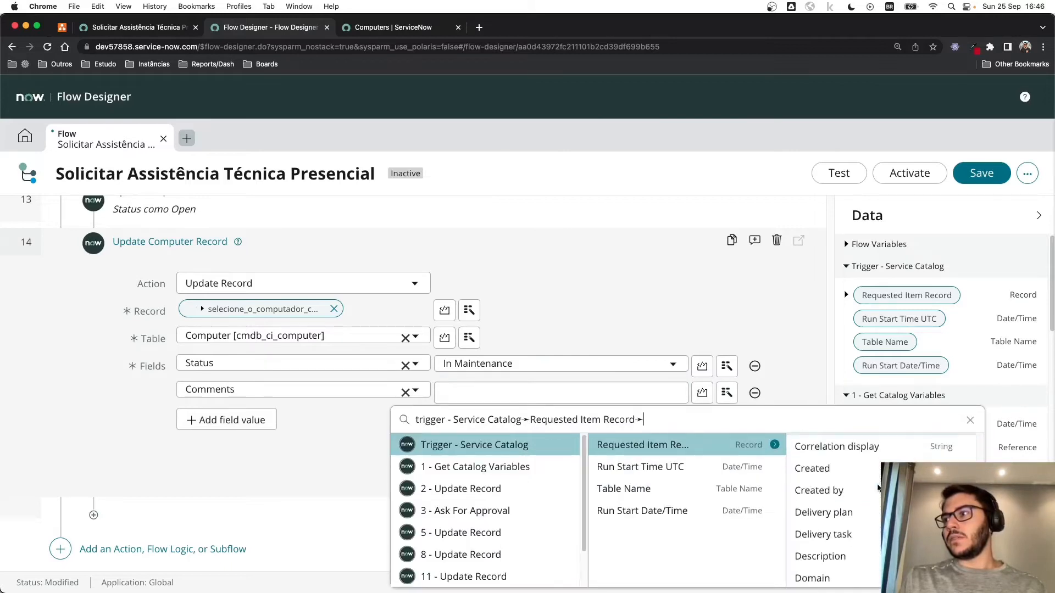
pyautogui.scroll(-8, 878, 486)
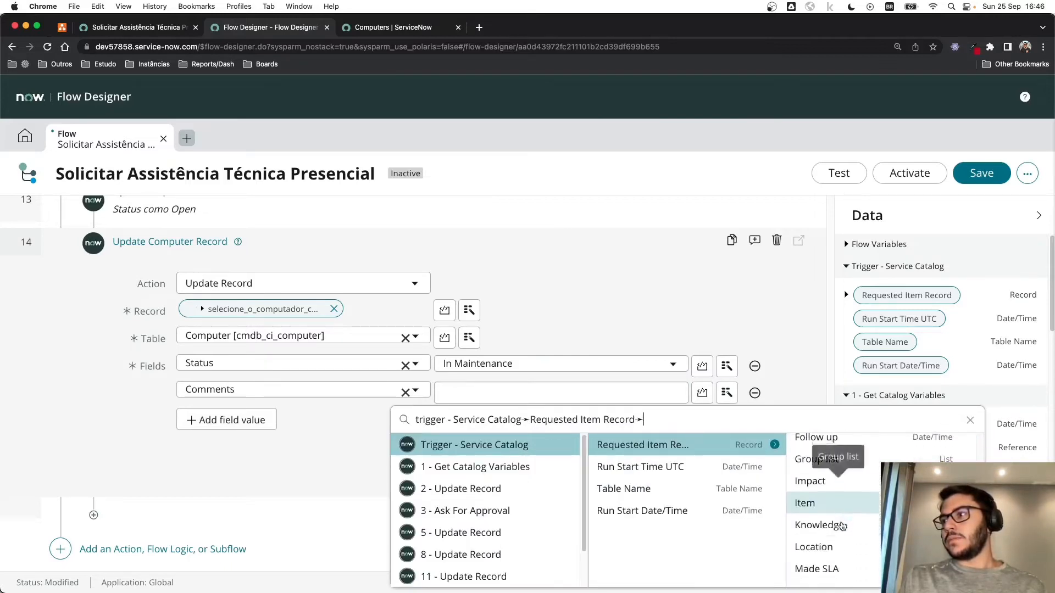
pyautogui.scroll(-5, 843, 526)
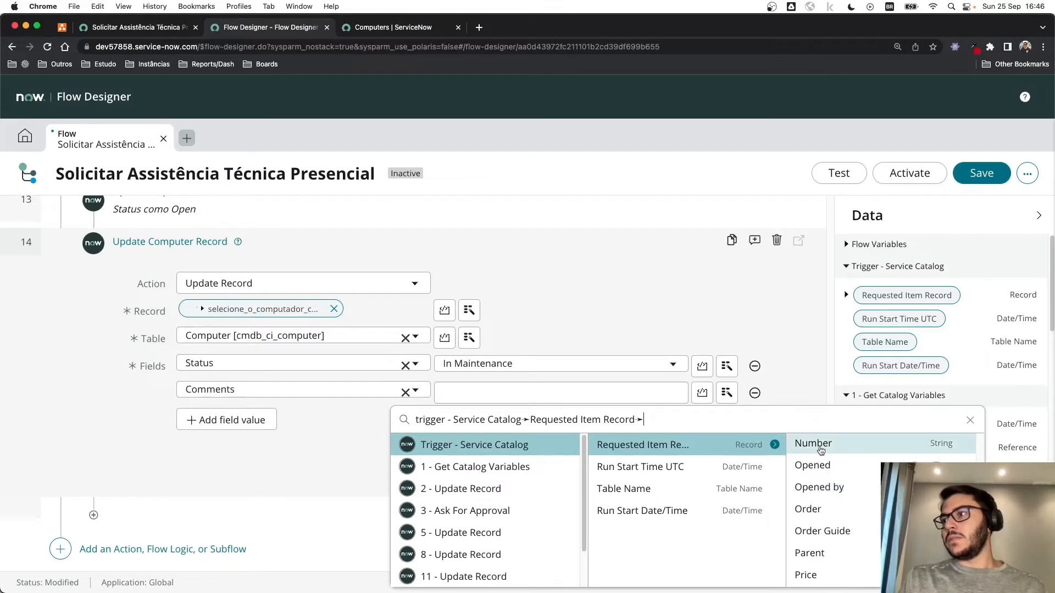
pyautogui.click(821, 449)
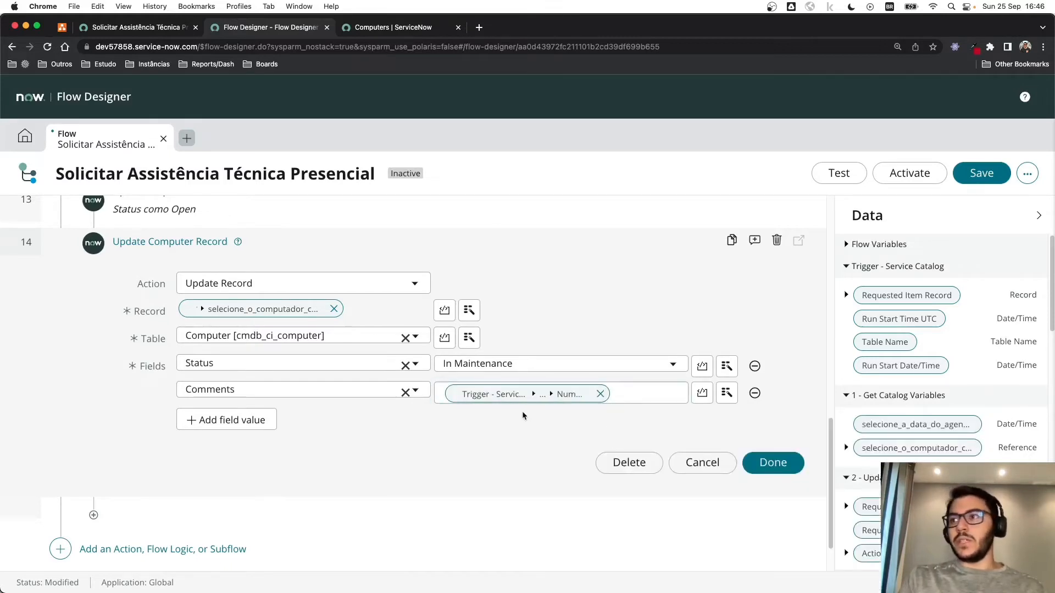
# Step: Append the text ": Computador em manutenção." after the Number pill in the Comments value
pyautogui.click(626, 390)
pyautogui.write(': ')
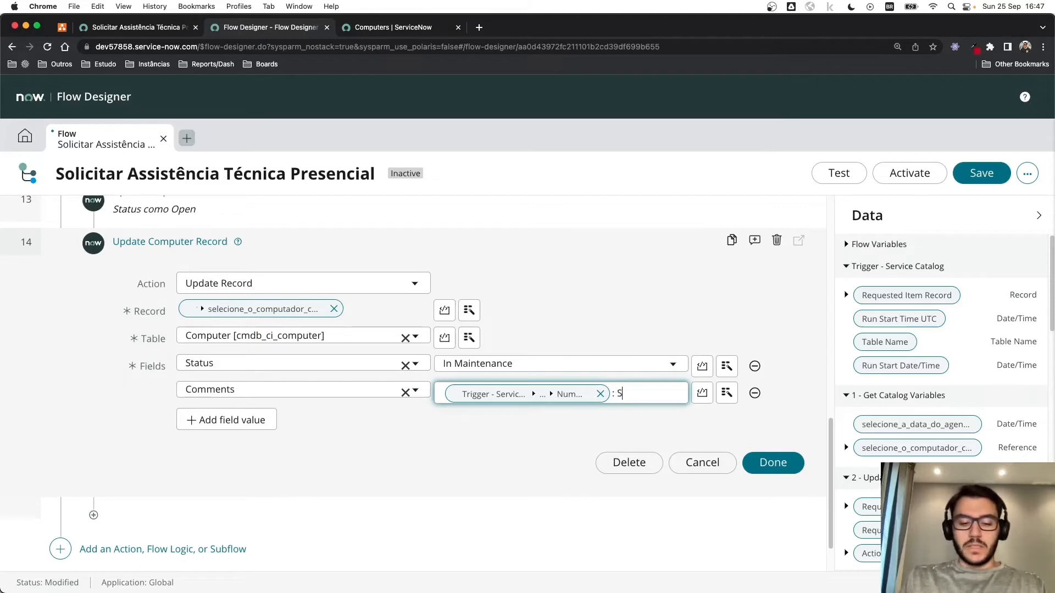
pyautogui.write('Comp')
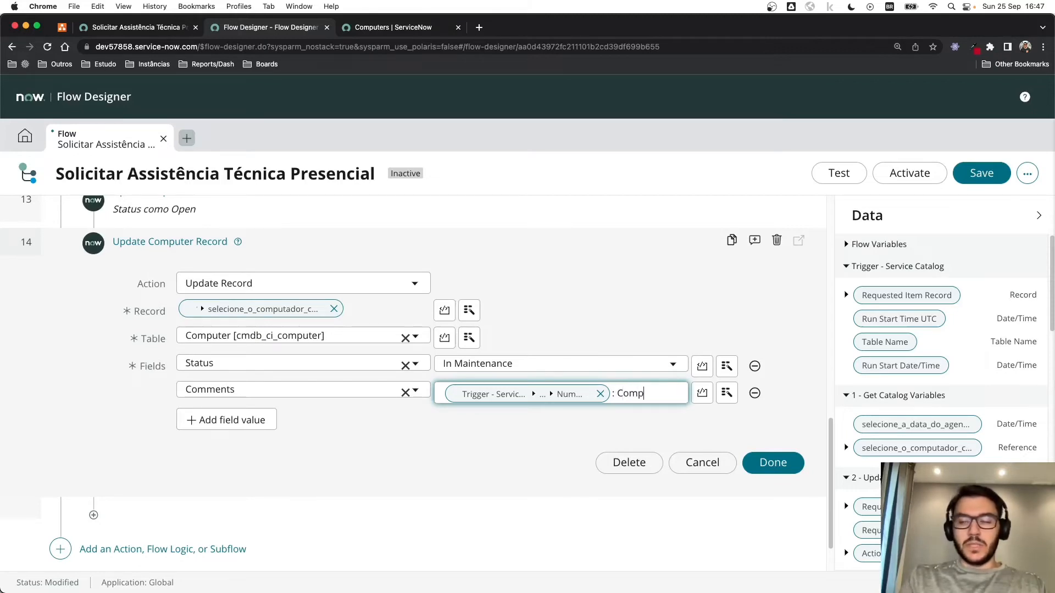
pyautogui.write('utador em manut')
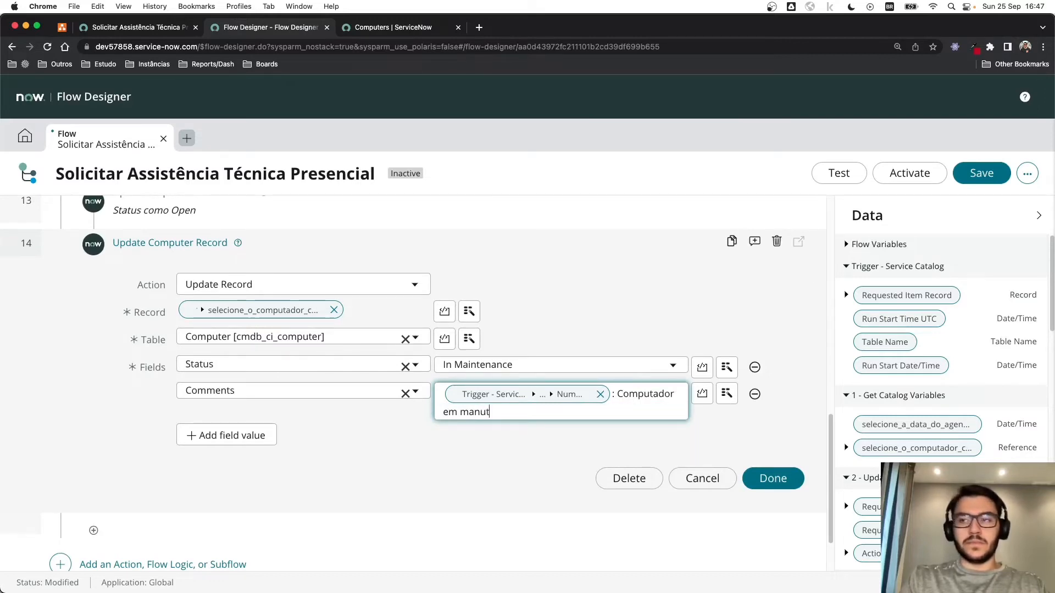
pyautogui.write('enc~')
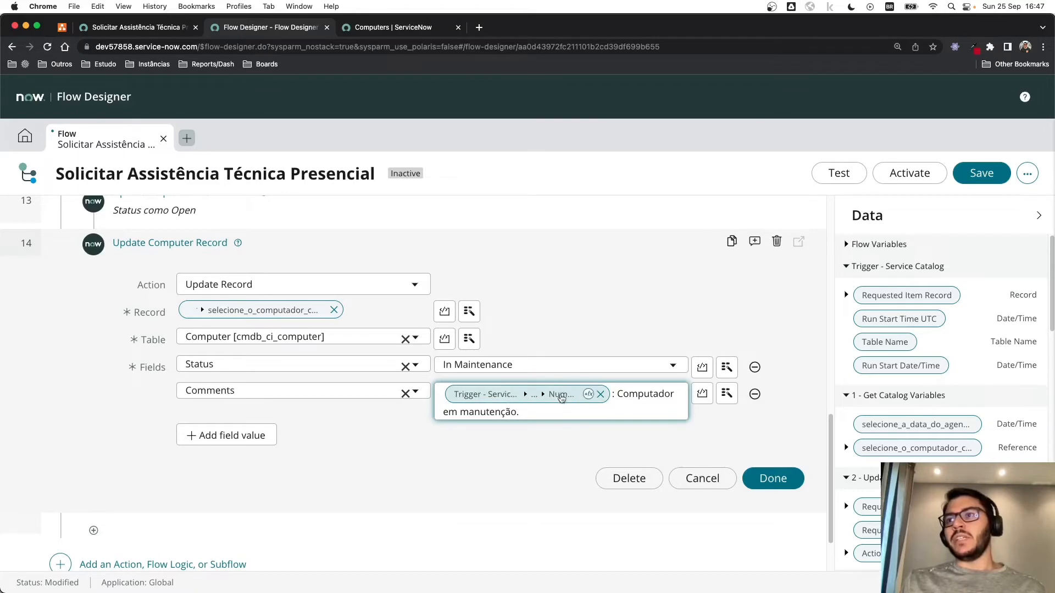
# Step: Annotate step 14 with "Computador em manutenção" and finish editing the Update Computer Record action
pyautogui.scroll(1, 604, 357)
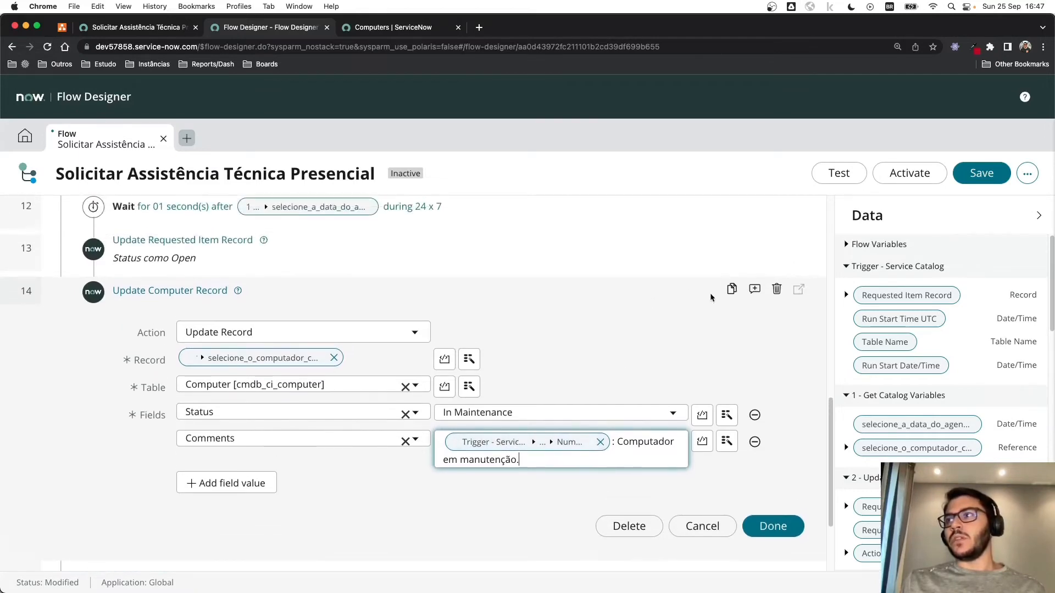
pyautogui.click(755, 289)
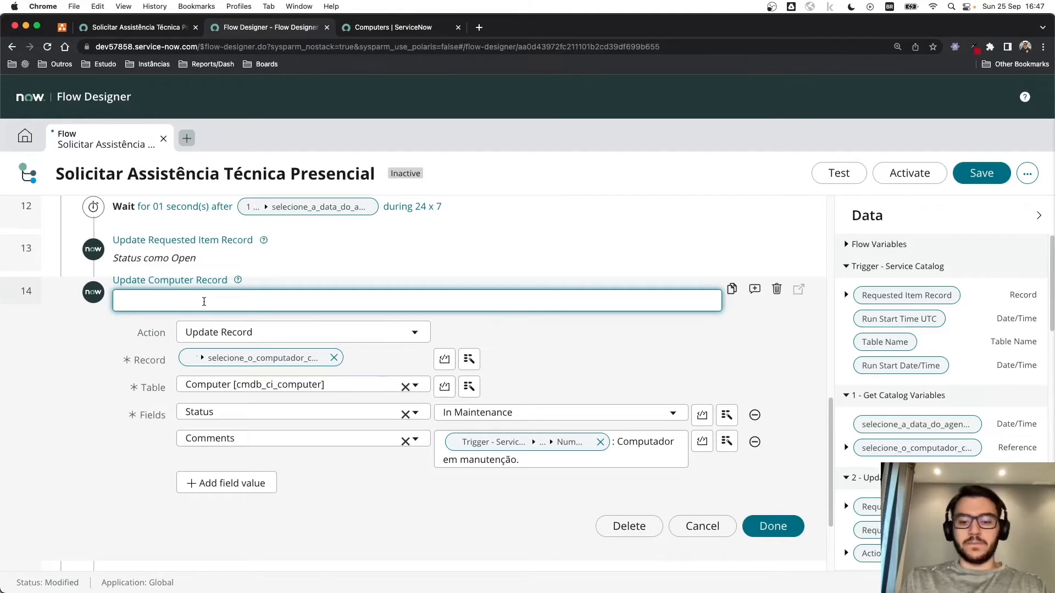
pyautogui.write('Cam')
pyautogui.press('BackSpace')
pyautogui.press('BackSpace')
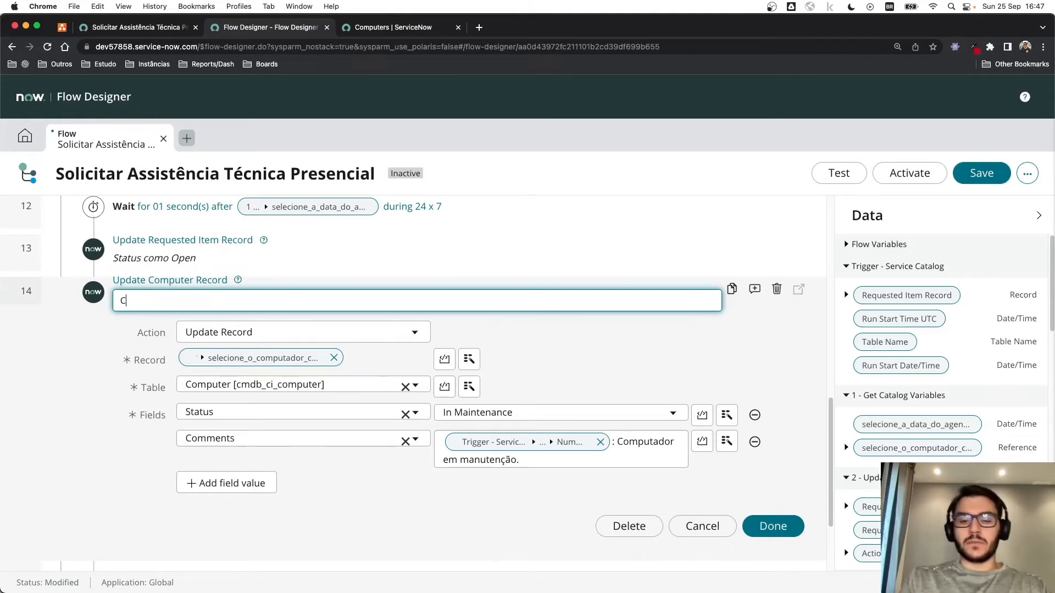
pyautogui.write('omputador em')
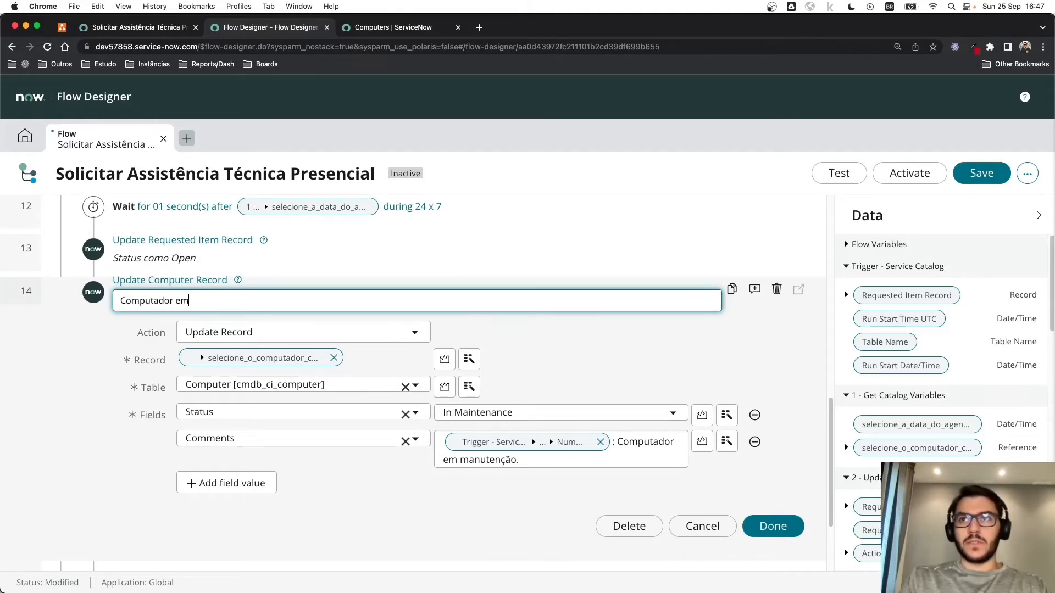
pyautogui.write(' manutenção')
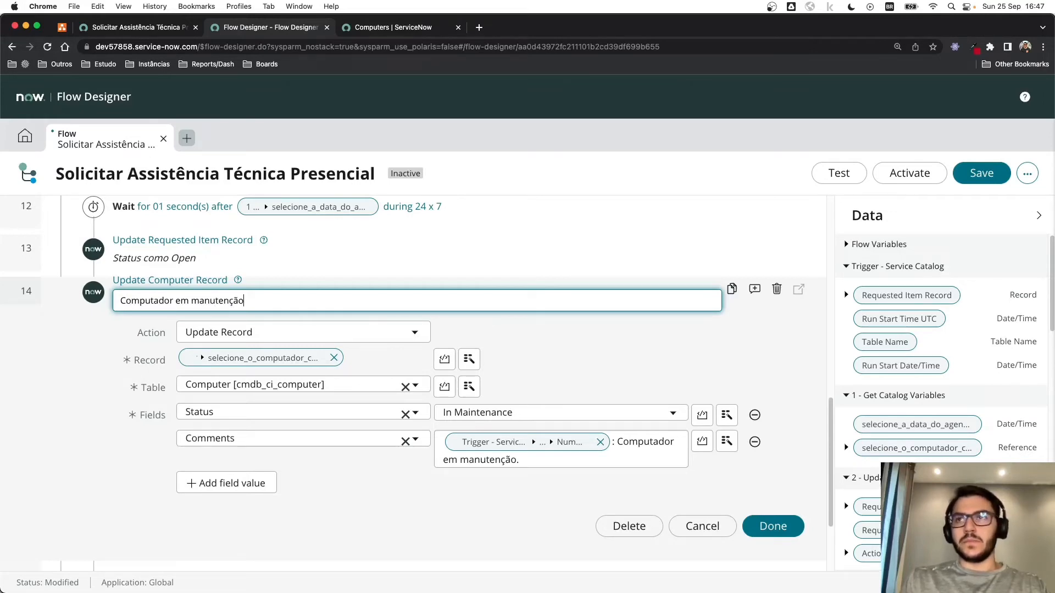
pyautogui.scroll(-2, 440, 458)
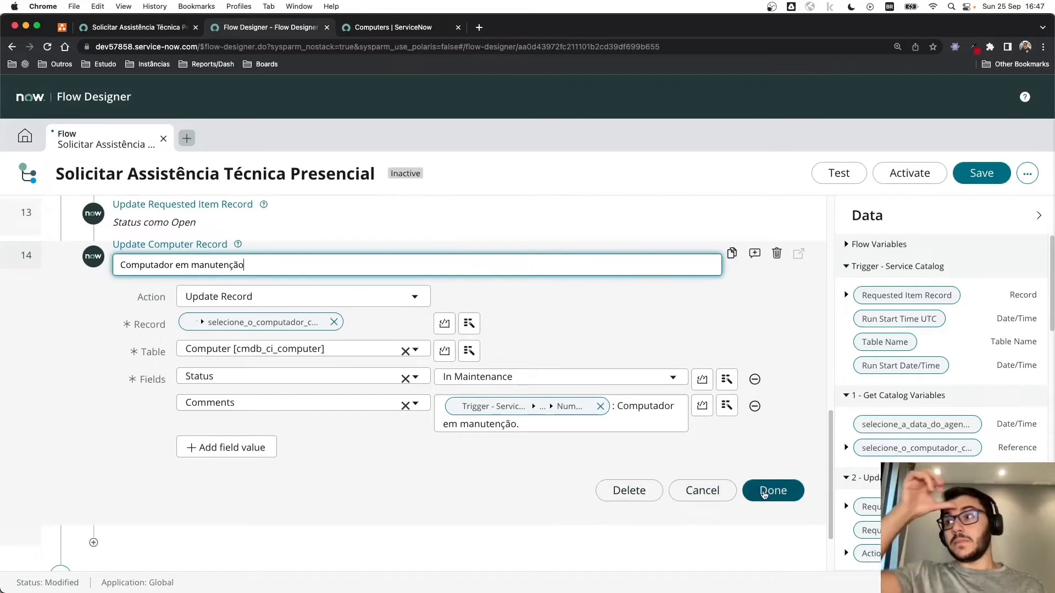
pyautogui.click(602, 477)
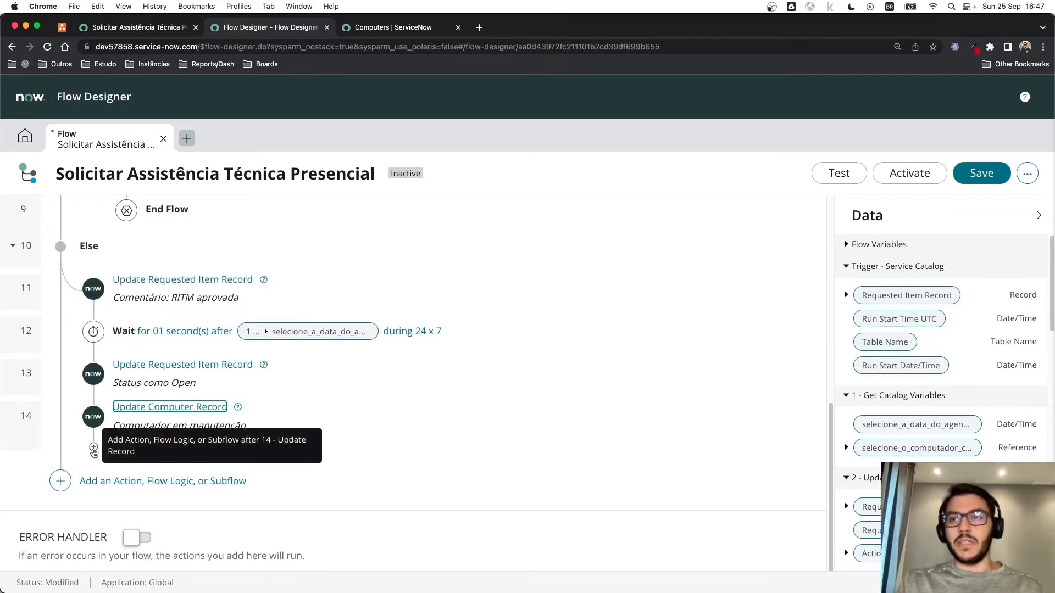
pyautogui.click(94, 449)
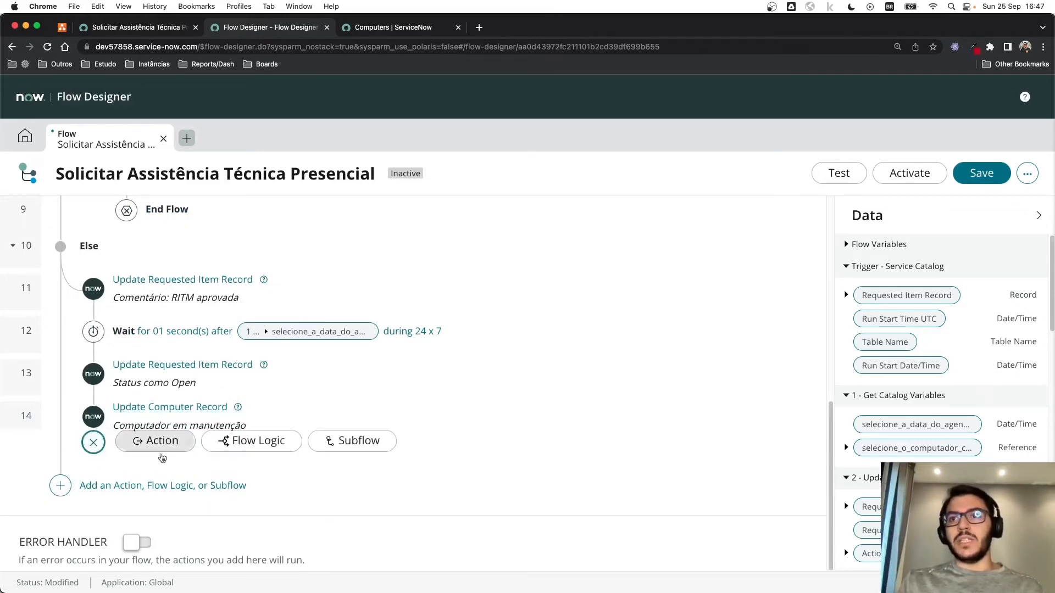
pyautogui.click(237, 440)
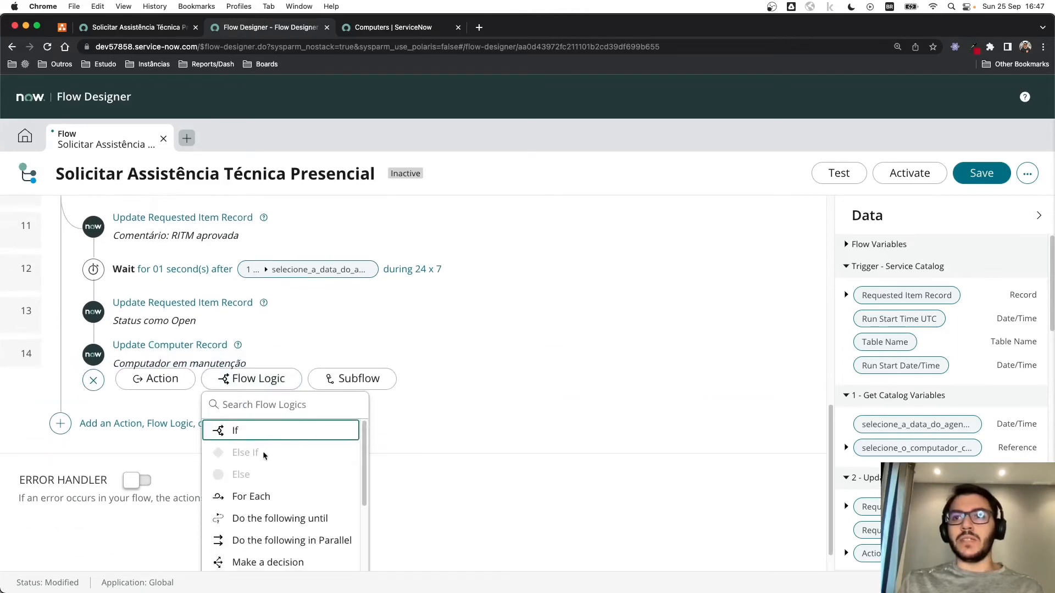
pyautogui.click(261, 432)
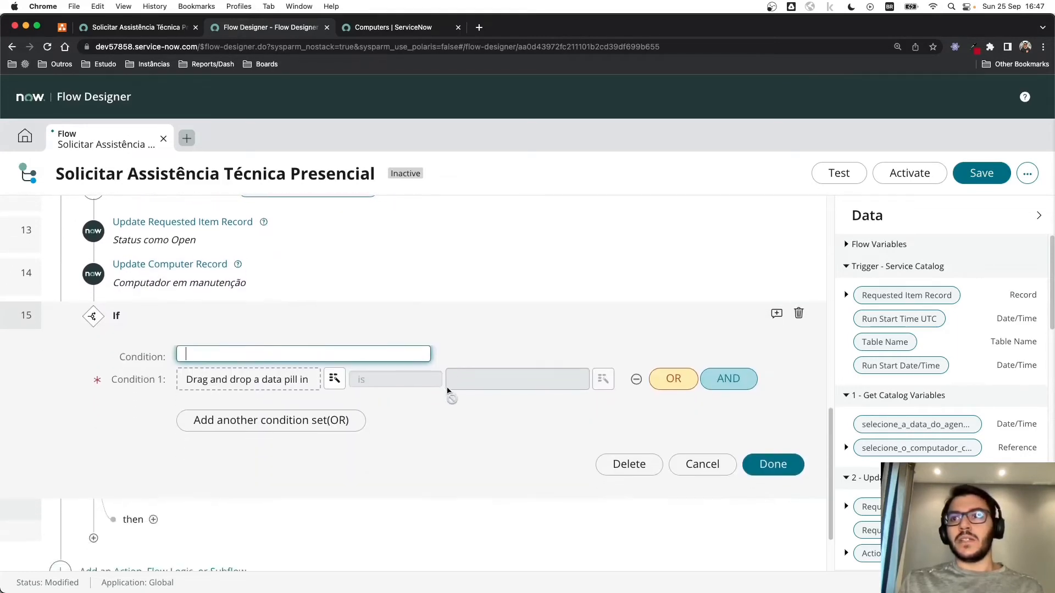
pyautogui.click(334, 379)
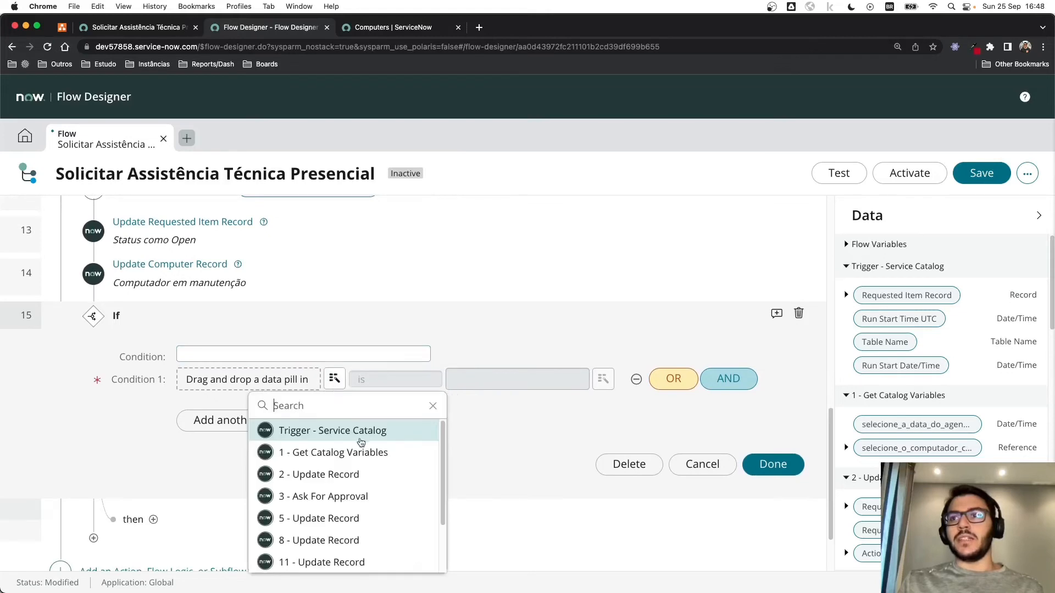
pyautogui.click(351, 452)
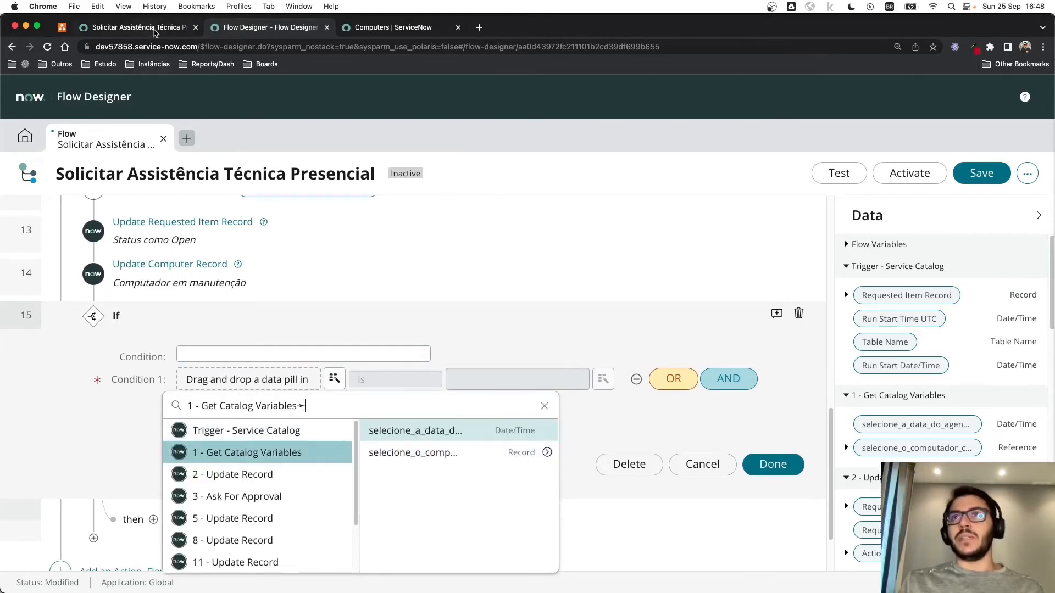
pyautogui.click(138, 27)
pyautogui.scroll(3, 190, 335)
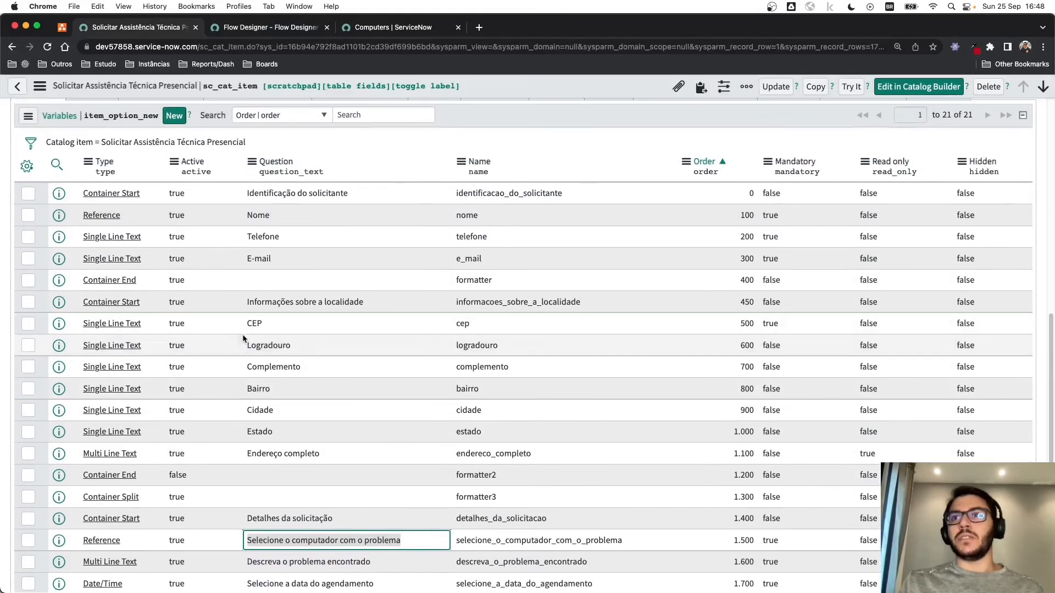
pyautogui.click(278, 432)
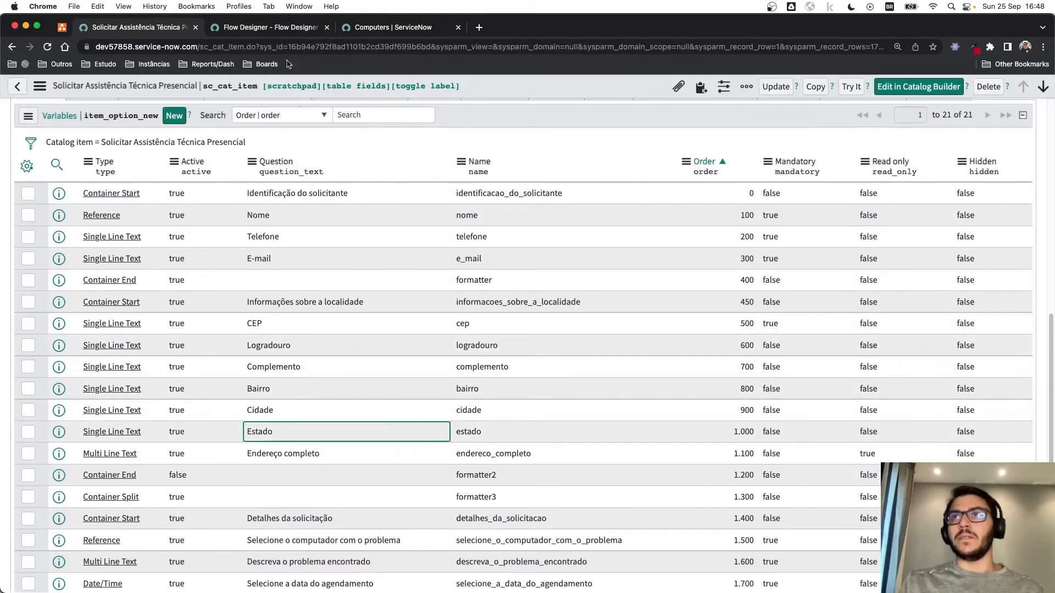
pyautogui.click(286, 29)
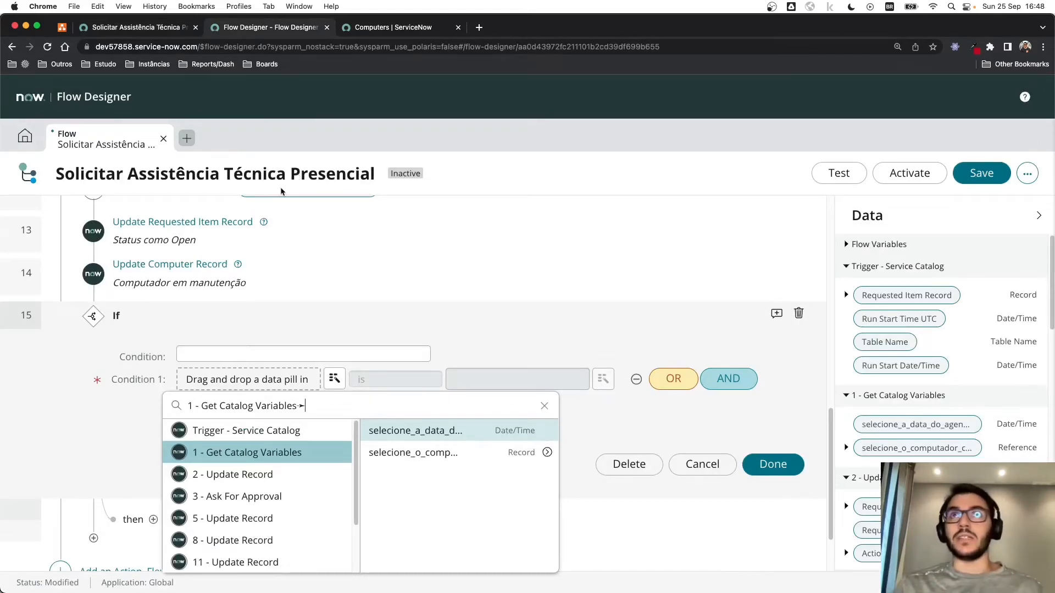
pyautogui.click(68, 27)
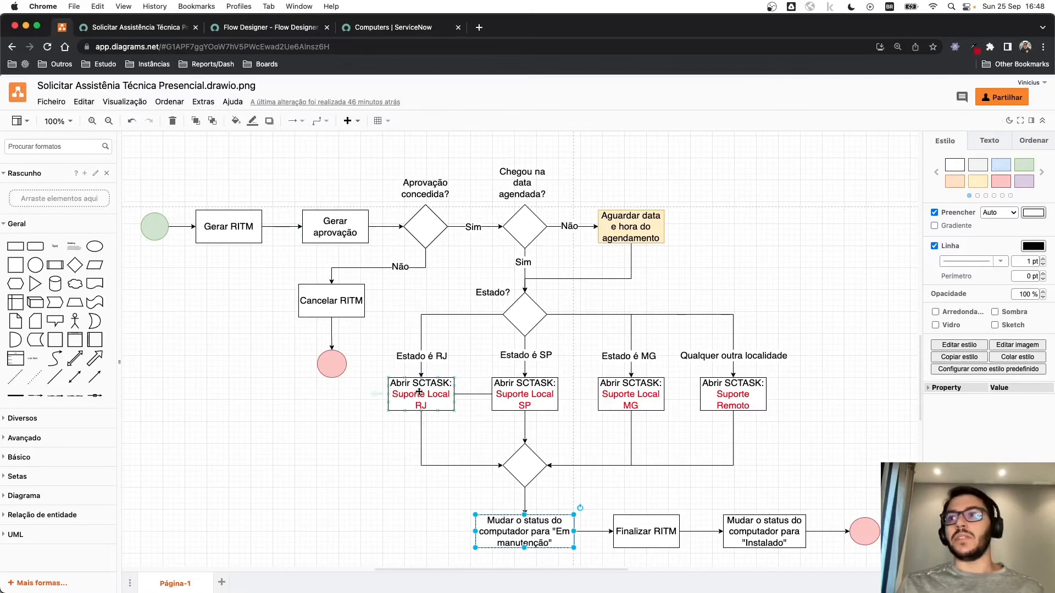
pyautogui.click(526, 390)
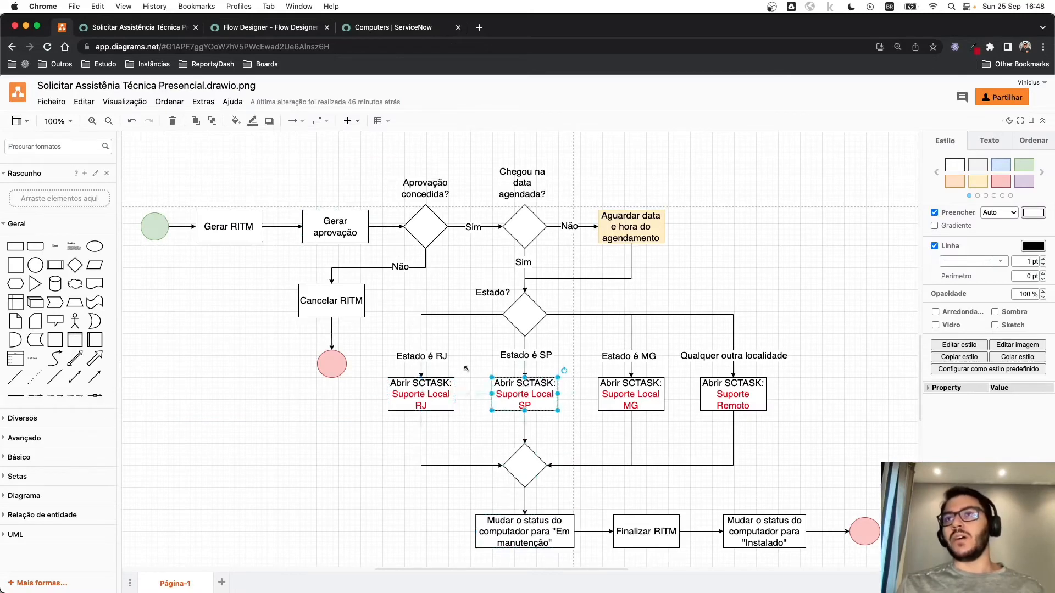
pyautogui.click(266, 30)
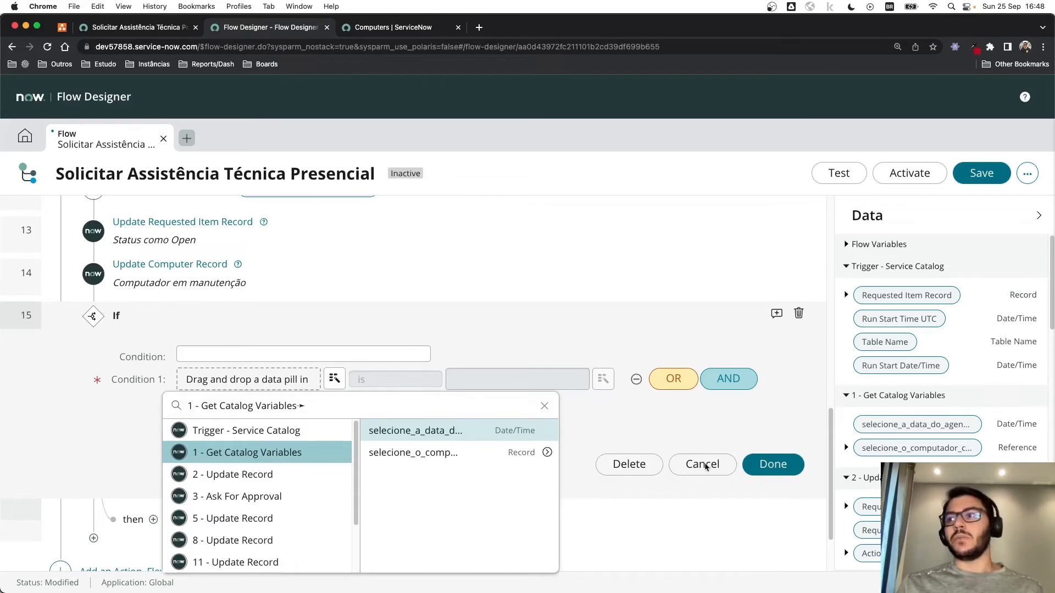
pyautogui.click(637, 470)
pyautogui.click(636, 469)
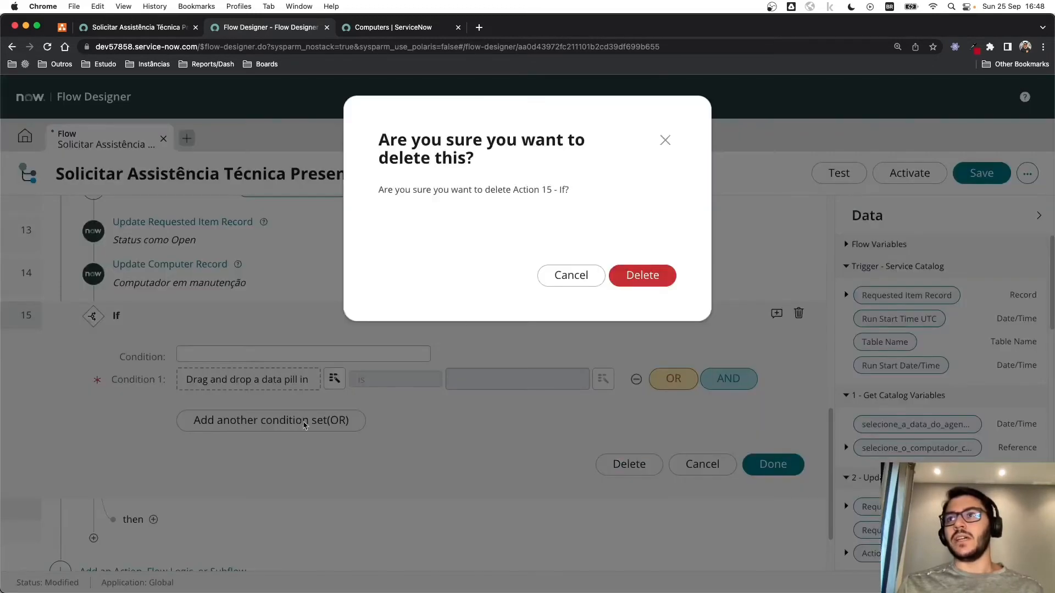
pyautogui.press('Return')
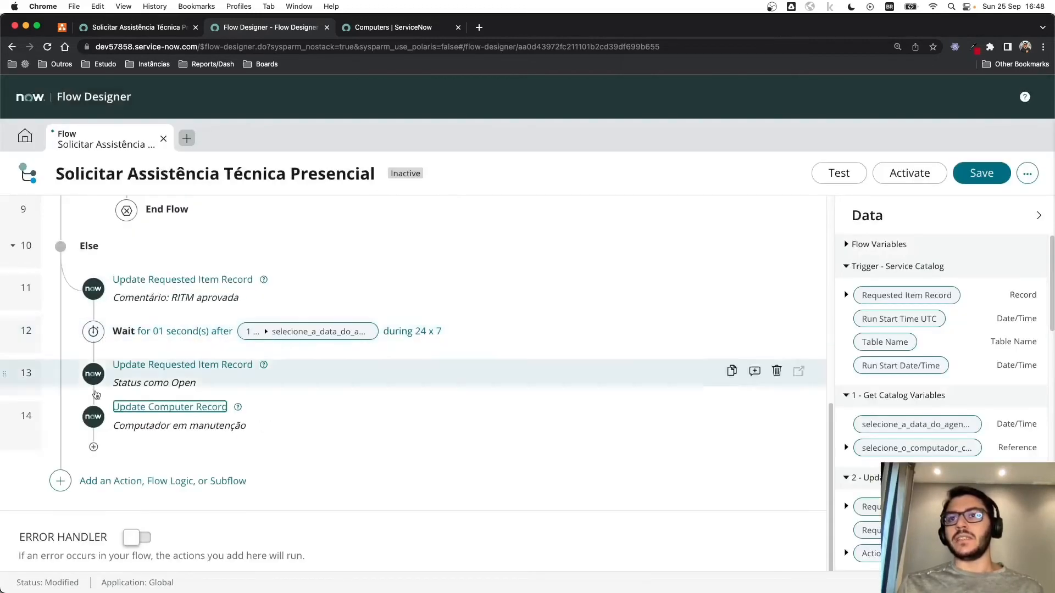
# Step: Add a Make a decision flow logic after step 14 in the Else branch
pyautogui.click(94, 441)
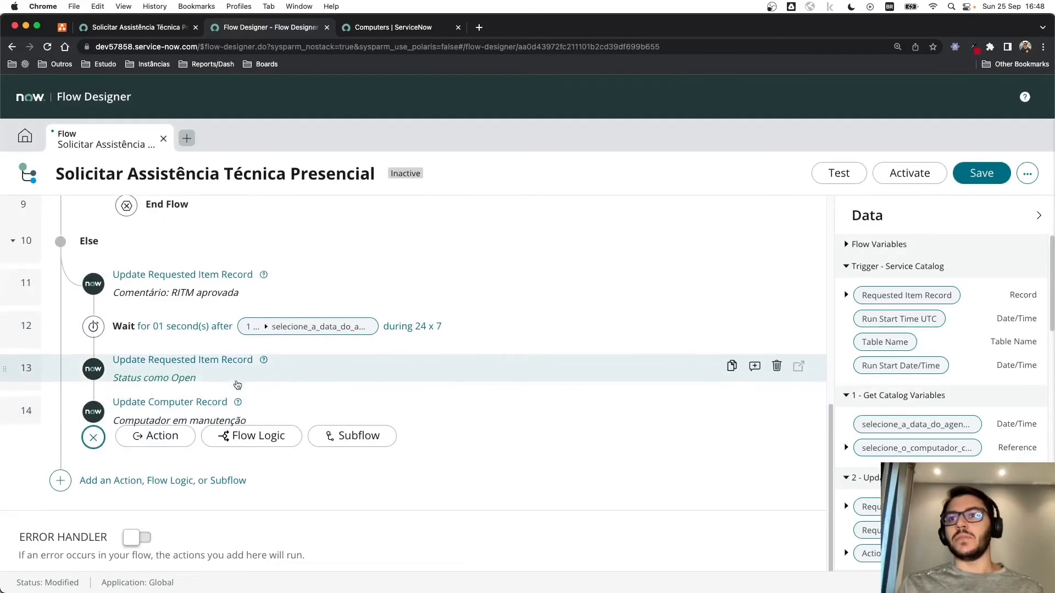
pyautogui.click(249, 437)
pyautogui.scroll(-3, 341, 342)
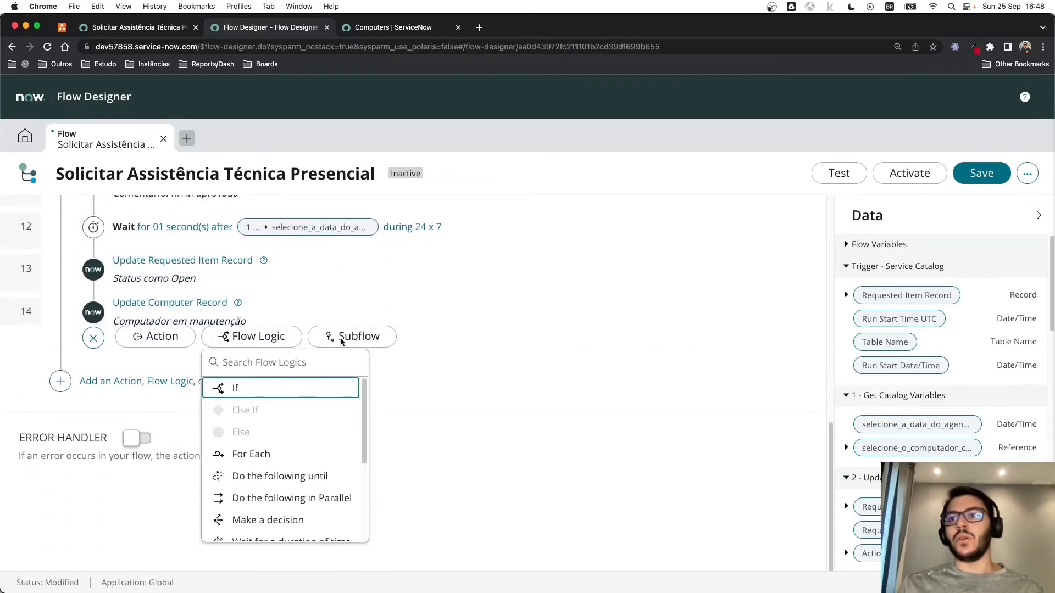
pyautogui.scroll(-2, 270, 464)
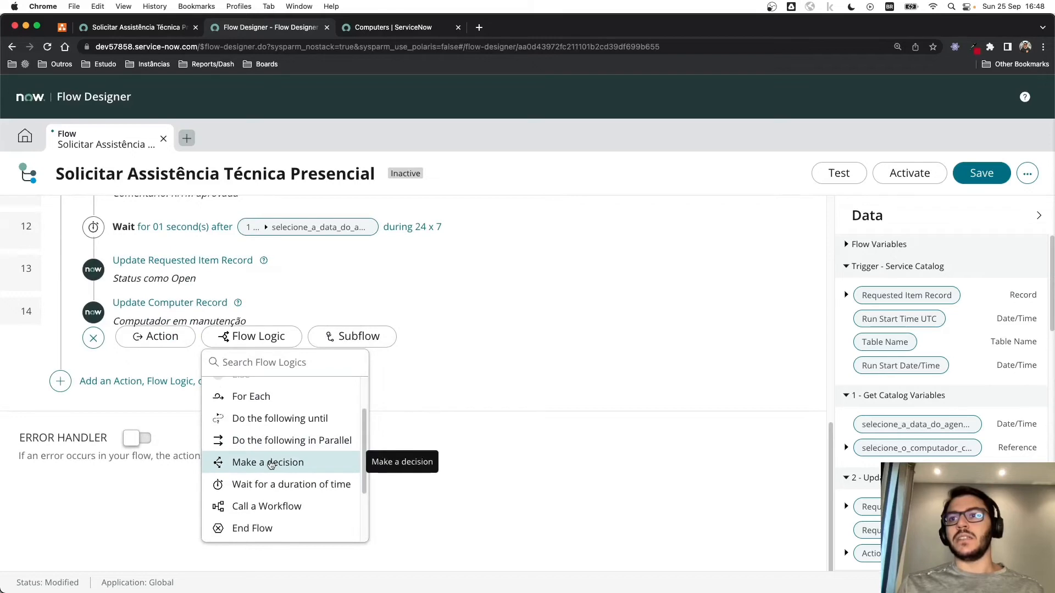
pyautogui.click(271, 464)
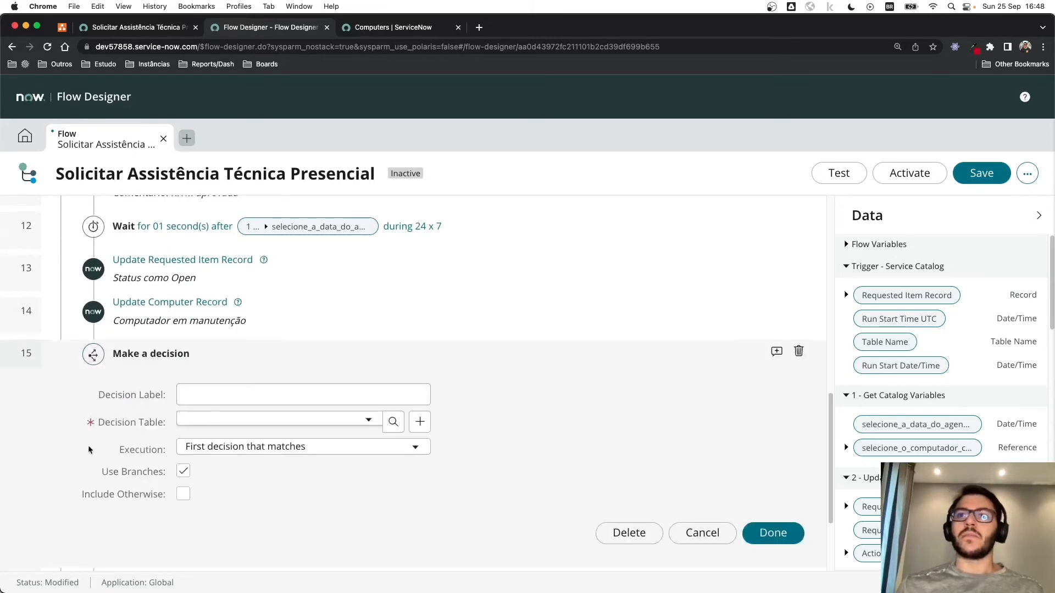
pyautogui.scroll(-1, 87, 451)
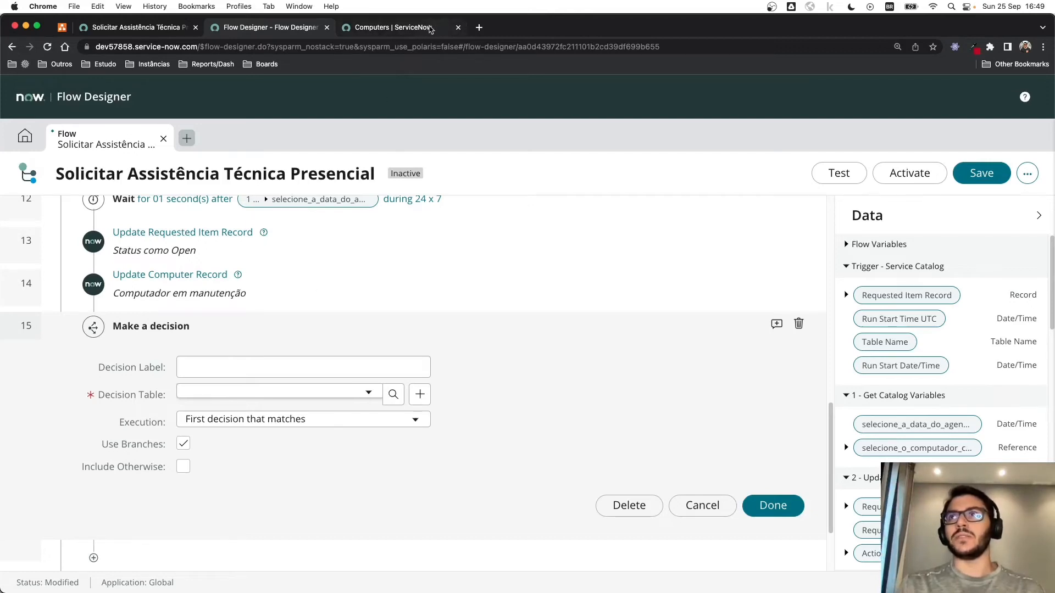
# Step: Open the dev57858 instance in a new browser tab and start a new record in its Decision Tables list
pyautogui.click(479, 28)
pyautogui.write('dev')
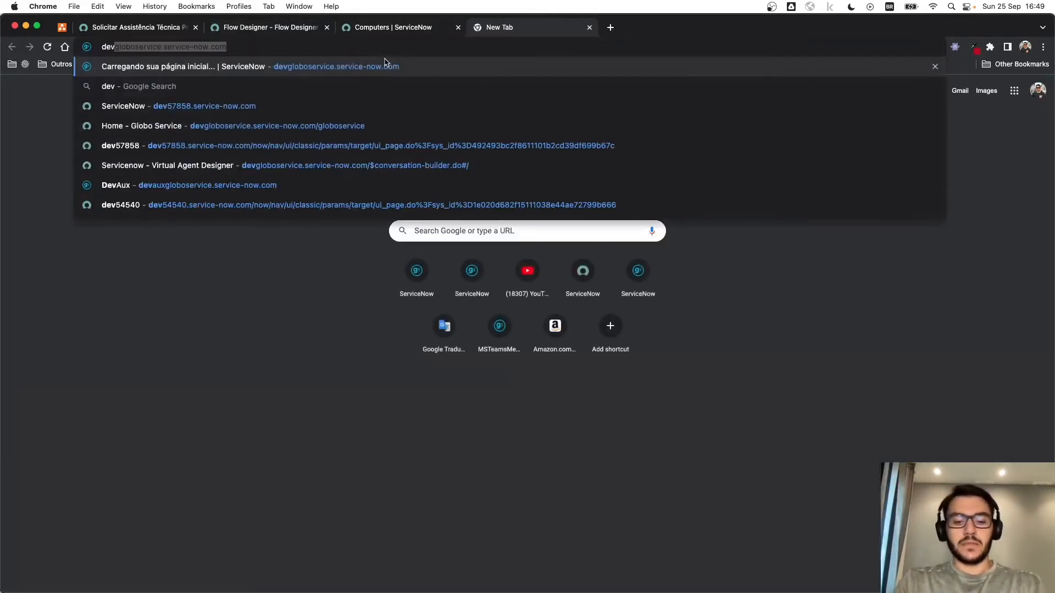
pyautogui.write('57')
pyautogui.press('Return')
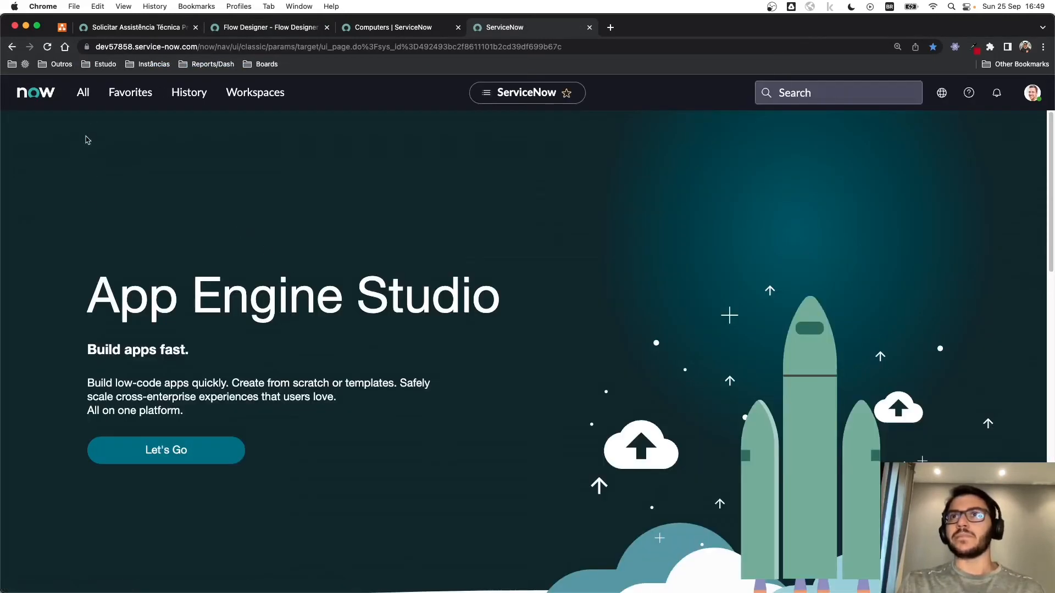
pyautogui.click(85, 94)
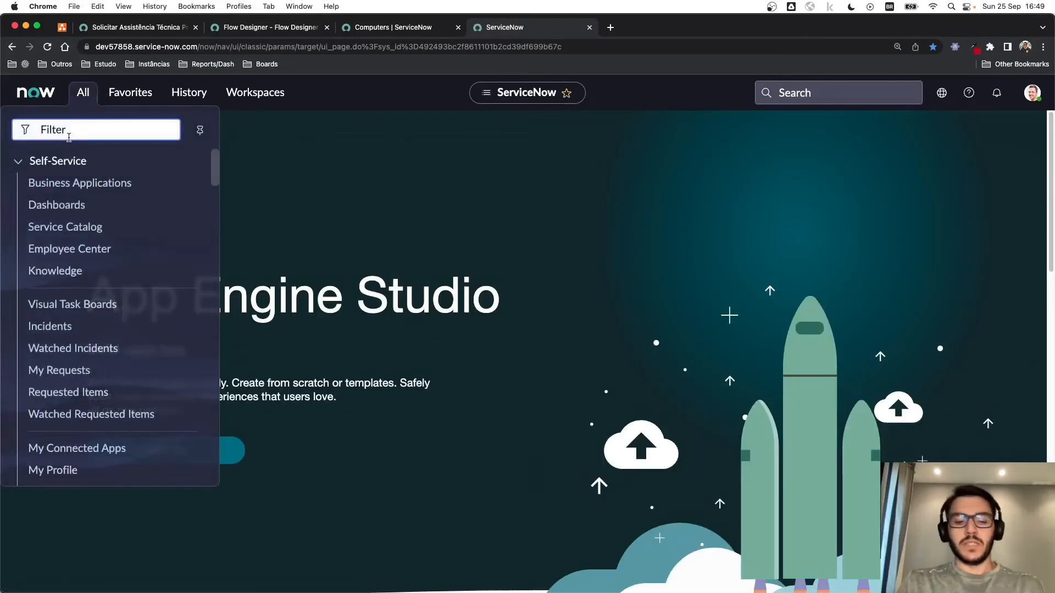
pyautogui.write('decision')
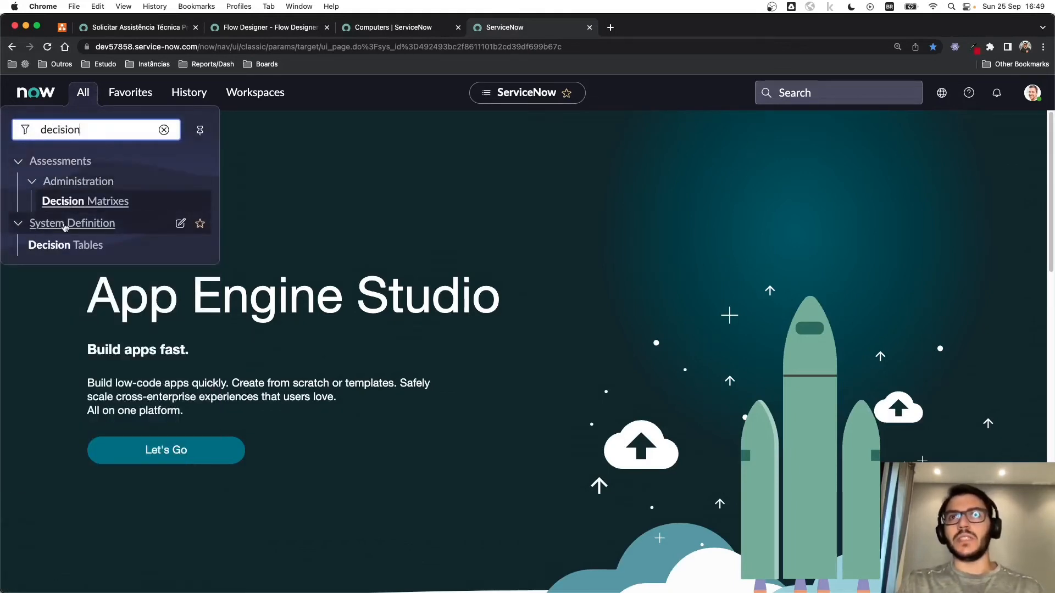
pyautogui.click(71, 246)
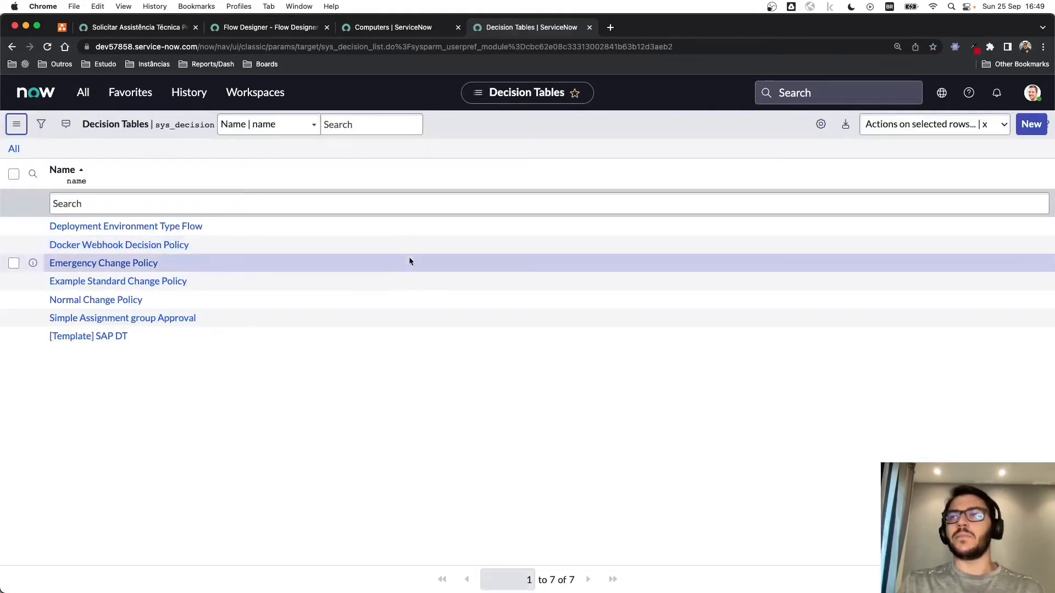
pyautogui.click(1031, 125)
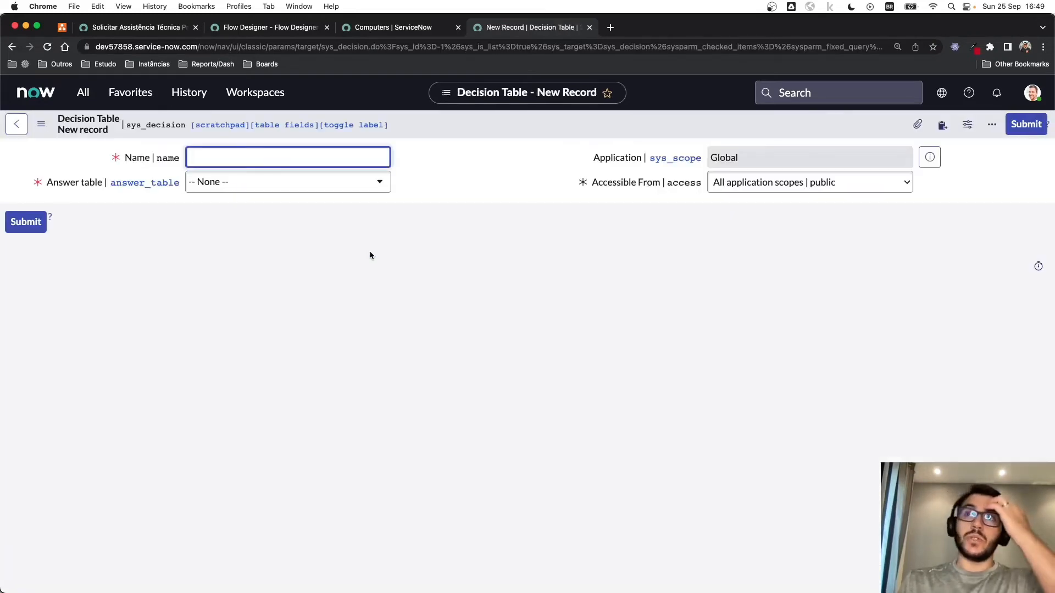
# Step: Name the new decision table "Solicitar Assistência Técnica Presencial", copying the name from the catalog item
pyautogui.click(136, 29)
pyautogui.scroll(15, 277, 167)
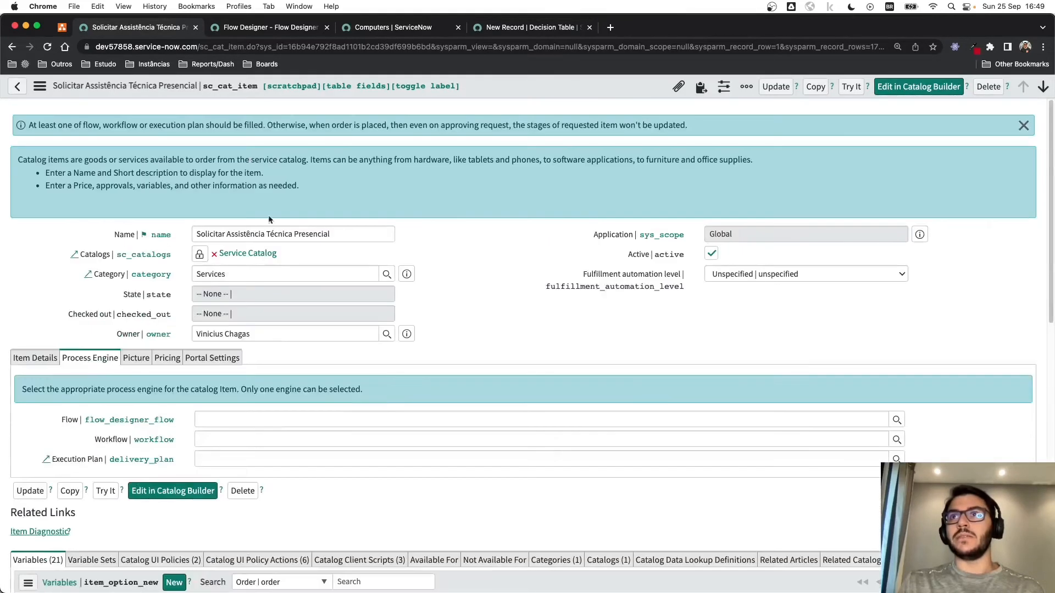
pyautogui.tripleClick(281, 233)
pyautogui.press('super+c')
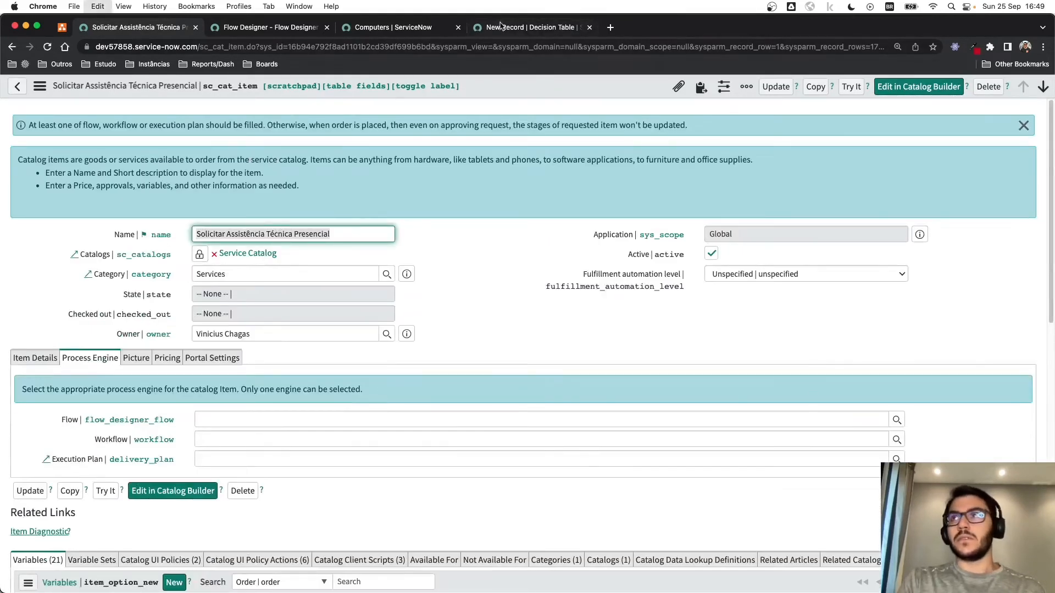
pyautogui.click(501, 27)
pyautogui.press('super+v')
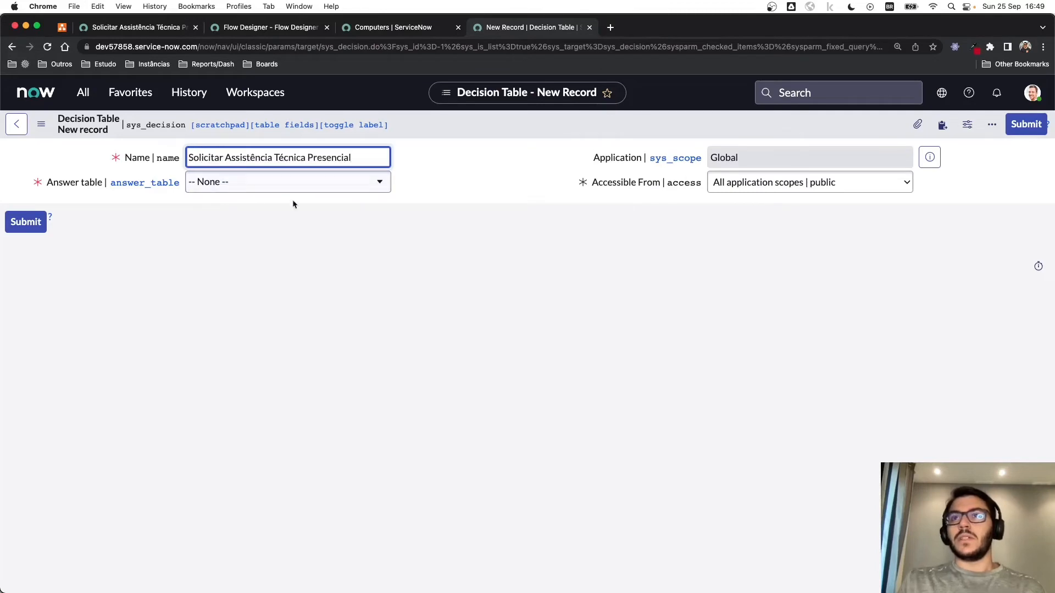
pyautogui.click(431, 215)
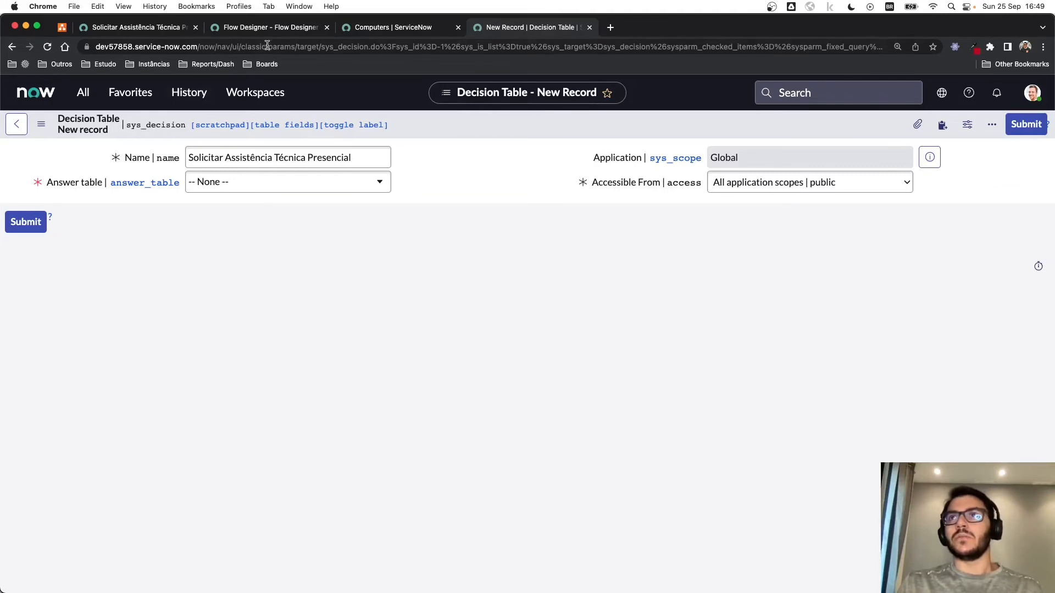
# Step: Set the new decision table's answer table to Group [sys_user_group] and save the record without leaving it
pyautogui.click(281, 29)
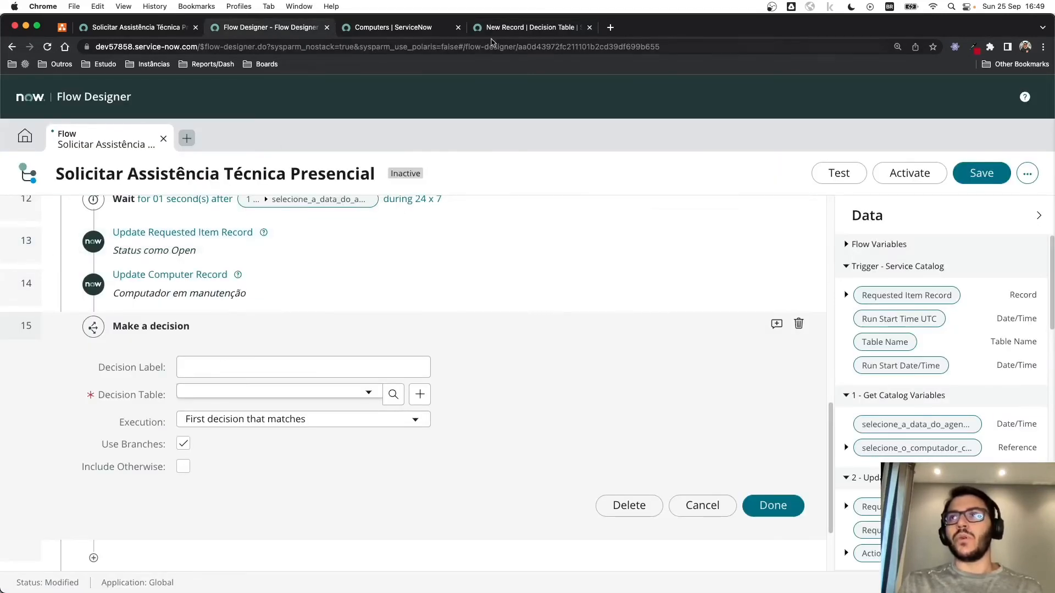
pyautogui.click(511, 28)
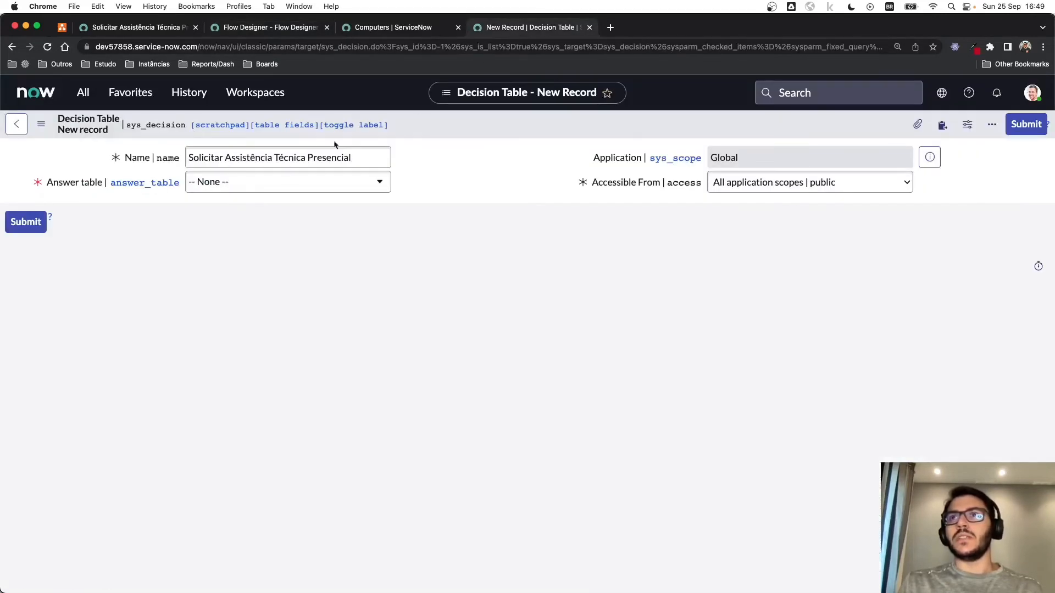
pyautogui.click(272, 188)
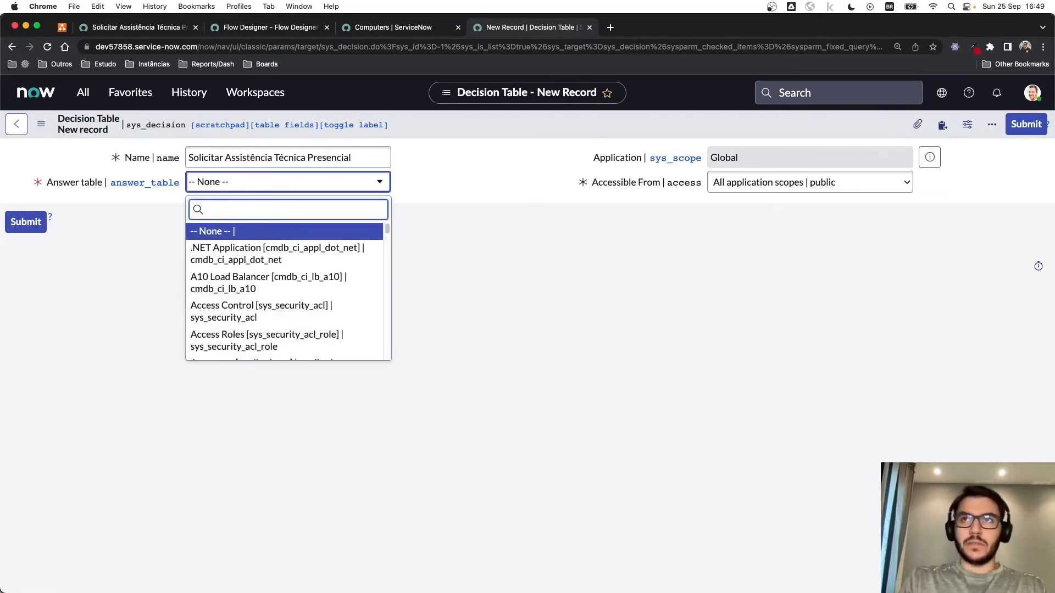
pyautogui.write('sys_user_group')
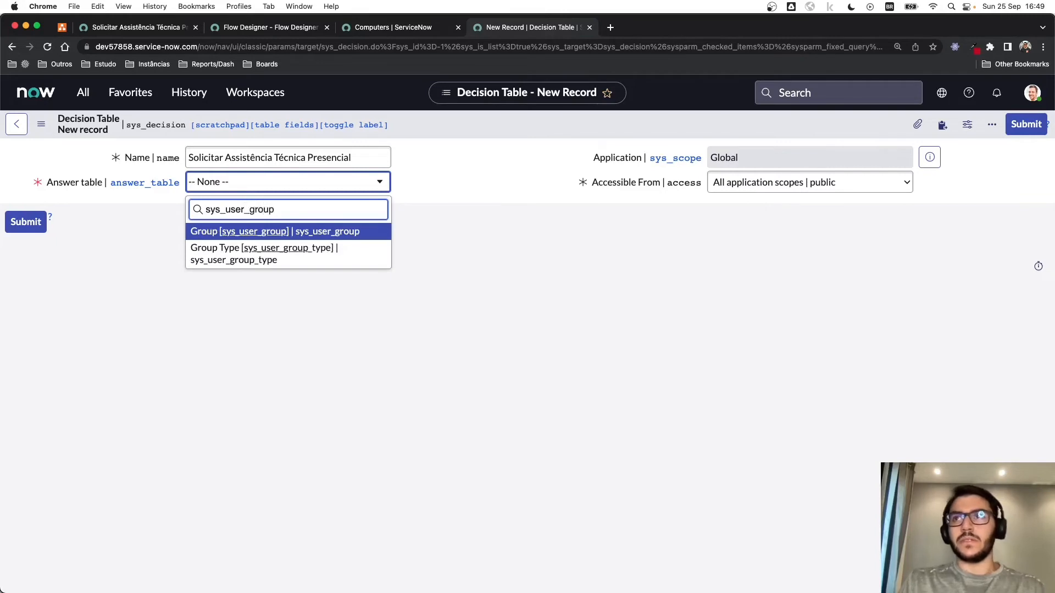
pyautogui.press('Return')
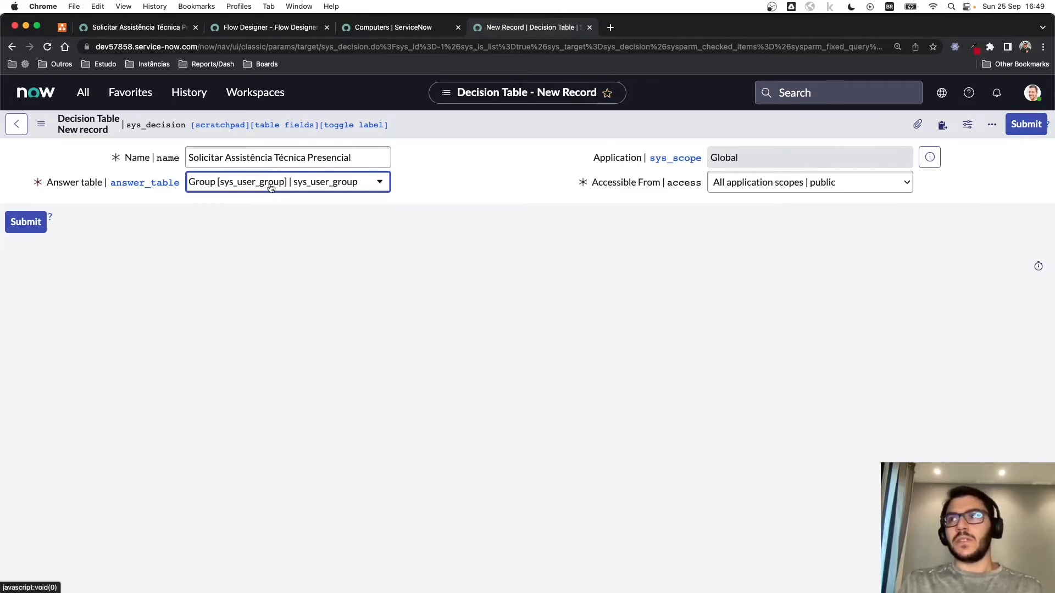
pyautogui.rightClick(515, 144)
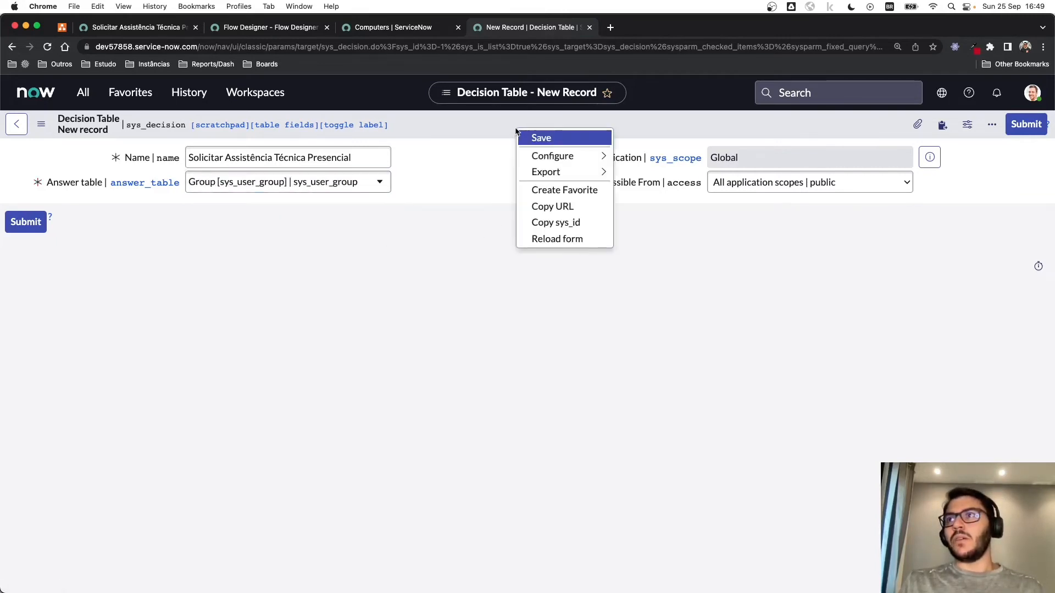
pyautogui.click(523, 134)
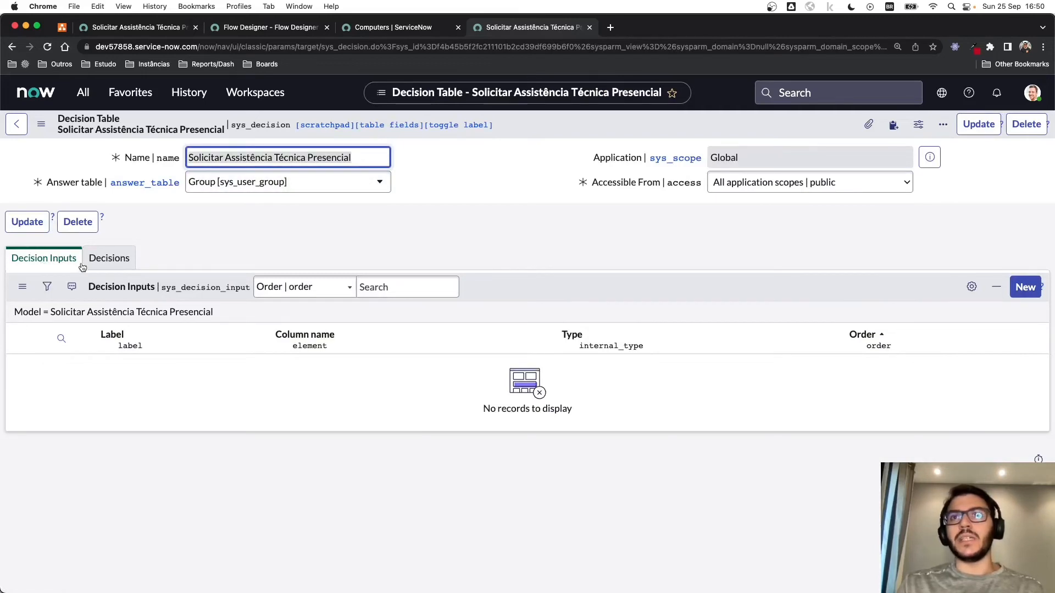
# Step: Start a new decision input for the table and review the state branches in the diagrams.net flowchart
pyautogui.click(119, 262)
pyautogui.click(53, 260)
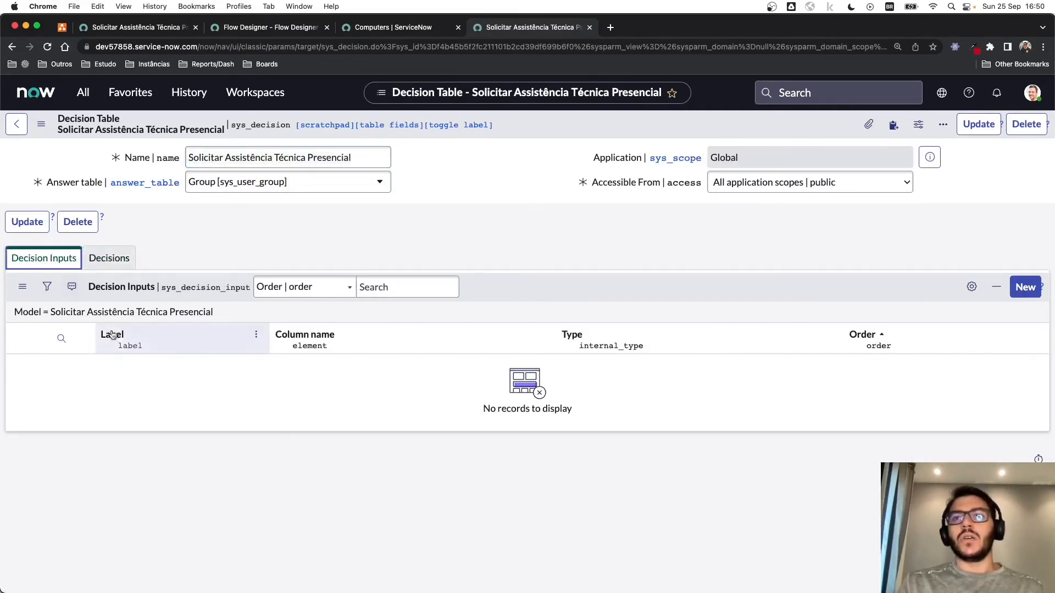
pyautogui.click(1025, 286)
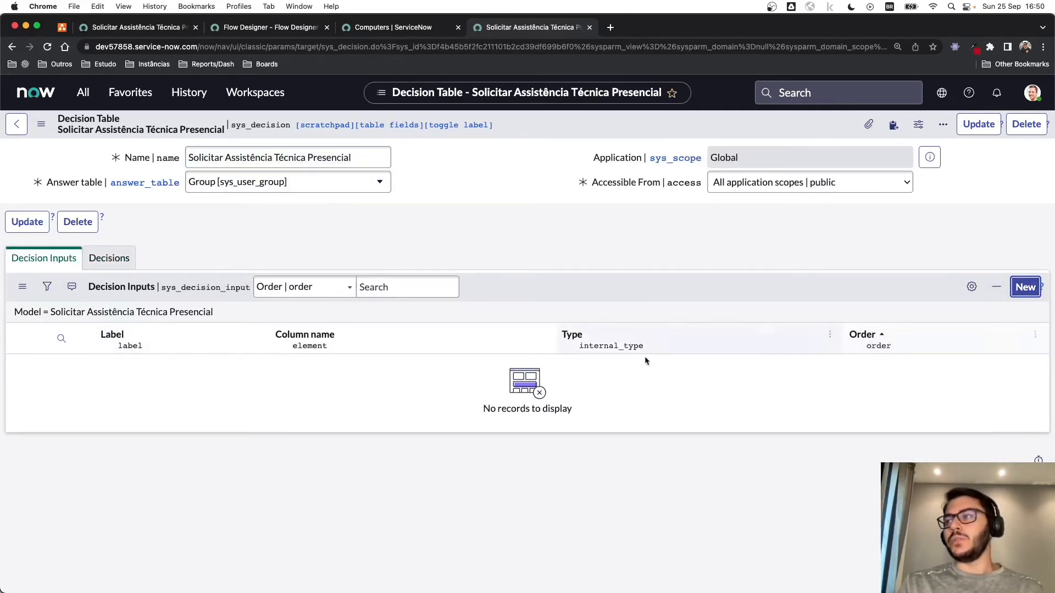
pyautogui.click(62, 29)
pyautogui.click(436, 354)
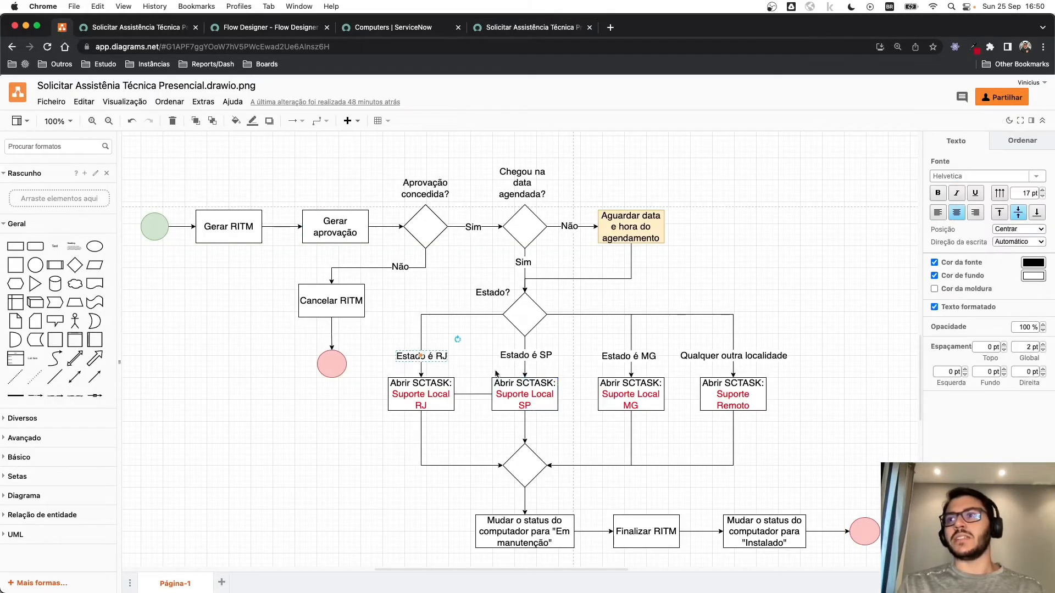
pyautogui.click(531, 354)
pyautogui.click(644, 356)
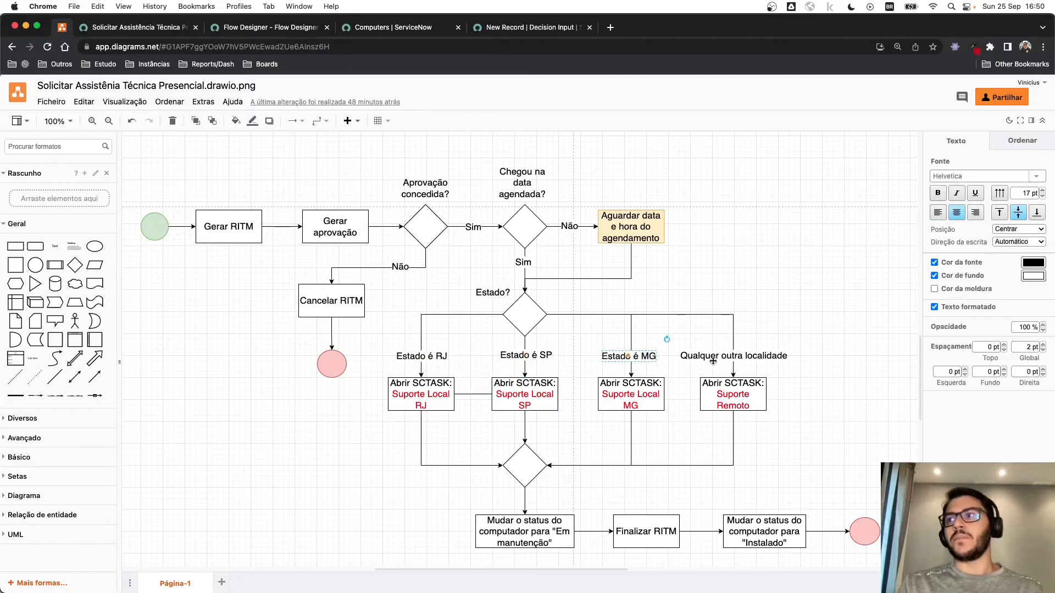
pyautogui.click(721, 357)
pyautogui.click(507, 29)
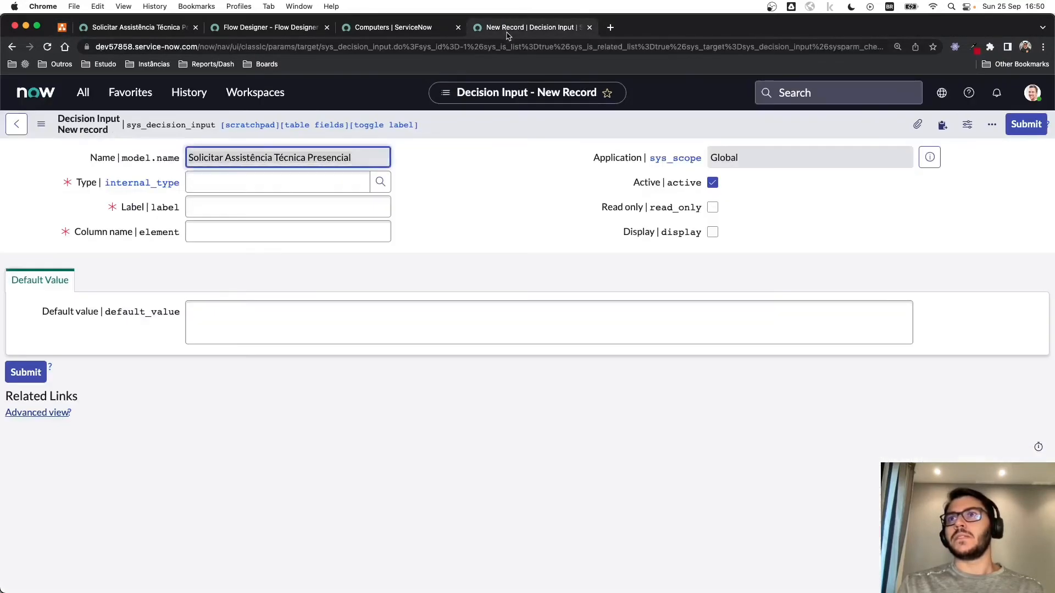
# Step: Create the decision input as type Choice with label Estado and column name u_estado, and save it
pyautogui.click(265, 181)
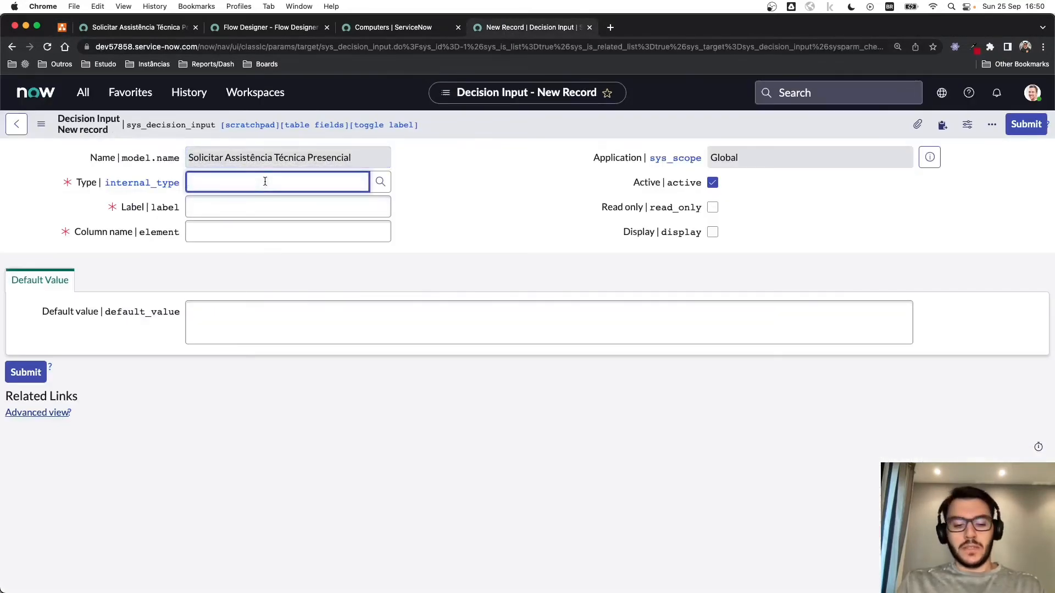
pyautogui.write('choic')
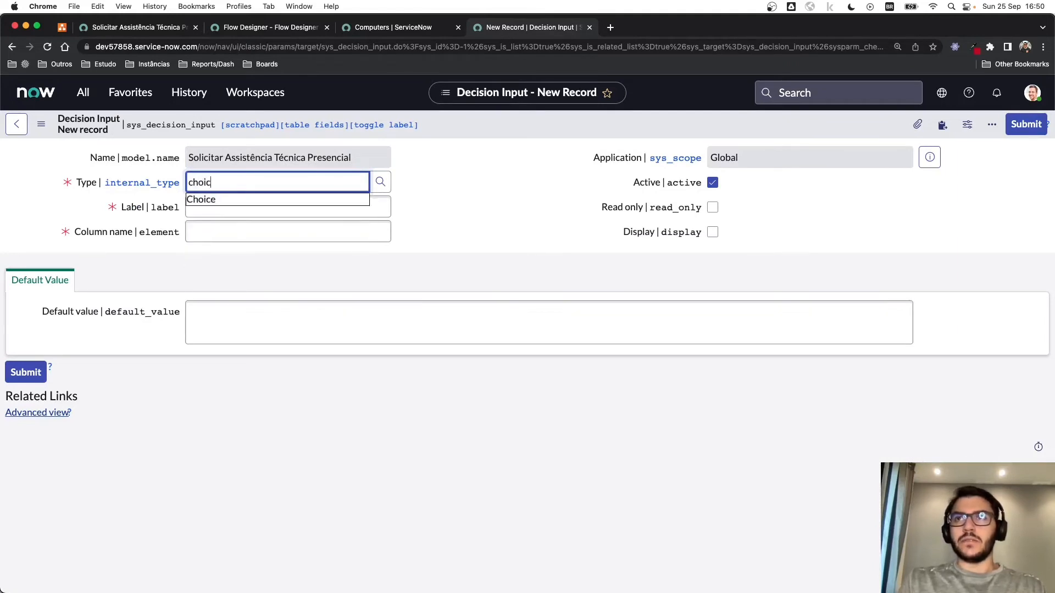
pyautogui.press('Down')
pyautogui.press('Return')
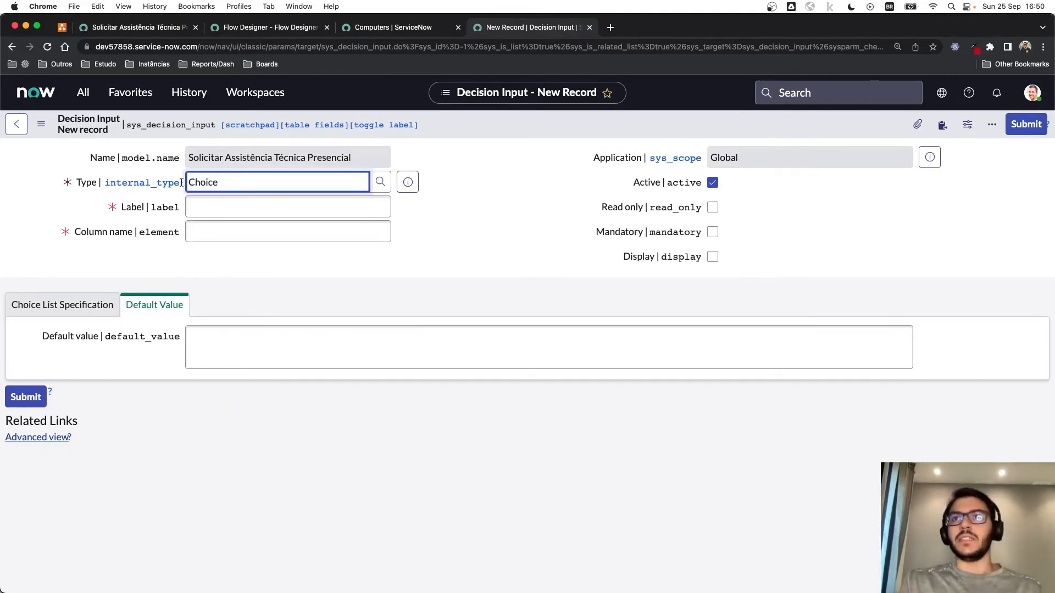
pyautogui.click(215, 210)
pyautogui.write('Es')
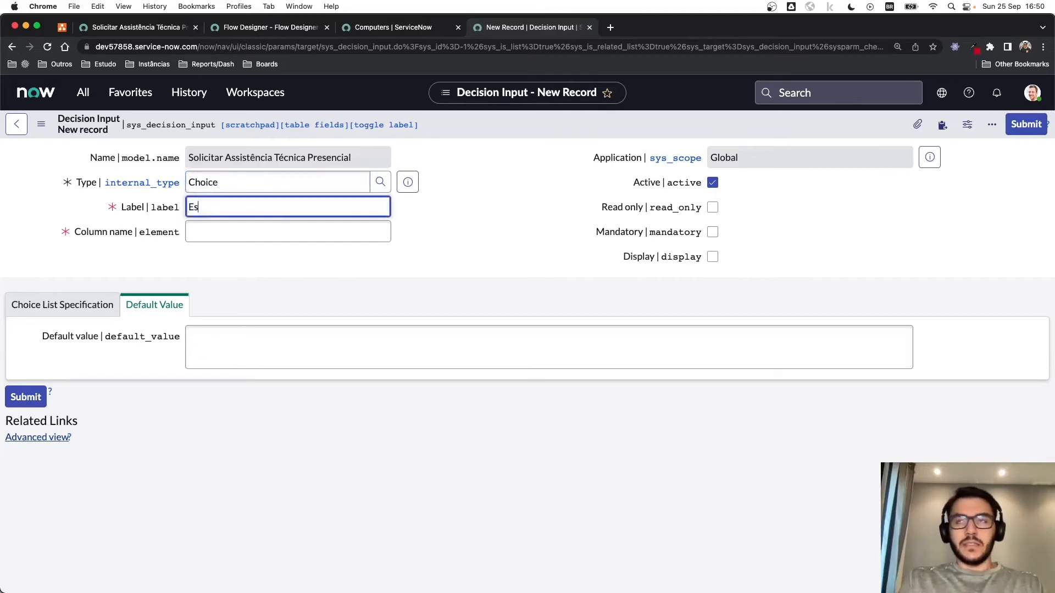
pyautogui.write('tado')
pyautogui.click(206, 231)
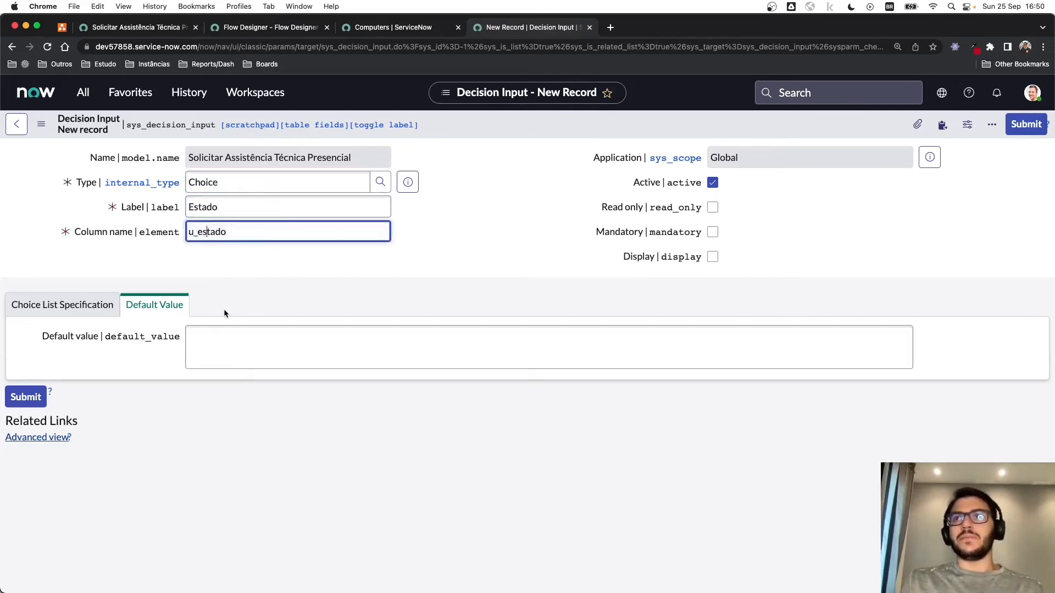
pyautogui.click(506, 270)
pyautogui.click(32, 398)
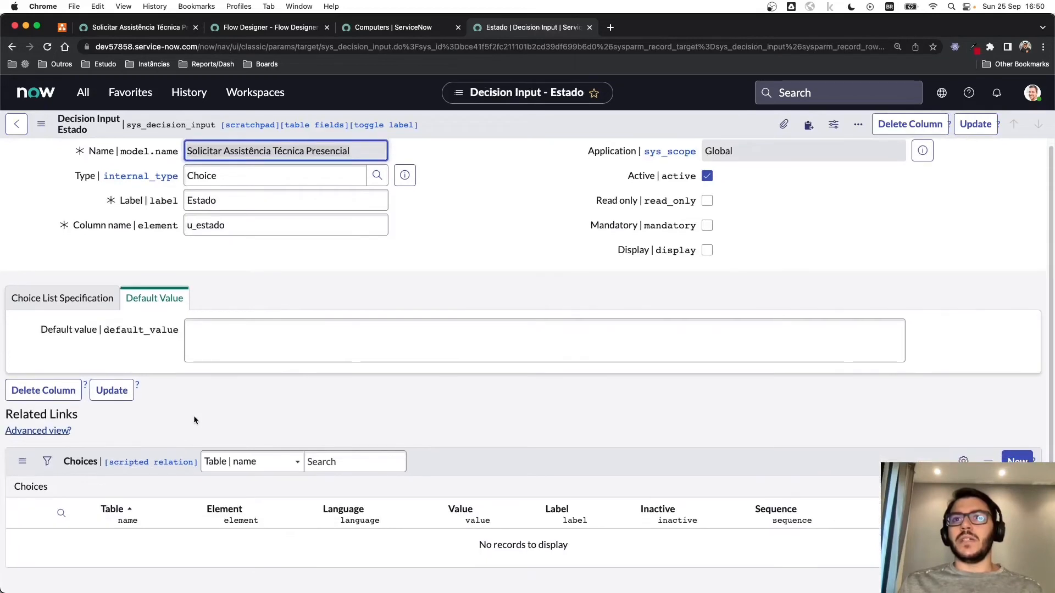
# Step: Add a choice to the Estado input with language en, label RJ and value RJ
pyautogui.click(99, 300)
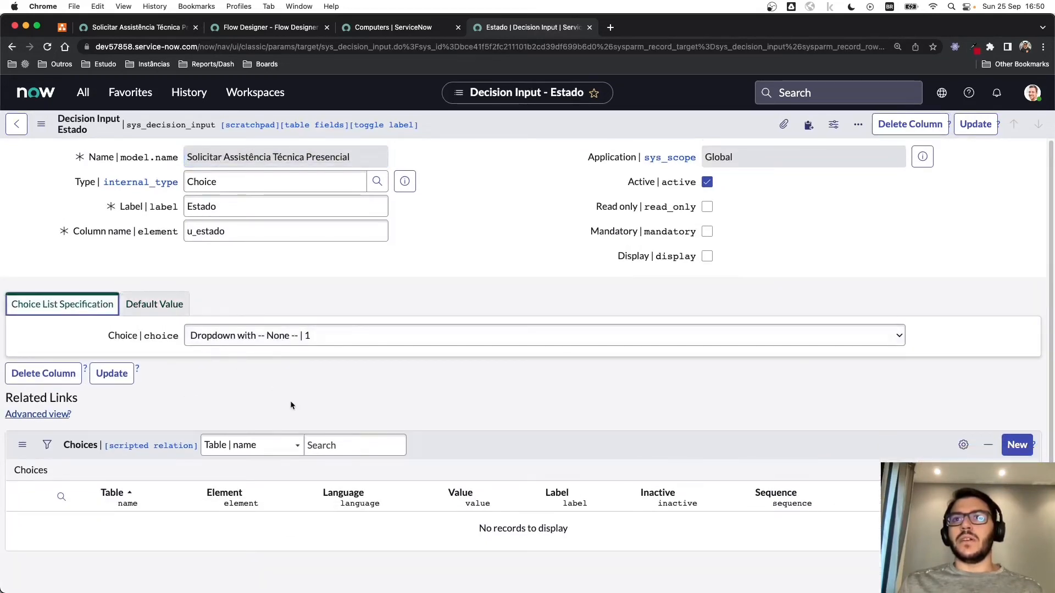
pyautogui.click(1016, 445)
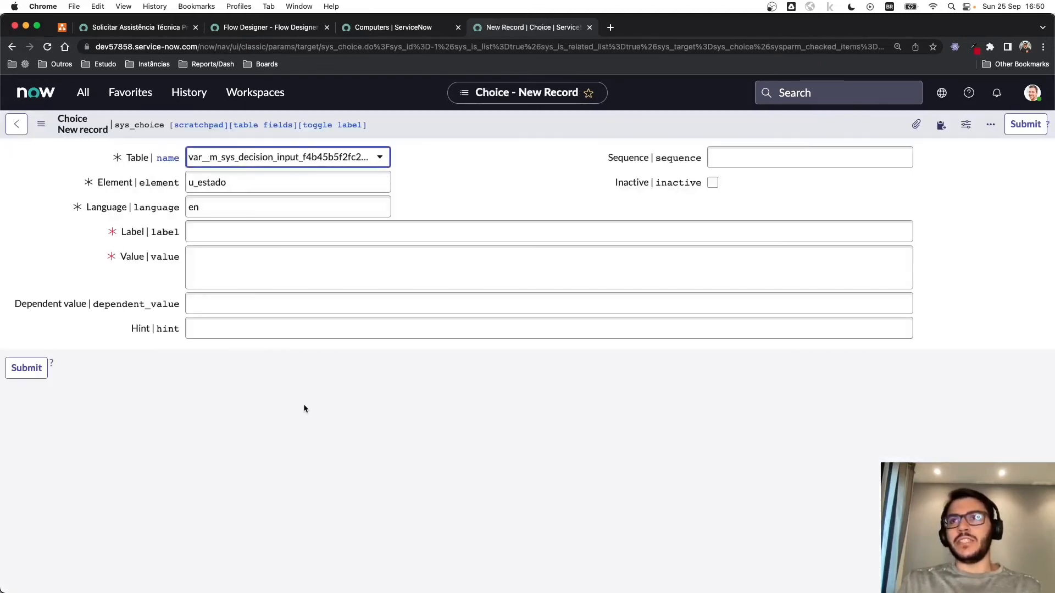
pyautogui.click(223, 232)
pyautogui.write('RJ')
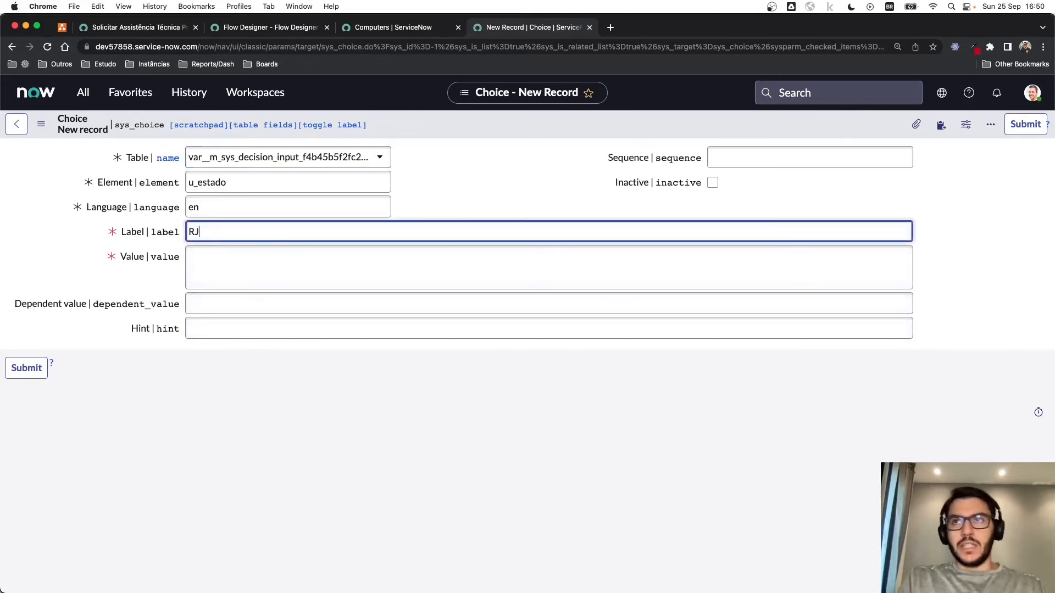
pyautogui.click(203, 248)
pyautogui.write('RJ')
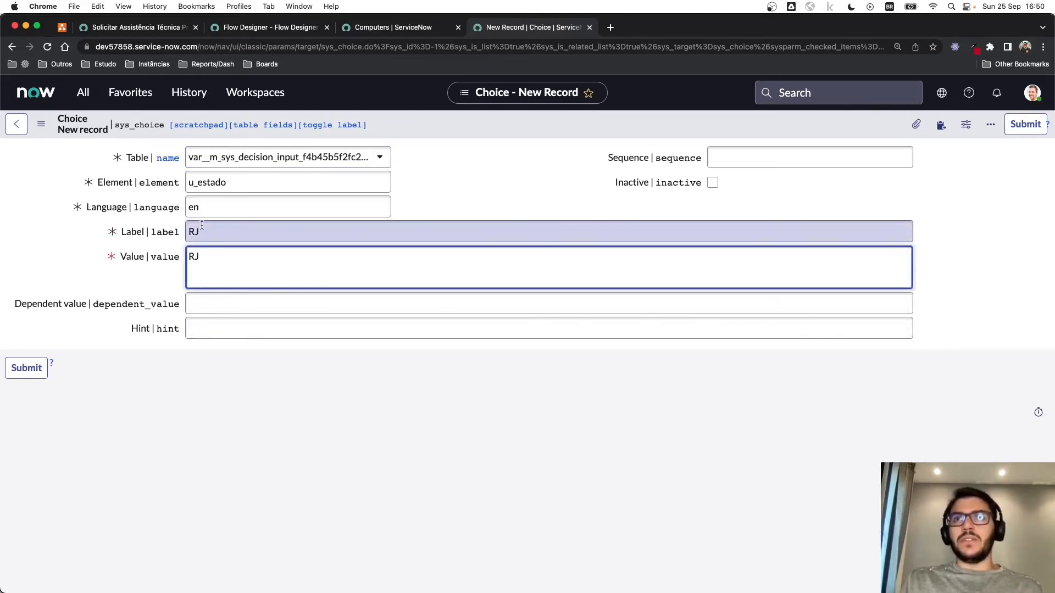
pyautogui.click(191, 206)
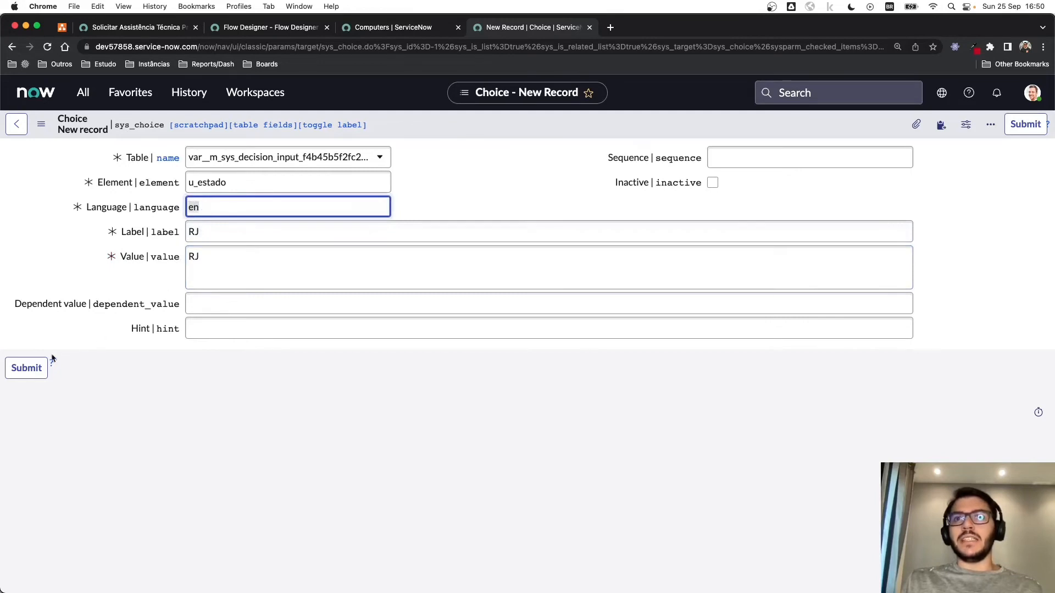
pyautogui.click(43, 366)
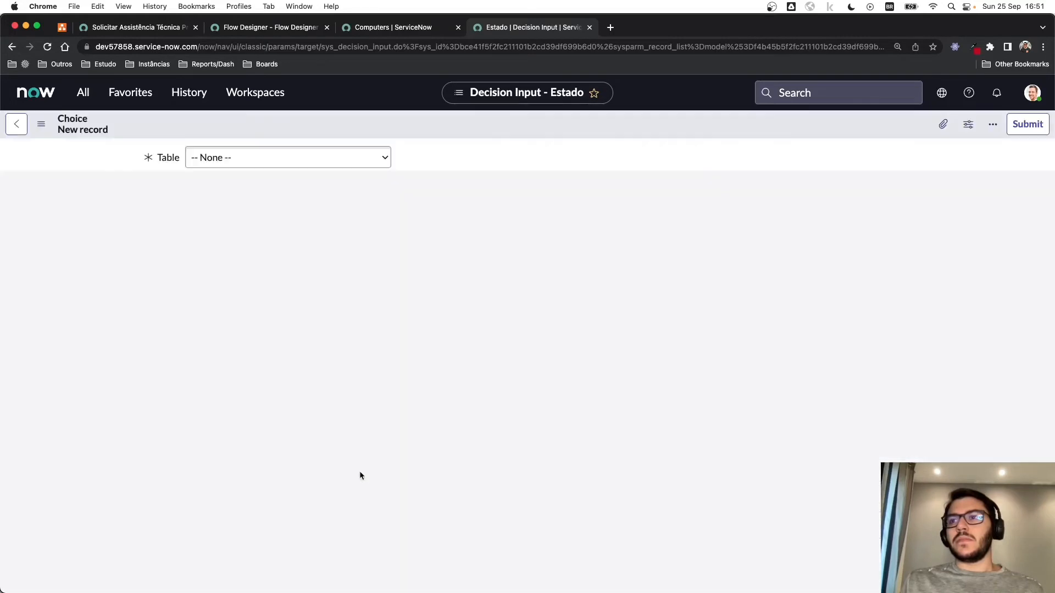
# Step: Add a second RJ choice to the Estado input with language pb, label RJ and value RJ
pyautogui.doubleClick(193, 207)
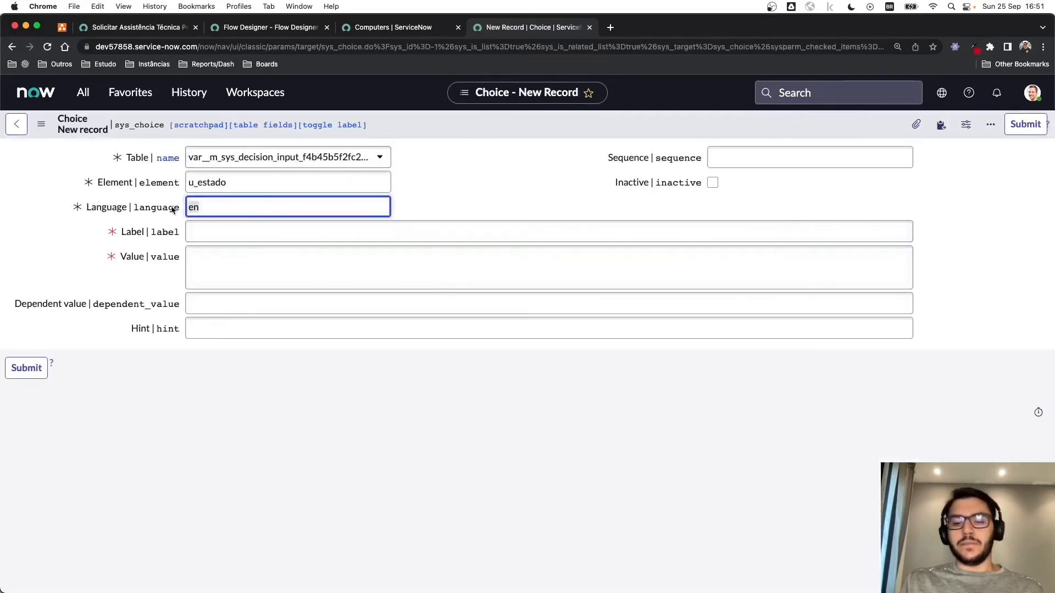
pyautogui.write('pb')
pyautogui.press('Tab')
pyautogui.write('RJ')
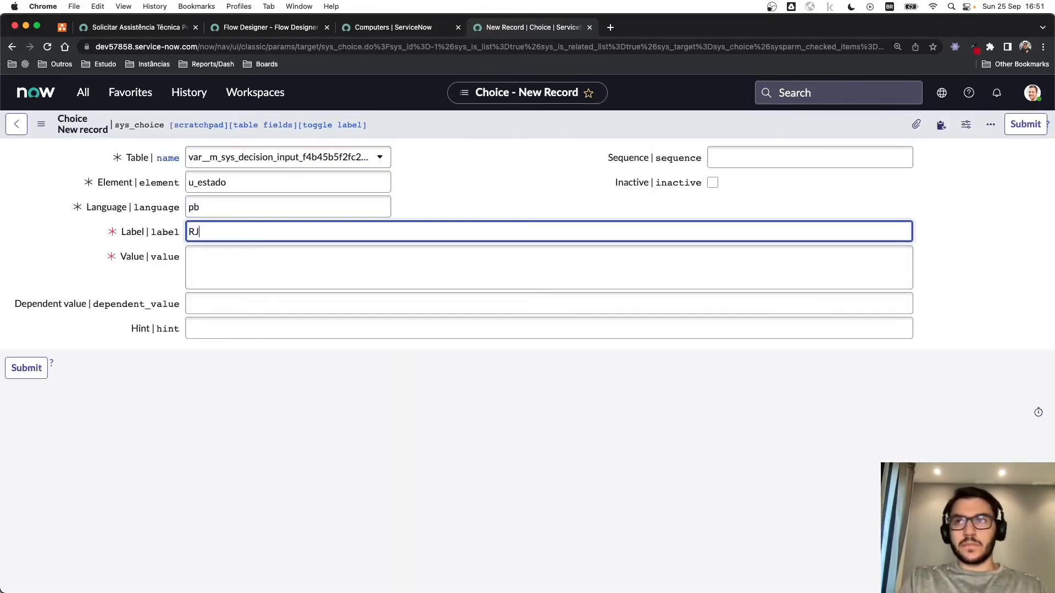
pyautogui.click(213, 252)
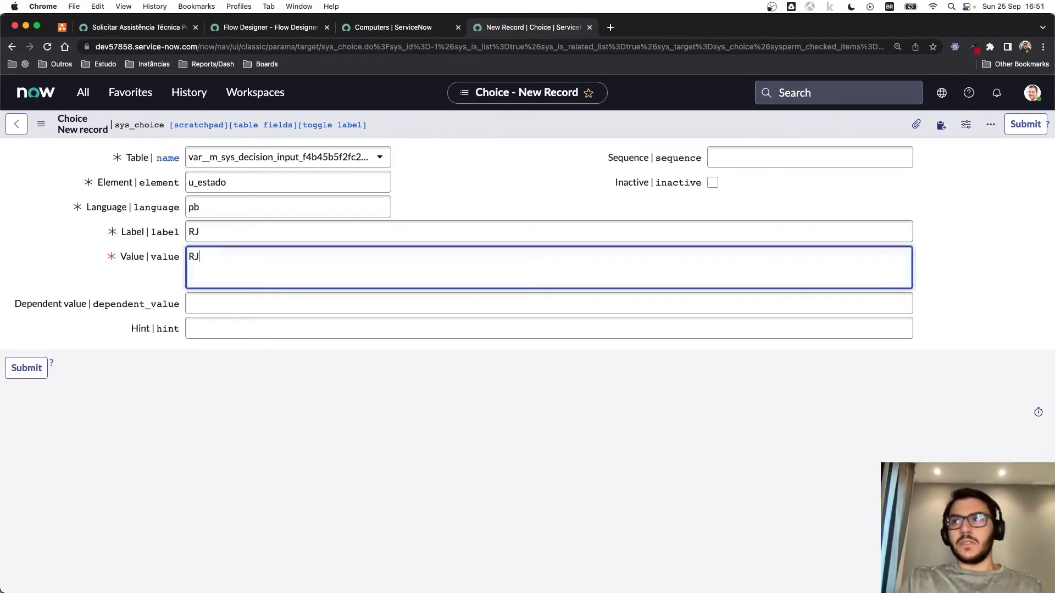
pyautogui.write('RJ')
pyautogui.click(34, 367)
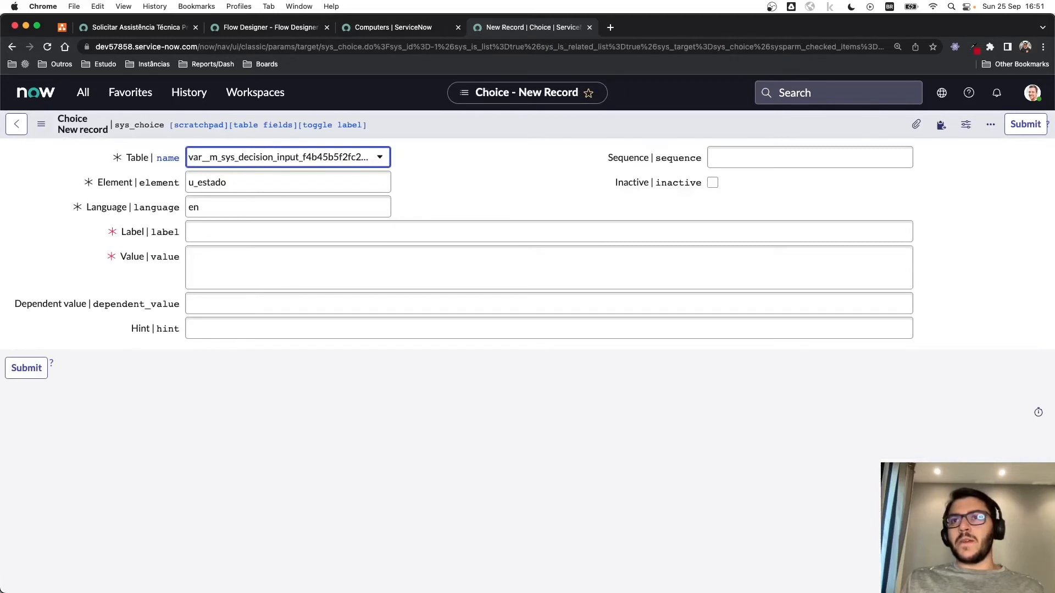
# Step: Add a choice to the Estado input with language en, label SP and value SP
pyautogui.click(199, 250)
pyautogui.click(199, 233)
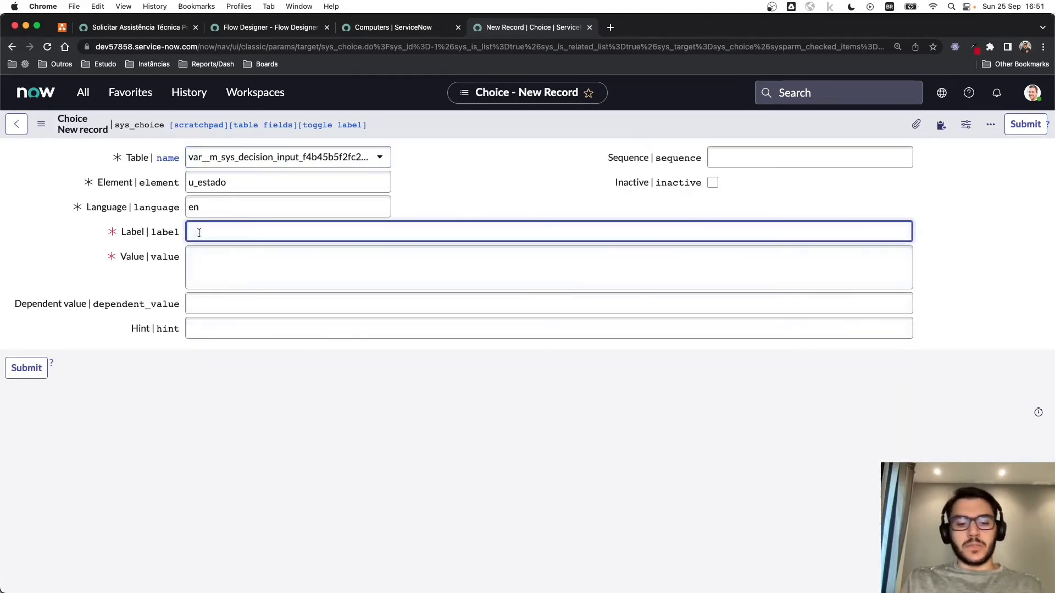
pyautogui.click(193, 256)
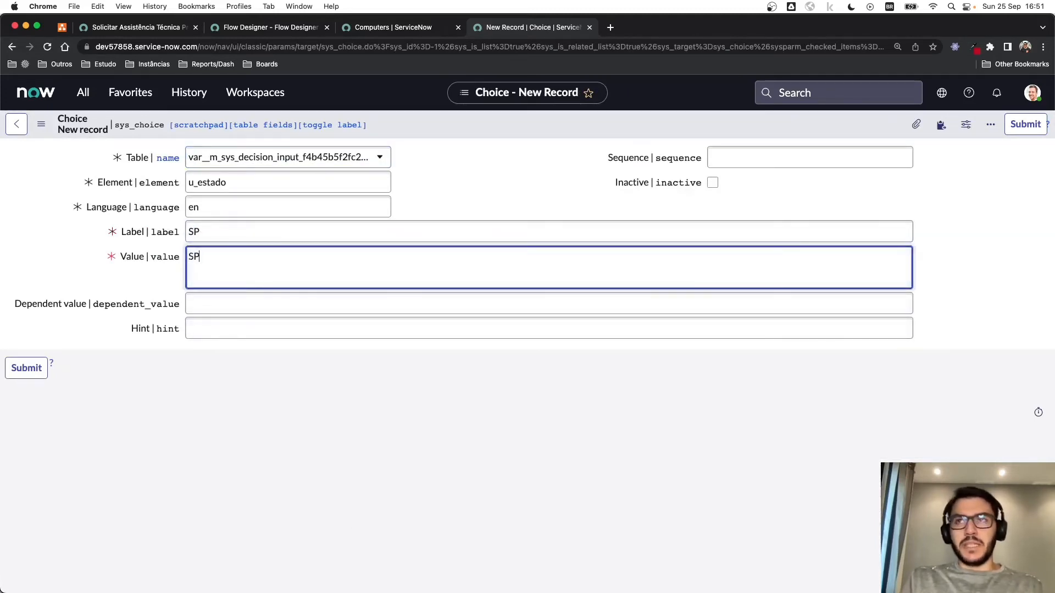
pyautogui.click(26, 368)
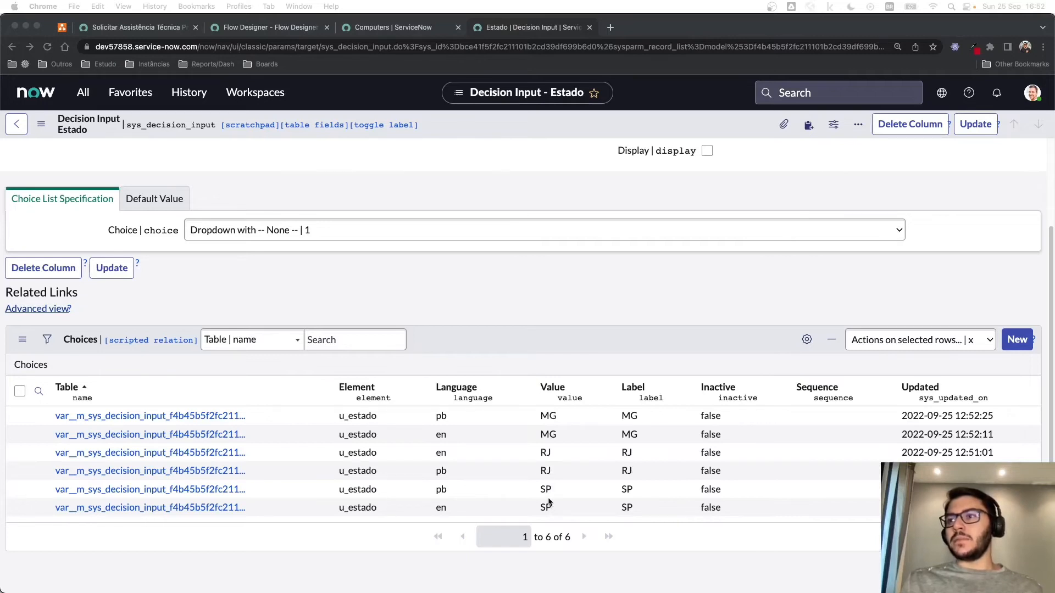
# Step: Return from the Estado input to the decision table and start a new record in its Decisions list
pyautogui.scroll(3, 509, 484)
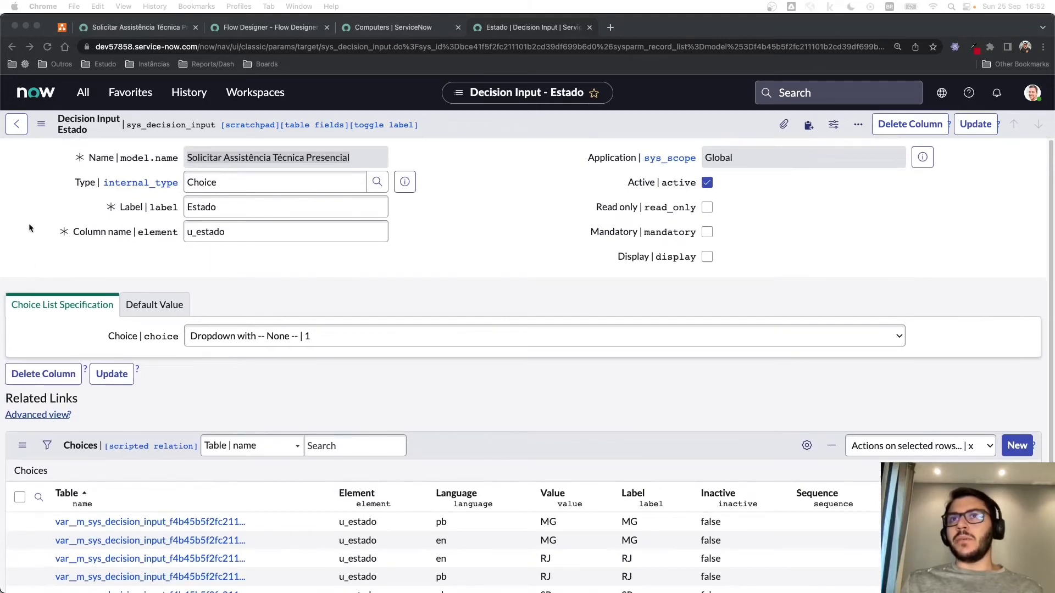
pyautogui.click(16, 126)
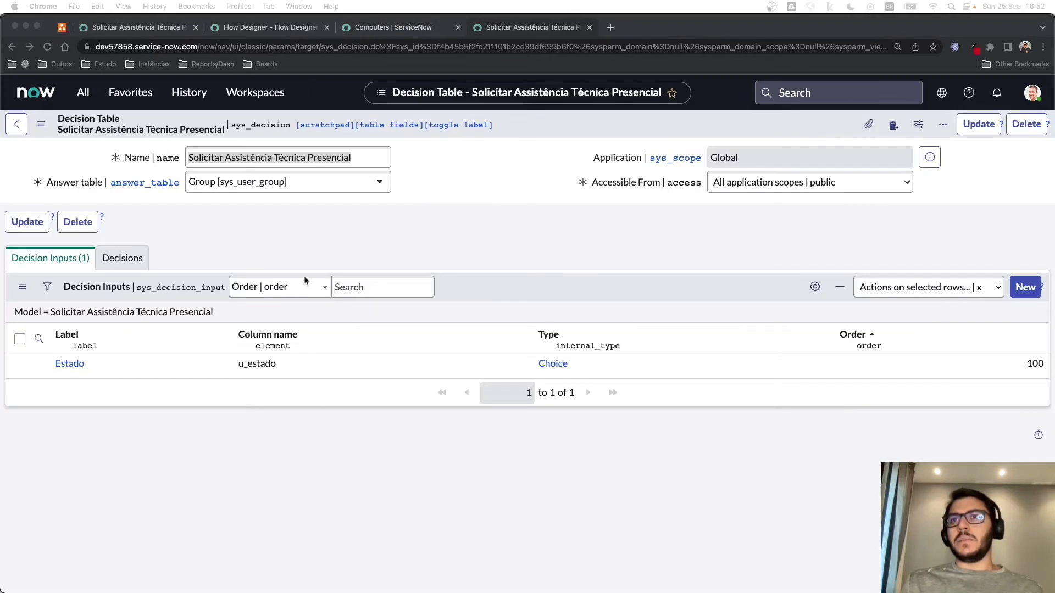
pyautogui.click(122, 258)
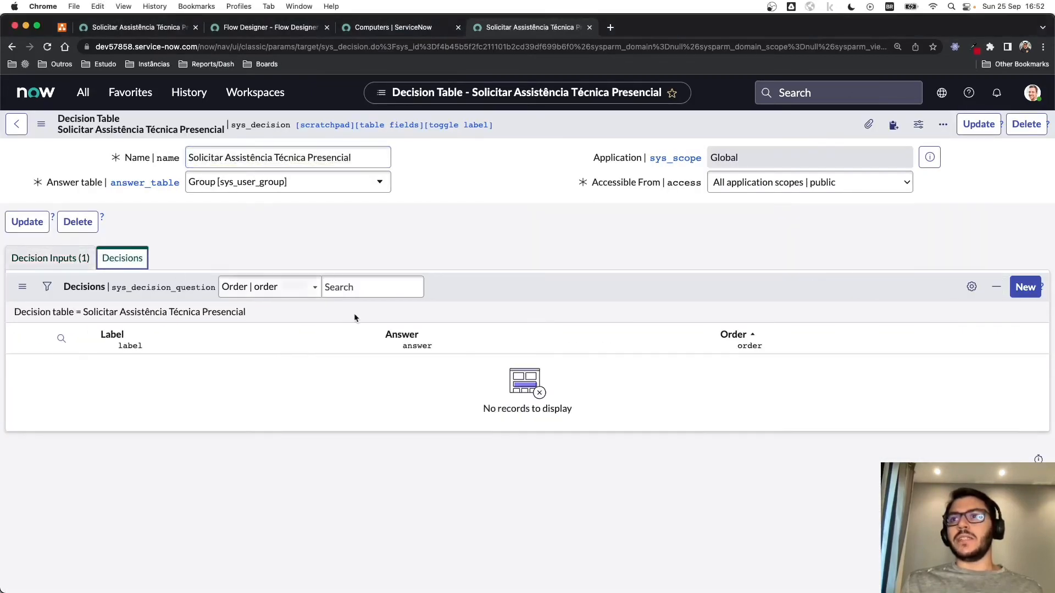
pyautogui.click(1026, 287)
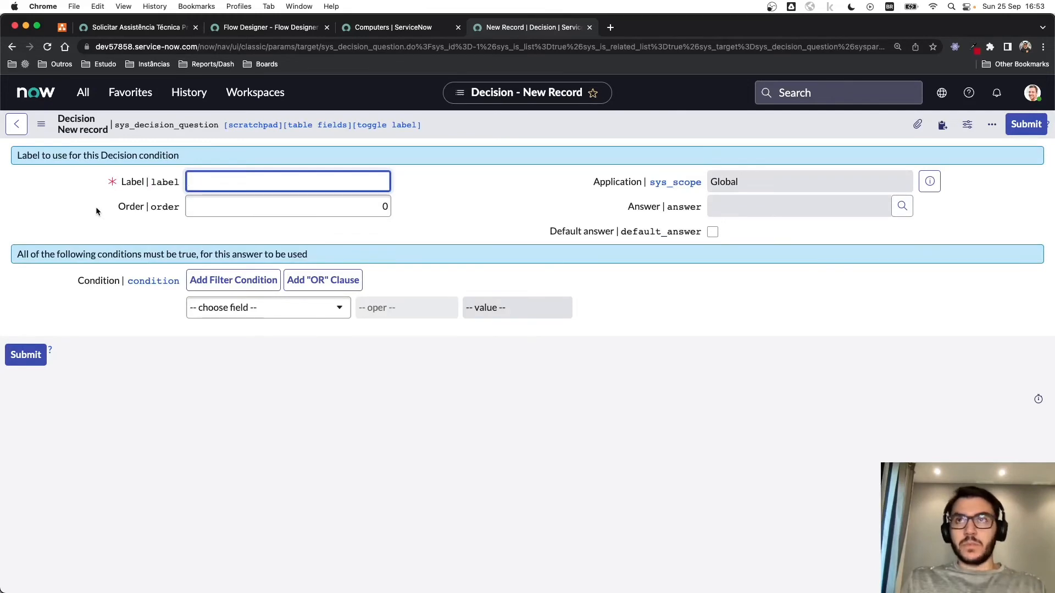
# Step: Label the new decision Estado é RJ, matching the flowchart branch, and set its condition to Estado is RJ
pyautogui.click(58, 32)
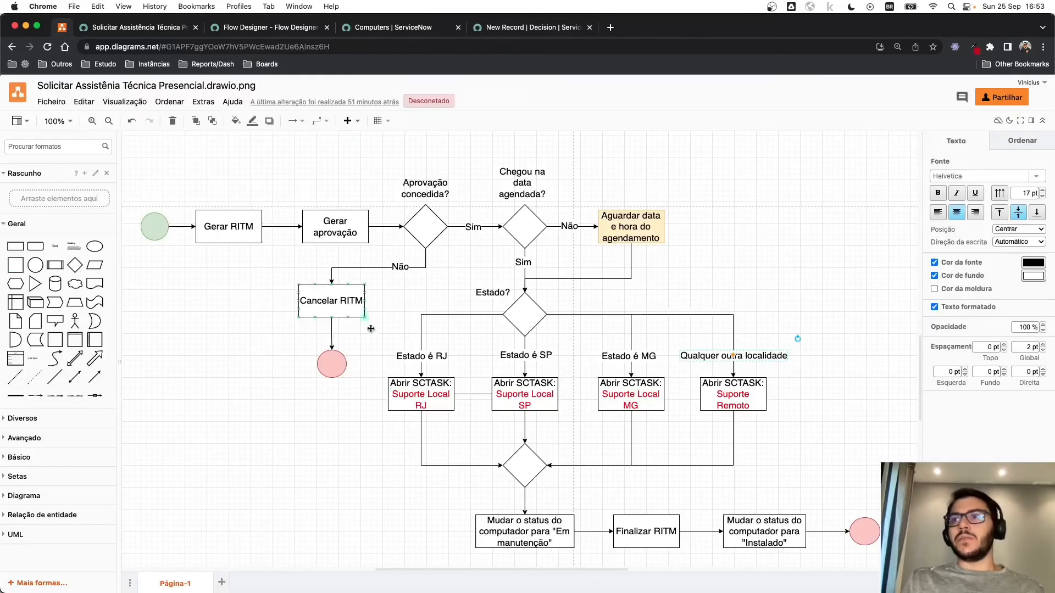
pyautogui.click(419, 357)
pyautogui.click(520, 28)
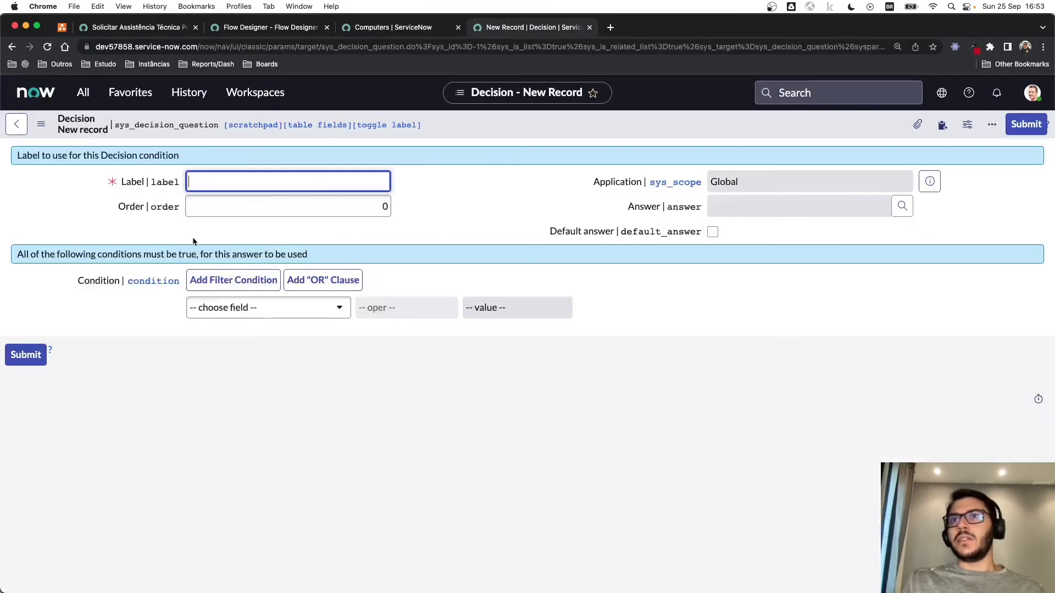
pyautogui.write('Estado é RJ')
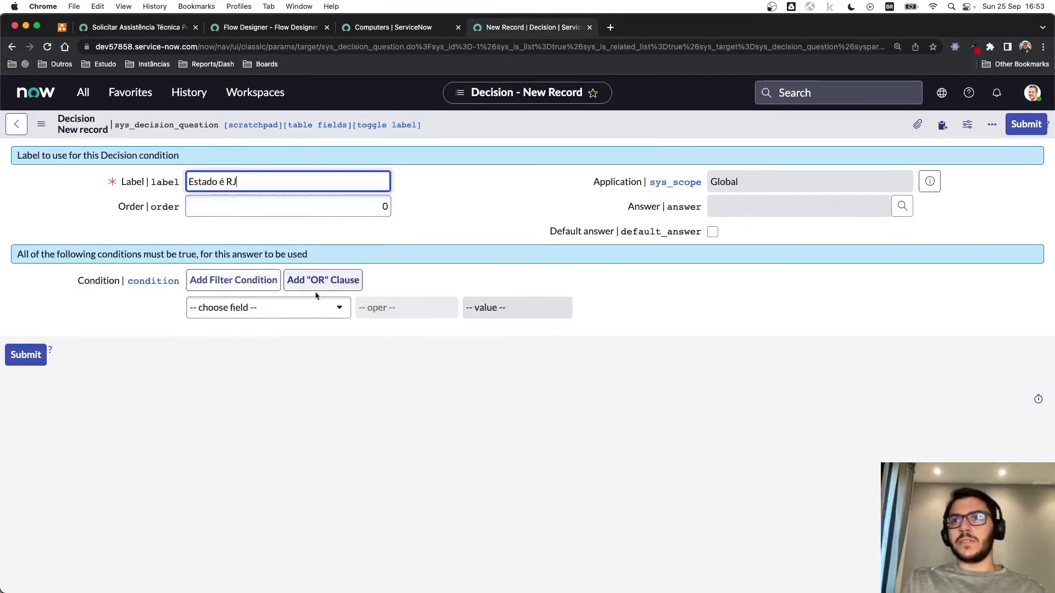
pyautogui.click(269, 308)
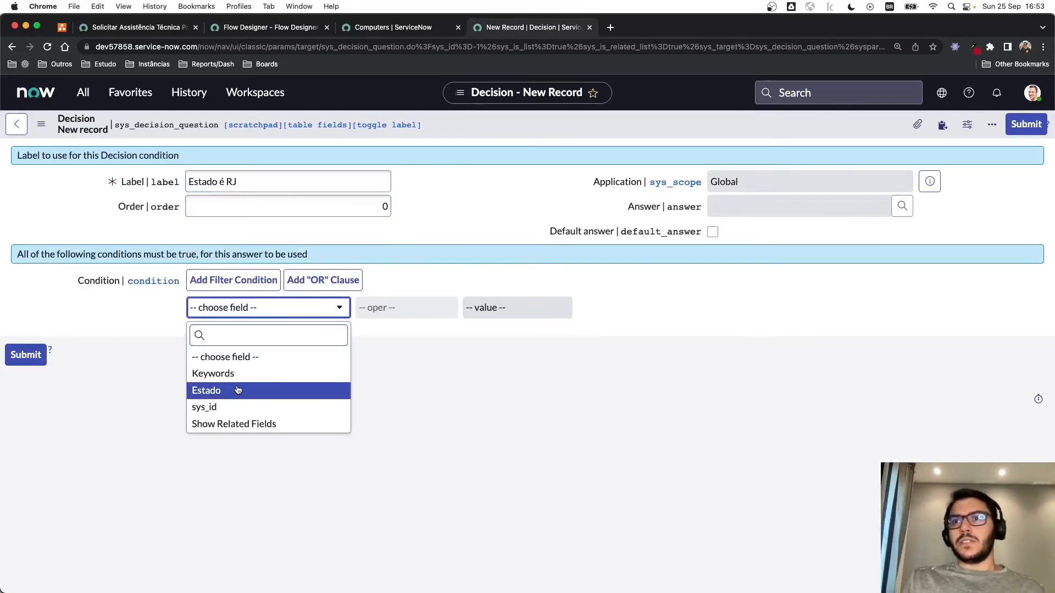
pyautogui.click(239, 390)
pyautogui.click(240, 312)
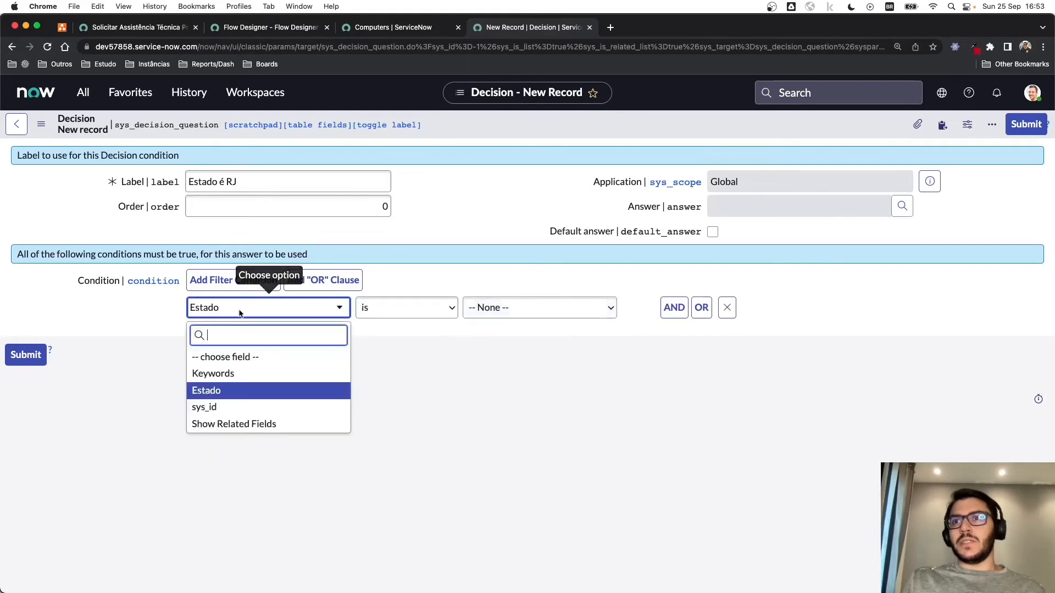
pyautogui.click(215, 391)
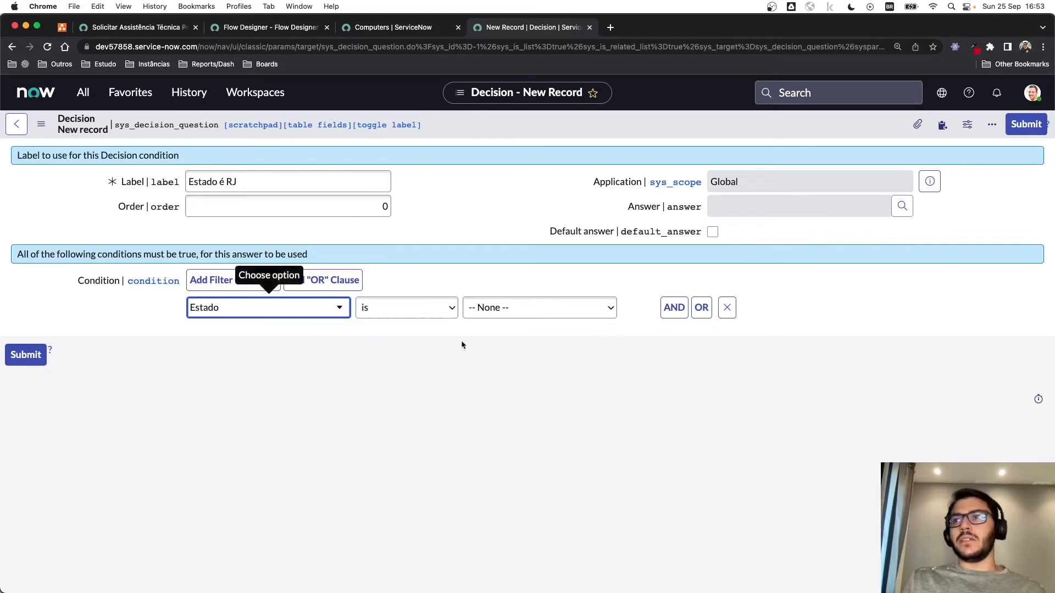
pyautogui.click(483, 310)
pyautogui.click(479, 337)
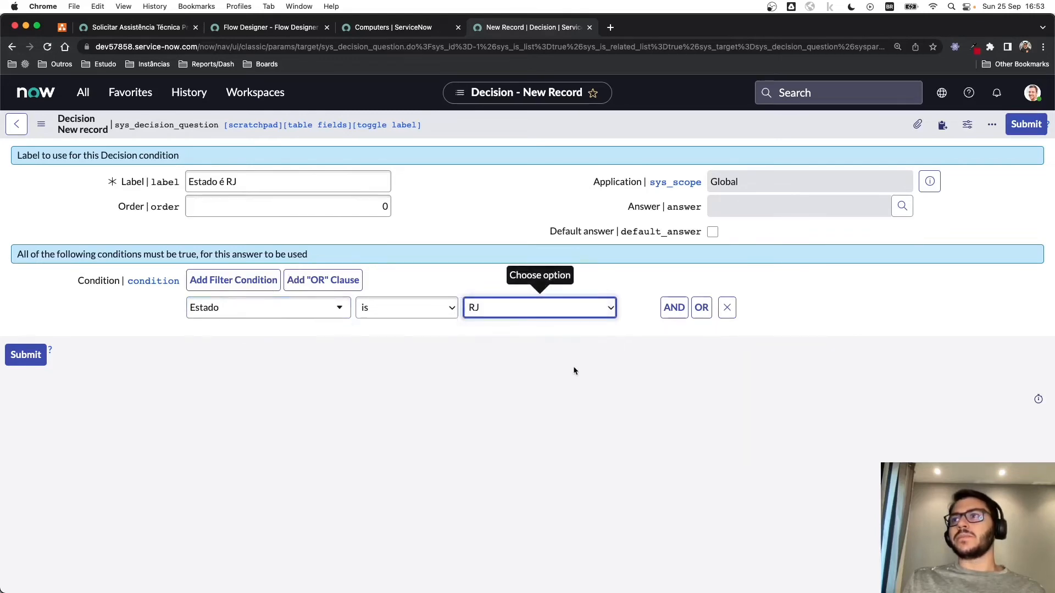
# Step: Set the decision's answer to the Suporte Local RJ document from the Group [sys_user_group] table
pyautogui.click(902, 206)
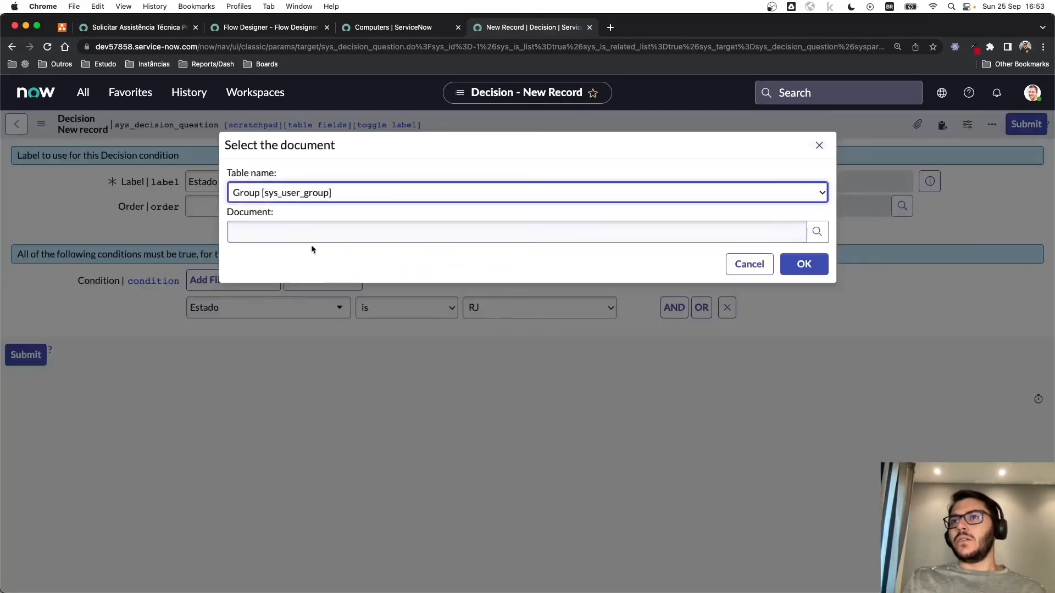
pyautogui.click(293, 233)
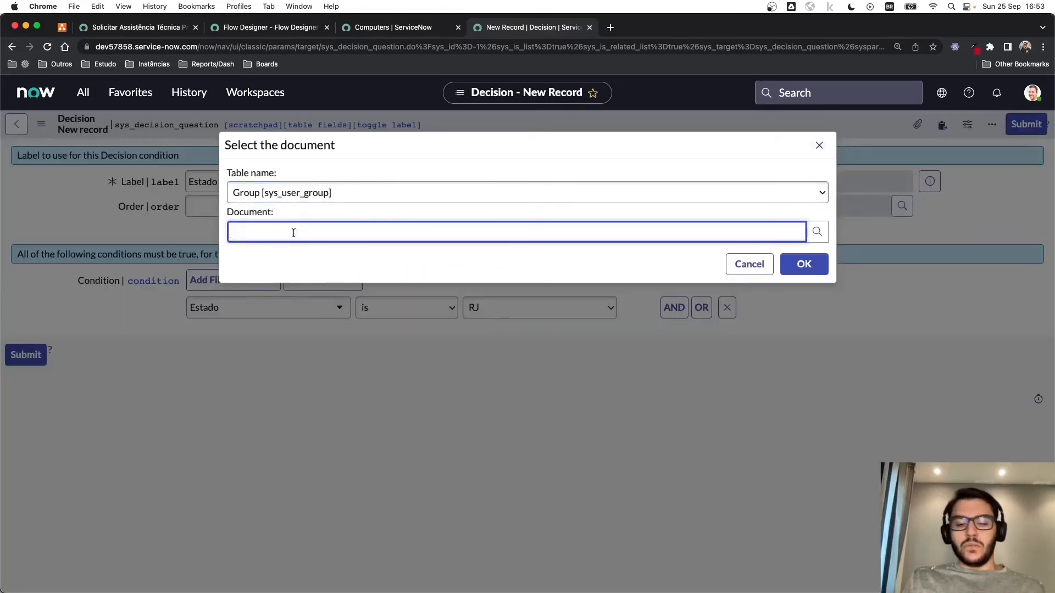
pyautogui.write('*rj')
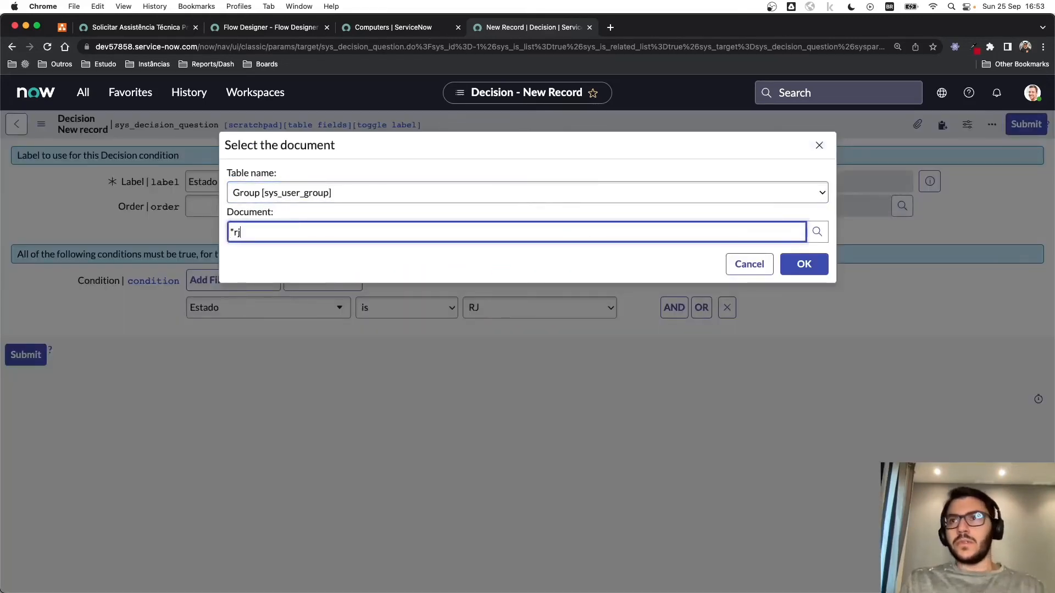
pyautogui.click(283, 249)
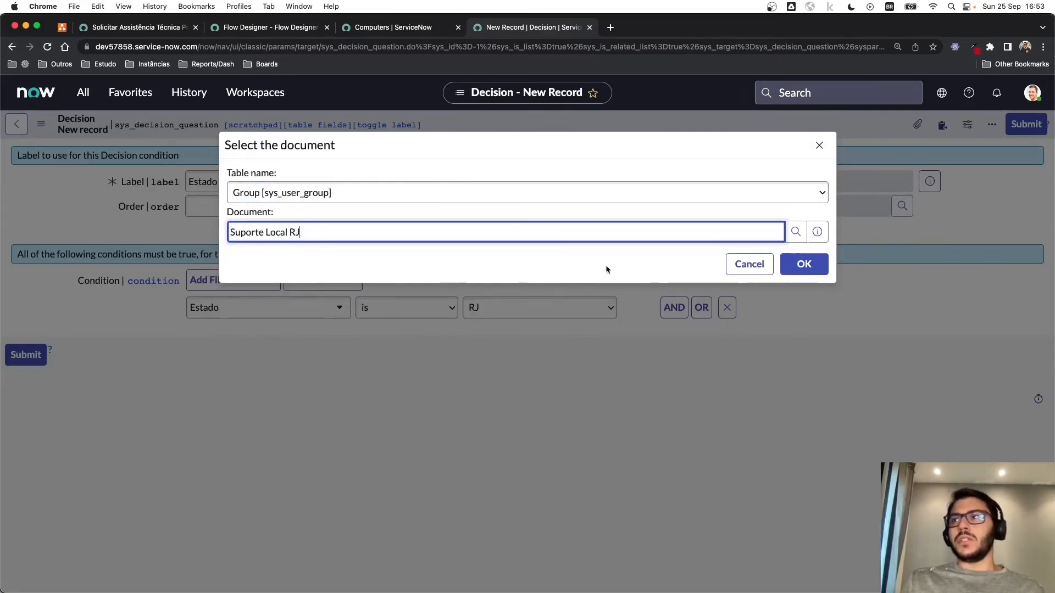
pyautogui.click(804, 264)
# Step: Check the RJ task's support group in the flowchart, submit the Estado é RJ decision and start another decision record
pyautogui.press('super+1')
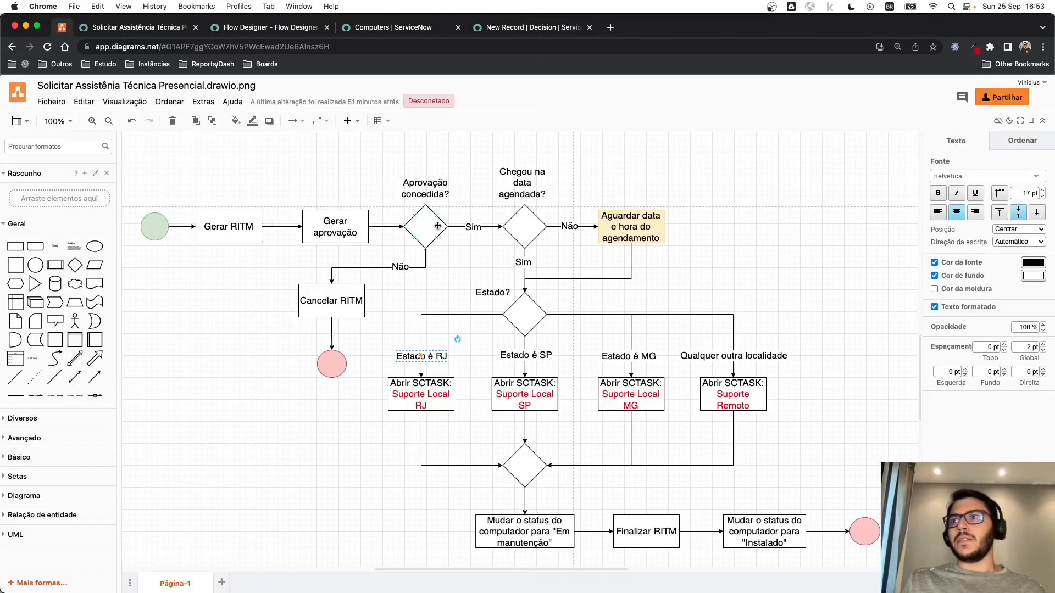
pyautogui.click(420, 407)
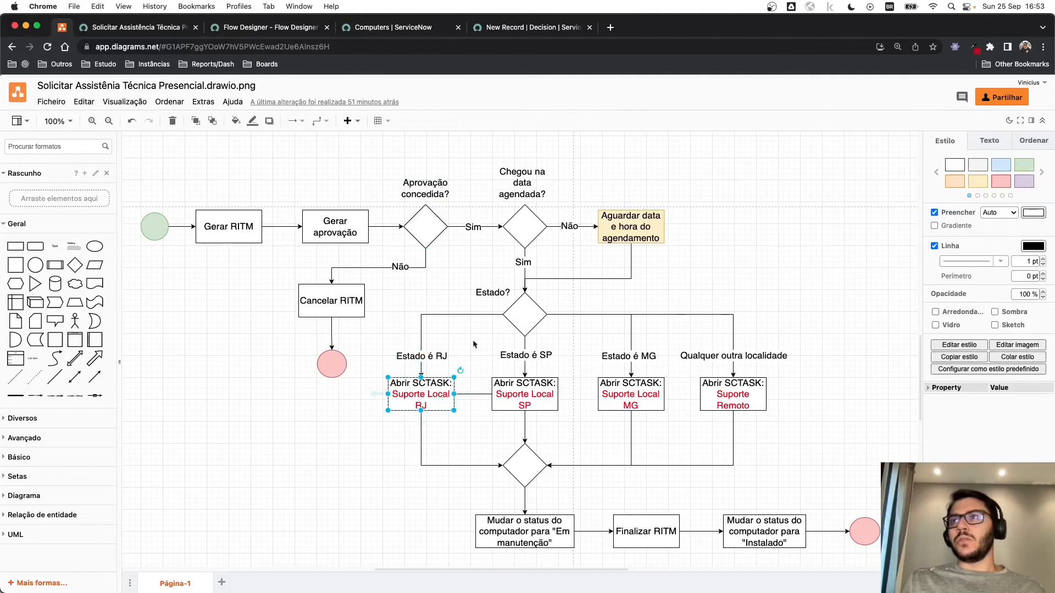
pyautogui.click(503, 29)
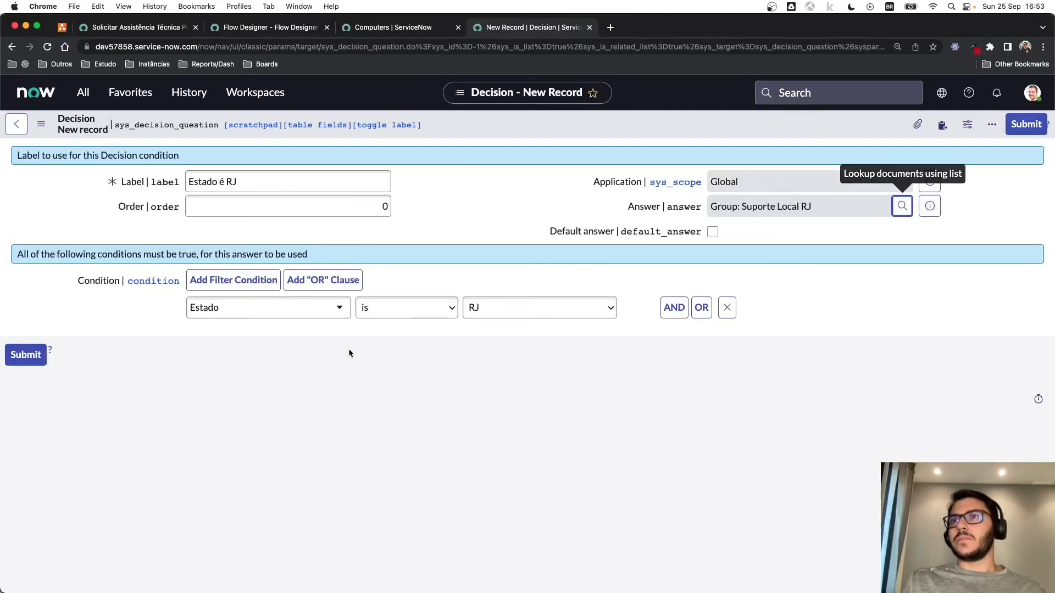
pyautogui.click(28, 355)
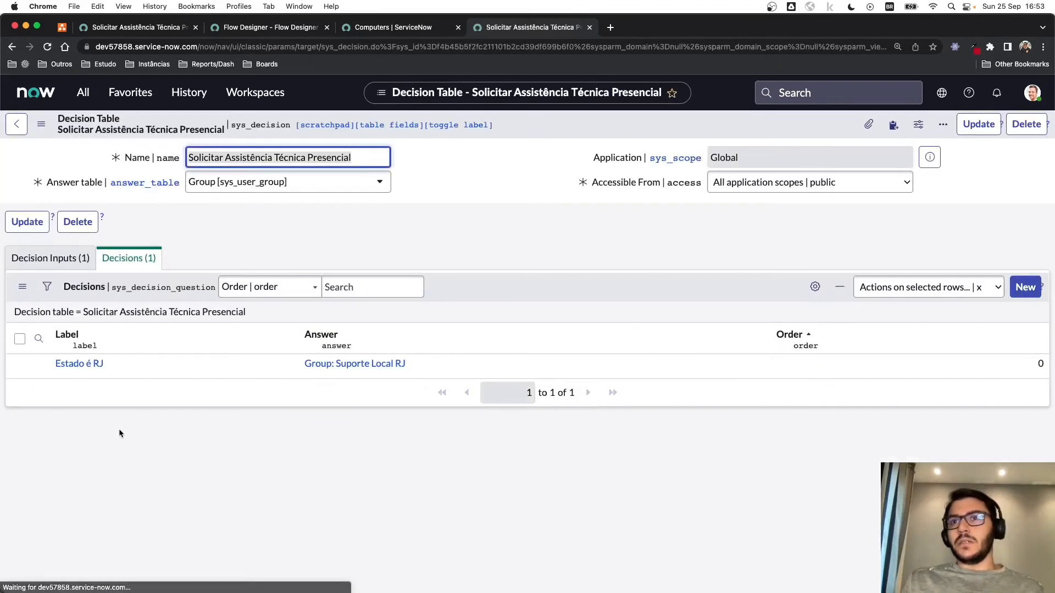
pyautogui.click(1023, 288)
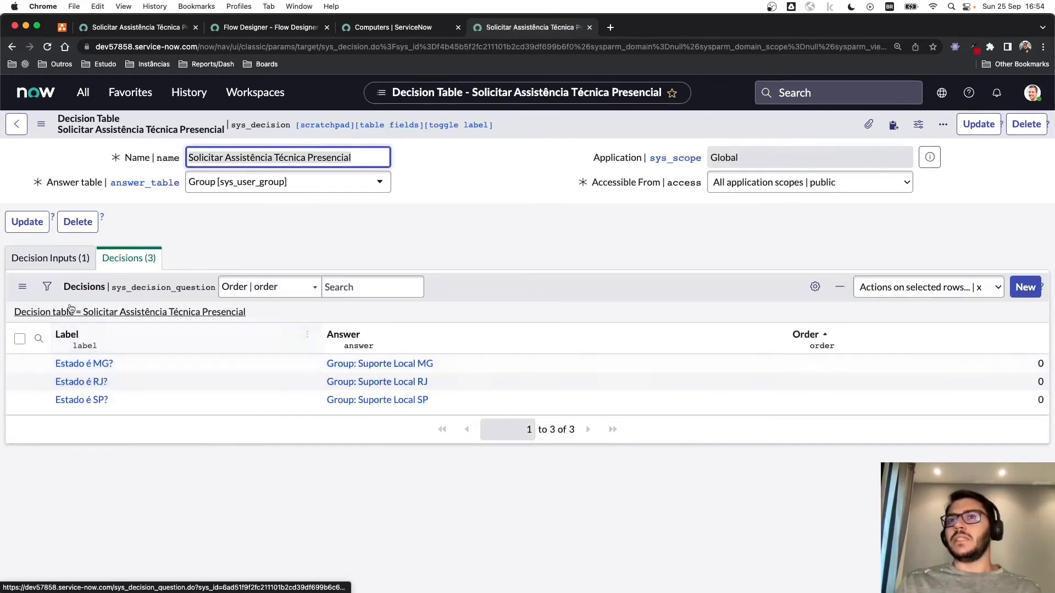
# Step: Reload the decision table record and switch to the flow in Flow Designer, making its browser tab the last one
pyautogui.rightClick(520, 141)
pyautogui.click(521, 143)
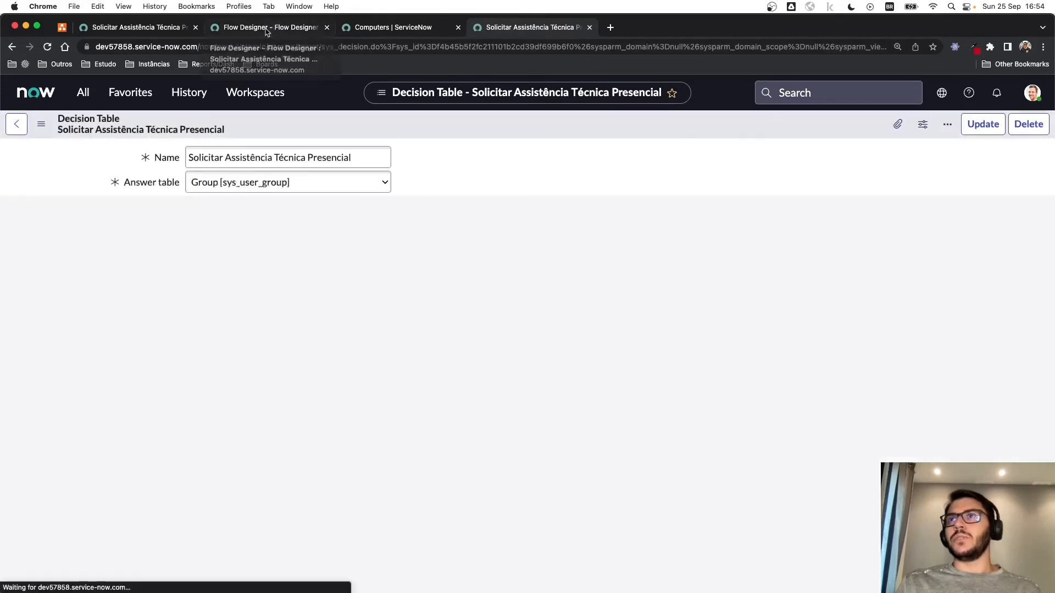
pyautogui.moveTo(266, 30); pyautogui.dragTo(485, 34)
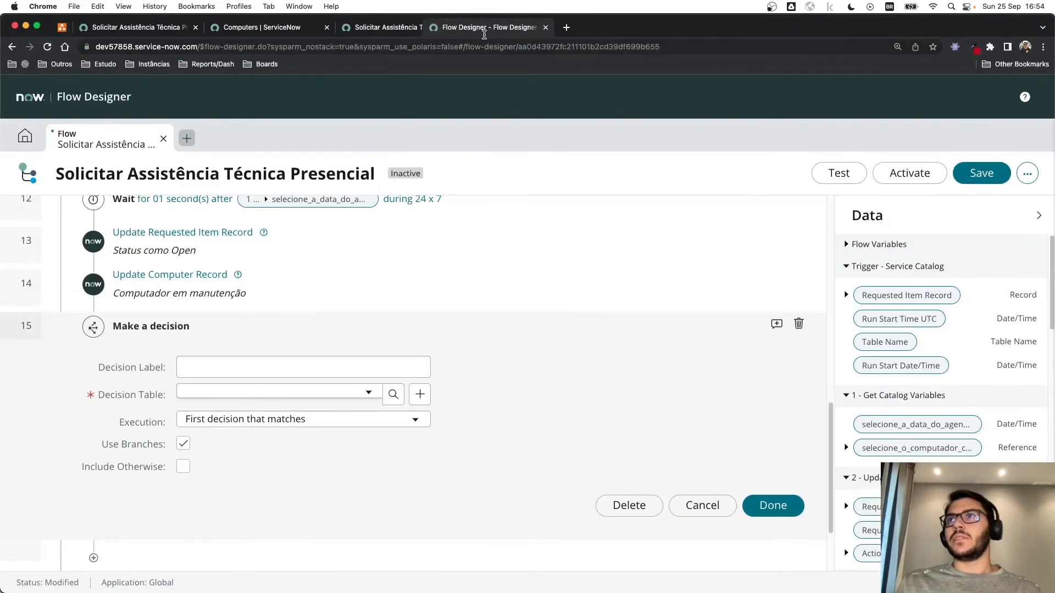
# Step: Choose Solicitar Assistência Técnica Presencial as the decision table for the Make a decision action in step 15
pyautogui.scroll(-2, 345, 361)
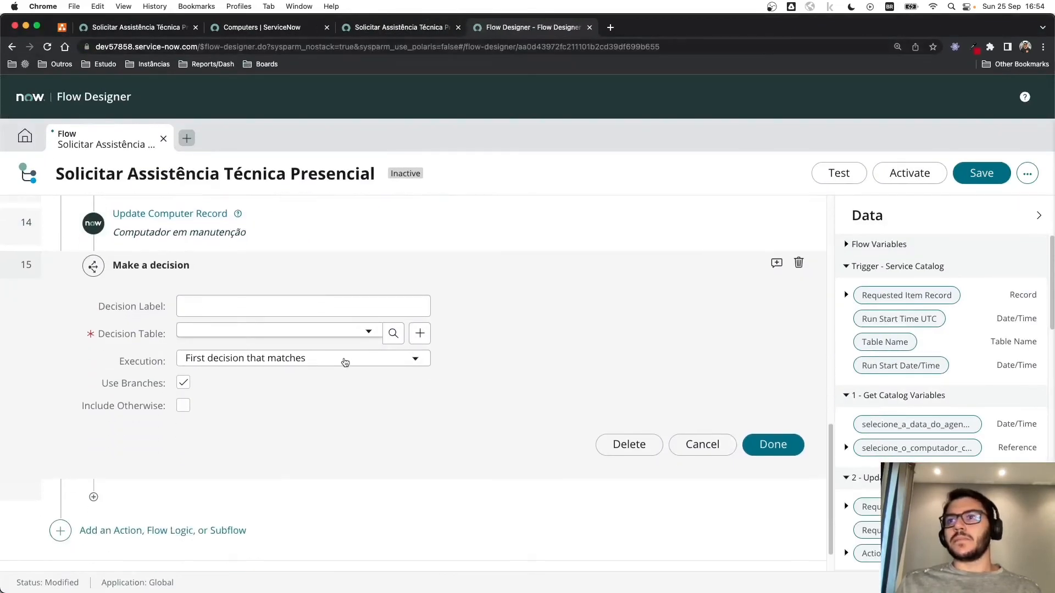
pyautogui.click(369, 333)
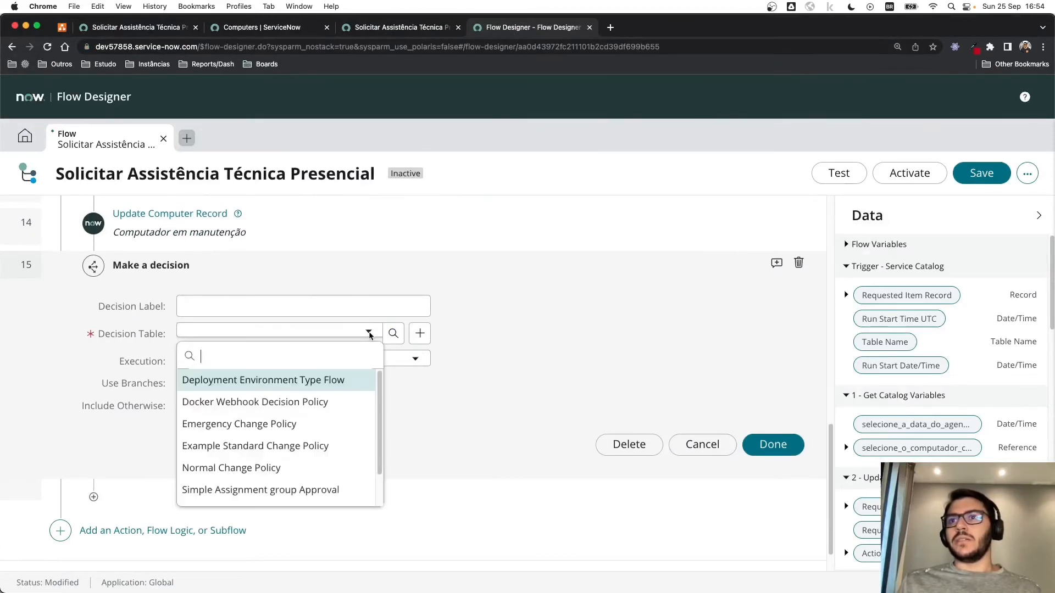
pyautogui.write('solici')
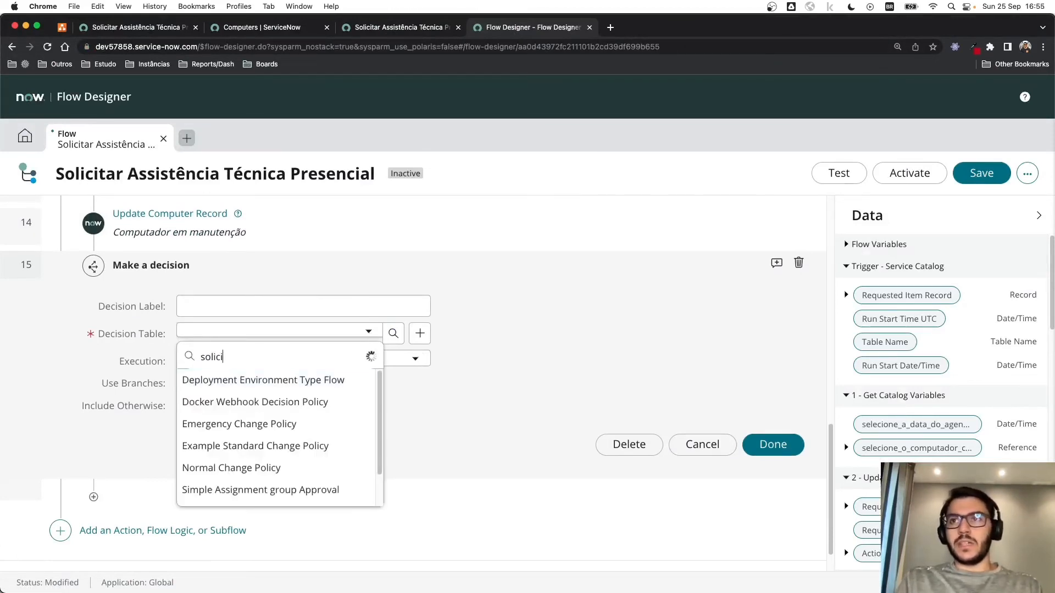
pyautogui.write('tar')
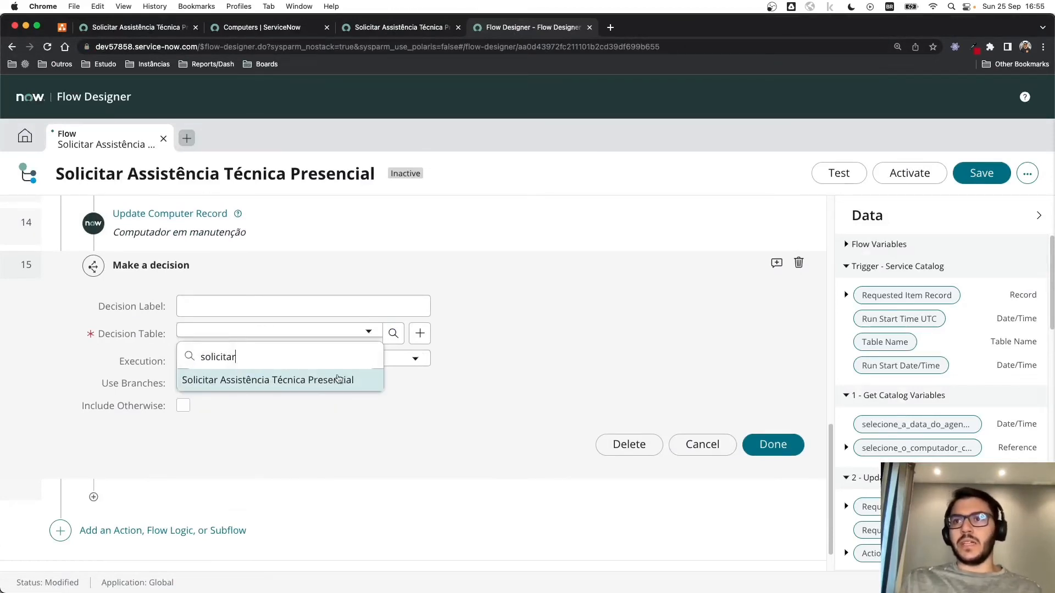
pyautogui.click(332, 381)
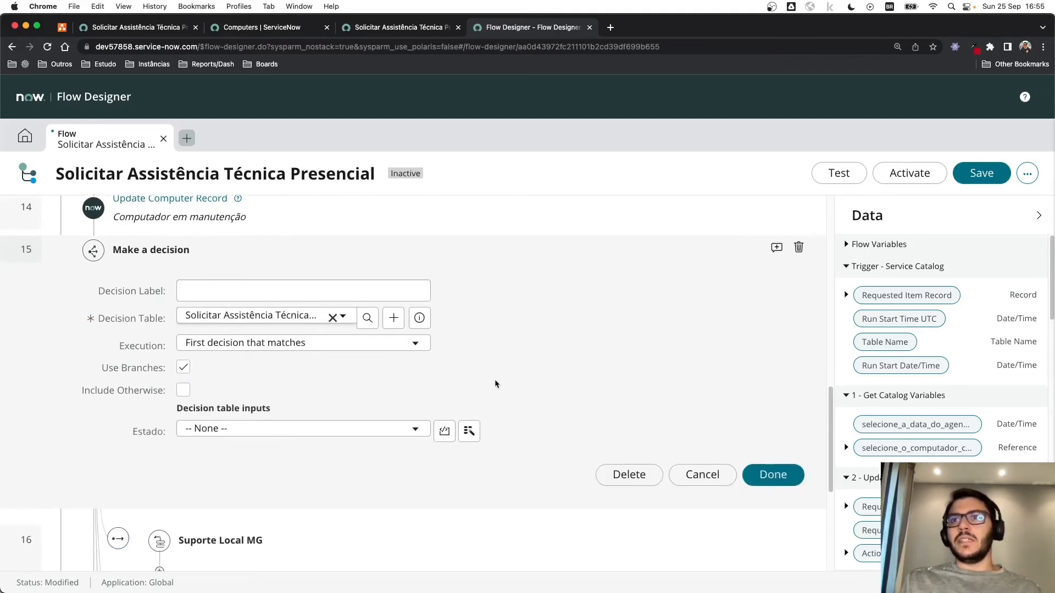
# Step: Enable Include Otherwise for the decision and compare it with the Qualquer outra localidade branch in the flowchart
pyautogui.scroll(-1, 495, 389)
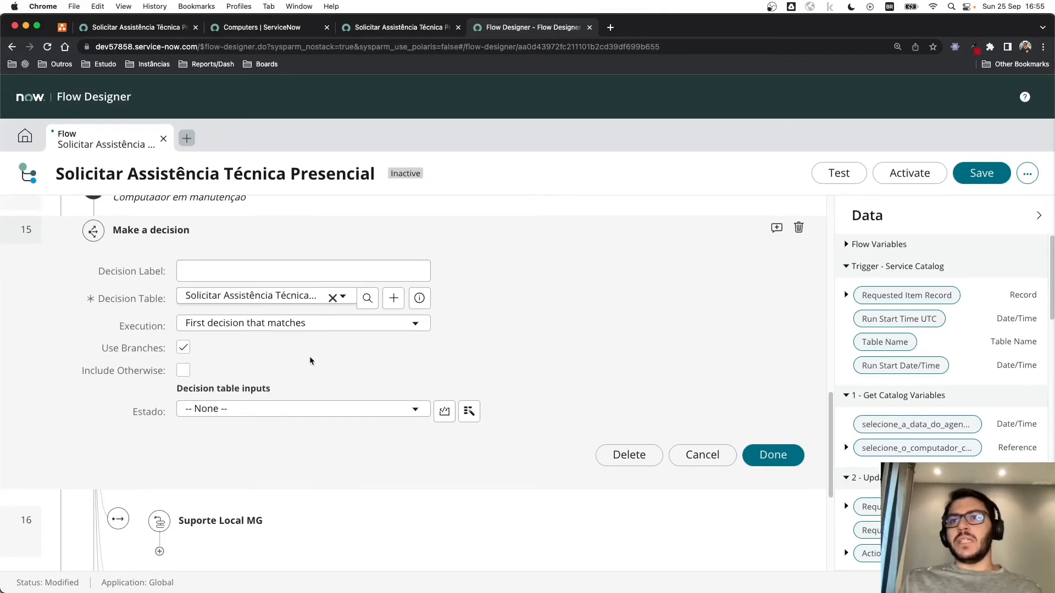
pyautogui.click(183, 372)
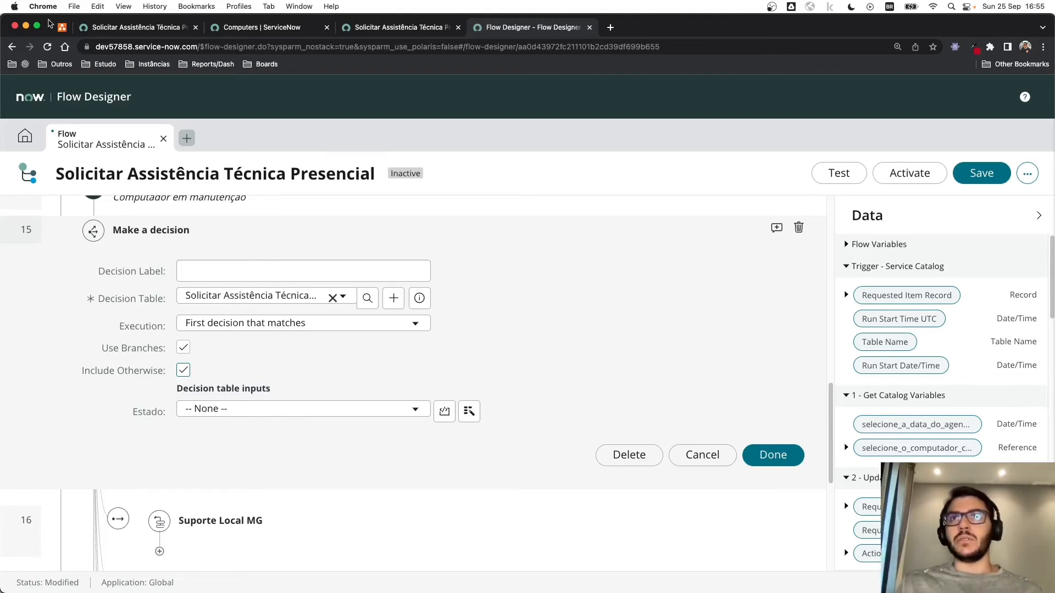
pyautogui.click(59, 27)
pyautogui.click(716, 356)
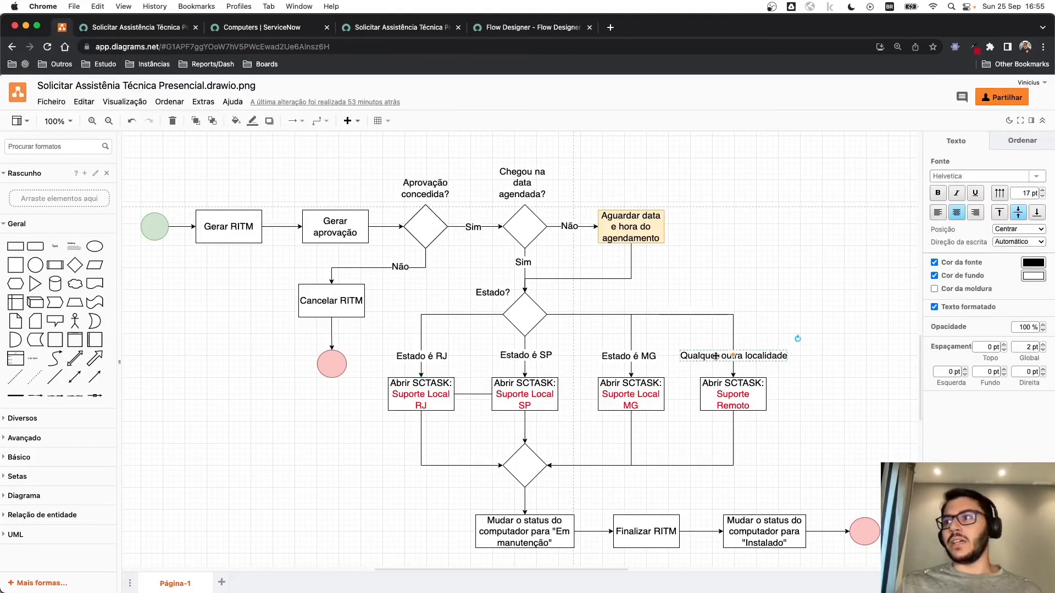
pyautogui.click(510, 26)
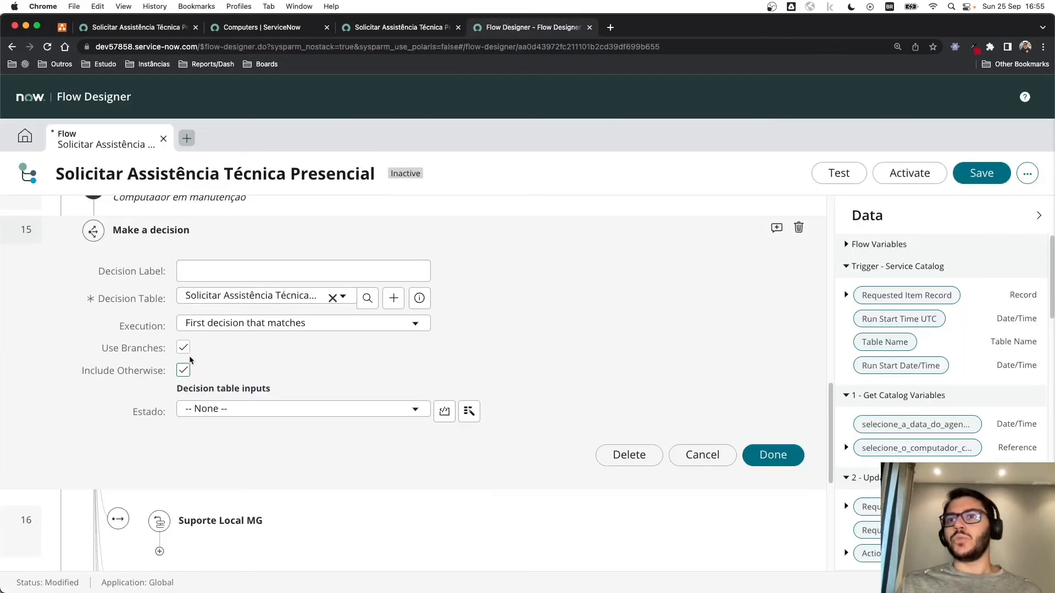
pyautogui.scroll(-1, 252, 412)
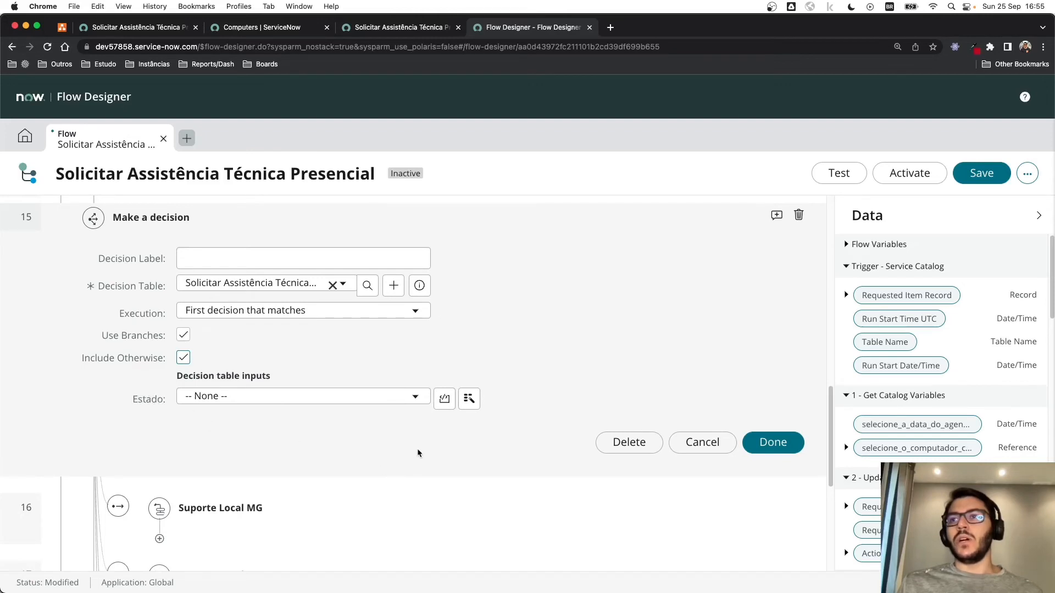
pyautogui.click(468, 407)
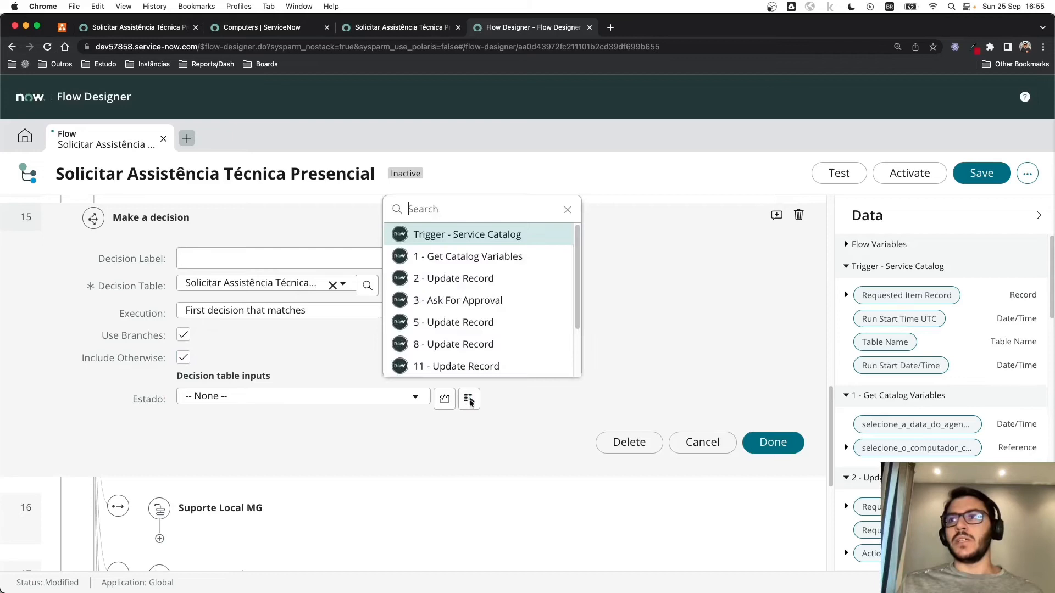
pyautogui.click(486, 260)
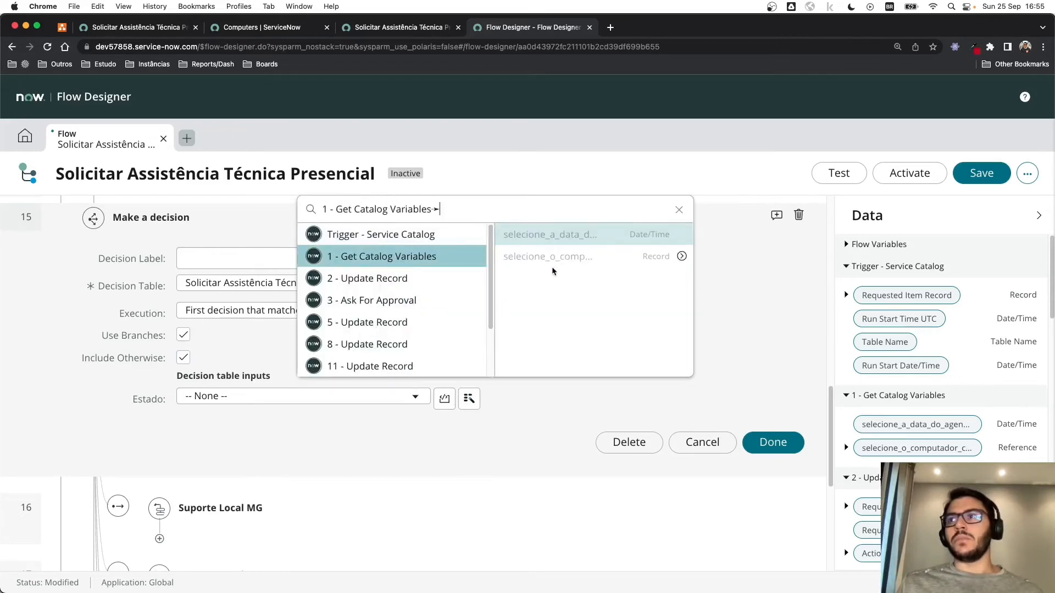
pyautogui.click(679, 209)
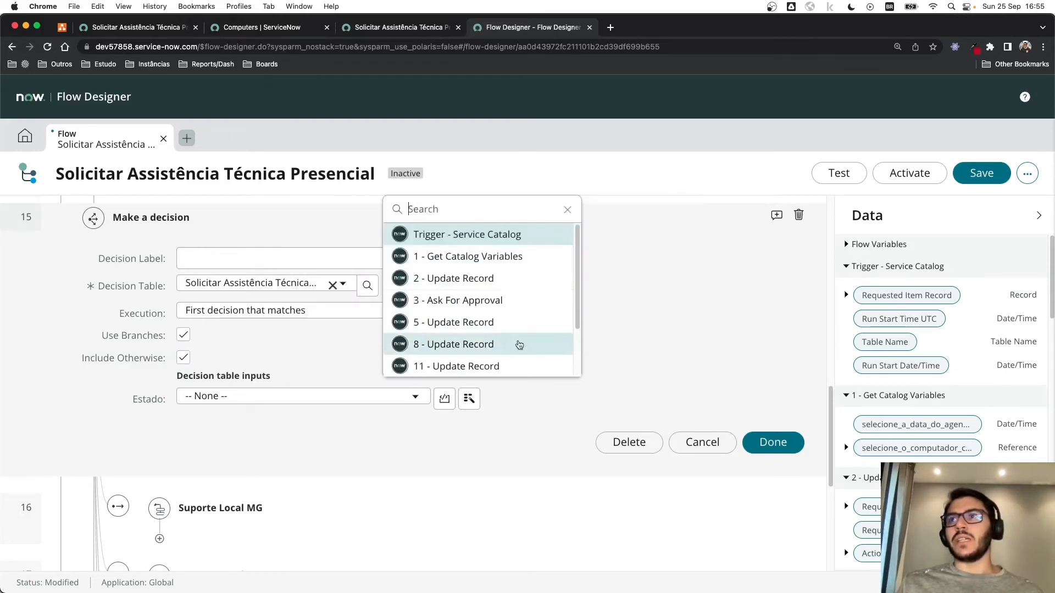
pyautogui.click(624, 312)
# Step: Add the estado variable to the selected catalog variables of the Get Catalog Variables action in step 1
pyautogui.scroll(20, 714, 351)
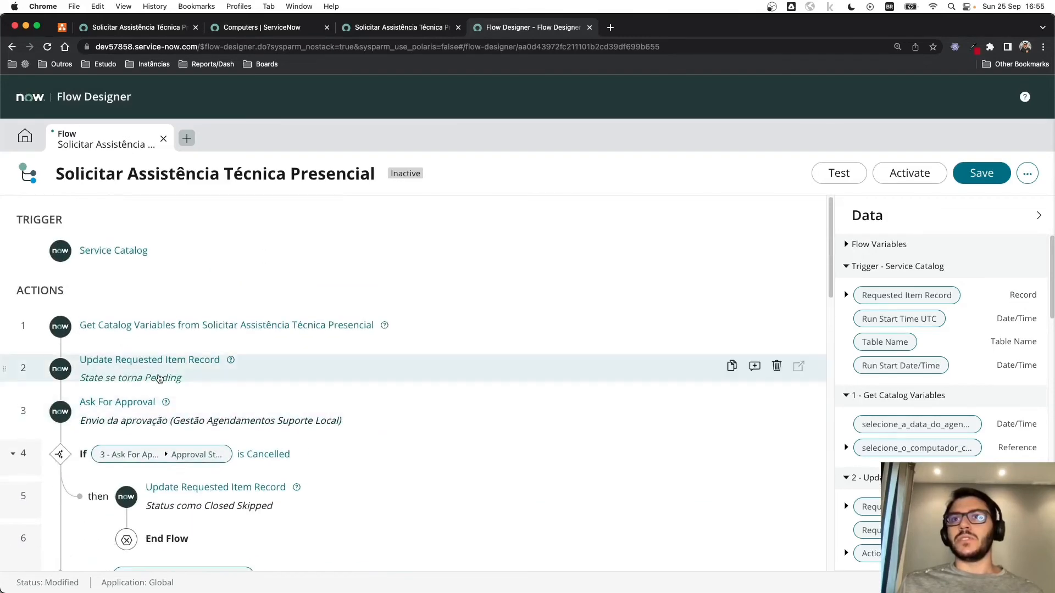
pyautogui.click(132, 327)
pyautogui.scroll(-8, 187, 298)
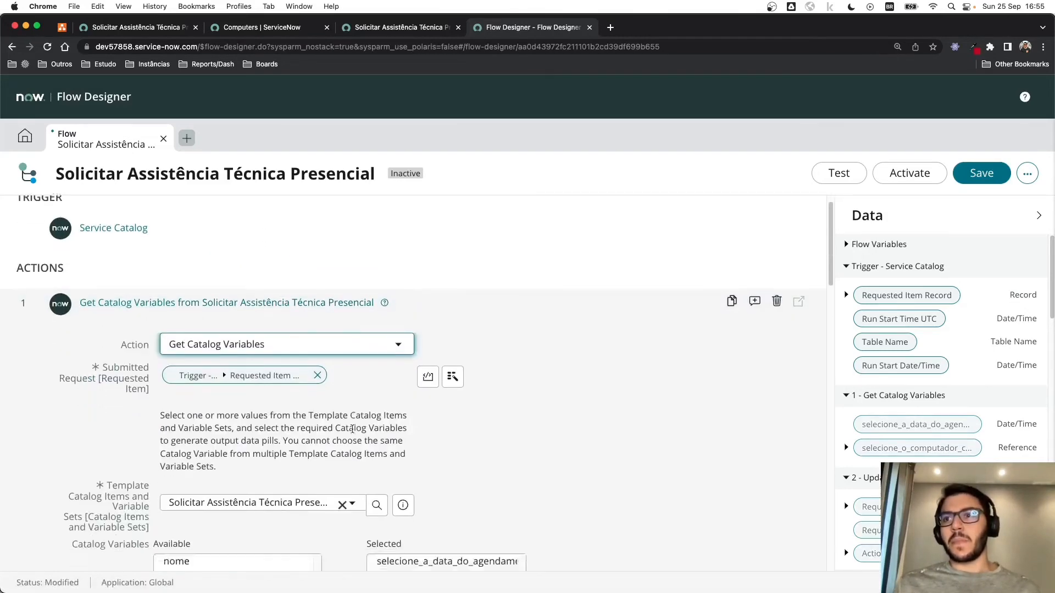
pyautogui.click(185, 308)
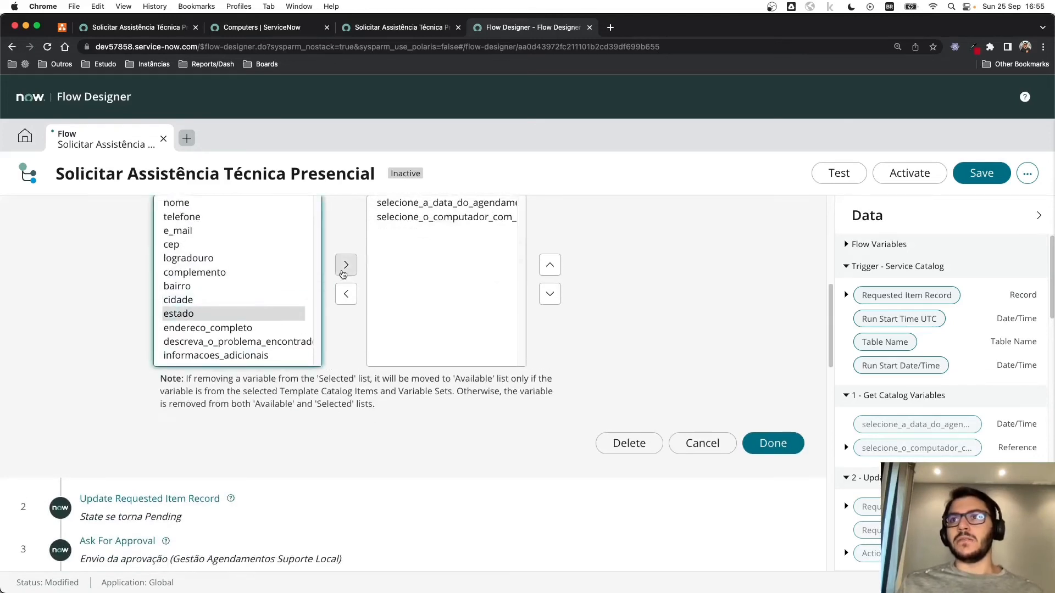
pyautogui.click(345, 259)
pyautogui.scroll(2, 626, 325)
pyautogui.click(773, 512)
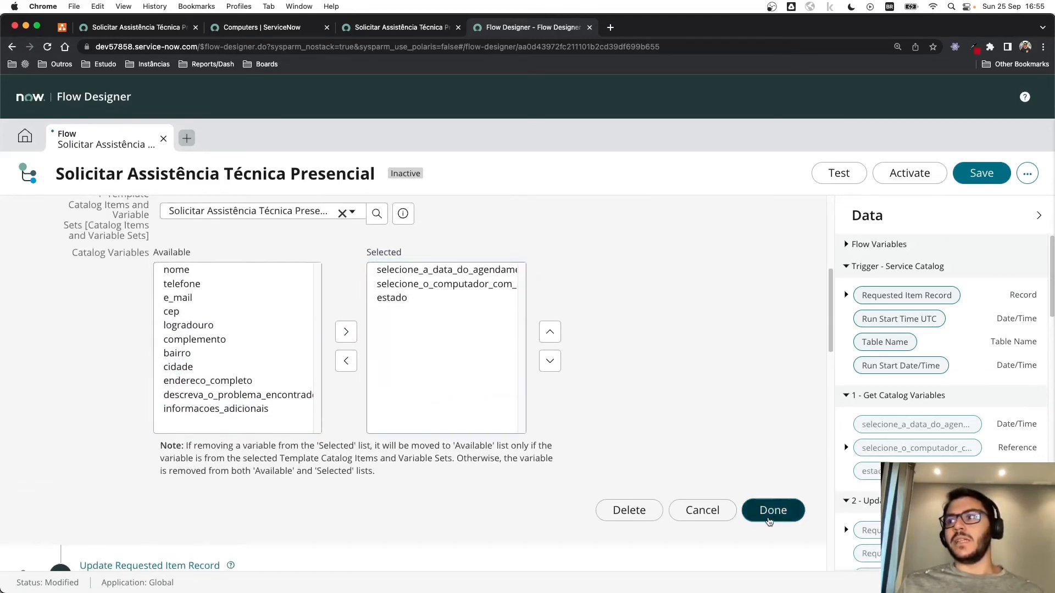
# Step: Map the Estado input of the Make a decision action in step 15 to the estado variable from Get Catalog Variables
pyautogui.scroll(-12, 505, 445)
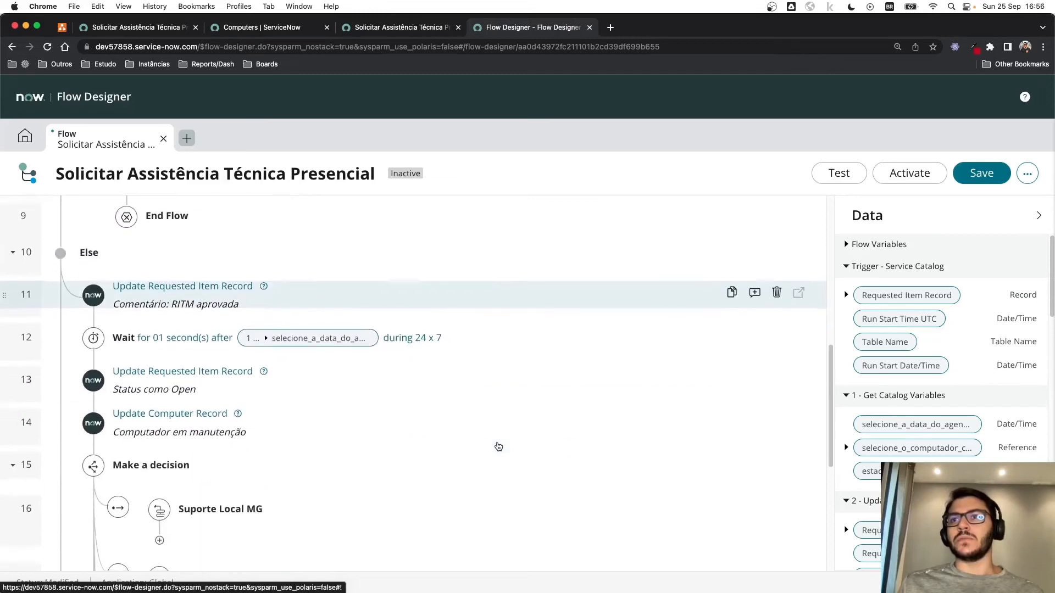
pyautogui.scroll(2, 496, 446)
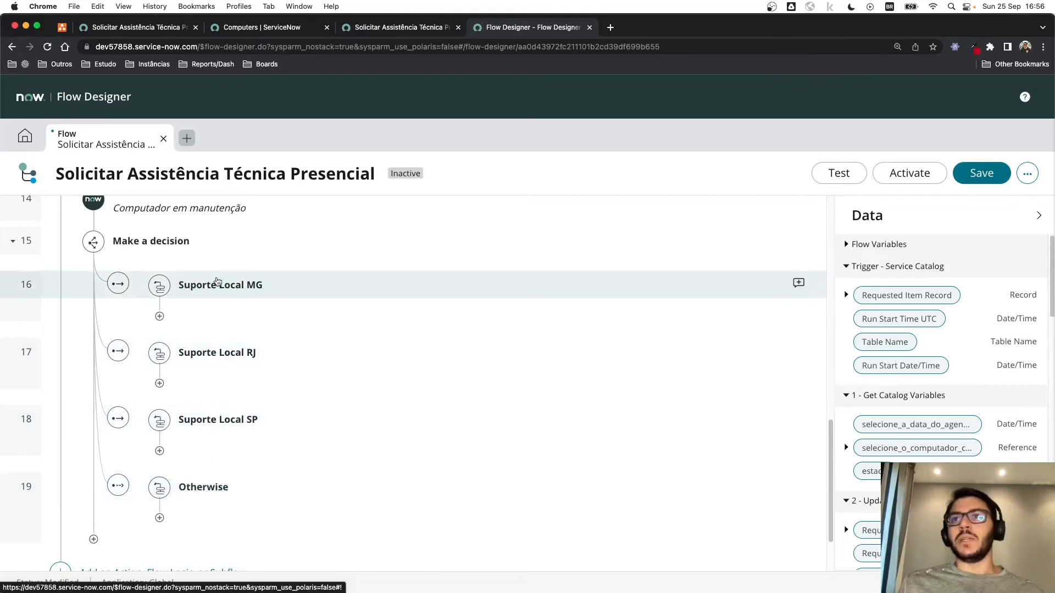
pyautogui.click(163, 248)
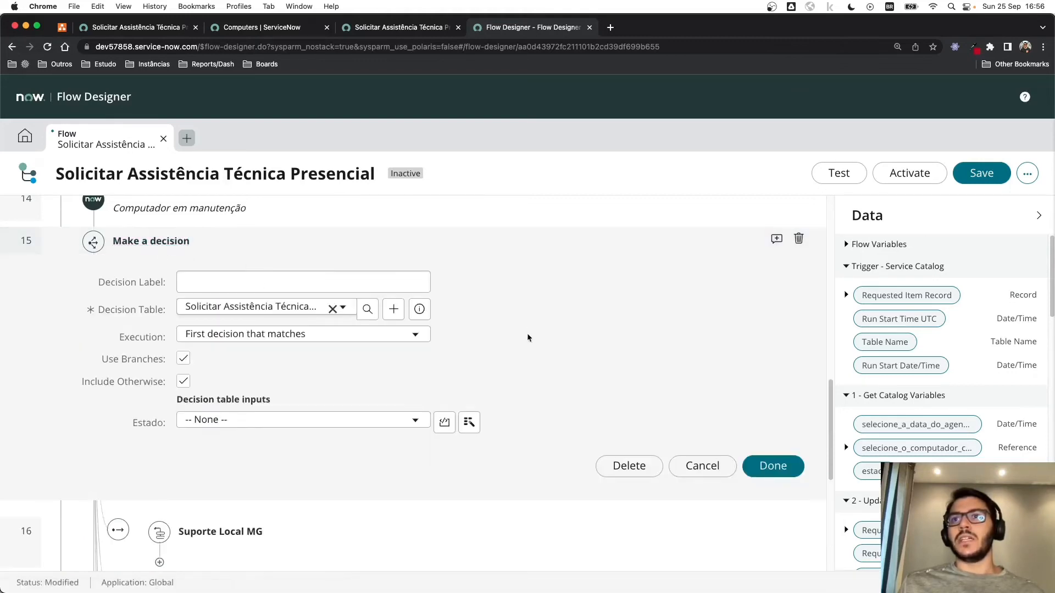
pyautogui.click(468, 346)
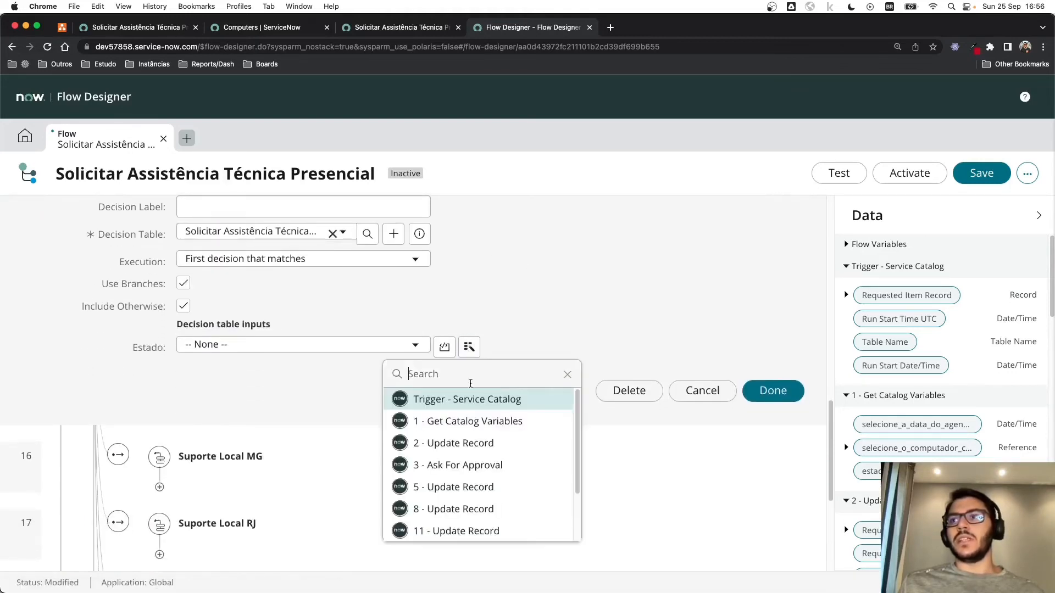
pyautogui.click(478, 420)
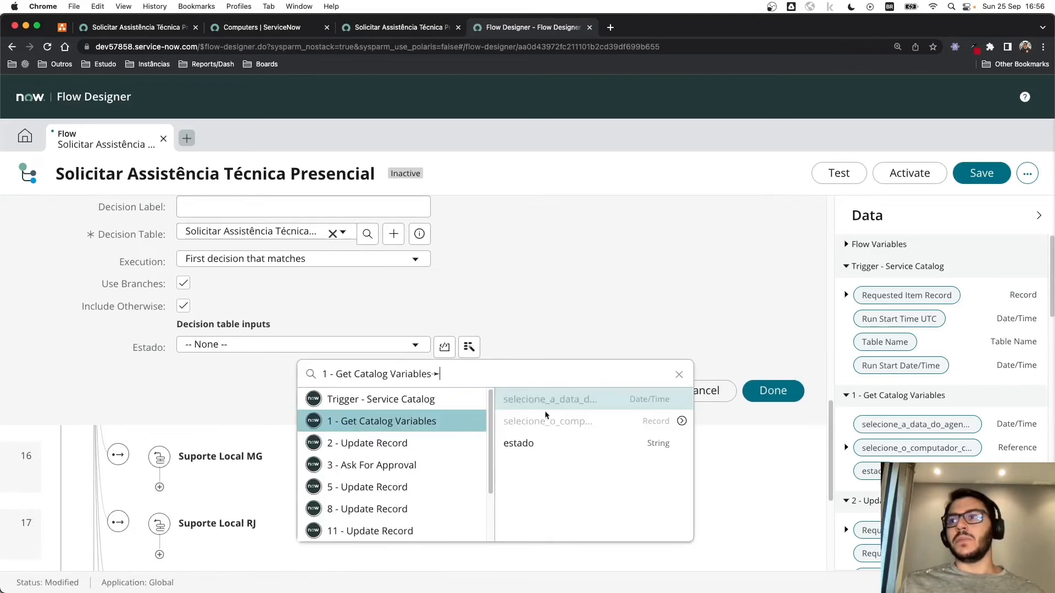
pyautogui.click(530, 446)
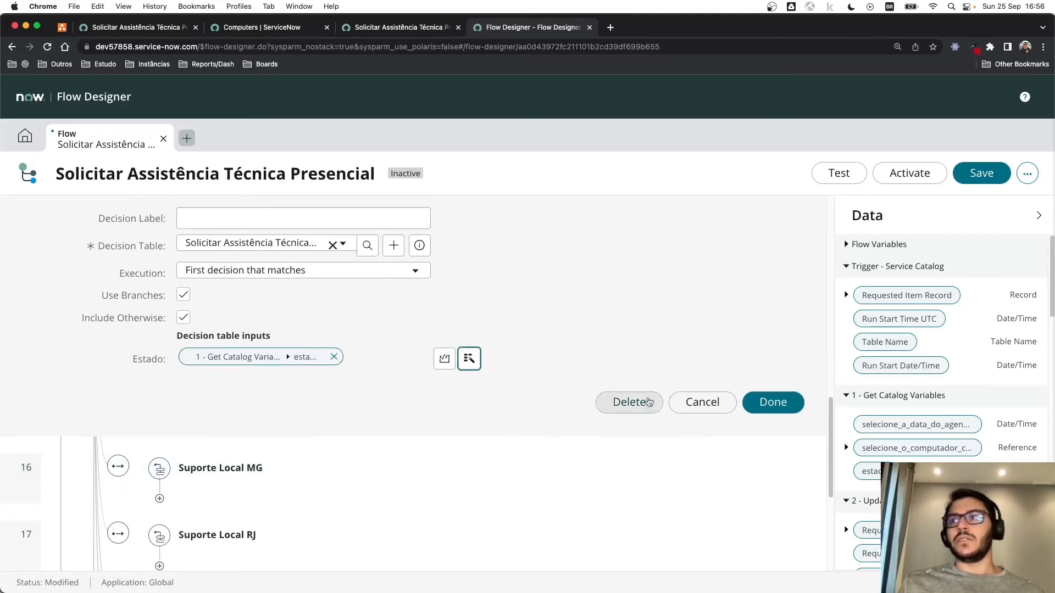
pyautogui.click(768, 403)
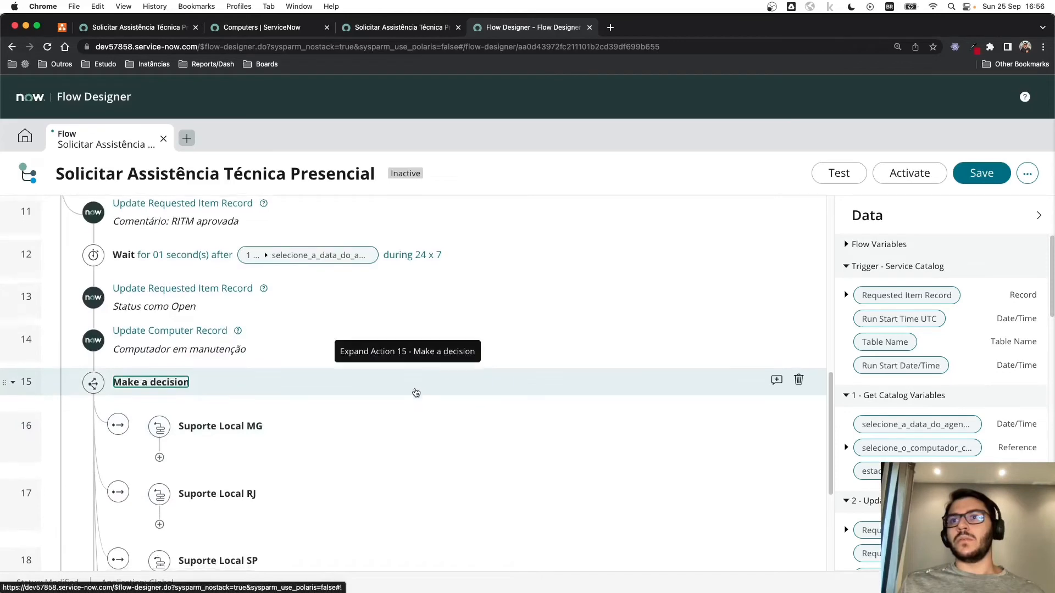
pyautogui.scroll(-3, 385, 393)
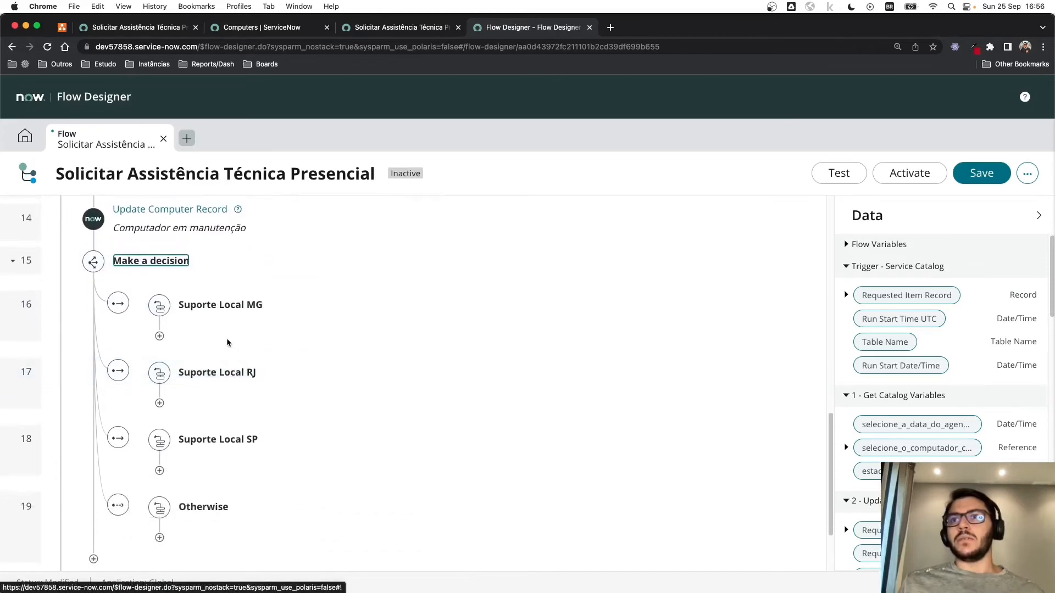
pyautogui.click(245, 308)
pyautogui.click(238, 311)
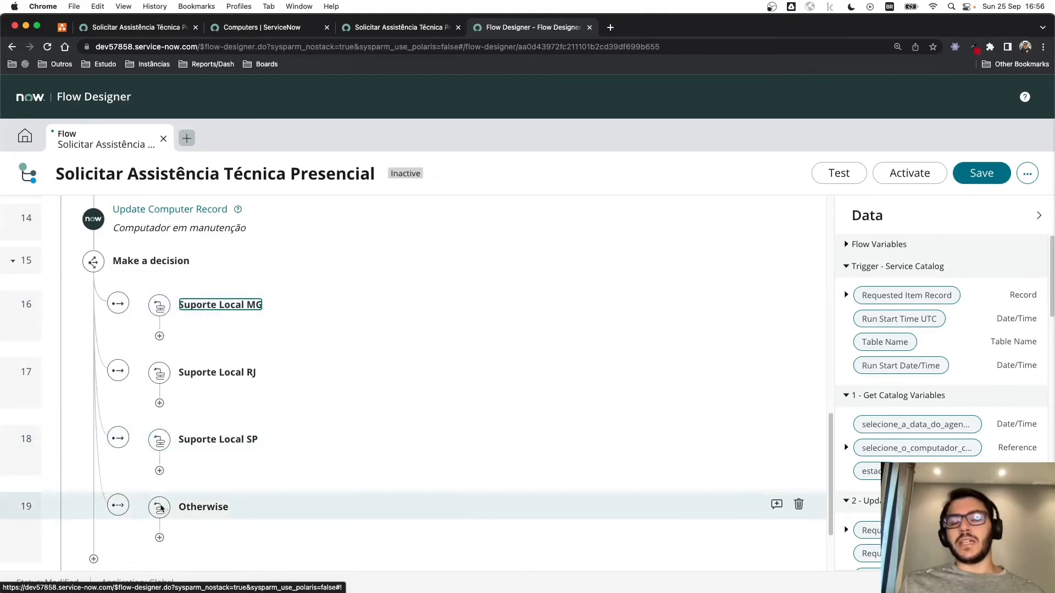
pyautogui.scroll(-1, 227, 394)
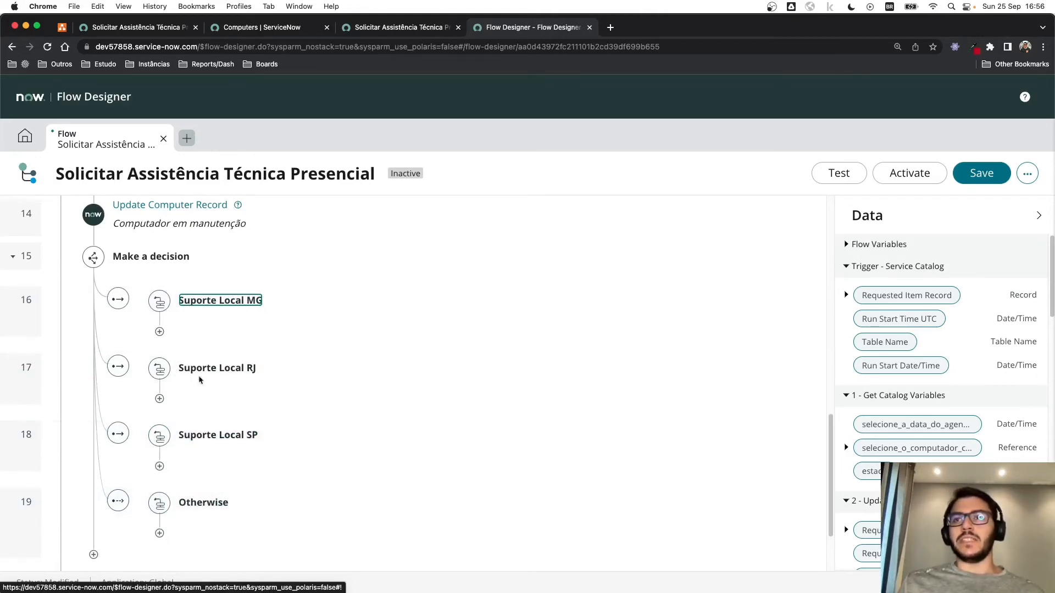
# Step: Add a Create Catalog Task action under the Suporte Local MG branch of the decision
pyautogui.click(160, 333)
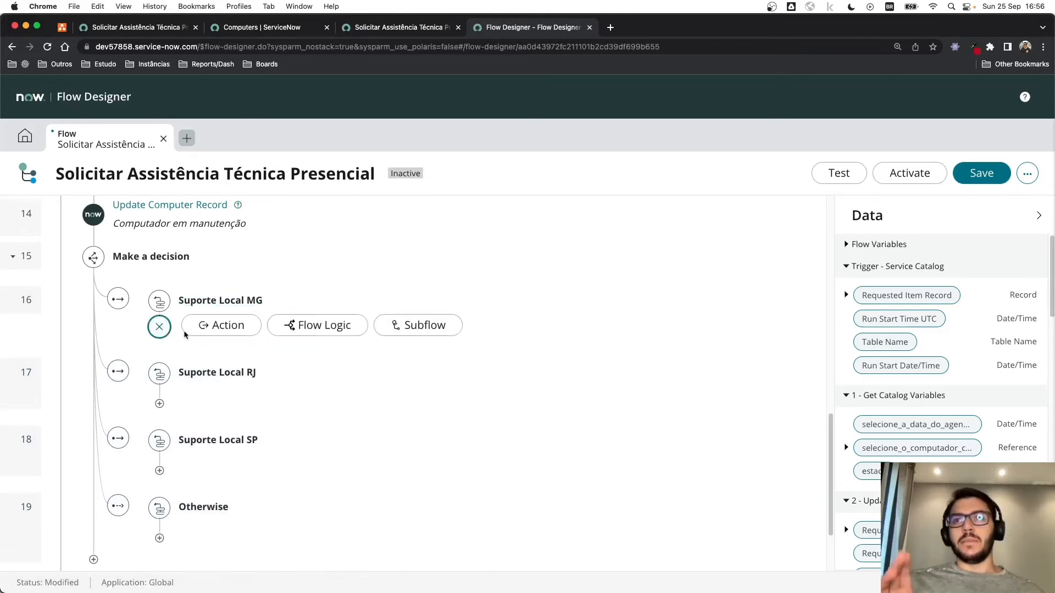
pyautogui.click(235, 334)
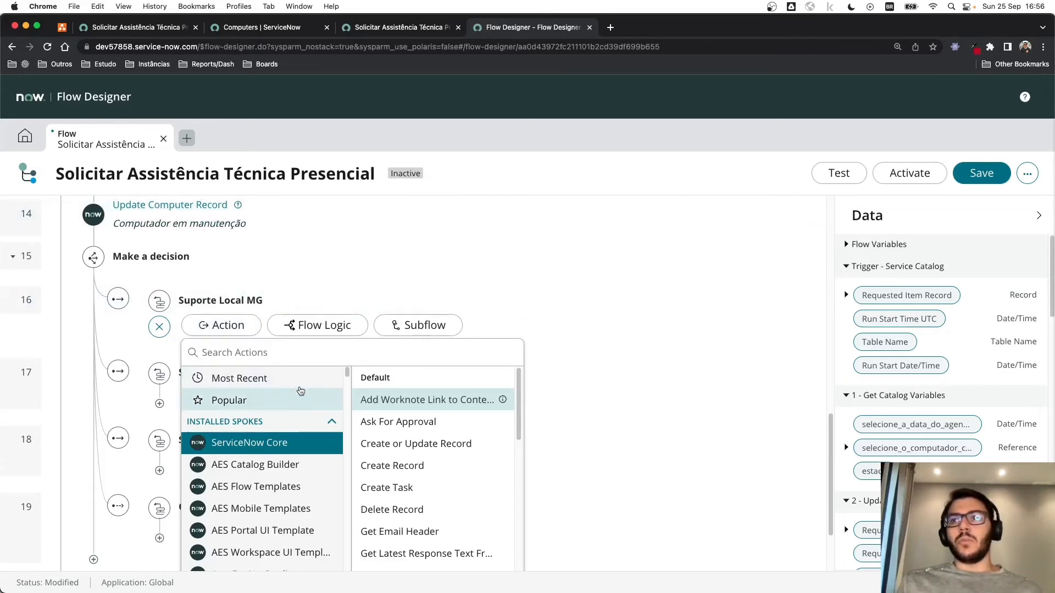
pyautogui.click(248, 352)
pyautogui.write('cre')
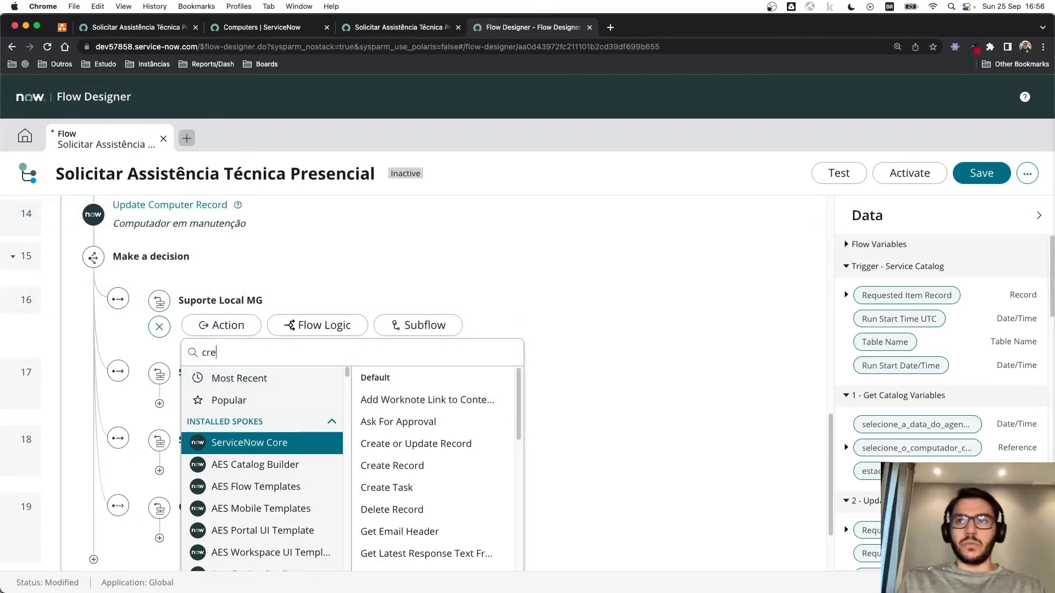
pyautogui.write('ate record')
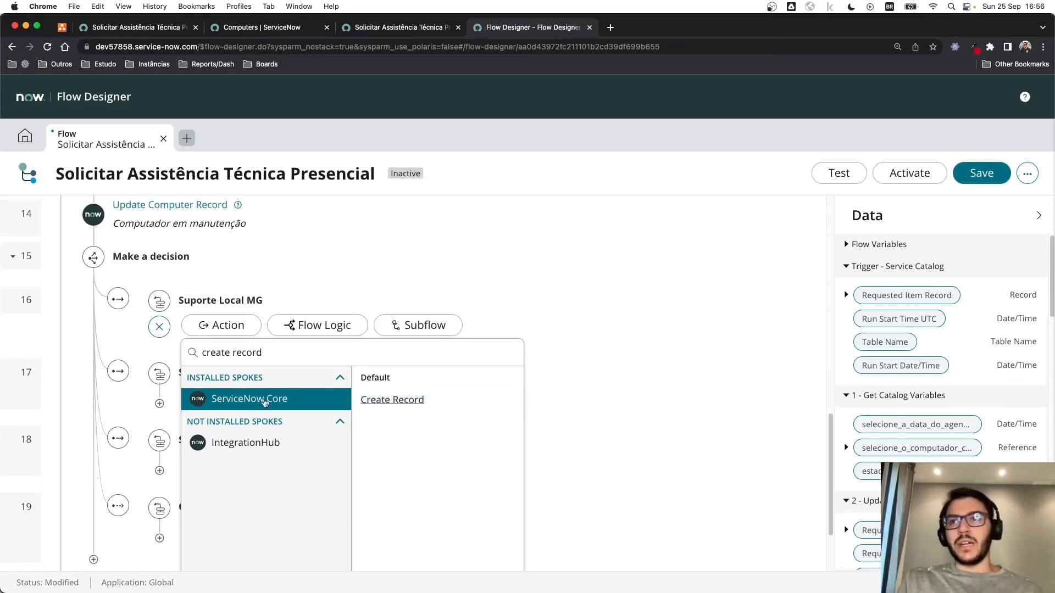
pyautogui.press('BackSpace')
pyautogui.press('BackSpace')
pyautogui.press('BackSpace')
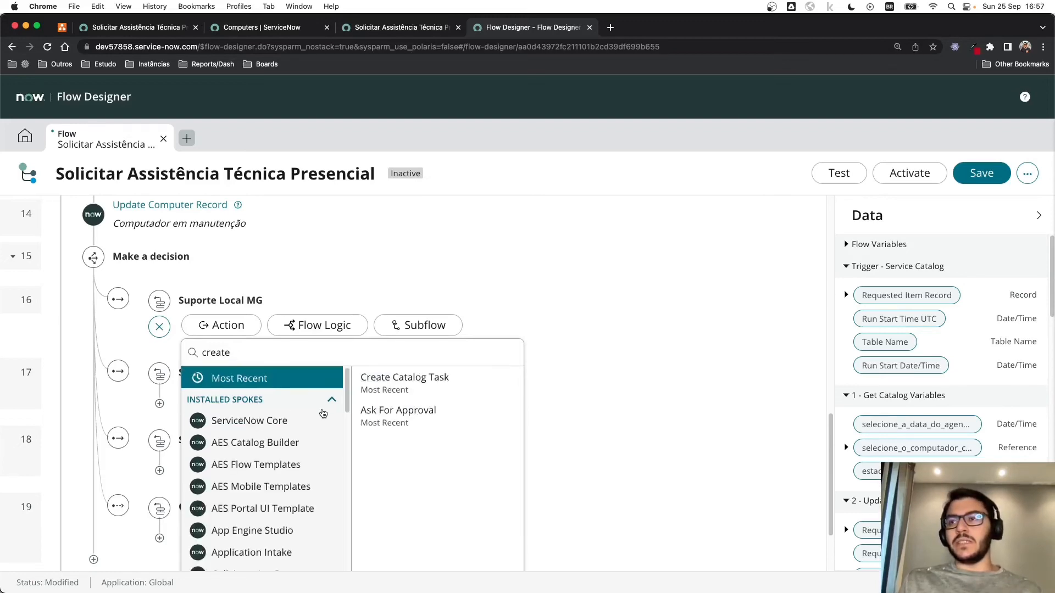
pyautogui.write('task')
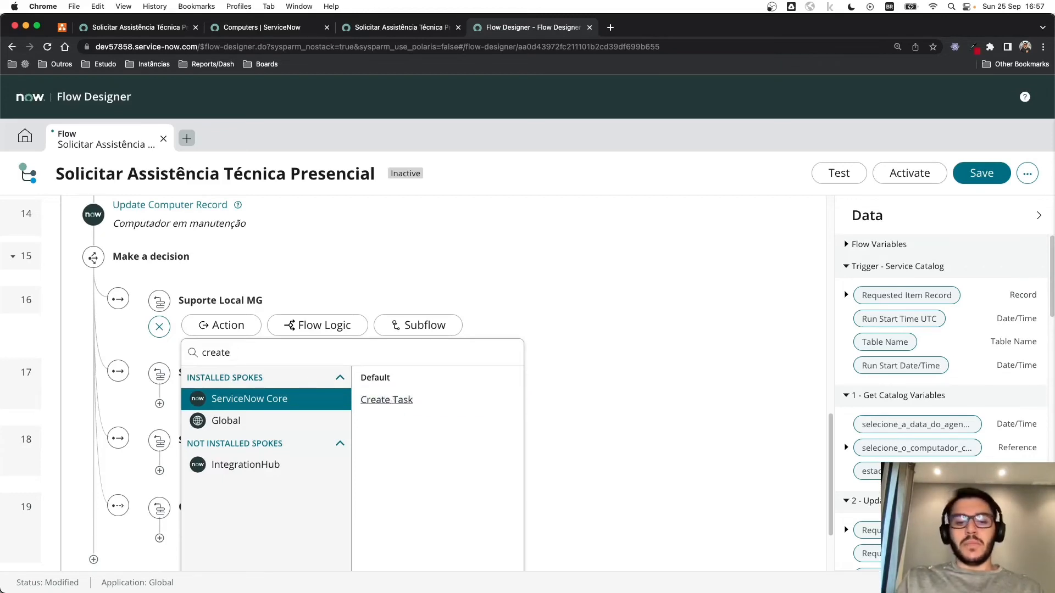
pyautogui.write('atalog')
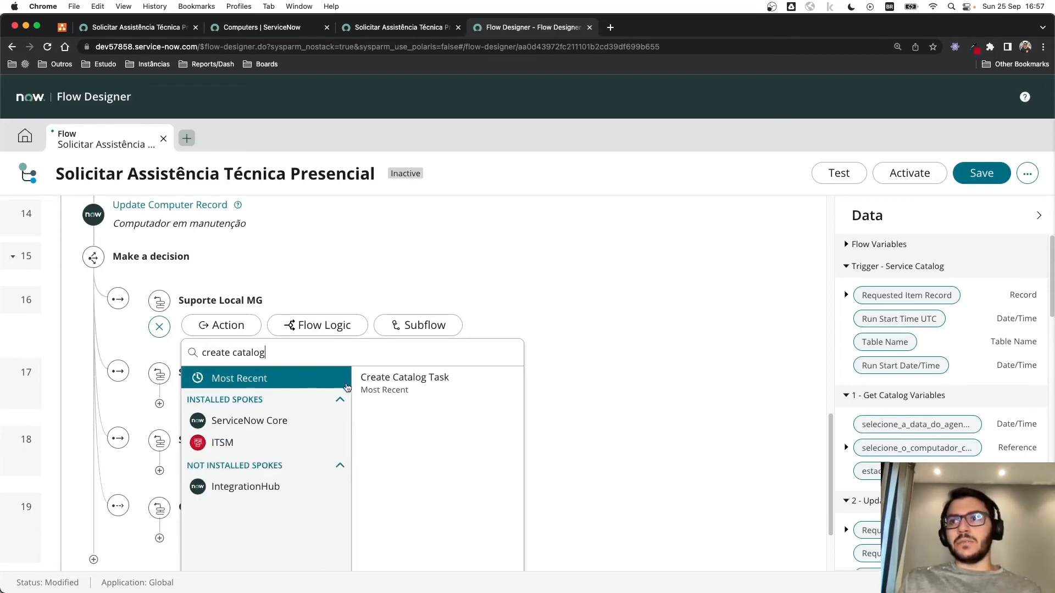
pyautogui.click(385, 391)
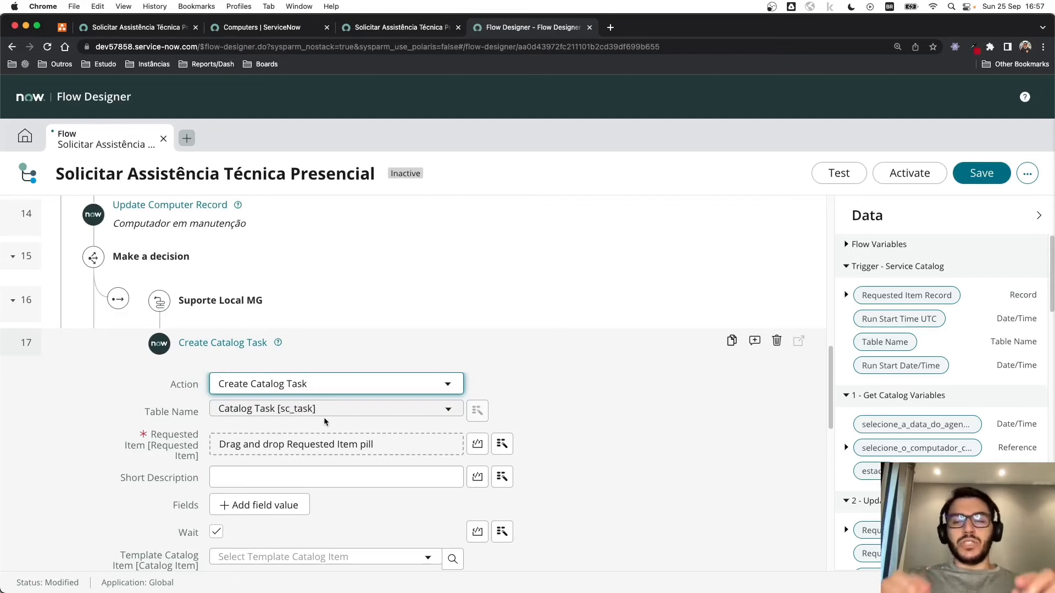
# Step: Set the catalog task's Requested Item to the Requested Item Record from the Service Catalog trigger
pyautogui.scroll(-3, 290, 421)
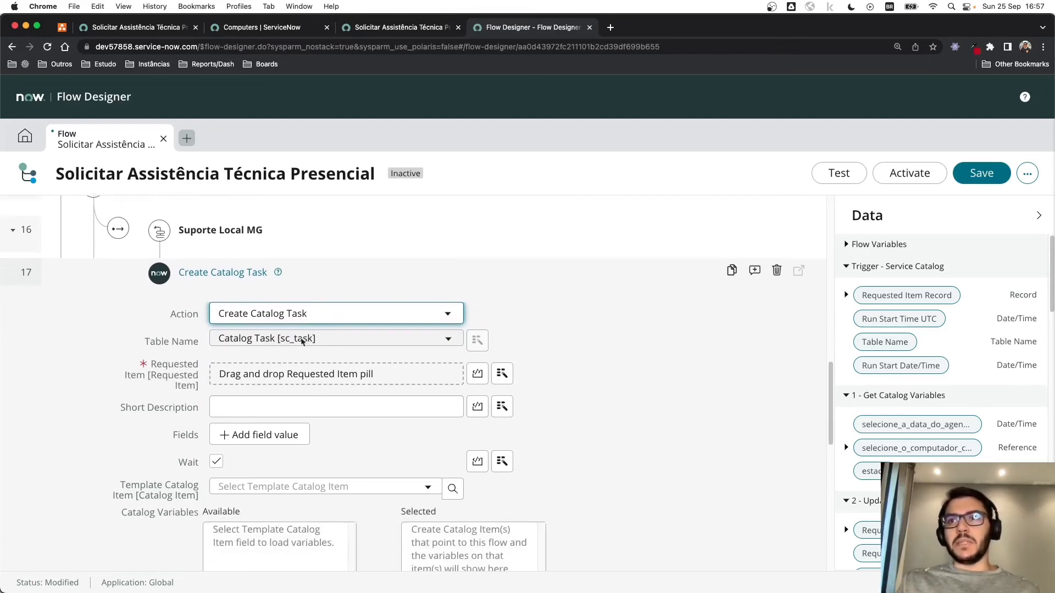
pyautogui.scroll(-1, 378, 371)
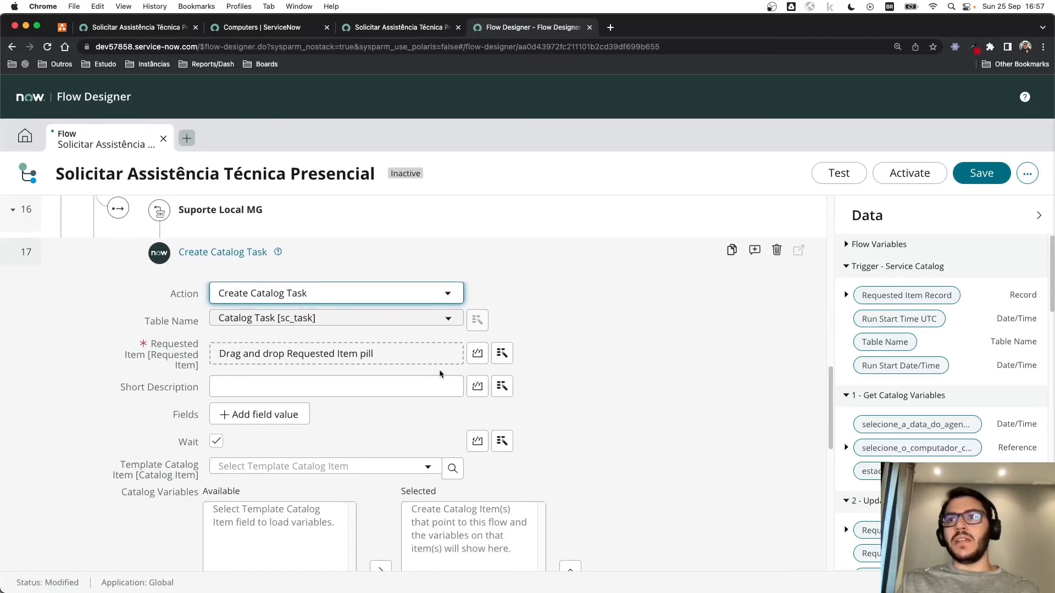
pyautogui.click(502, 354)
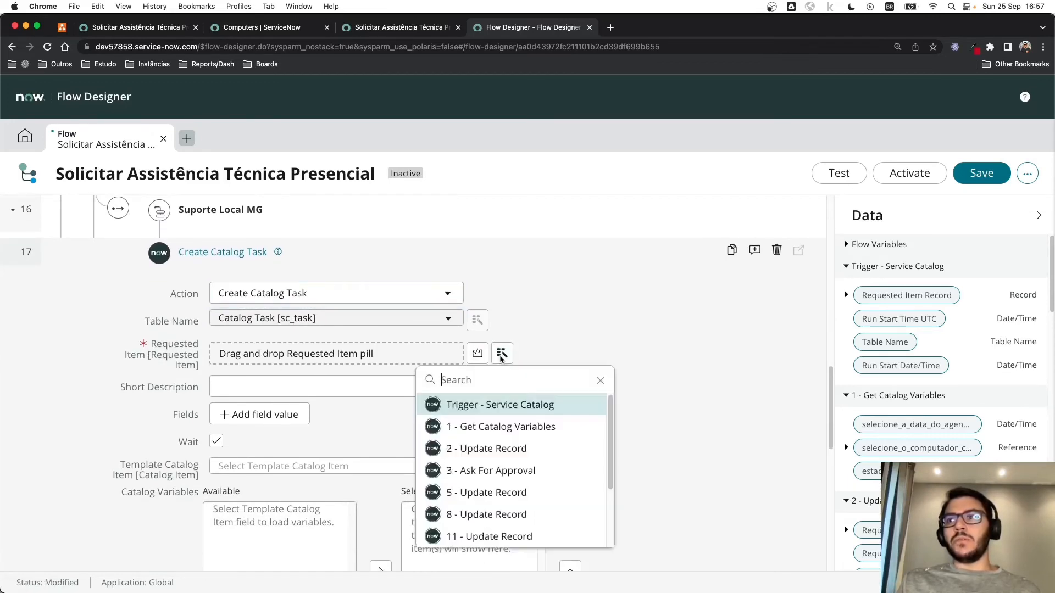
pyautogui.click(489, 408)
pyautogui.click(623, 405)
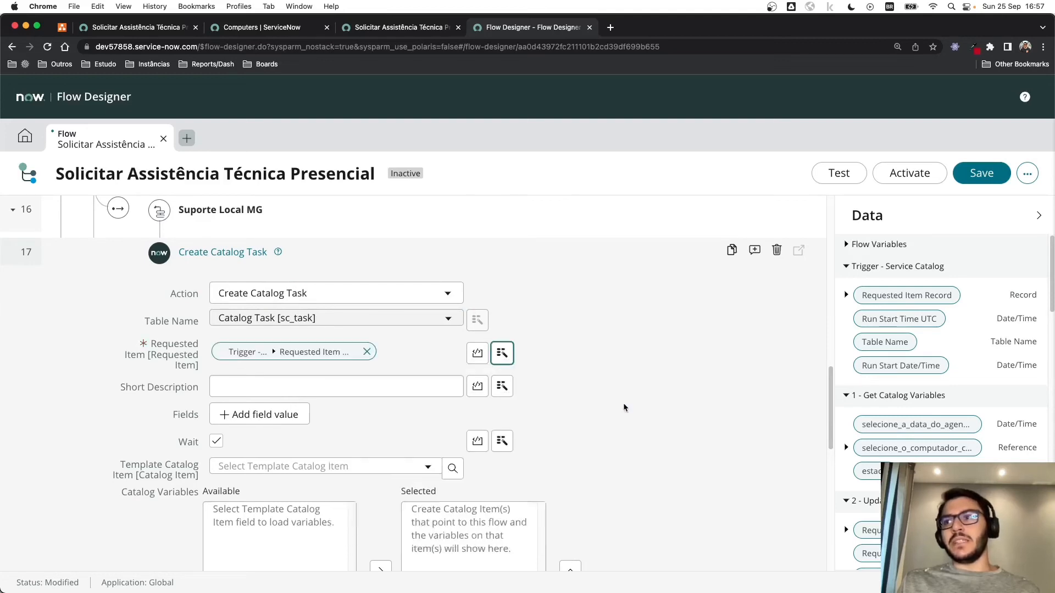
pyautogui.scroll(-1, 101, 437)
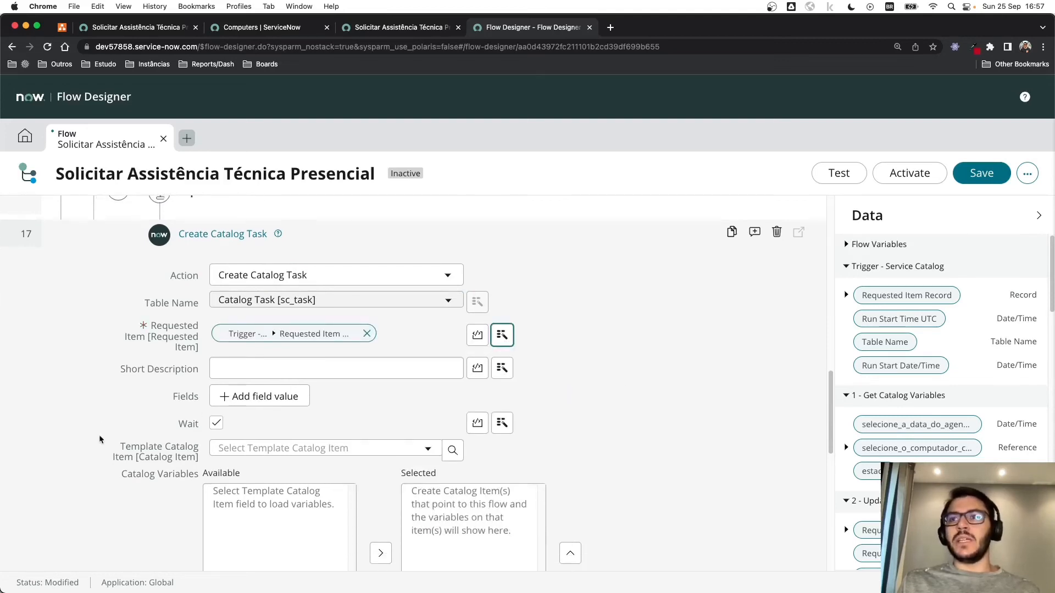
pyautogui.scroll(1, 100, 437)
pyautogui.click(276, 384)
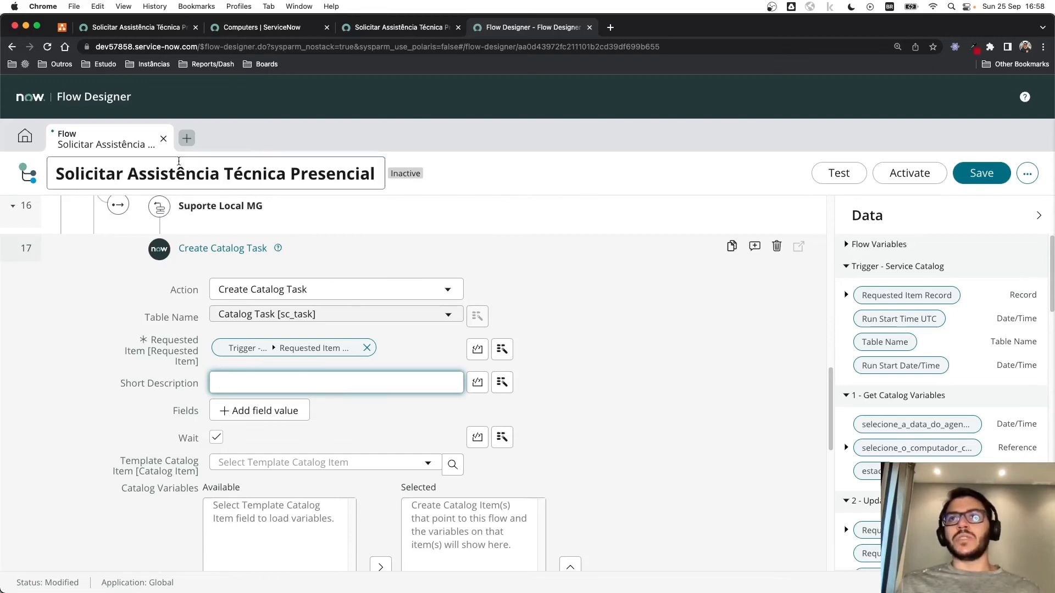
pyautogui.click(181, 167)
pyautogui.press('super+c')
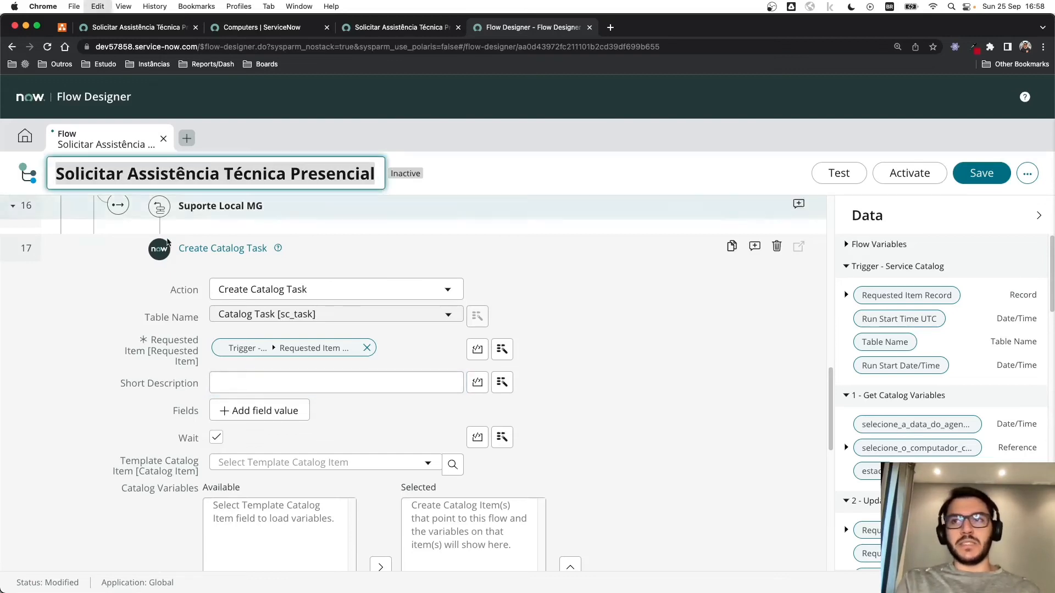
pyautogui.click(247, 384)
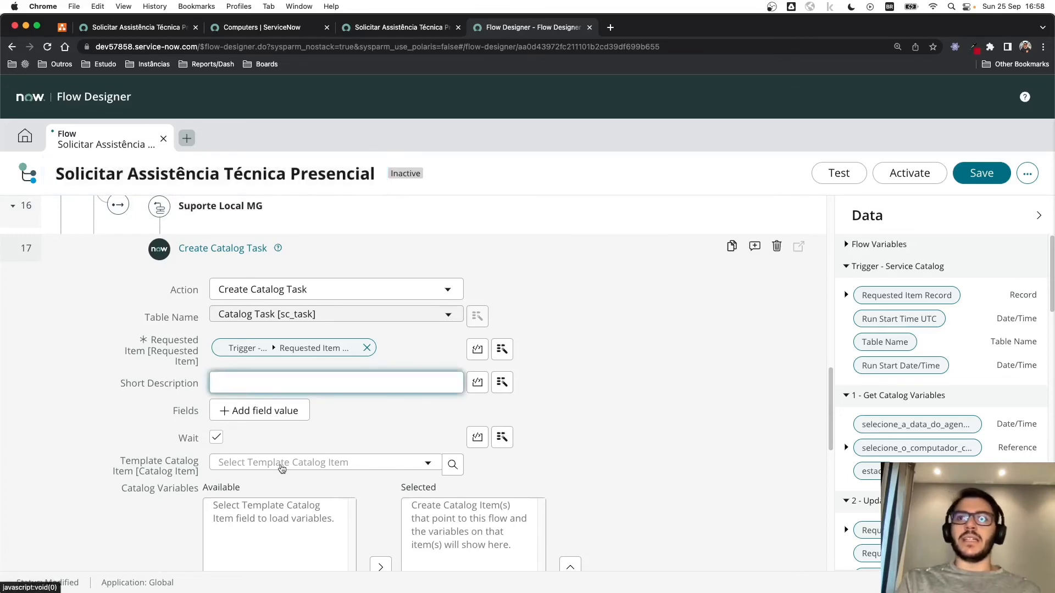
pyautogui.press('super+v')
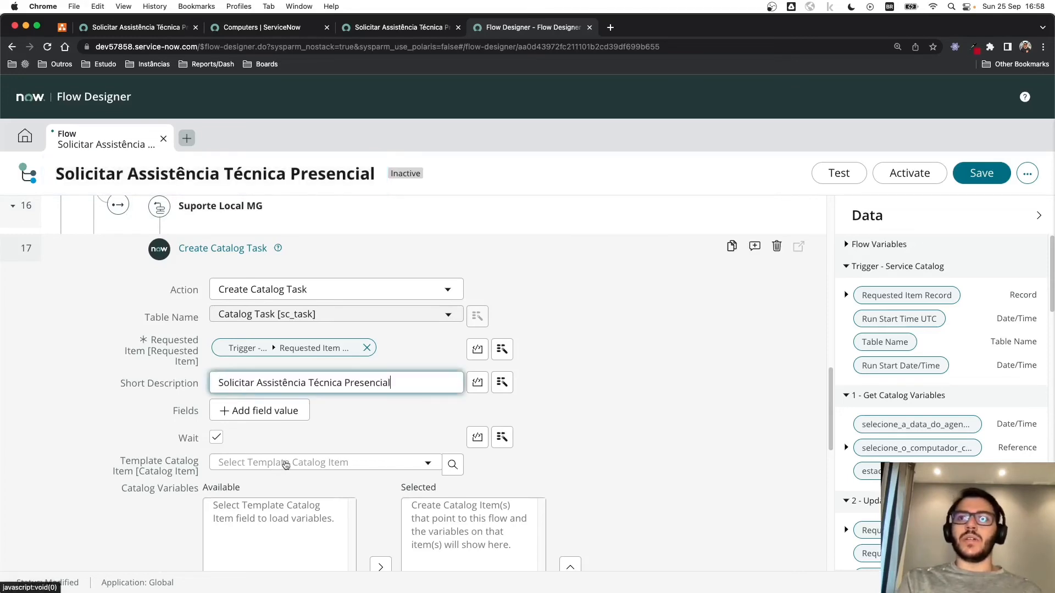
pyautogui.click(133, 426)
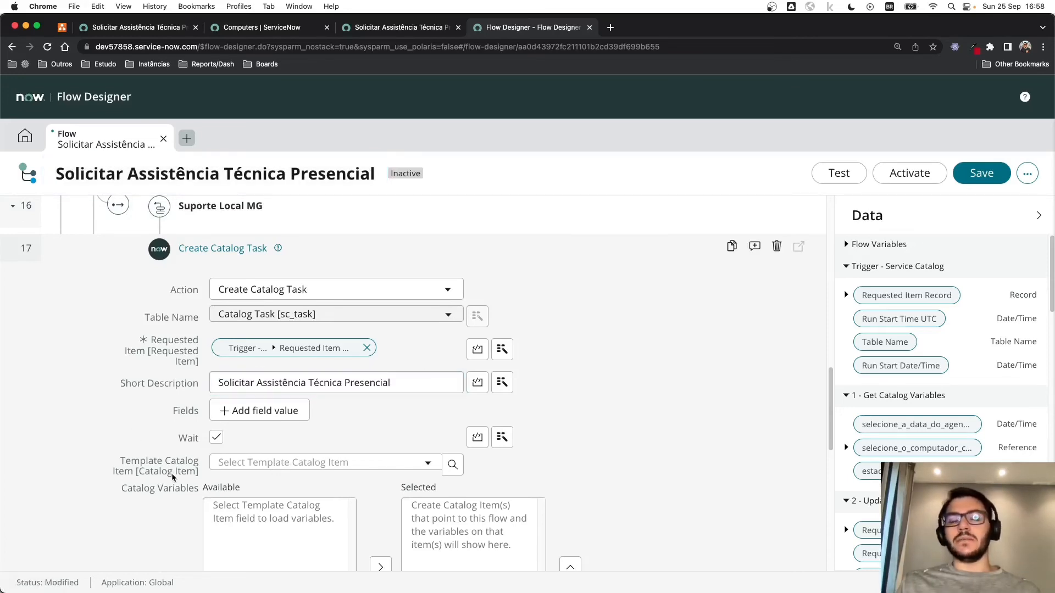
pyautogui.tripleClick(397, 385)
pyautogui.press('super+c')
pyautogui.press('BackSpace')
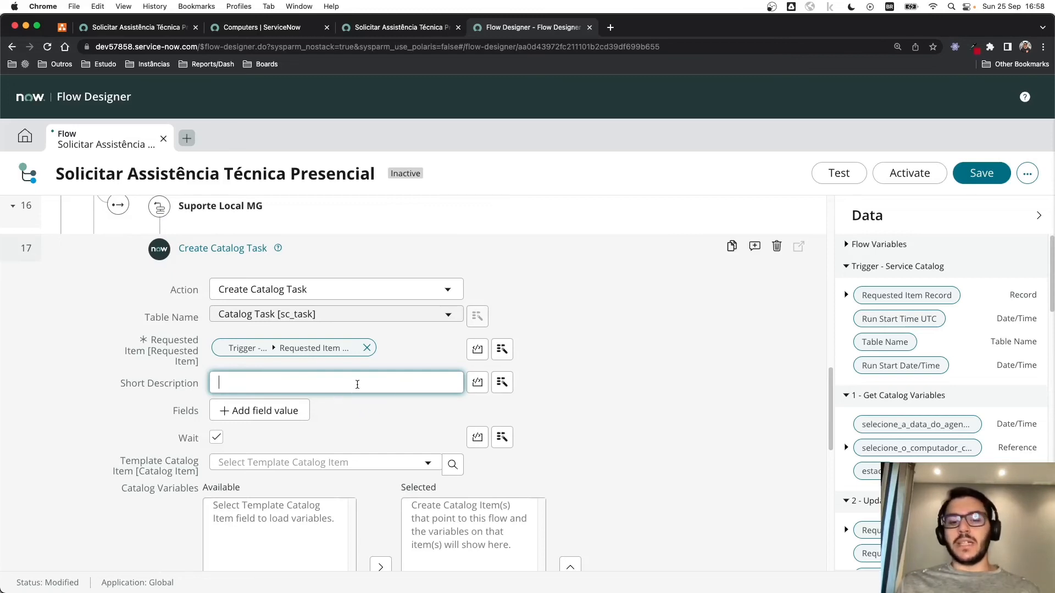
pyautogui.press('super+v')
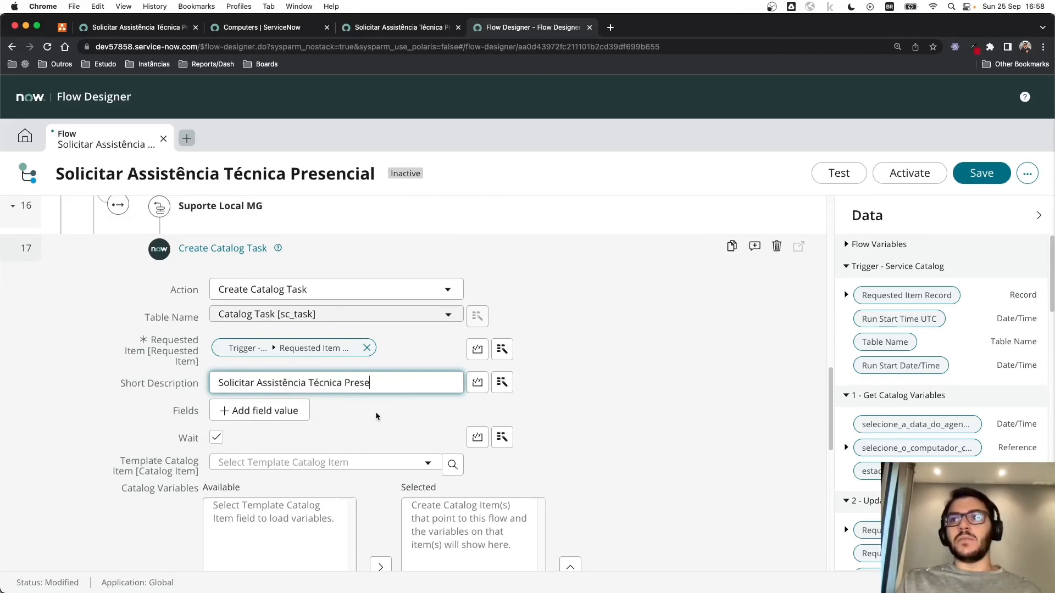
pyautogui.moveTo(385, 385); pyautogui.dragTo(217, 382)
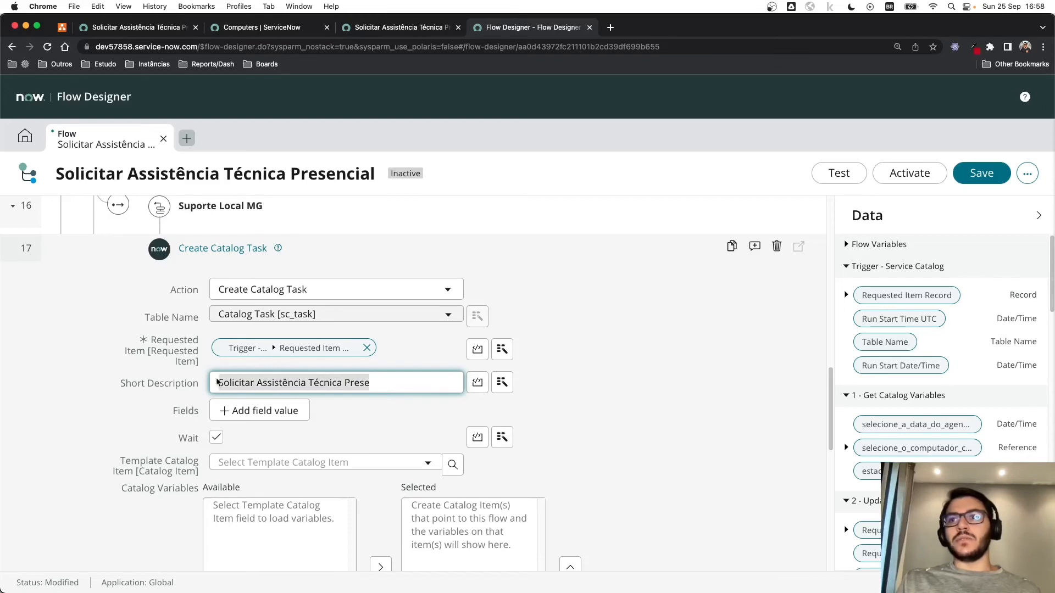
pyautogui.press('BackSpace')
# Step: Set the catalog task's Short Description to the Name of the Item on the Service Catalog trigger's Requested Item Record
pyautogui.click(500, 383)
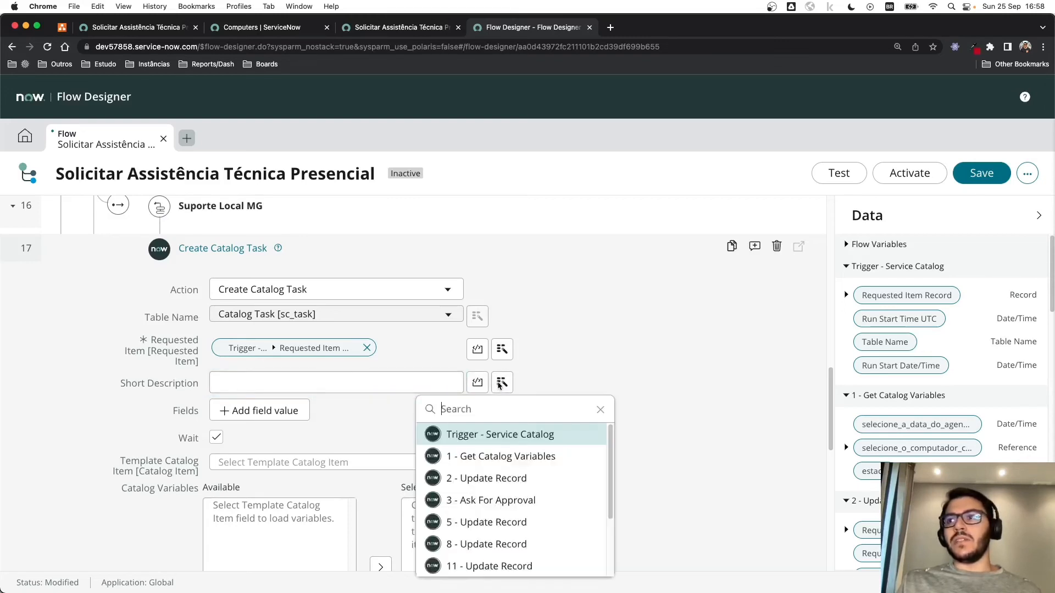
pyautogui.click(555, 435)
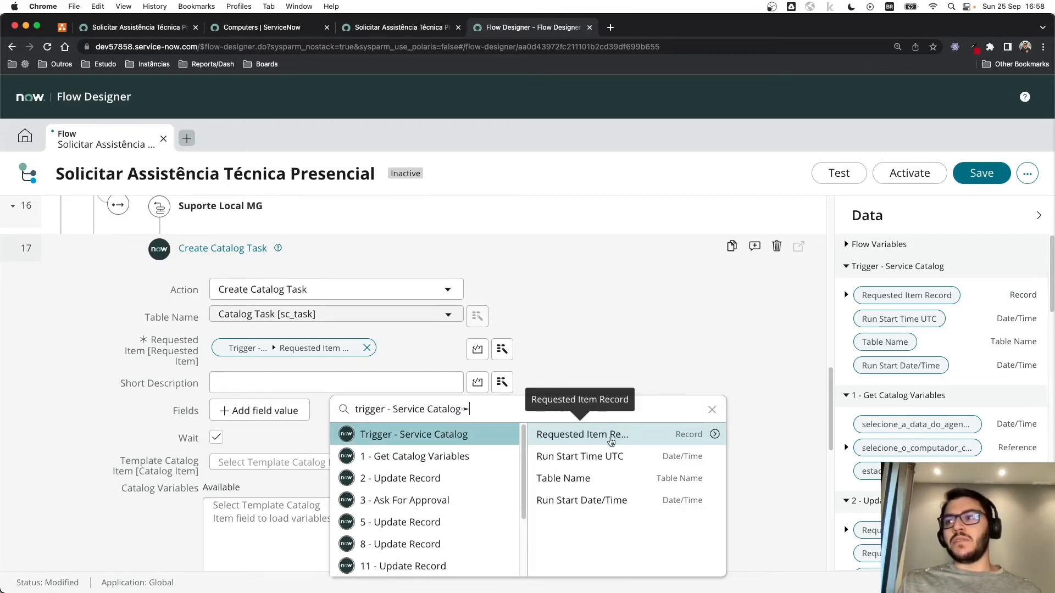
pyautogui.click(714, 435)
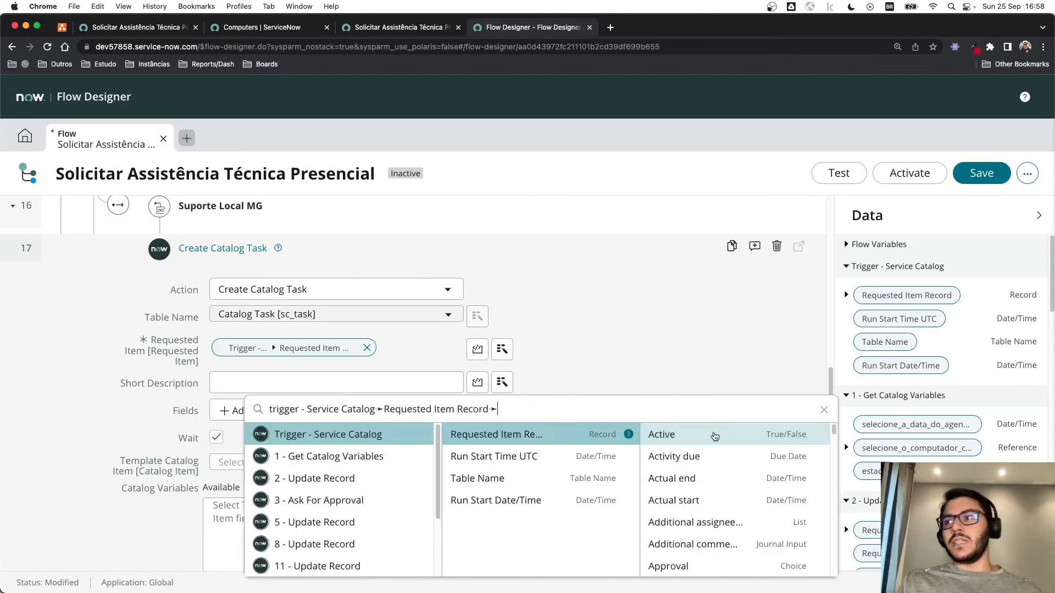
pyautogui.scroll(-5, 717, 456)
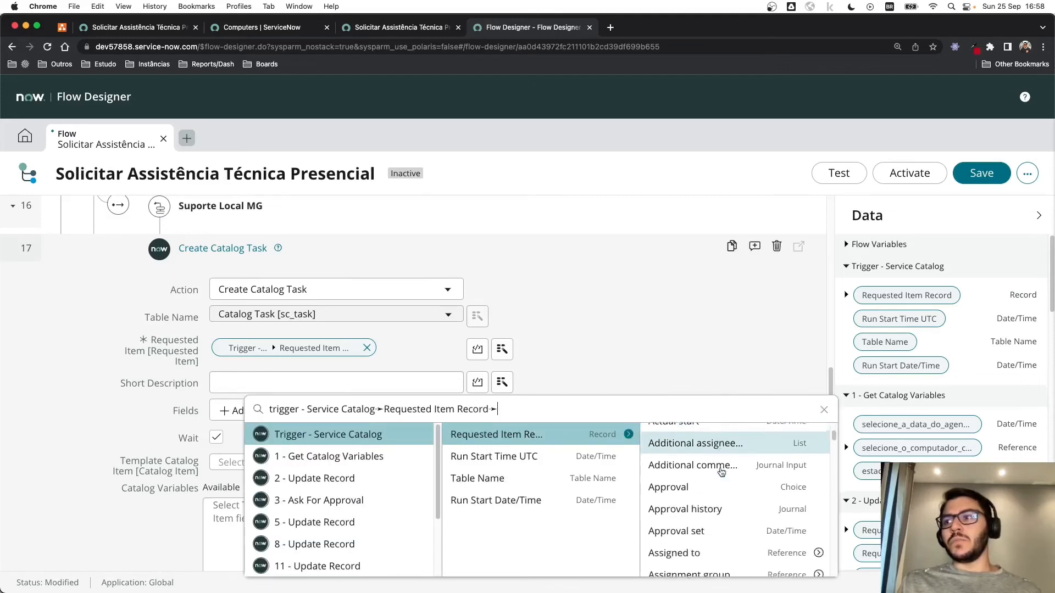
pyautogui.scroll(-3, 720, 477)
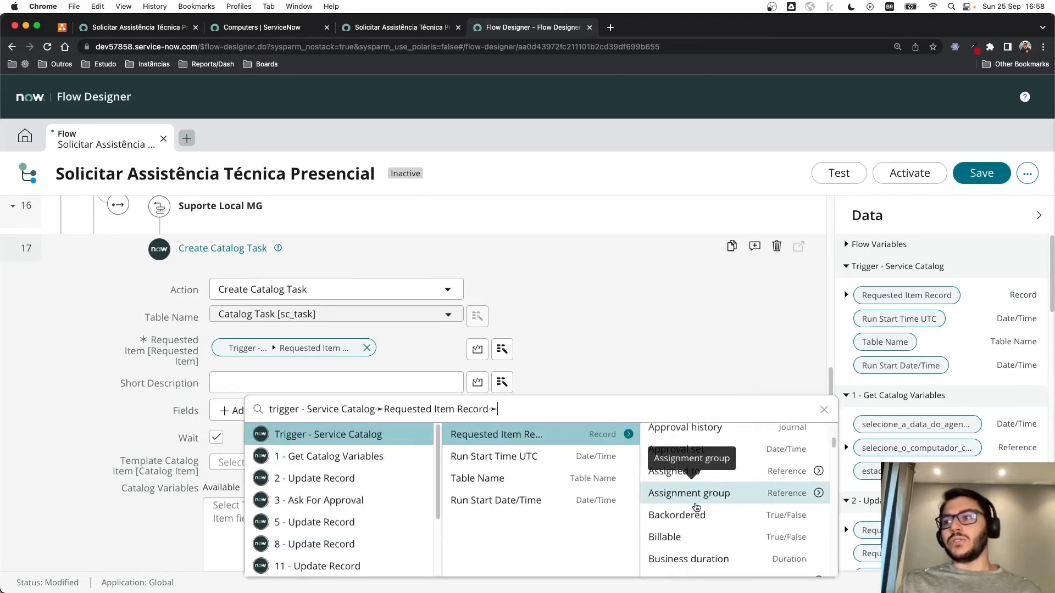
pyautogui.scroll(-5, 703, 519)
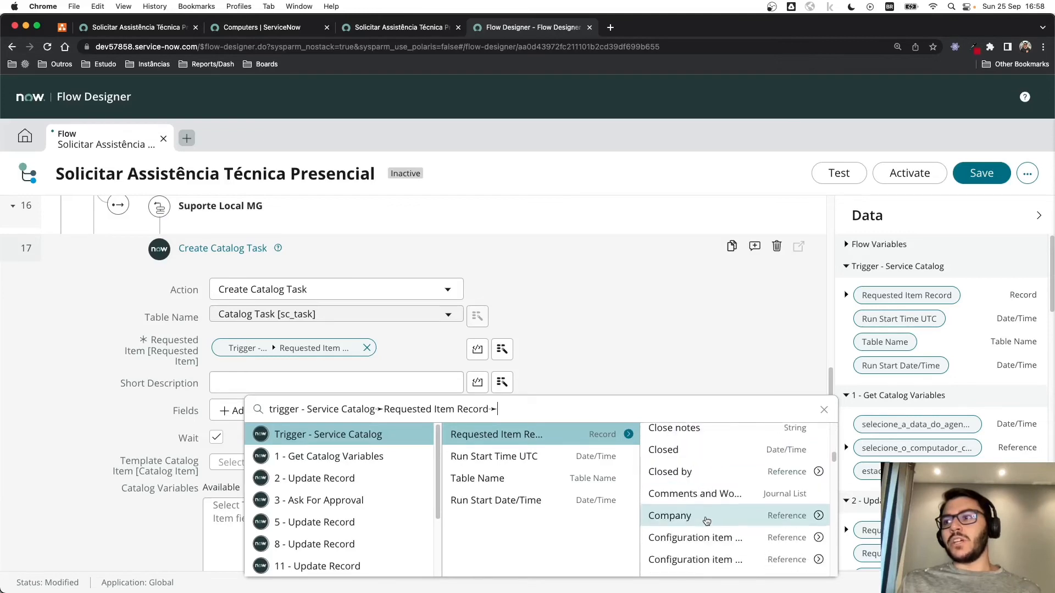
pyautogui.scroll(-5, 707, 521)
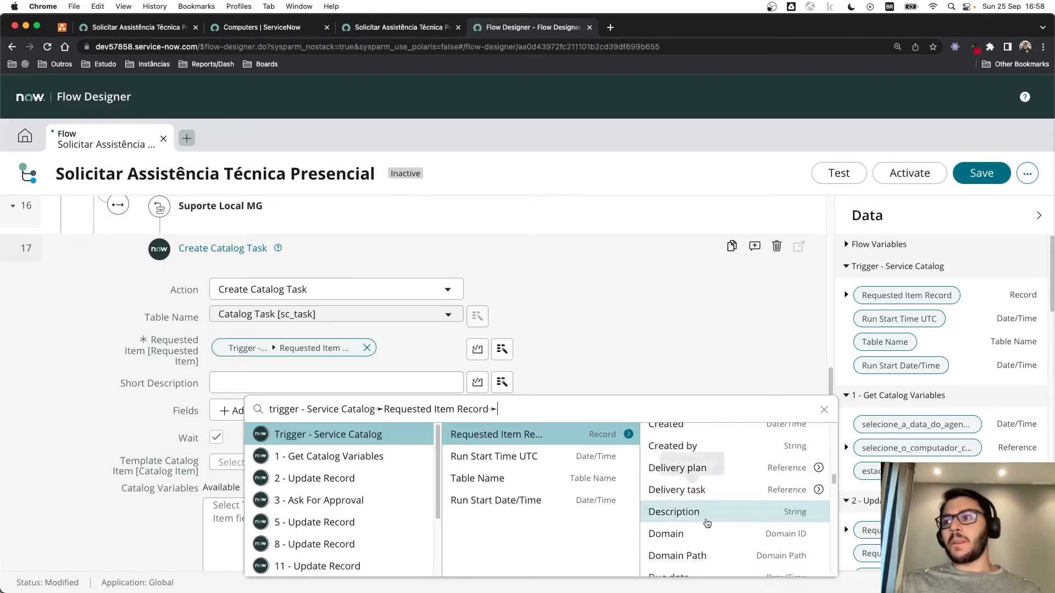
pyautogui.scroll(-5, 706, 523)
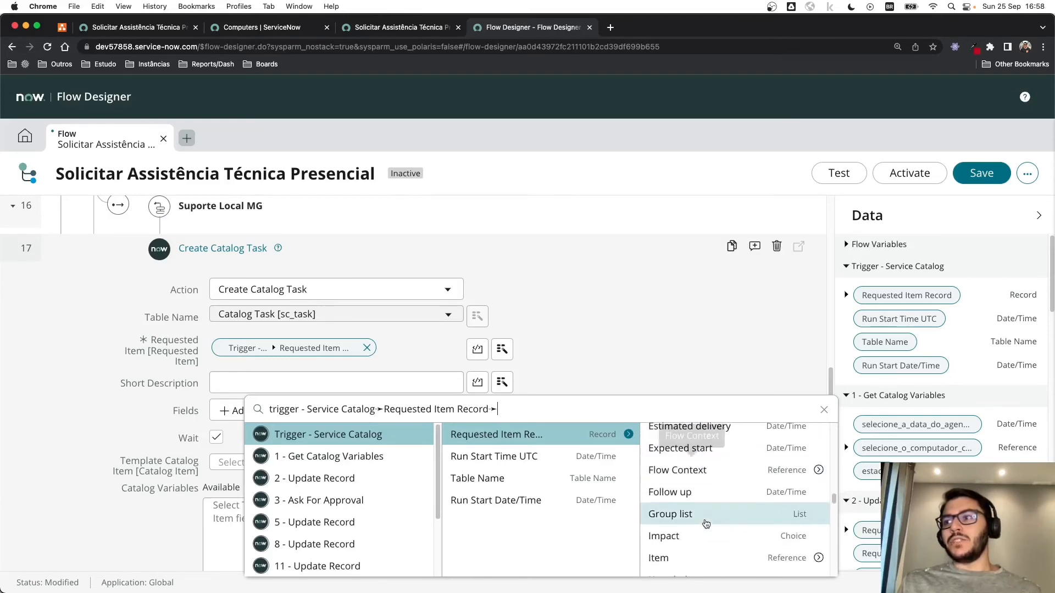
pyautogui.scroll(-2, 706, 522)
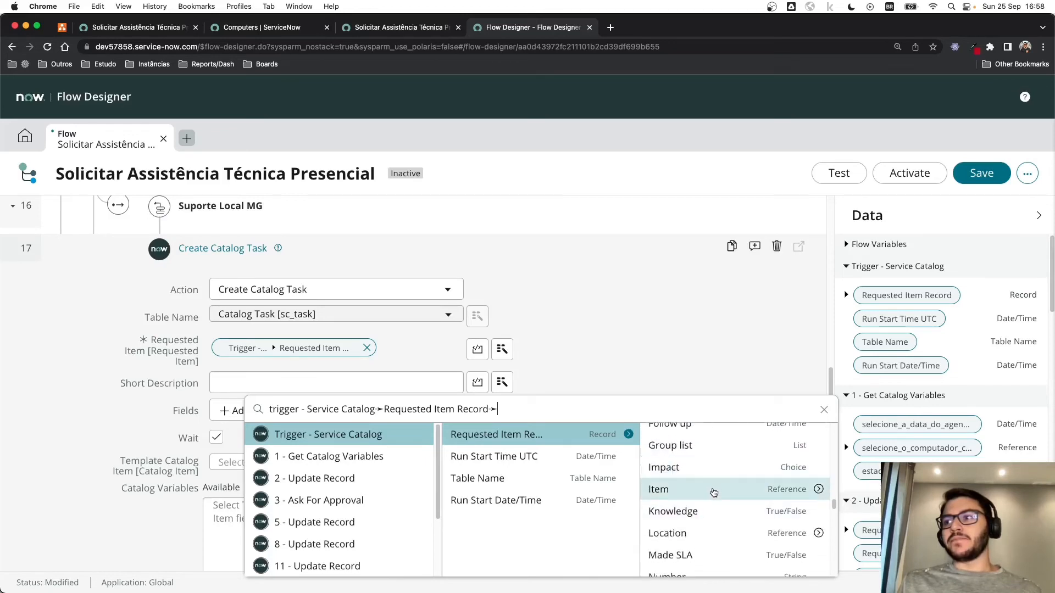
pyautogui.click(818, 489)
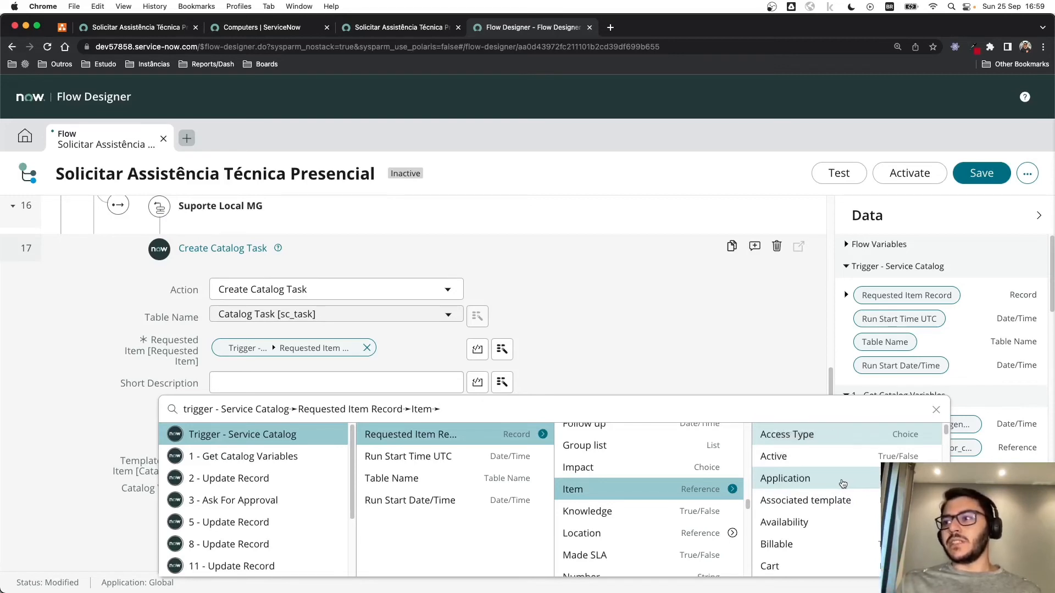
pyautogui.scroll(-8, 836, 488)
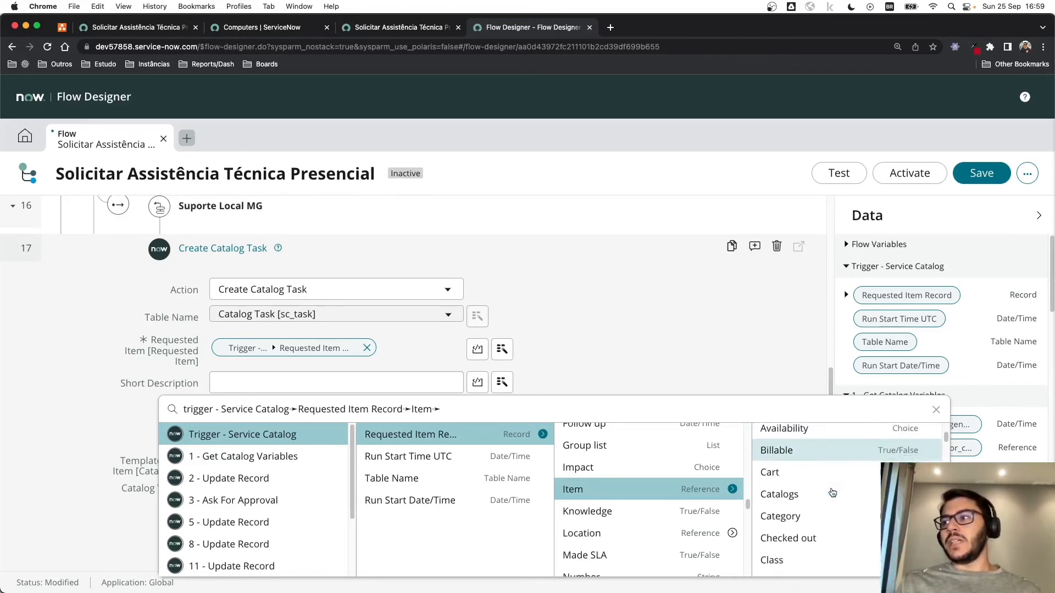
pyautogui.scroll(-10, 824, 503)
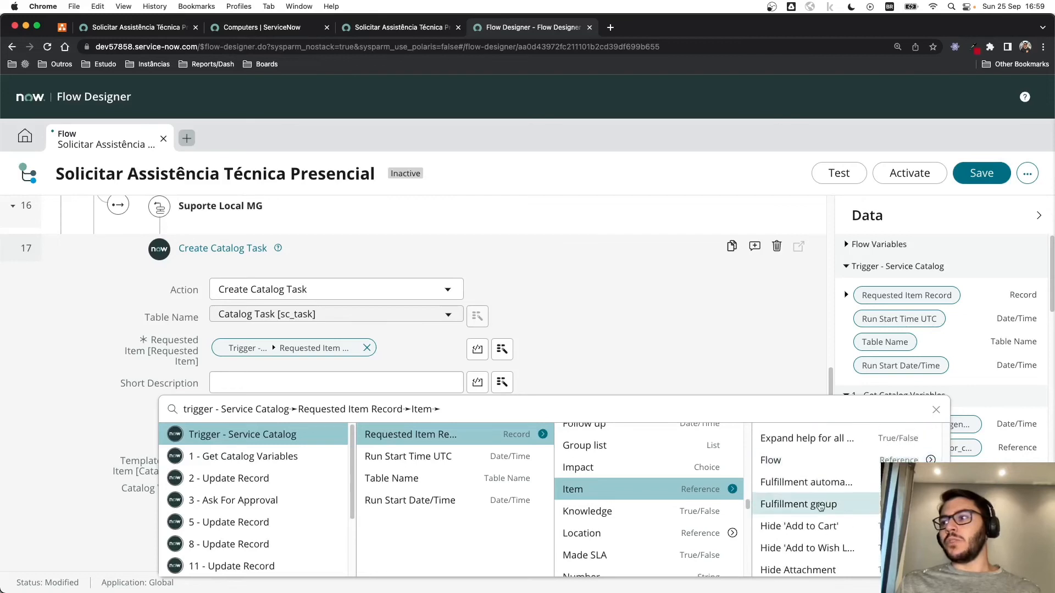
pyautogui.scroll(-5, 817, 511)
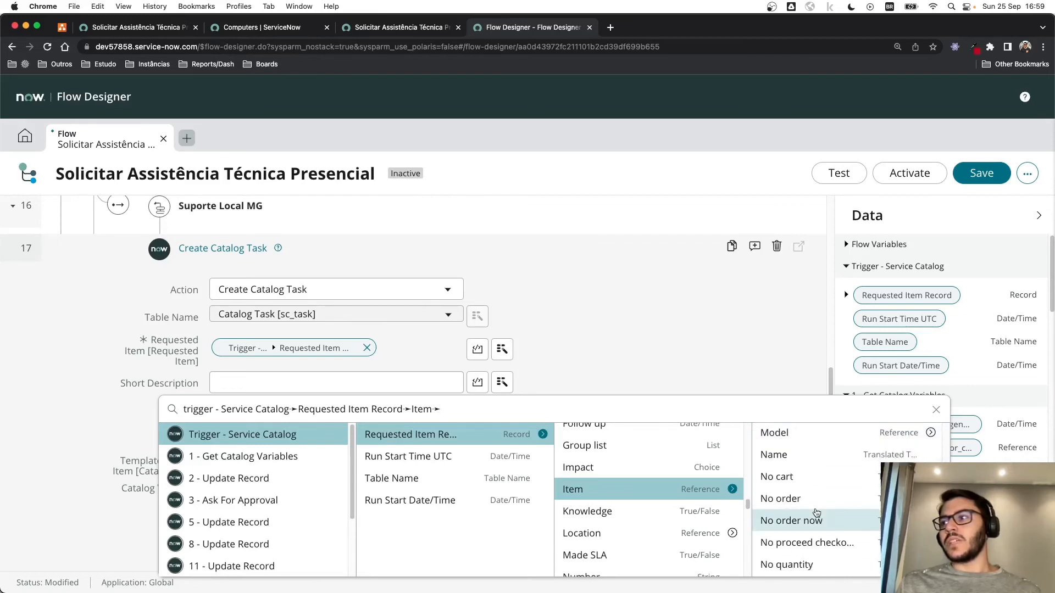
pyautogui.scroll(3, 813, 508)
pyautogui.scroll(-2, 812, 520)
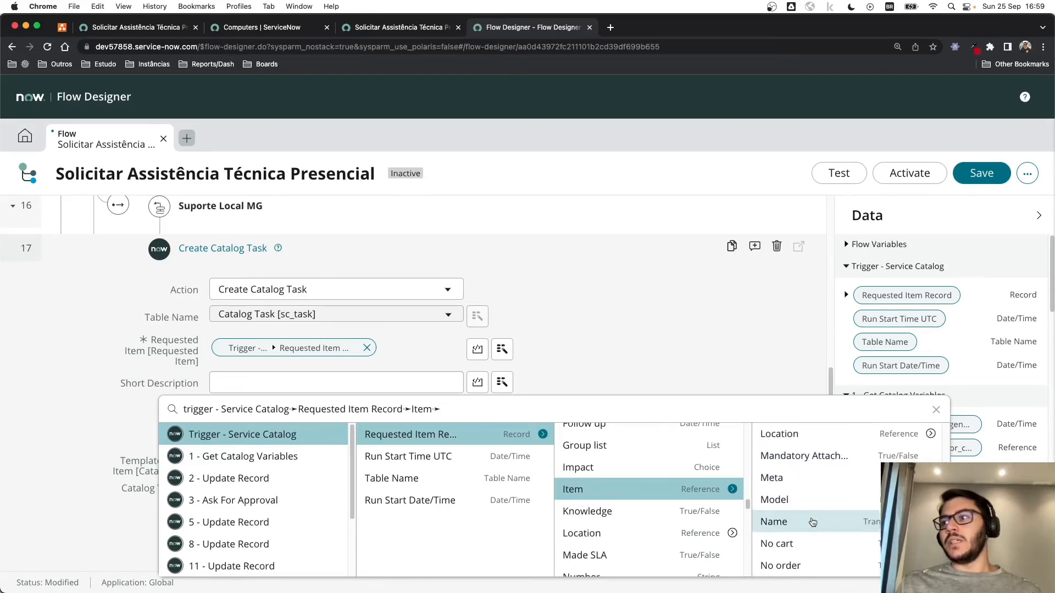
pyautogui.click(811, 521)
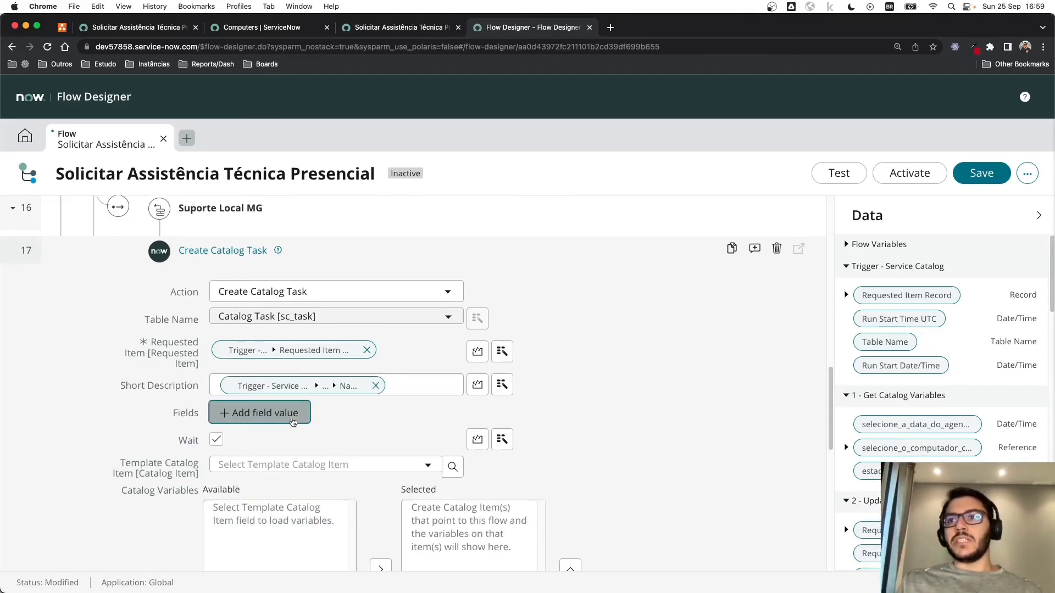
# Step: Add an Assignment group field value to the Create Catalog Task action under Suporte Local MG
pyautogui.click(275, 414)
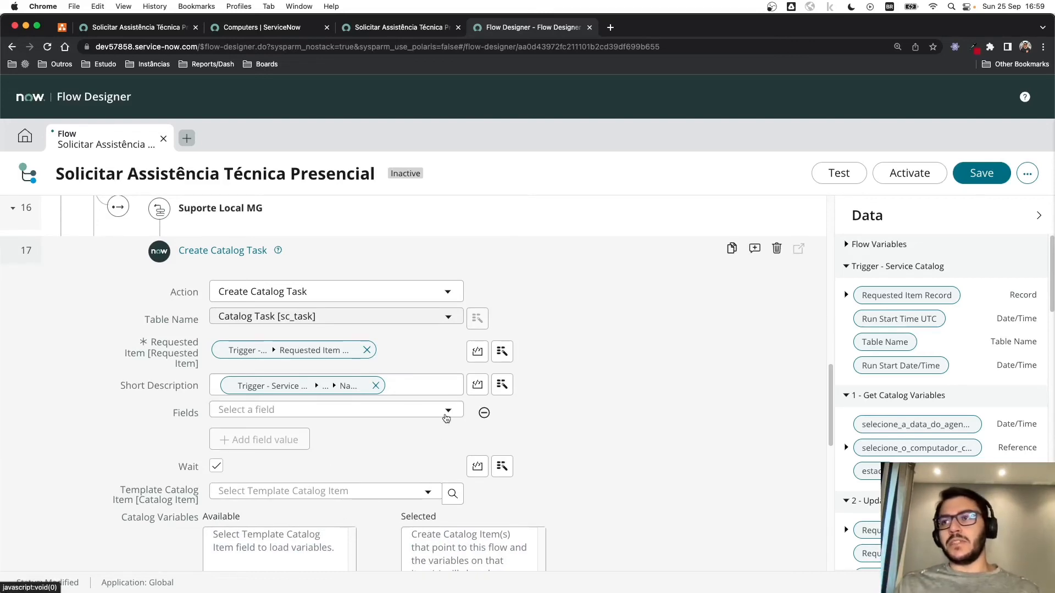
pyautogui.click(445, 416)
pyautogui.write('assi')
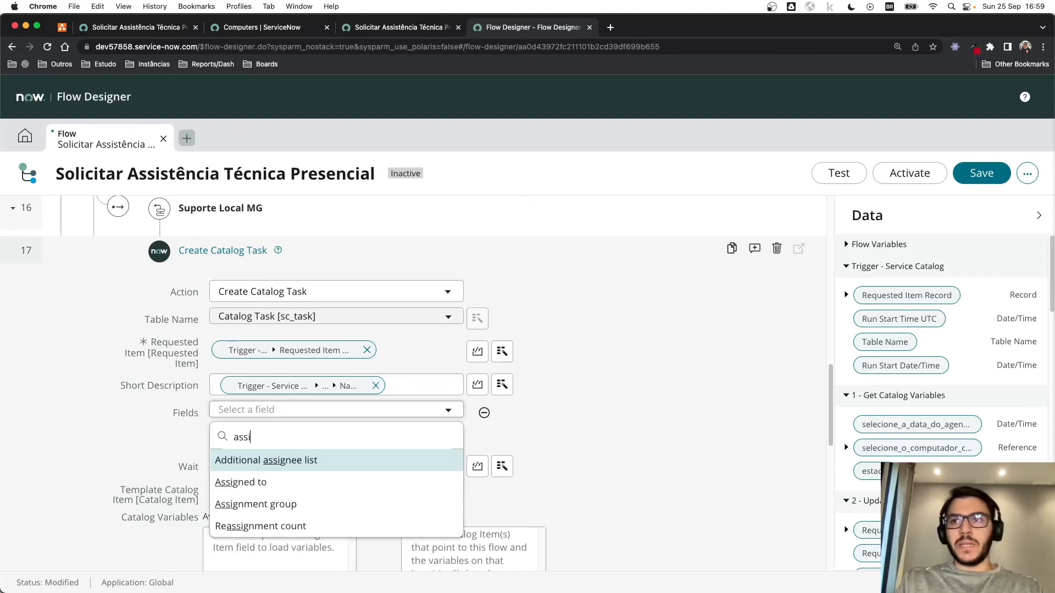
pyautogui.press('Down')
pyautogui.press('Down')
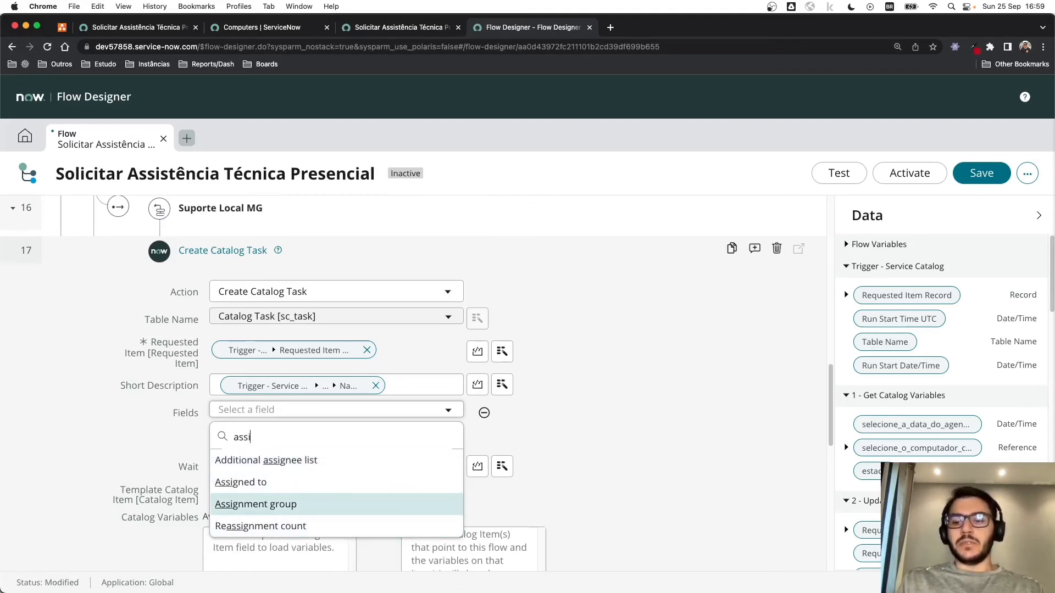
pyautogui.press('Return')
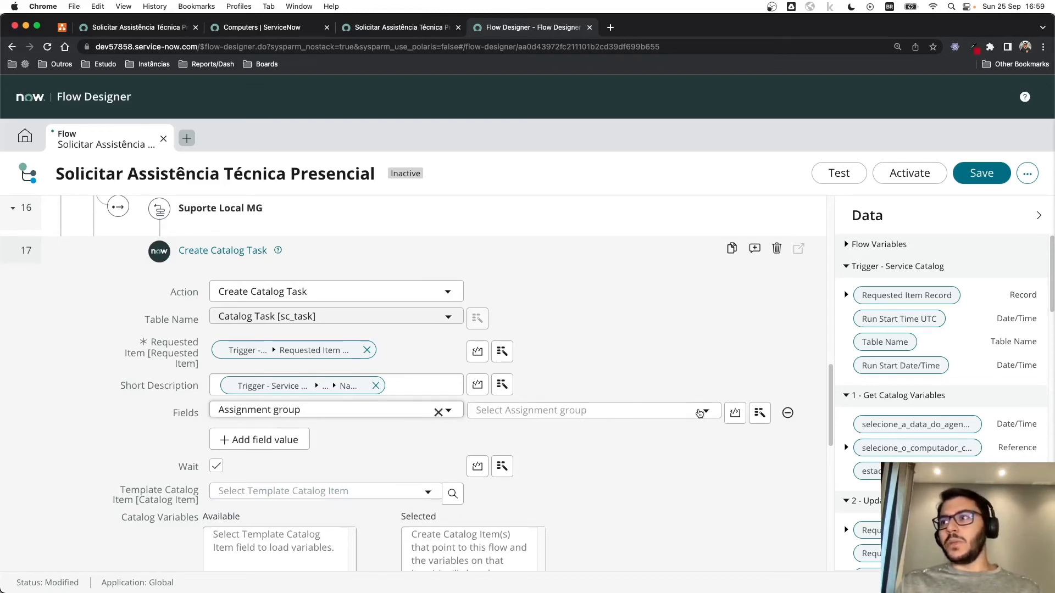
# Step: Map the catalog task's Assignment group to the Group Record from step 15, Make a decision, and check the decision table's answer groups
pyautogui.click(690, 413)
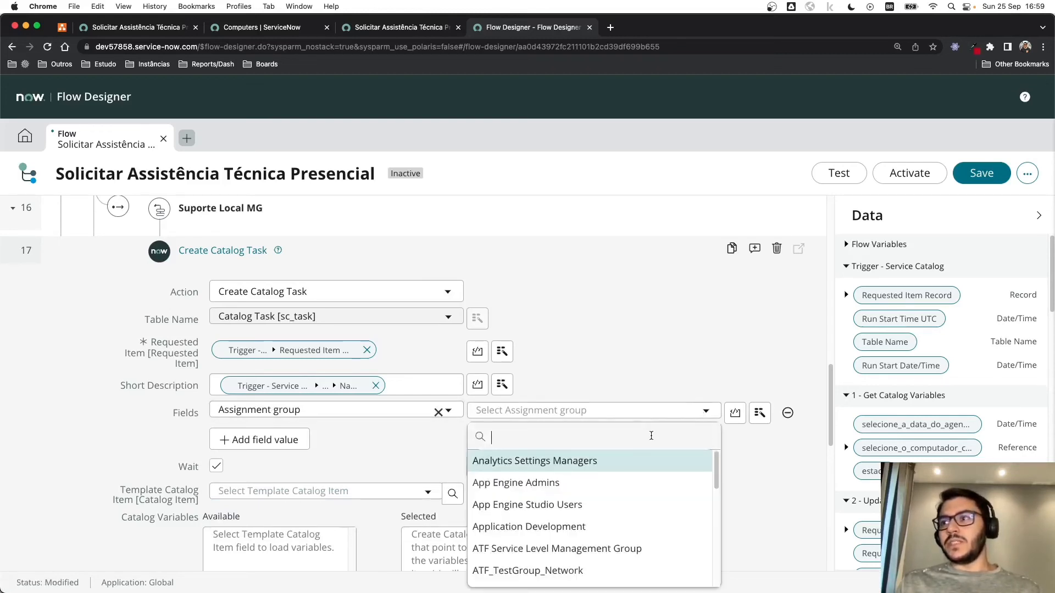
pyautogui.click(689, 386)
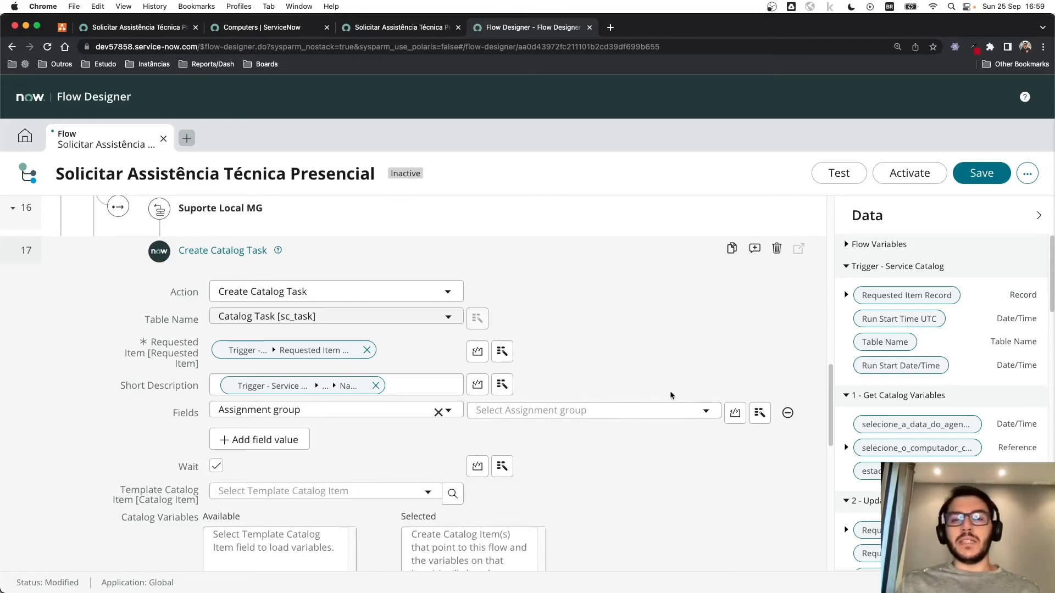
pyautogui.click(760, 415)
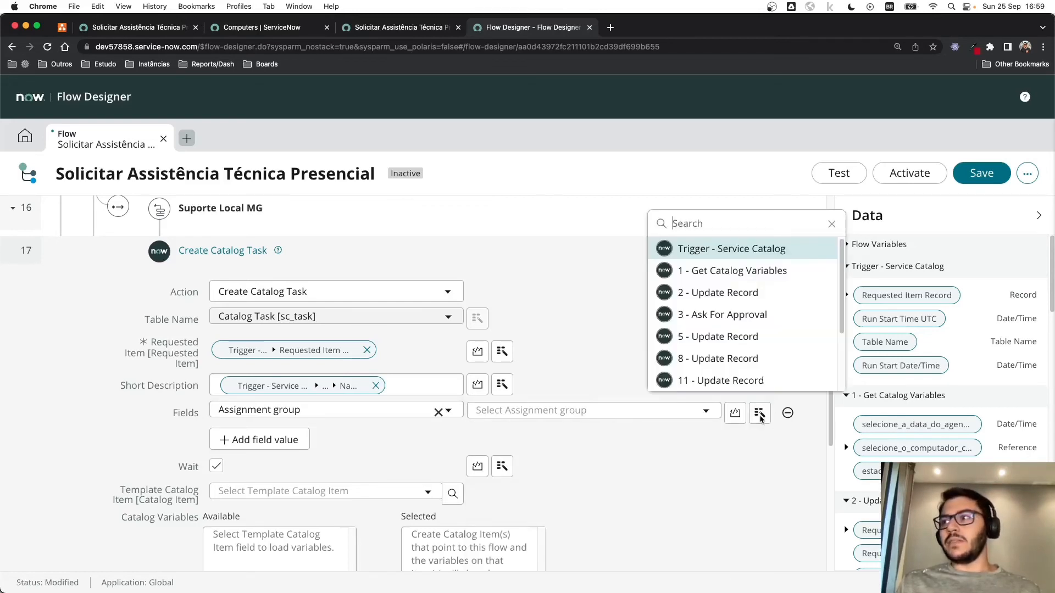
pyautogui.scroll(-3, 730, 348)
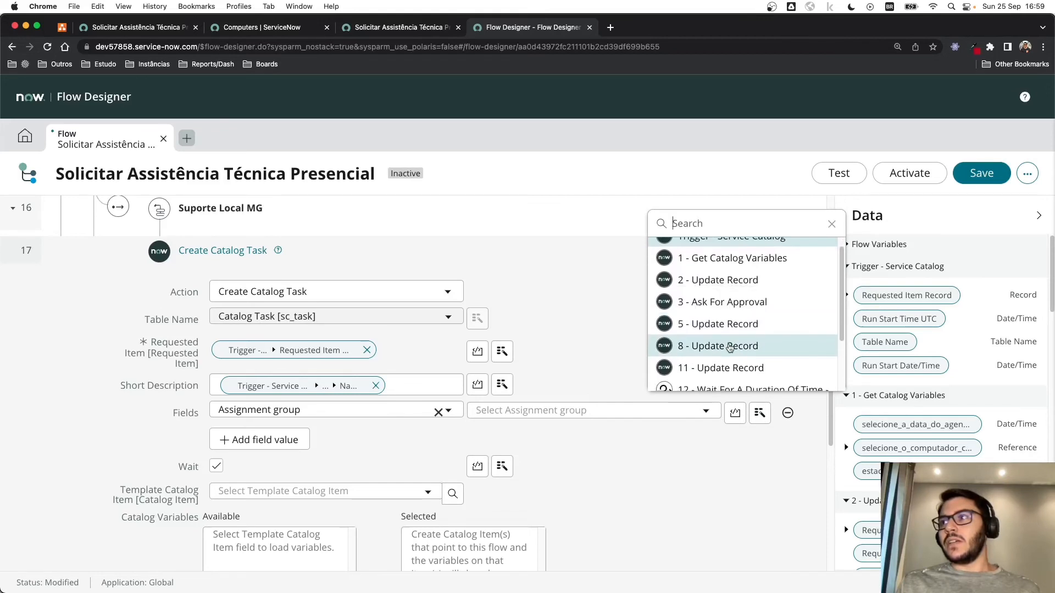
pyautogui.scroll(-1, 729, 348)
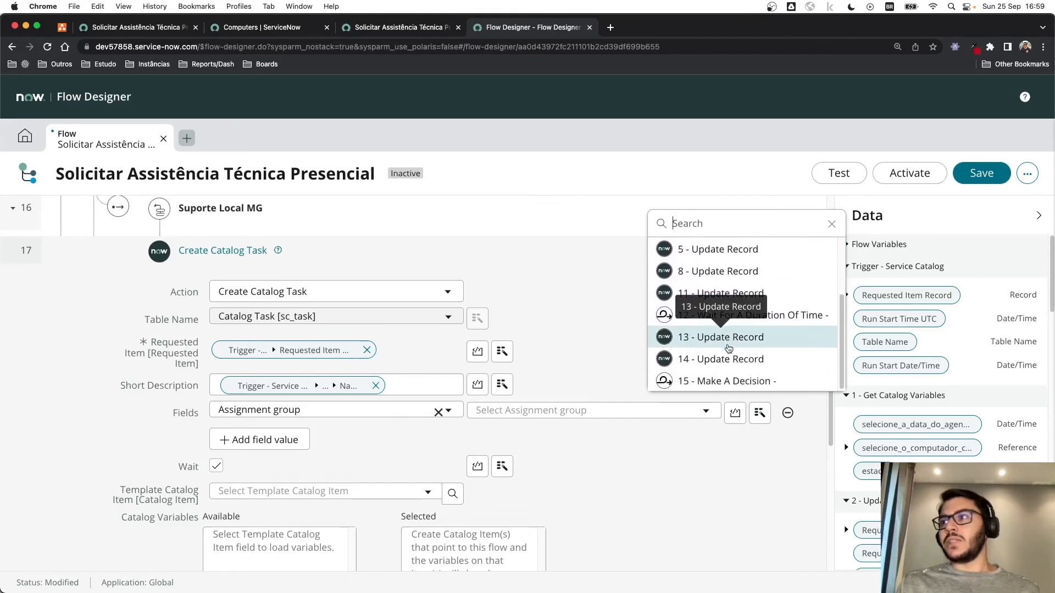
pyautogui.click(725, 381)
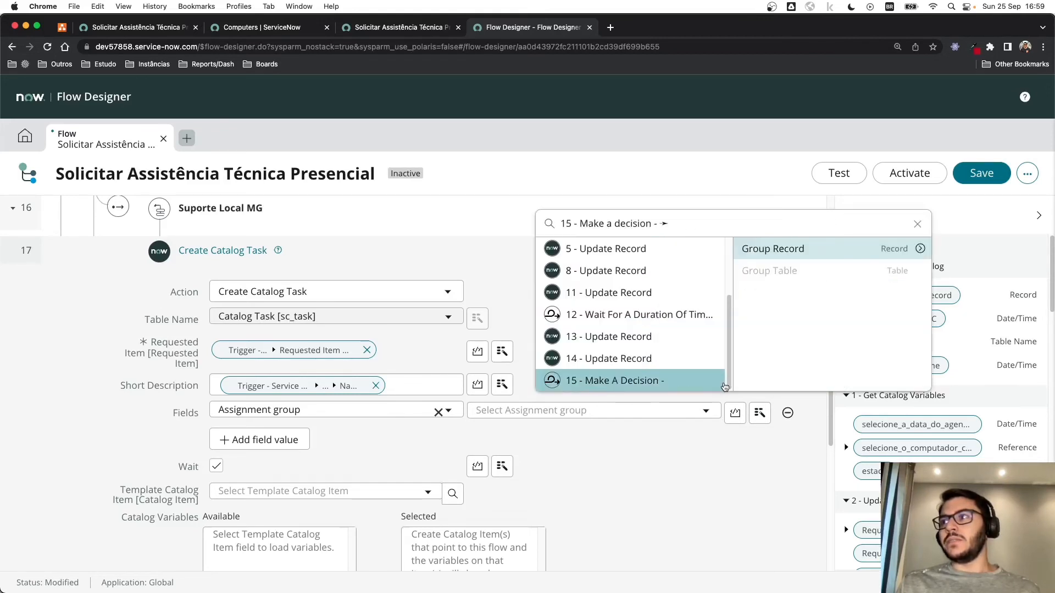
pyautogui.click(794, 251)
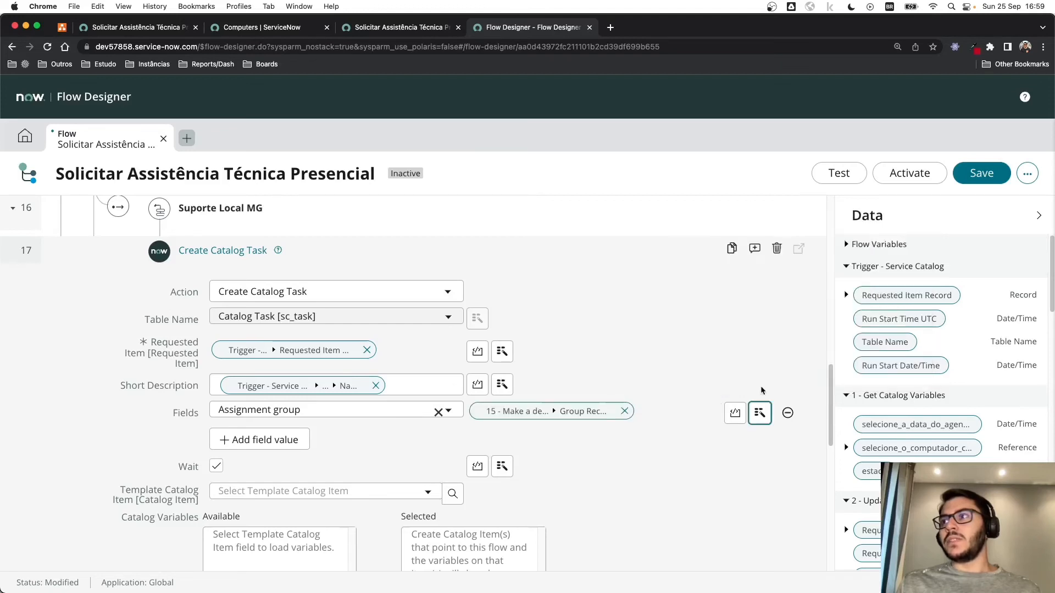
pyautogui.click(339, 30)
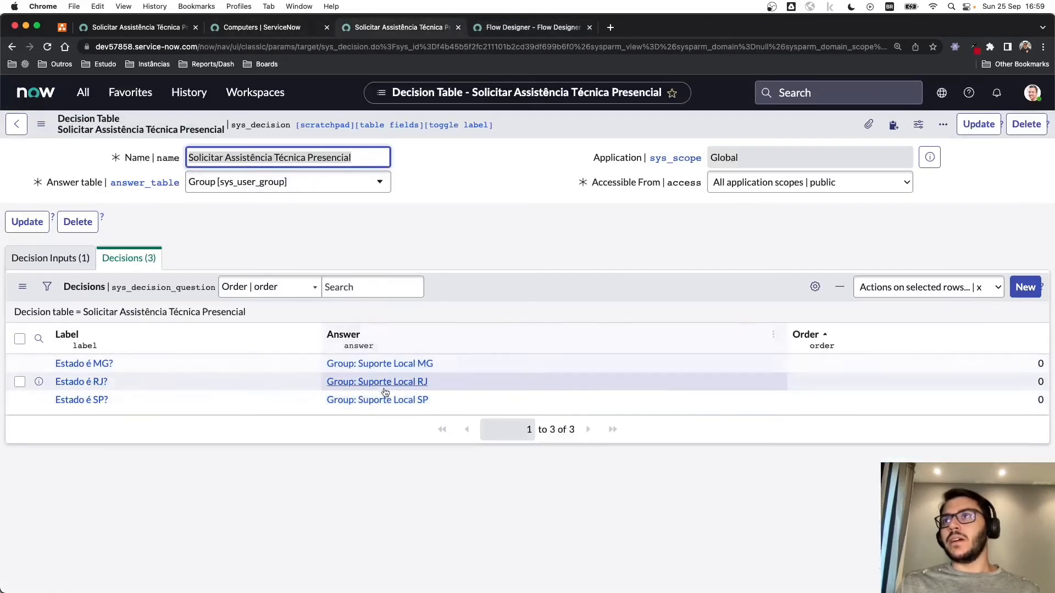
pyautogui.click(504, 32)
# Step: Duplicate the Suporte Local MG branch's Create Catalog Task action and move the copy under Suporte Local RJ
pyautogui.scroll(-3, 665, 422)
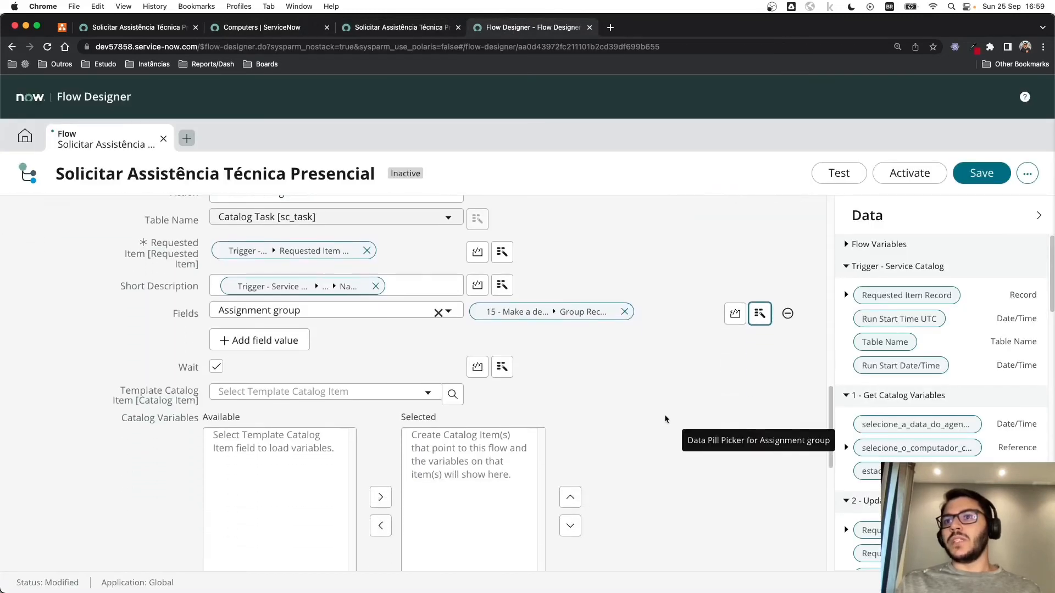
pyautogui.scroll(-3, 371, 419)
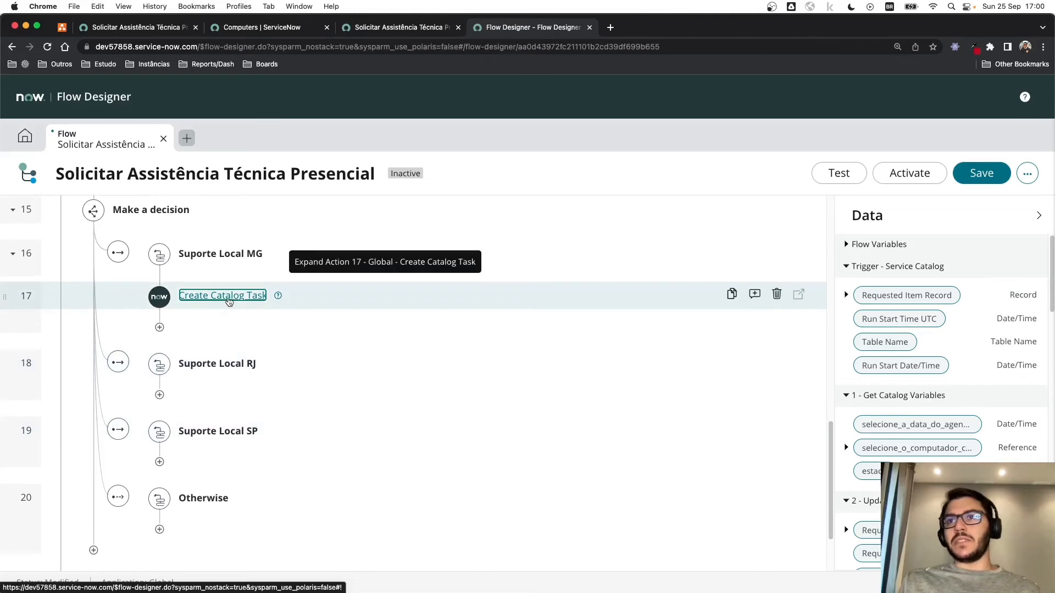
pyautogui.click(732, 295)
pyautogui.scroll(-2, 365, 405)
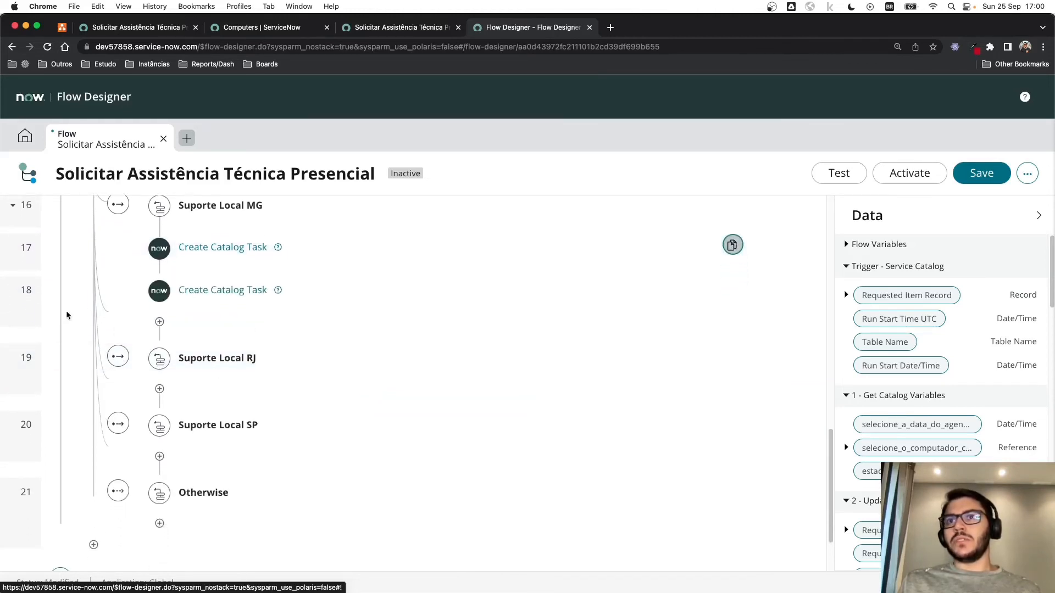
pyautogui.moveTo(45, 299)
pyautogui.moveTo(4, 291); pyautogui.dragTo(160, 389)
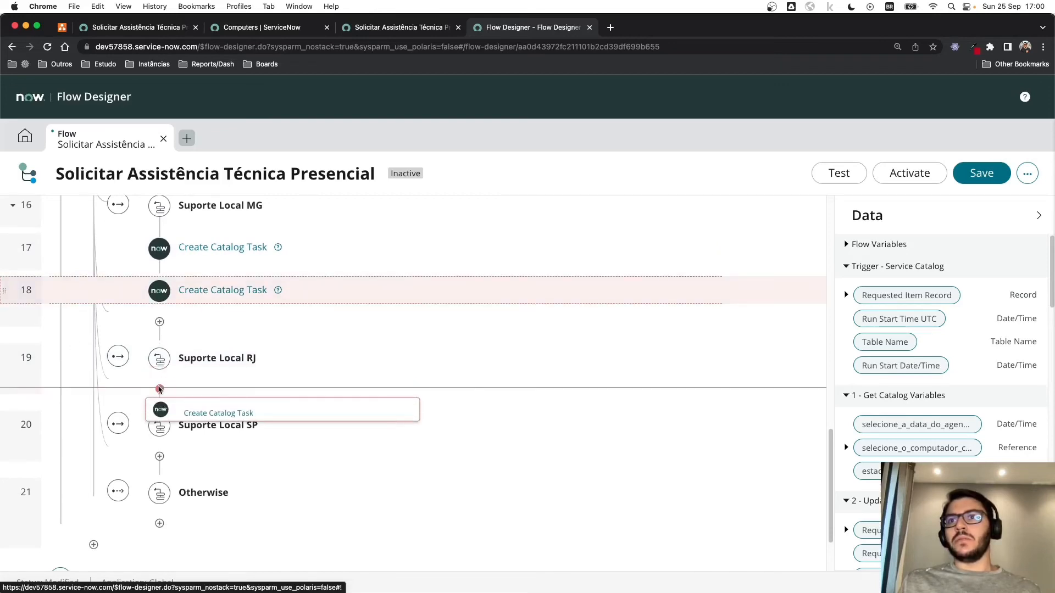
pyautogui.moveTo(446, 409); pyautogui.dragTo(447, 408)
pyautogui.scroll(-2, 447, 407)
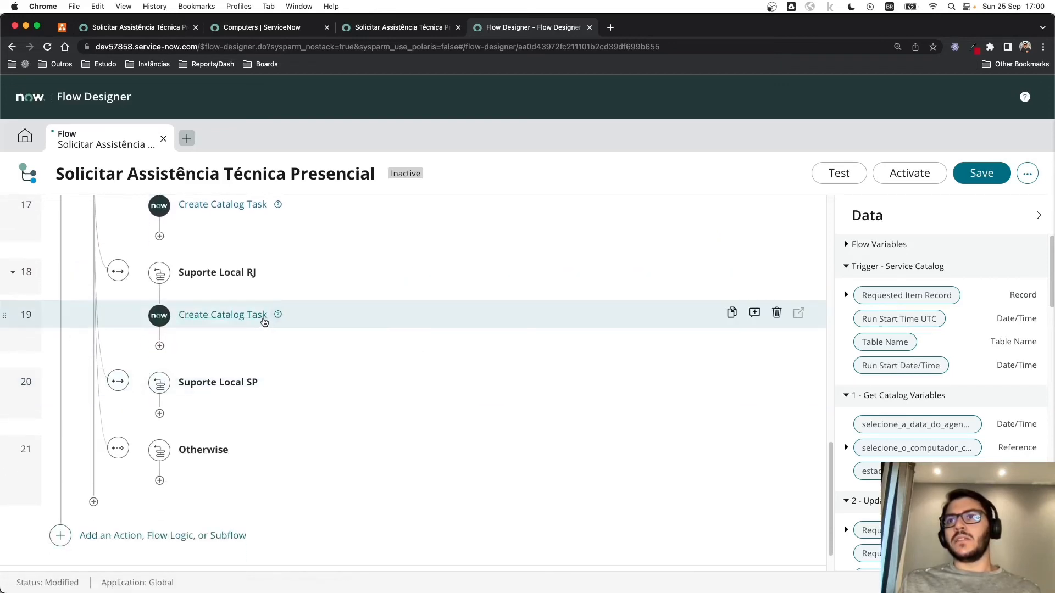
# Step: Duplicate the Suporte Local RJ branch's Create Catalog Task action and move the copy under Suporte Local SP
pyautogui.click(731, 314)
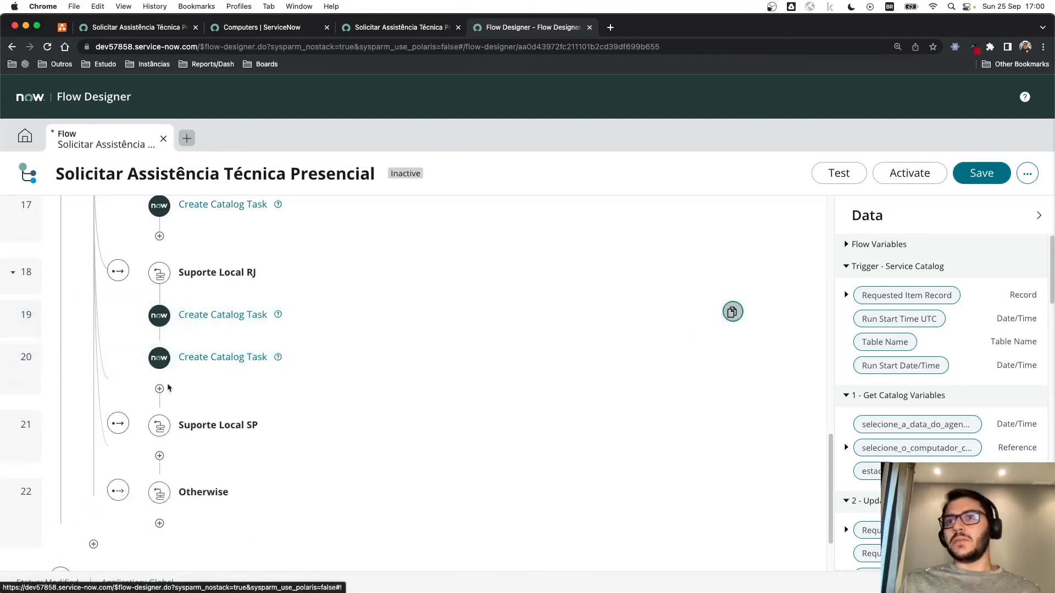
pyautogui.moveTo(3, 360); pyautogui.dragTo(163, 459)
pyautogui.moveTo(536, 441); pyautogui.dragTo(530, 438)
# Step: Duplicate the Suporte Local SP branch's Create Catalog Task action and move the copy under Otherwise
pyautogui.scroll(-2, 531, 438)
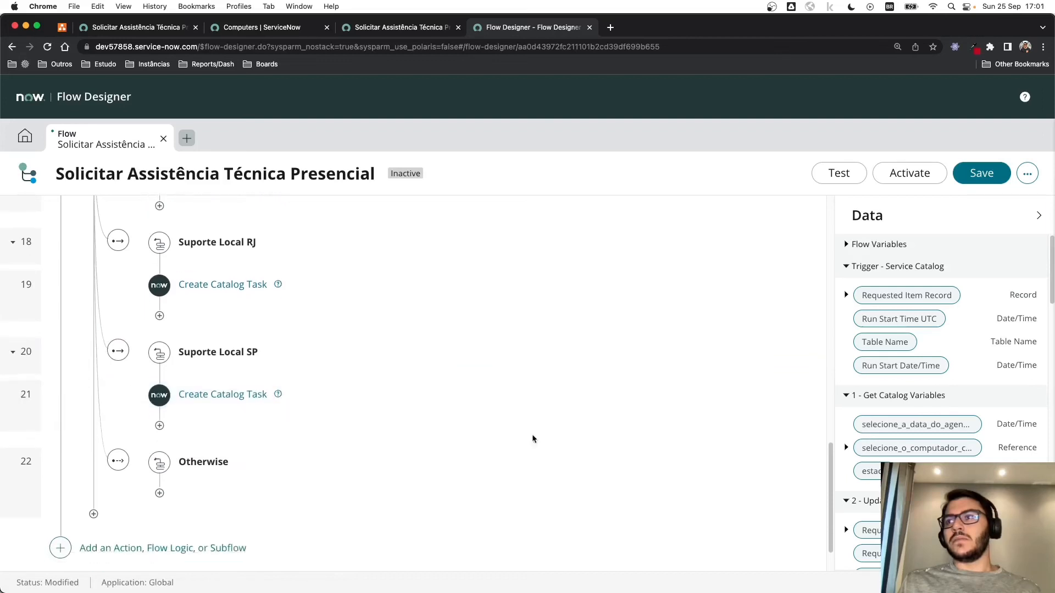
pyautogui.click(732, 378)
pyautogui.scroll(-3, 731, 377)
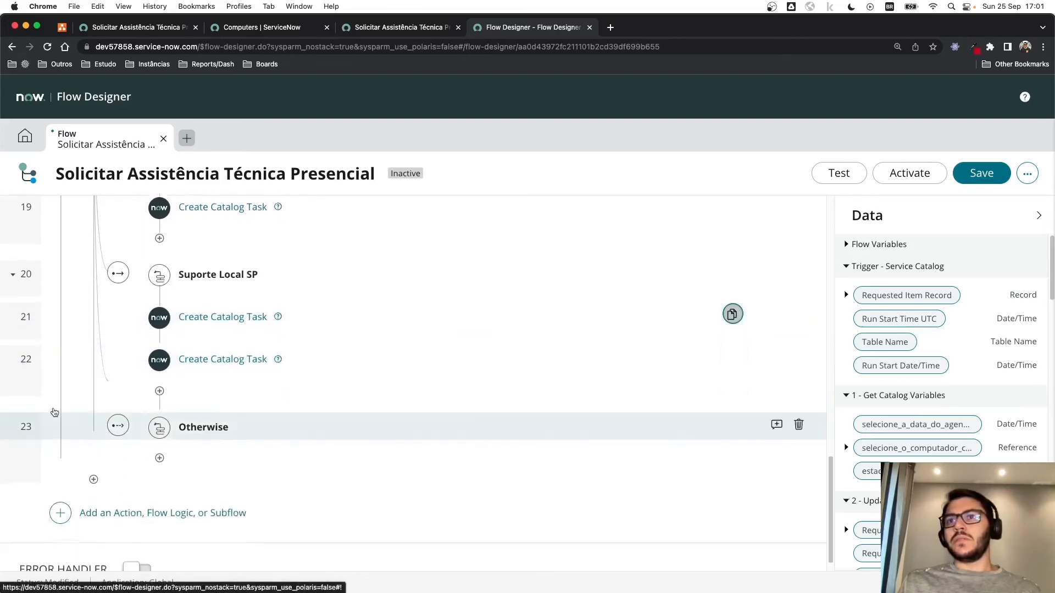
pyautogui.moveTo(4, 356); pyautogui.dragTo(159, 452)
pyautogui.moveTo(232, 450); pyautogui.dragTo(232, 457)
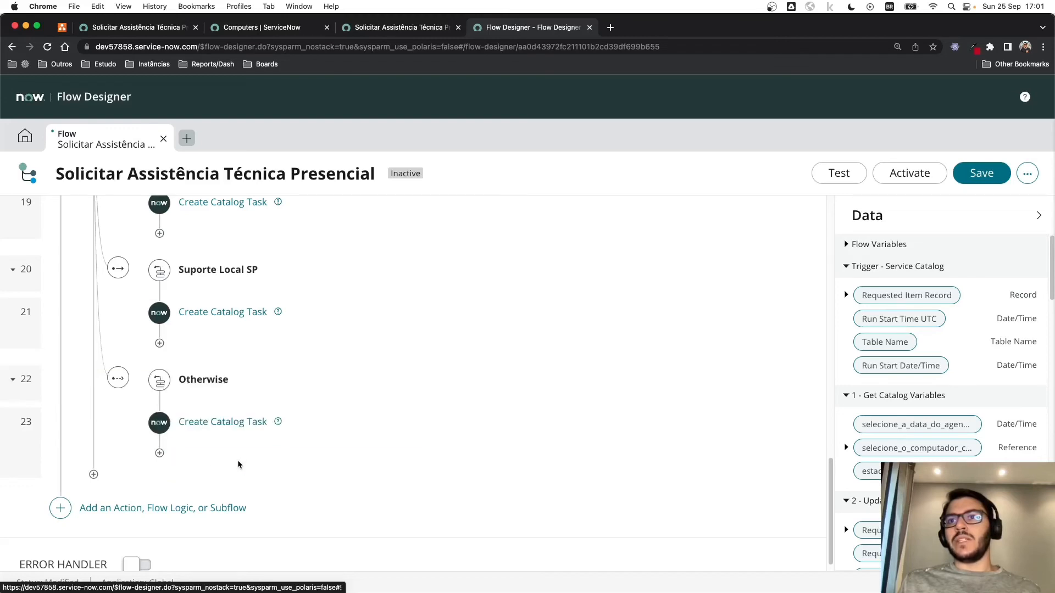
# Step: Replace the Group Record pill with Suporte Remoto as Assignment group in the Otherwise branch's Create Catalog Task action
pyautogui.scroll(-1, 231, 456)
pyautogui.scroll(3, 225, 454)
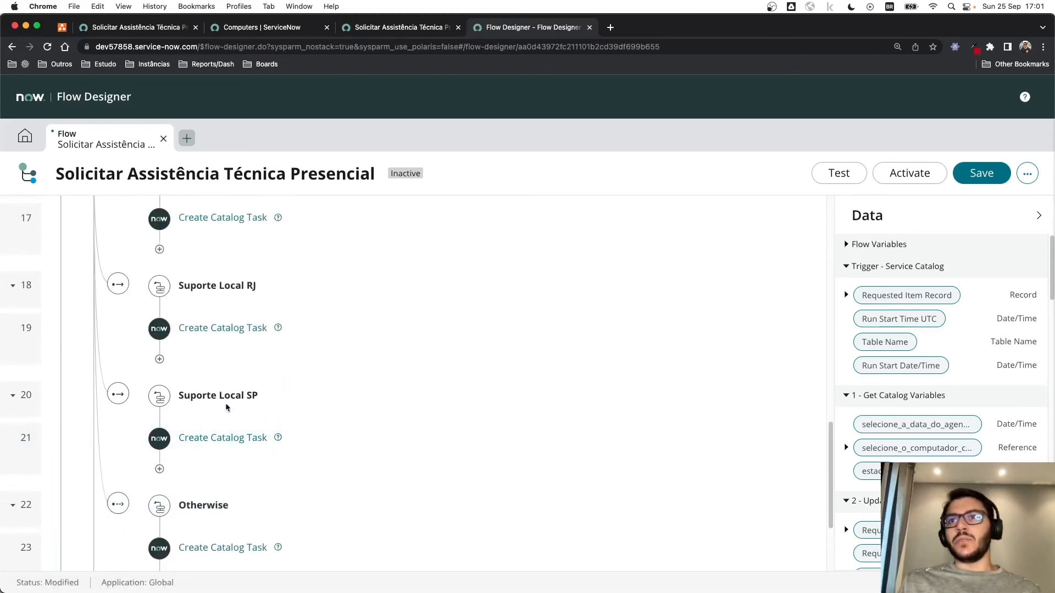
pyautogui.scroll(-1, 212, 441)
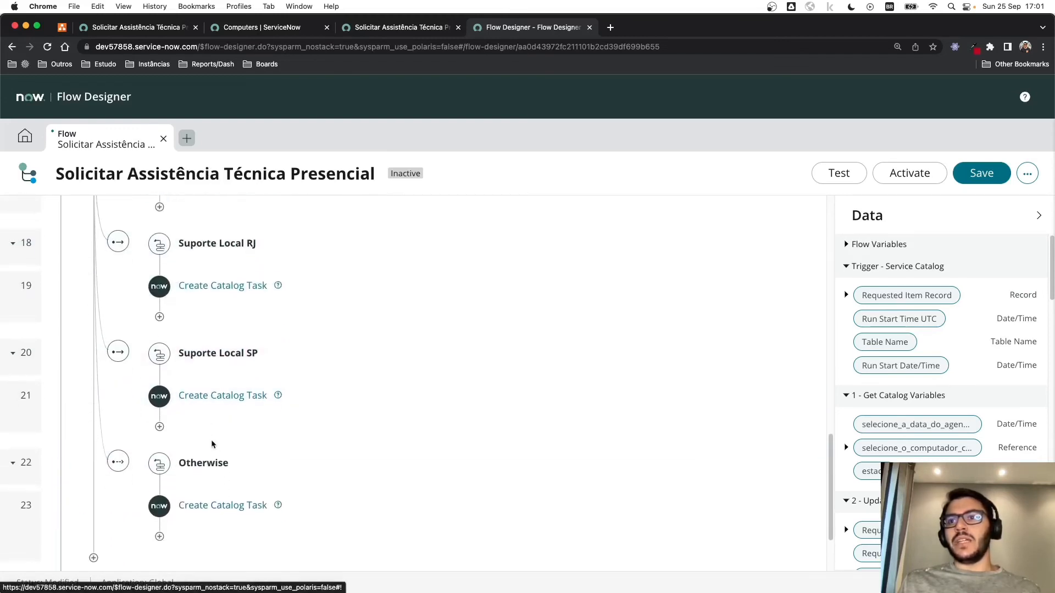
pyautogui.click(208, 493)
pyautogui.scroll(-5, 434, 424)
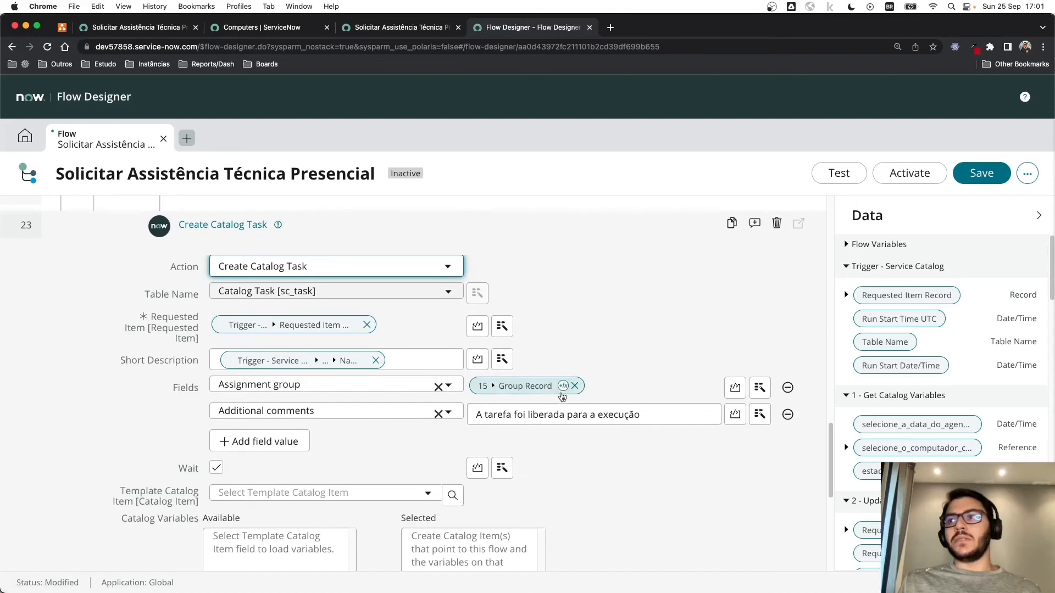
pyautogui.click(575, 385)
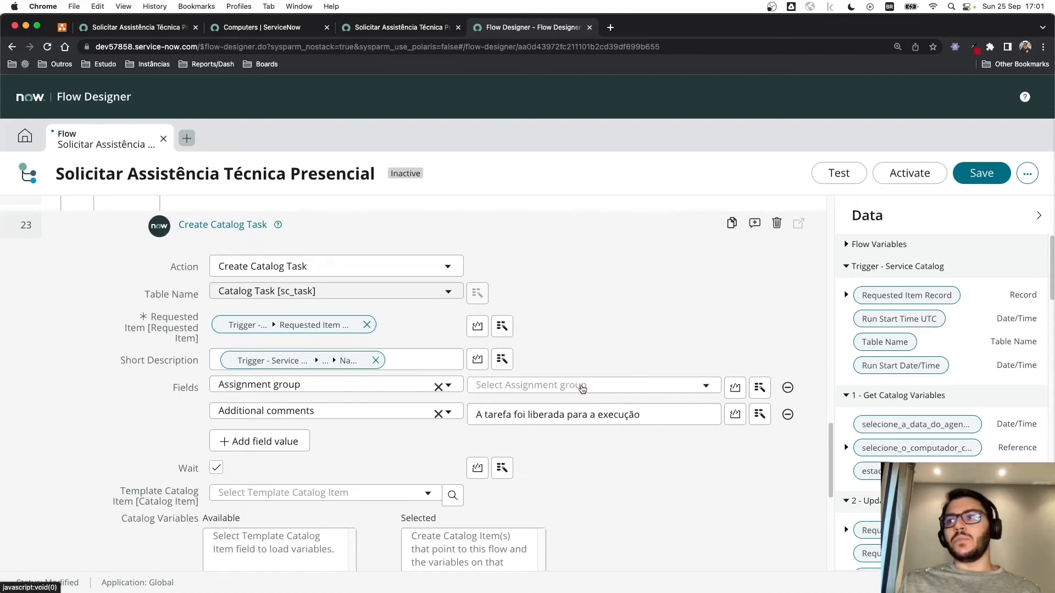
pyautogui.click(583, 386)
pyautogui.write('*remoto')
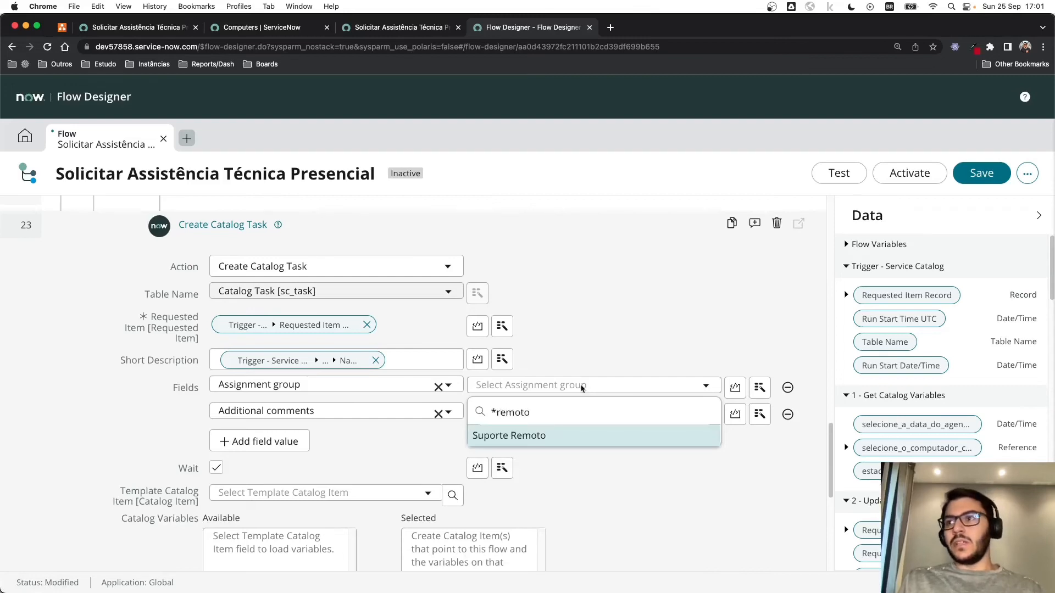
pyautogui.click(513, 435)
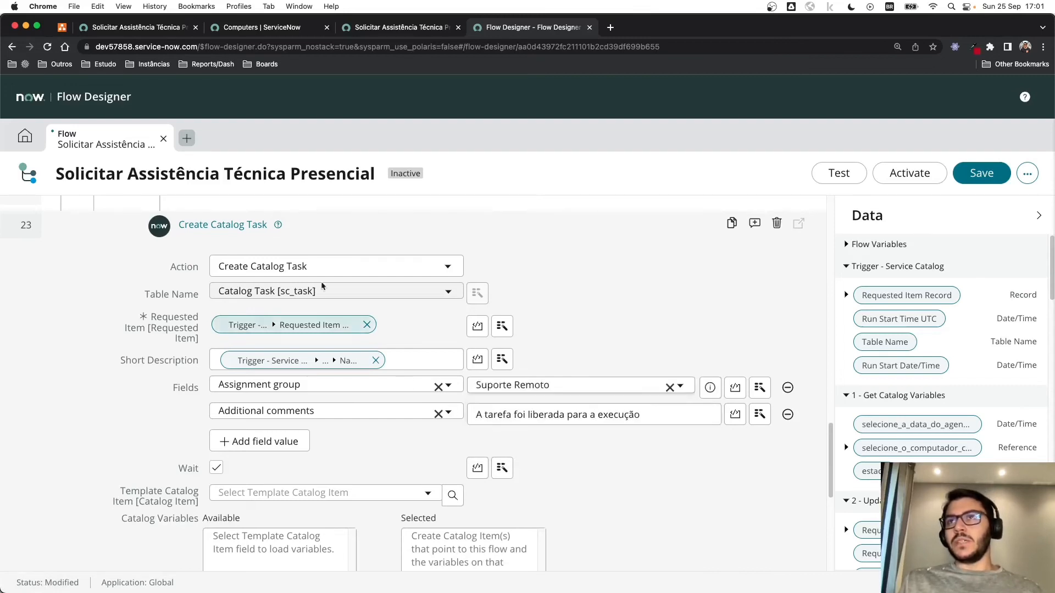
# Step: Check the flowchart's Qualquer outra localidade branch in diagrams.net, then return to Flow Designer and finish editing the Otherwise branch's catalog task
pyautogui.click(76, 27)
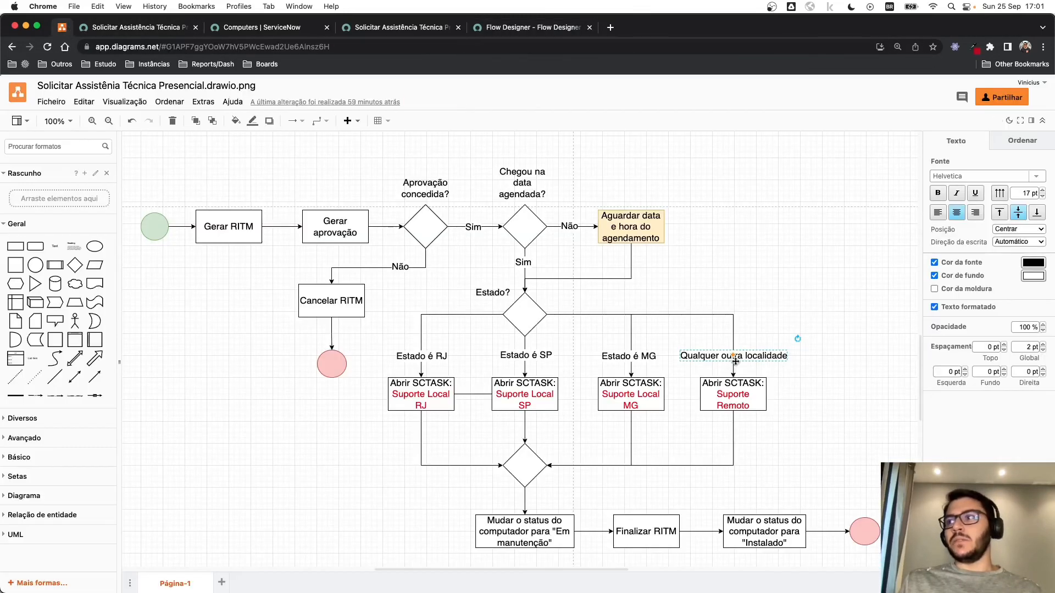
pyautogui.click(742, 400)
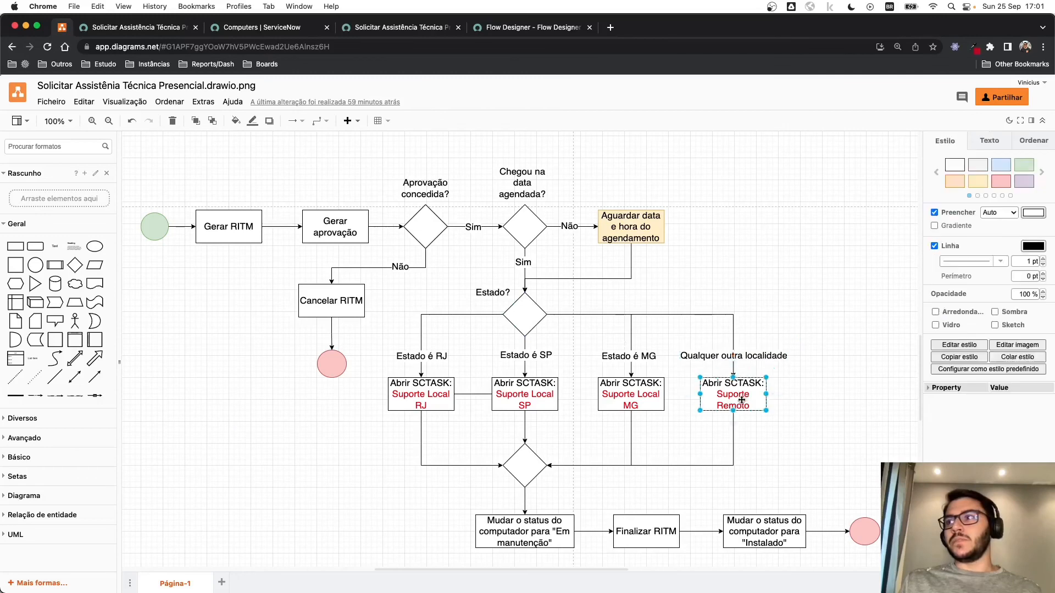
pyautogui.click(540, 29)
pyautogui.scroll(-5, 583, 454)
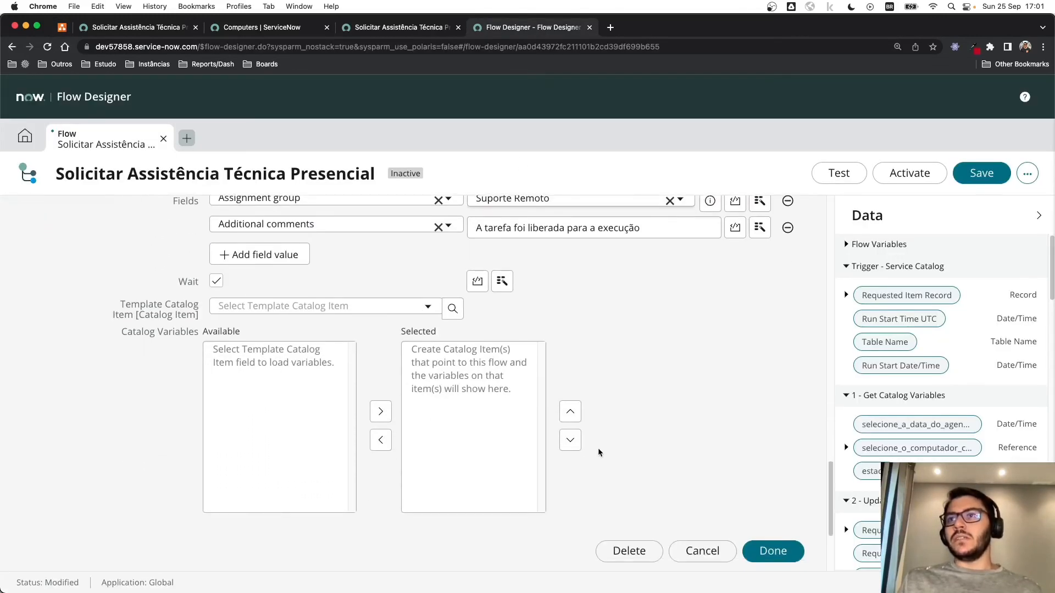
pyautogui.scroll(3, 591, 428)
pyautogui.scroll(-5, 681, 481)
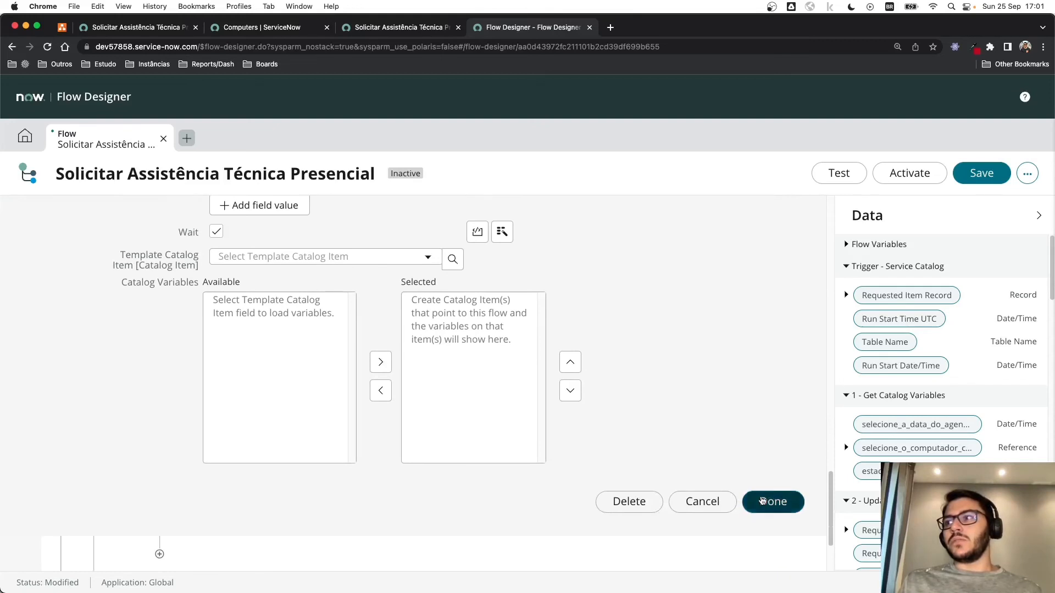
pyautogui.click(773, 502)
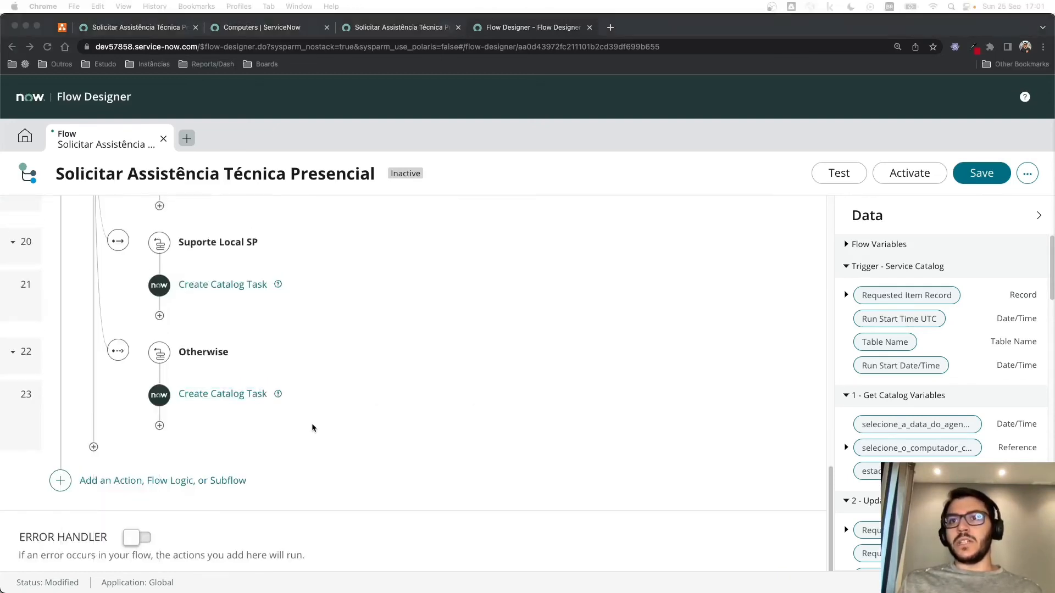
# Step: Review the Make a decision branches from Suporte Local MG to Otherwise and their Create Catalog Task actions
pyautogui.scroll(6, 306, 419)
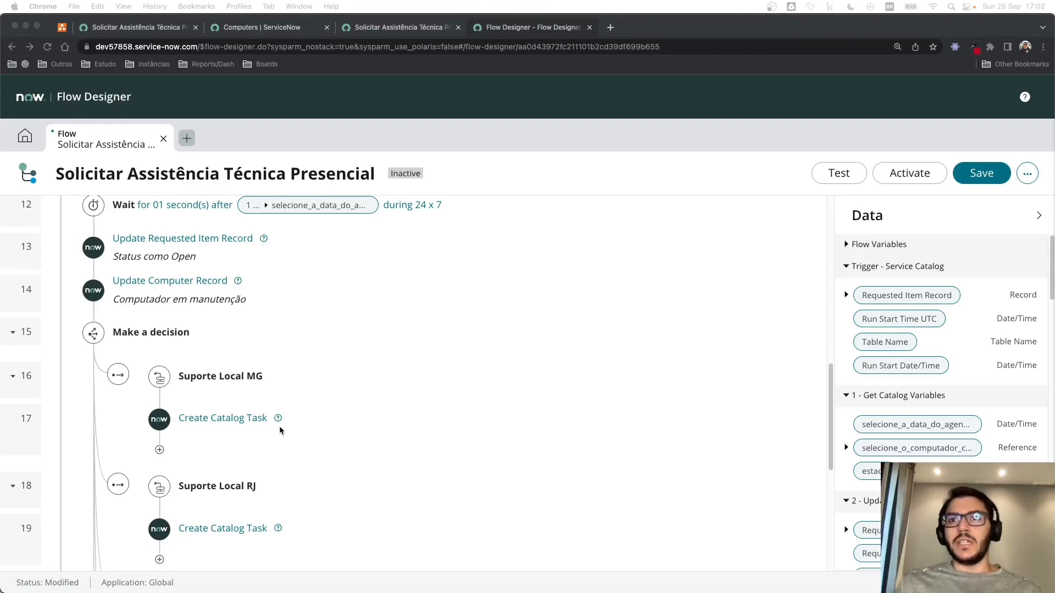
pyautogui.scroll(-6, 279, 427)
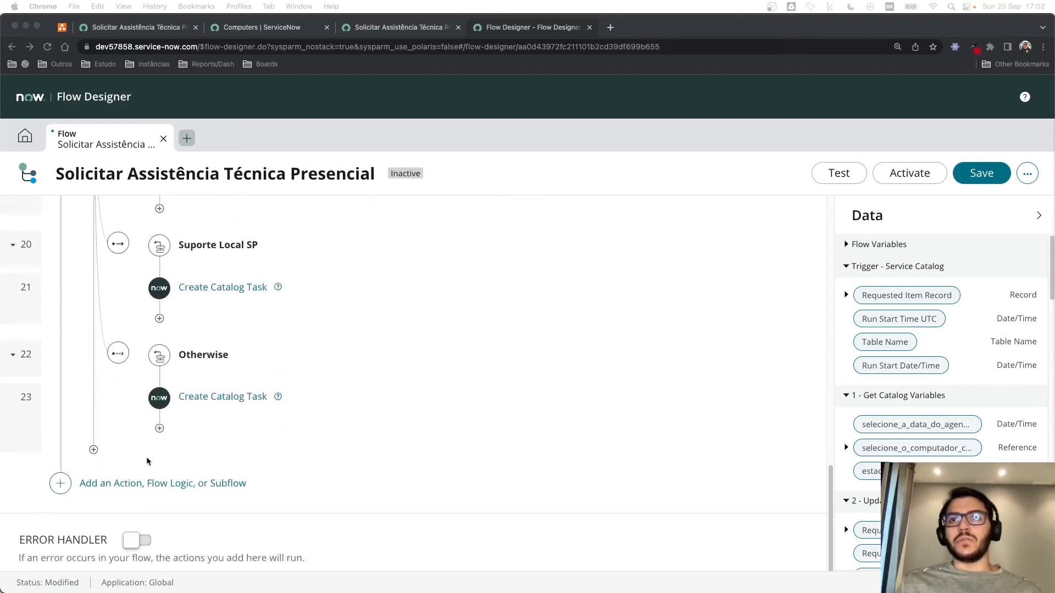
pyautogui.scroll(4, 137, 462)
pyautogui.scroll(-4, 131, 466)
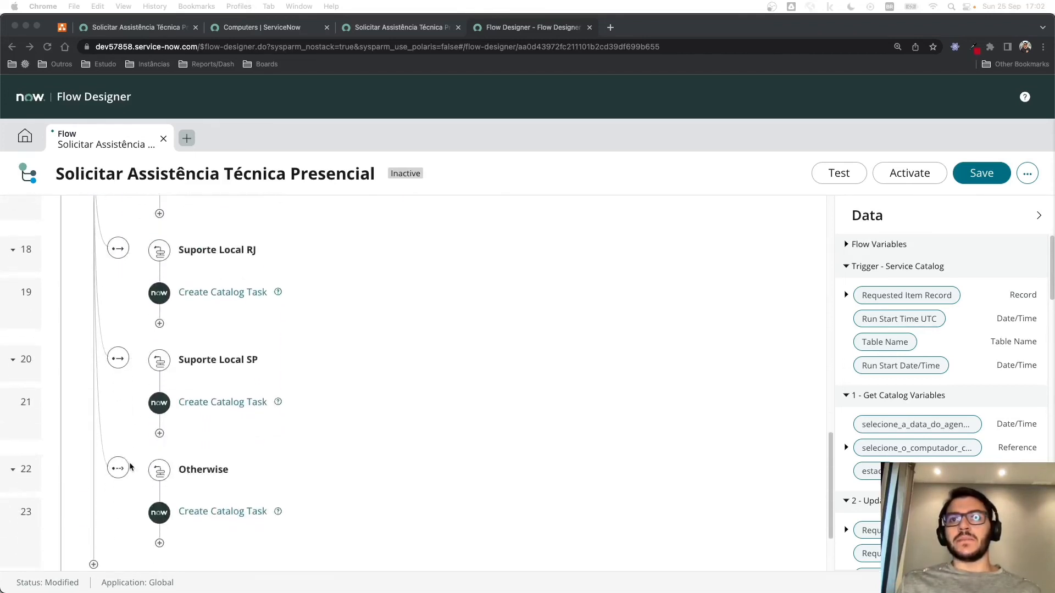
pyautogui.scroll(5, 122, 464)
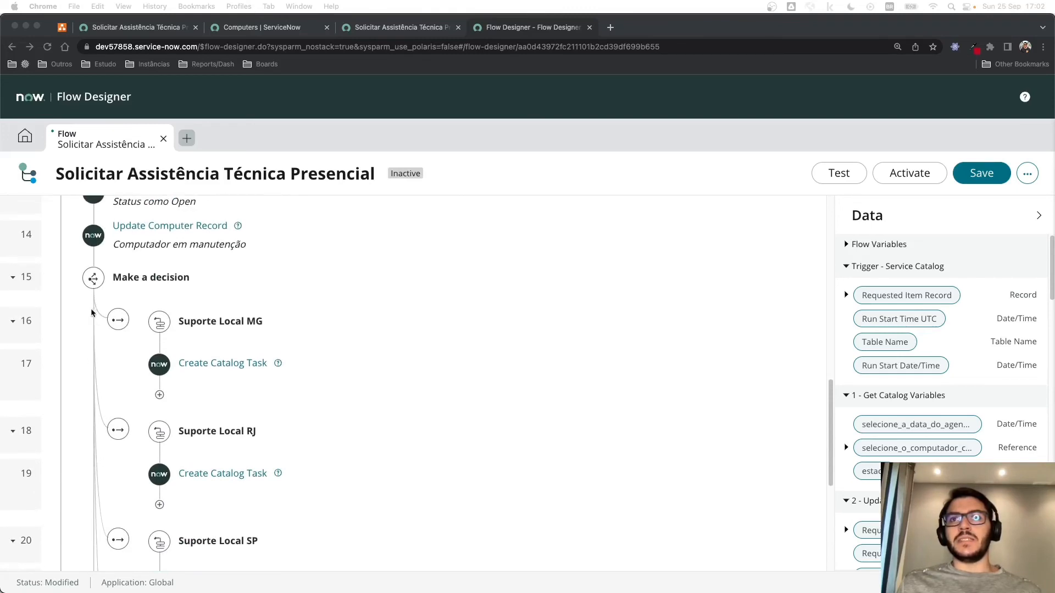
pyautogui.scroll(-5, 91, 313)
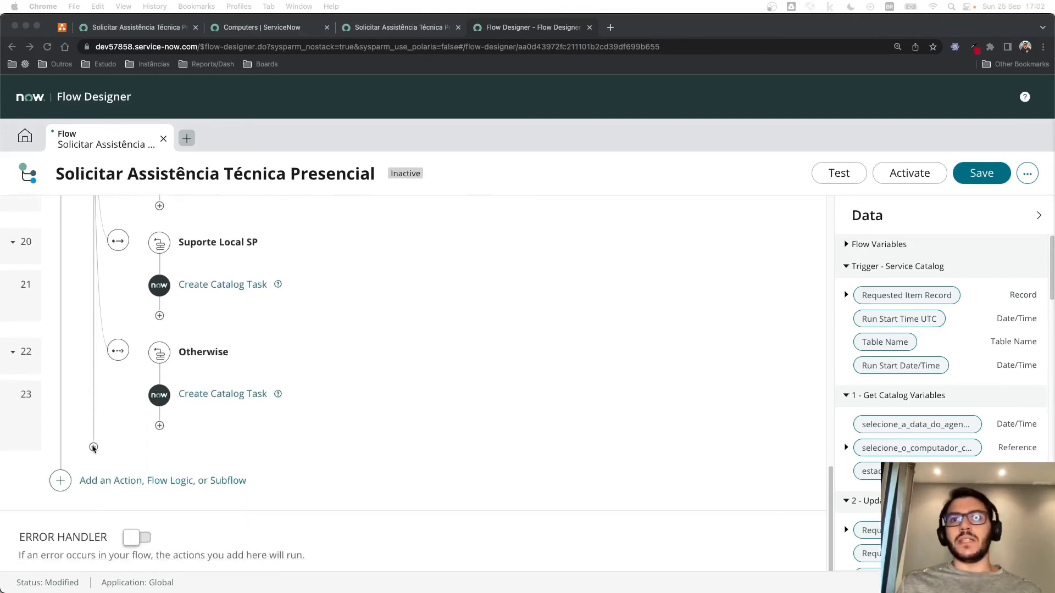
pyautogui.scroll(1, 93, 449)
# Step: Add an Update Record action after the Make a decision block, within the Else branch
pyautogui.click(93, 464)
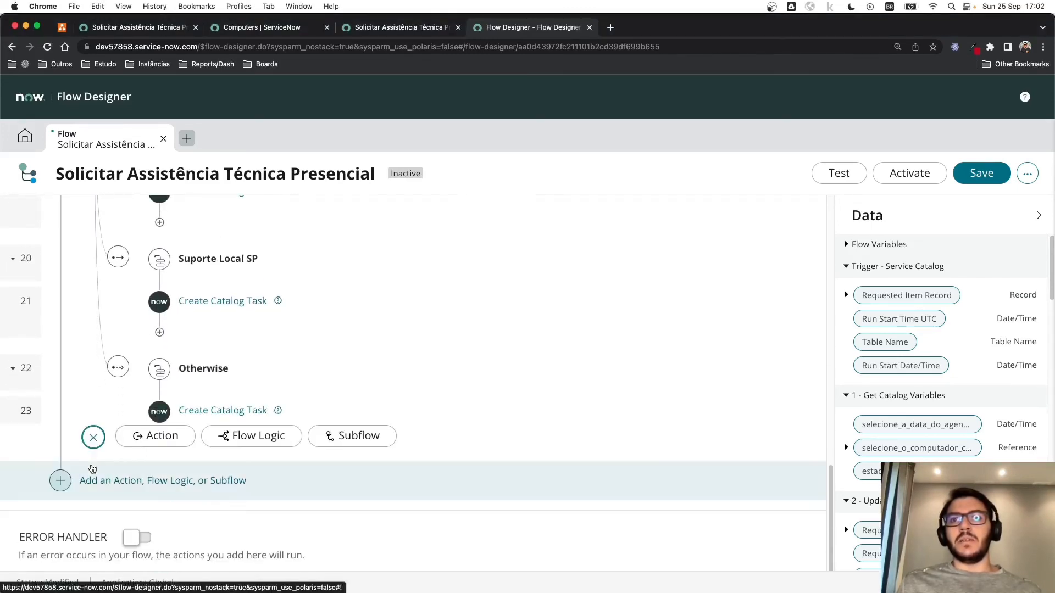
pyautogui.click(147, 436)
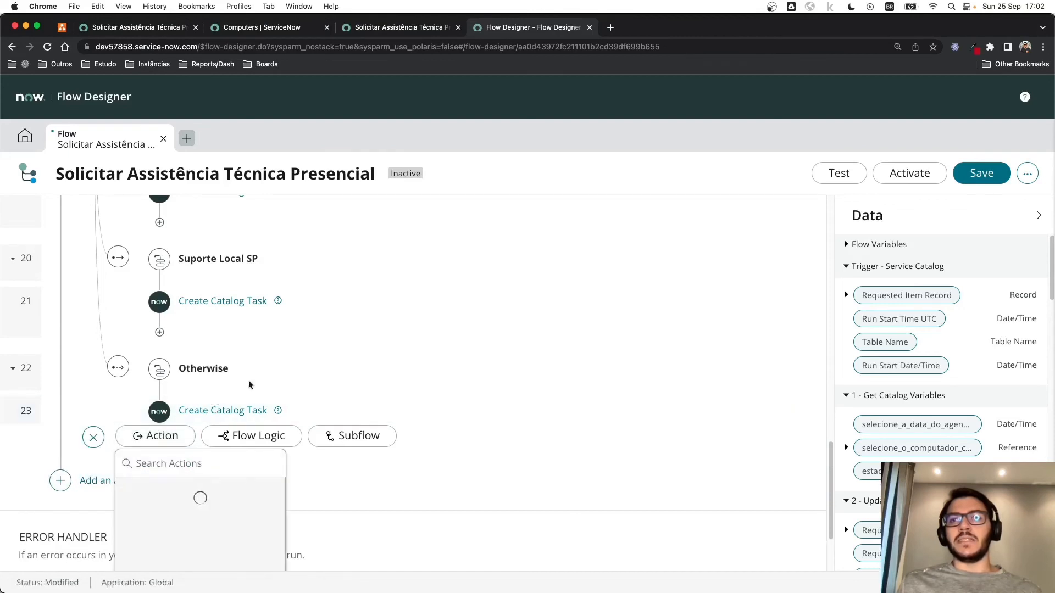
pyautogui.scroll(7, 250, 384)
pyautogui.scroll(7, 199, 388)
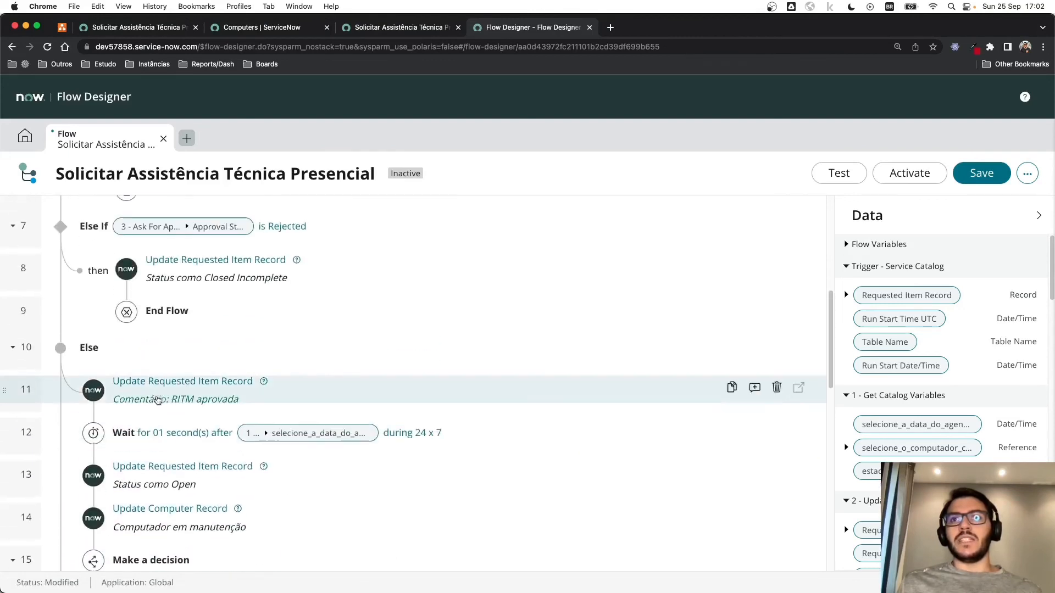
pyautogui.scroll(1, 141, 402)
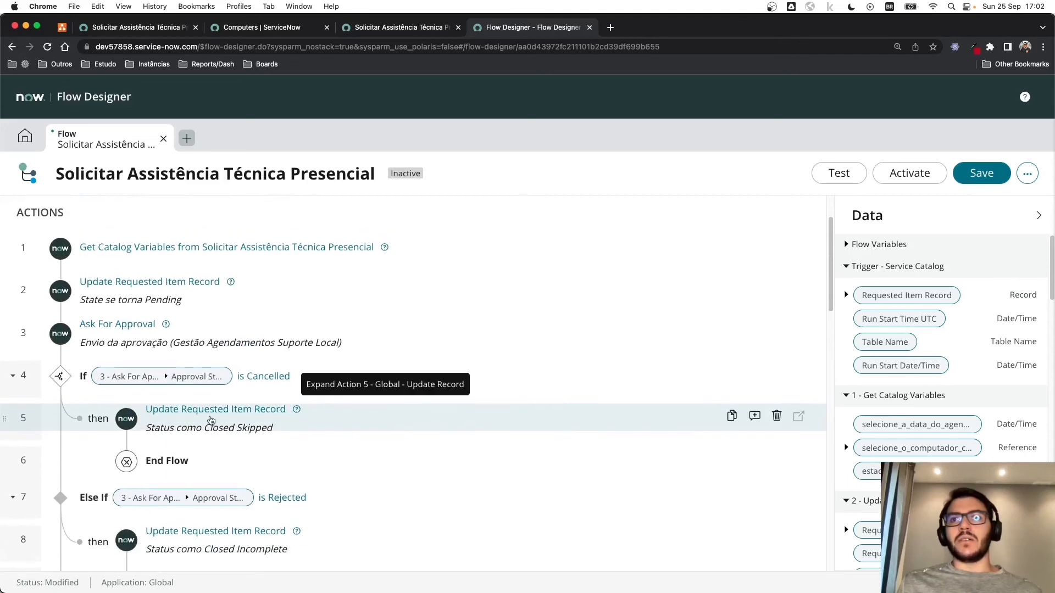
pyautogui.scroll(1, 177, 423)
pyautogui.scroll(-3, 177, 424)
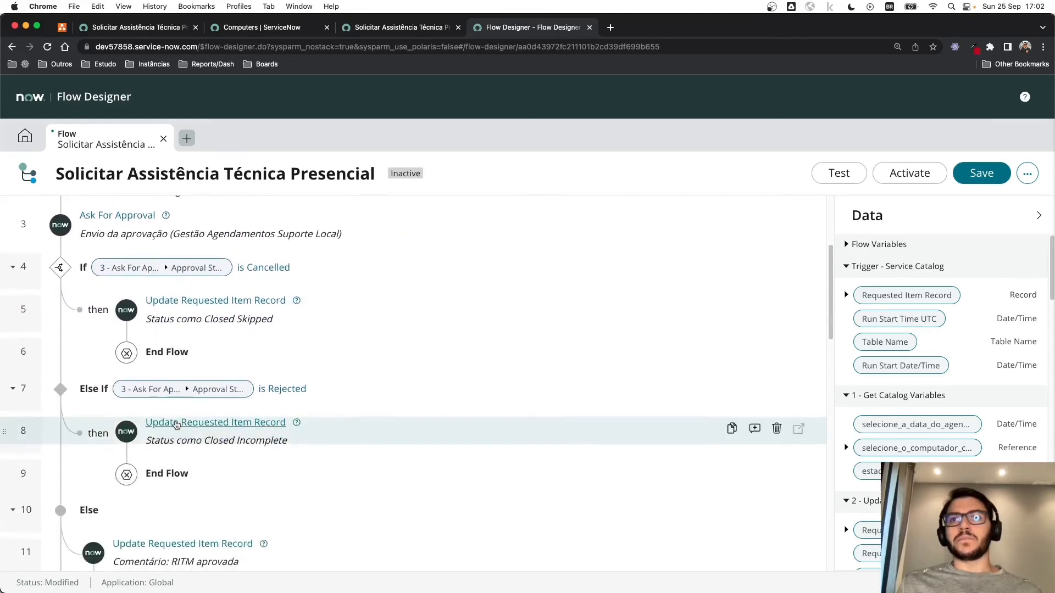
pyautogui.scroll(-3, 159, 432)
pyautogui.scroll(-3, 159, 432)
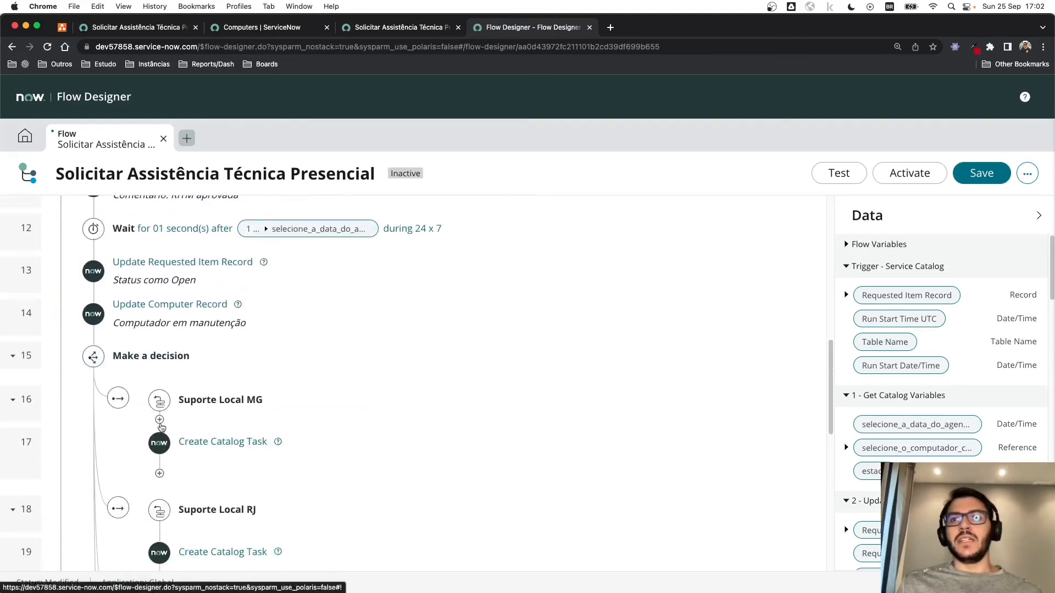
pyautogui.scroll(-1, 189, 379)
pyautogui.scroll(-3, 152, 402)
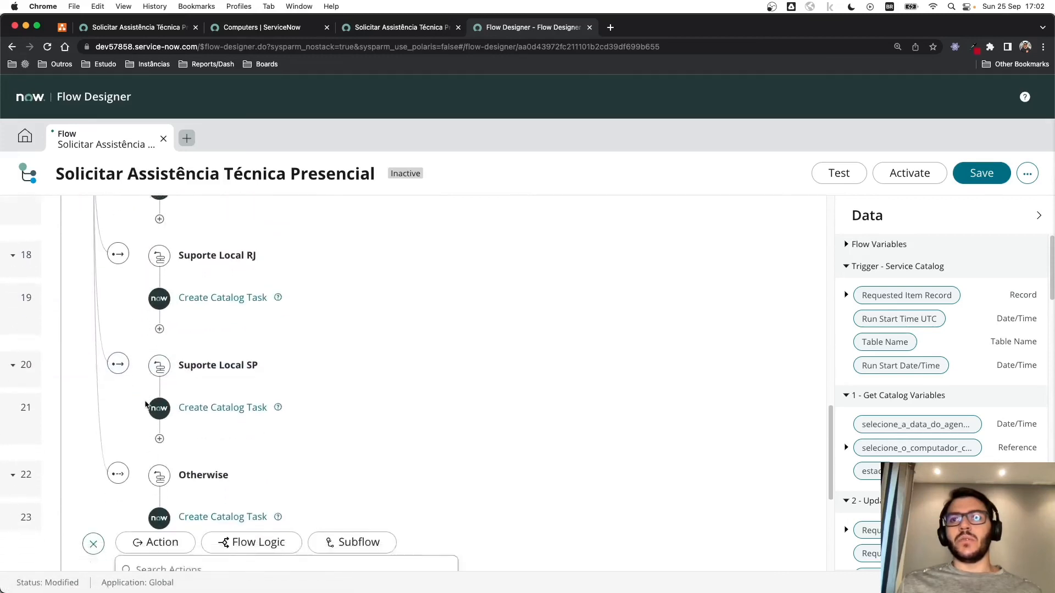
pyautogui.click(144, 401)
pyautogui.scroll(2, 127, 395)
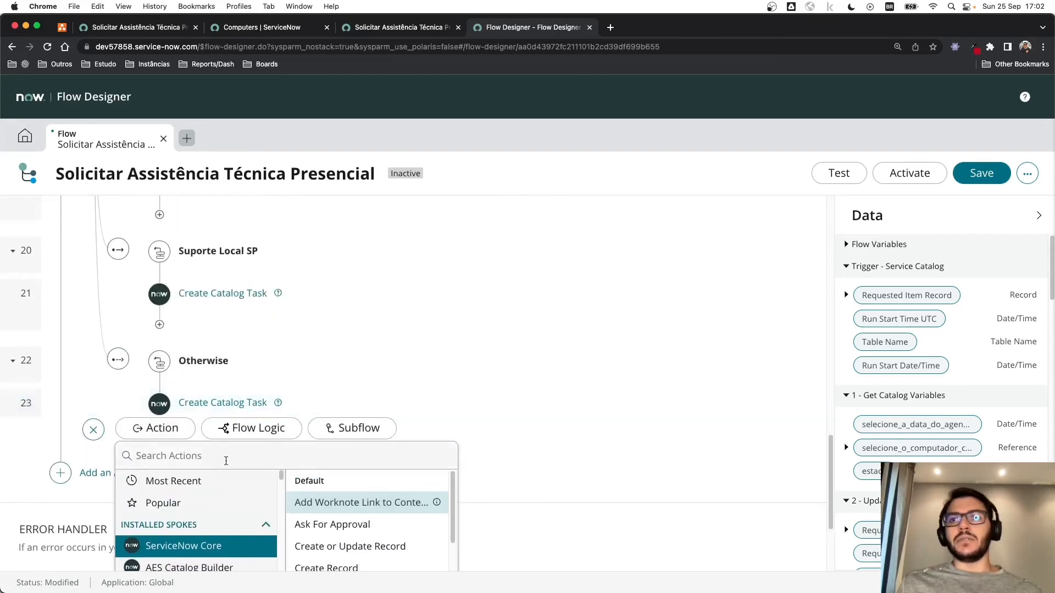
pyautogui.write('update')
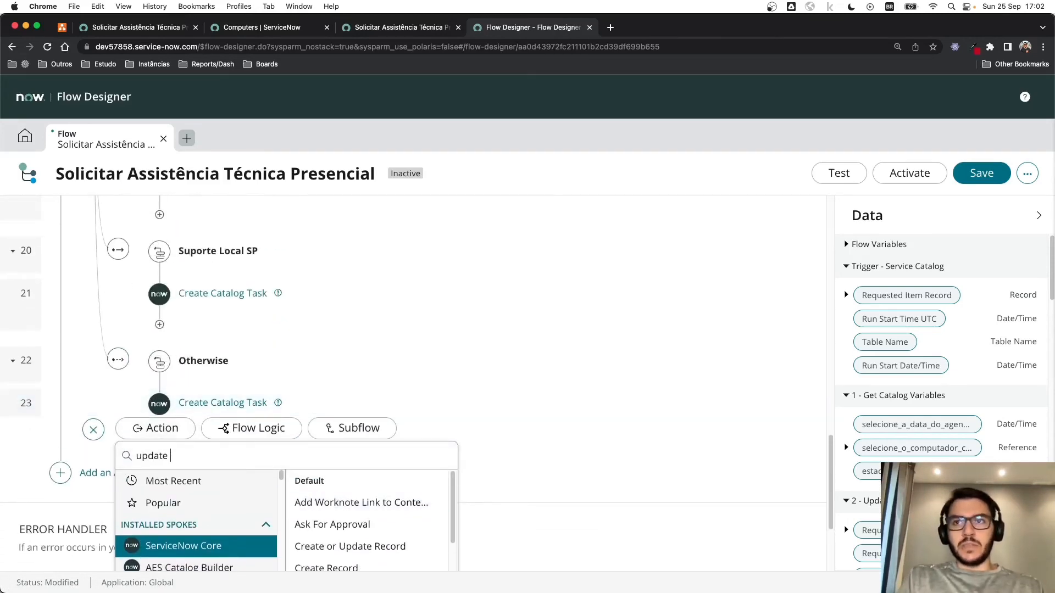
pyautogui.write(' record')
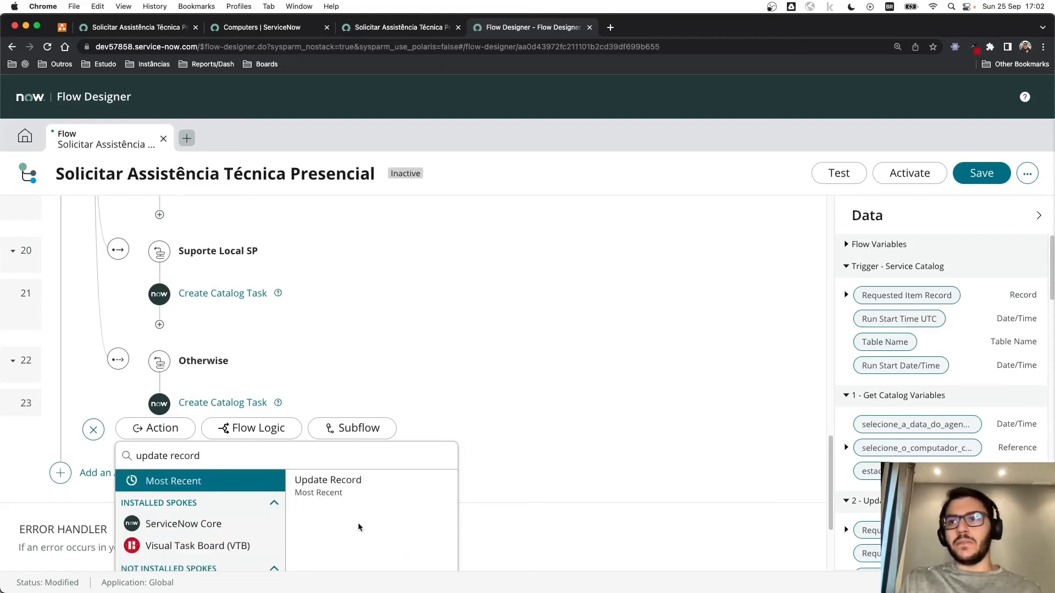
pyautogui.click(325, 483)
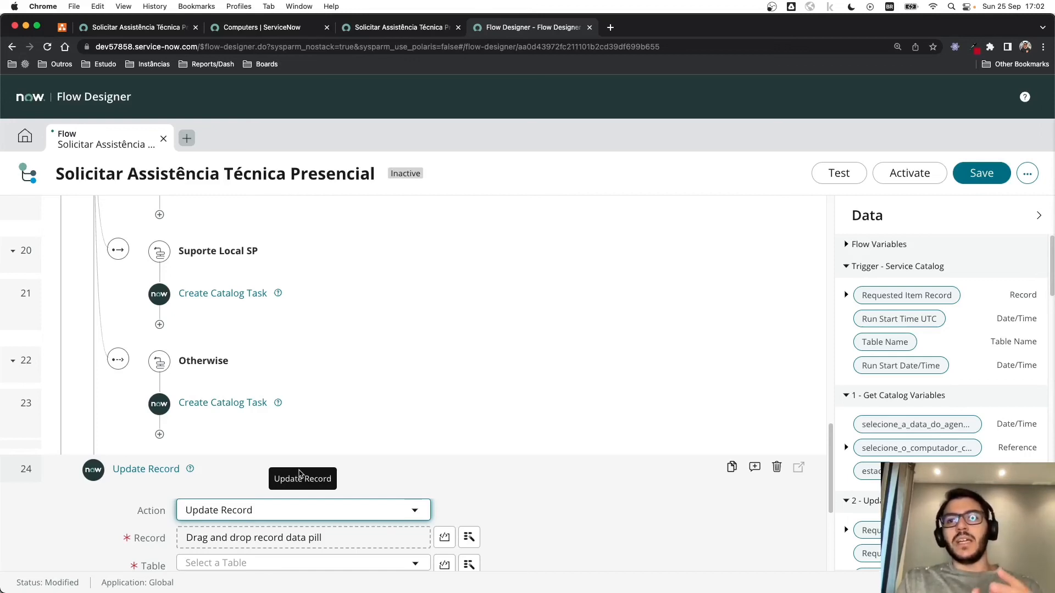
# Step: Set the new Update Record action's Record to the Service Catalog trigger's Requested Item Record
pyautogui.scroll(-2, 402, 476)
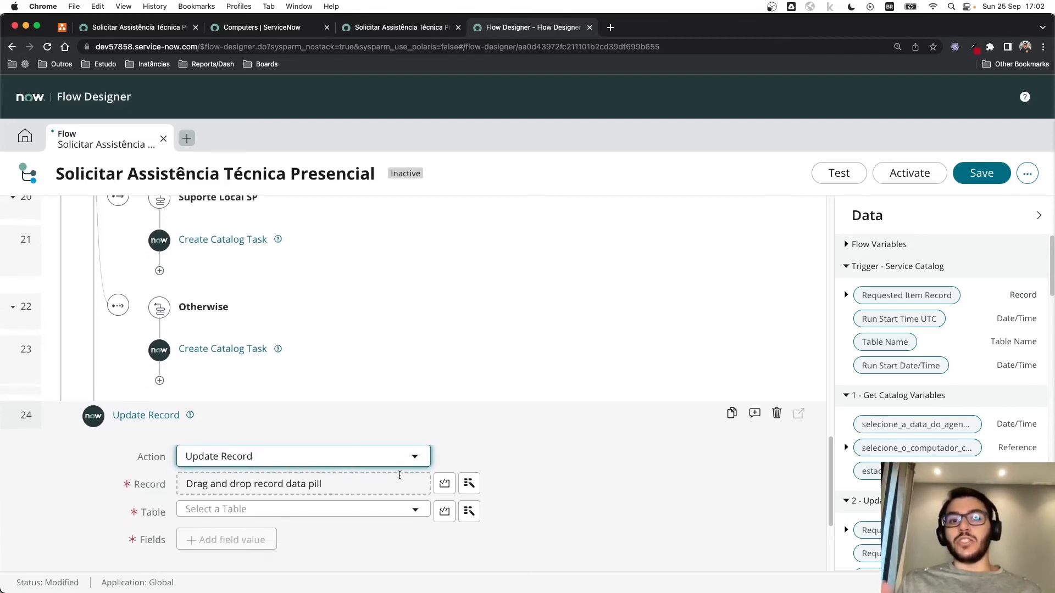
pyautogui.scroll(-3, 399, 475)
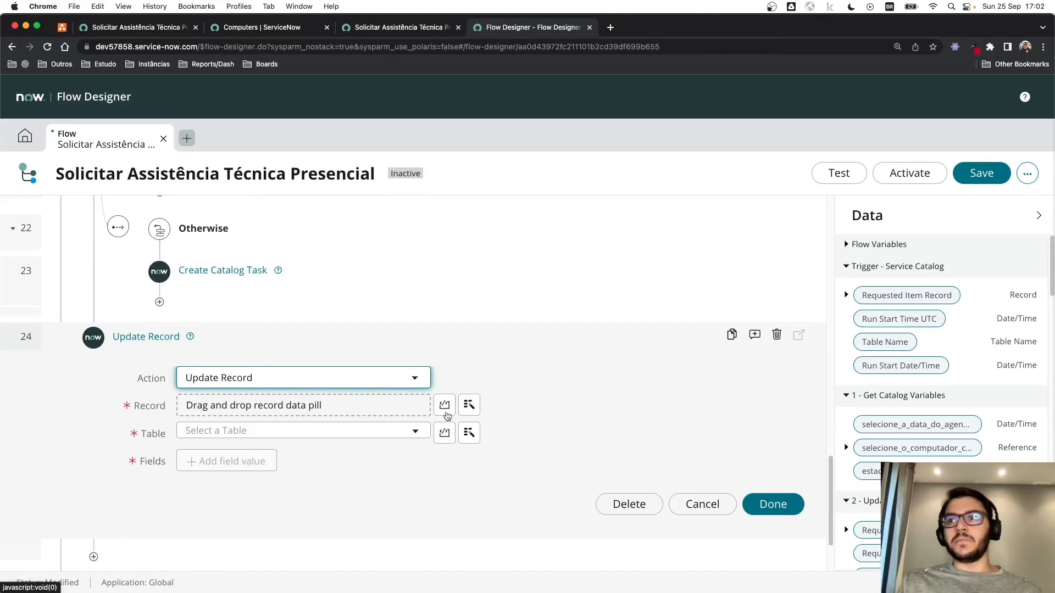
pyautogui.click(470, 405)
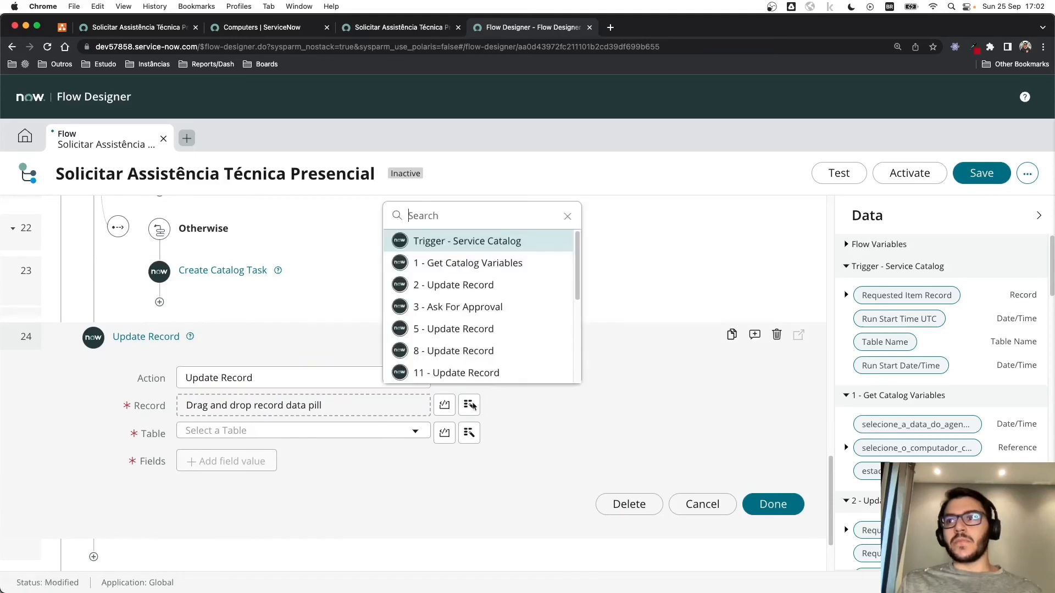
pyautogui.click(502, 241)
pyautogui.click(536, 242)
pyautogui.scroll(-1, 308, 451)
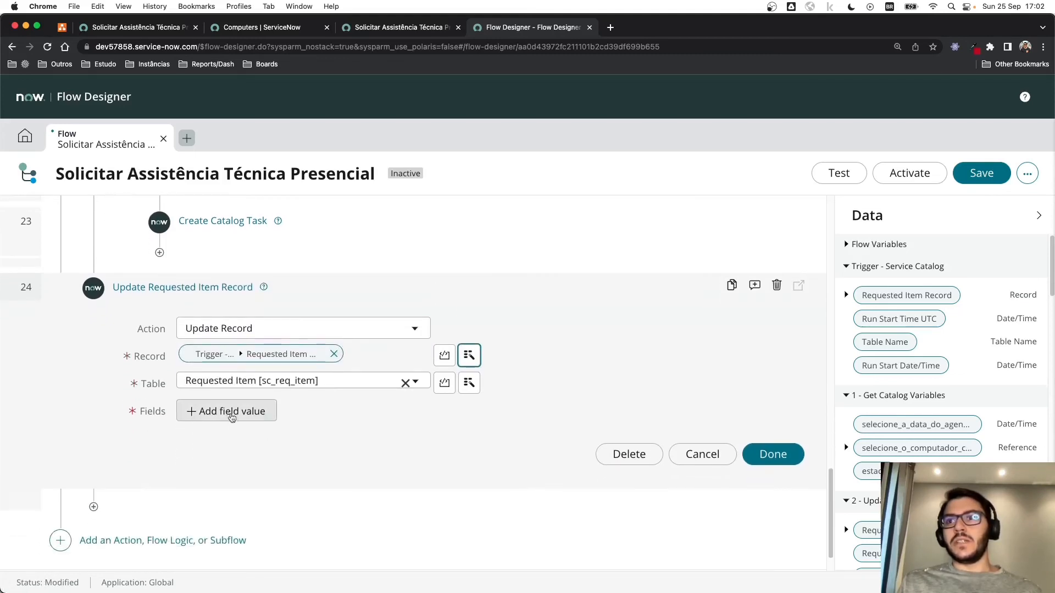
# Step: Add the State field to the Update Requested Item Record action and set it to Closed Complete
pyautogui.click(227, 414)
pyautogui.click(226, 412)
pyautogui.write('state')
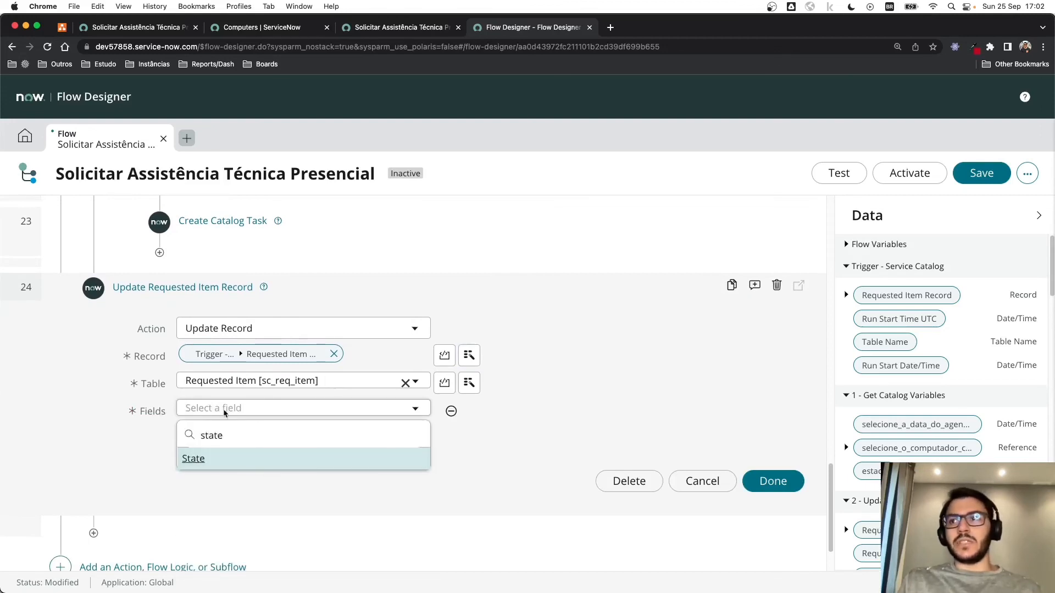
pyautogui.press('Return')
pyautogui.click(474, 410)
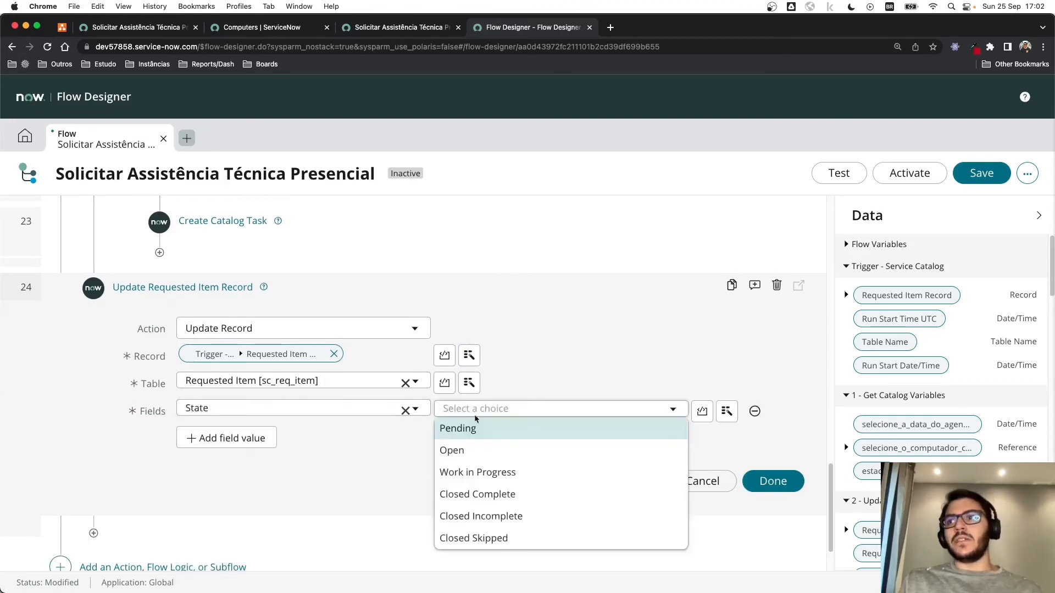
pyautogui.click(470, 496)
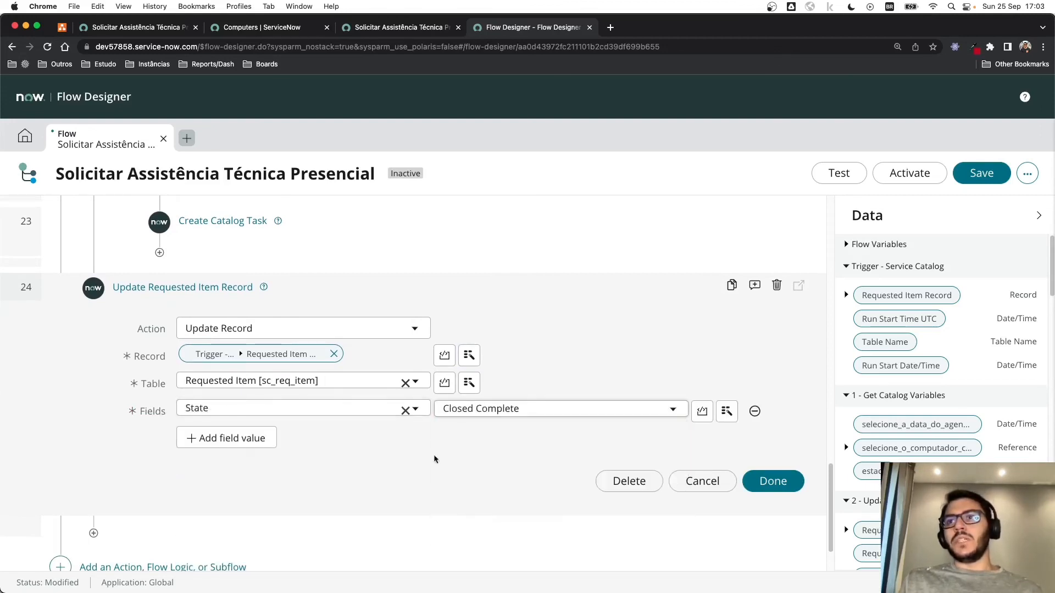
# Step: Annotate the Update Requested Item Record action with "Status como Closed Complete" and finish editing it
pyautogui.click(754, 286)
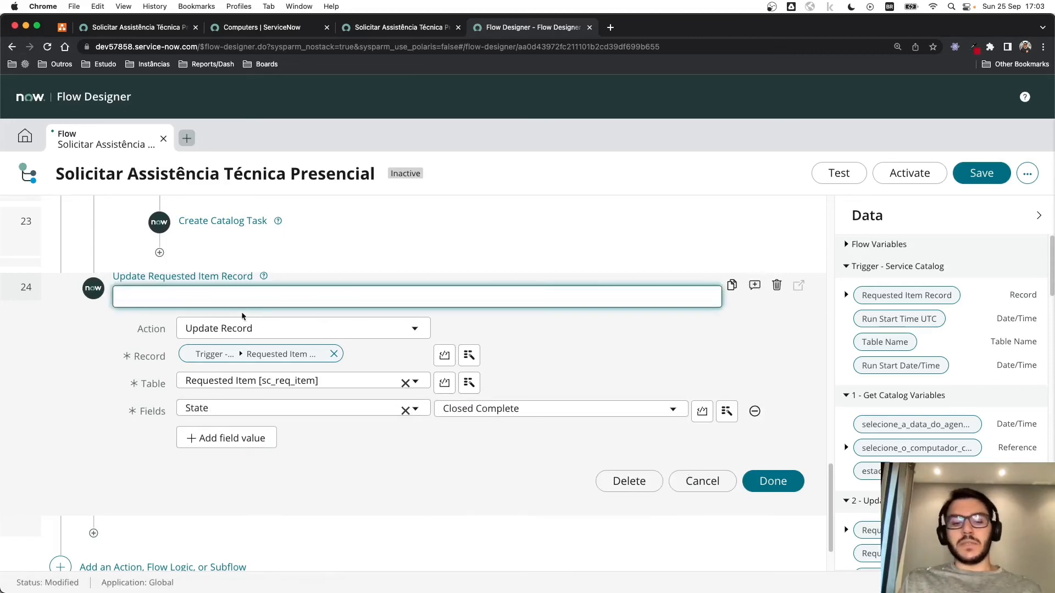
pyautogui.write('Status')
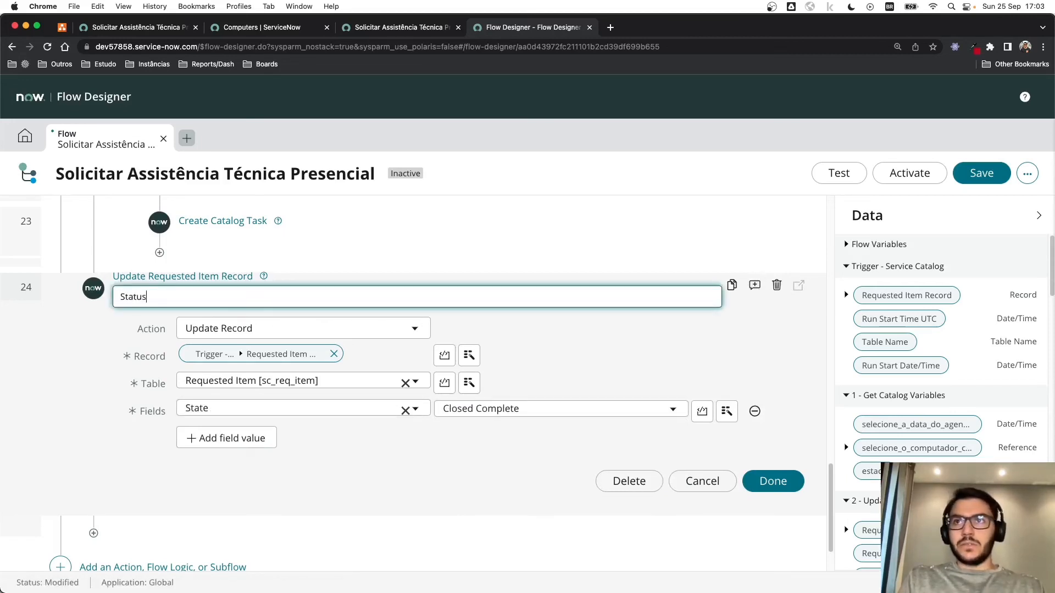
pyautogui.write(' como Closed ')
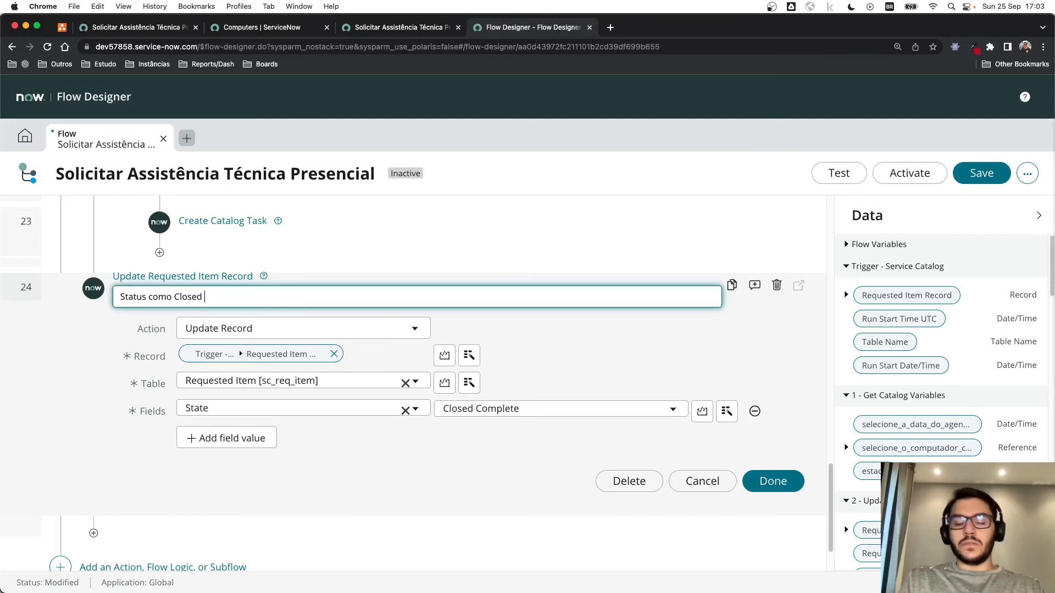
pyautogui.write('Complete')
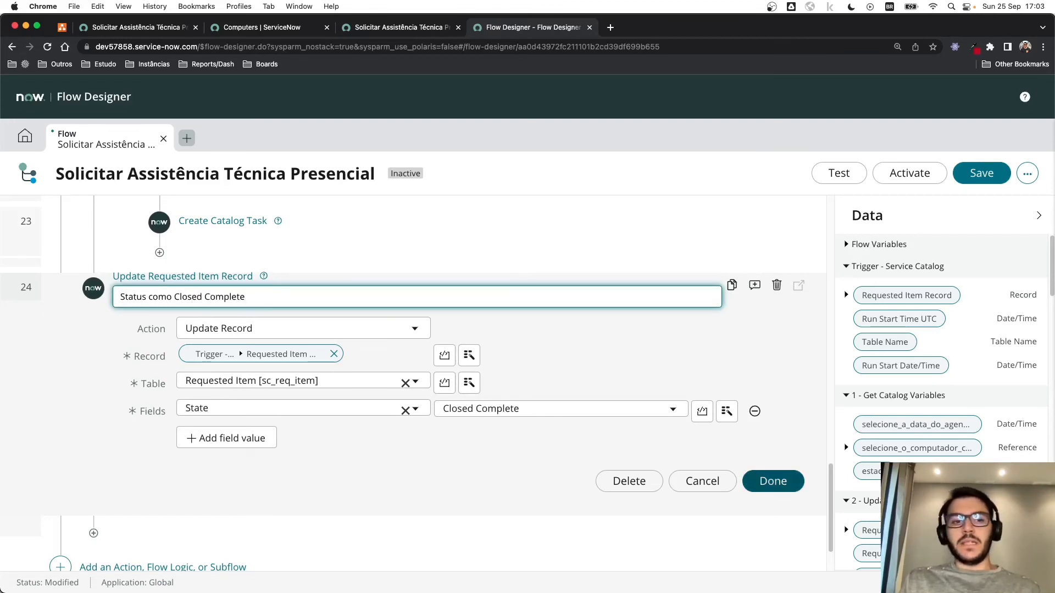
pyautogui.click(773, 482)
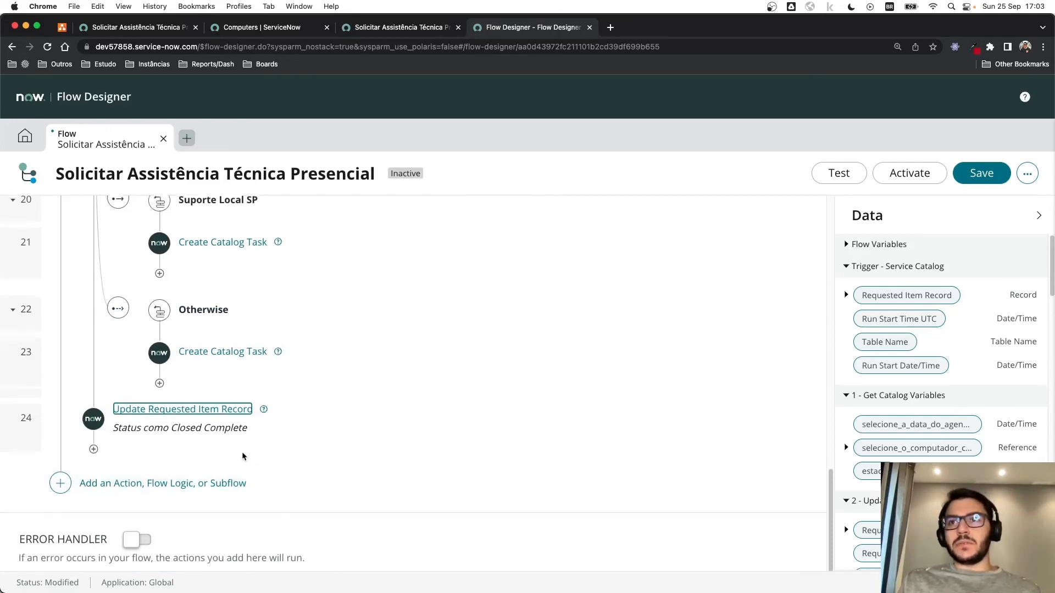
# Step: Check the flowchart's Finalizar RITM and final computer status boxes in diagrams.net, then return to Flow Designer and review the flow's actions down to the end
pyautogui.scroll(10, 255, 456)
pyautogui.scroll(6, 242, 456)
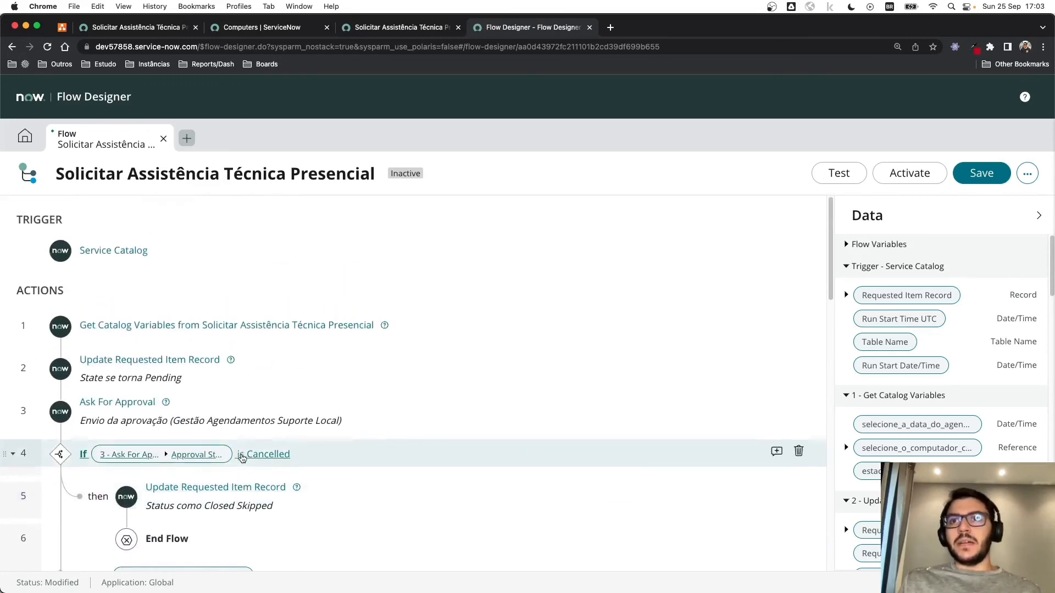
pyautogui.scroll(-2, 242, 459)
pyautogui.scroll(1, 241, 460)
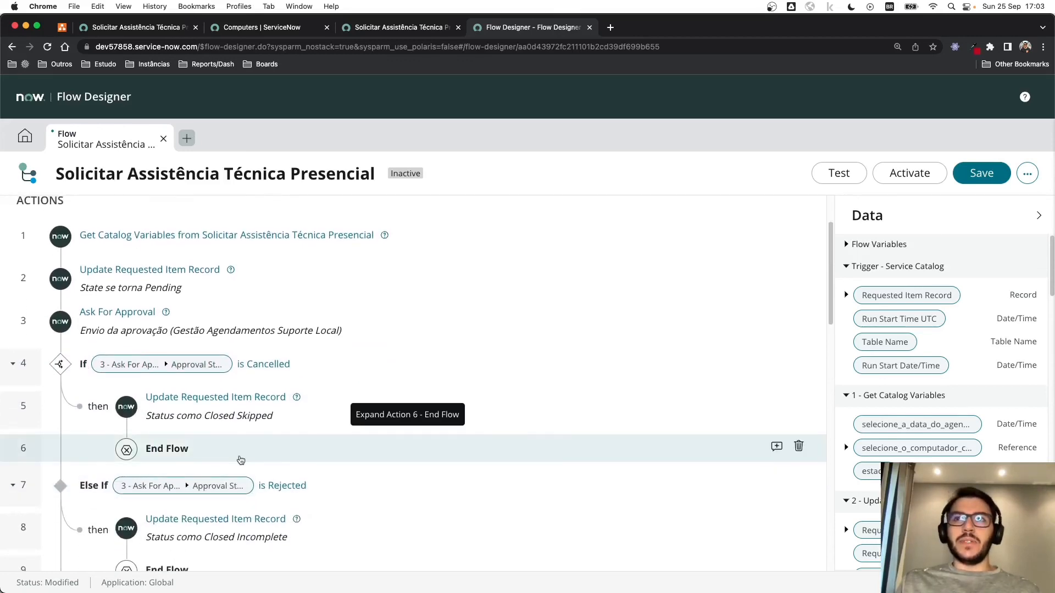
pyautogui.click(57, 28)
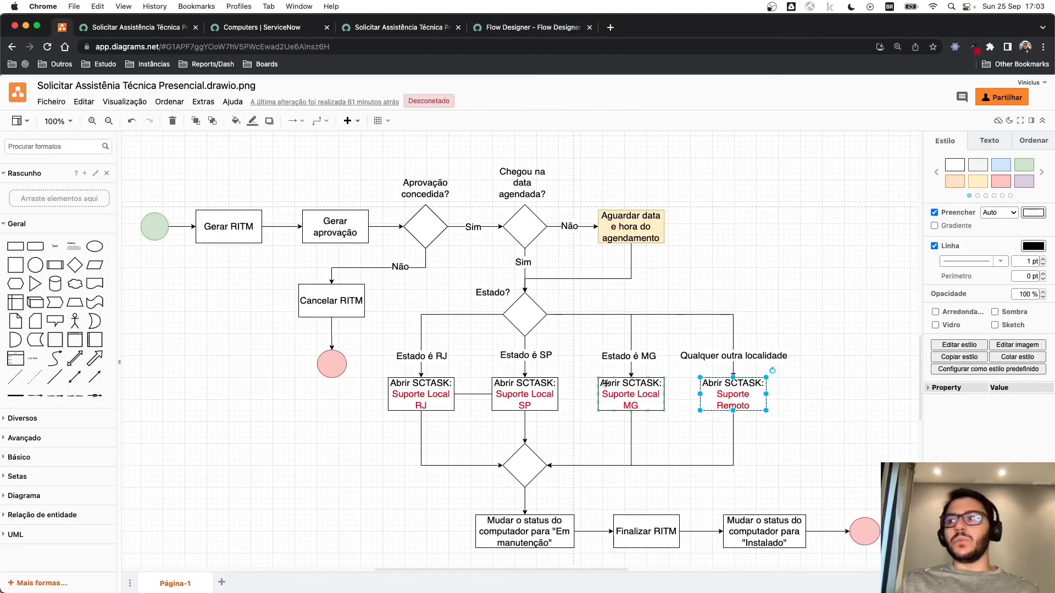
pyautogui.scroll(-4, 607, 393)
pyautogui.click(635, 428)
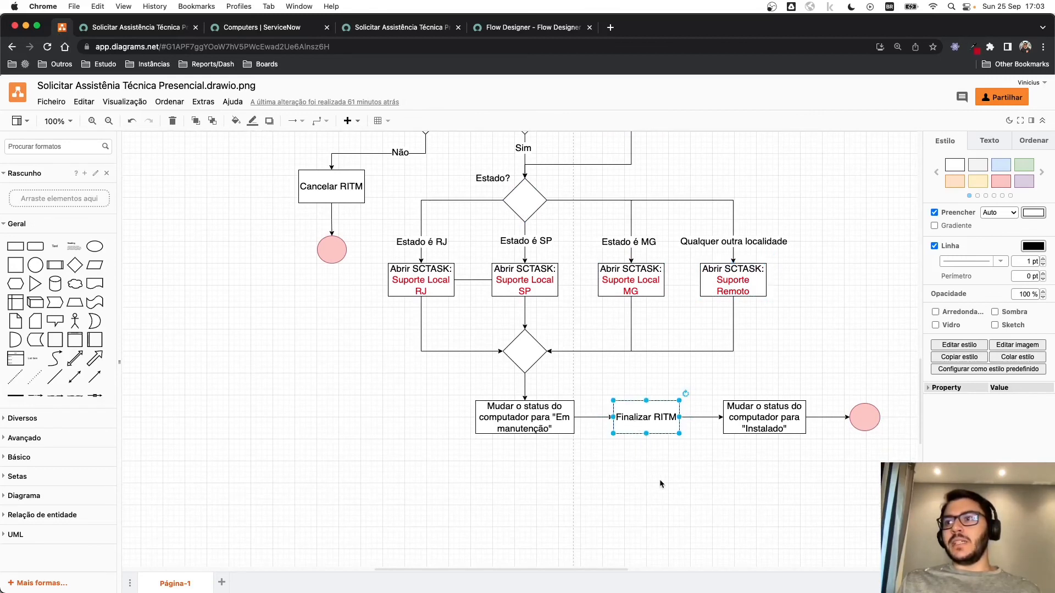
pyautogui.click(773, 421)
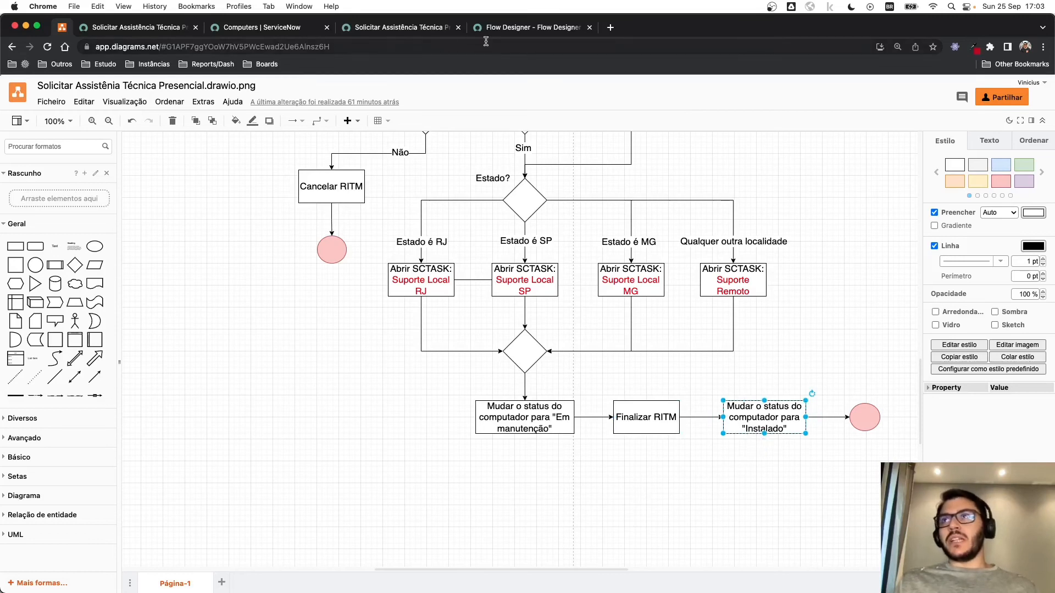
pyautogui.click(503, 33)
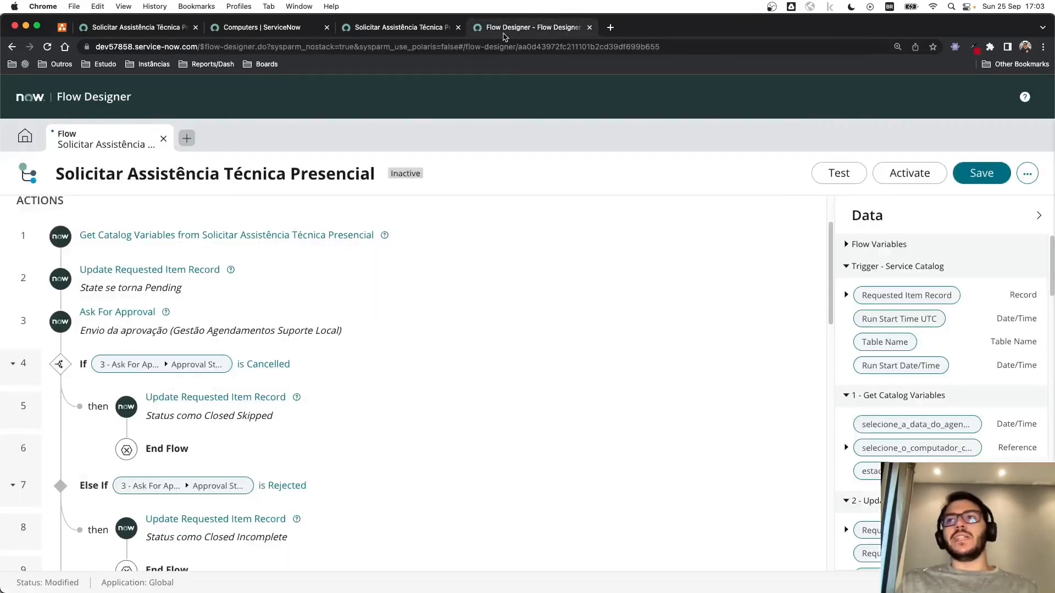
pyautogui.scroll(-3, 384, 358)
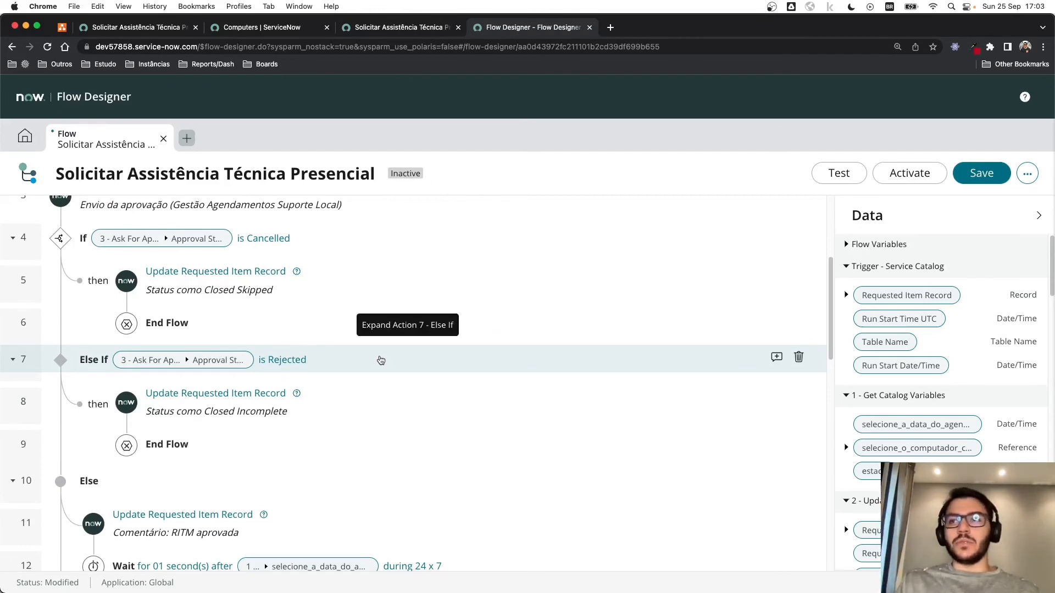
pyautogui.scroll(-1, 379, 362)
pyautogui.scroll(-8, 379, 362)
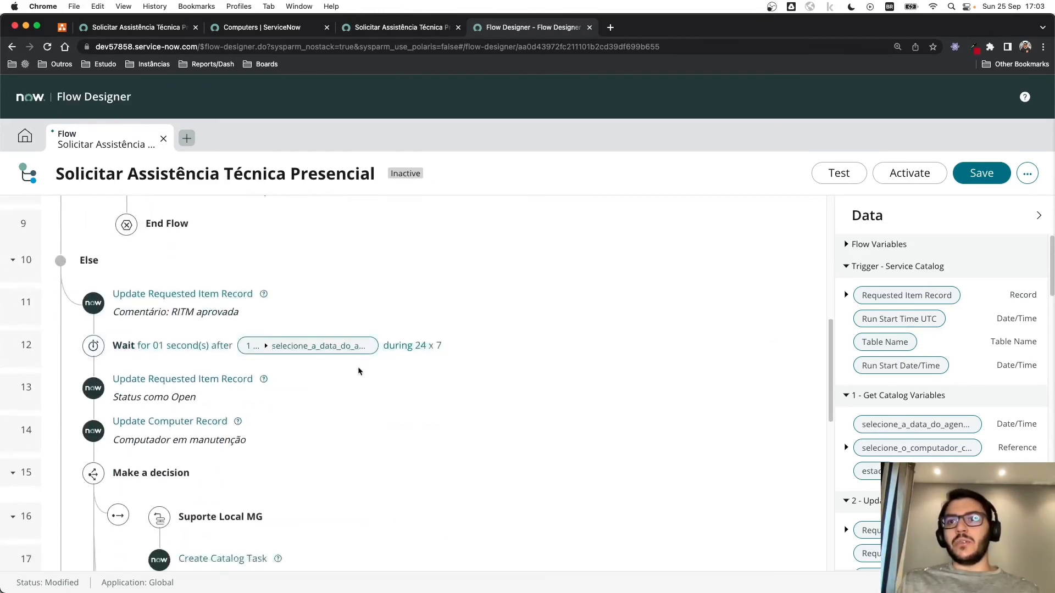
pyautogui.scroll(-8, 356, 374)
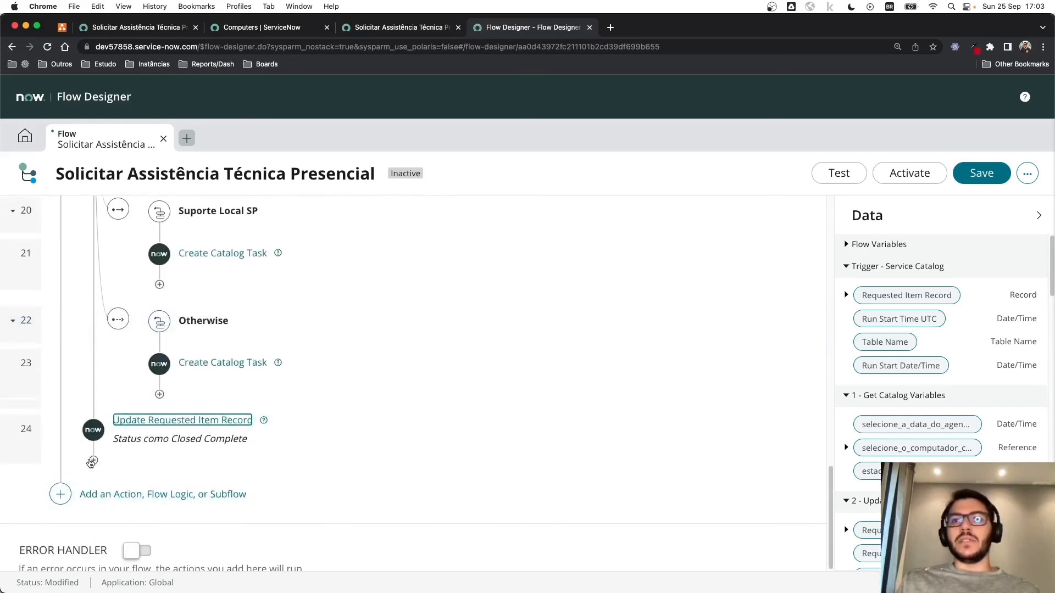
pyautogui.click(92, 461)
pyautogui.click(155, 455)
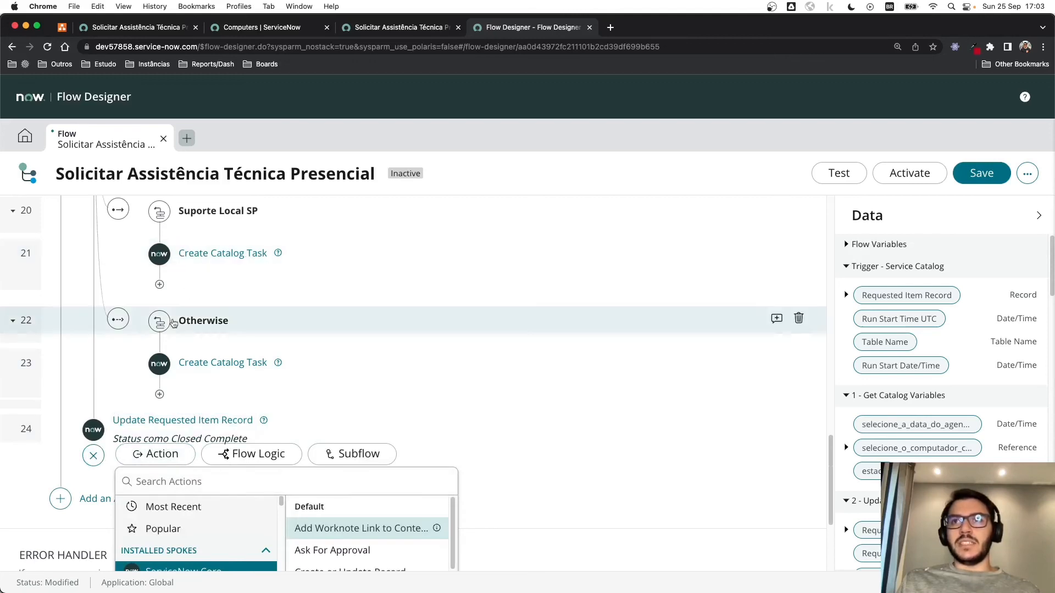
pyautogui.scroll(6, 159, 329)
pyautogui.scroll(4, 161, 335)
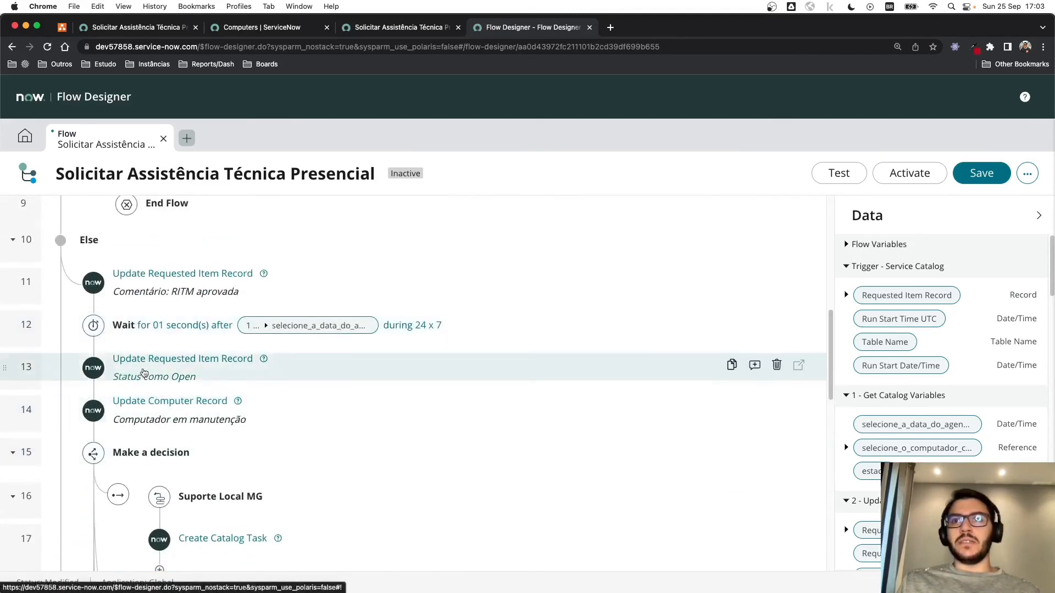
pyautogui.scroll(-10, 155, 439)
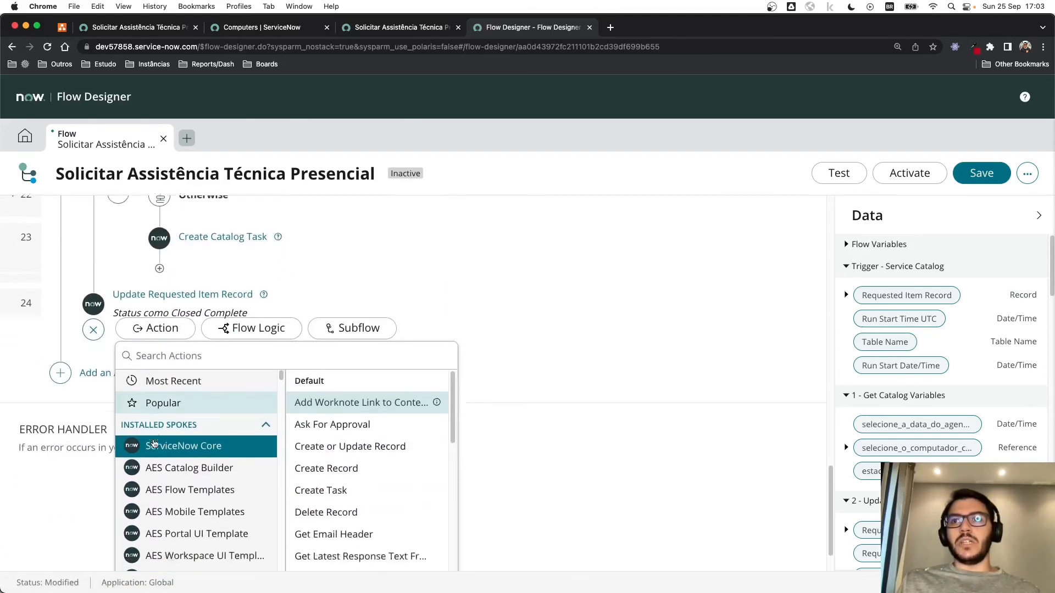
pyautogui.click(157, 323)
pyautogui.write('upd')
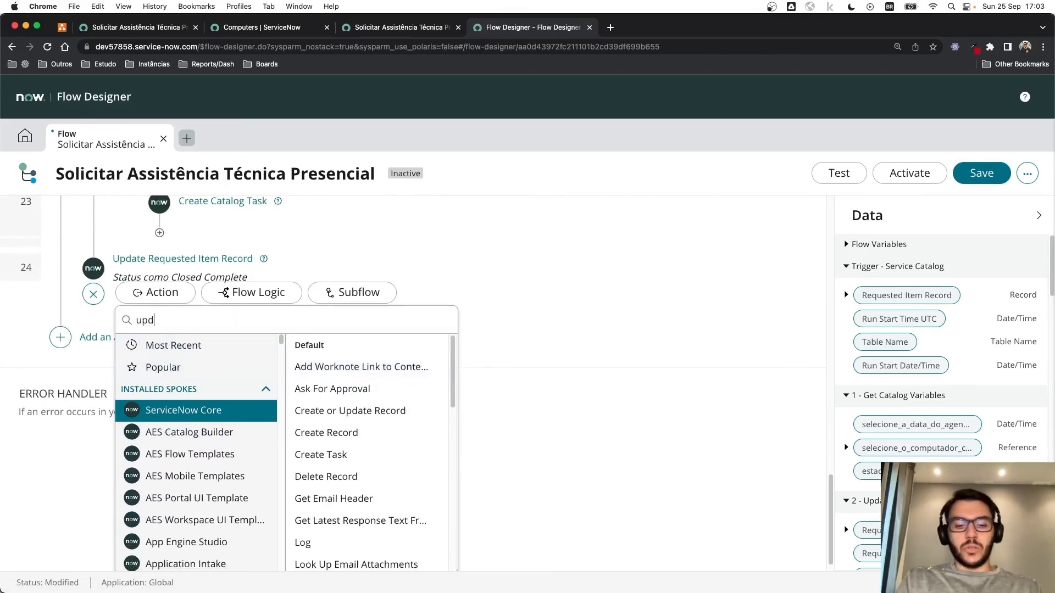
pyautogui.write('ate record')
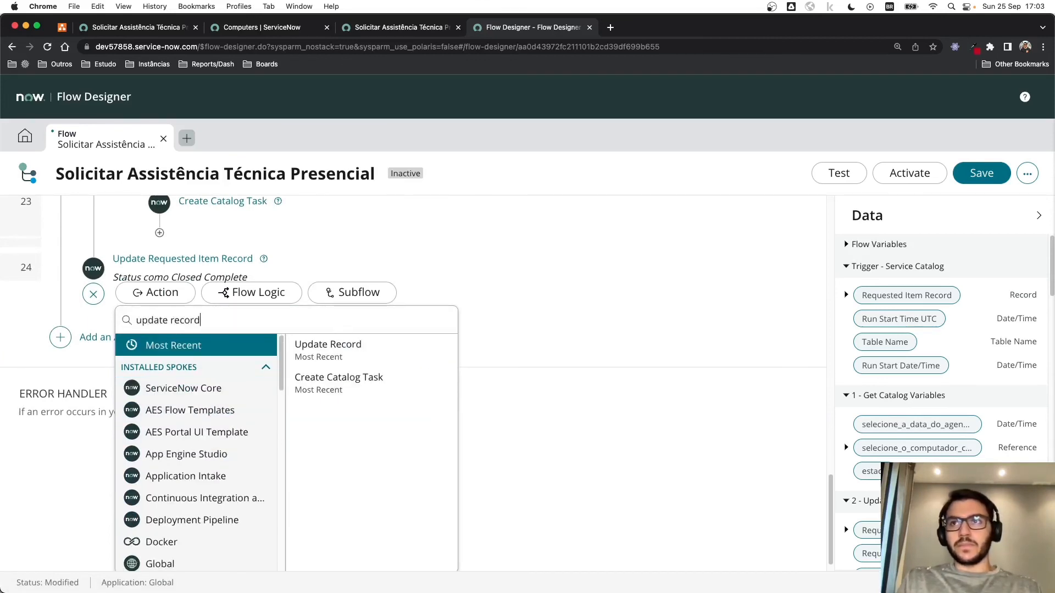
pyautogui.click(314, 363)
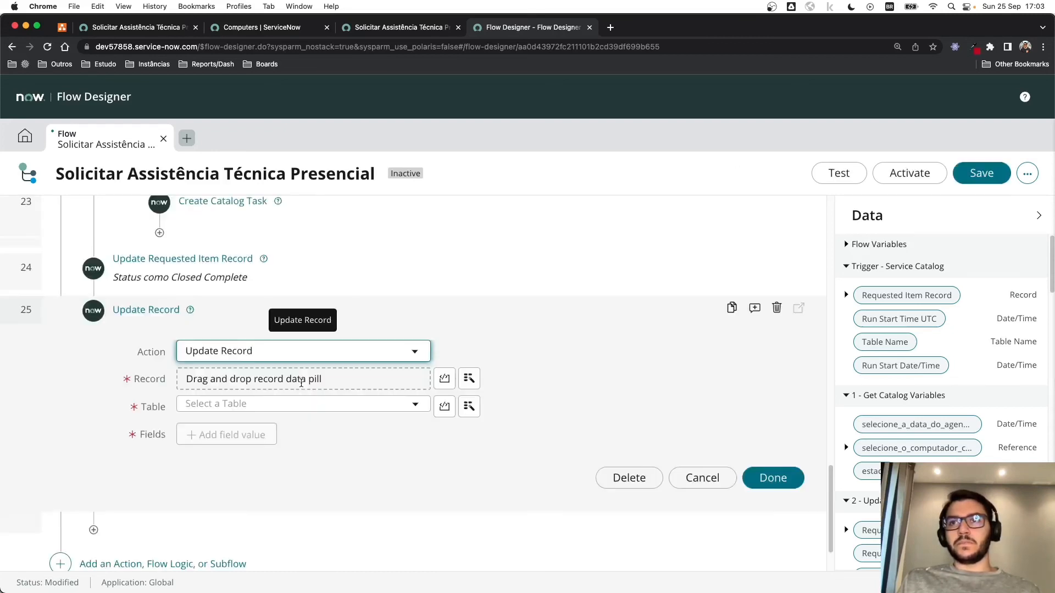
pyautogui.scroll(-2, 307, 379)
pyautogui.click(468, 332)
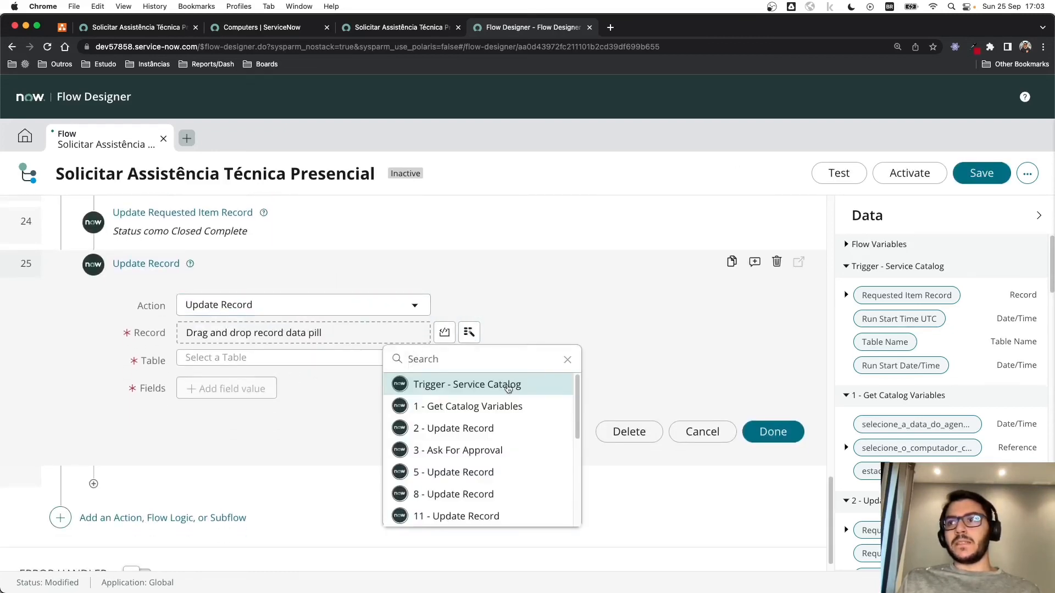
pyautogui.click(473, 384)
pyautogui.click(550, 384)
pyautogui.click(218, 387)
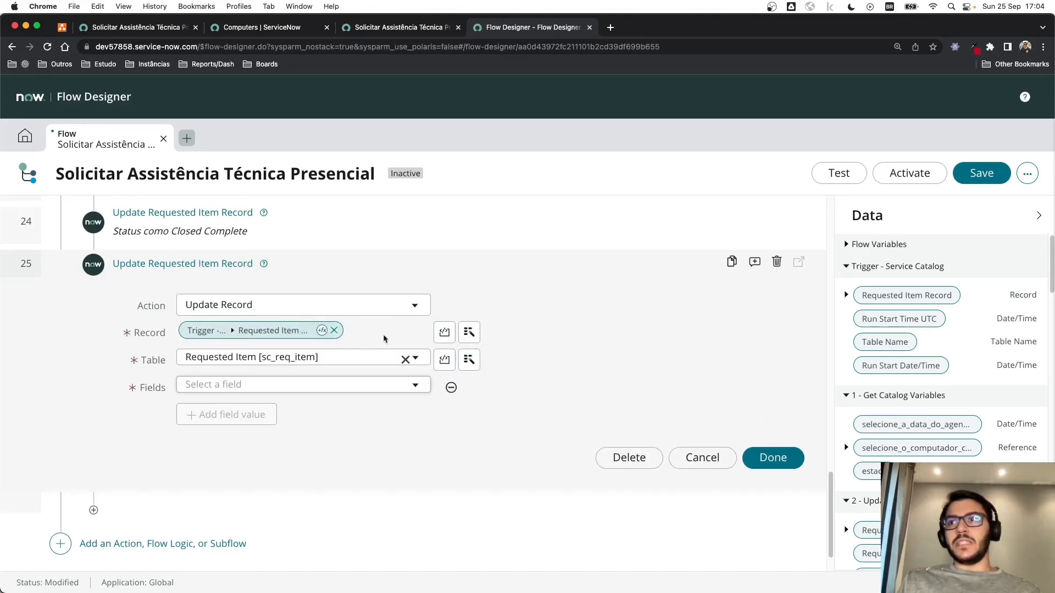
pyautogui.click(716, 463)
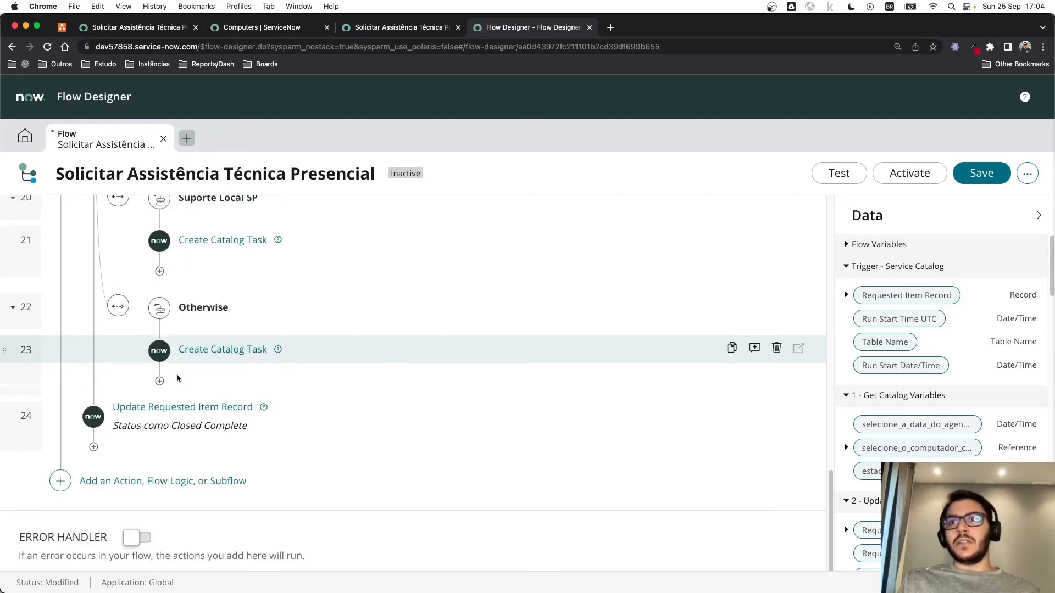
# Step: Add another Update Record action within the Else branch, after the Status como Closed Complete update
pyautogui.click(165, 407)
pyautogui.click(142, 443)
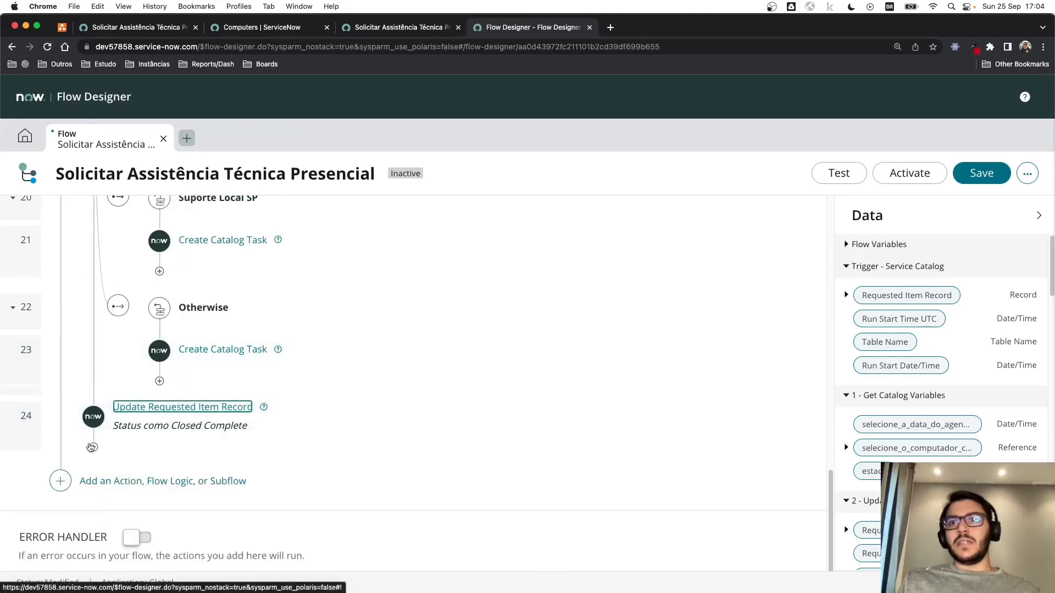
pyautogui.click(92, 450)
pyautogui.click(149, 450)
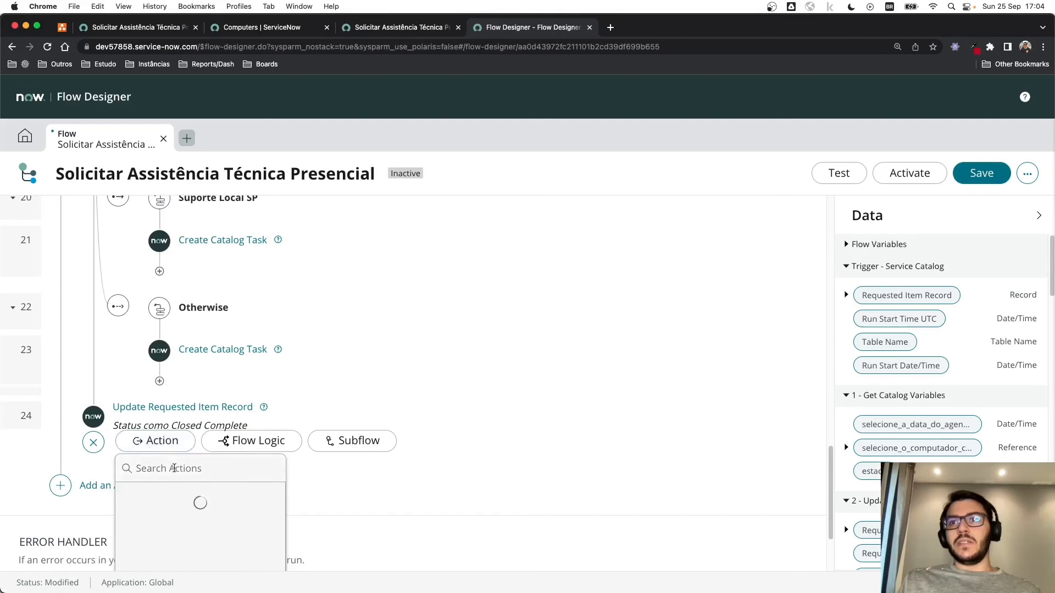
pyautogui.write('update')
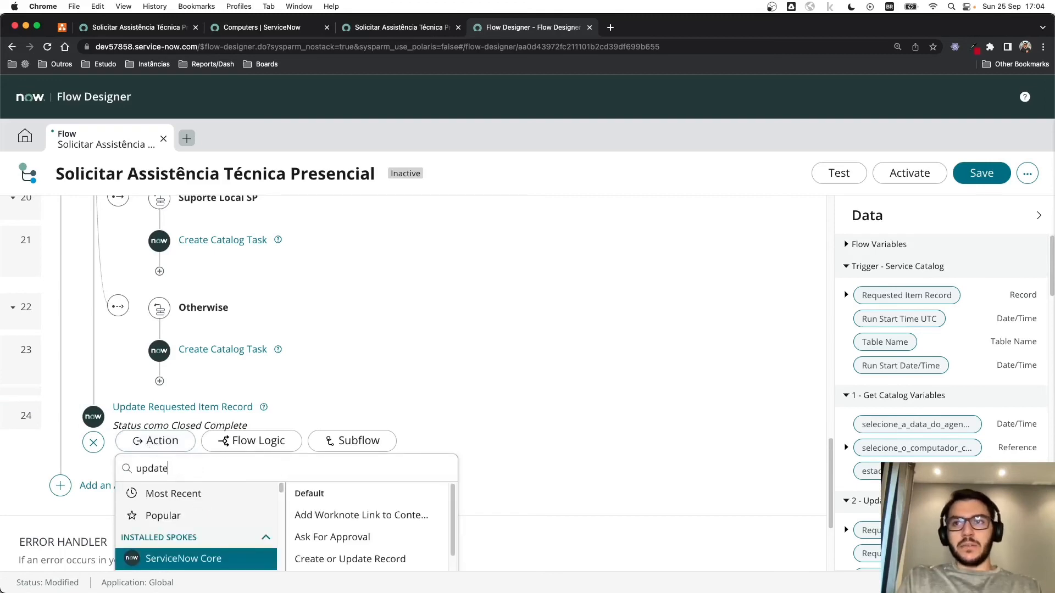
pyautogui.write(' record')
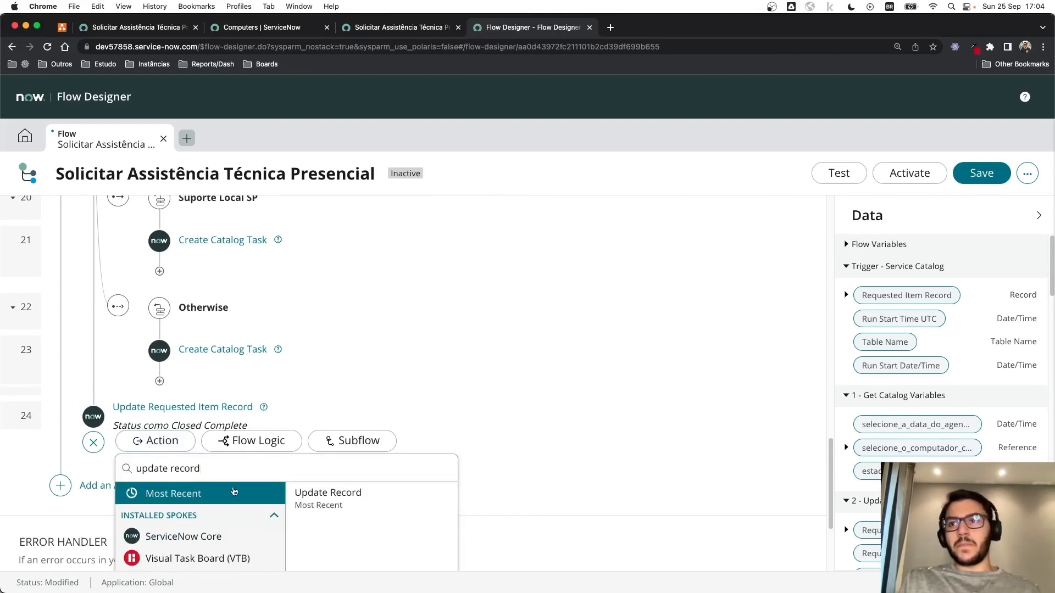
pyautogui.click(330, 497)
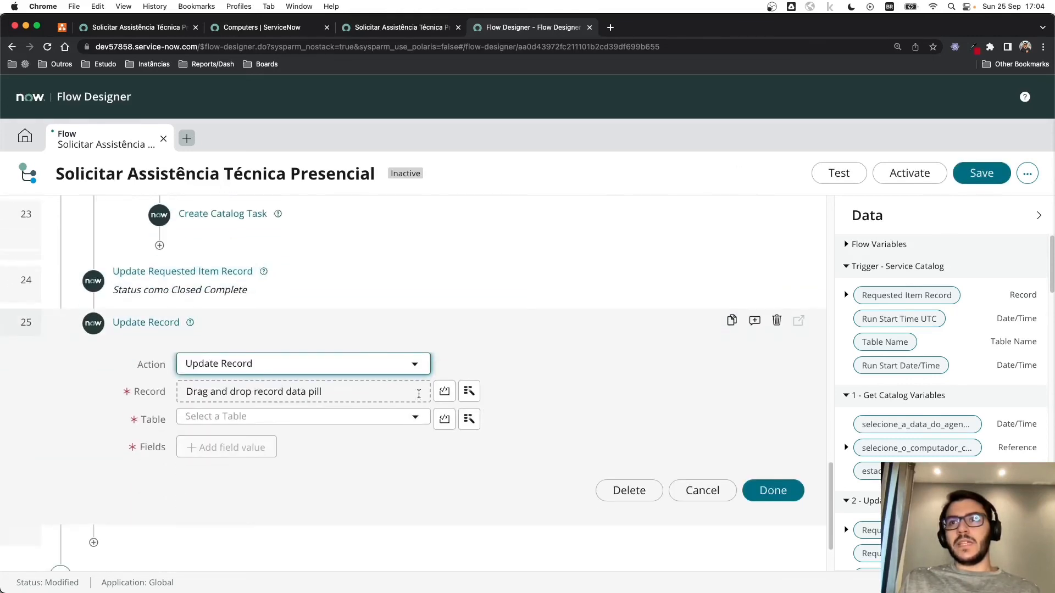
# Step: Set the new Update Record action's Record to the selecione_o_computador reference from the Get Catalog Variables step
pyautogui.click(468, 391)
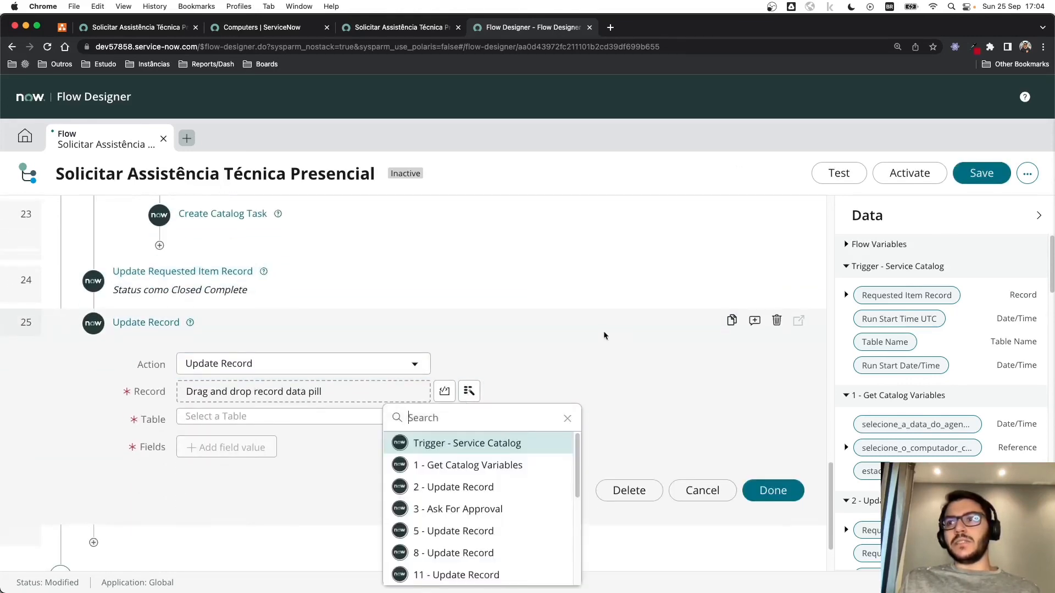
pyautogui.click(470, 466)
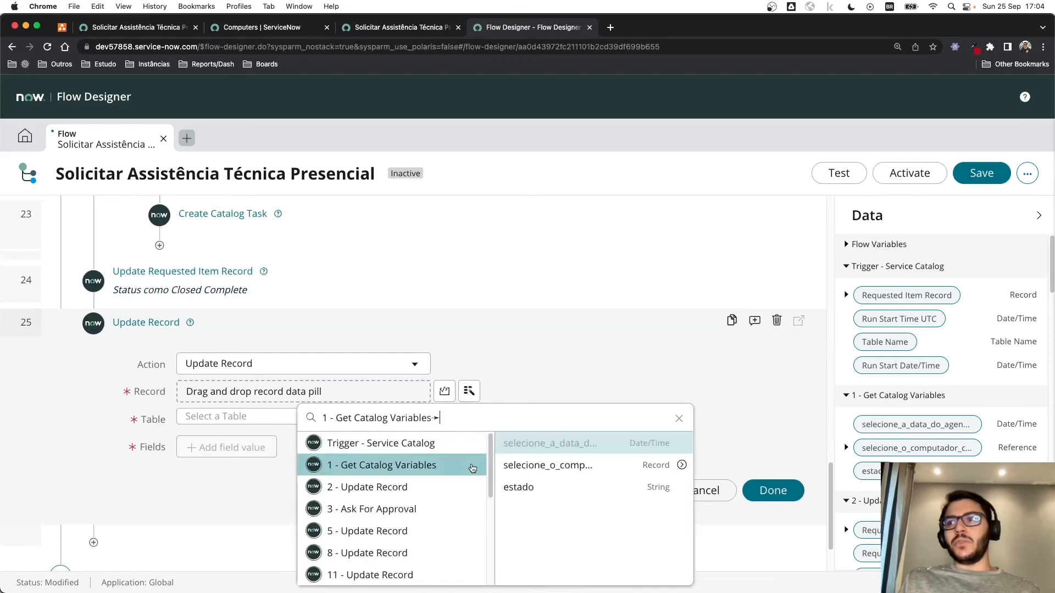
pyautogui.click(567, 465)
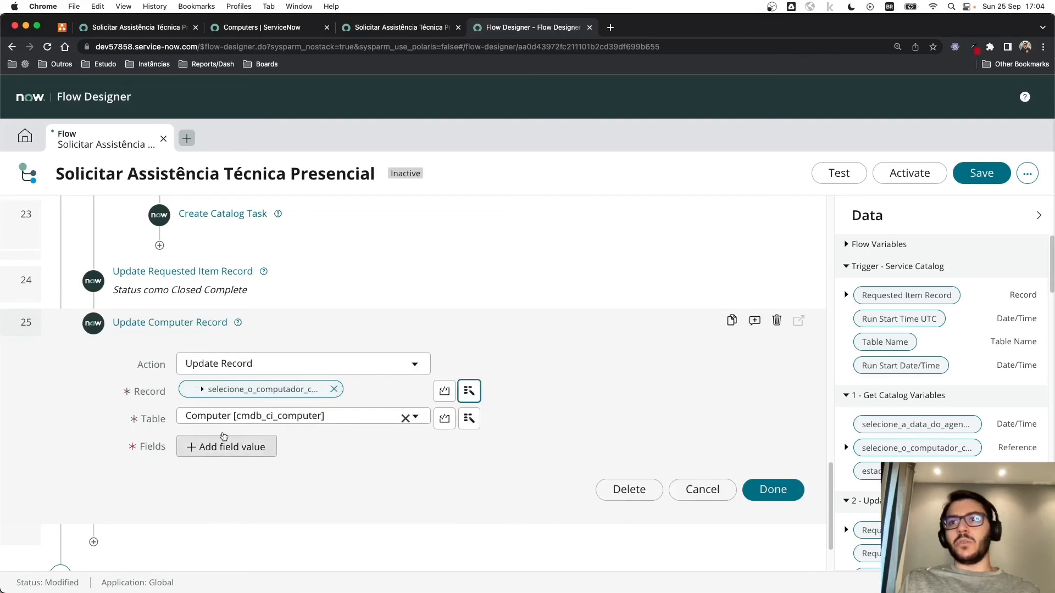
# Step: Add the Status field to the Update Computer Record action's field values and set it to Installed
pyautogui.click(253, 452)
pyautogui.click(233, 448)
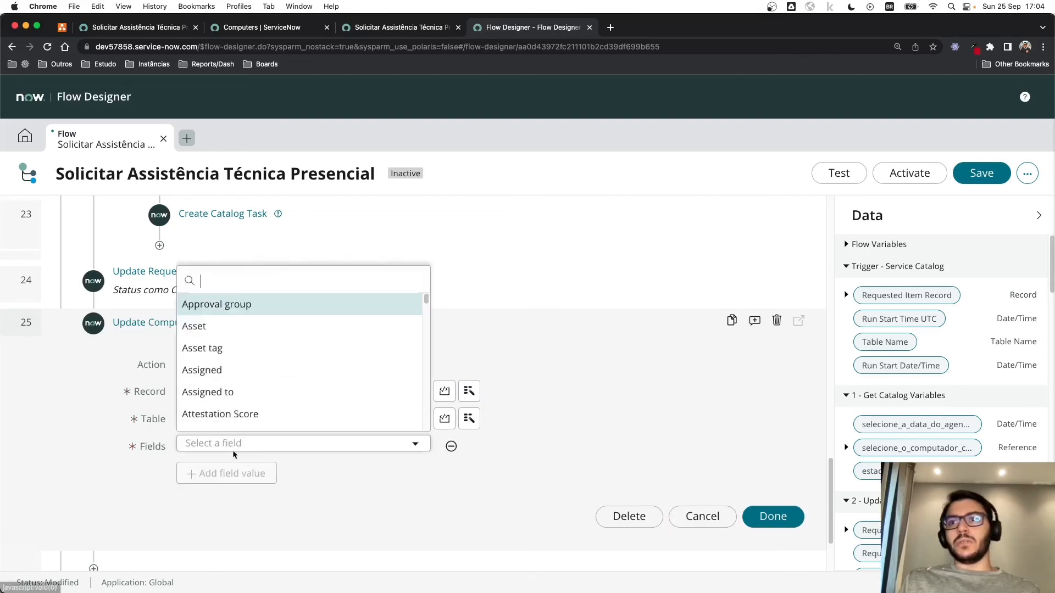
pyautogui.write('statu')
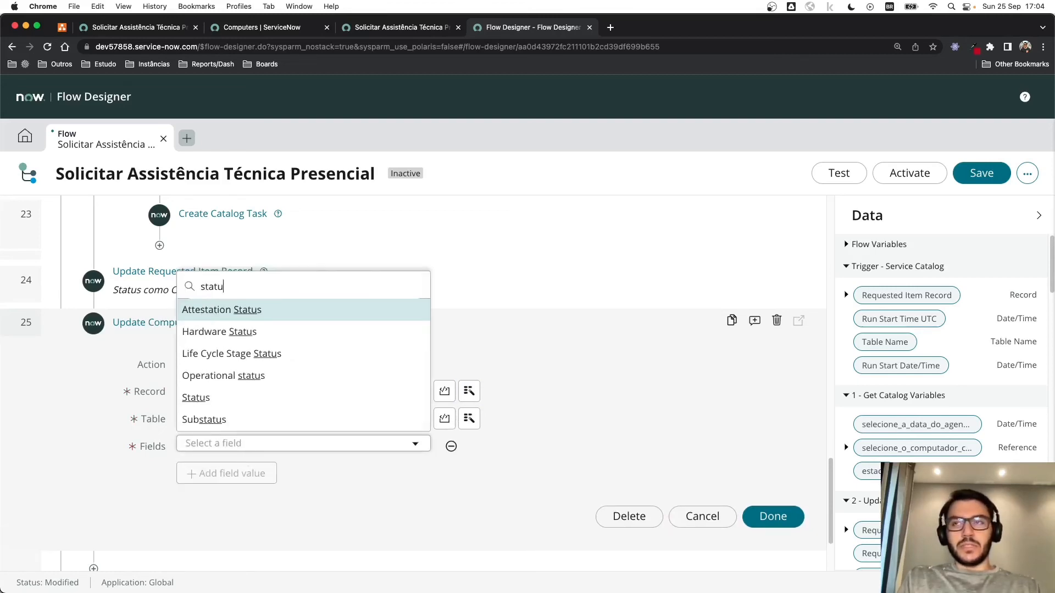
pyautogui.press('Down')
pyautogui.press('Down')
pyautogui.press('Down')
pyautogui.press('Down')
pyautogui.press('Return')
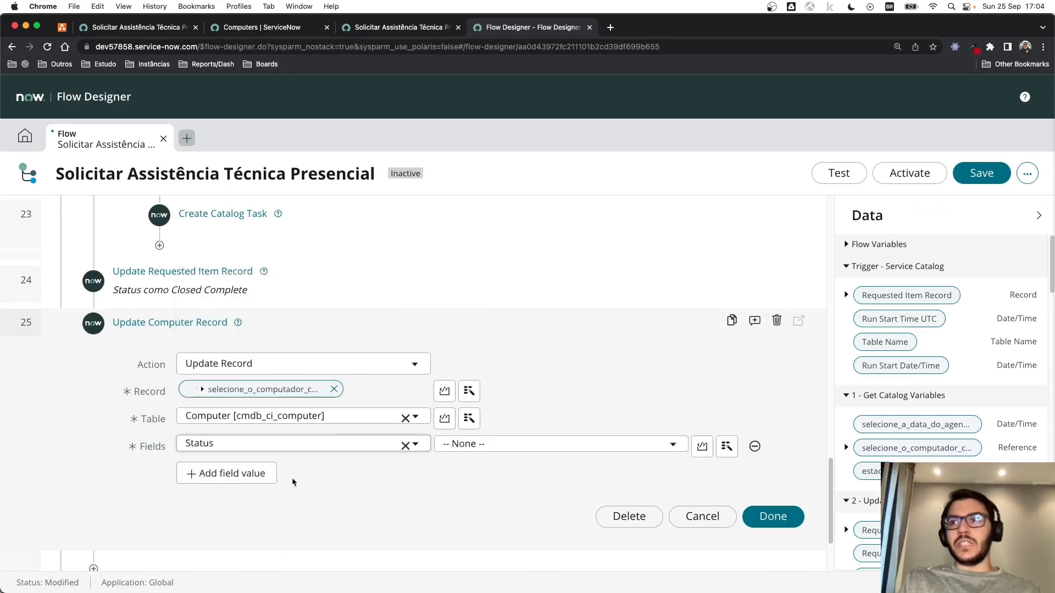
pyautogui.scroll(-2, 518, 467)
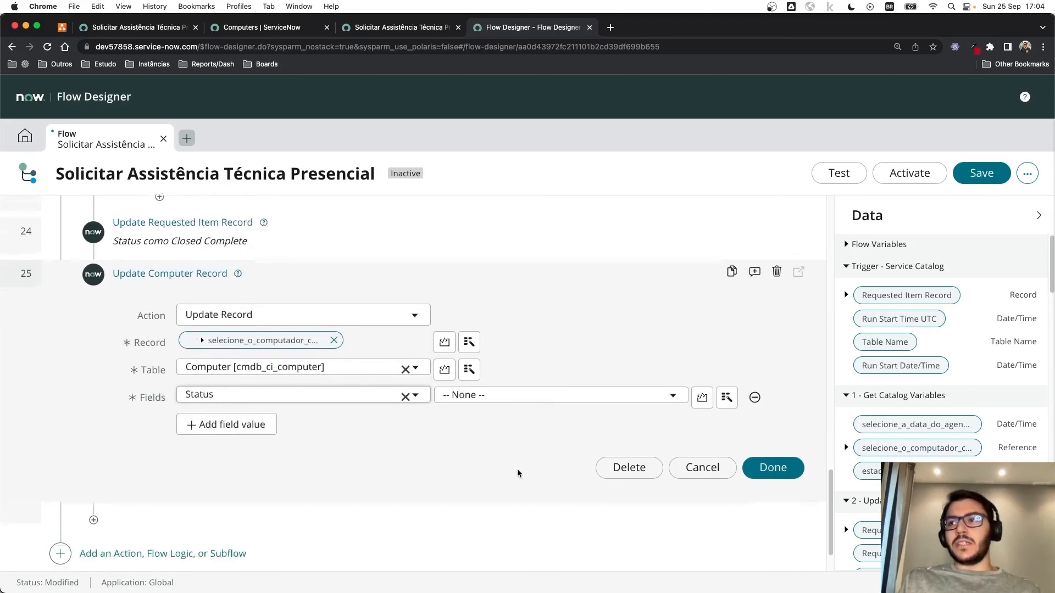
pyautogui.click(666, 394)
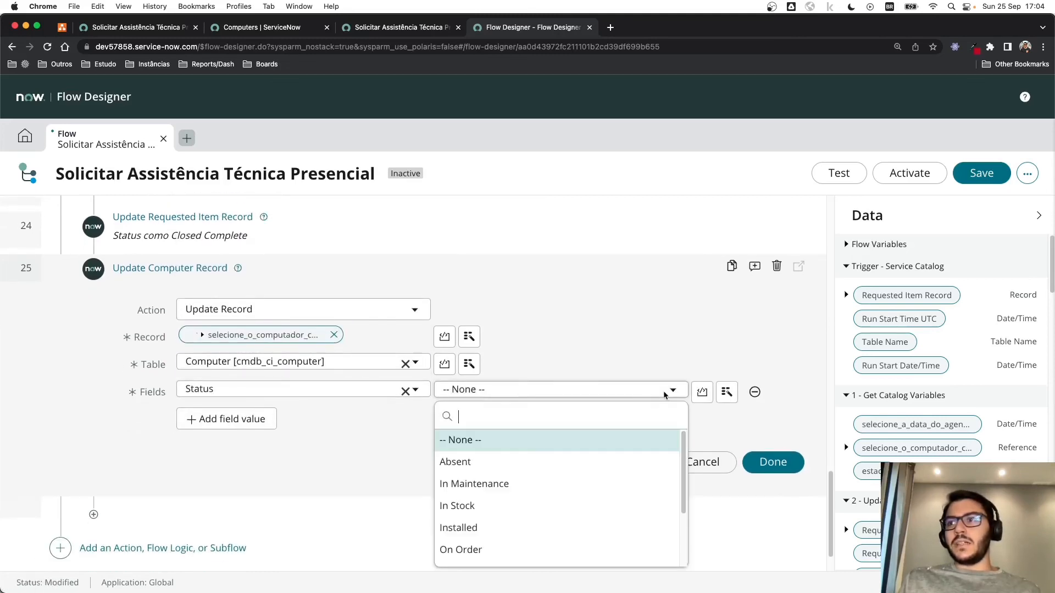
pyautogui.click(476, 528)
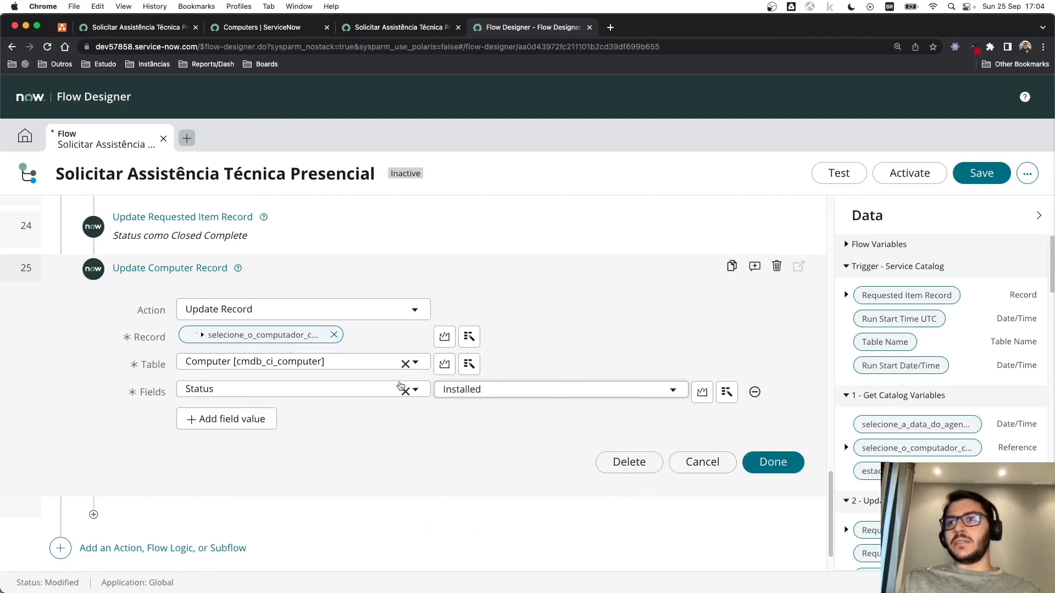
# Step: Add the Comments field as a second field value in the Update Computer Record action
pyautogui.click(227, 419)
pyautogui.click(227, 416)
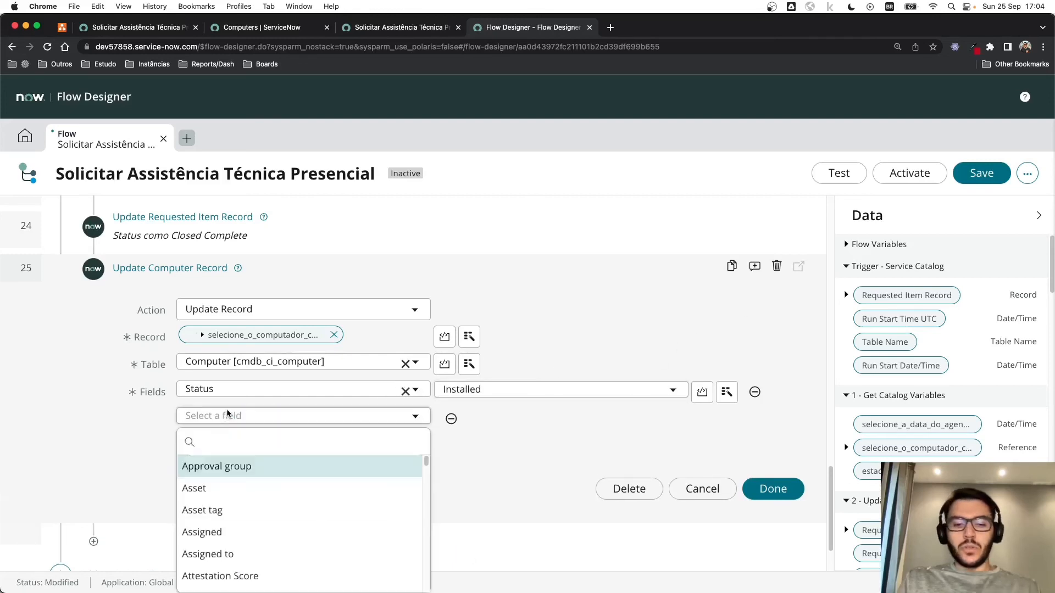
pyautogui.write('comen')
pyautogui.press('BackSpace')
pyautogui.press('BackSpace')
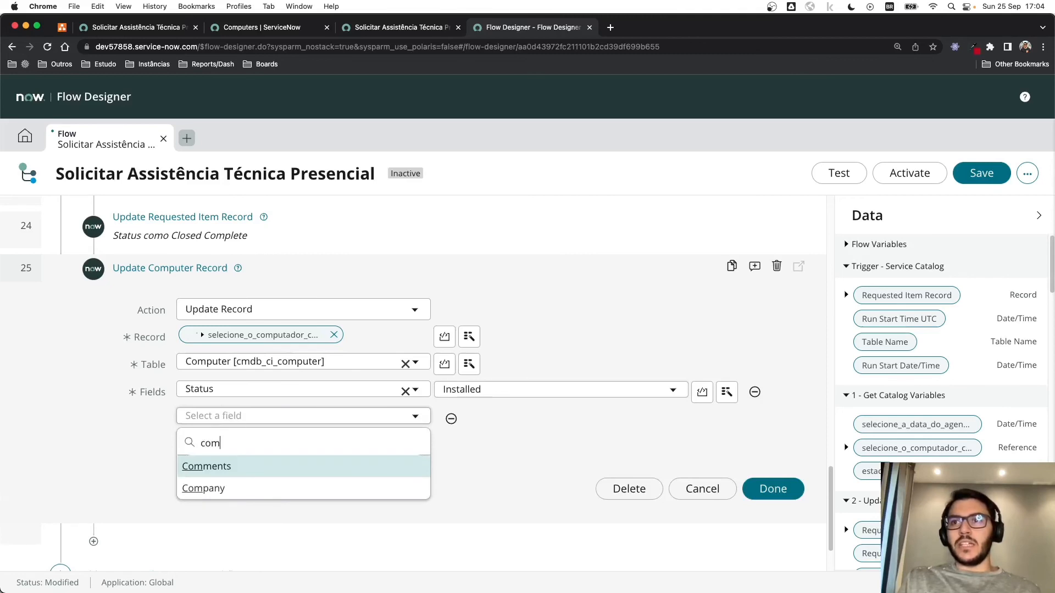
pyautogui.press('Return')
pyautogui.click(443, 424)
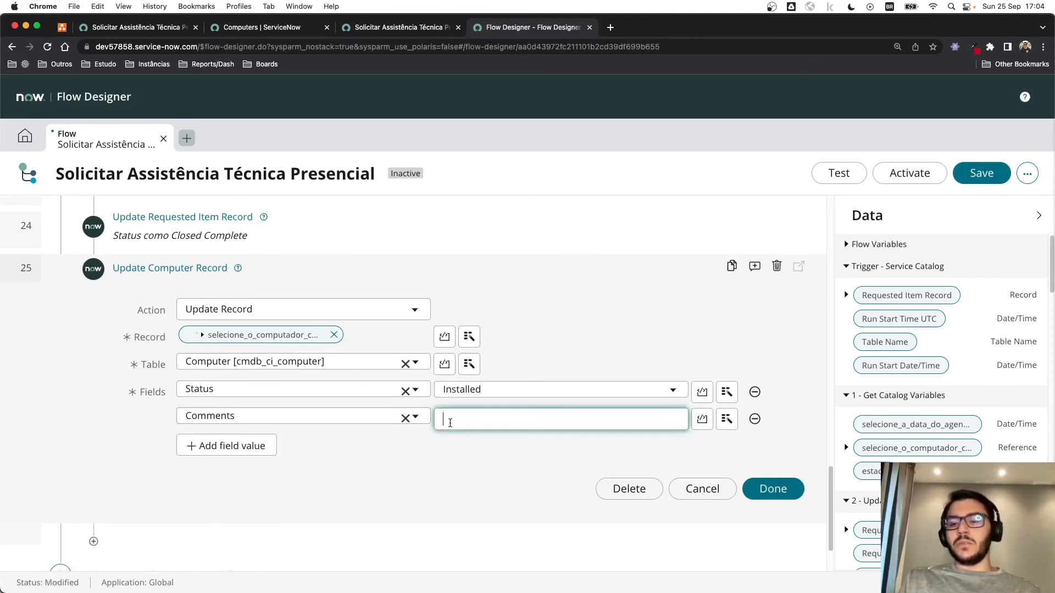
# Step: Insert the Number data pill of the trigger's Requested Item Record as the Comments value
pyautogui.click(726, 419)
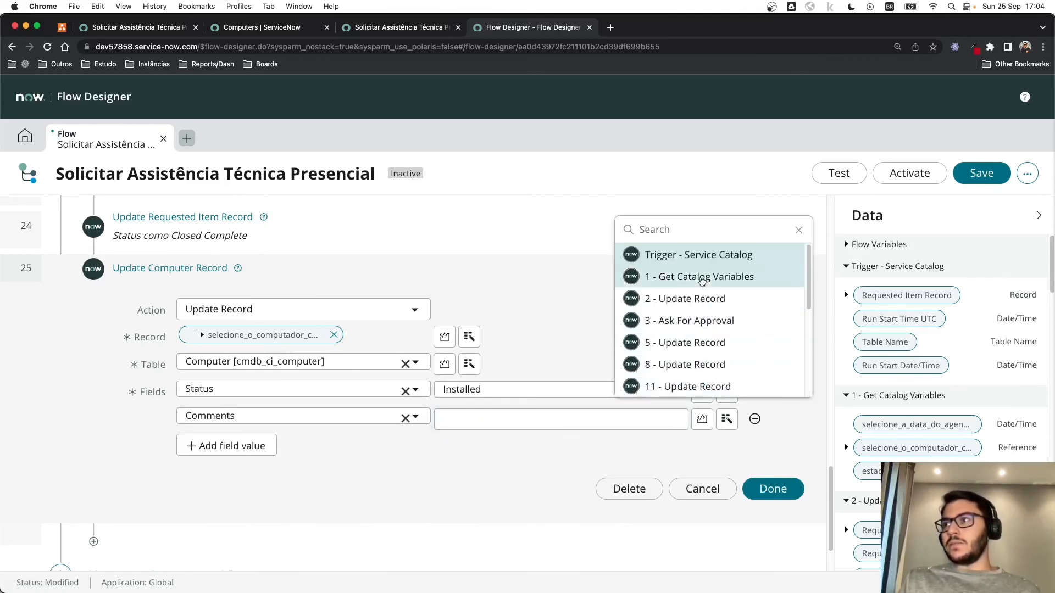
pyautogui.click(697, 258)
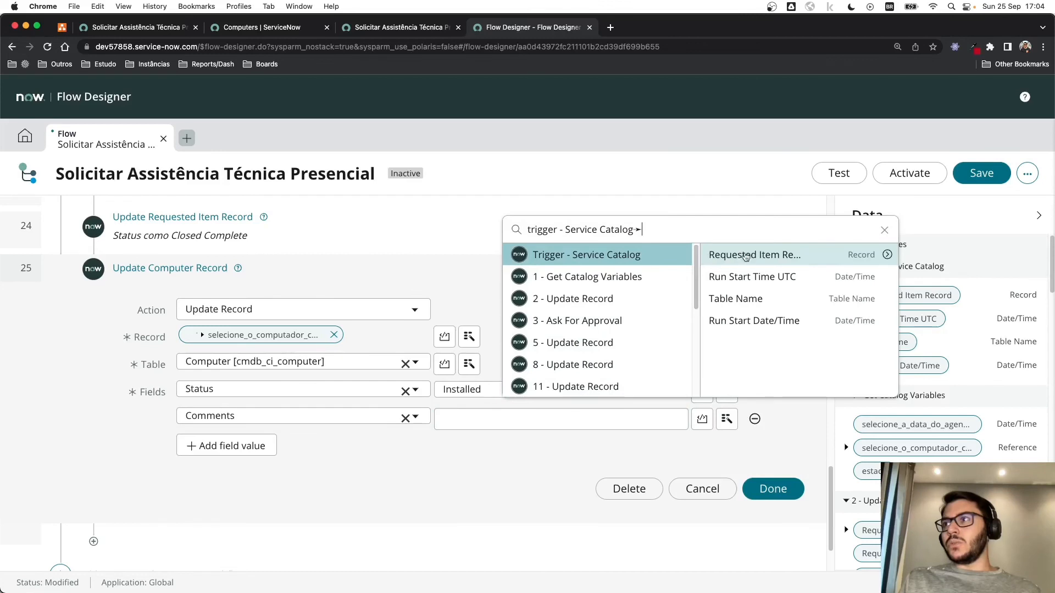
pyautogui.click(890, 254)
pyautogui.scroll(-10, 912, 321)
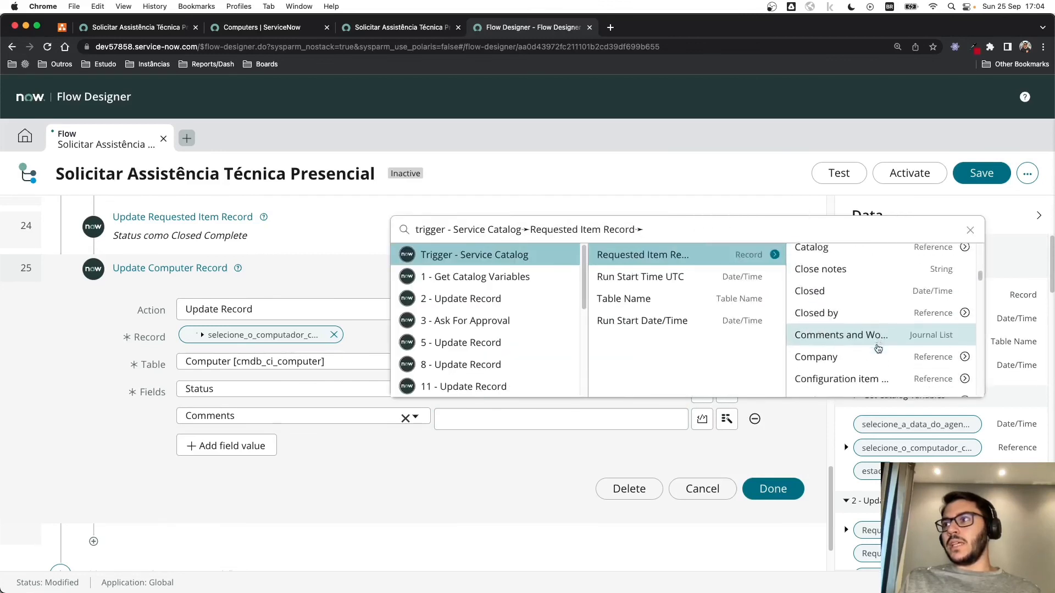
pyautogui.scroll(-15, 868, 360)
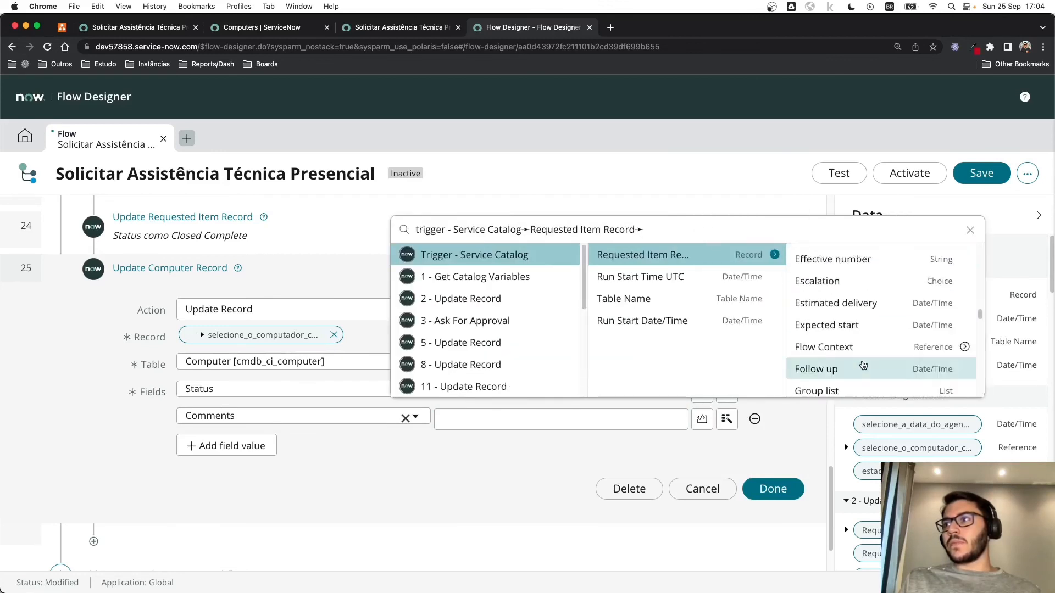
pyautogui.scroll(-4, 862, 367)
pyautogui.click(852, 365)
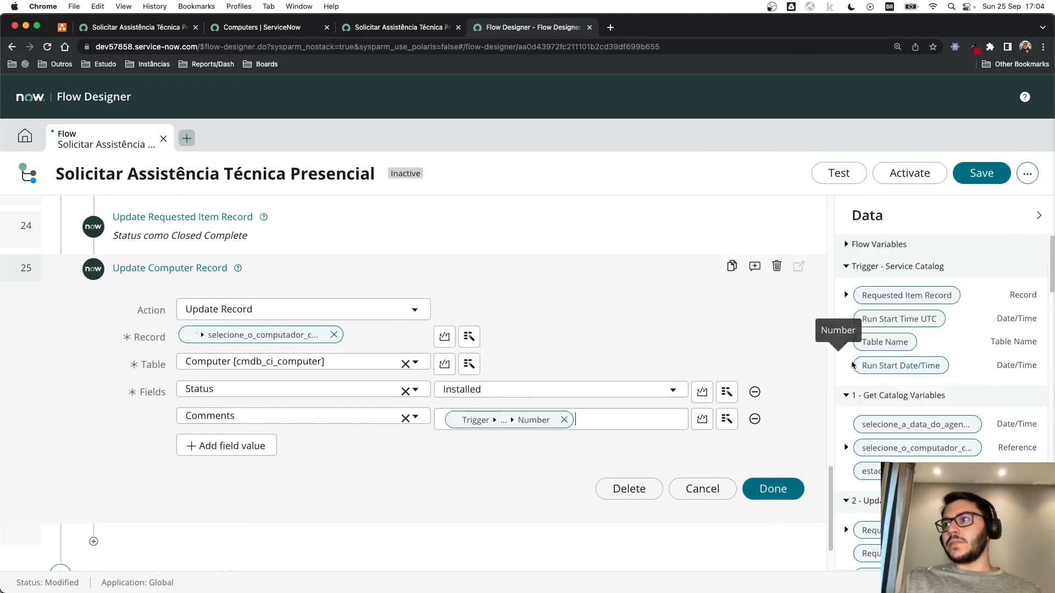
# Step: Append ": A manutenção foi finalizada." to the Comments value and annotate the action "Comentário: A manutenção foi finalizada (Installed)"
pyautogui.click(636, 418)
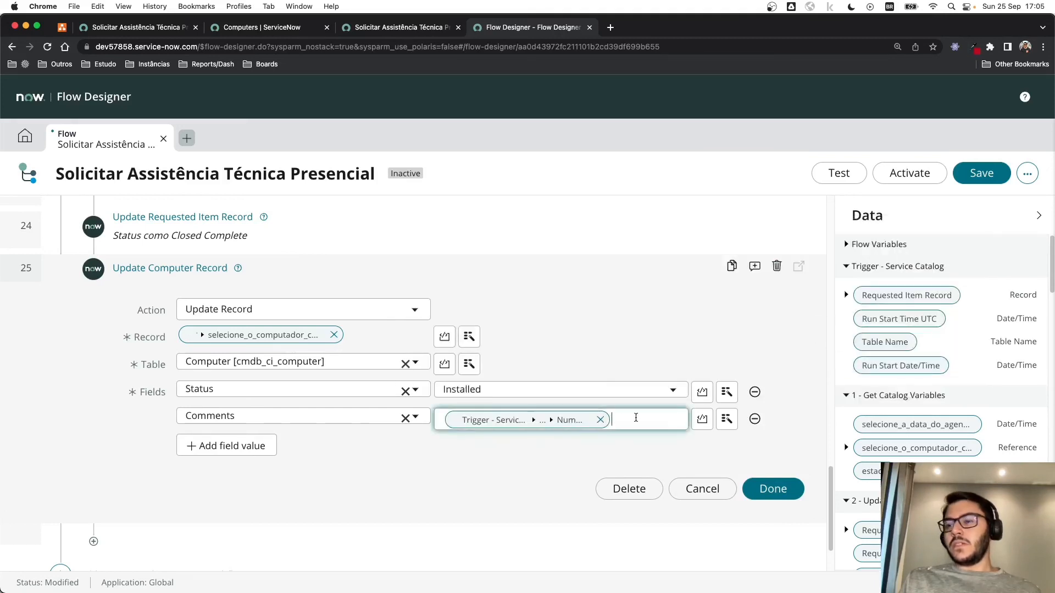
pyautogui.write(': A m')
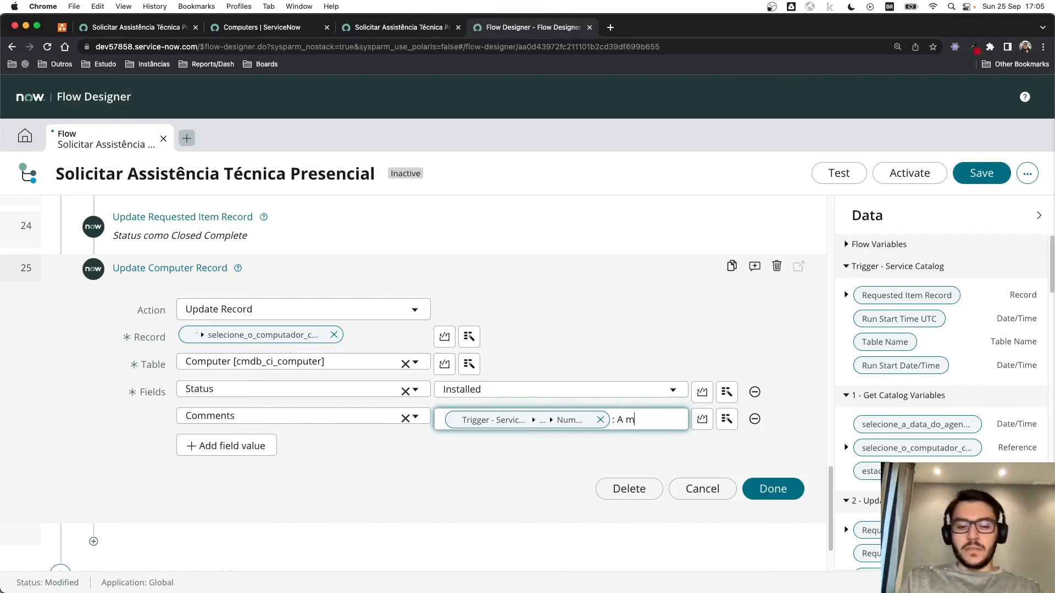
pyautogui.press('BackSpace')
pyautogui.press('BackSpace')
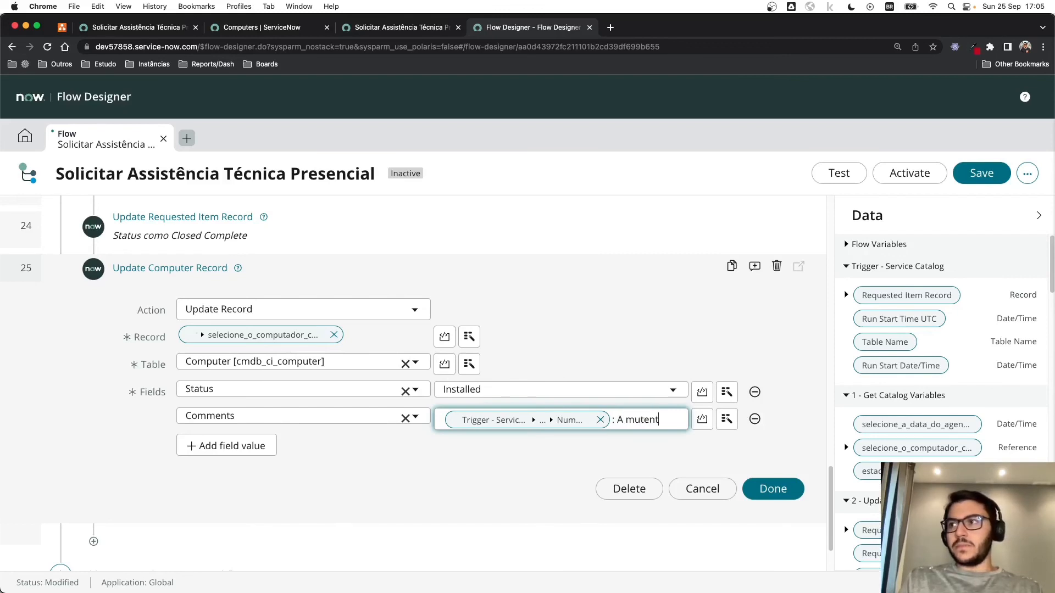
pyautogui.write('nu')
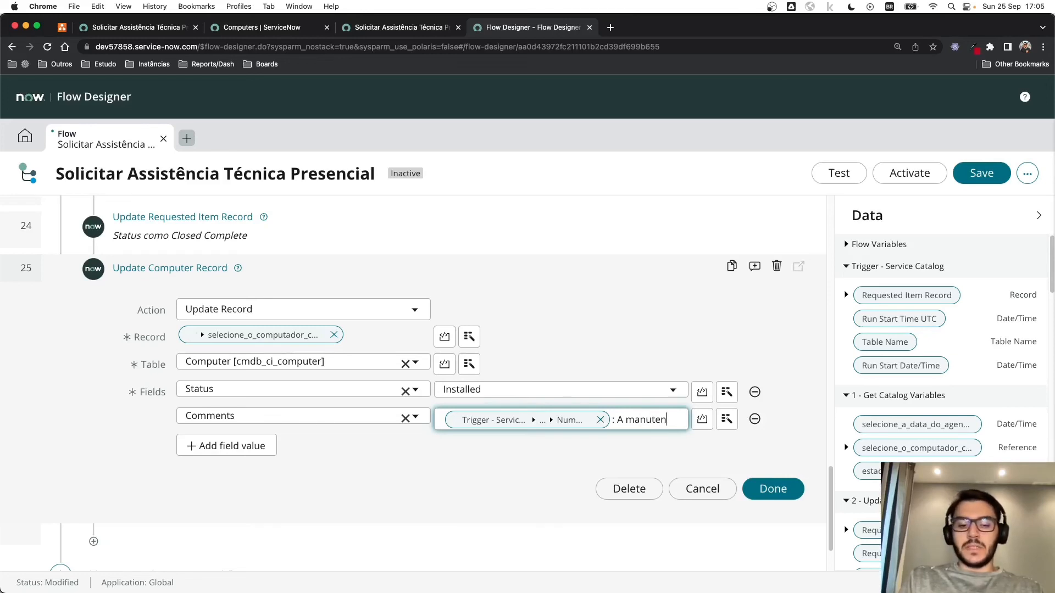
pyautogui.write('tenção')
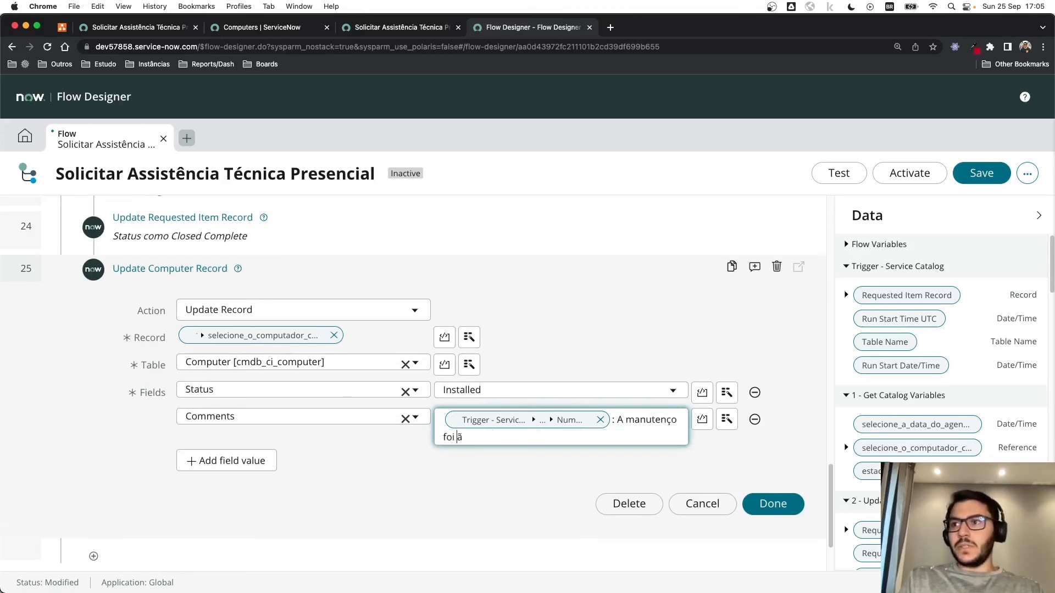
pyautogui.write(' foi finalizada.')
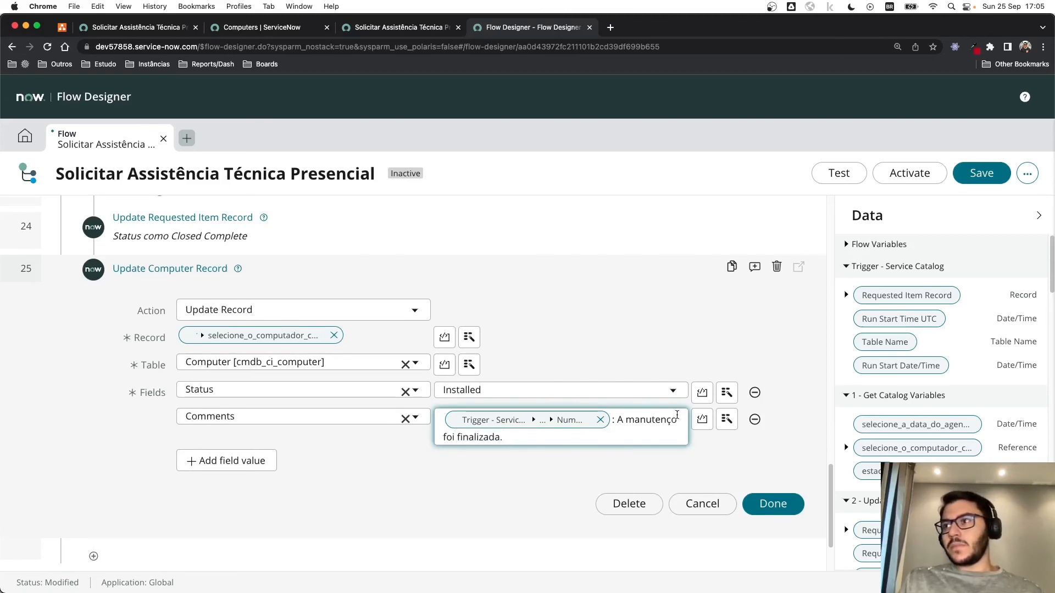
pyautogui.write('ã')
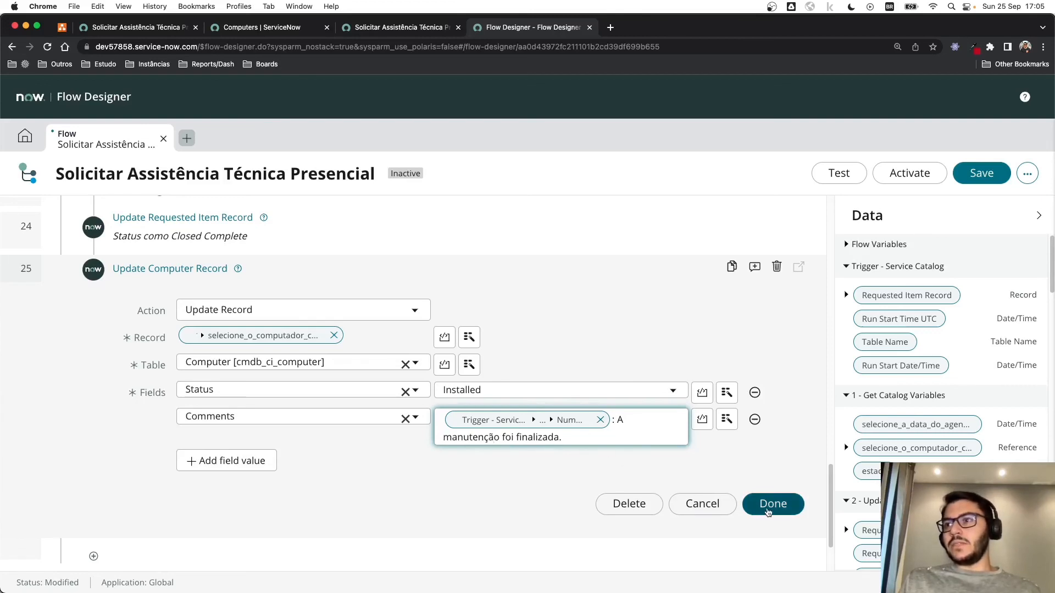
pyautogui.click(755, 267)
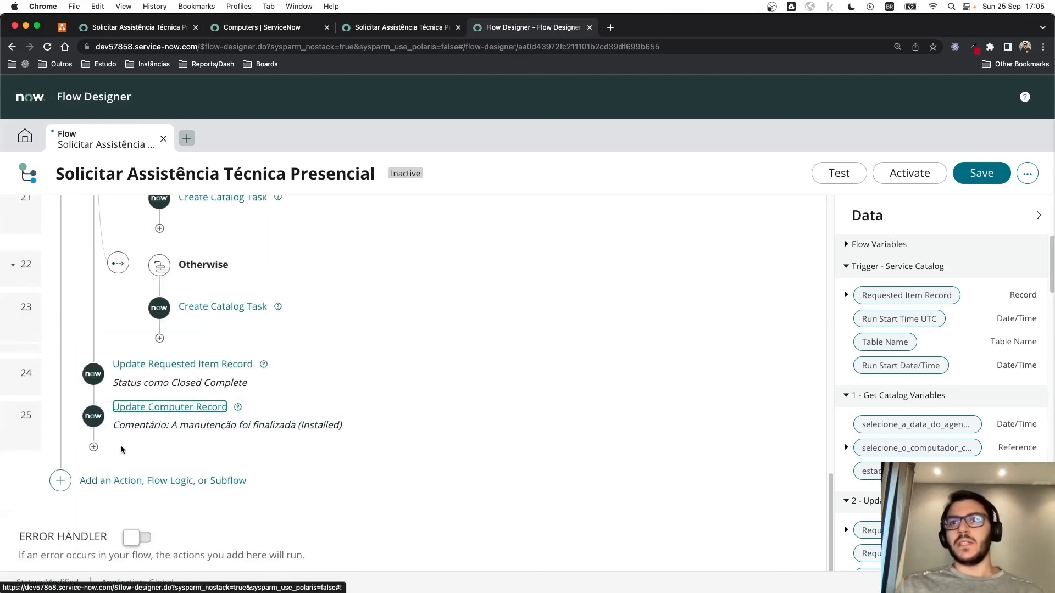
# Step: Add an End Flow logic after the Update Computer Record action at the end of the Else branch
pyautogui.click(94, 447)
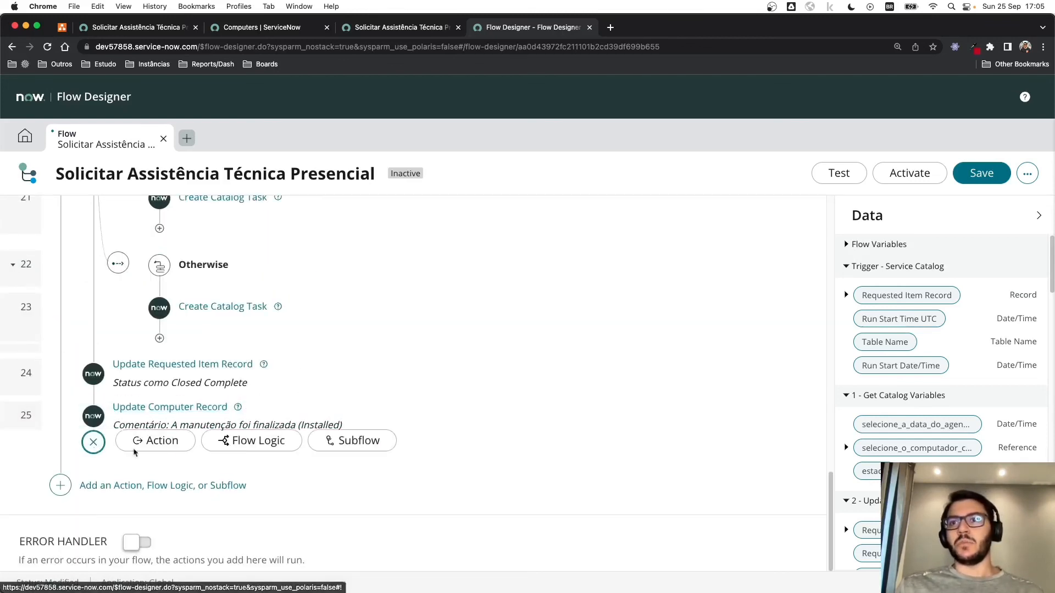
pyautogui.click(250, 448)
pyautogui.scroll(-5, 286, 494)
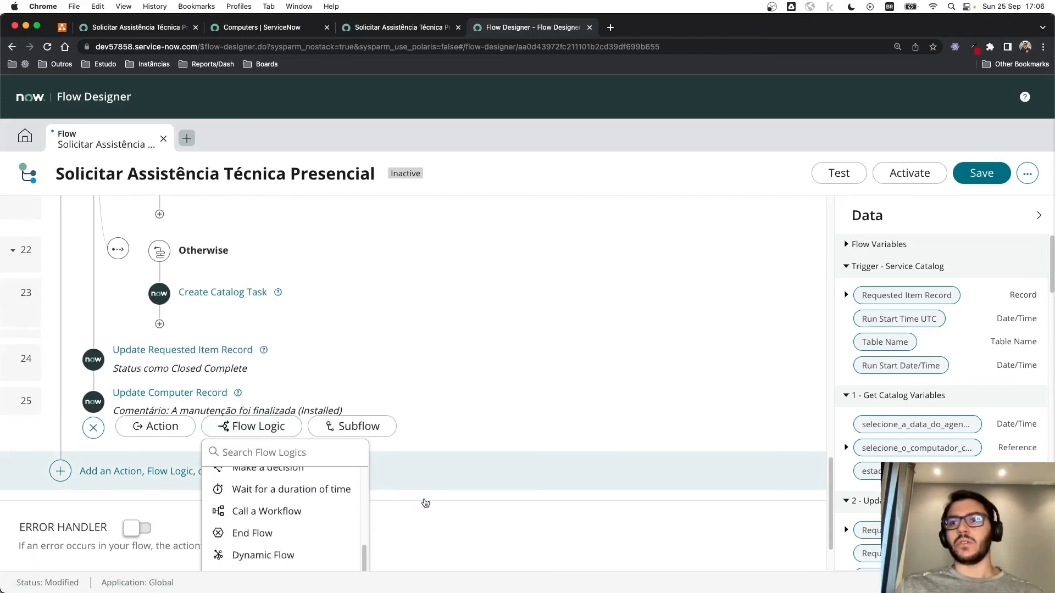
pyautogui.click(253, 533)
# Step: Activate the Solicitar Assistência Técnica Presencial flow
pyautogui.scroll(4, 440, 448)
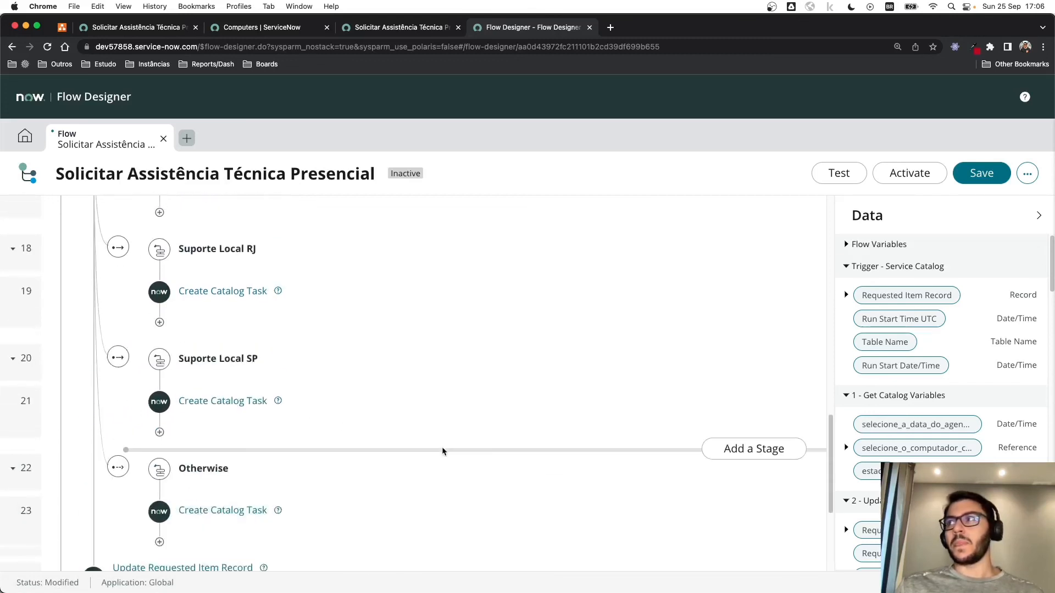
pyautogui.scroll(6, 440, 445)
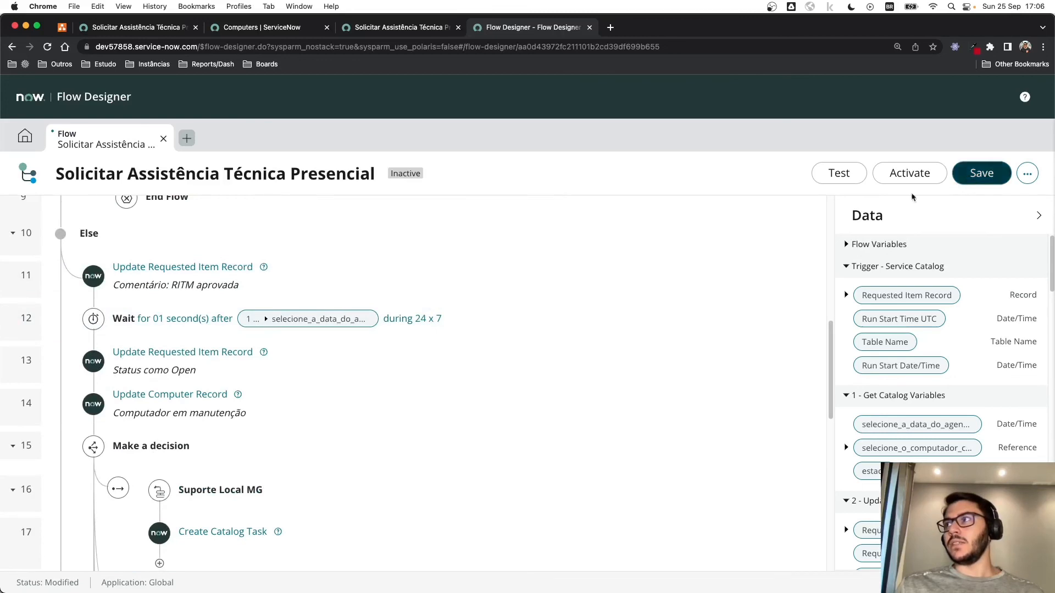
pyautogui.click(910, 177)
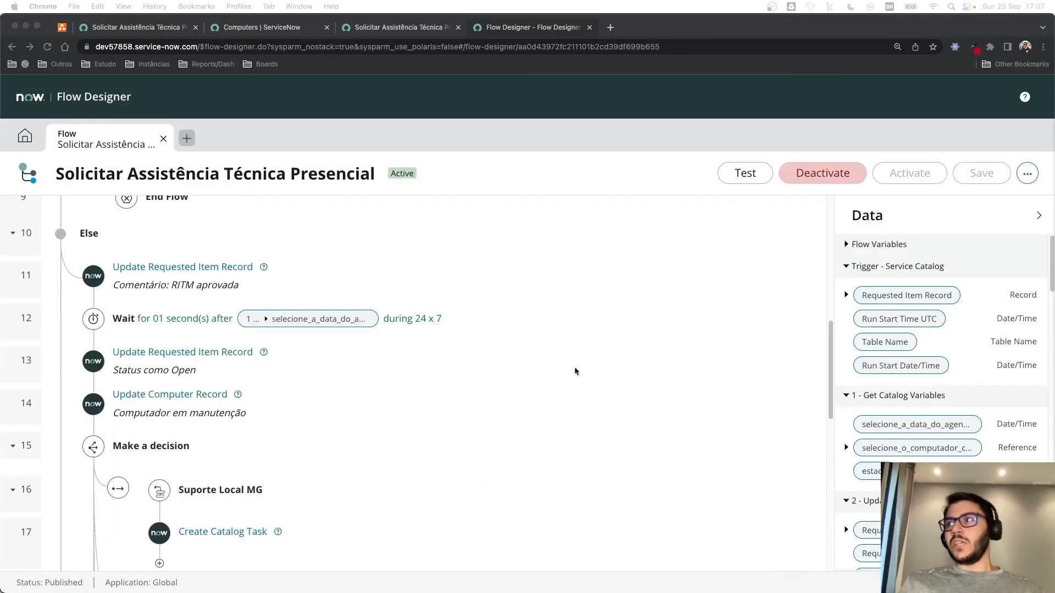
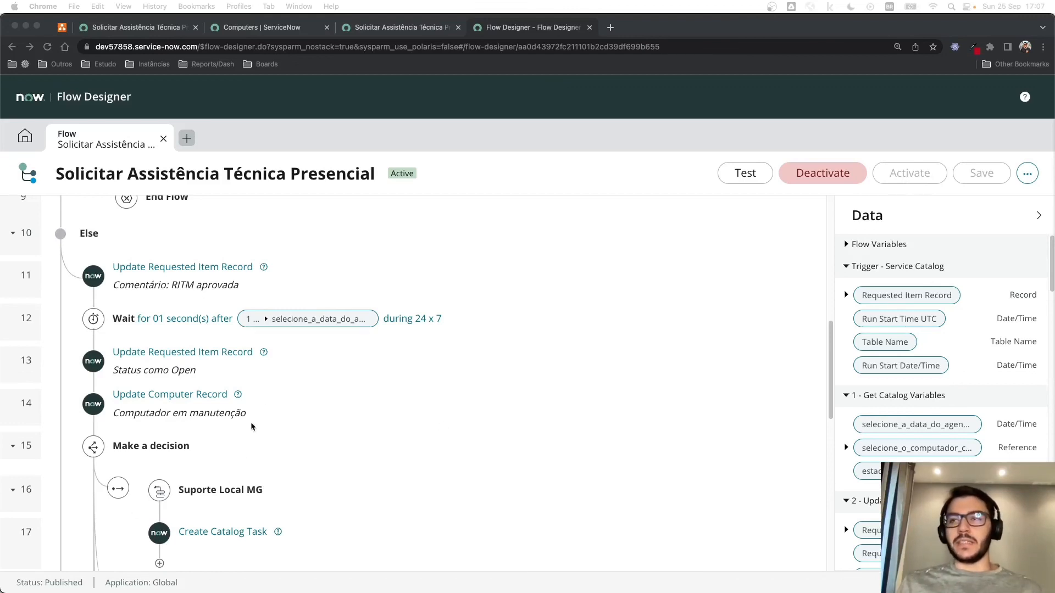
# Step: Examine the submitted request, template catalog item and selected variables of the Get Catalog Variables action, and close it without changes
pyautogui.scroll(10, 350, 454)
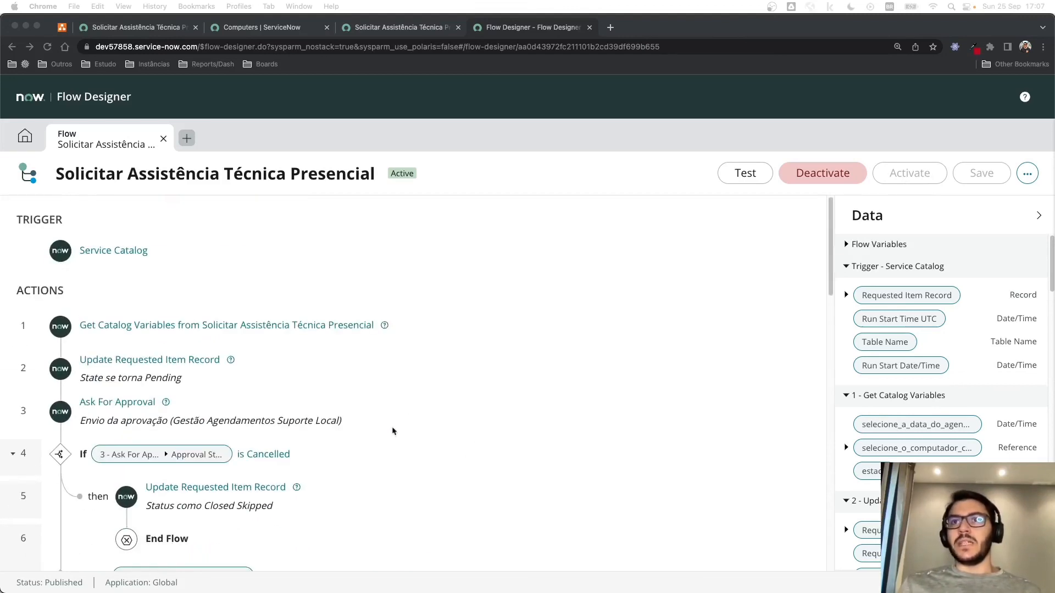
pyautogui.scroll(-2, 423, 431)
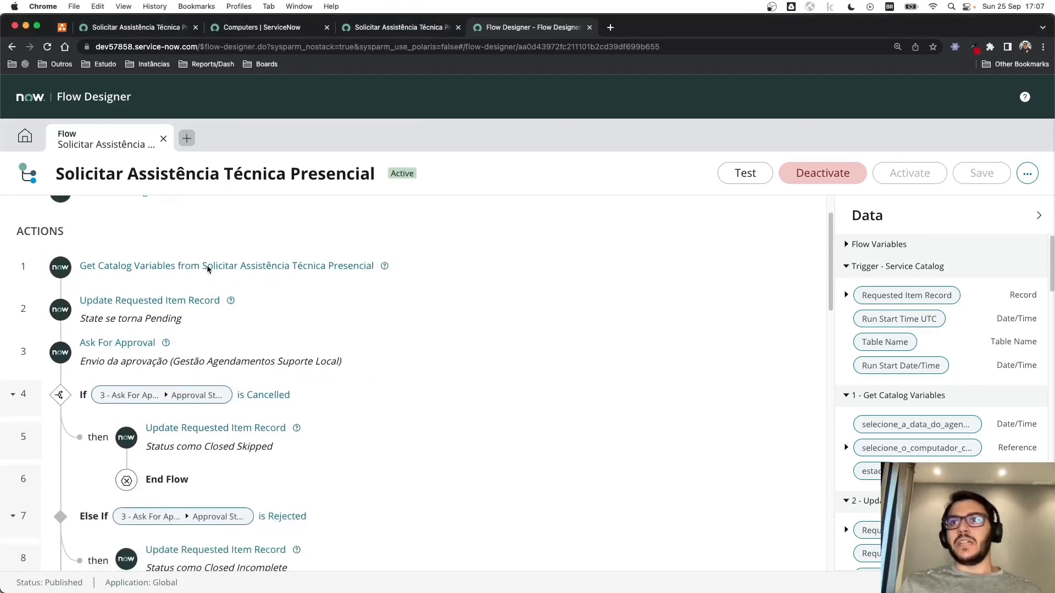
pyautogui.click(206, 267)
pyautogui.scroll(-2, 416, 392)
pyautogui.scroll(-4, 416, 392)
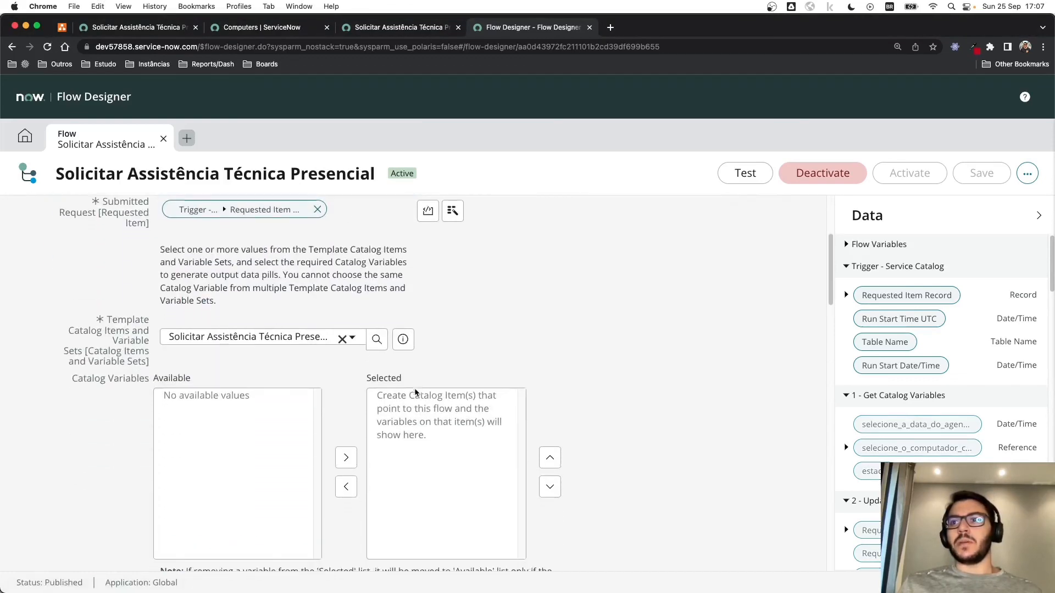
pyautogui.scroll(5, 87, 493)
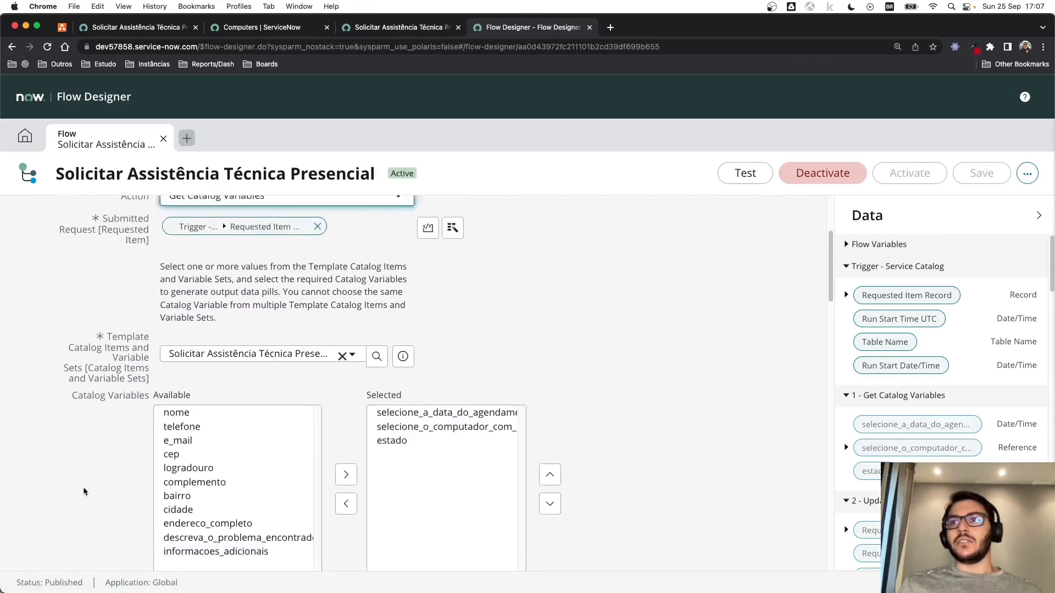
pyautogui.click(138, 336)
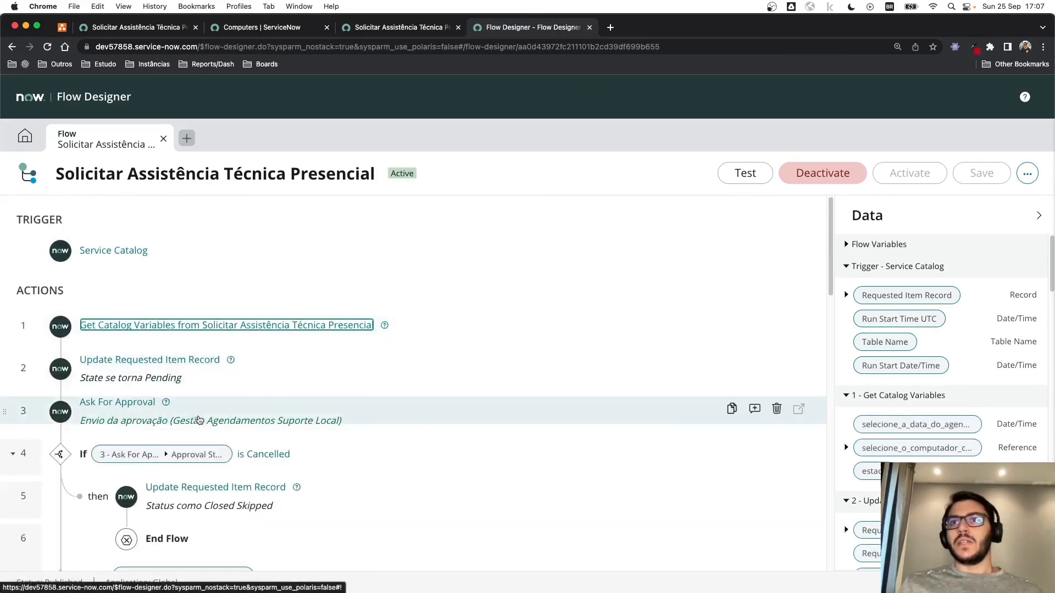
# Step: Examine the Ask For Approval action's approval rule, approver group and due date settings, and close it without changes
pyautogui.scroll(-1, 322, 440)
pyautogui.scroll(-2, 322, 439)
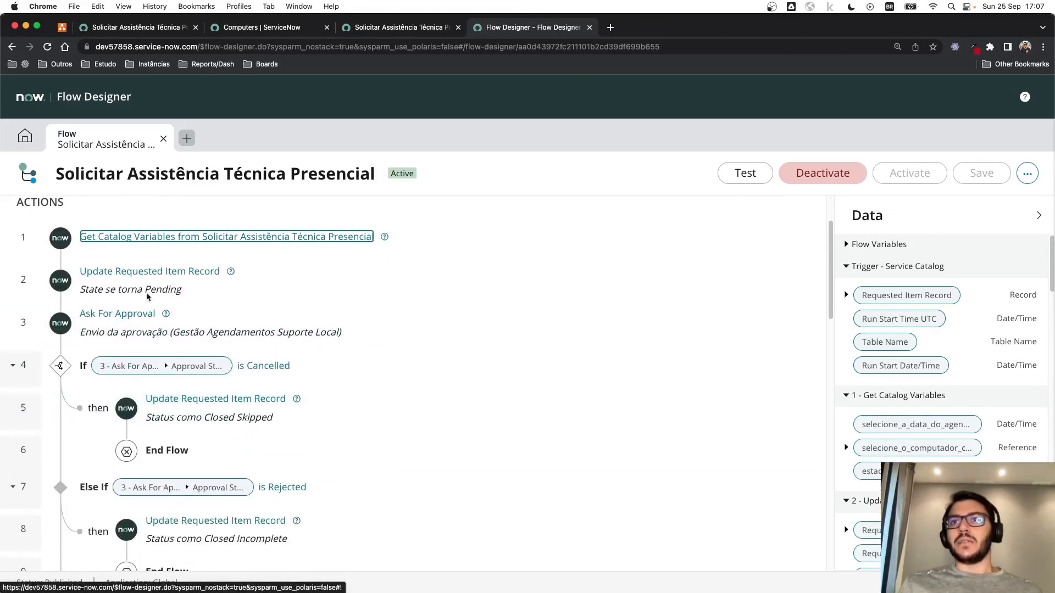
pyautogui.scroll(-1, 340, 409)
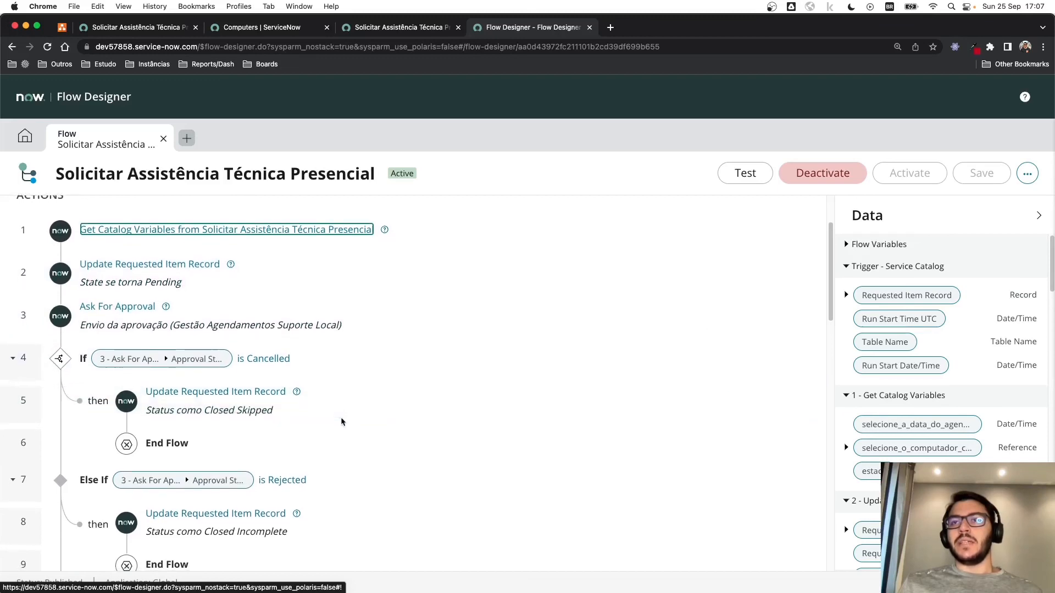
pyautogui.scroll(-1, 341, 425)
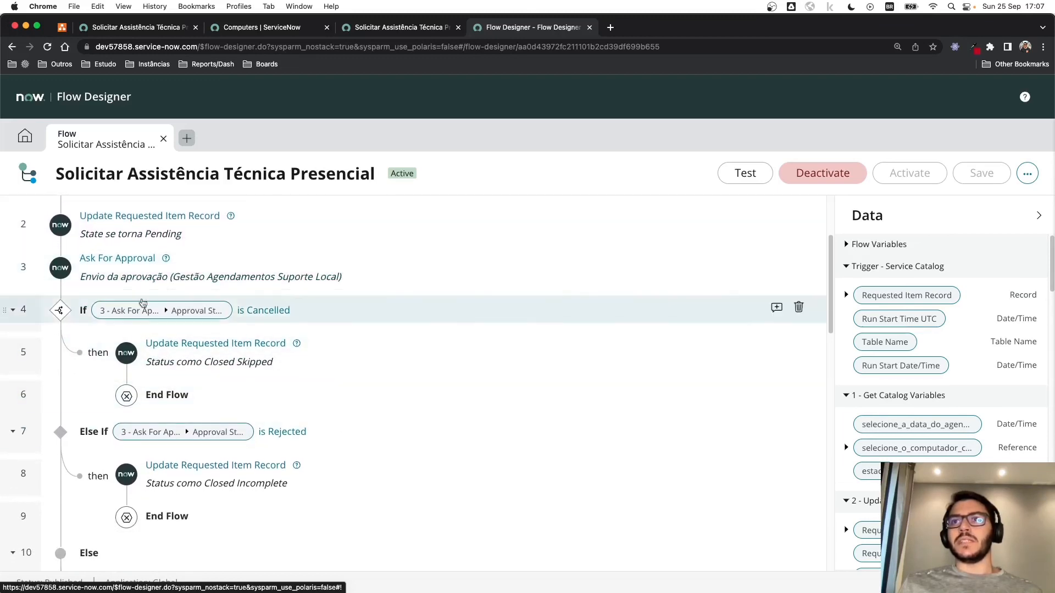
pyautogui.scroll(-2, 154, 302)
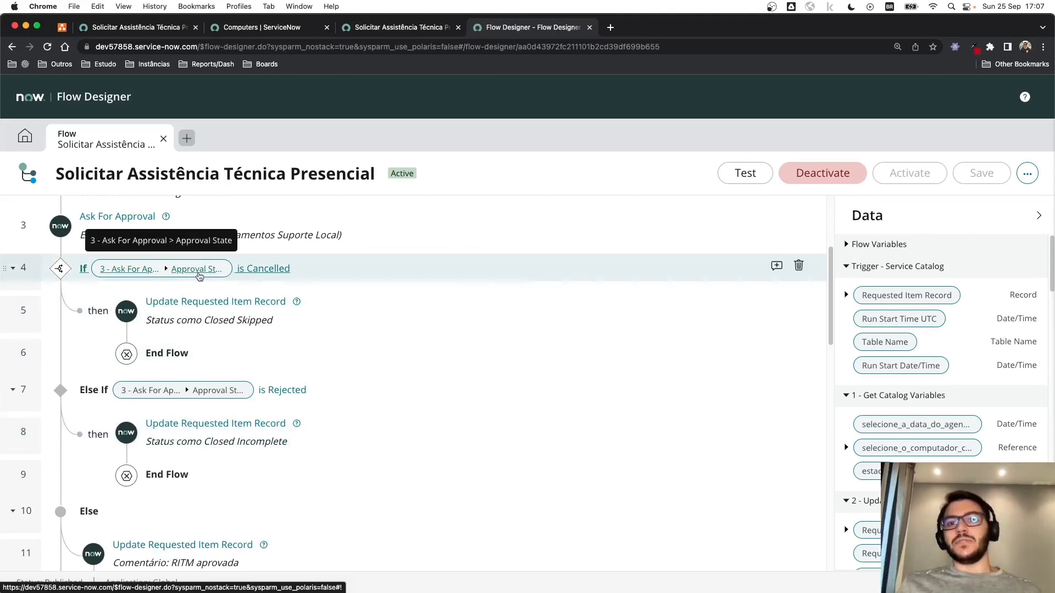
pyautogui.scroll(2, 203, 277)
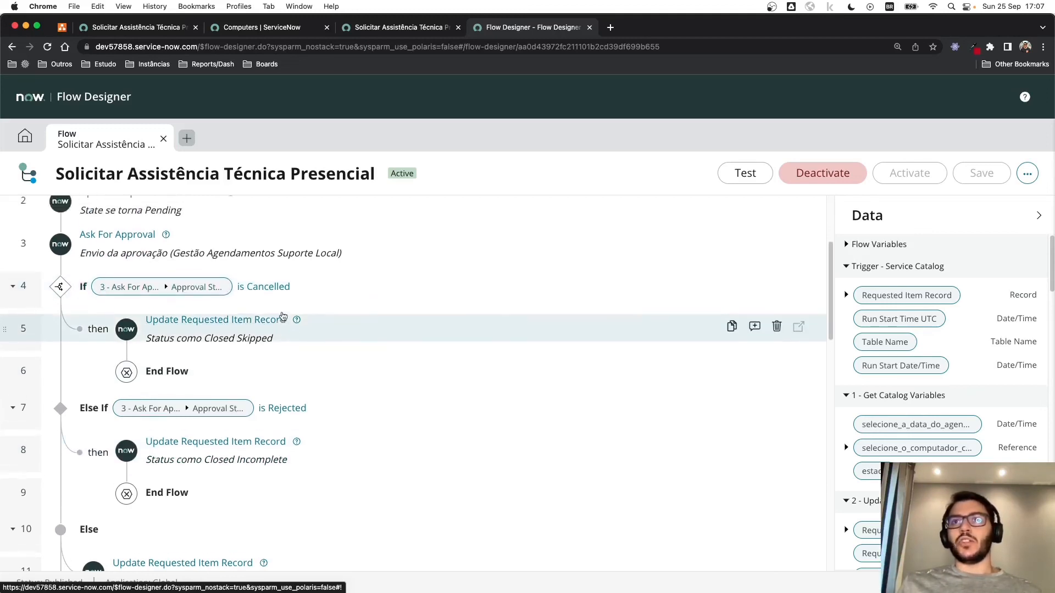
pyautogui.click(145, 273)
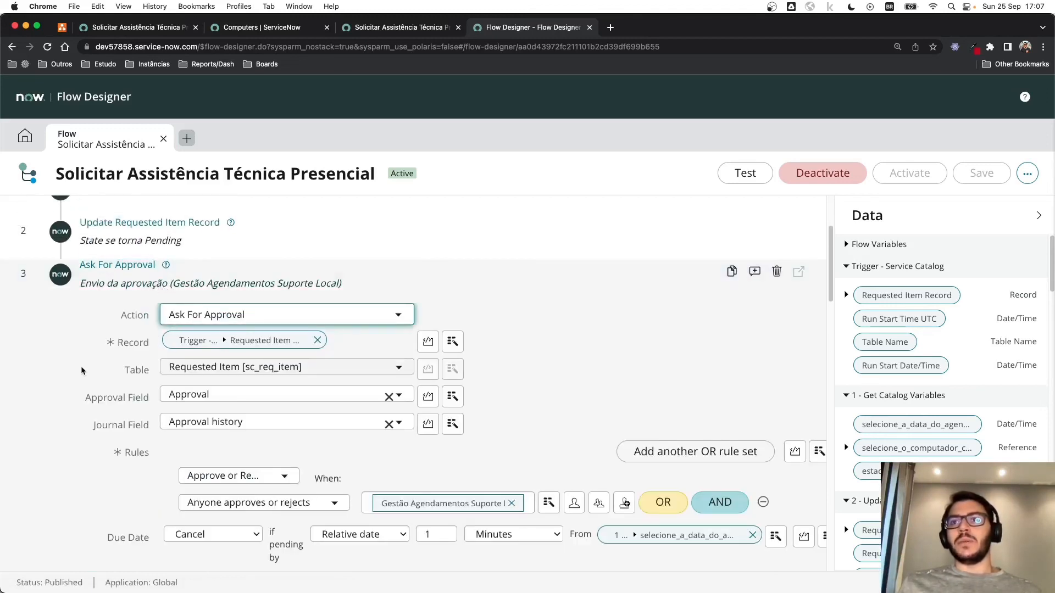
pyautogui.scroll(-2, 75, 396)
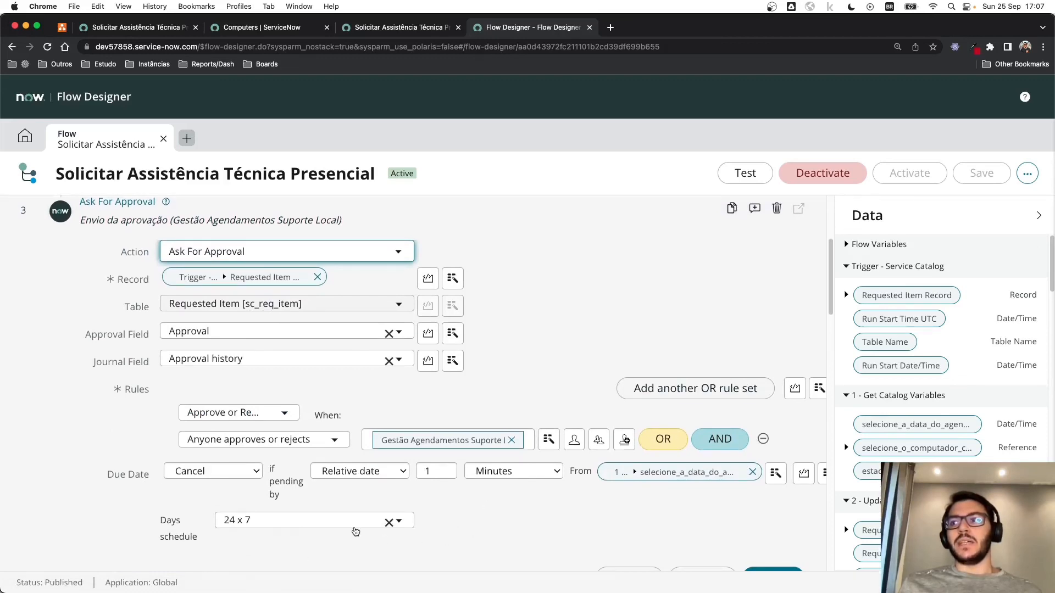
pyautogui.scroll(-2, 355, 531)
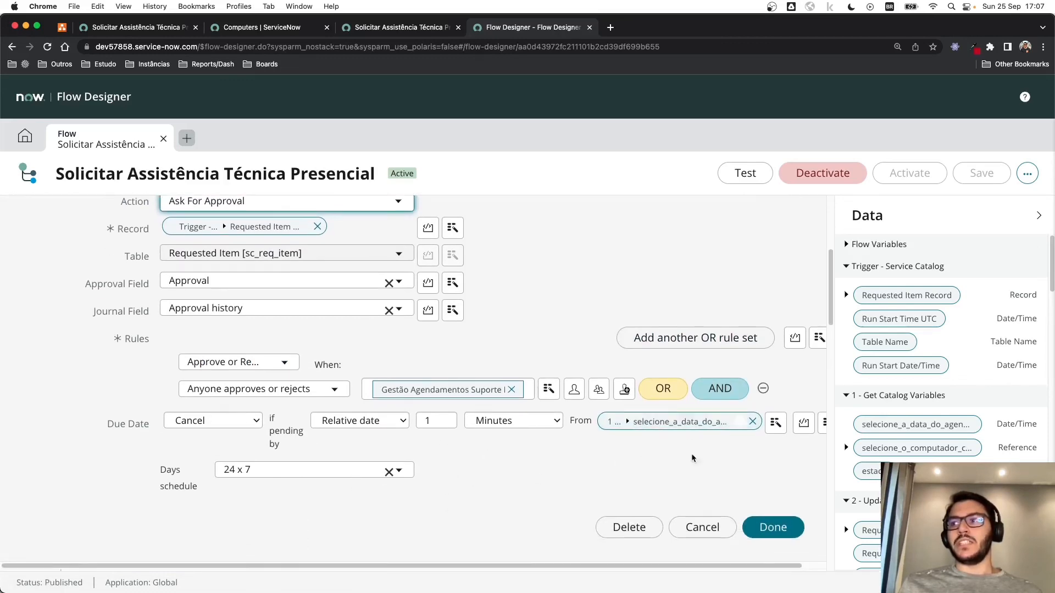
pyautogui.click(701, 527)
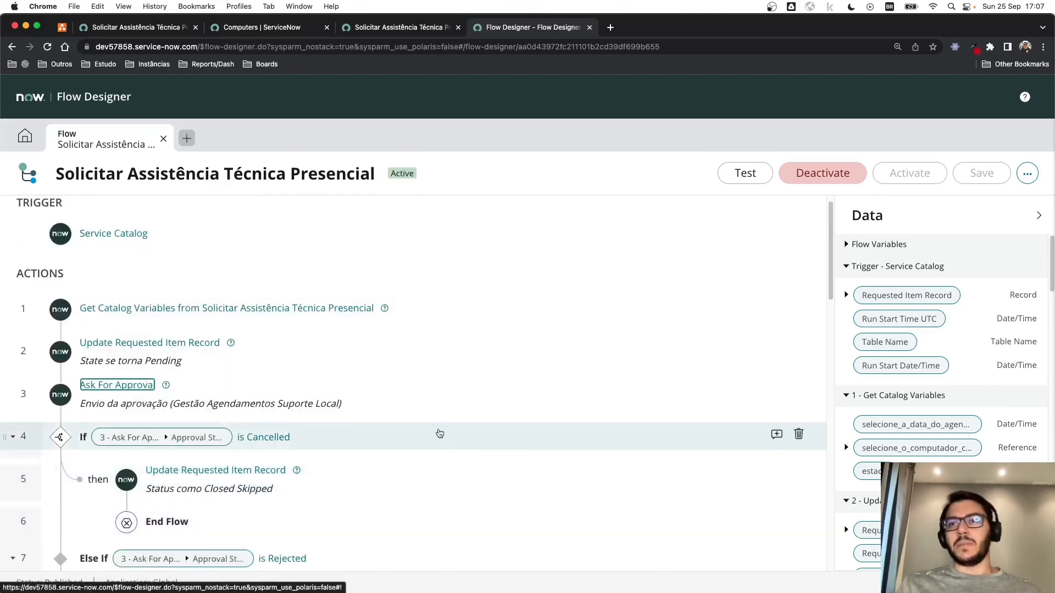
# Step: Review the Cancelled and Rejected branches and the Else branch's record updates and wait that precede the decision
pyautogui.scroll(-5, 440, 434)
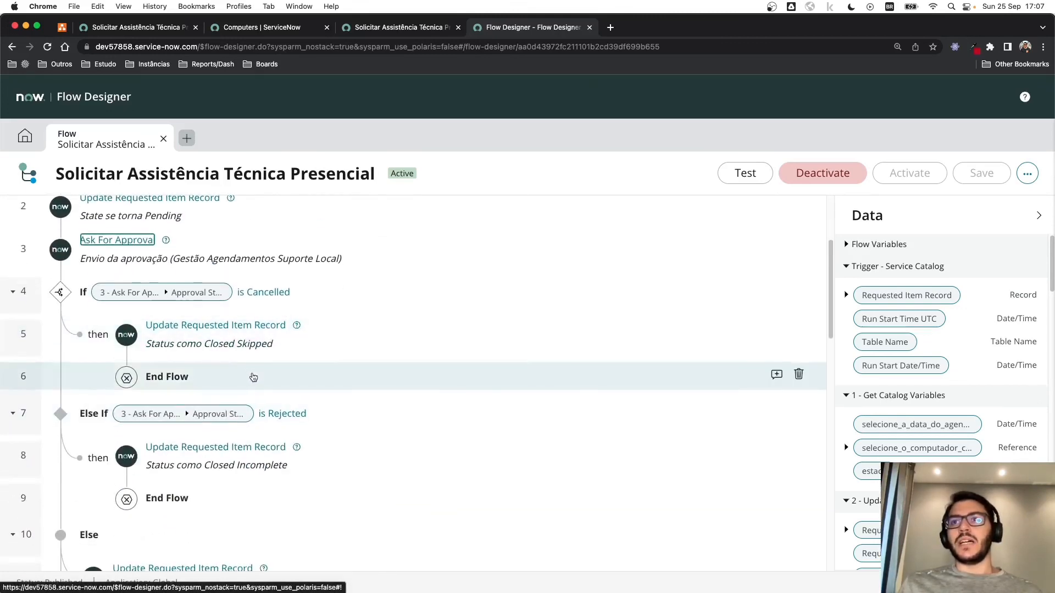
pyautogui.scroll(-2, 253, 377)
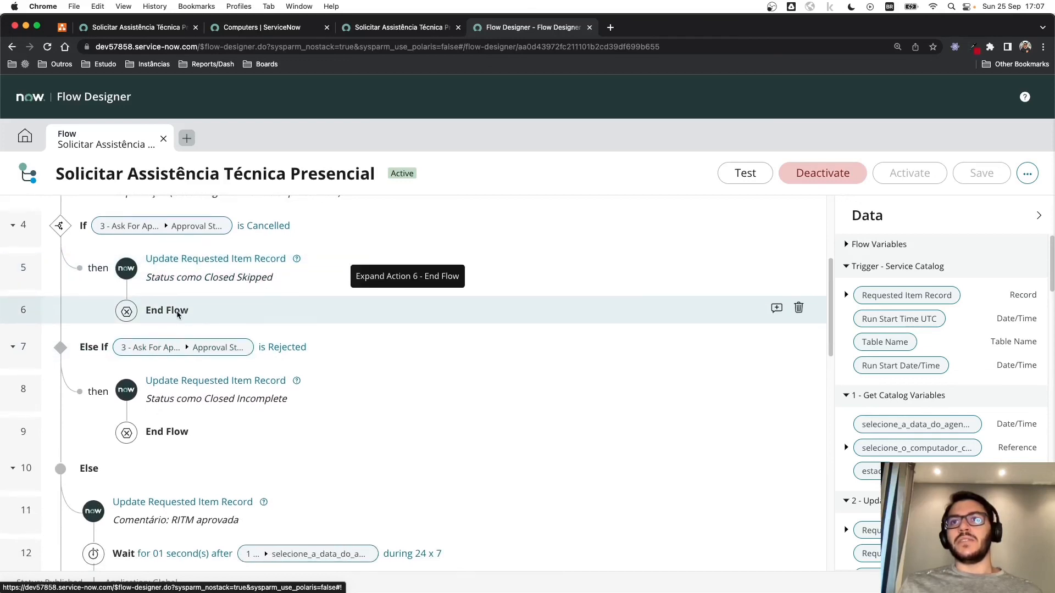
pyautogui.scroll(-1, 299, 395)
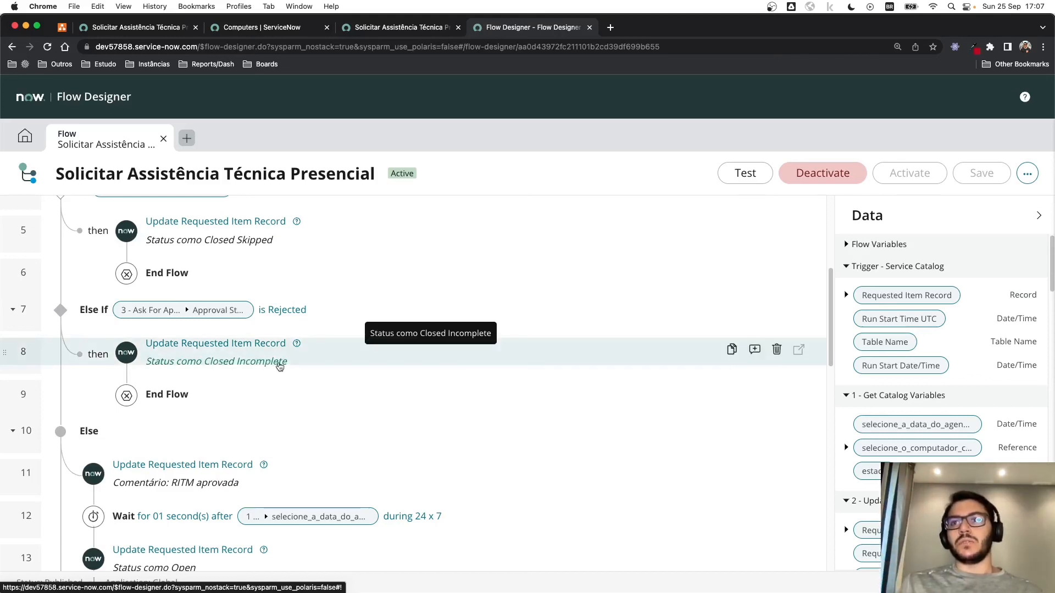
pyautogui.scroll(-3, 286, 367)
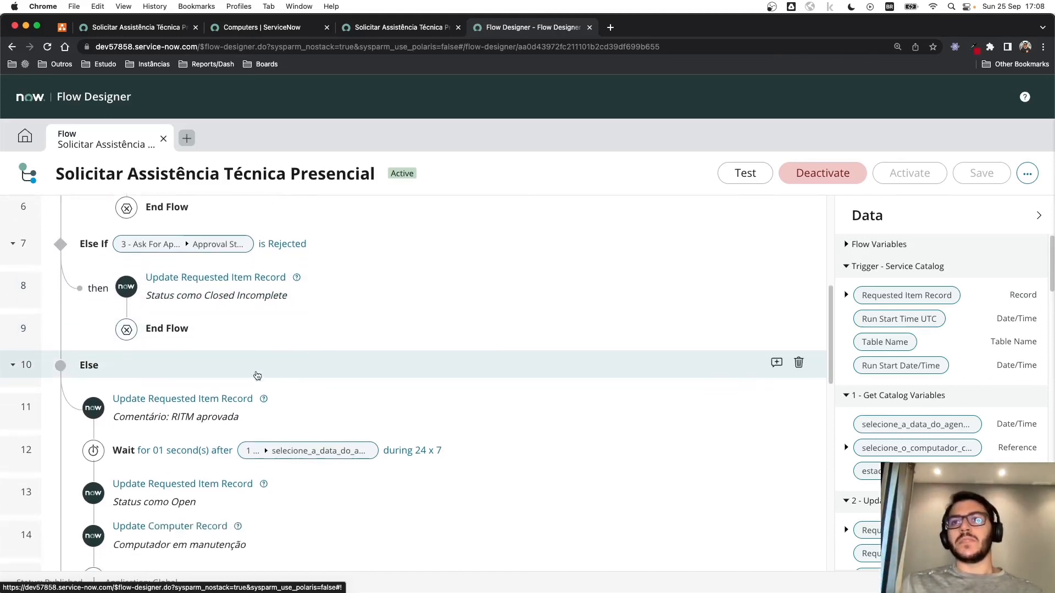
pyautogui.scroll(-2, 188, 337)
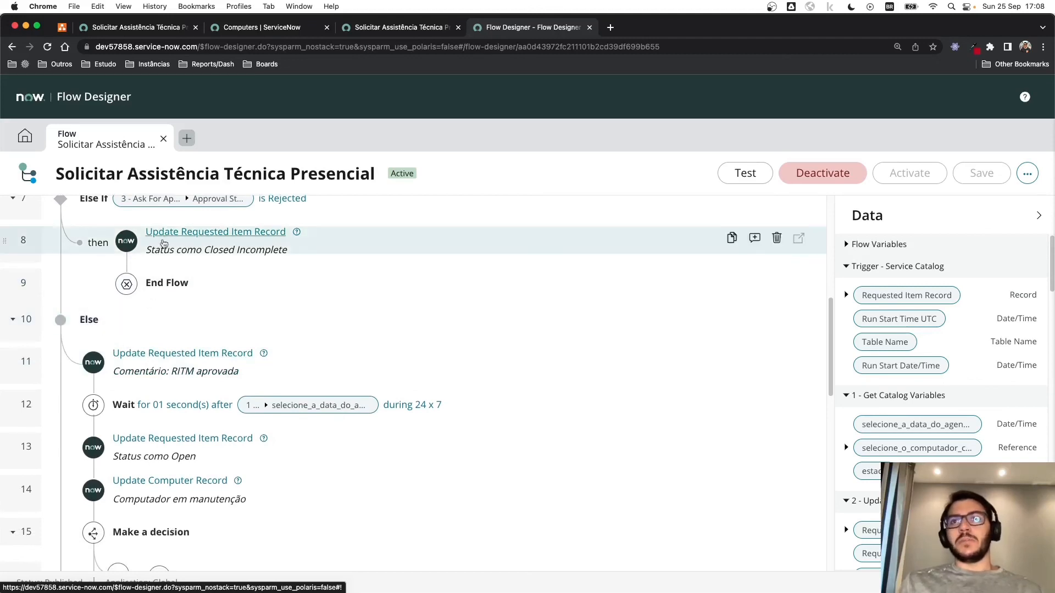
pyautogui.scroll(-3, 110, 324)
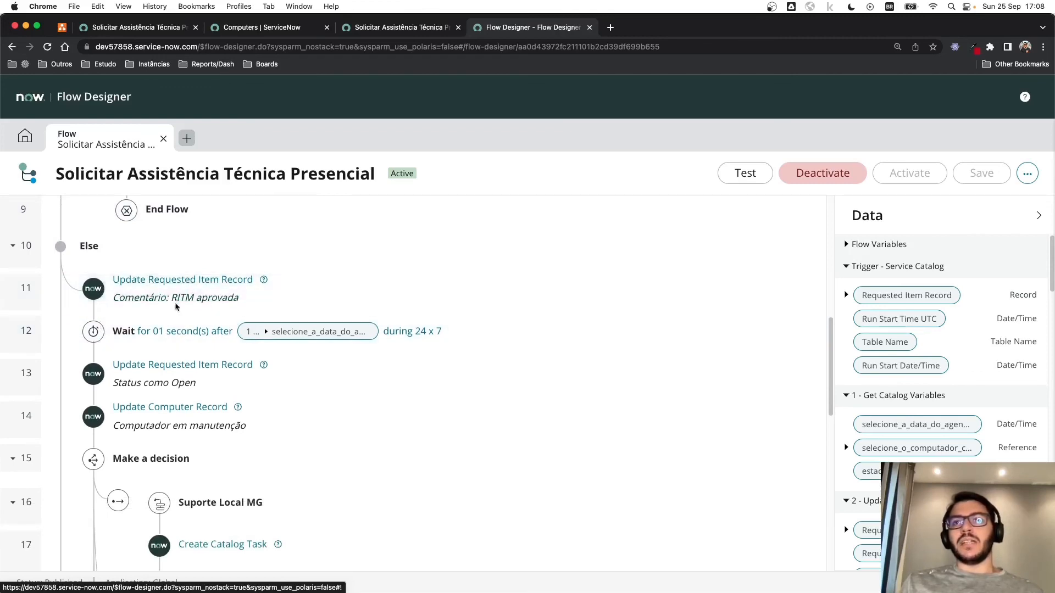
pyautogui.scroll(-1, 343, 396)
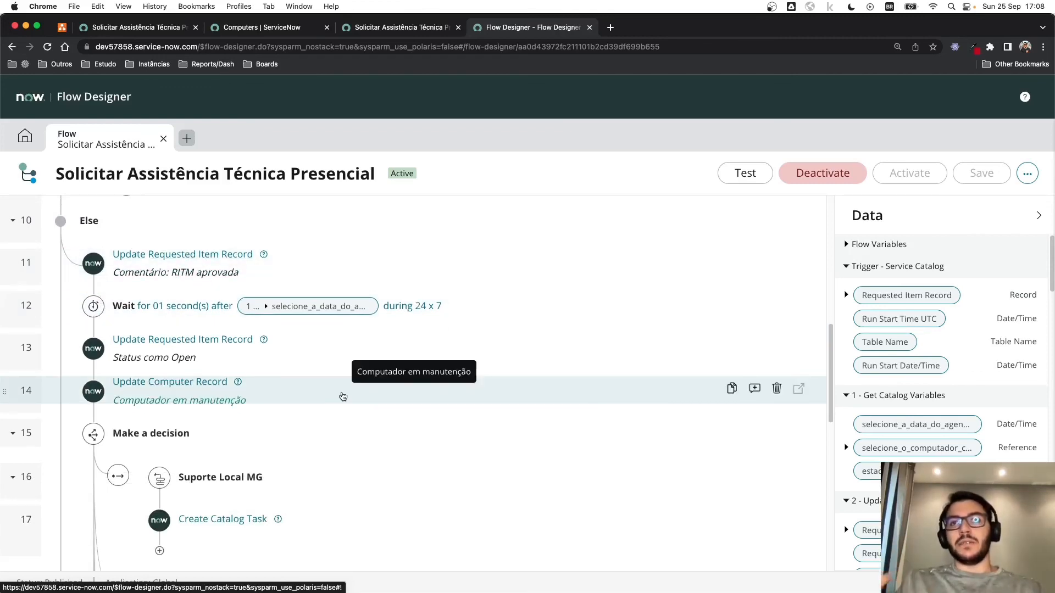
pyautogui.scroll(-1, 312, 410)
pyautogui.scroll(-1, 312, 409)
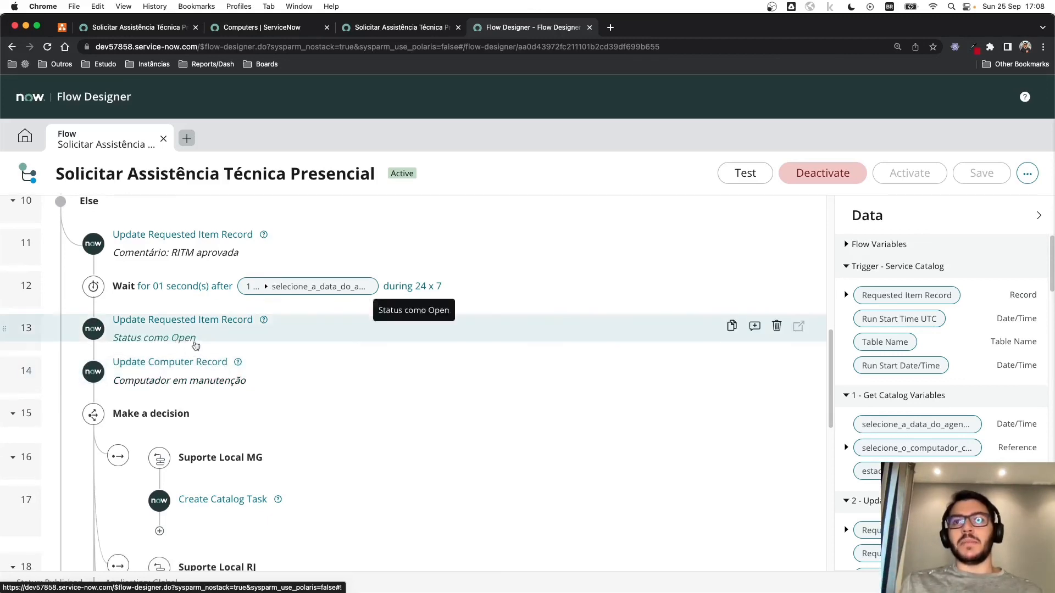
pyautogui.scroll(-2, 226, 372)
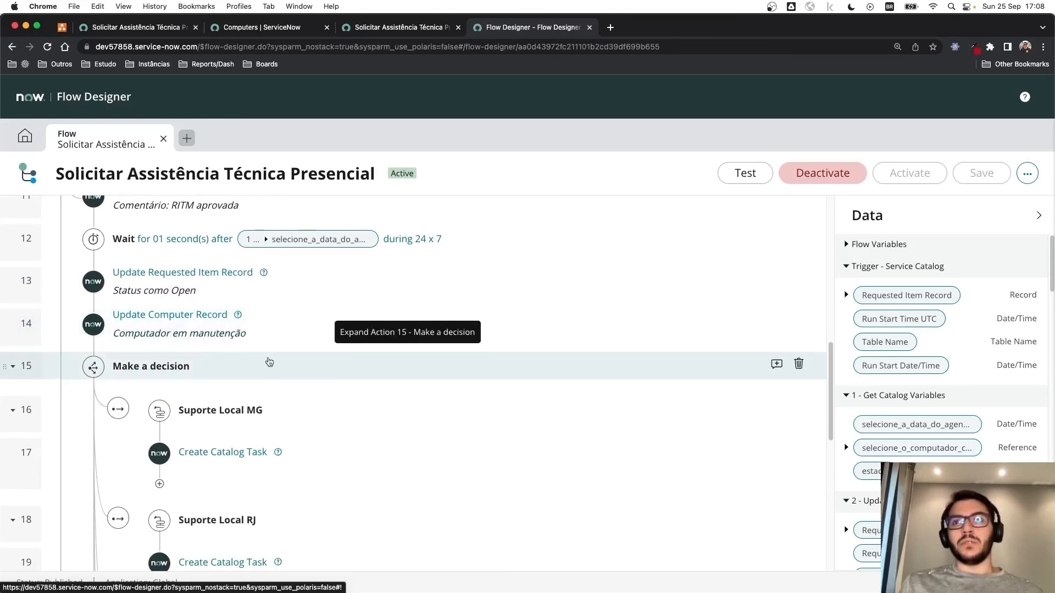
# Step: Review the catalog task created in each Make a decision branch and the closing record updates up to the final End Flow
pyautogui.scroll(-3, 270, 362)
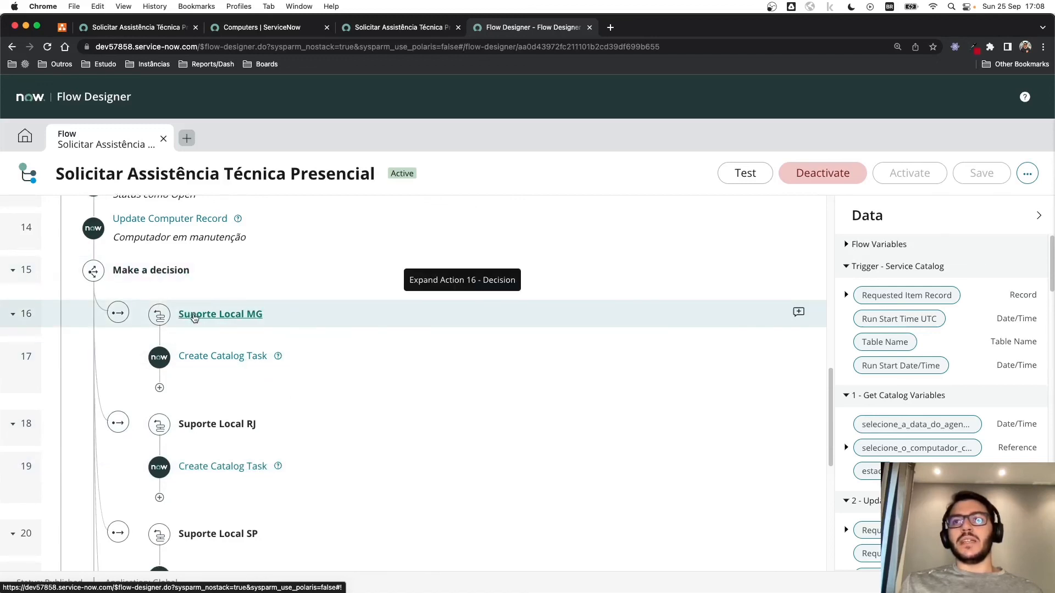
pyautogui.scroll(-3, 283, 405)
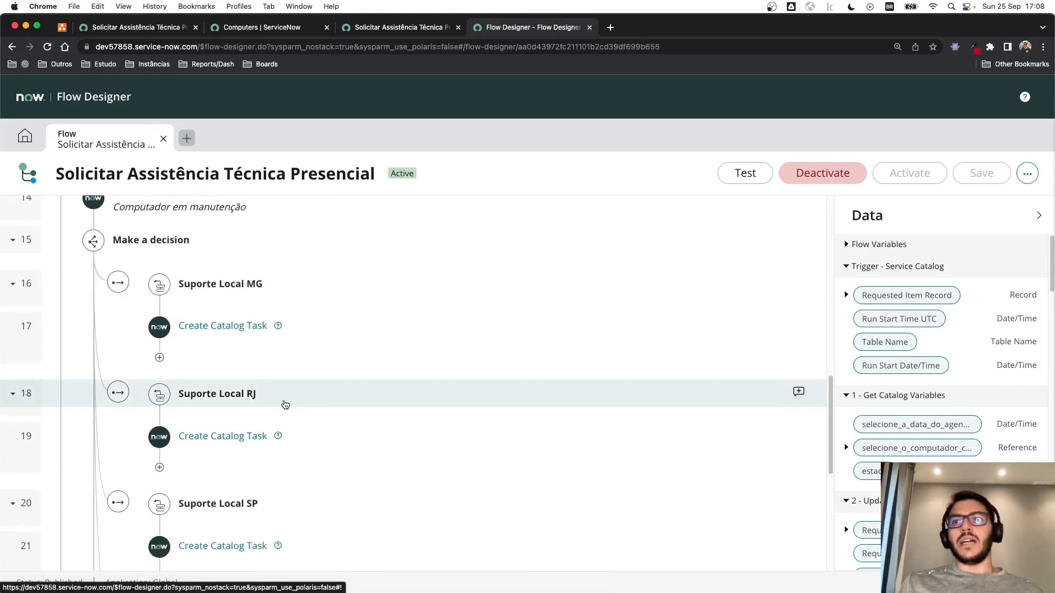
pyautogui.scroll(-3, 294, 409)
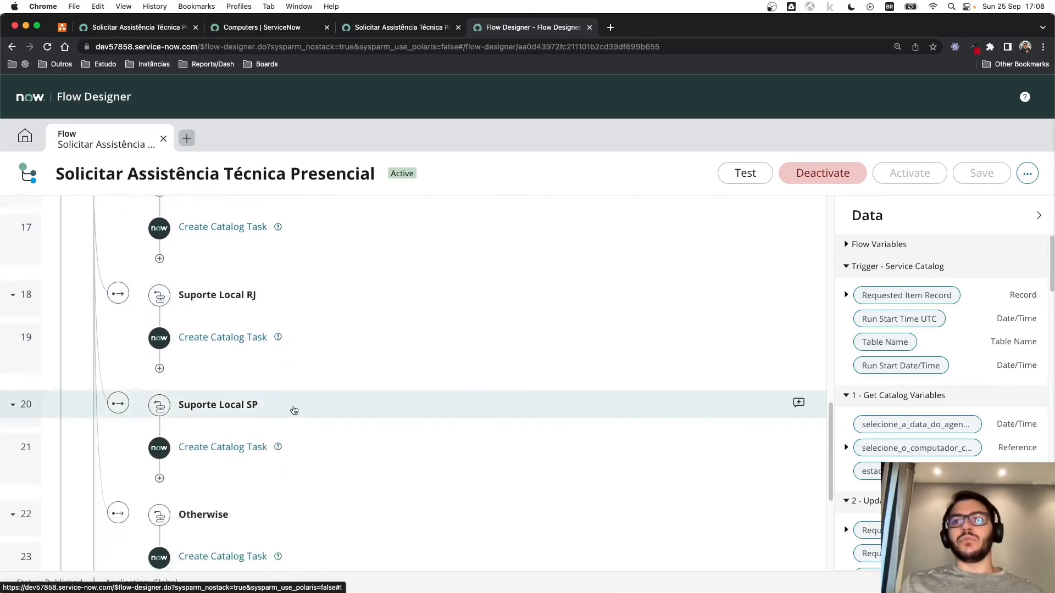
pyautogui.scroll(-5, 294, 411)
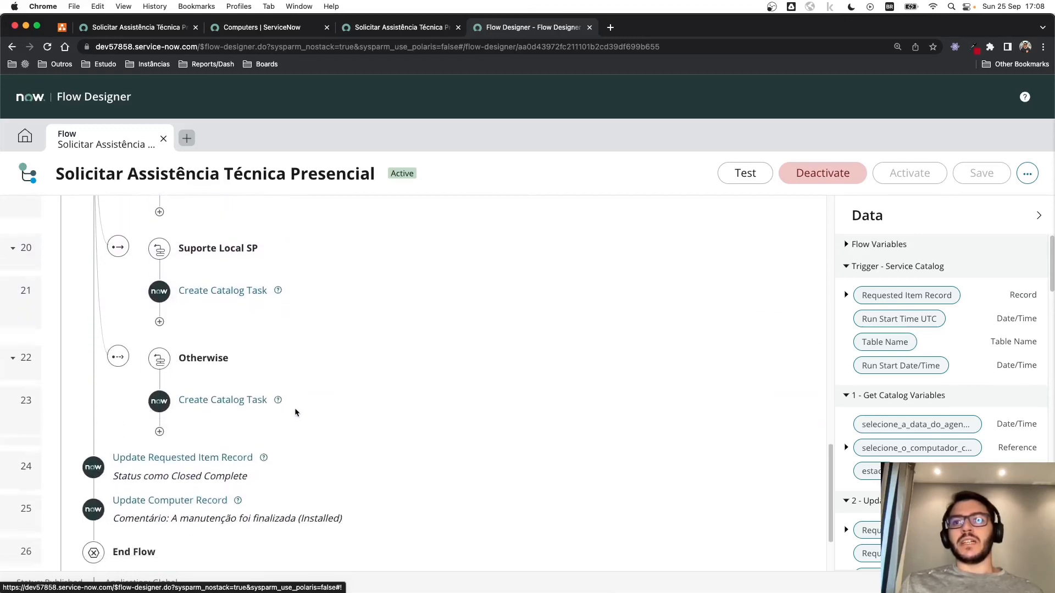
pyautogui.scroll(-2, 295, 413)
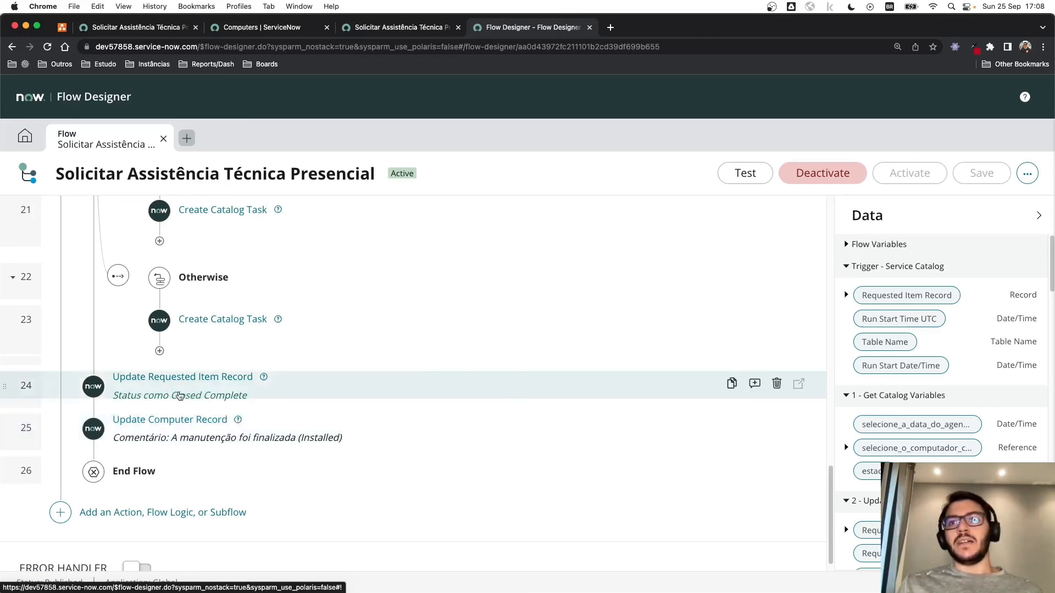
pyautogui.scroll(-1, 175, 394)
pyautogui.scroll(-1, 175, 394)
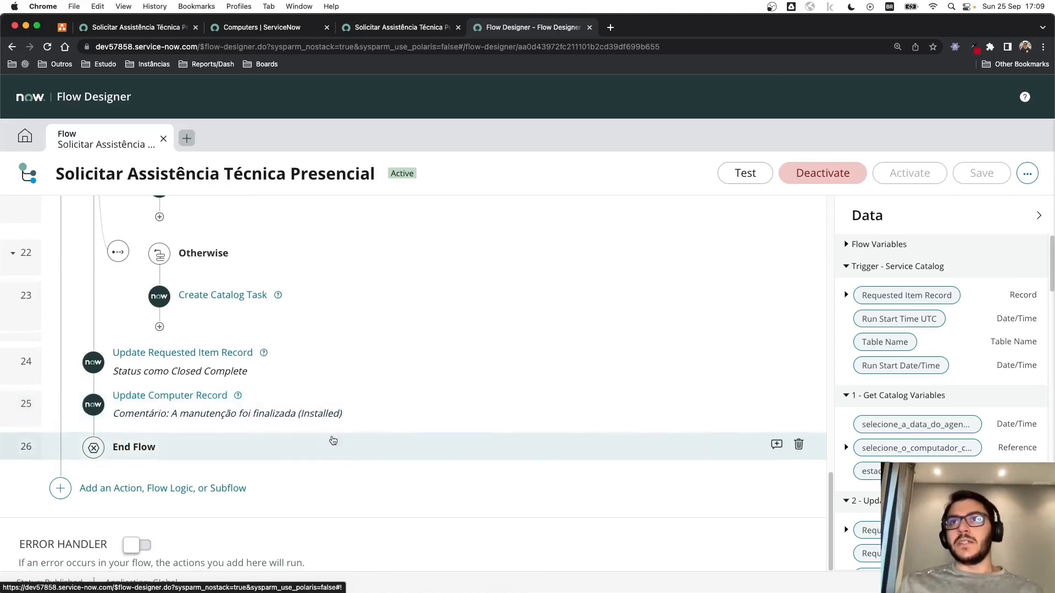
# Step: Switch to the Solicitar Assistência Técnica Presencial diagram in diagrams.net, deselect its shape and examine the whole process flowchart
pyautogui.click(63, 29)
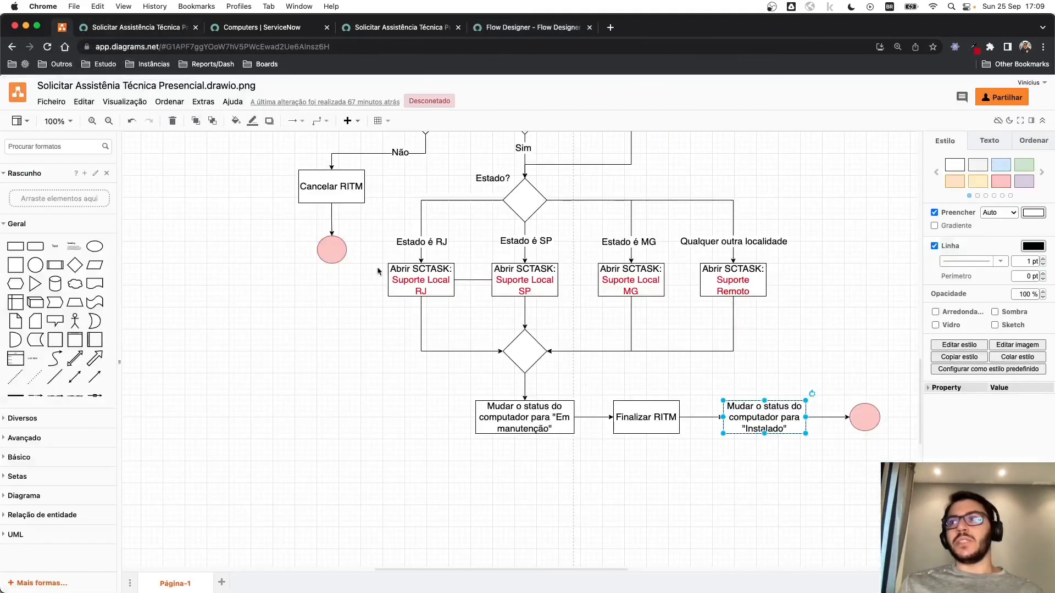
pyautogui.scroll(3, 326, 339)
pyautogui.scroll(1, 326, 339)
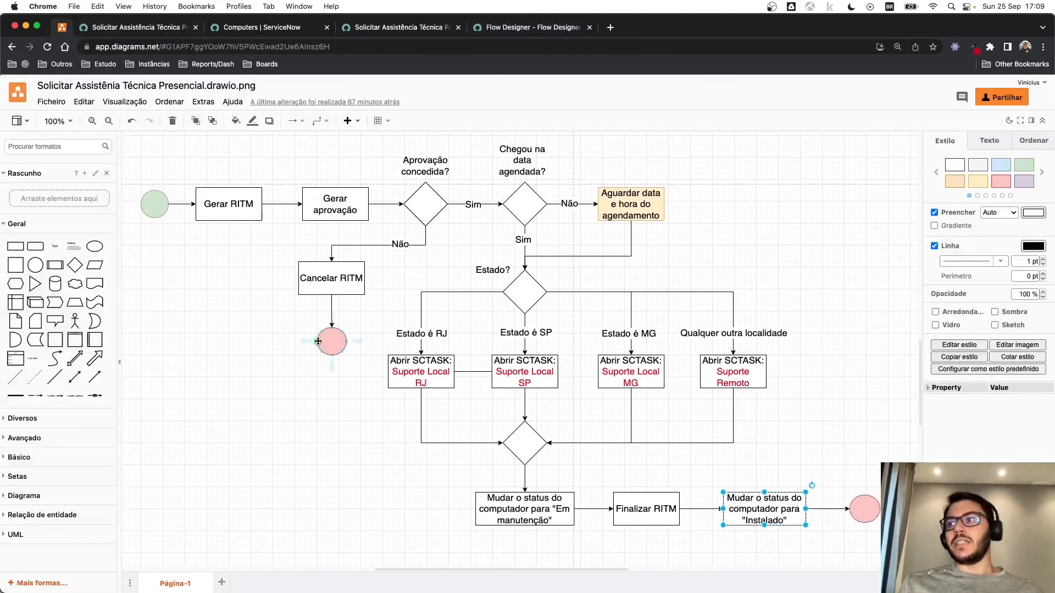
pyautogui.click(306, 451)
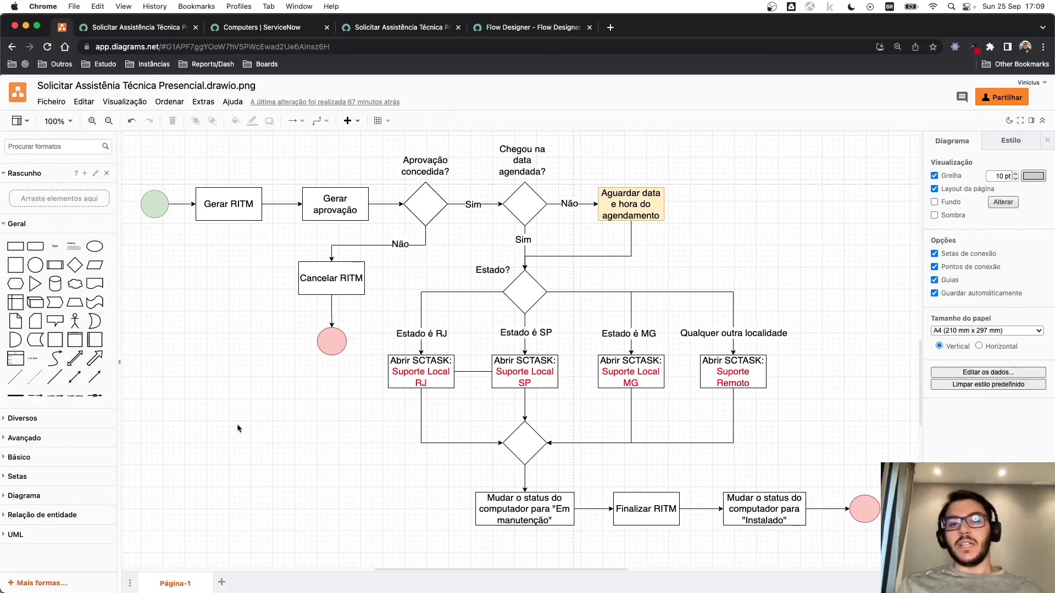